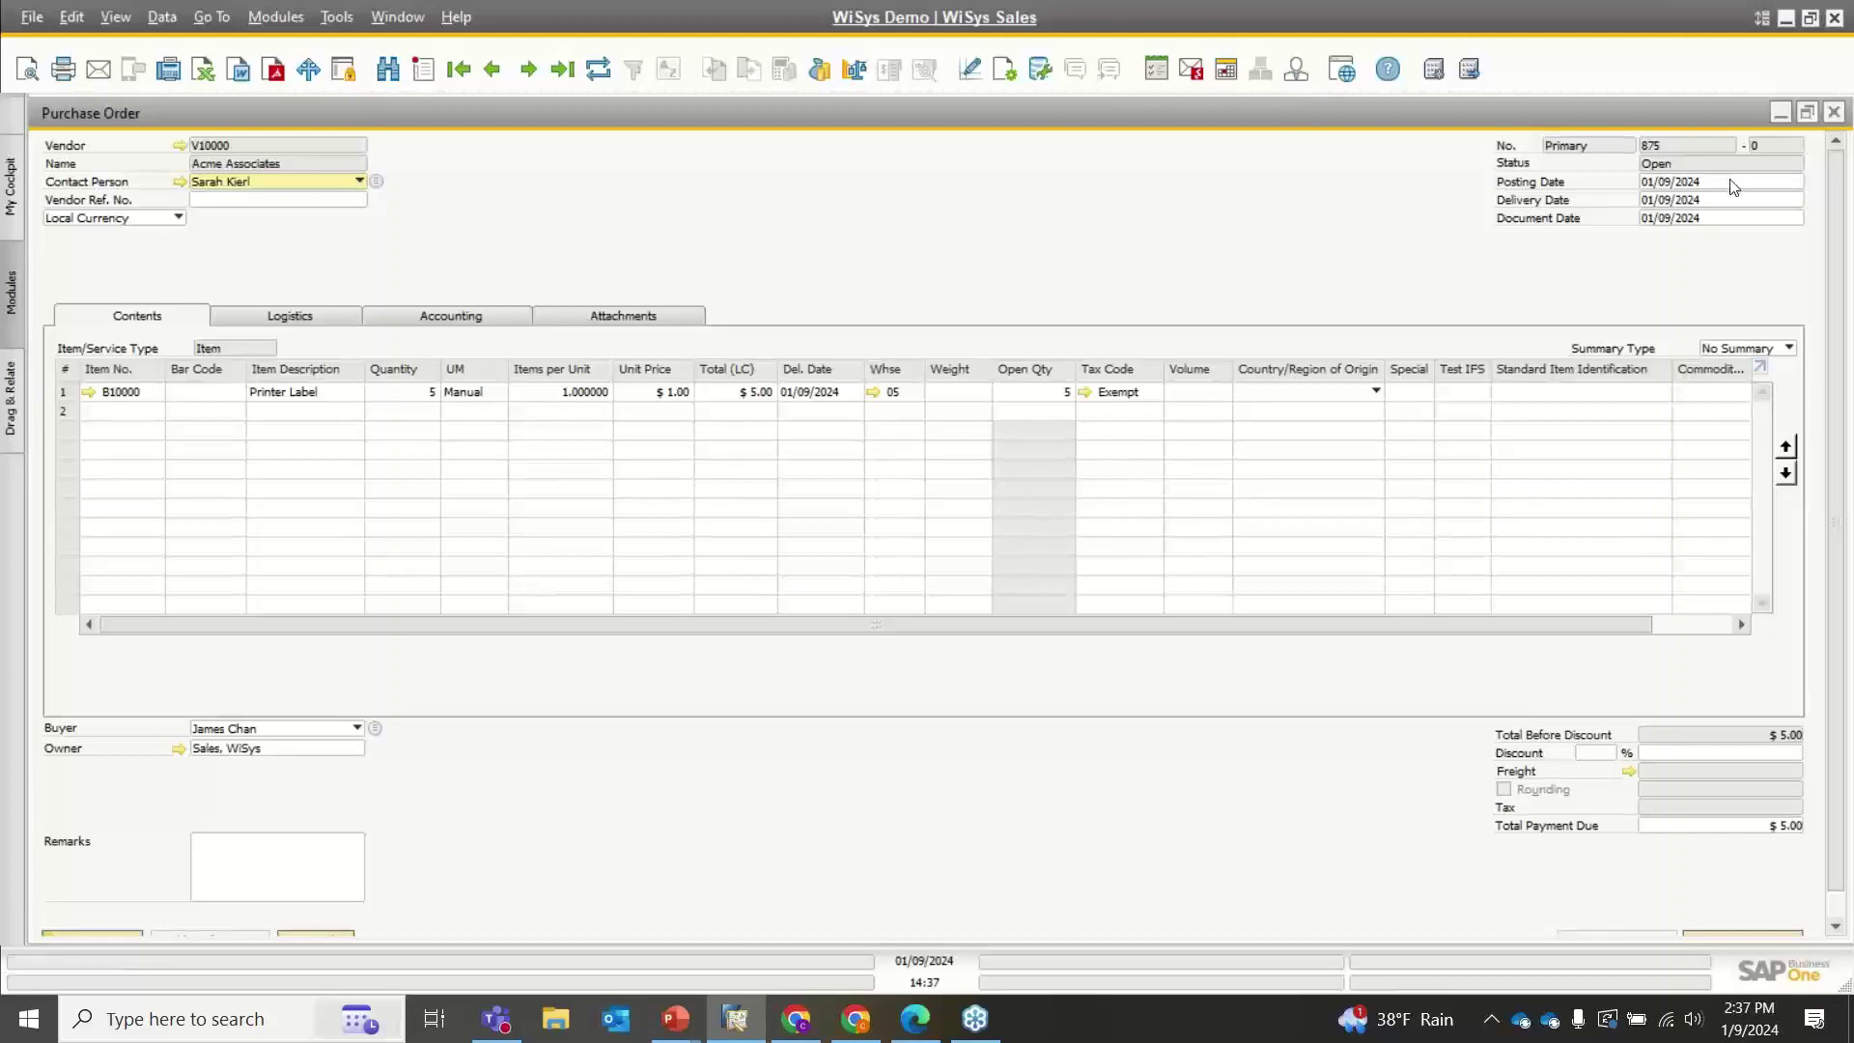
Launch WiSys Visual Form Studio from the desktop and open the Agility Essentials FS project
left_click(1848, 1019)
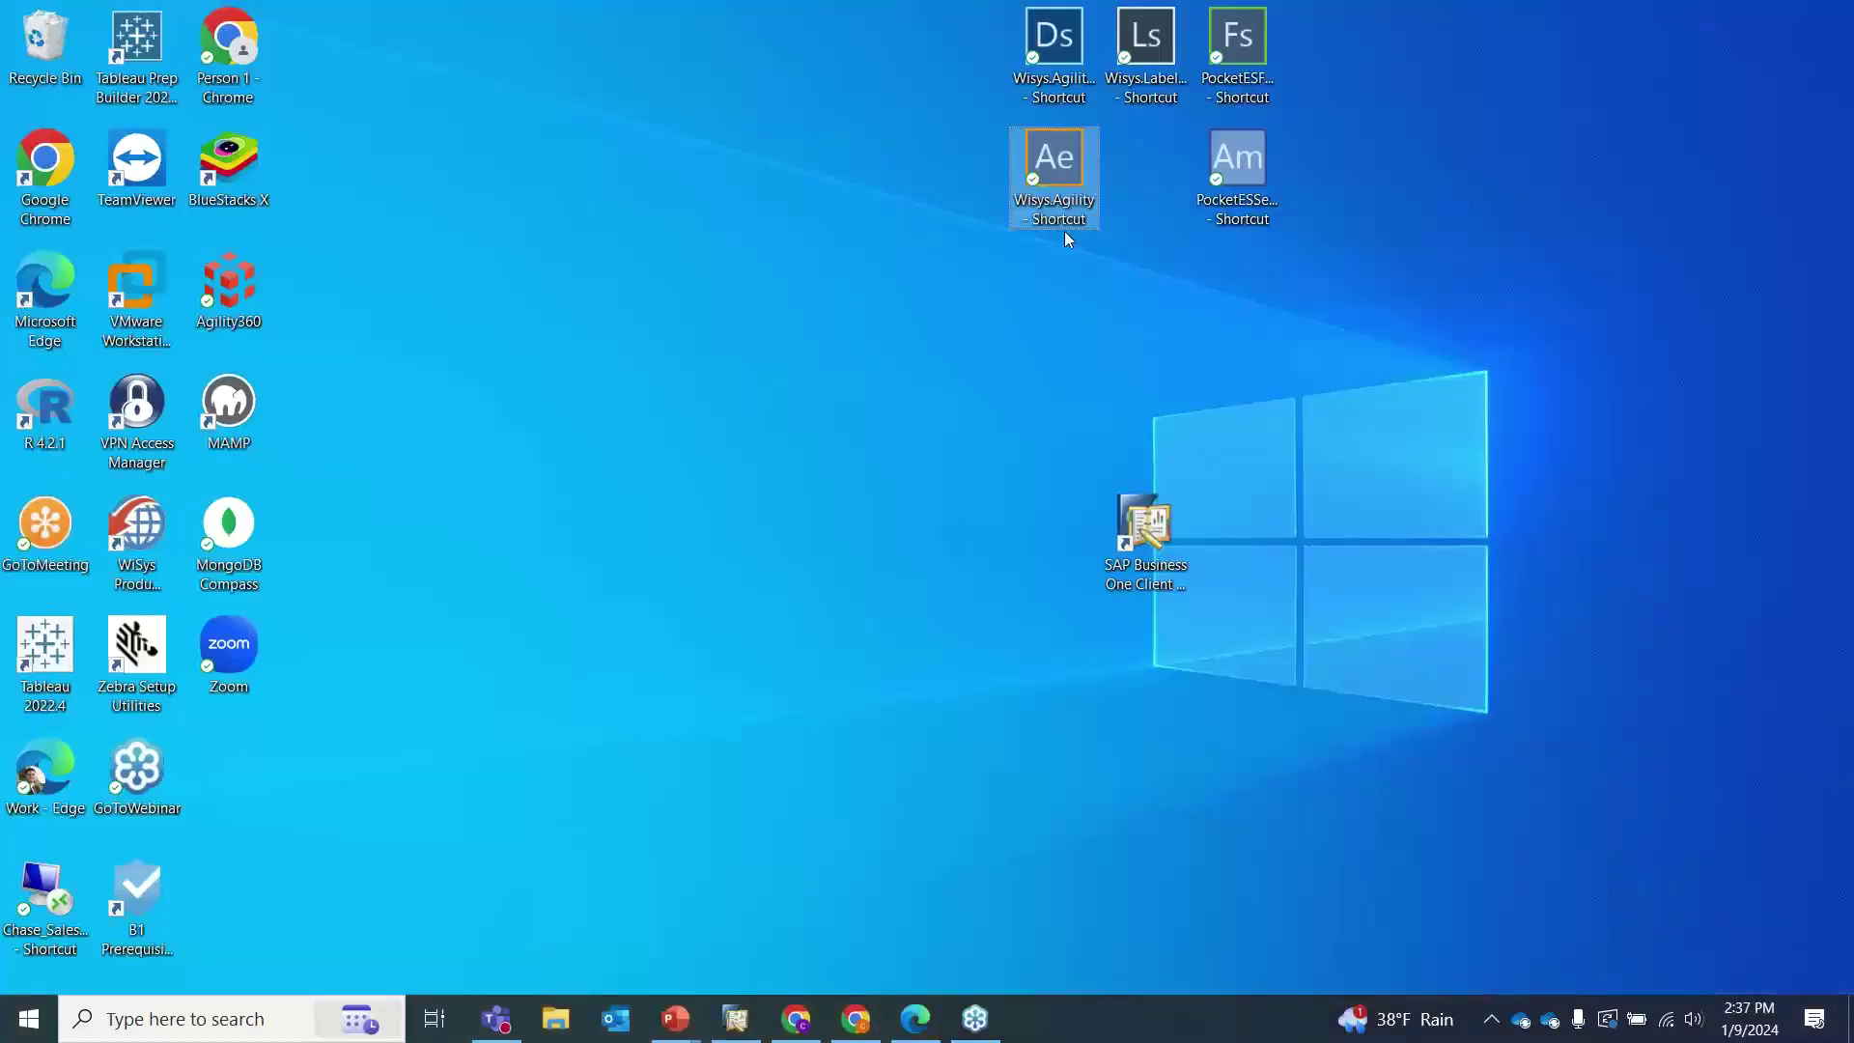
left_click(1203, 303)
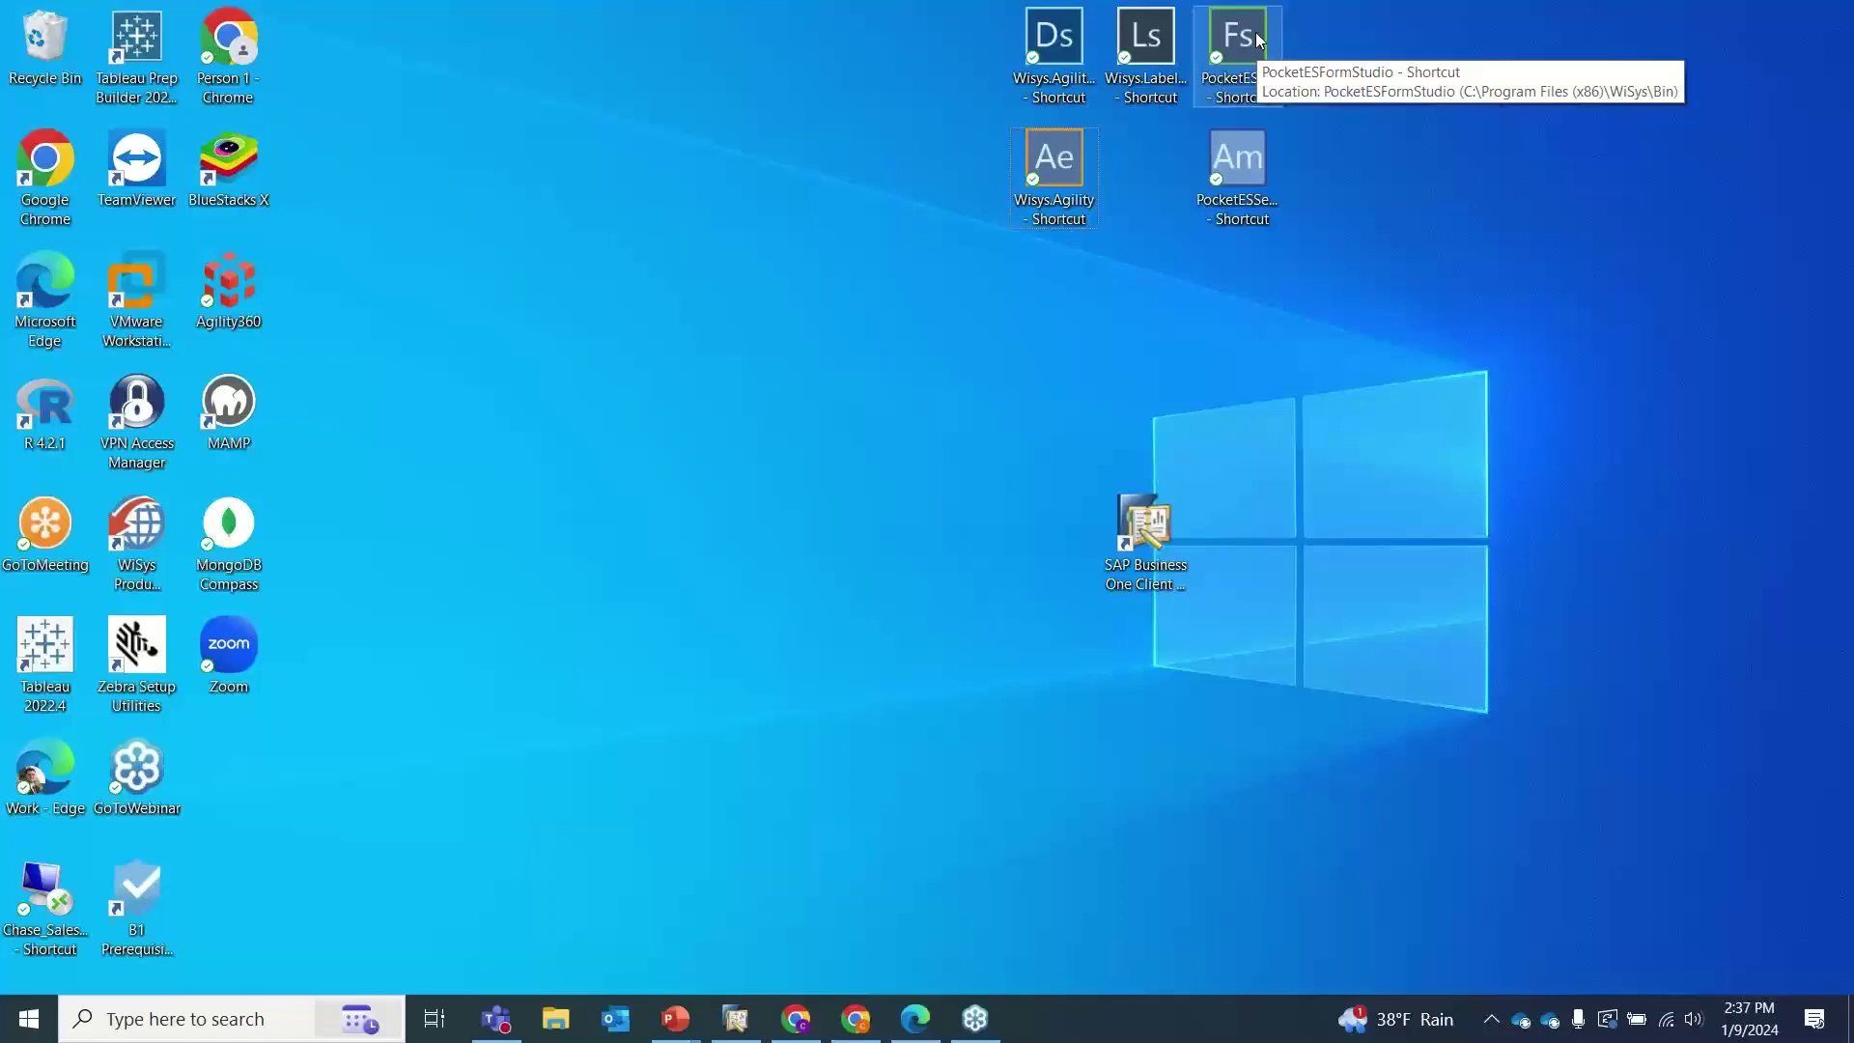
left_click(1248, 41)
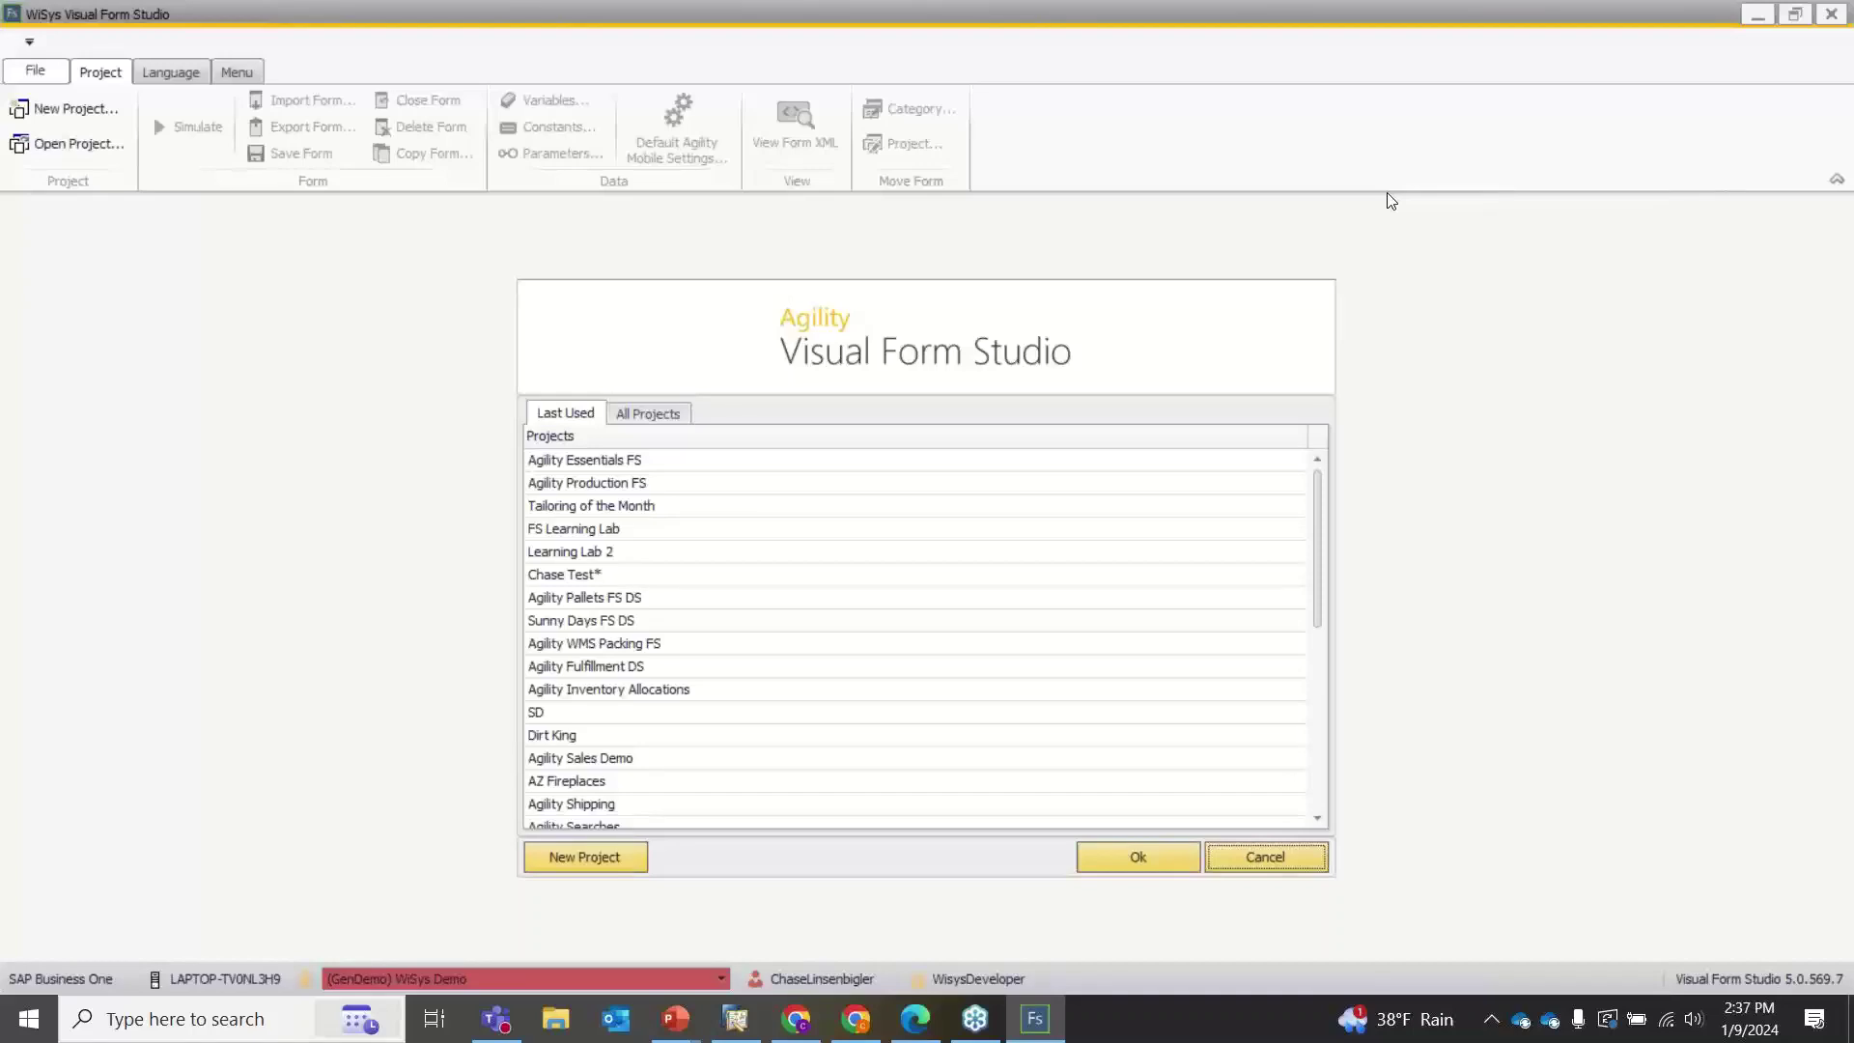
left_click(597, 460)
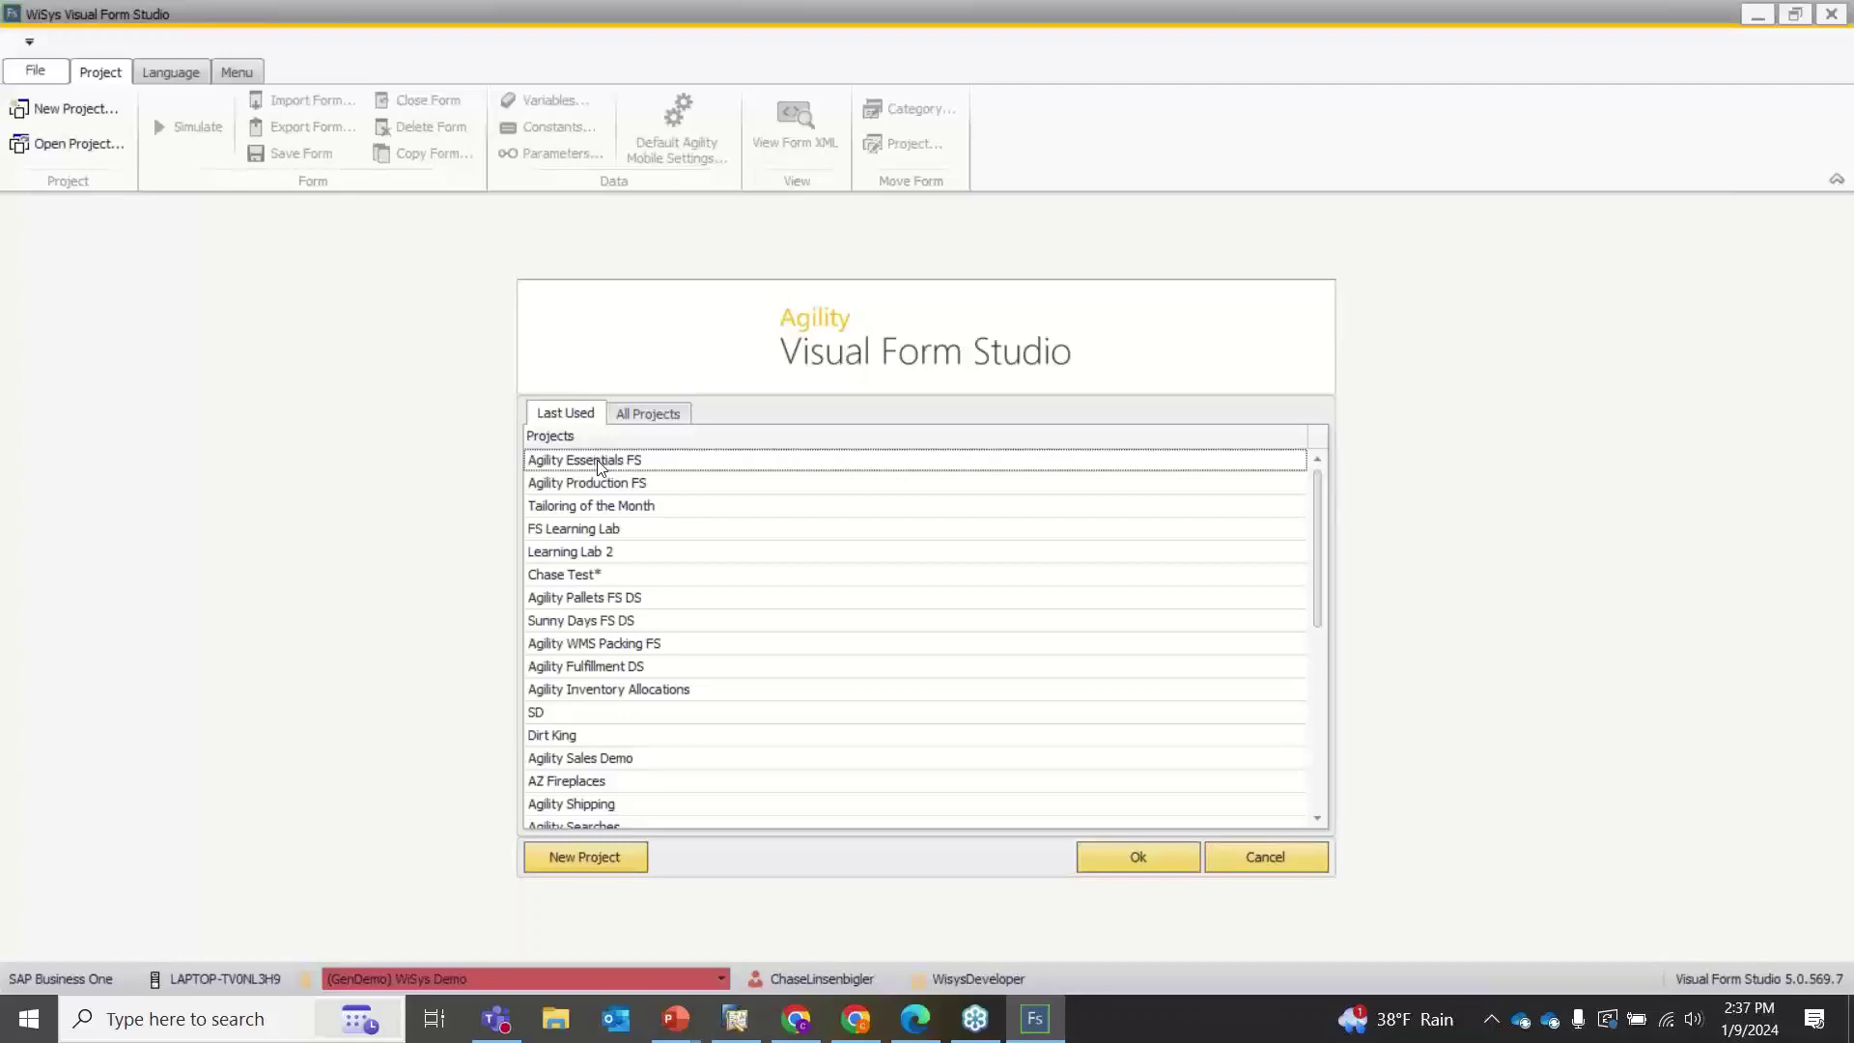
double_click(600, 467)
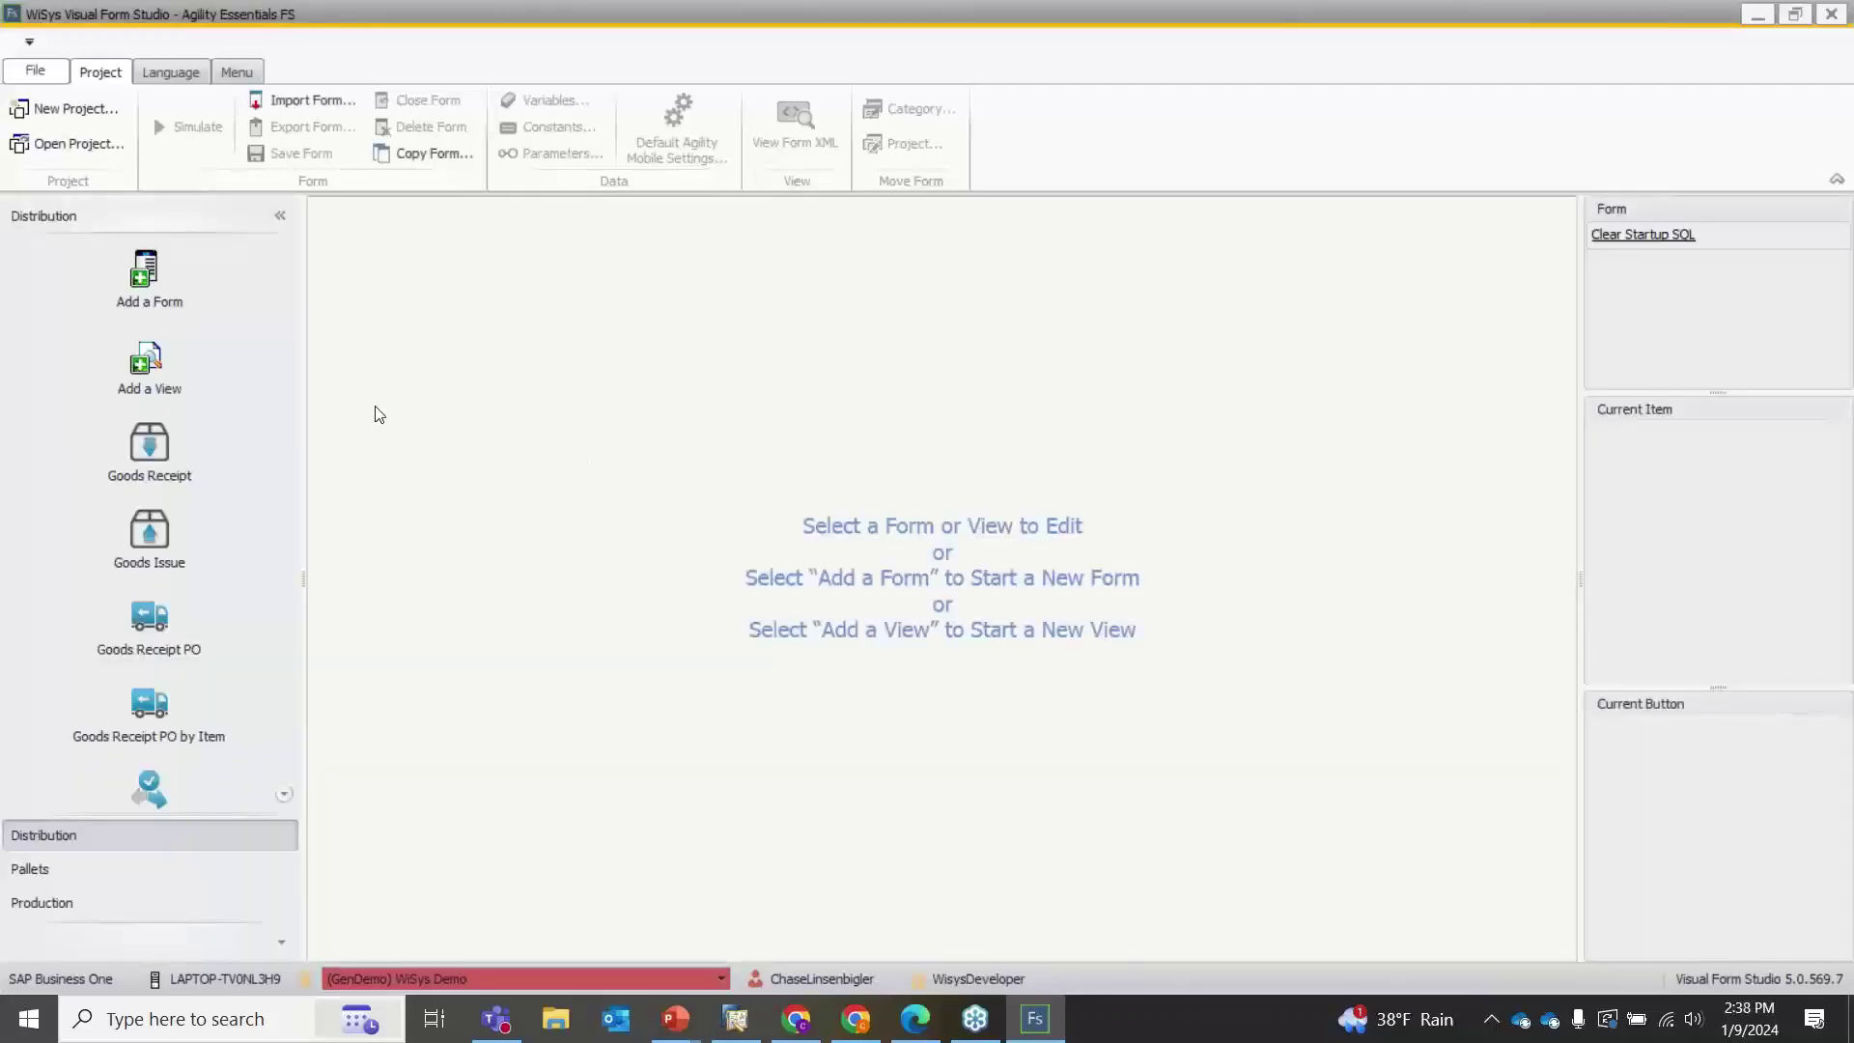
Open and simulate the Goods Receipt PO form, narrowing its window to hide the data elements and centring it
left_click(183, 646)
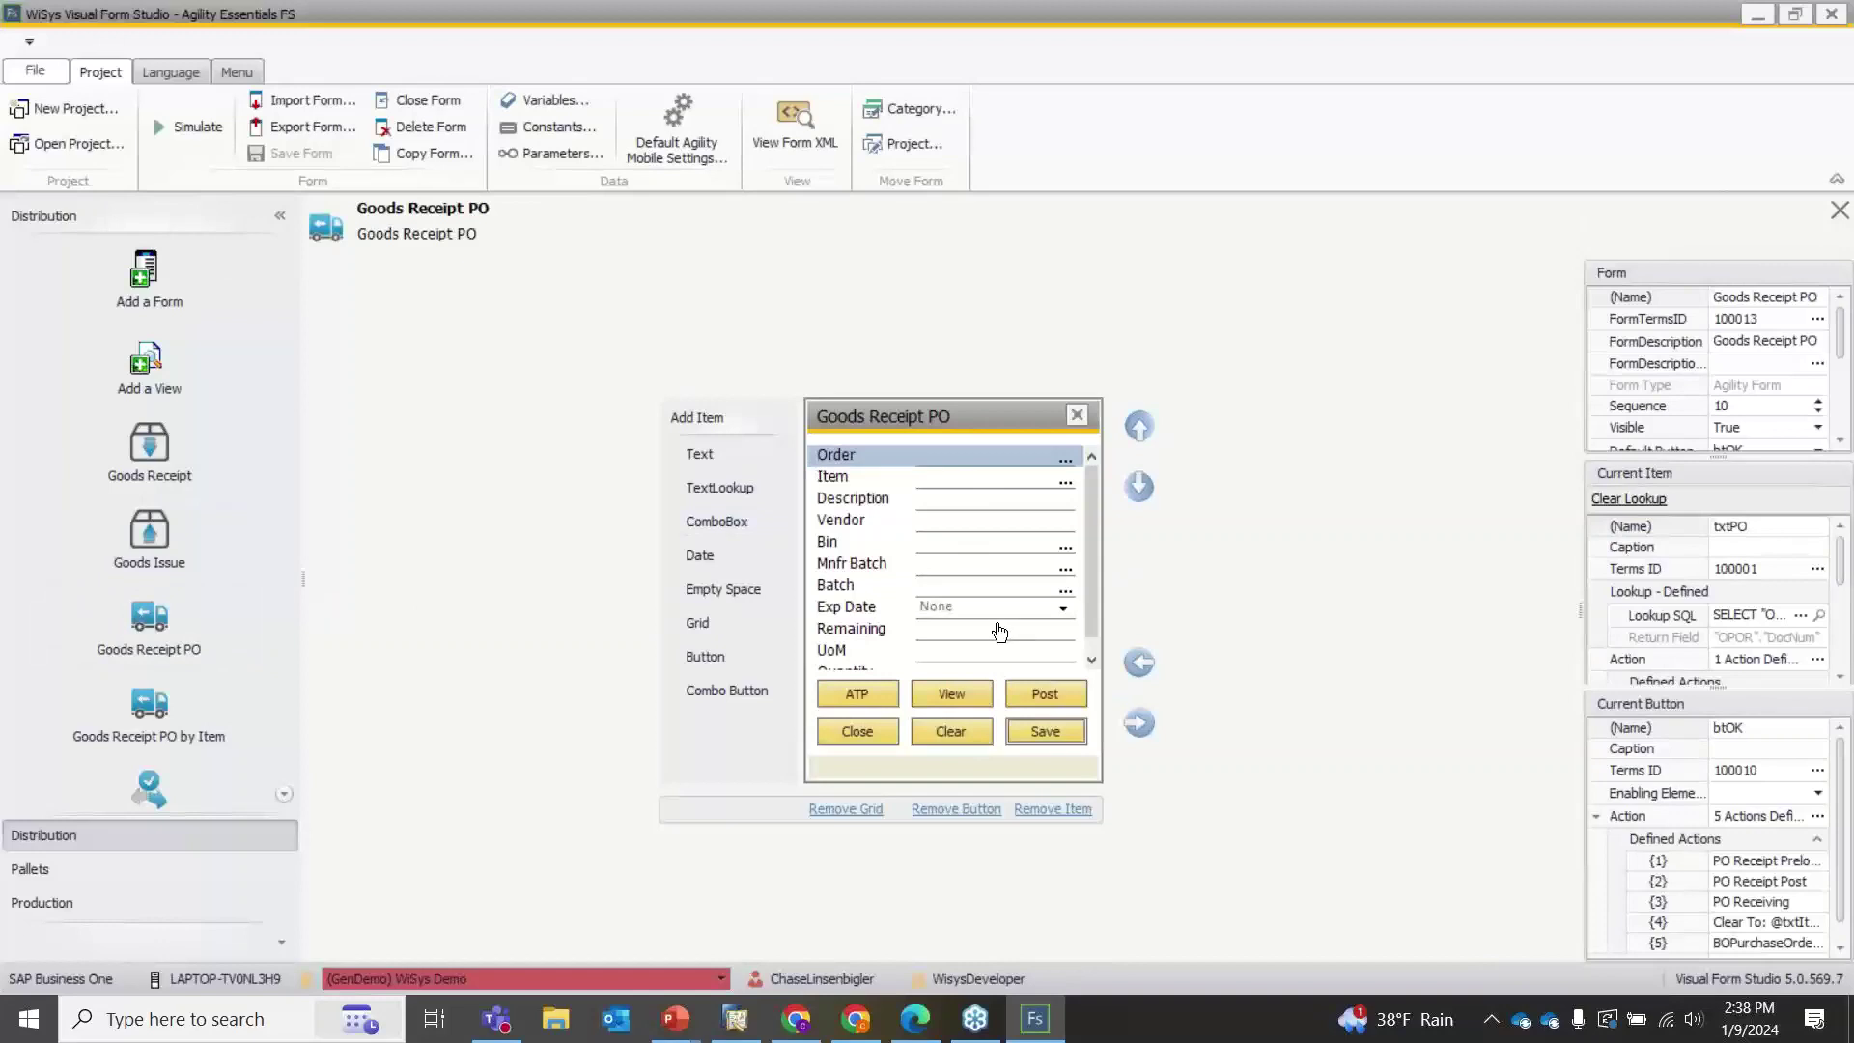
left_click(192, 134)
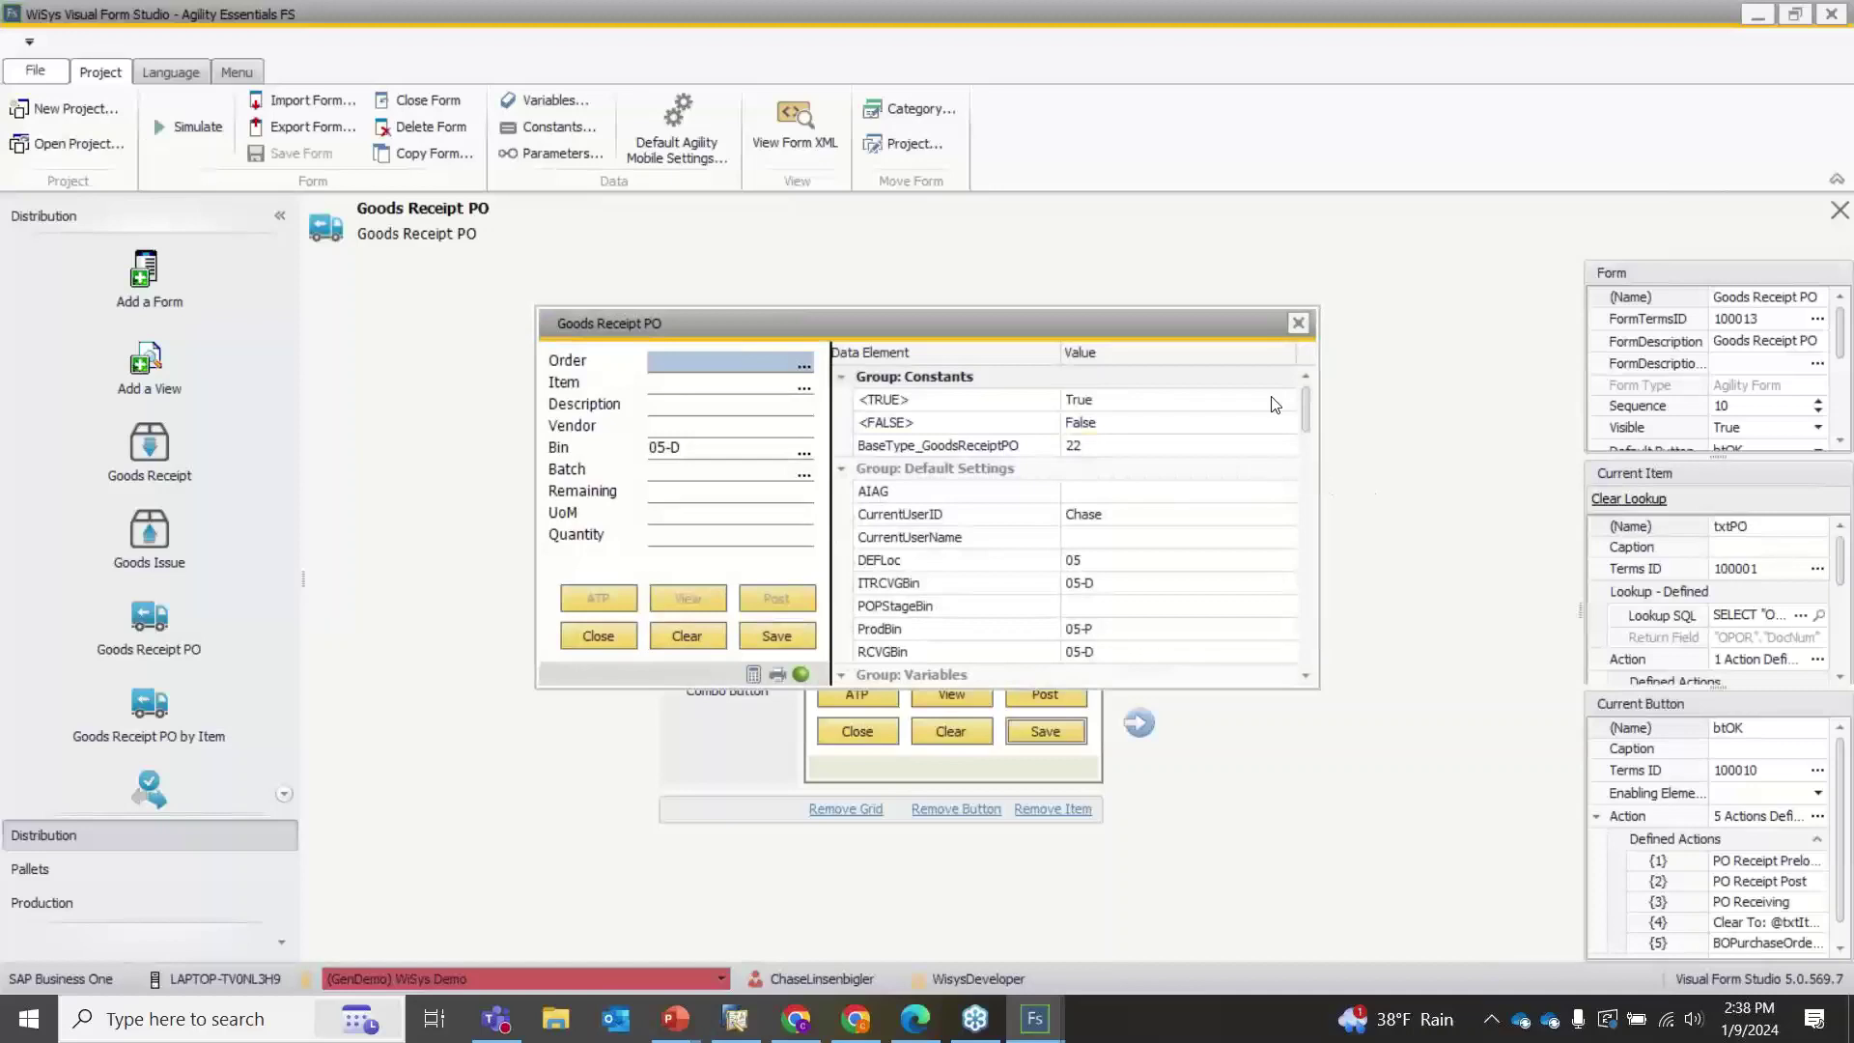
left_click_drag(1106, 325, 1087, 292)
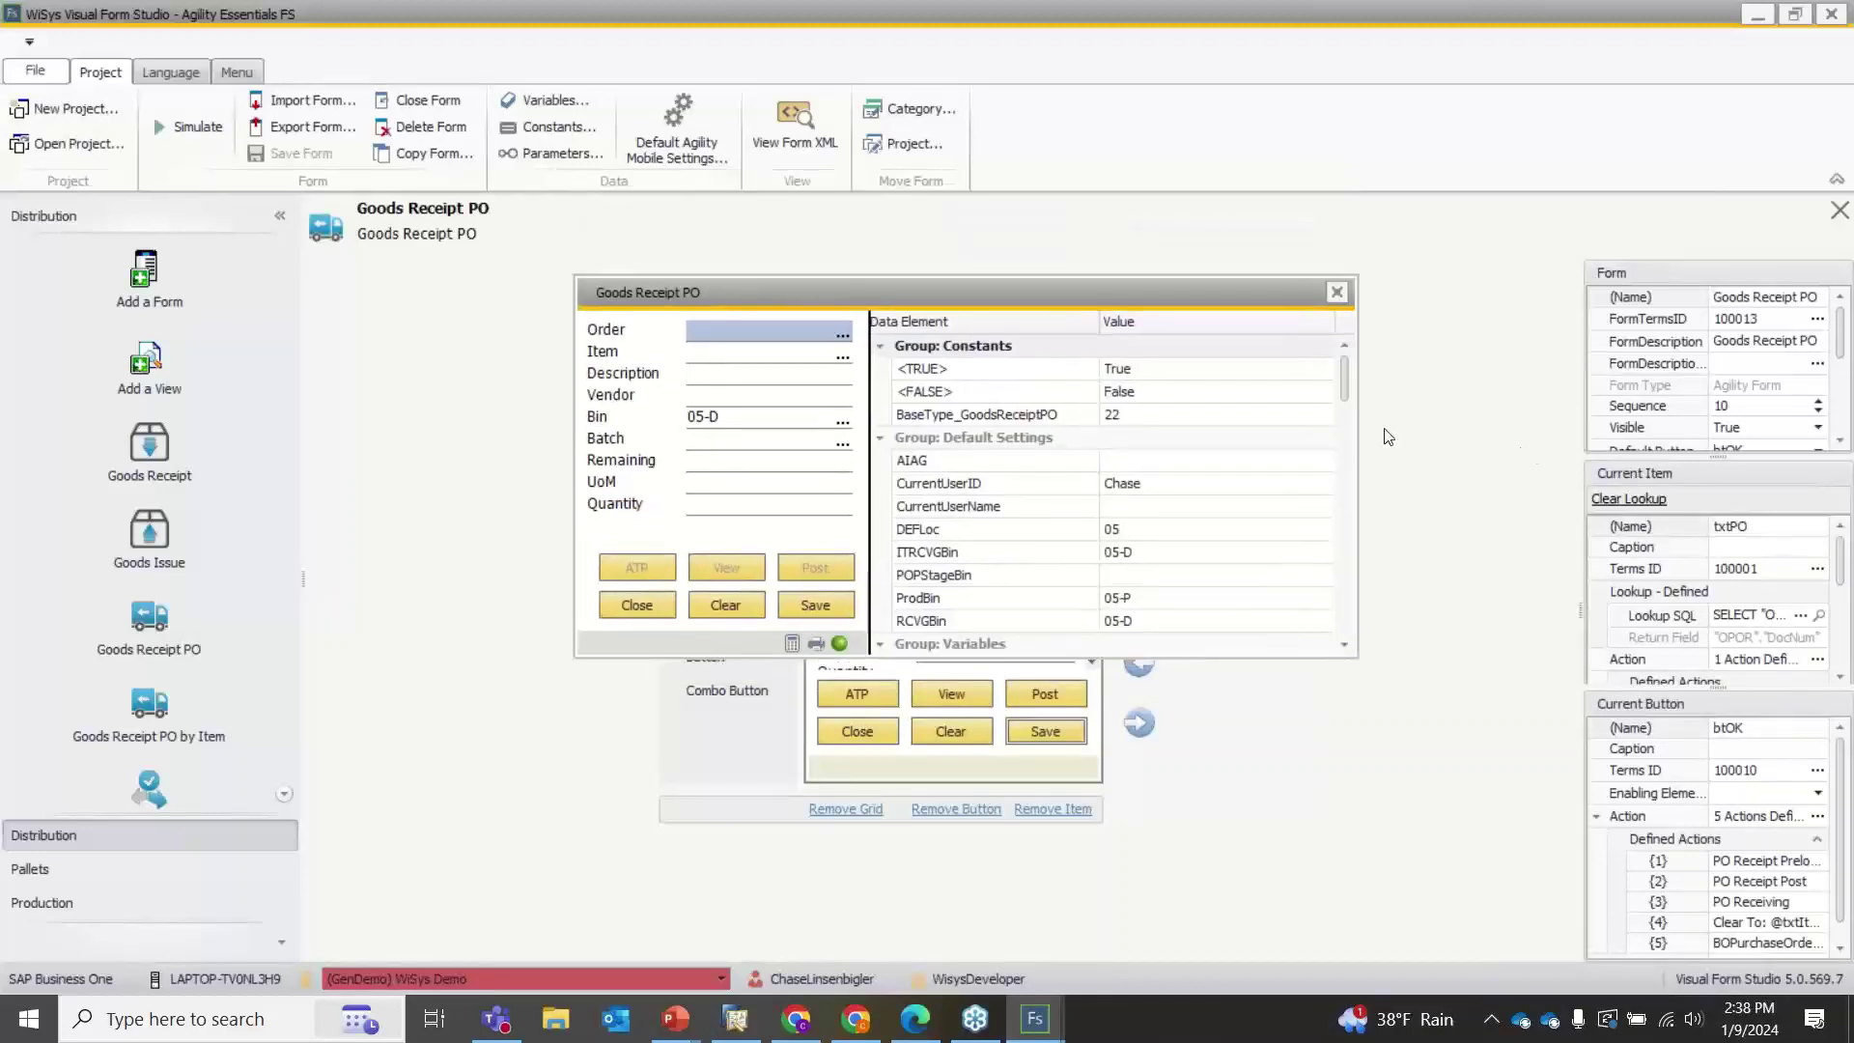
left_click_drag(1356, 426, 862, 478)
left_click_drag(699, 295, 931, 338)
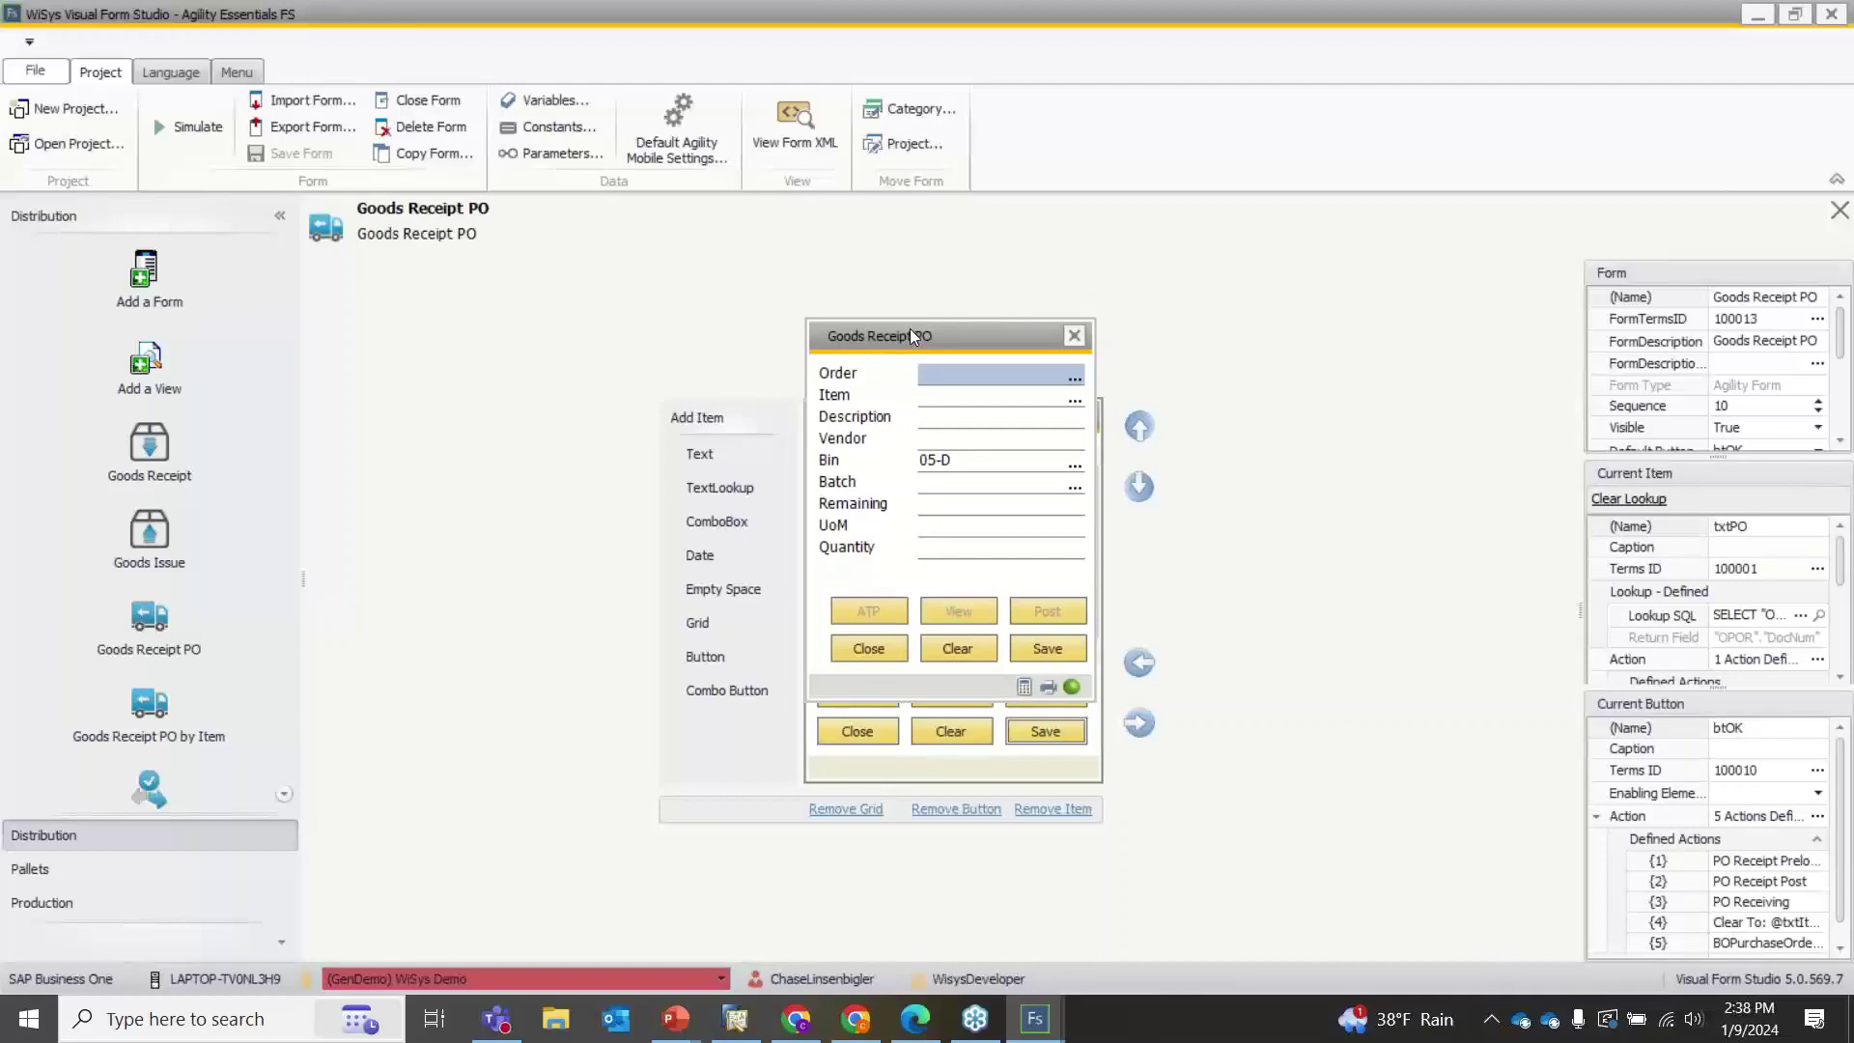
Enter purchase order 875 as the order in the Goods Receipt PO simulation
left_click(746, 1026)
left_click(735, 1019)
type("875")
key("Return")
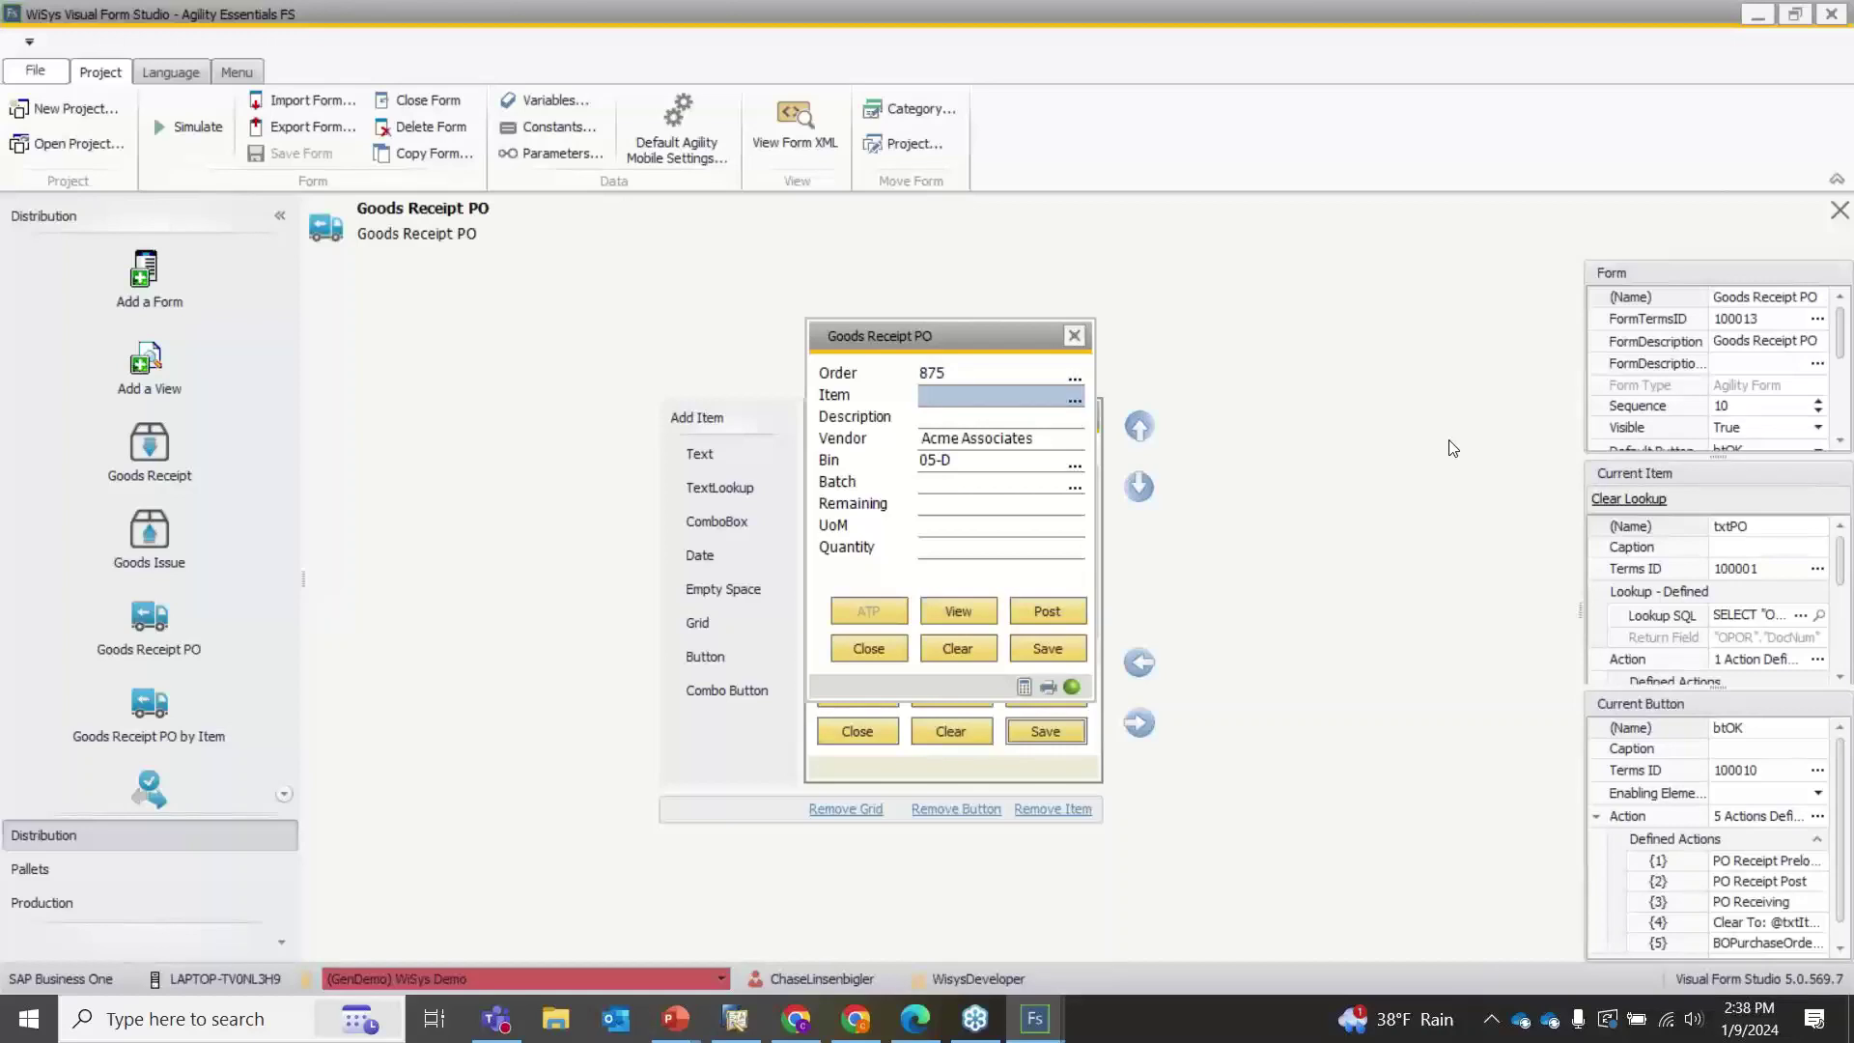
Try receiving item B10000 into the existing batch 20240108B from the batch lookup, and clear the entry
type("B10000")
key("Return")
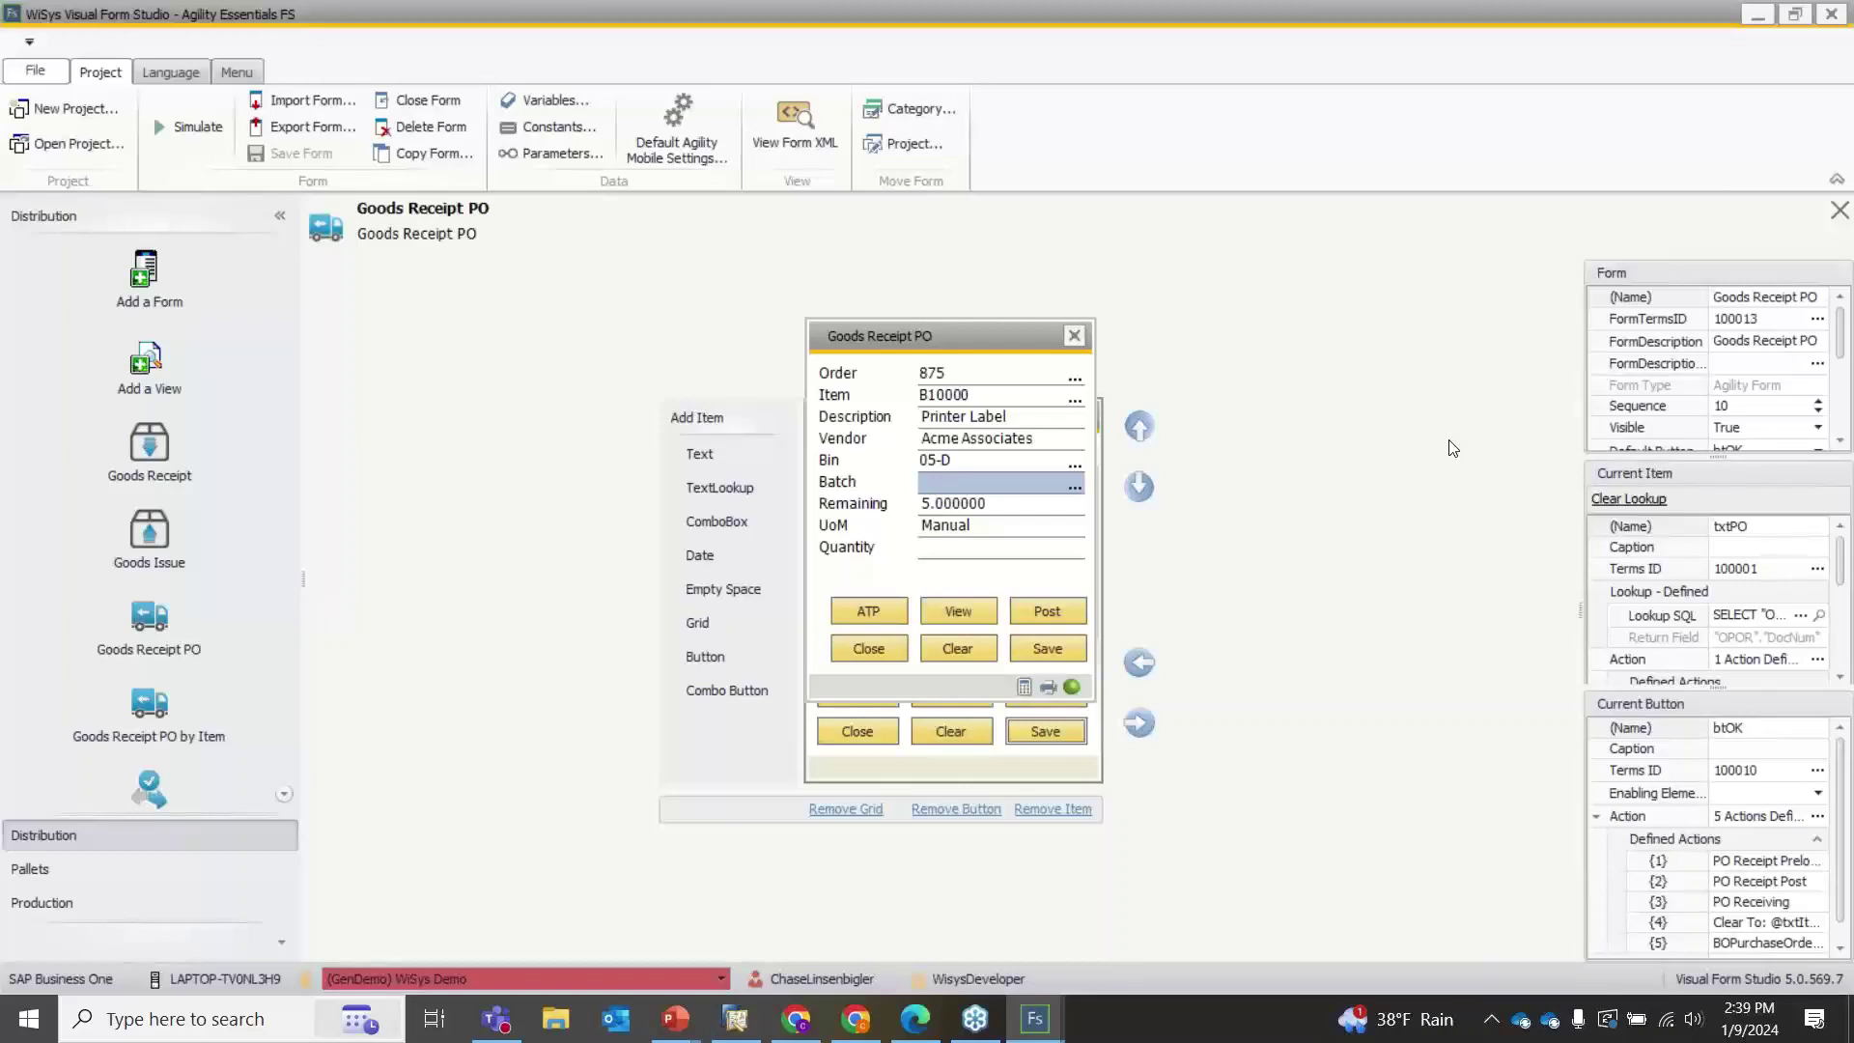
type("354548")
key("BackSpace")
key("BackSpace")
key("BackSpace")
key("BackSpace")
left_click(1075, 486)
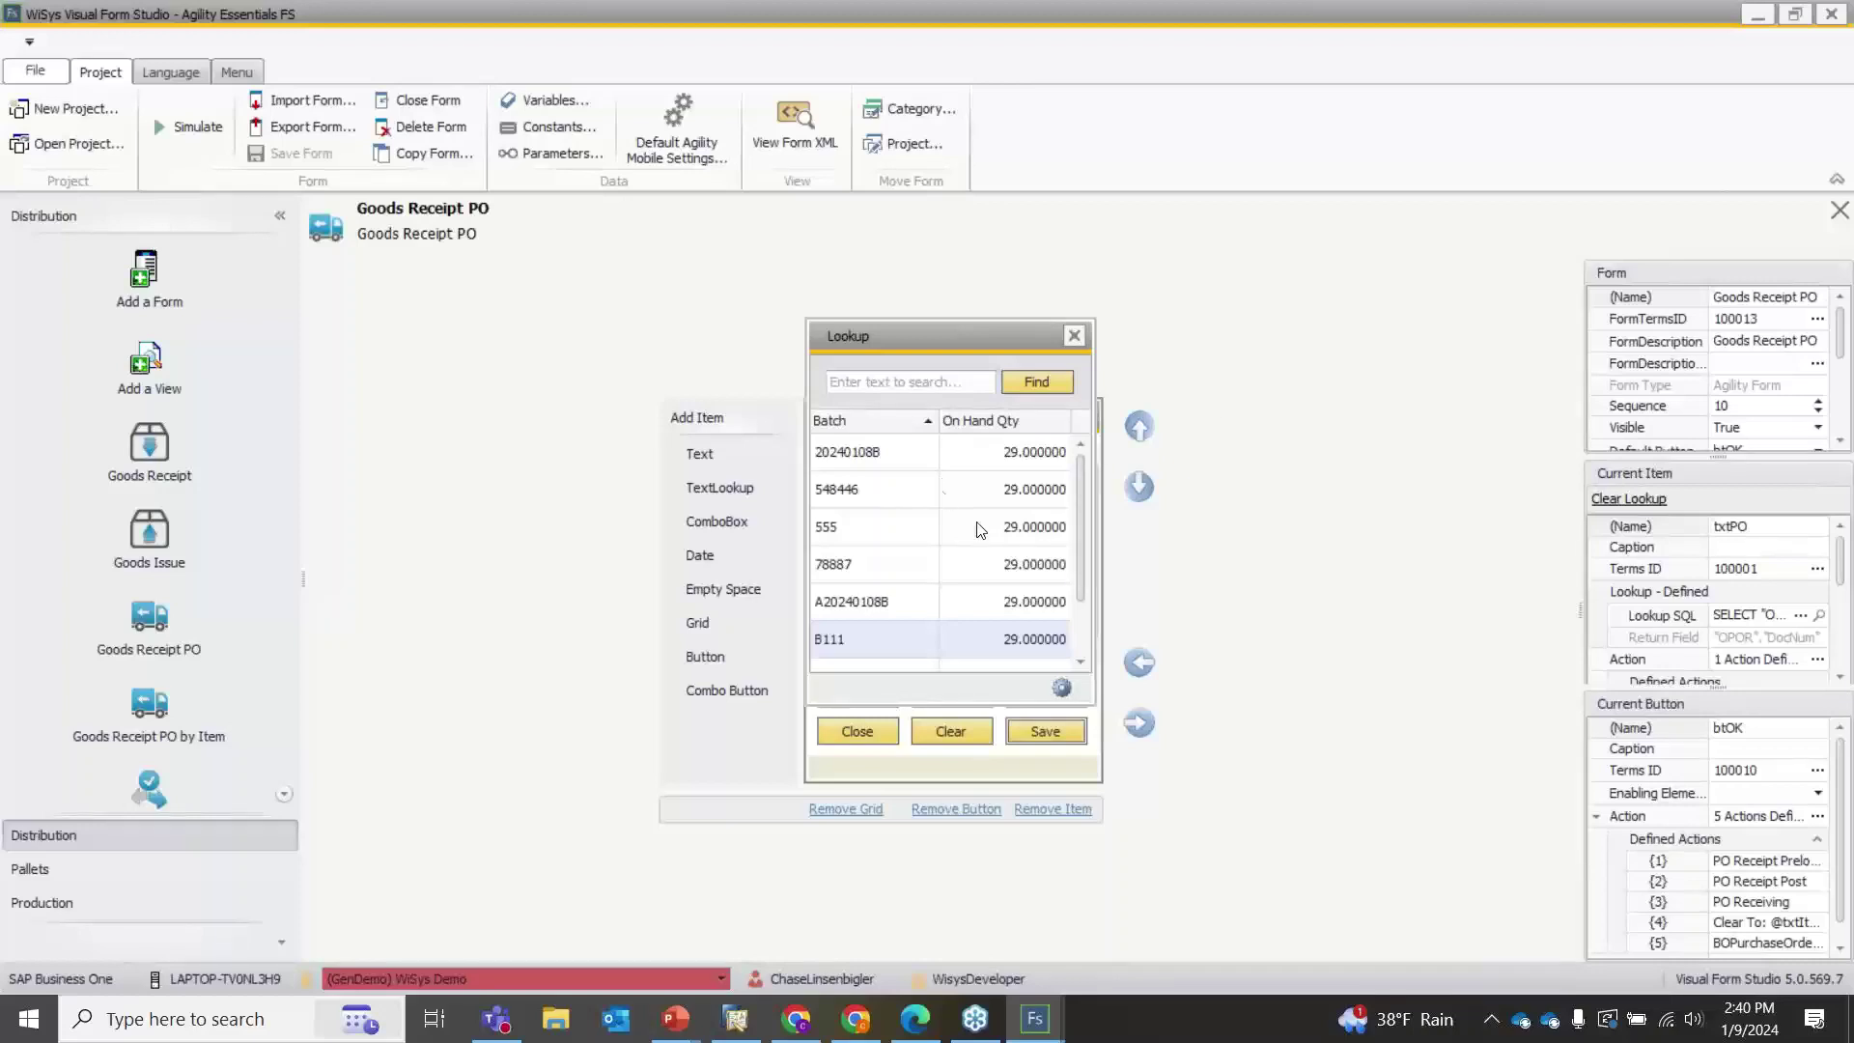
double_click(890, 461)
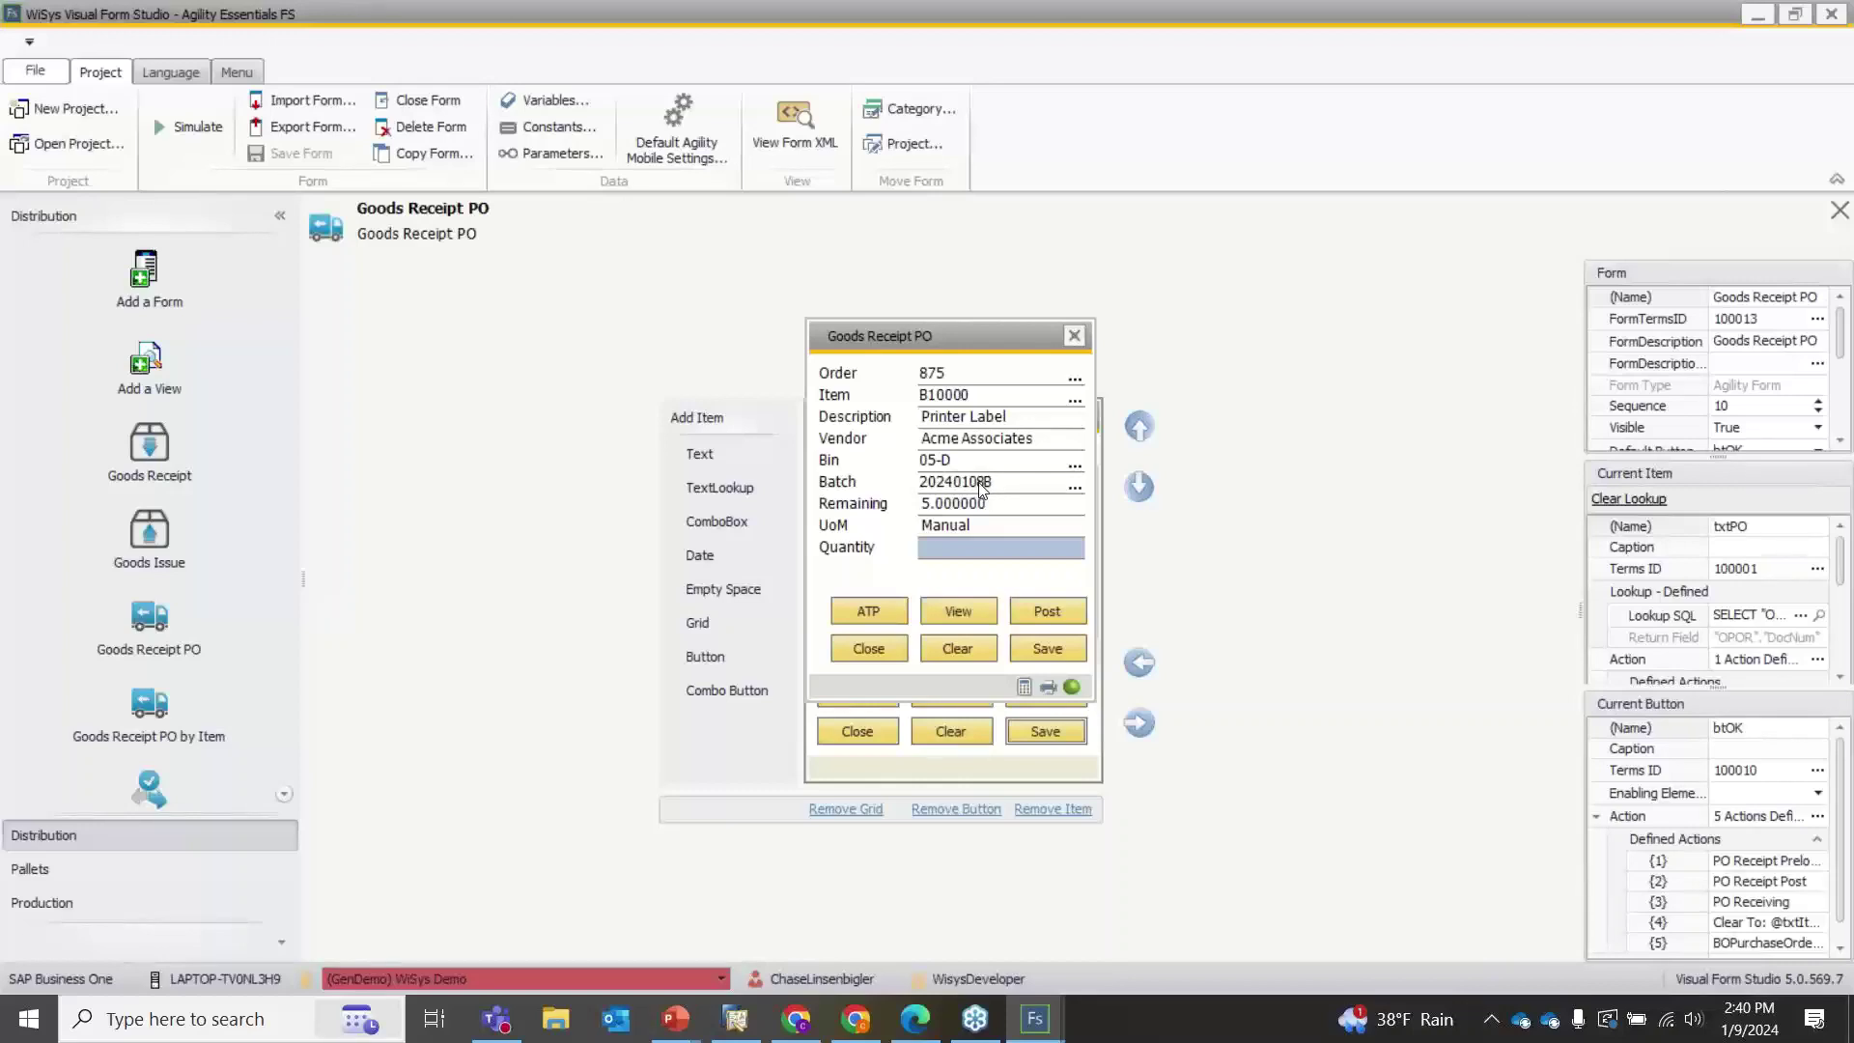
left_click(980, 642)
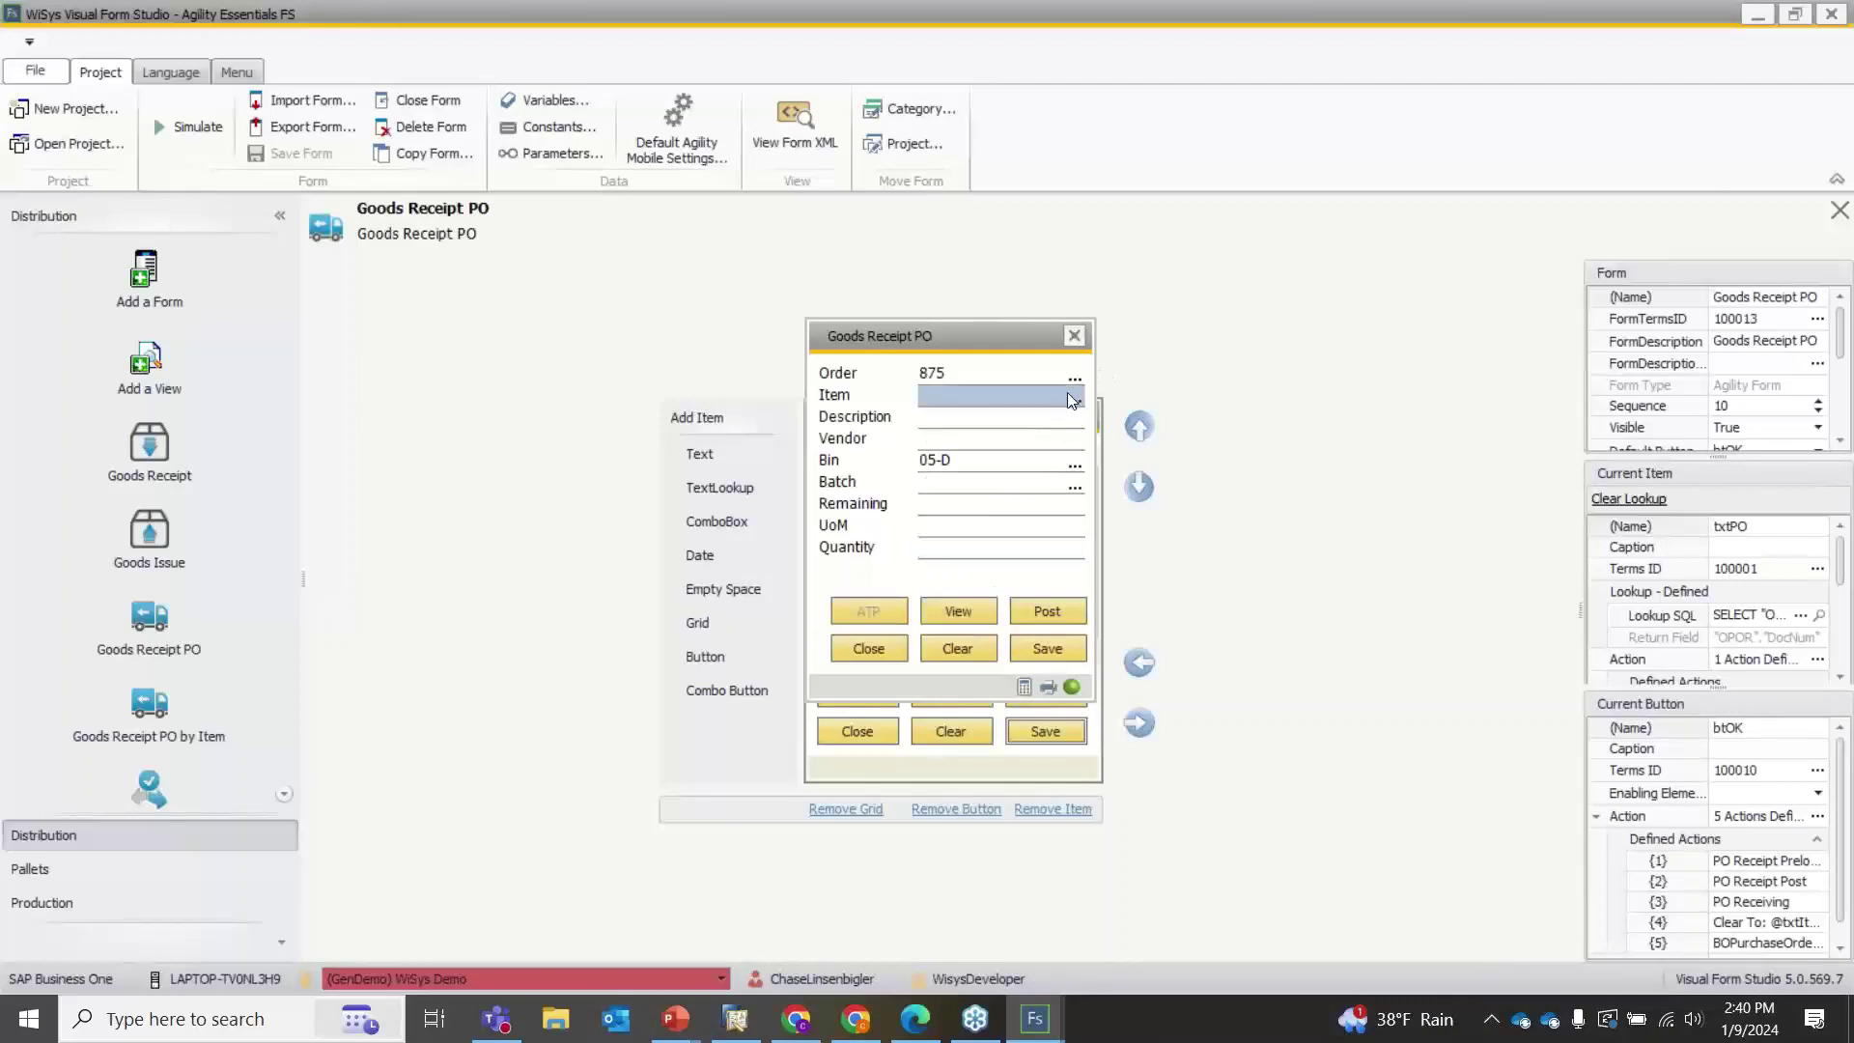
Receive quantity 1 of item B10000 into batch 548, post the receipt and dismiss the label quantity prompt
type("B10000")
key("Return")
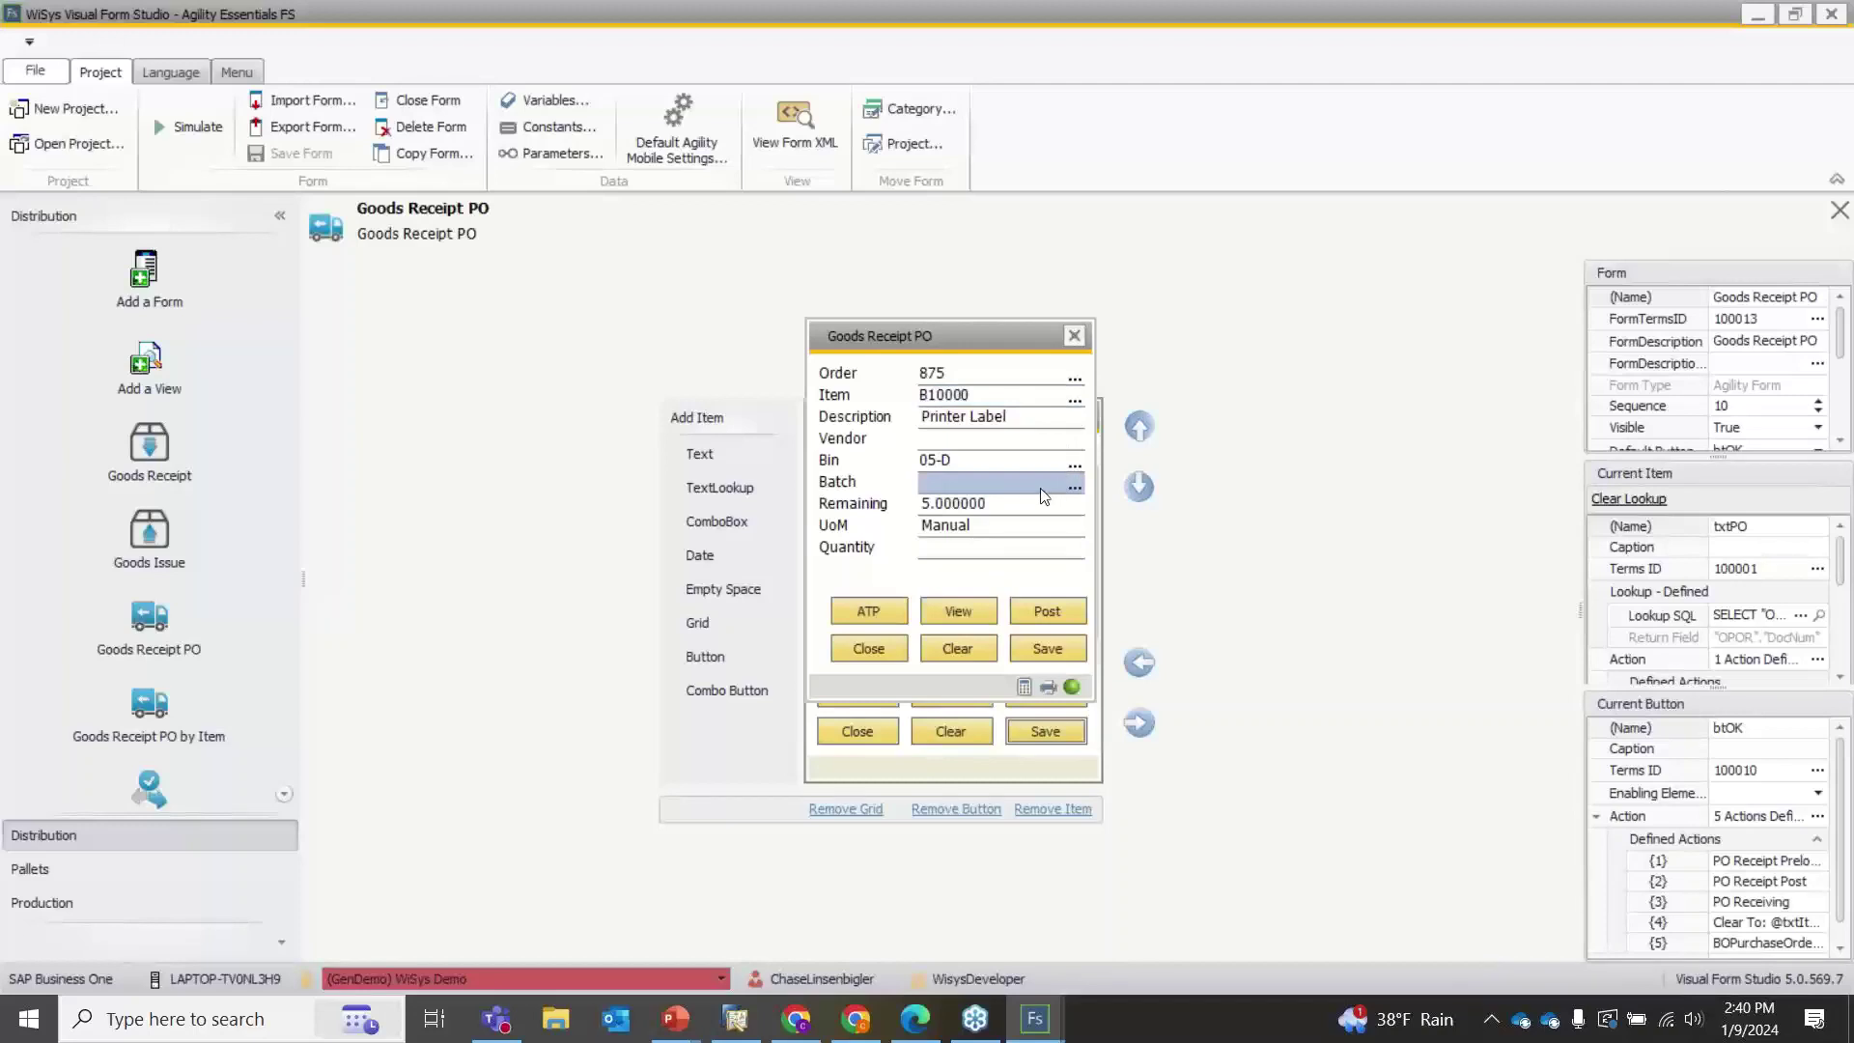
type("548")
key("BackSpace")
key("BackSpace")
key("BackSpace")
type("548")
key("Return")
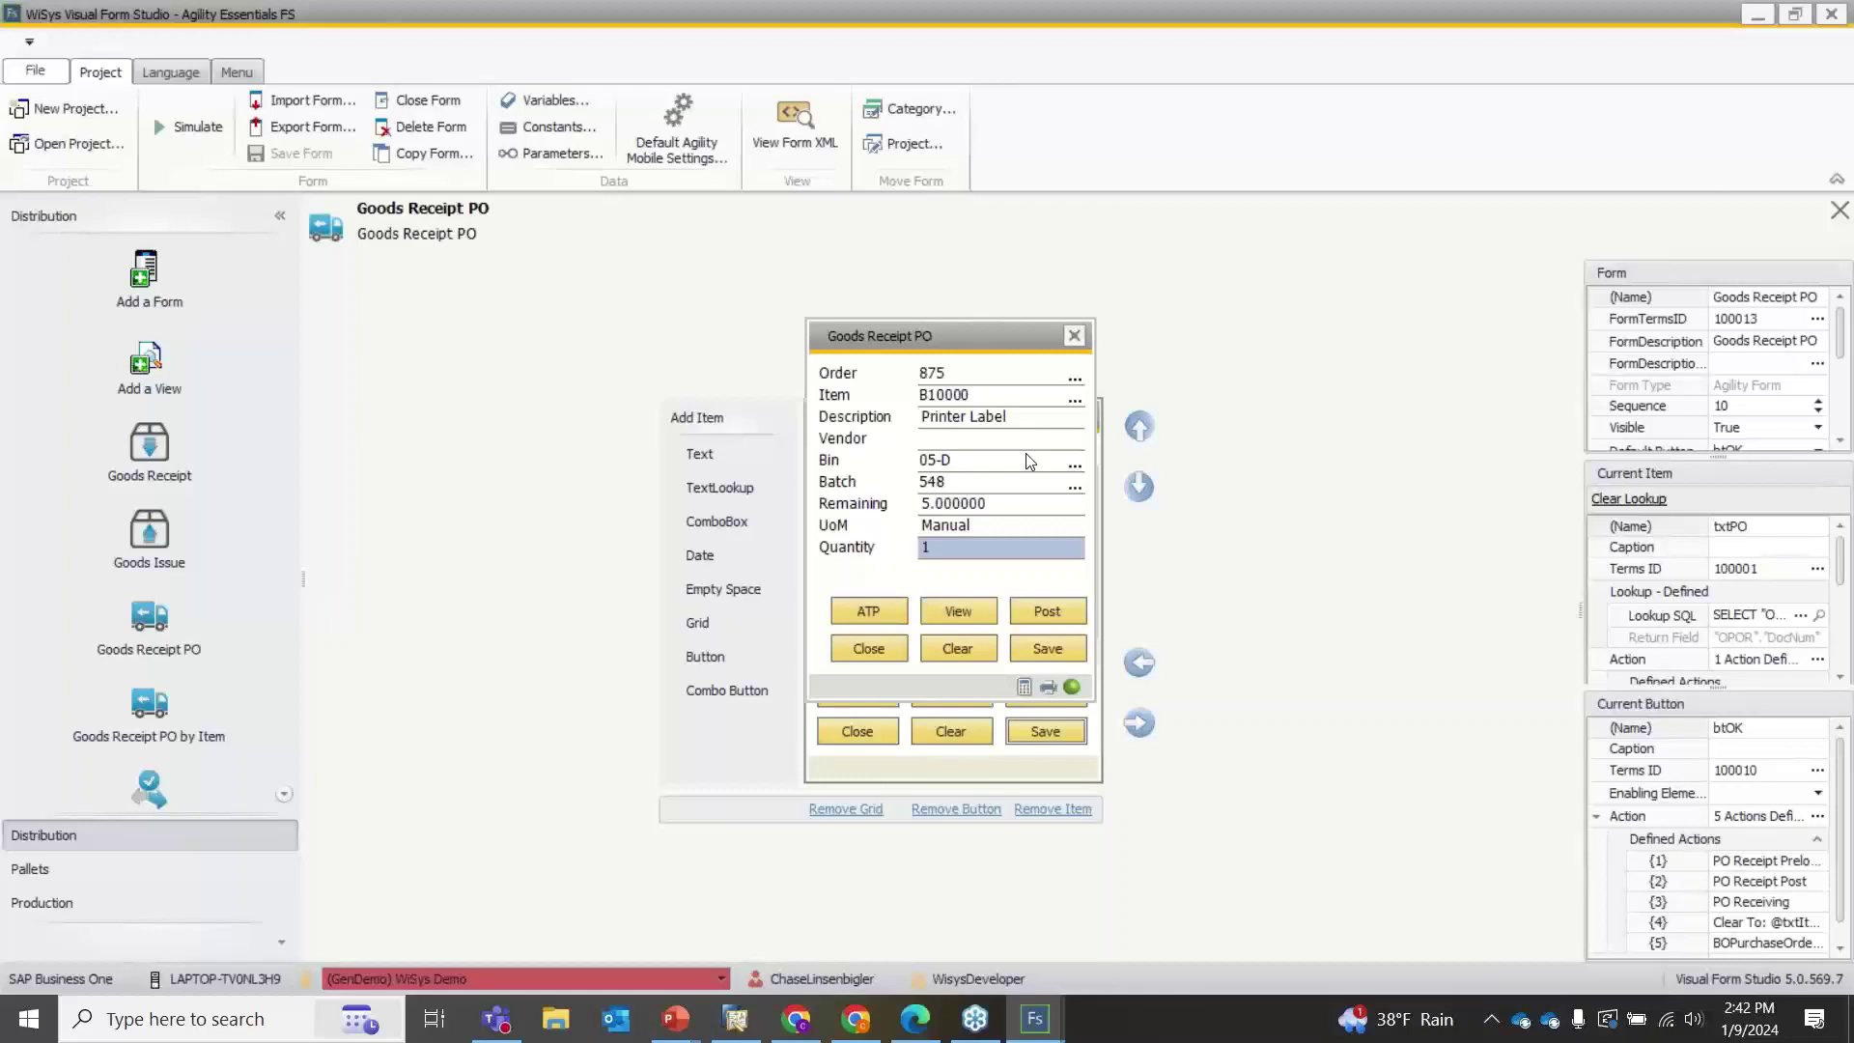
left_click(1042, 612)
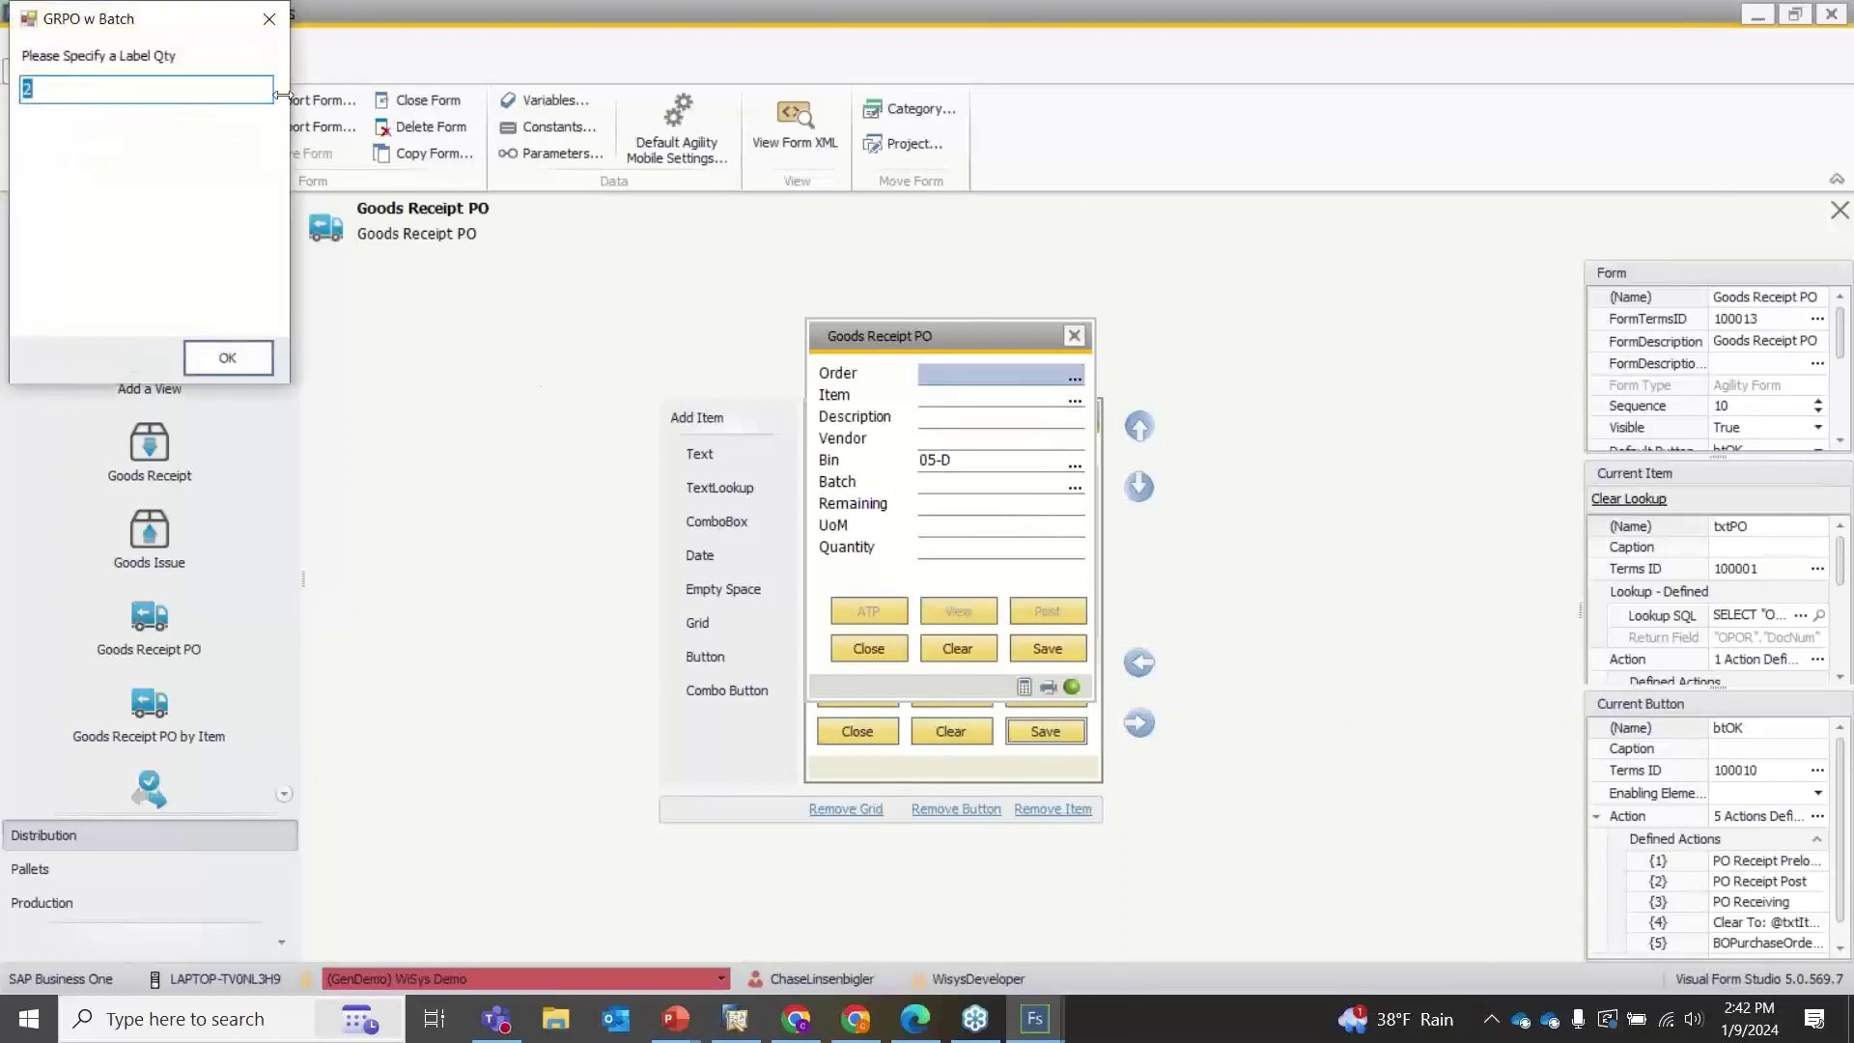
left_click(270, 19)
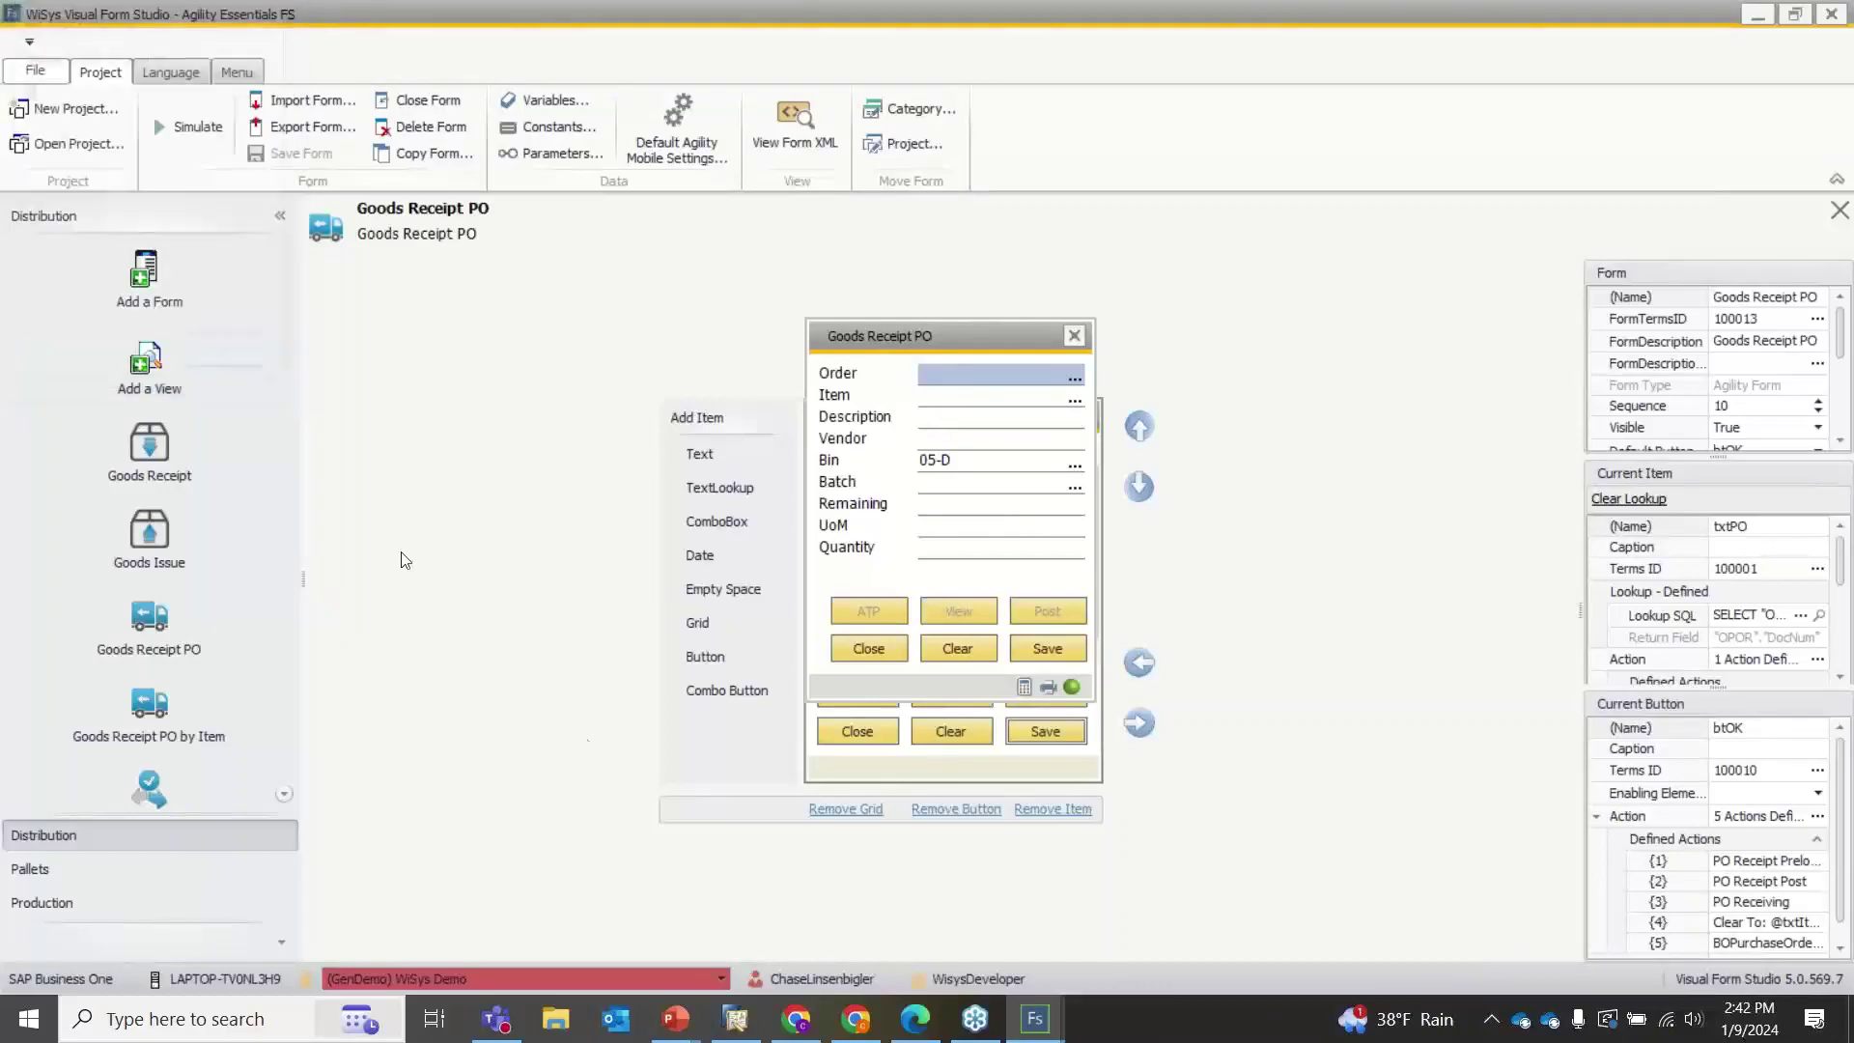
Switch to SAP Business One and open the goods receipt PO linked to purchase order 875 through its relationship map
left_click(735, 1019)
right_click(858, 274)
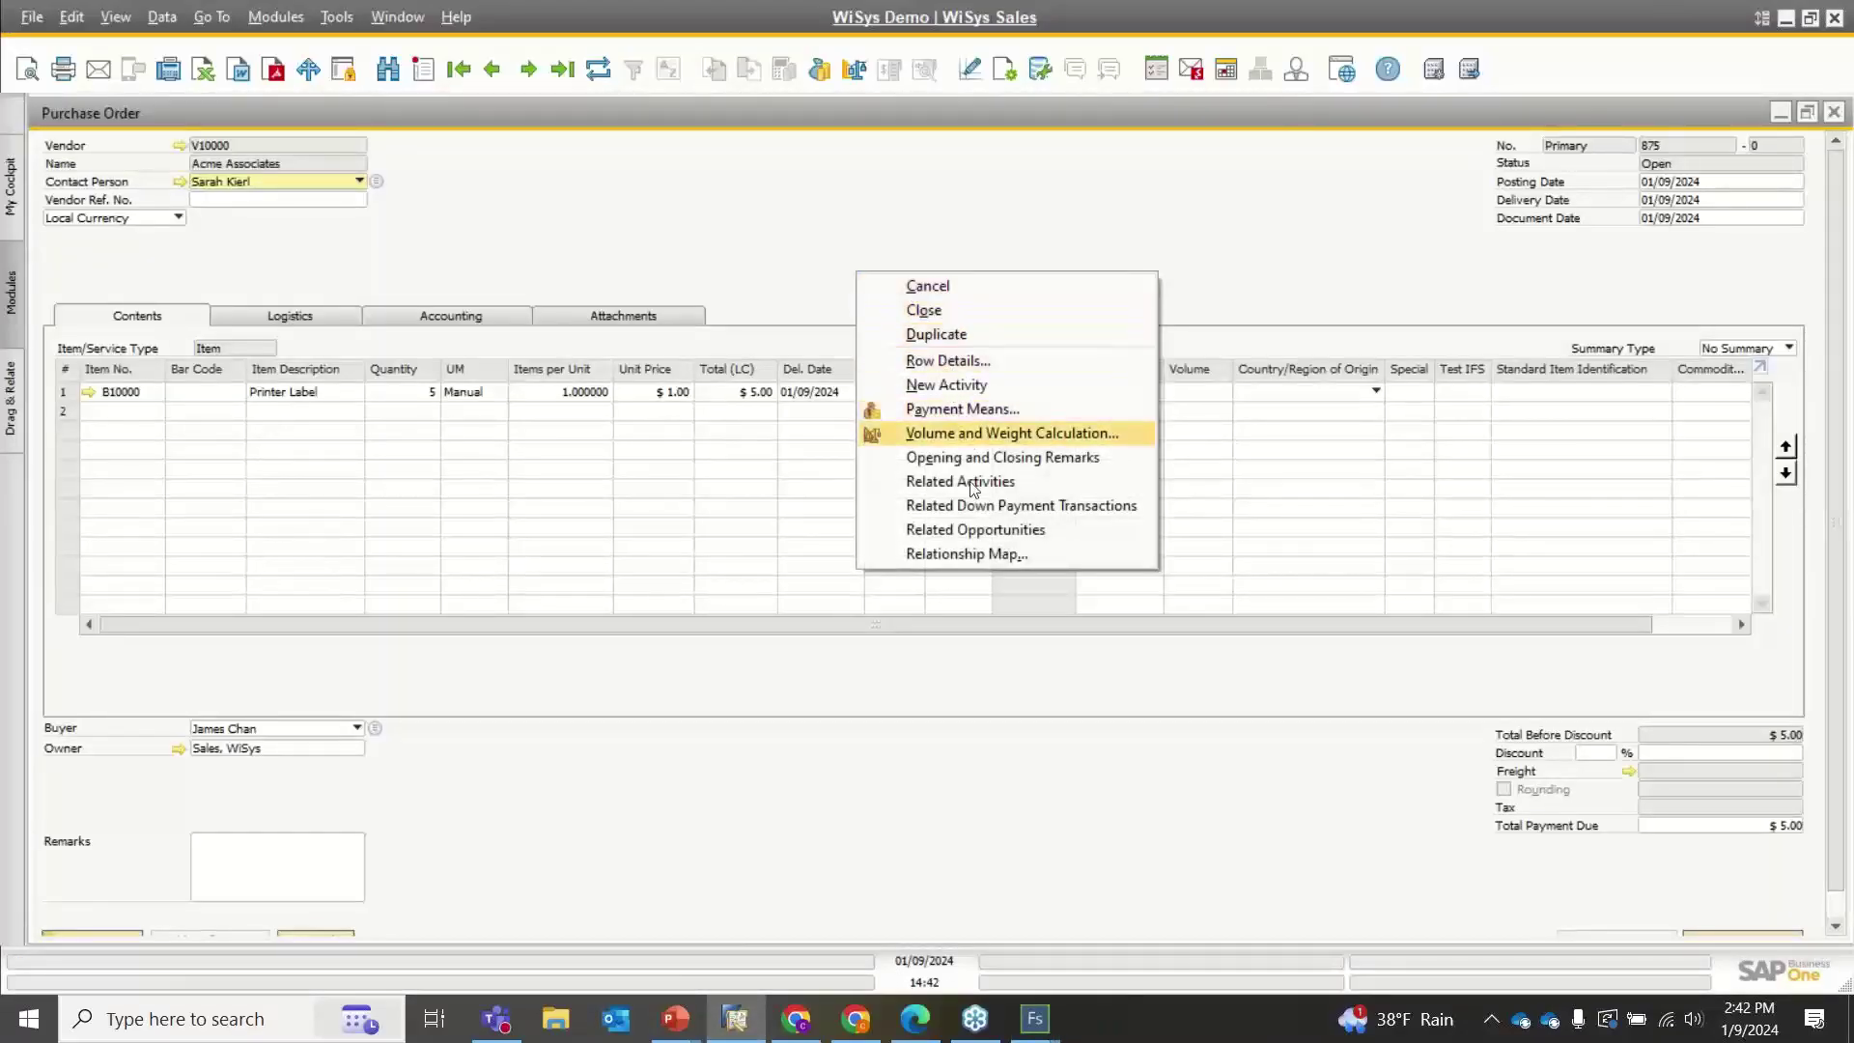
left_click(960, 552)
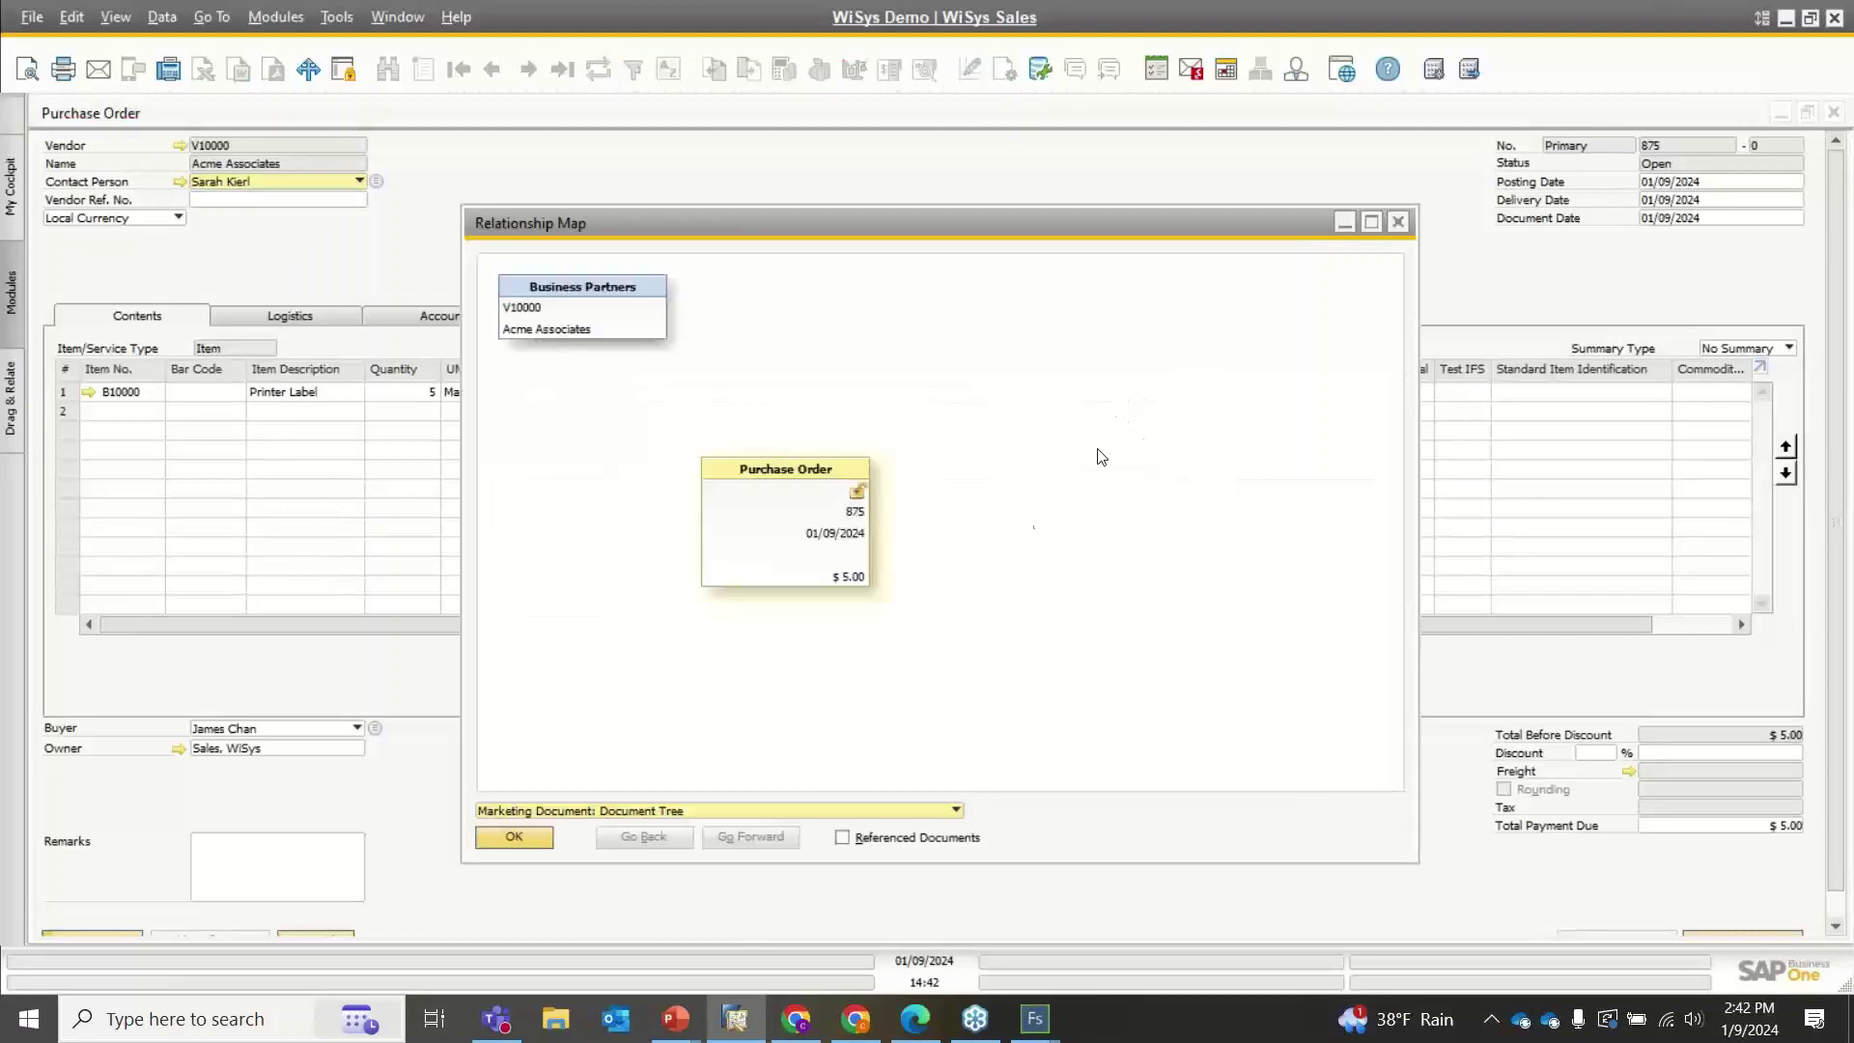
double_click(1063, 509)
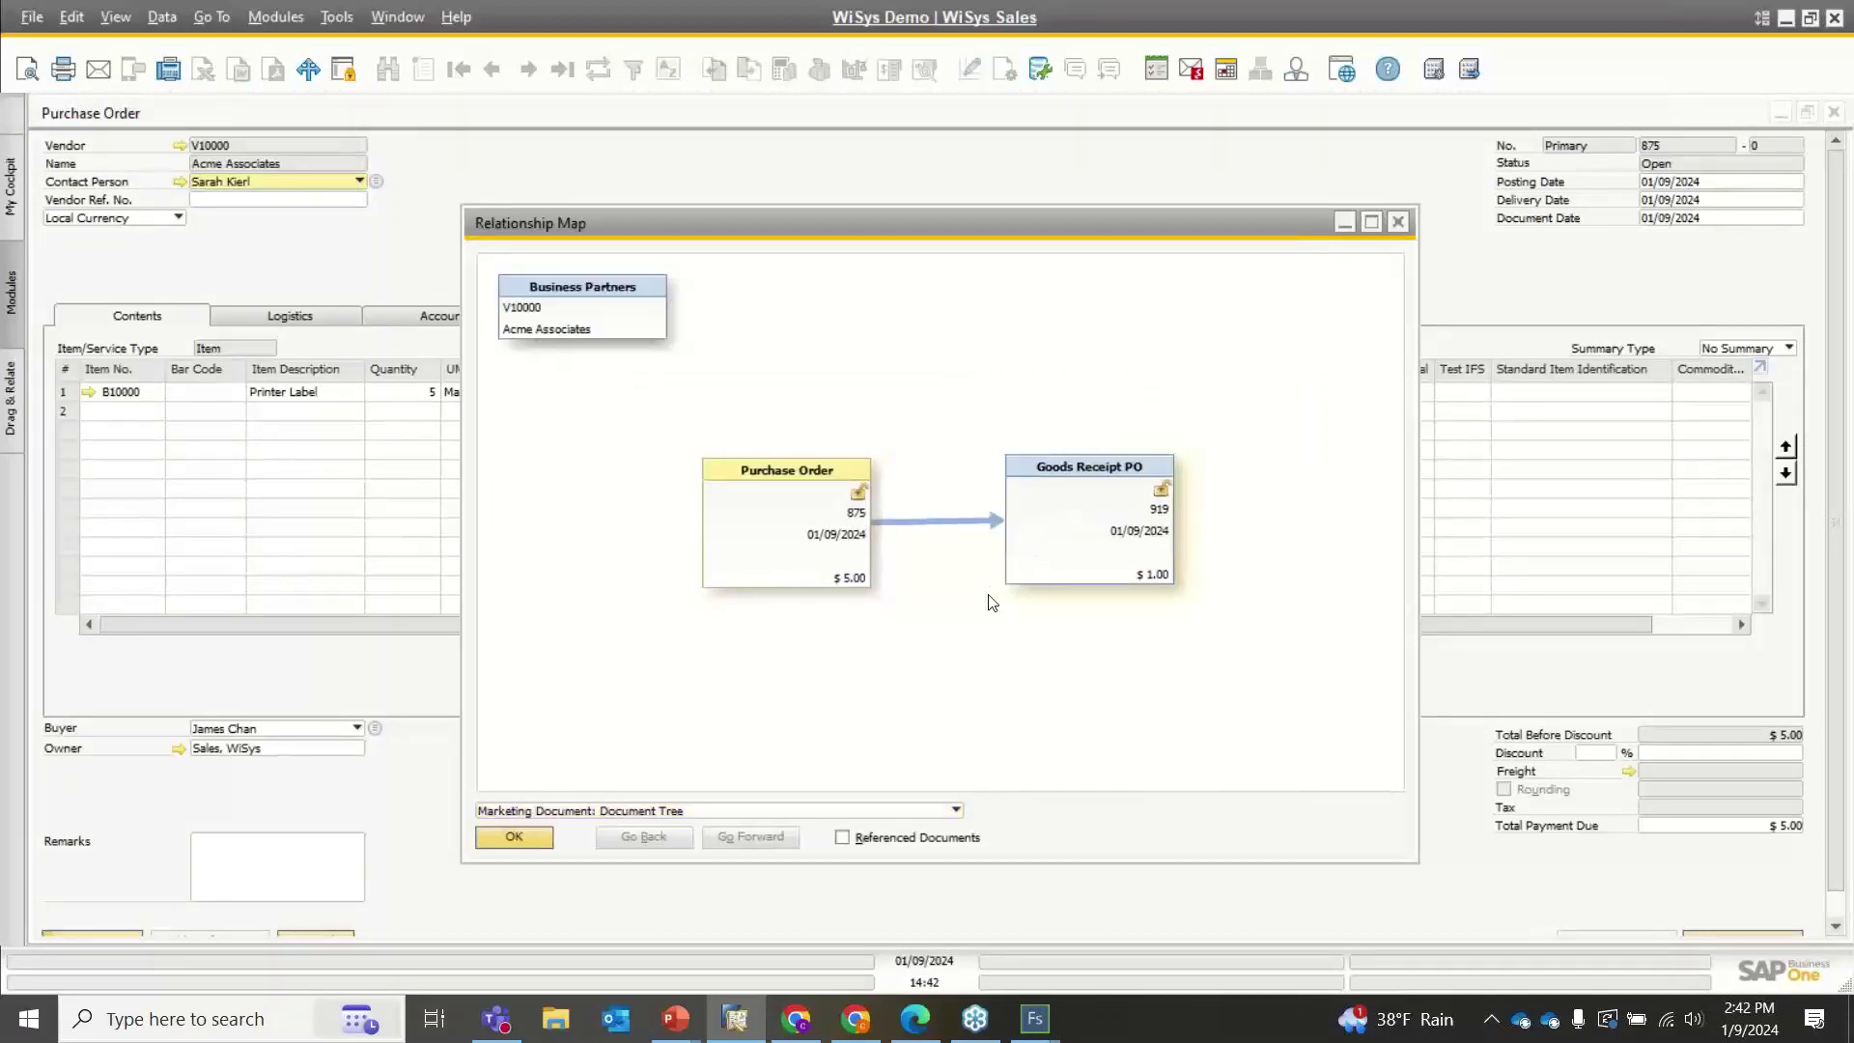
Check the goods receipt's Batch Number Transactions Report, close the opened windows and minimize the purchase order
right_click(934, 317)
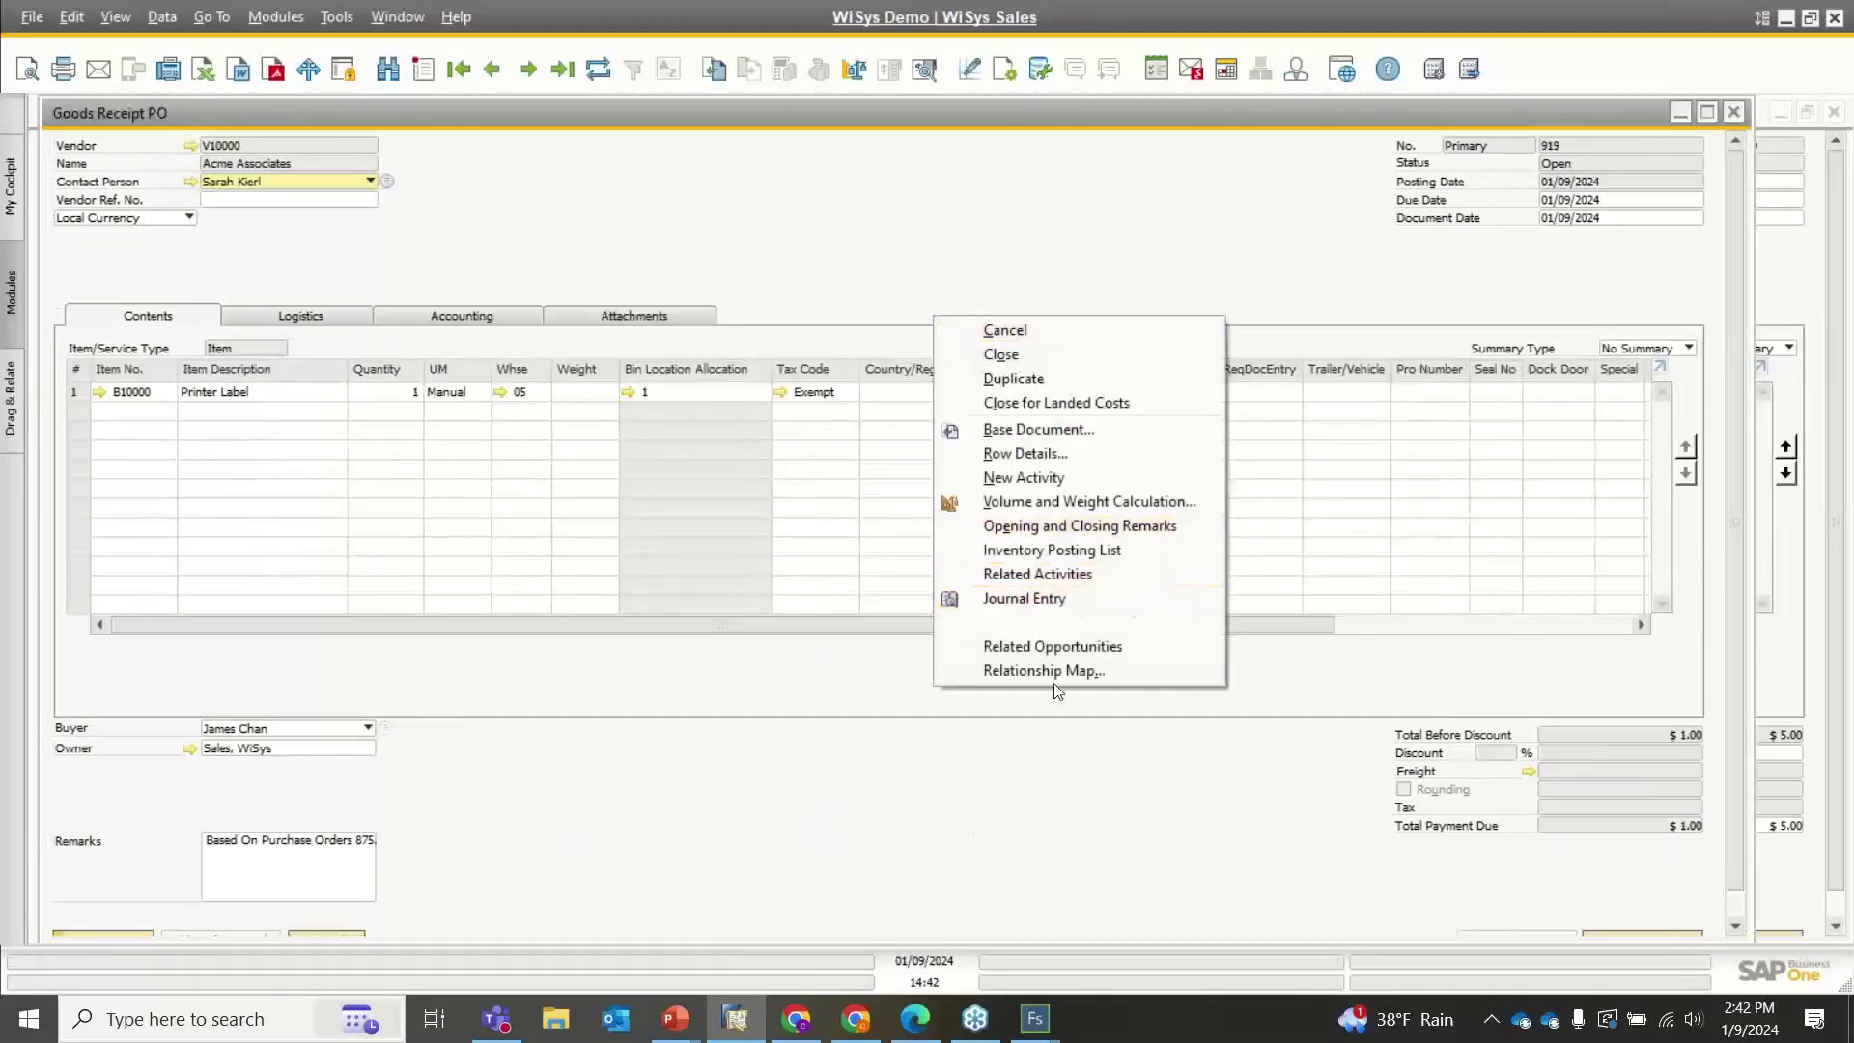
left_click(1026, 626)
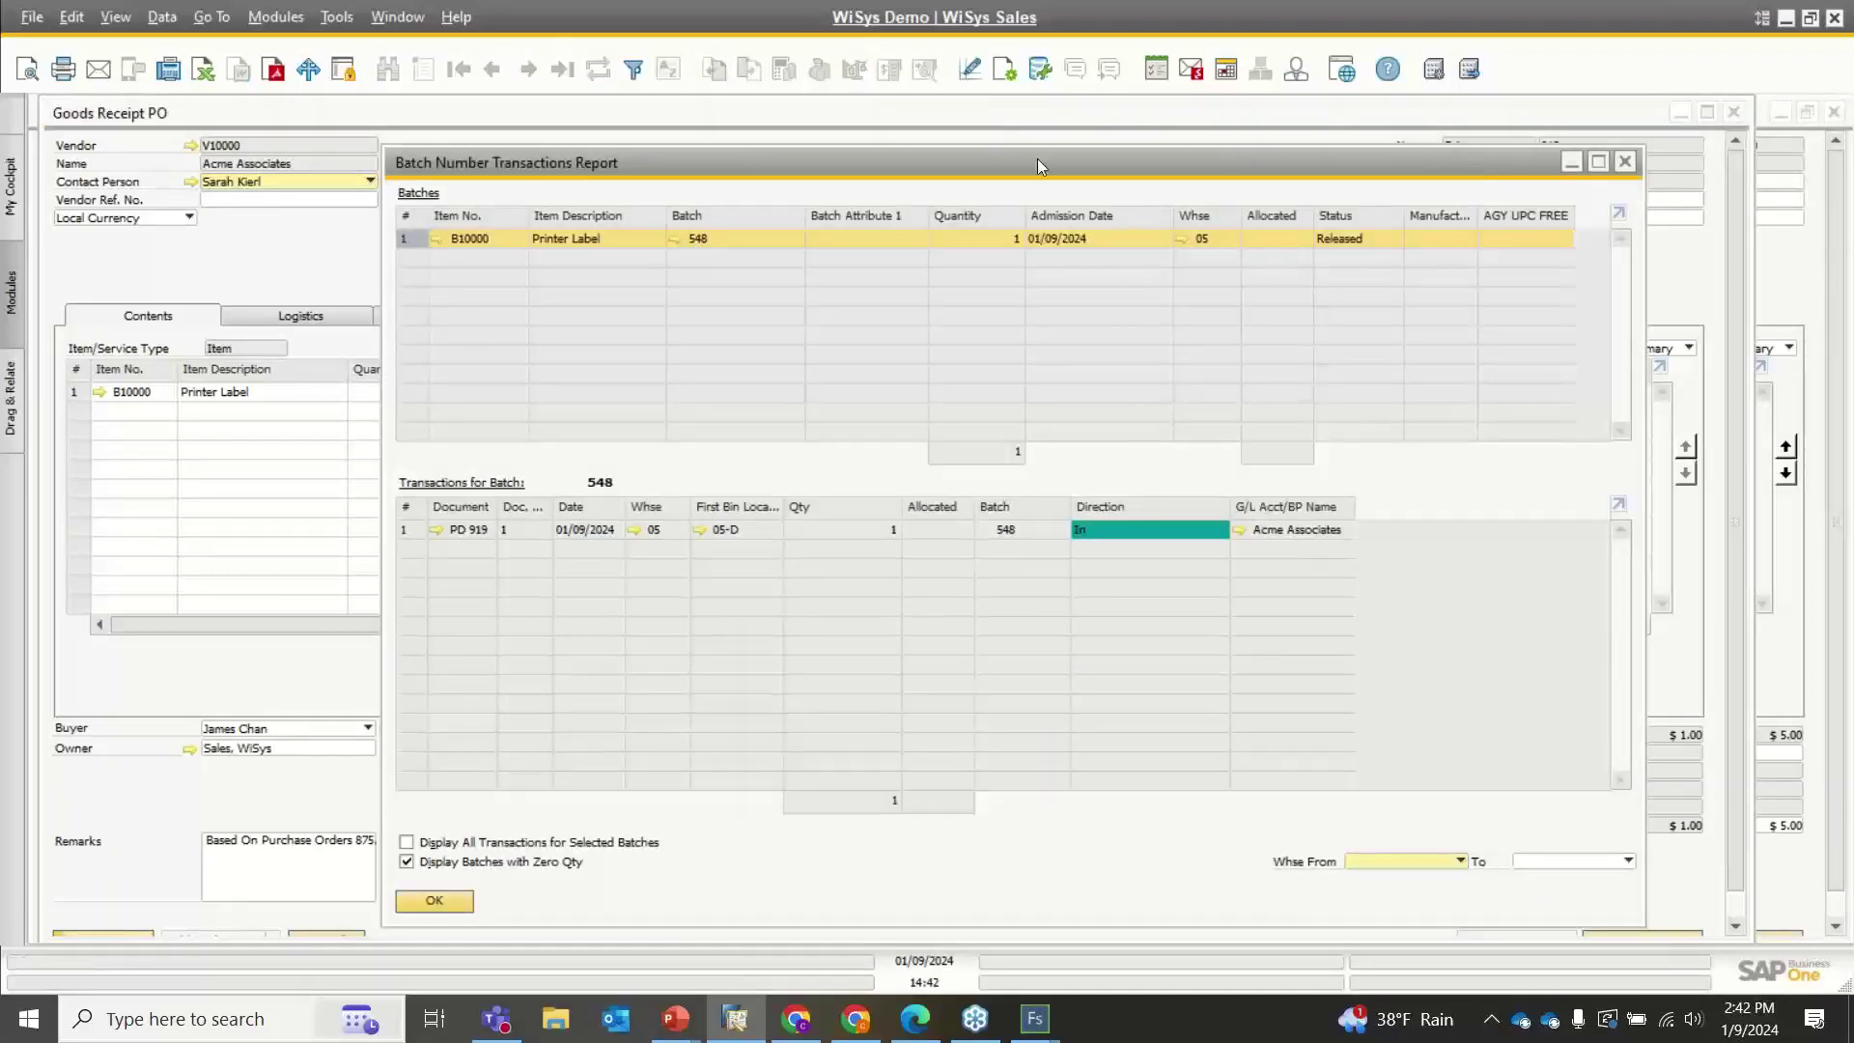
left_click(1624, 161)
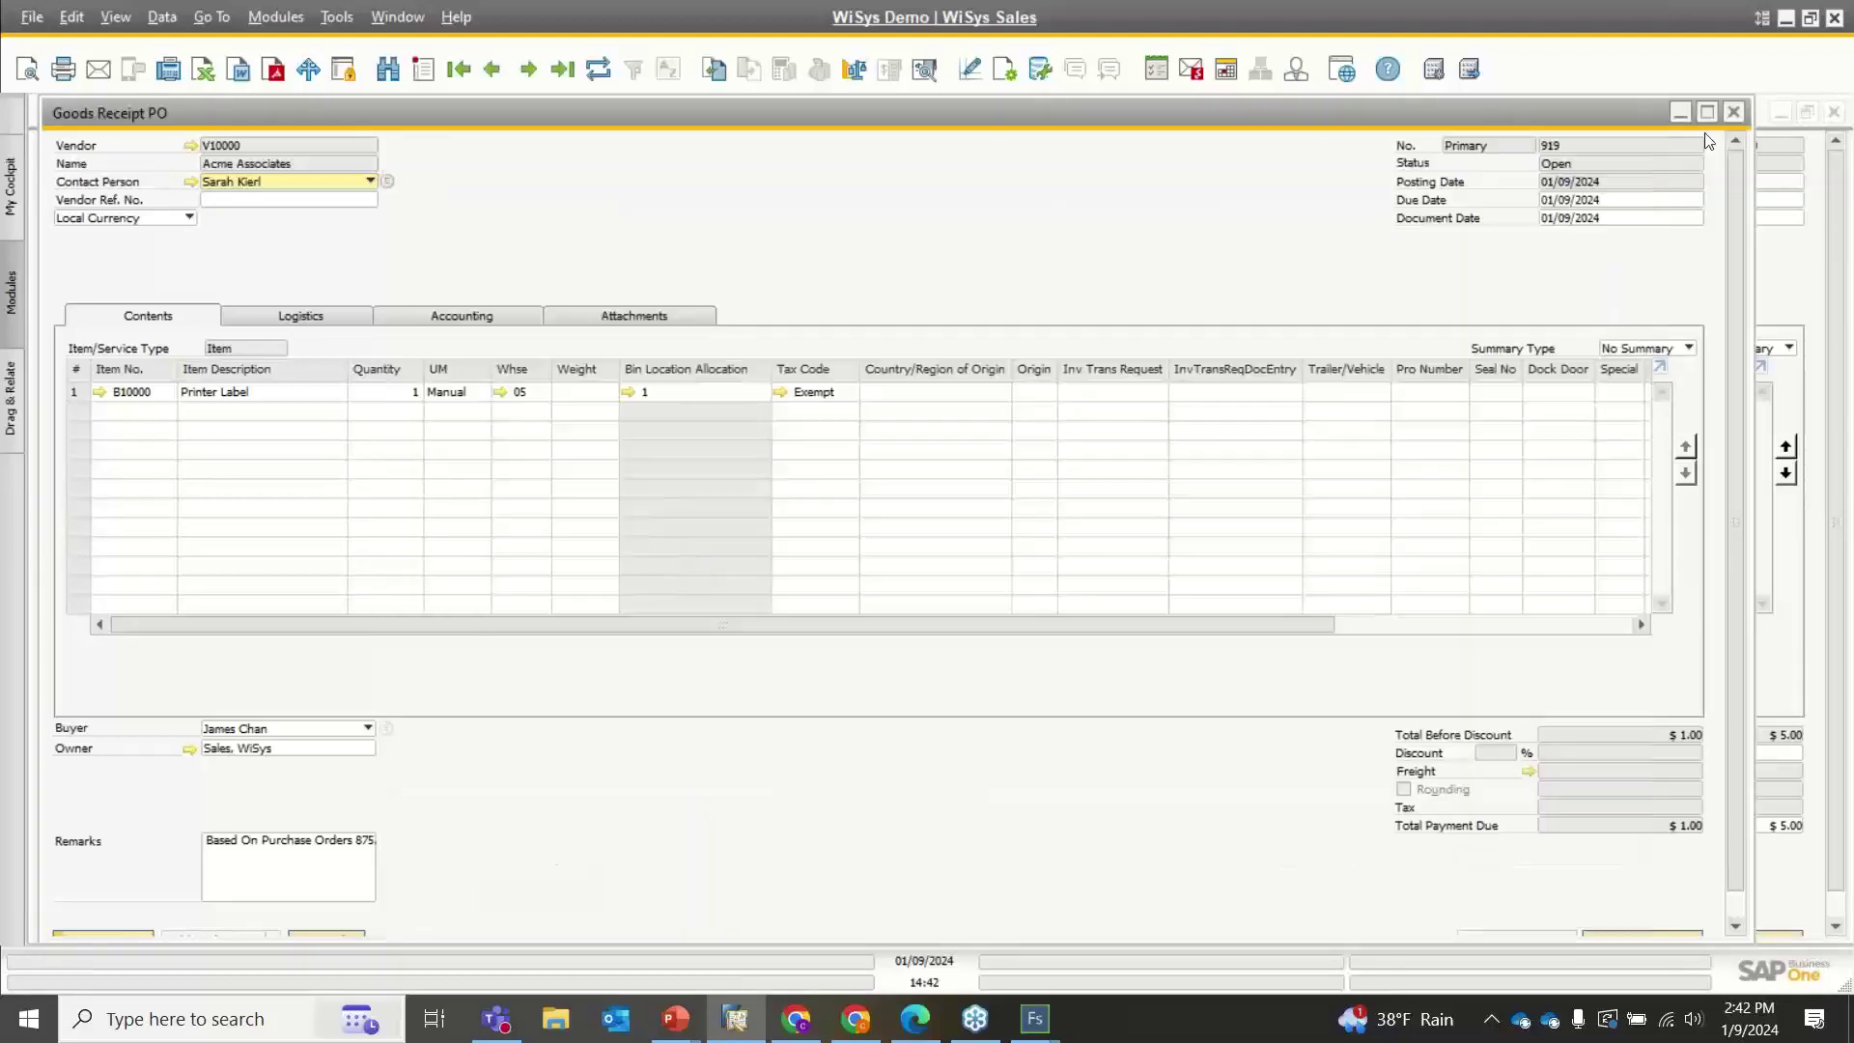
left_click(1729, 113)
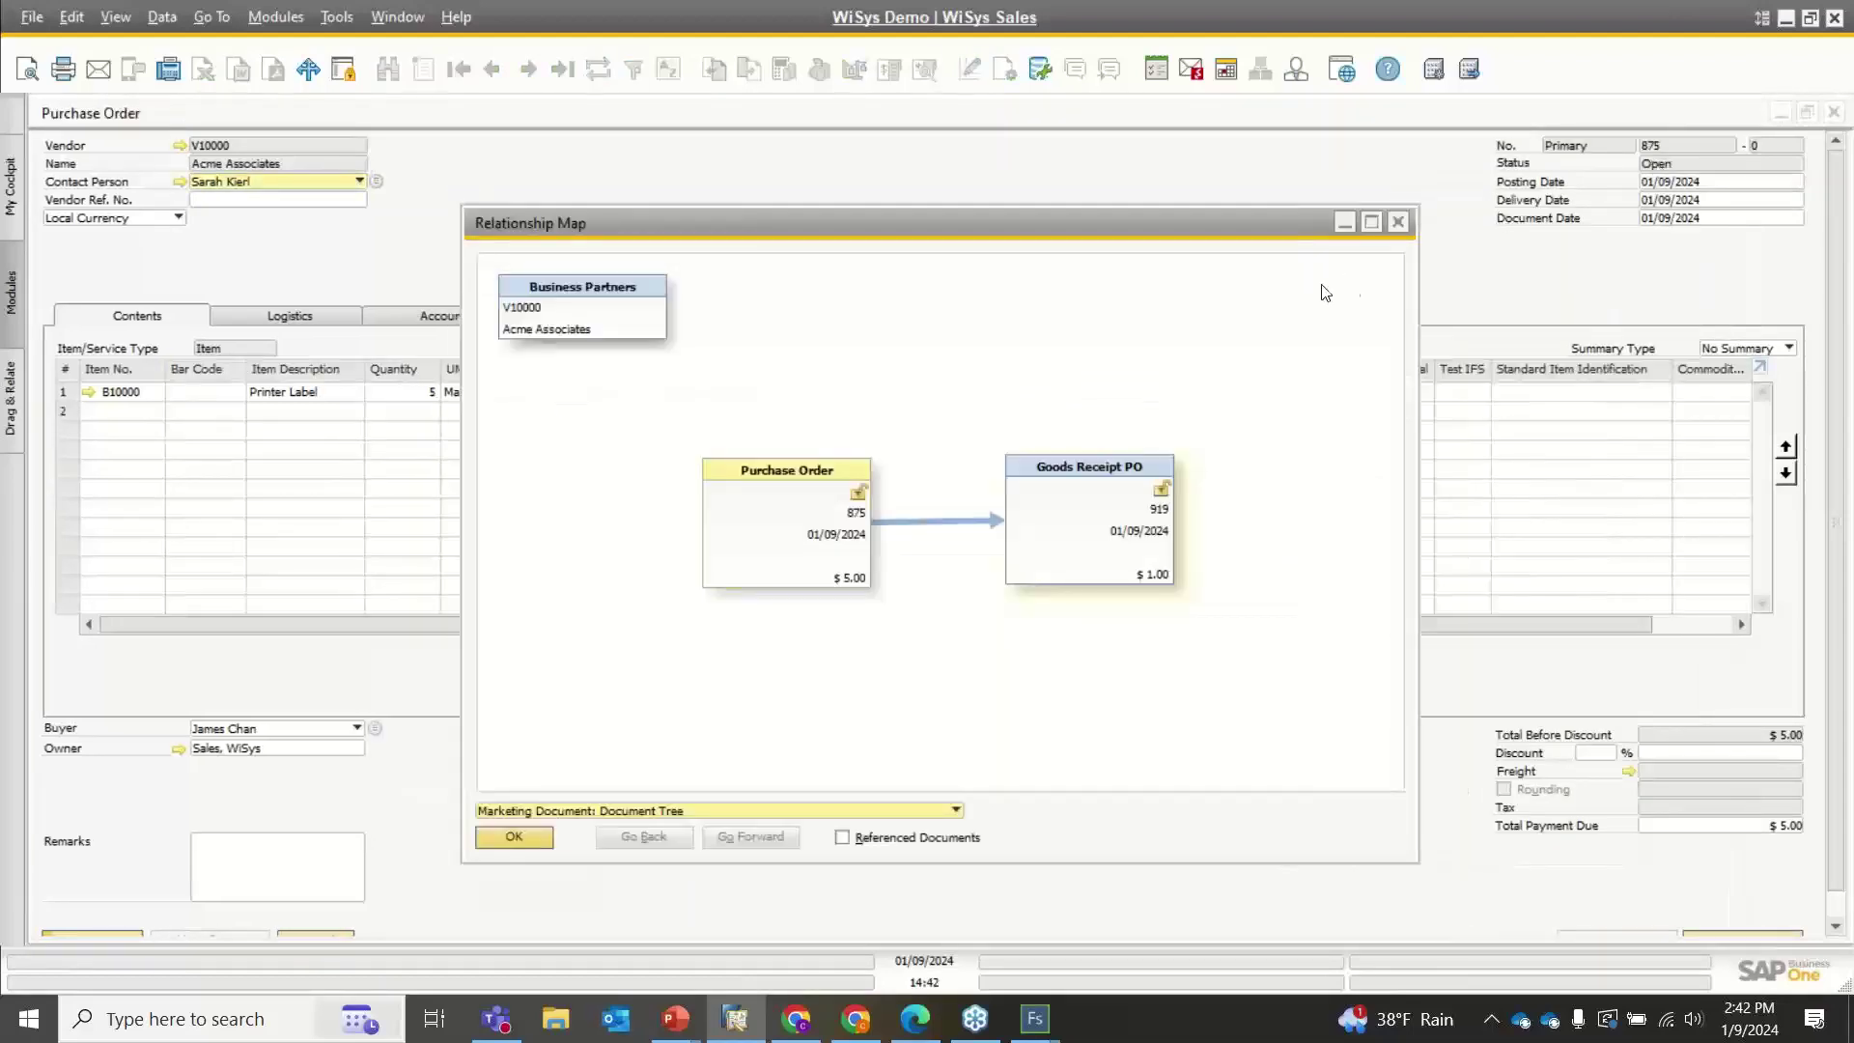
left_click(1398, 223)
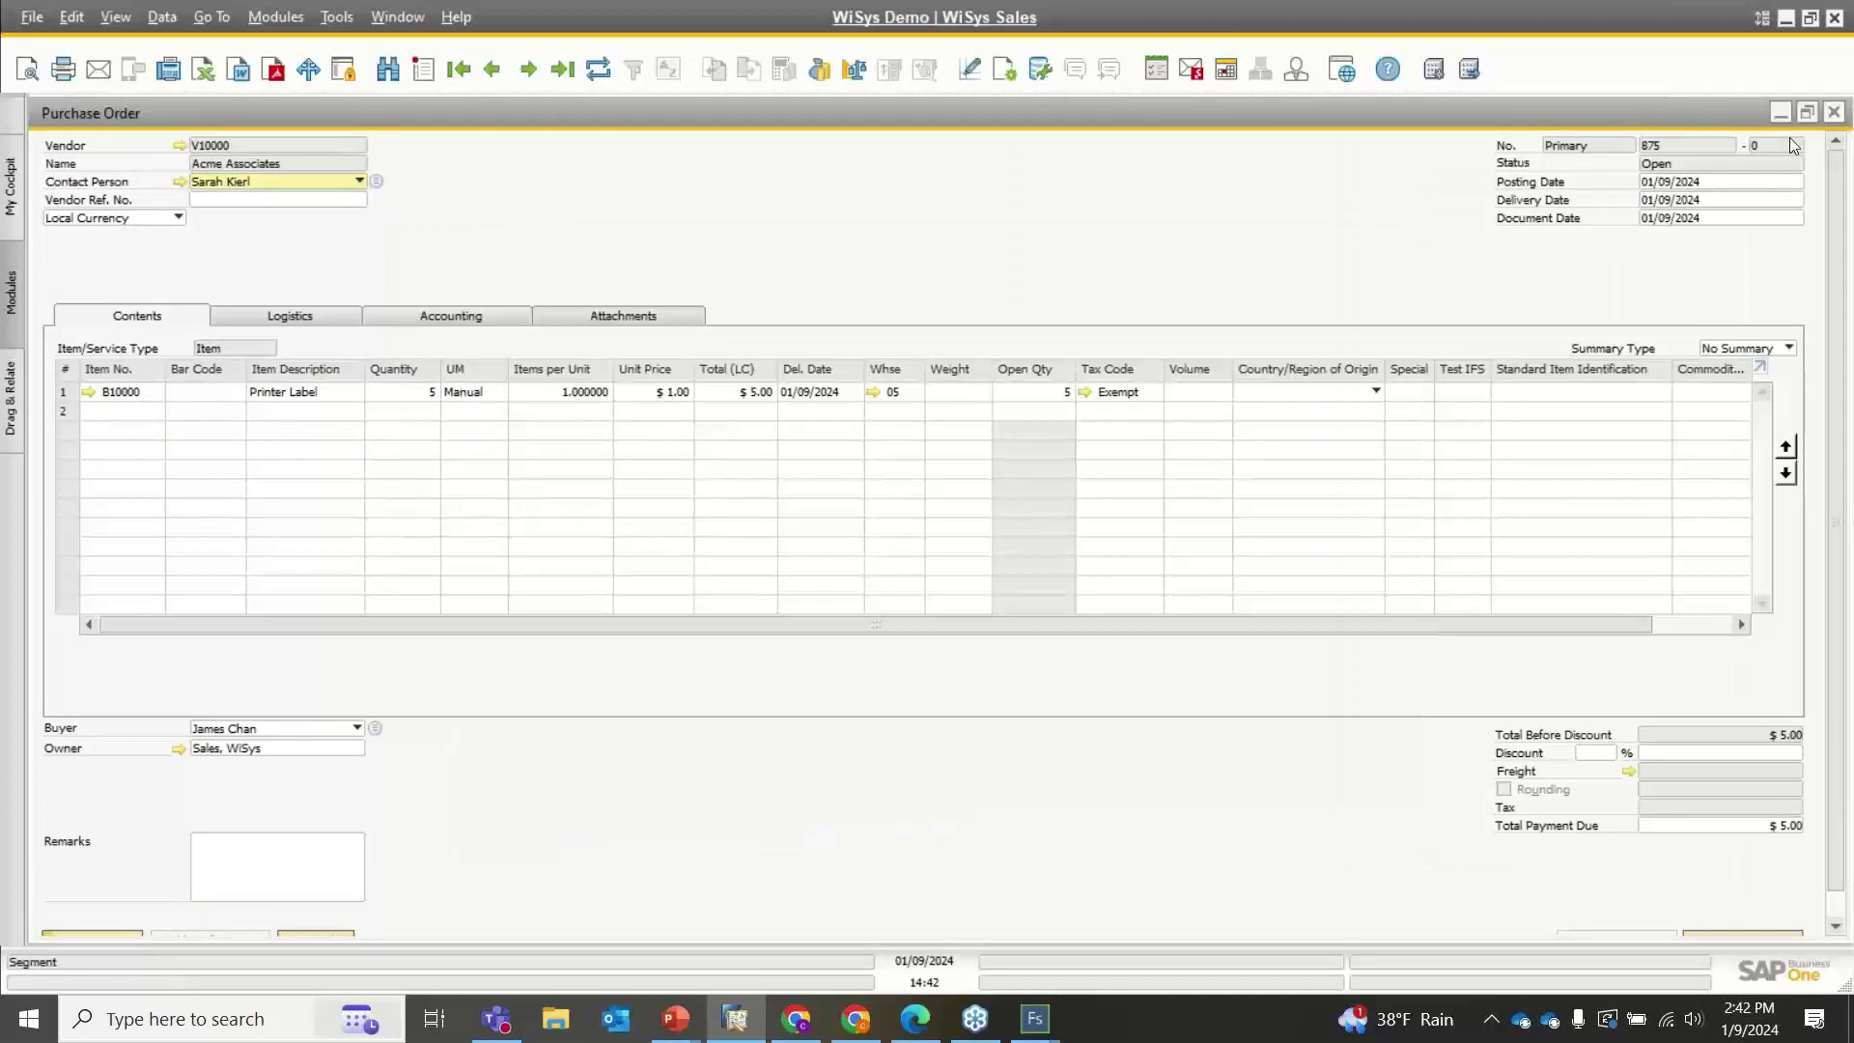
left_click(1779, 113)
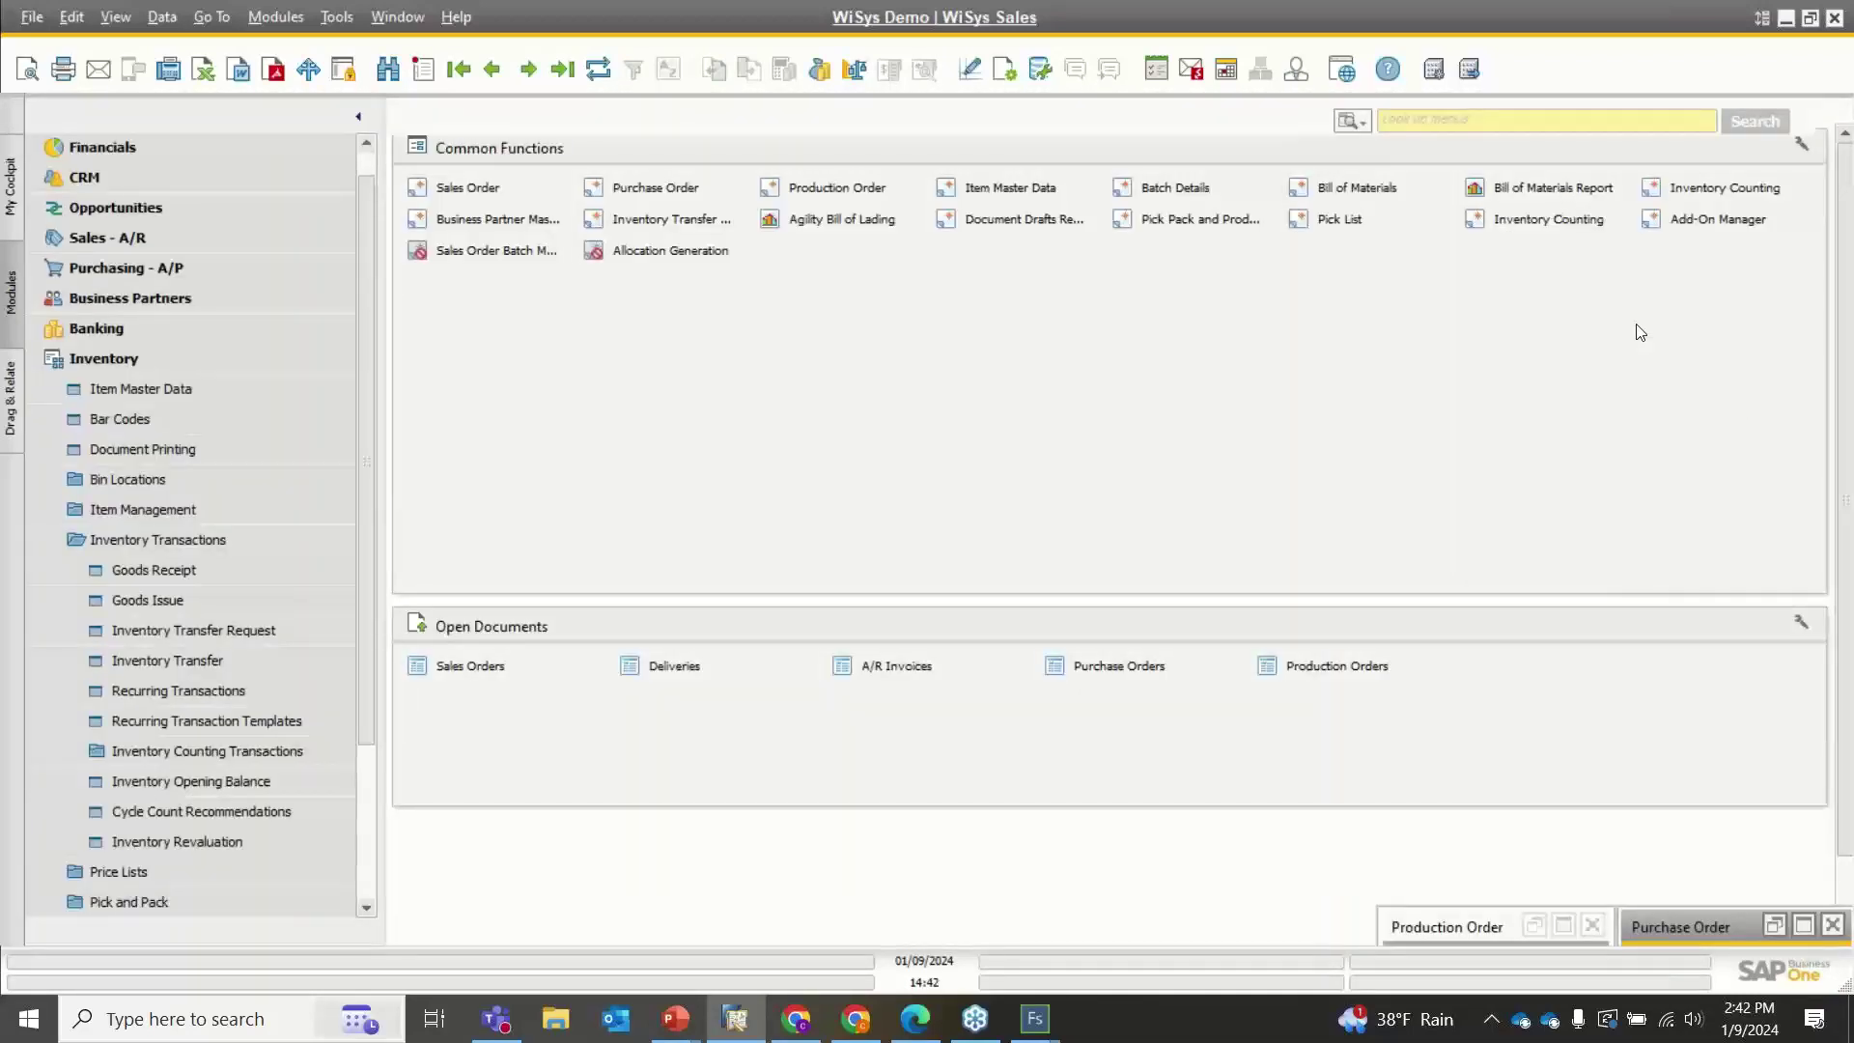
Return to WiSys Visual Form Studio, close the Goods Receipt PO simulation and simulate the Goods Receipt form
left_click(1034, 1018)
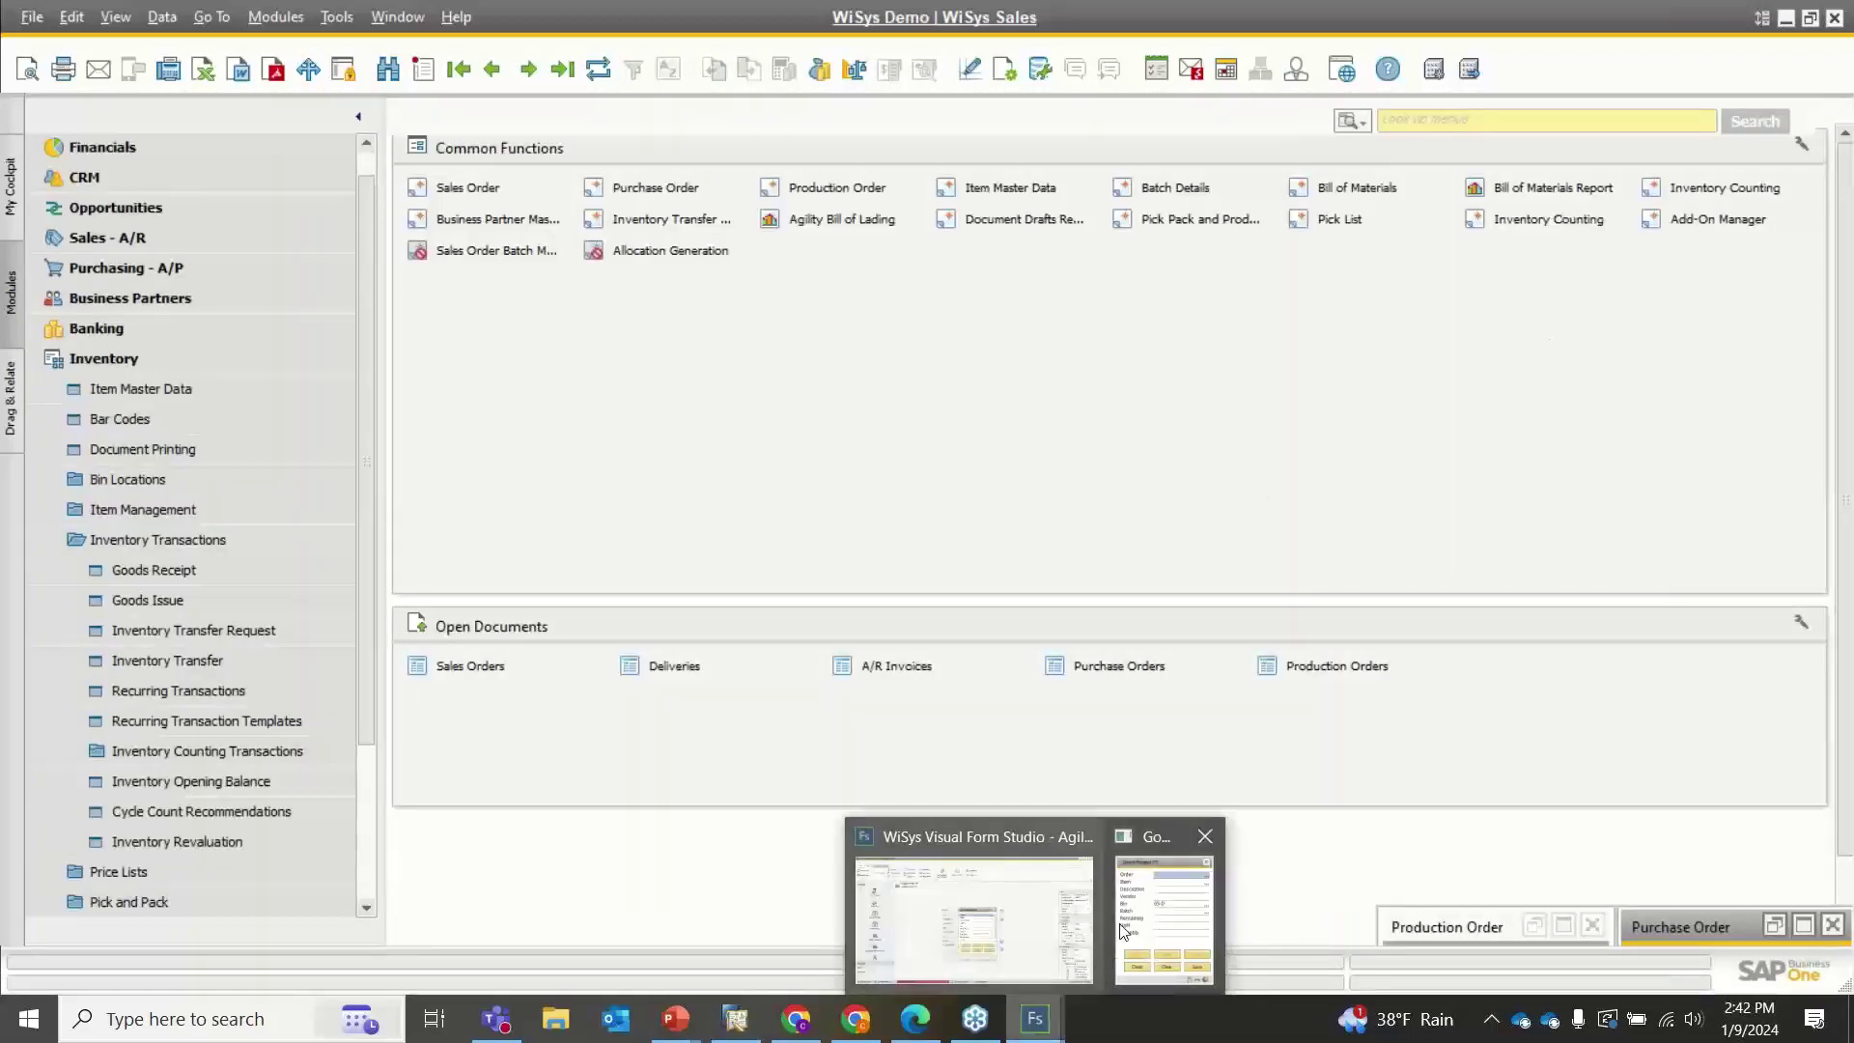
left_click(1123, 930)
left_click(1081, 340)
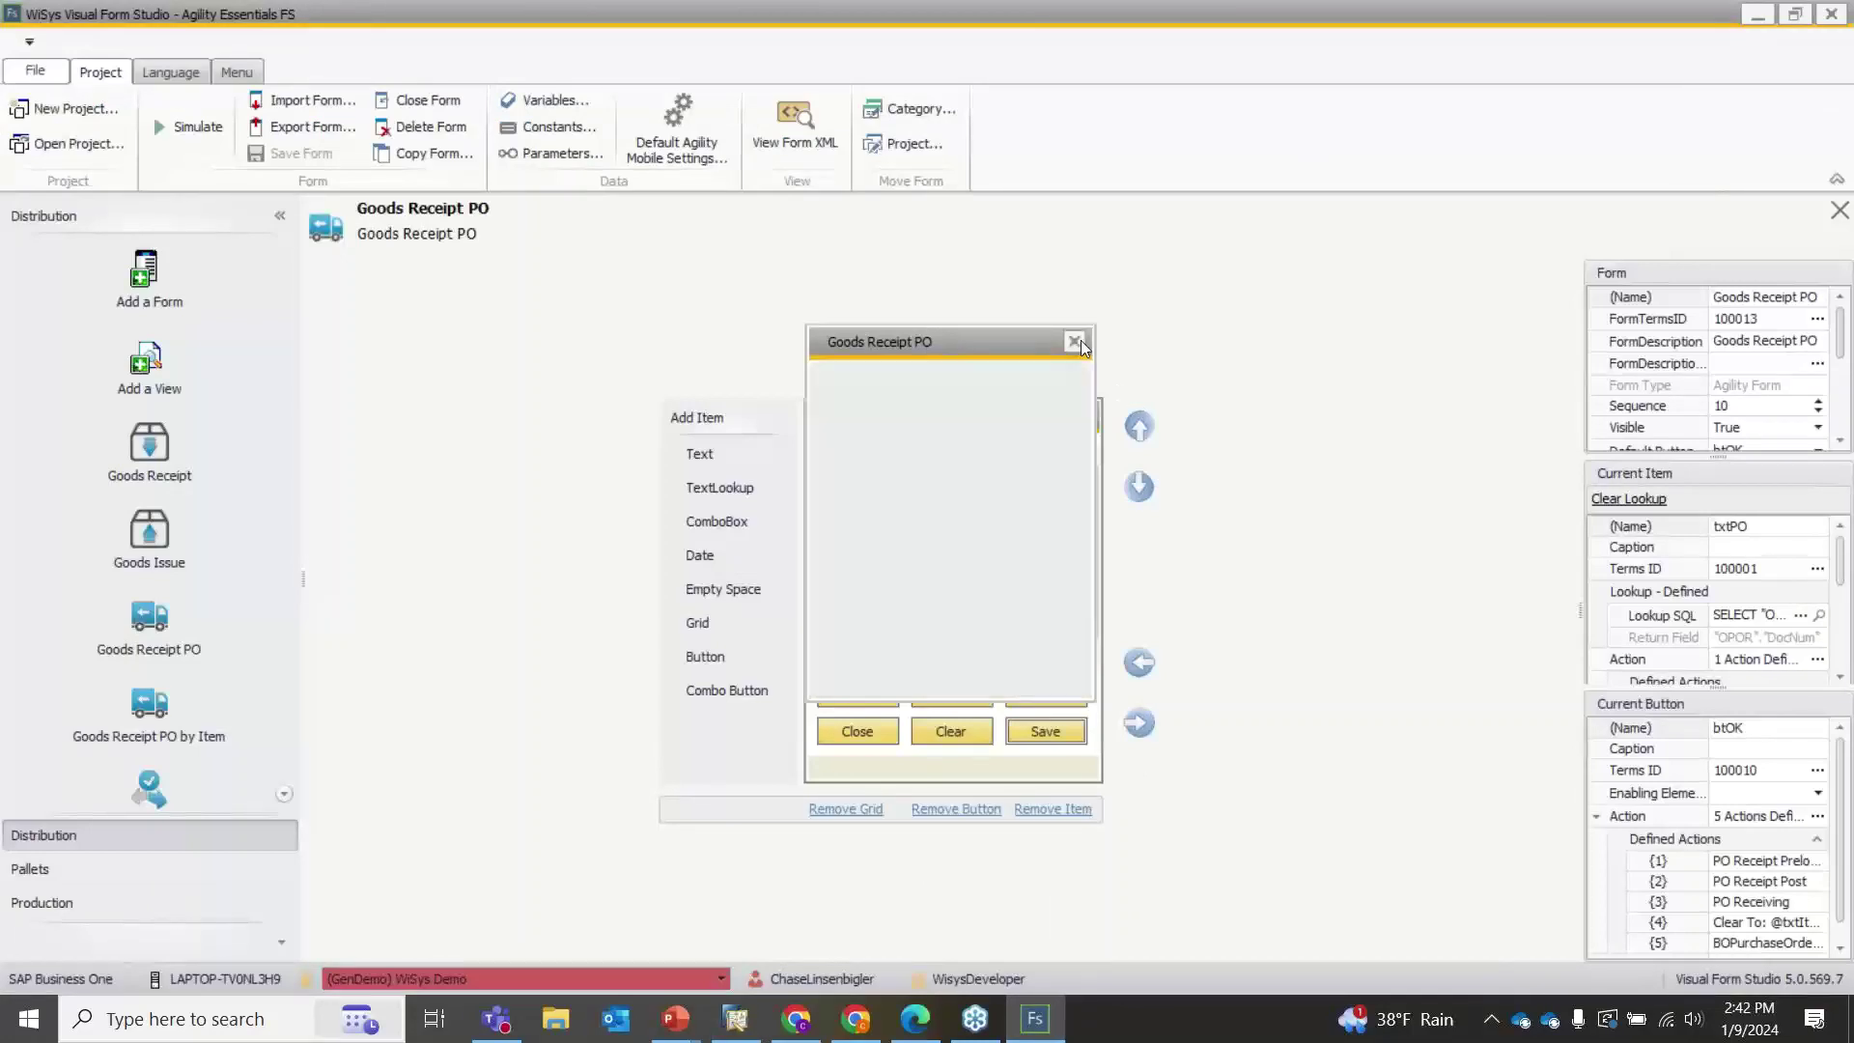
left_click(154, 471)
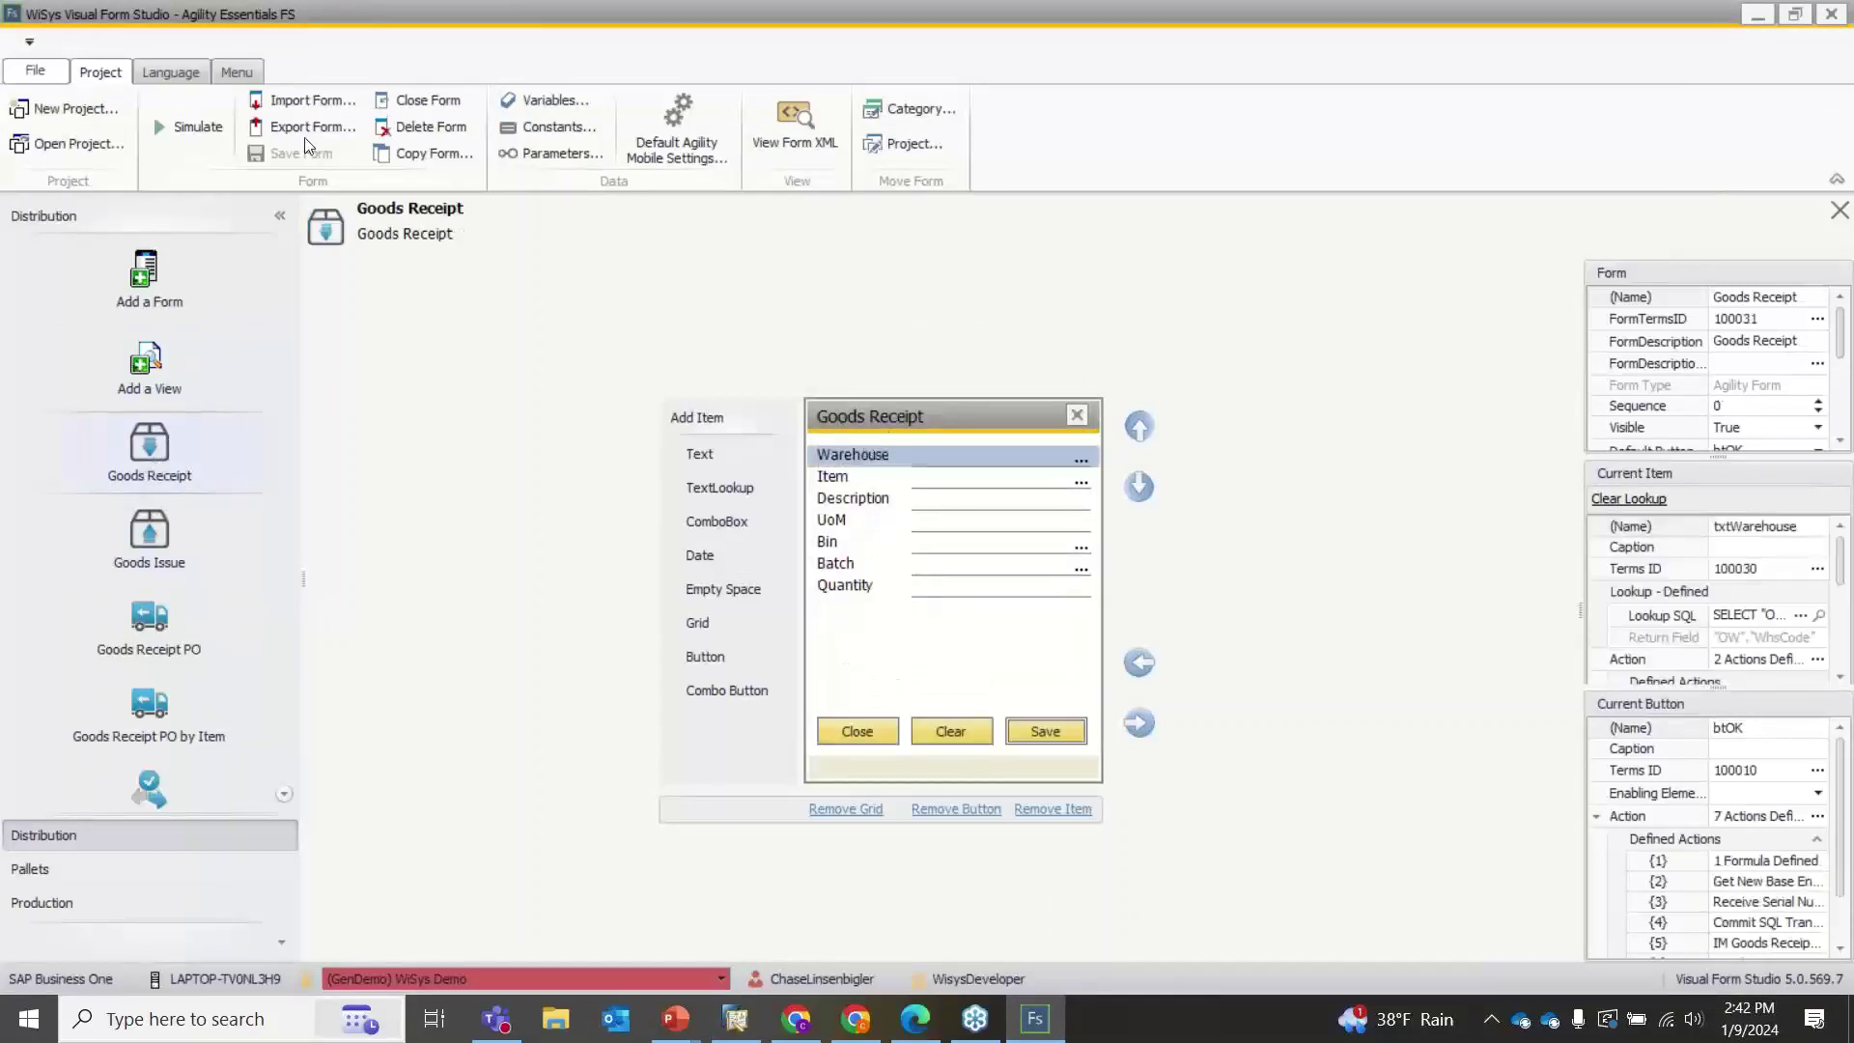
left_click(188, 127)
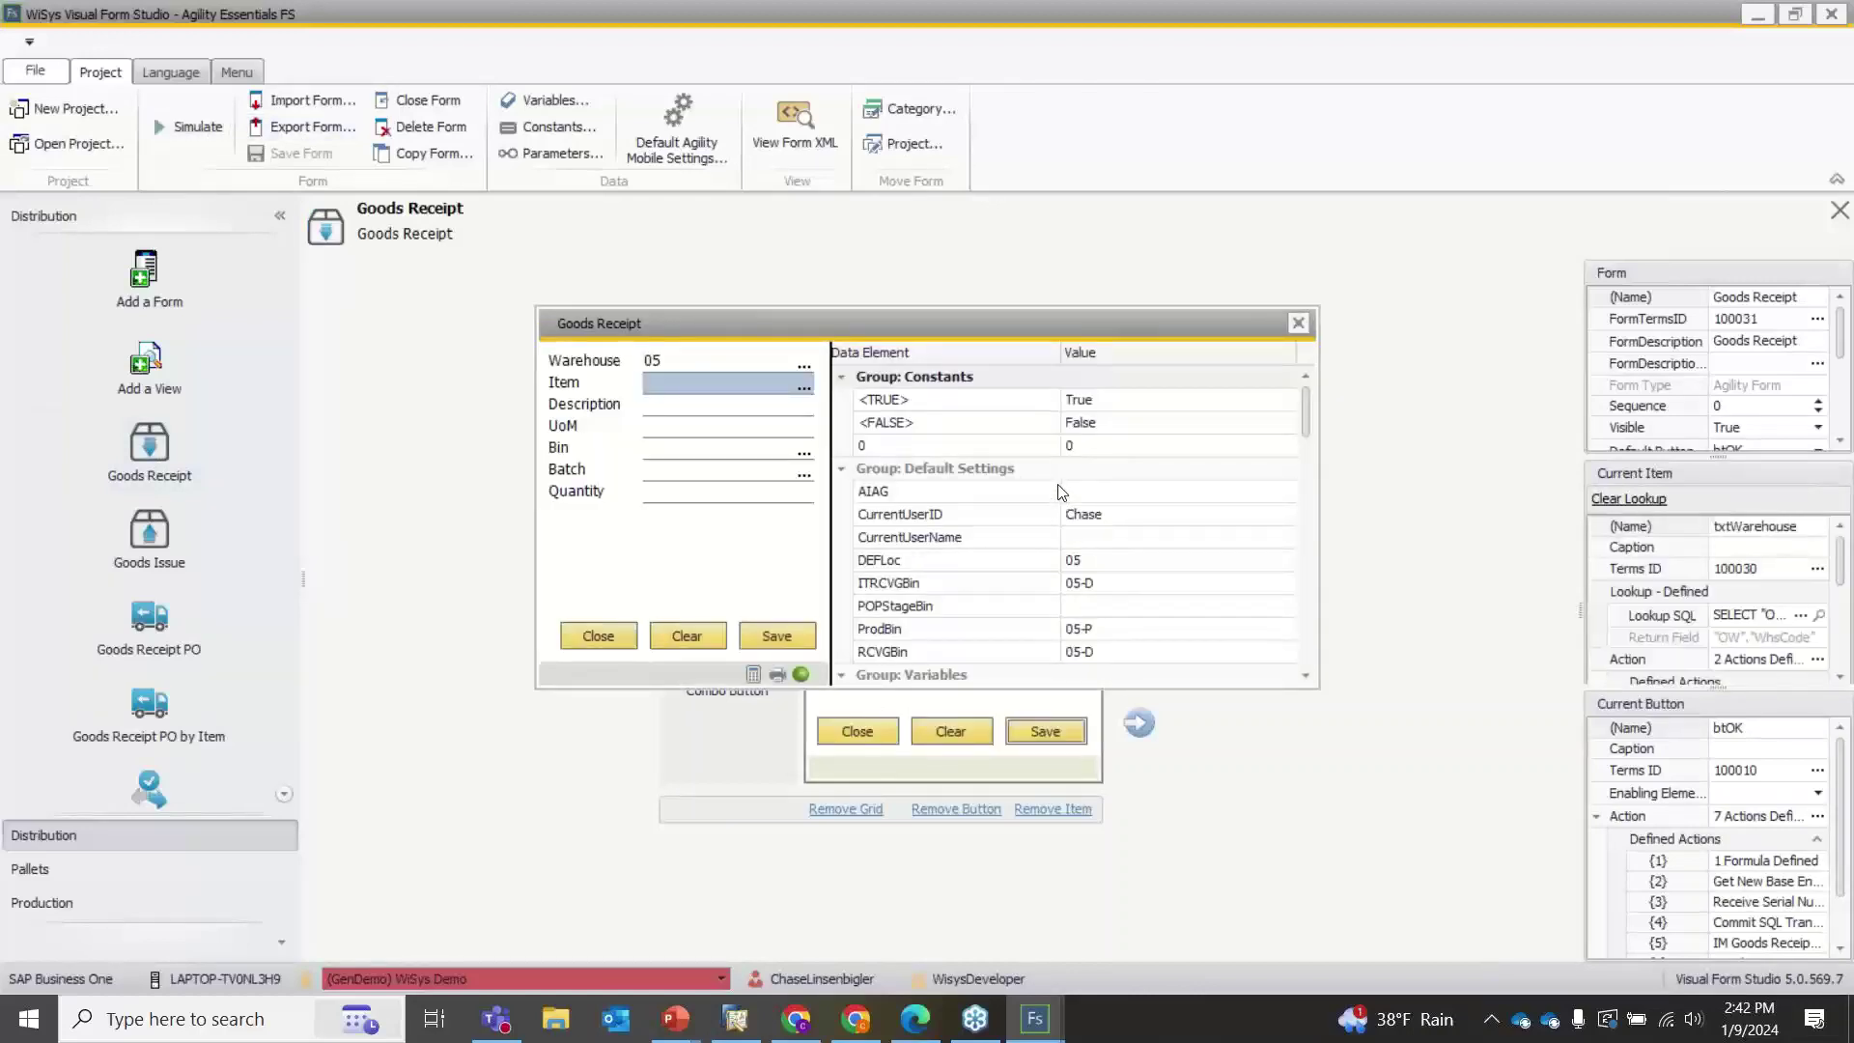
Fill in the goods receipt with item B10000, bin 05-17, batch B44 and quantity 1, and submit it
type("B10000")
key("Return")
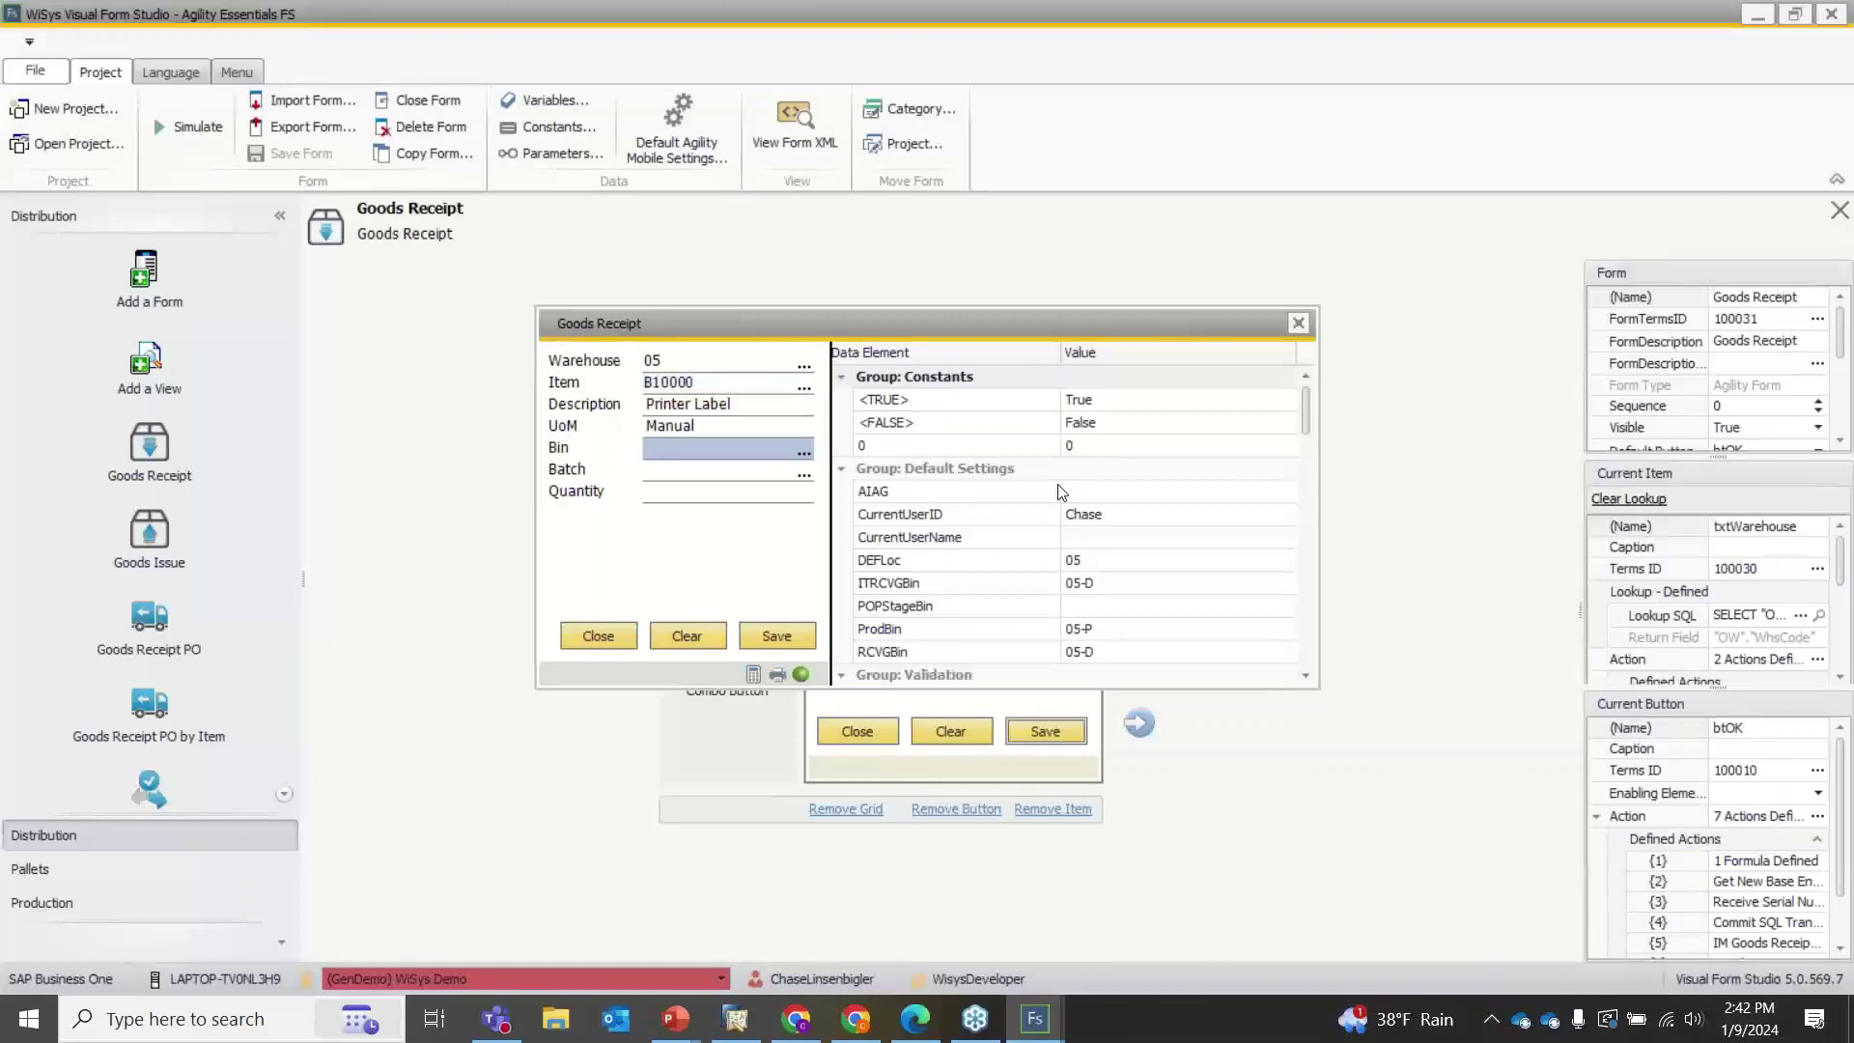
type("05-17")
key("Return")
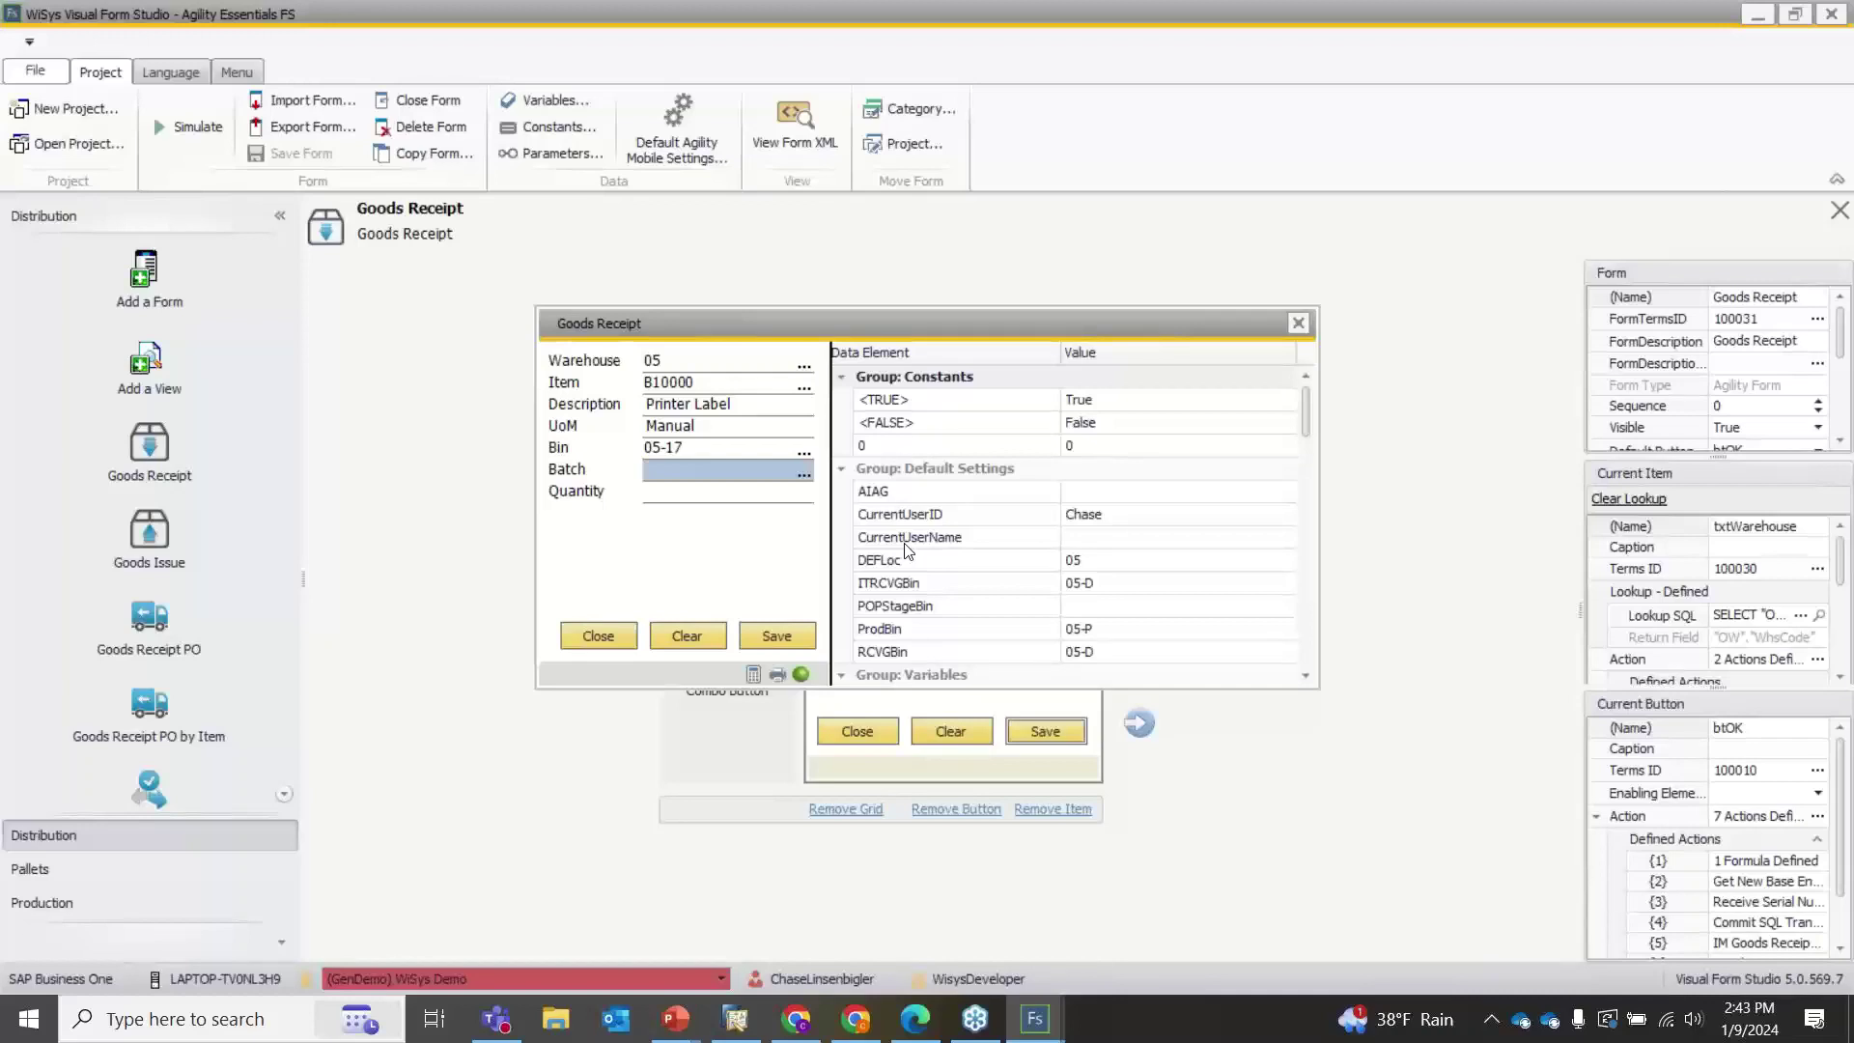
type("44")
key("Return")
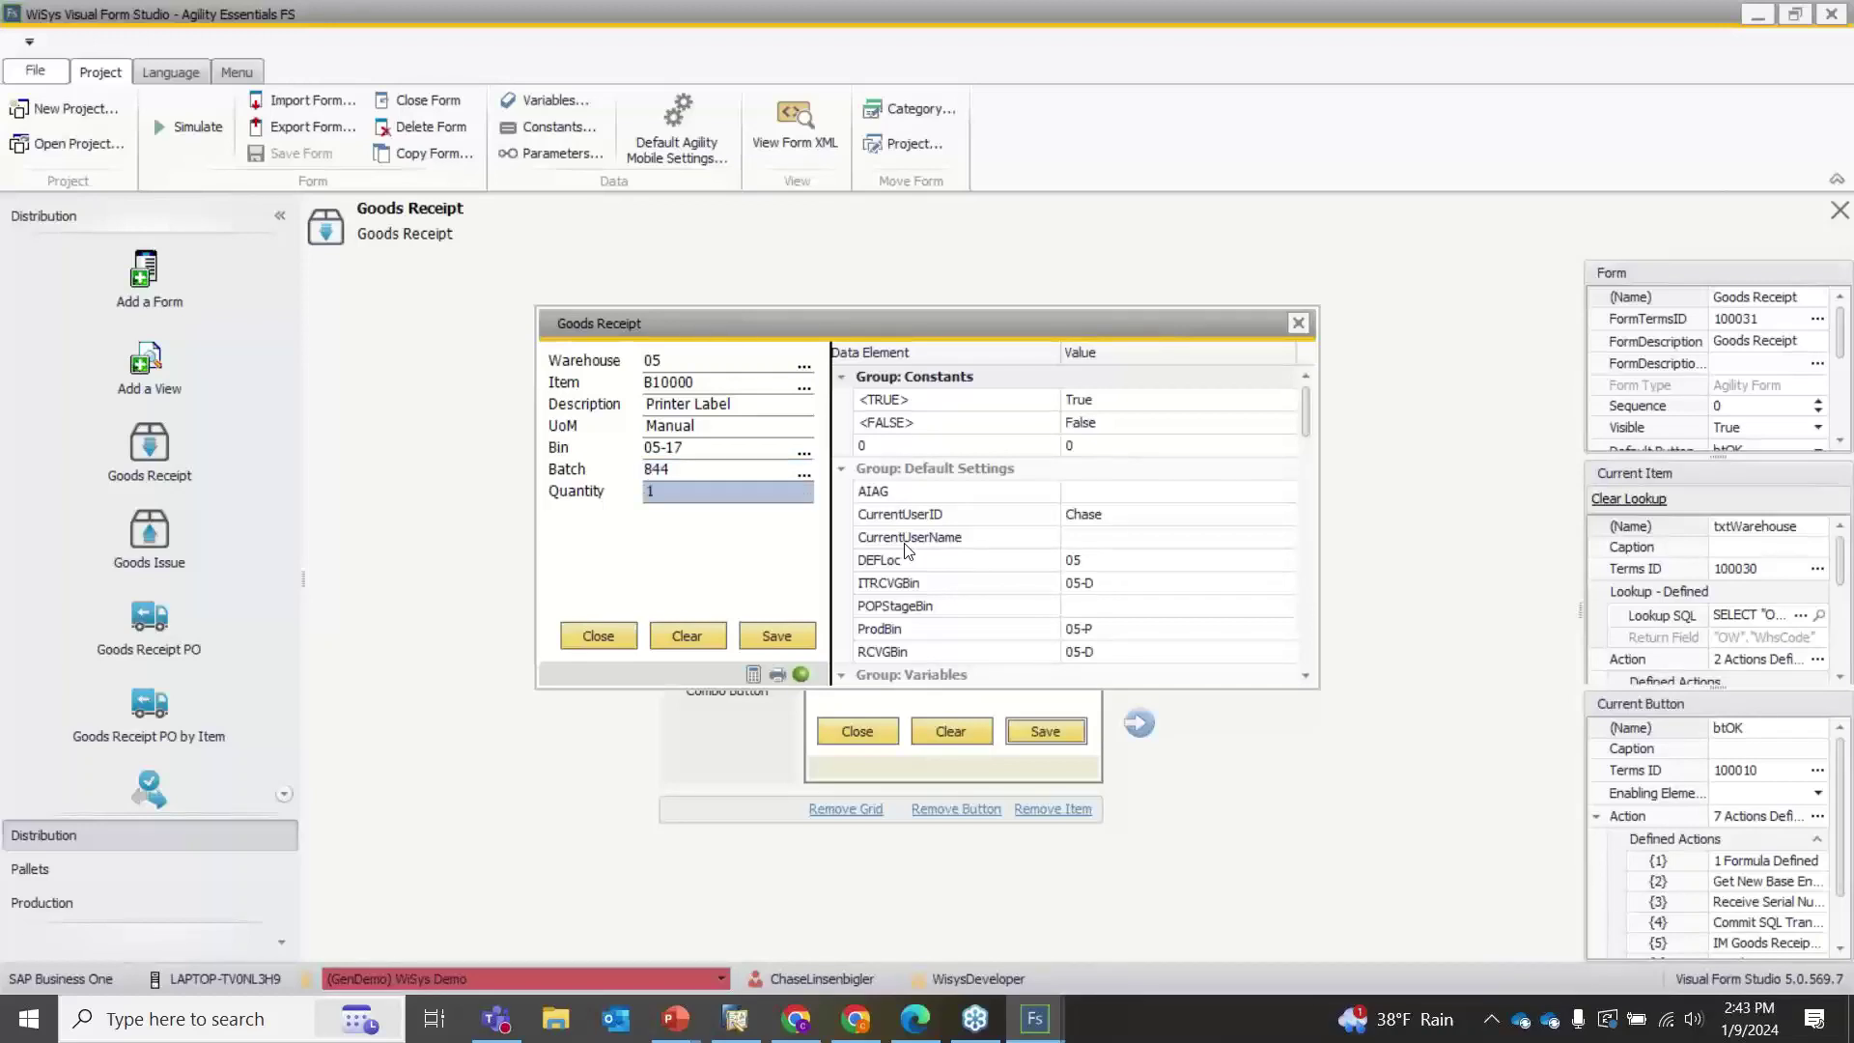
key("Return")
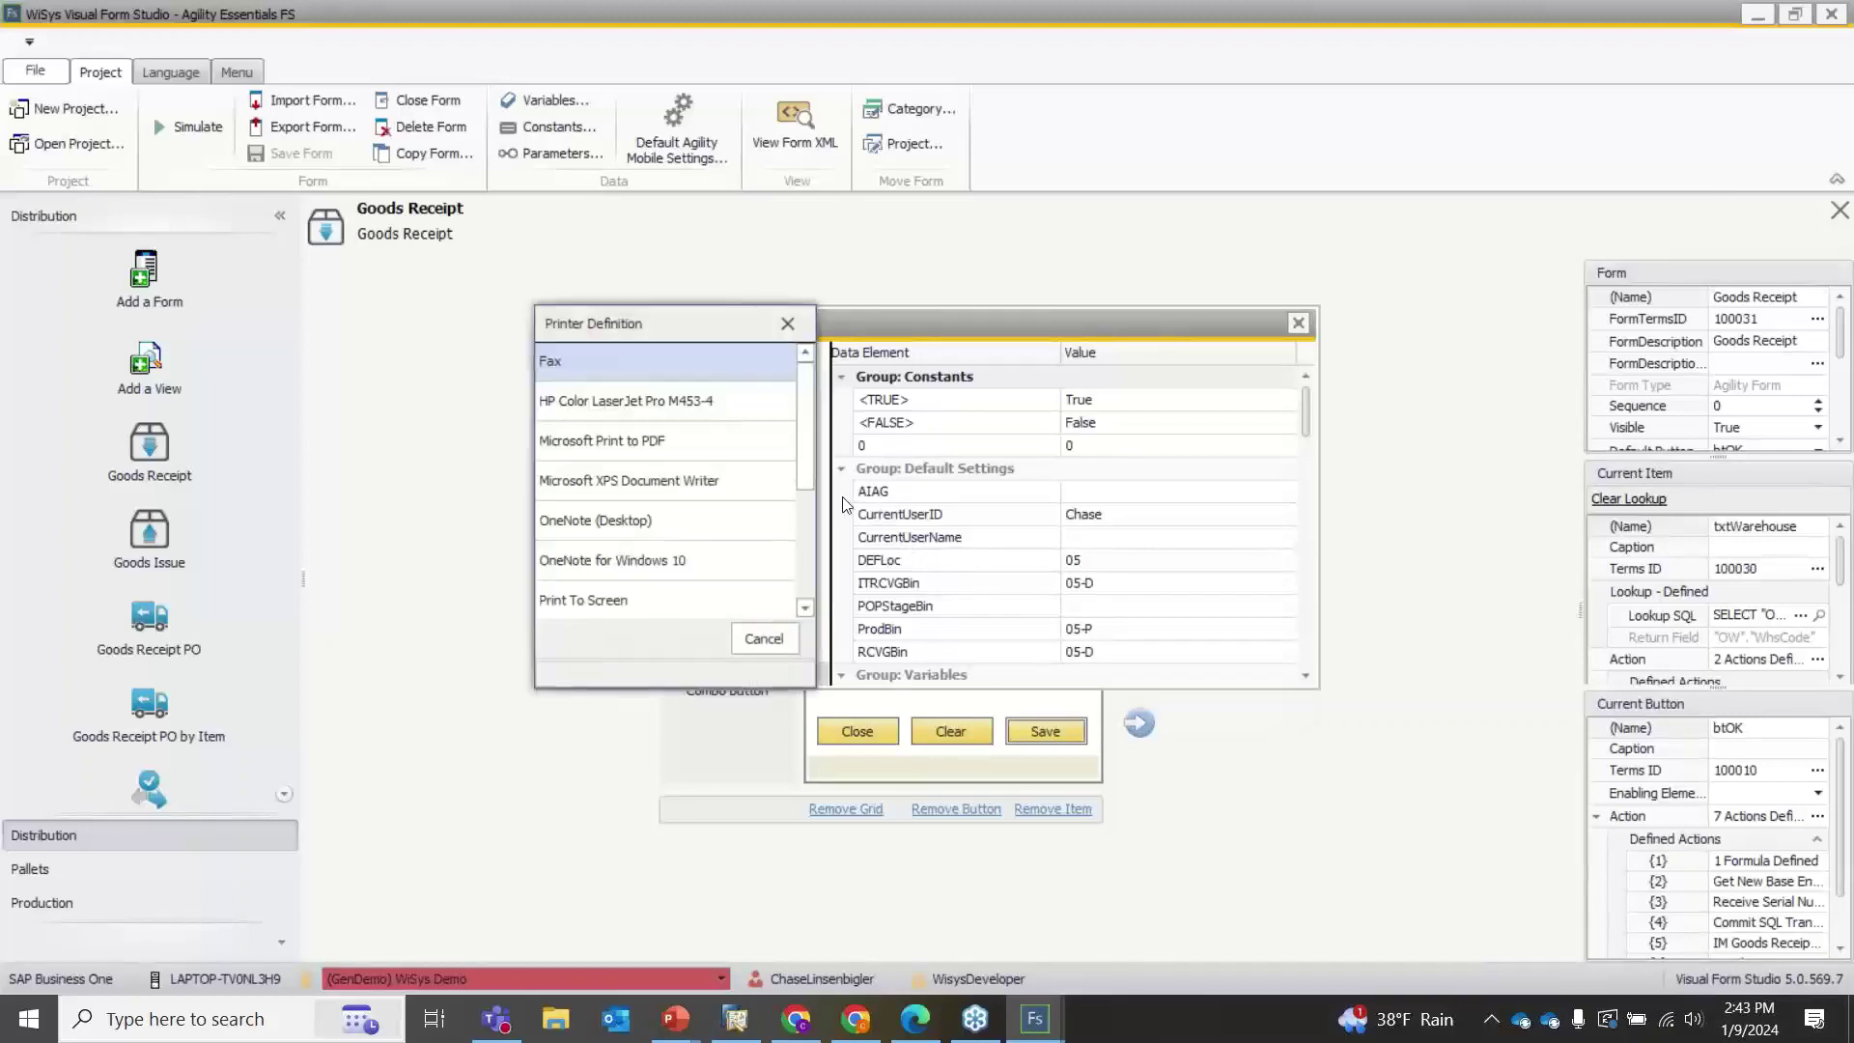
Output the goods receipt's item label to the Print To Screen printer, view the preview and close it
left_click(647, 616)
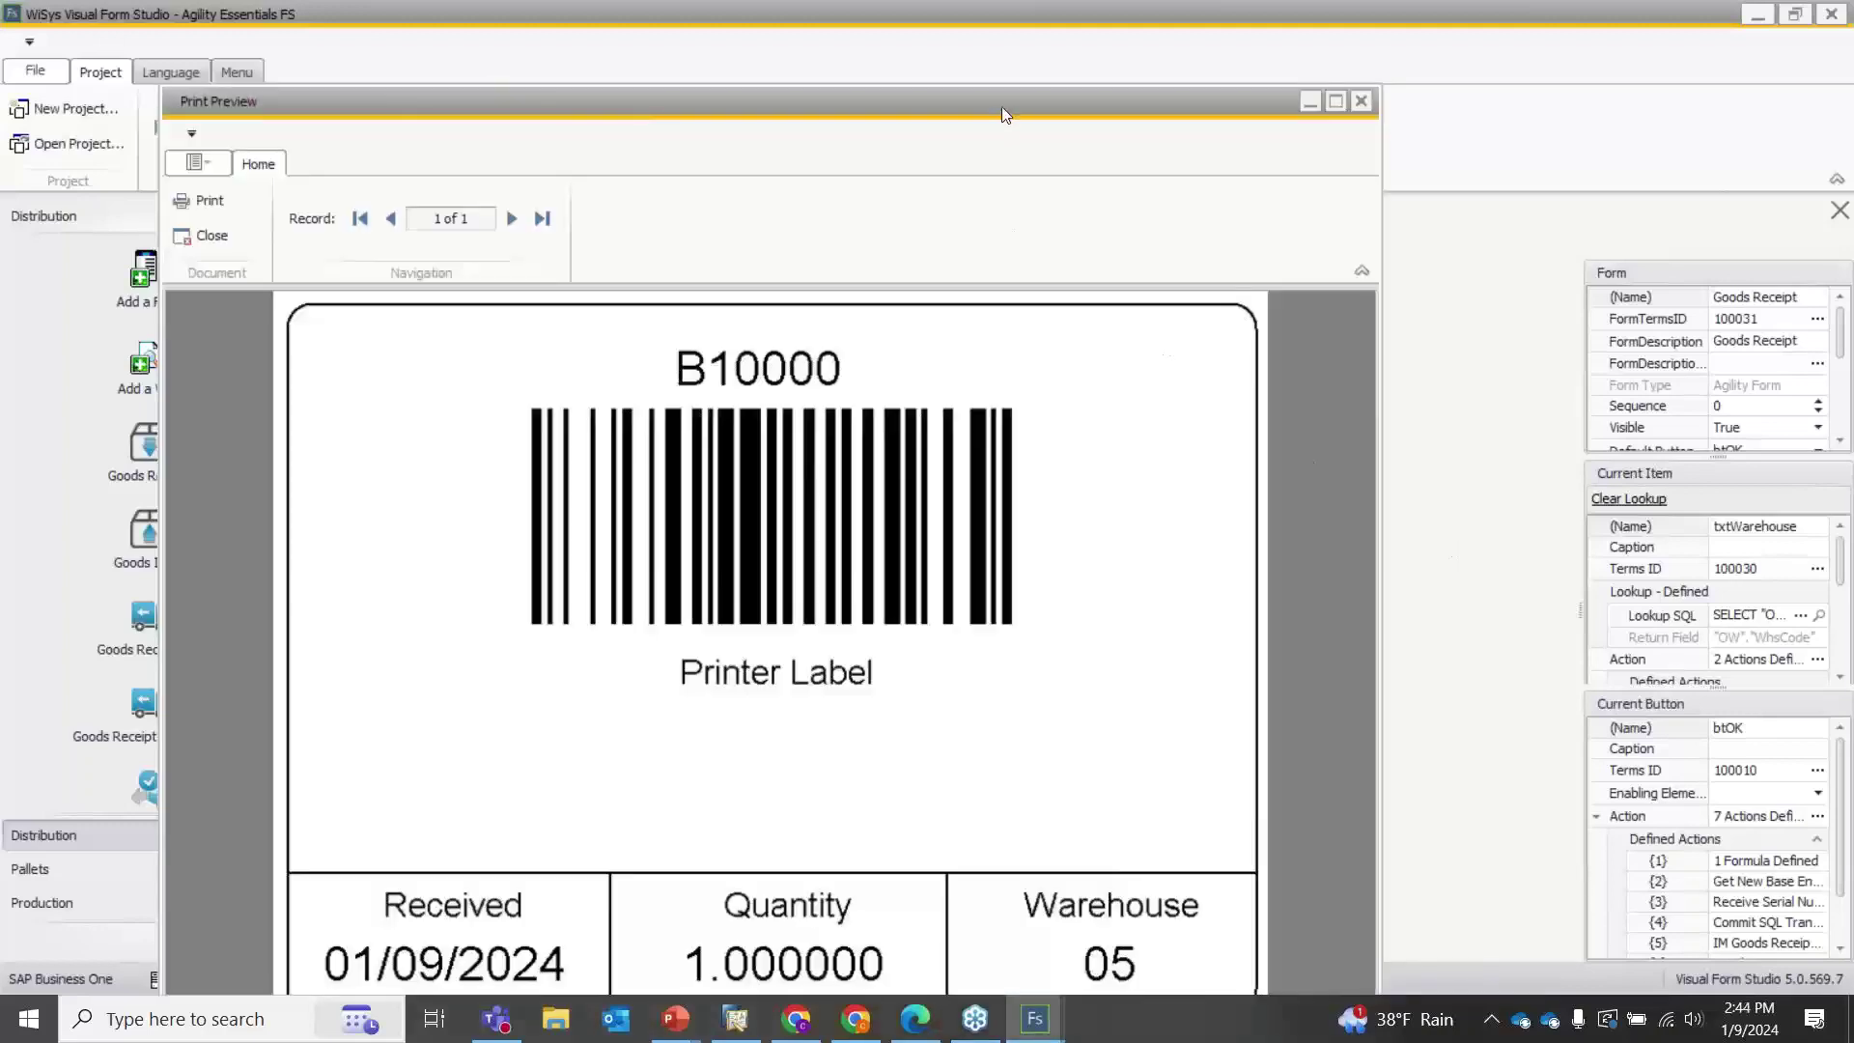
left_click_drag(1001, 111, 1052, 69)
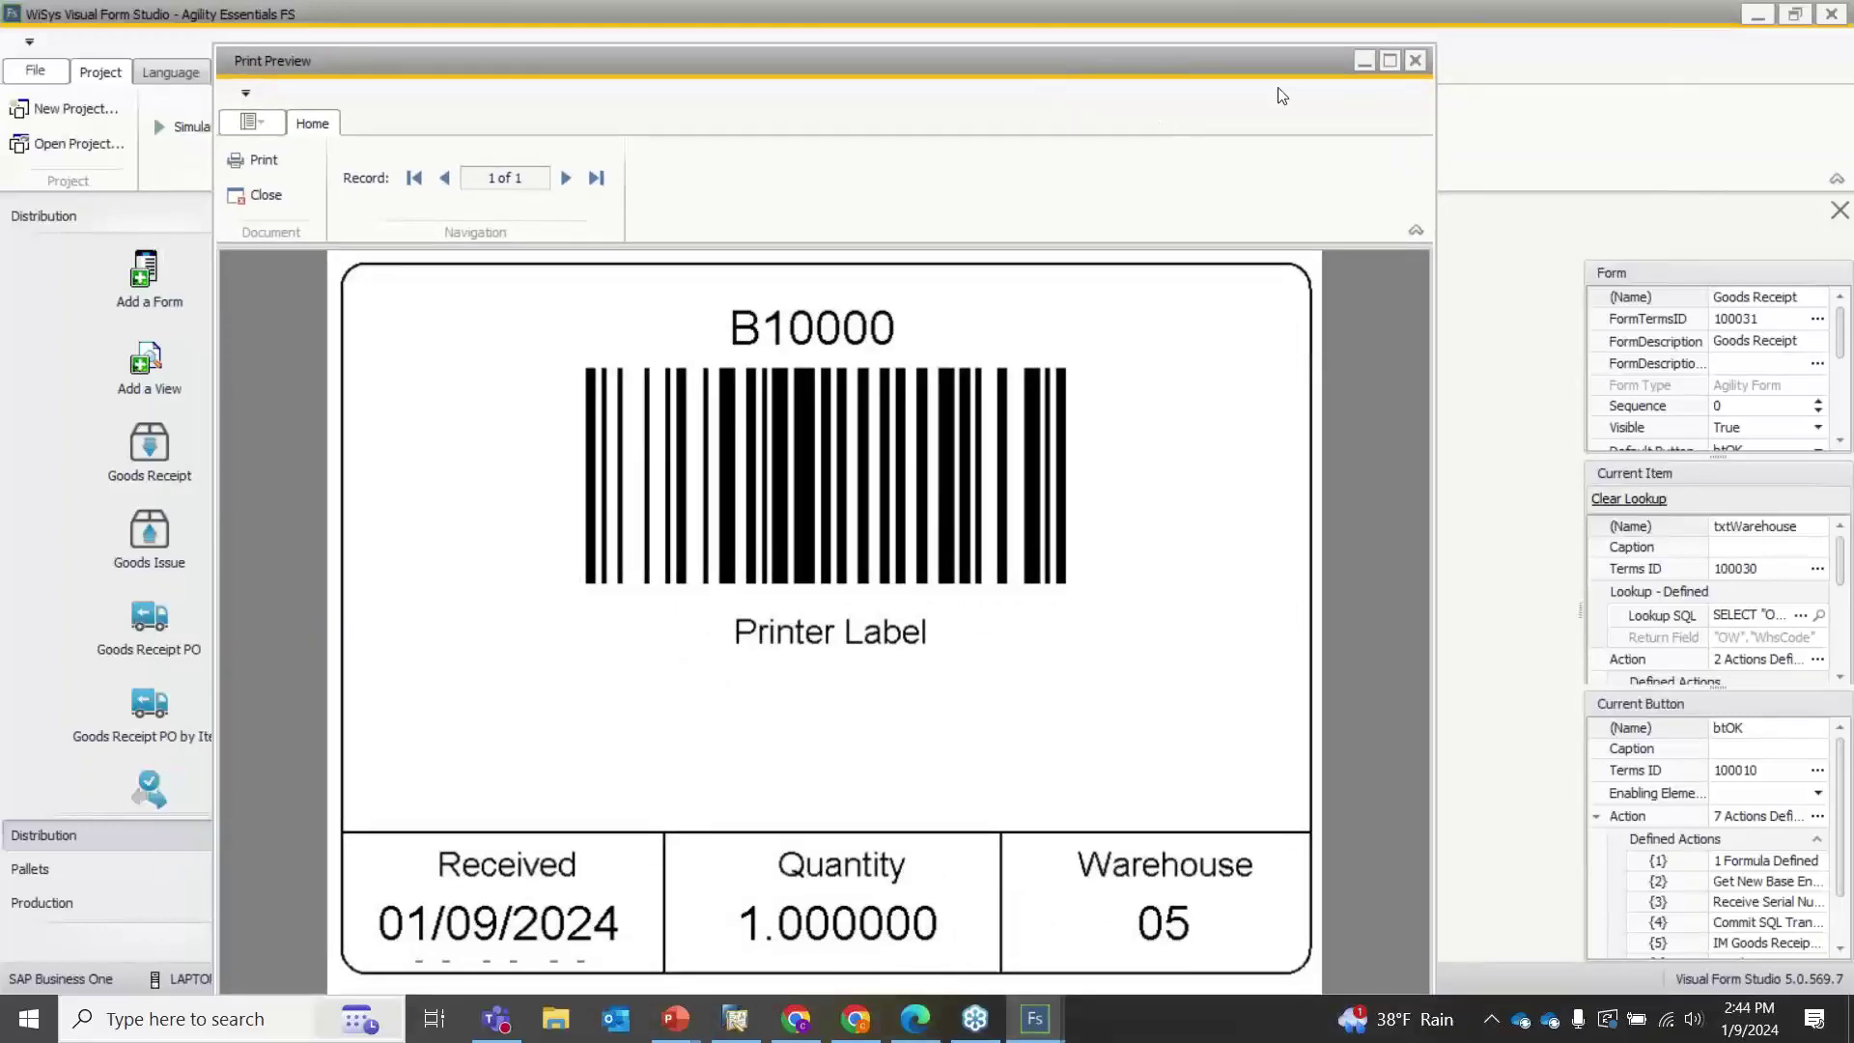
left_click(1406, 71)
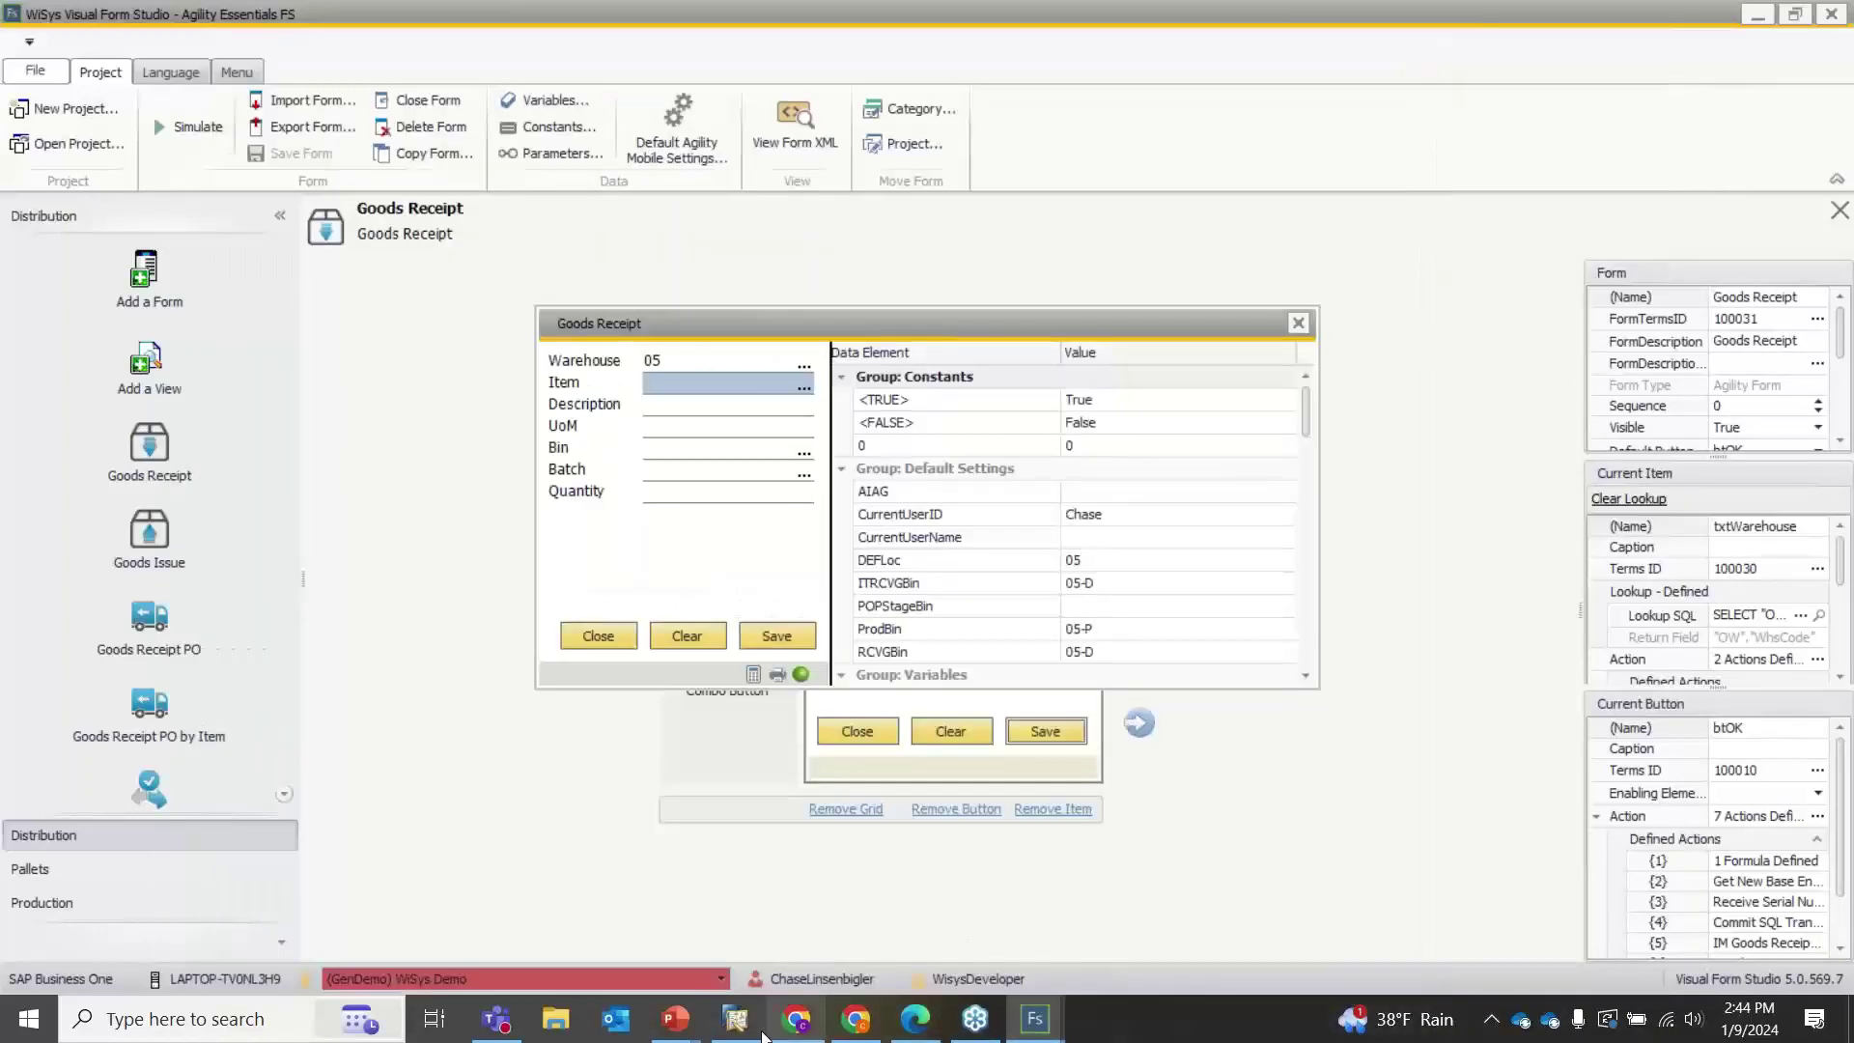
Switch to SAP Business One and open the most recent goods receipt from the inventory transactions
left_click(736, 1018)
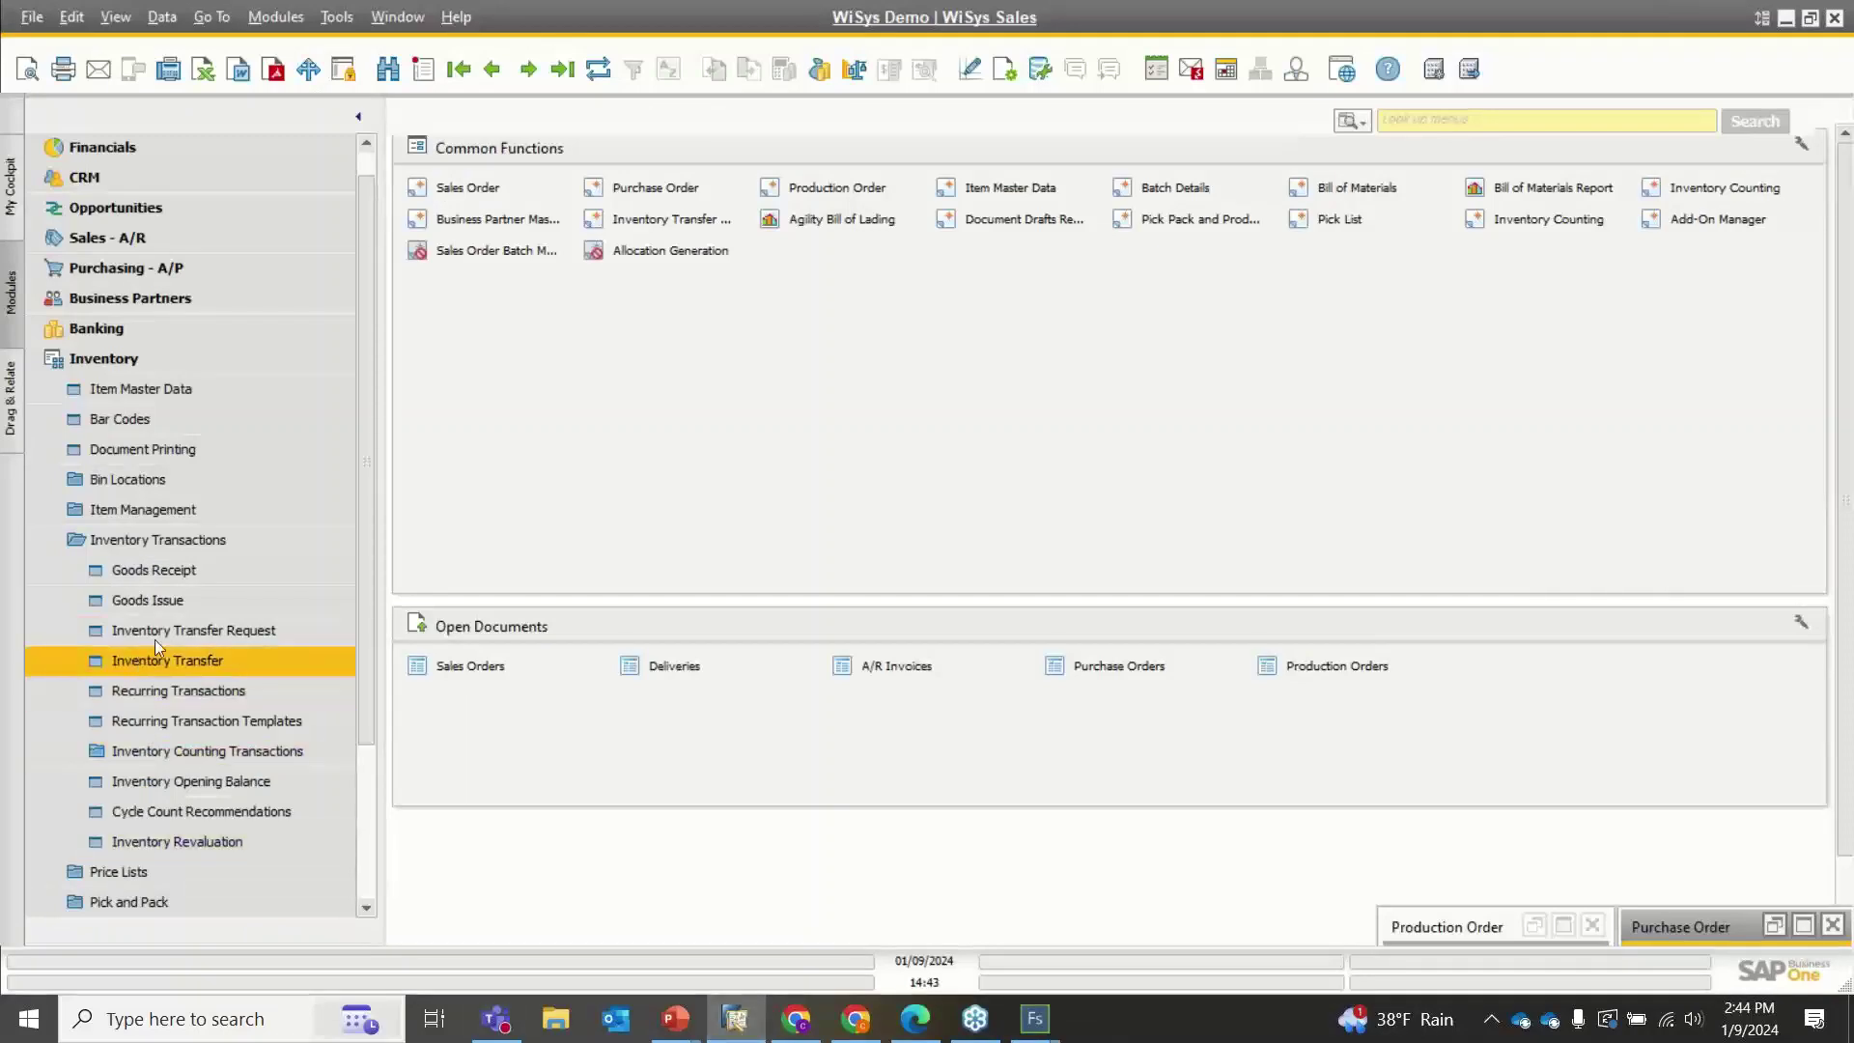
left_click(147, 573)
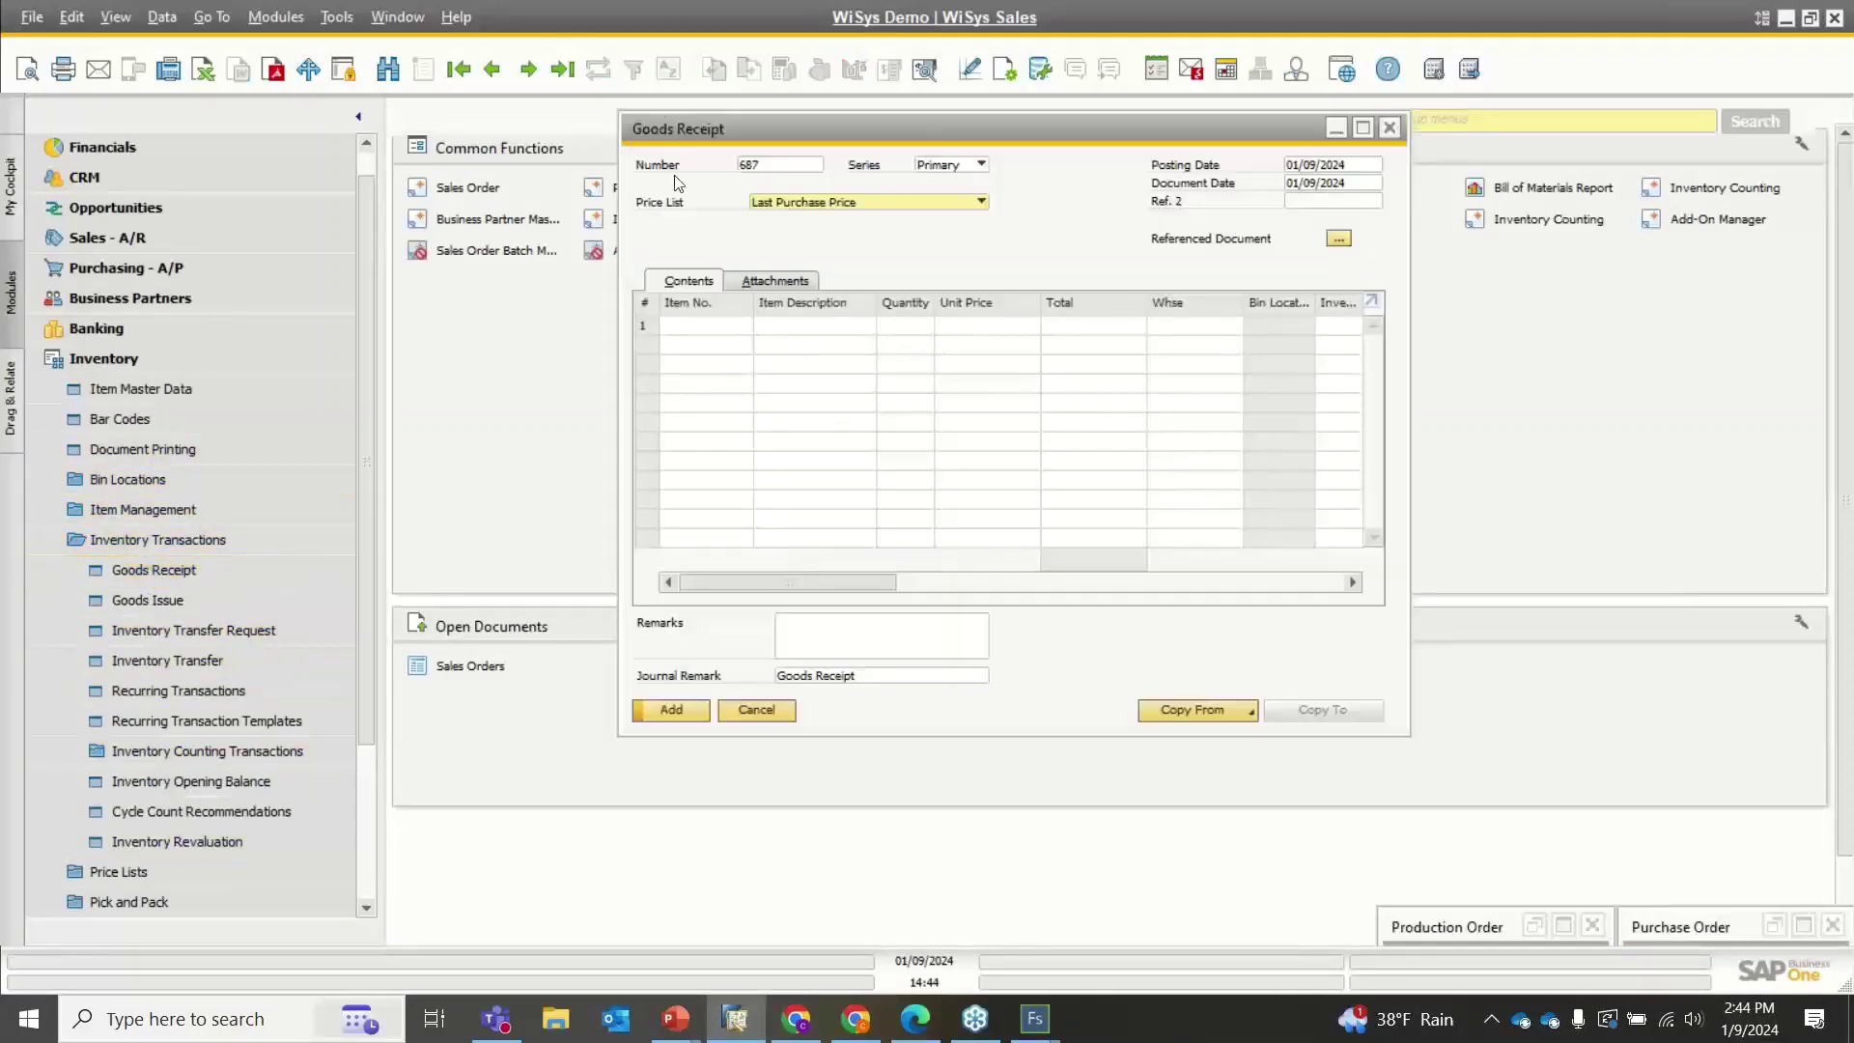
left_click(491, 69)
Check the Batch Number Transactions Report of the latest goods receipt, and close both the report and the receipt
right_click(841, 244)
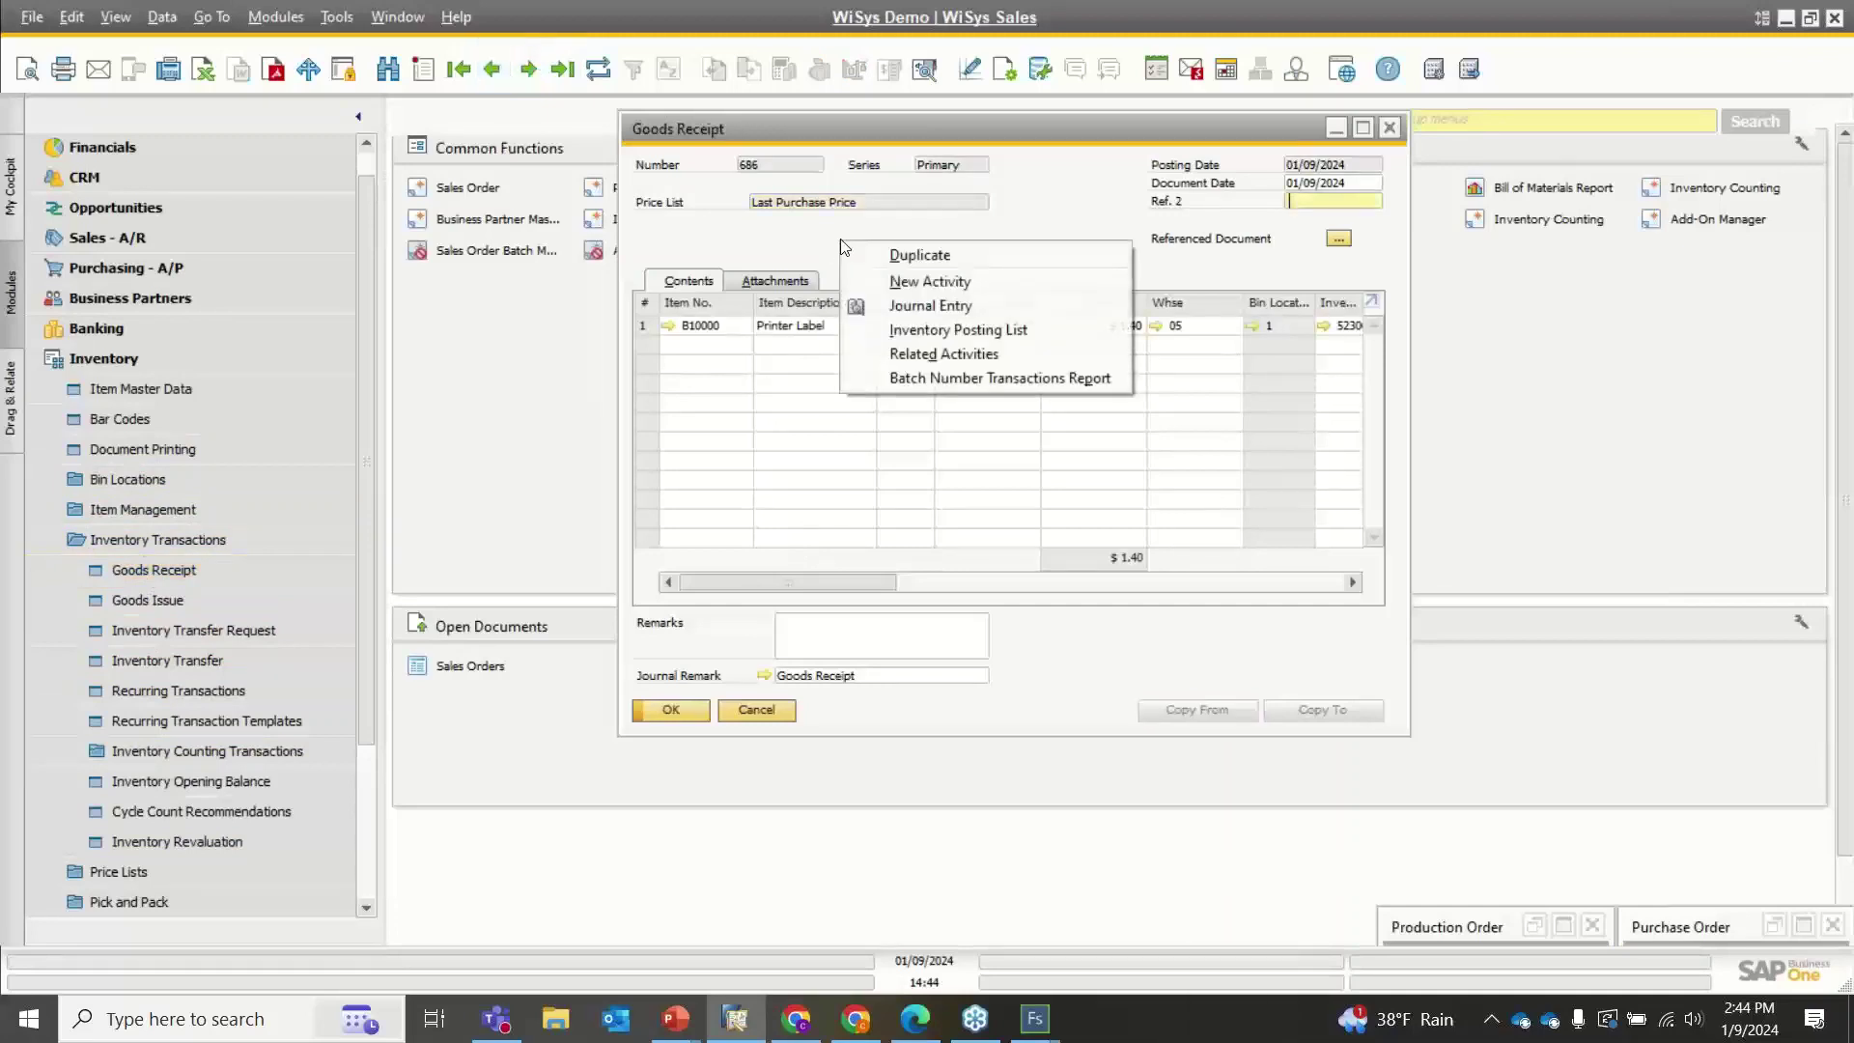
left_click(966, 379)
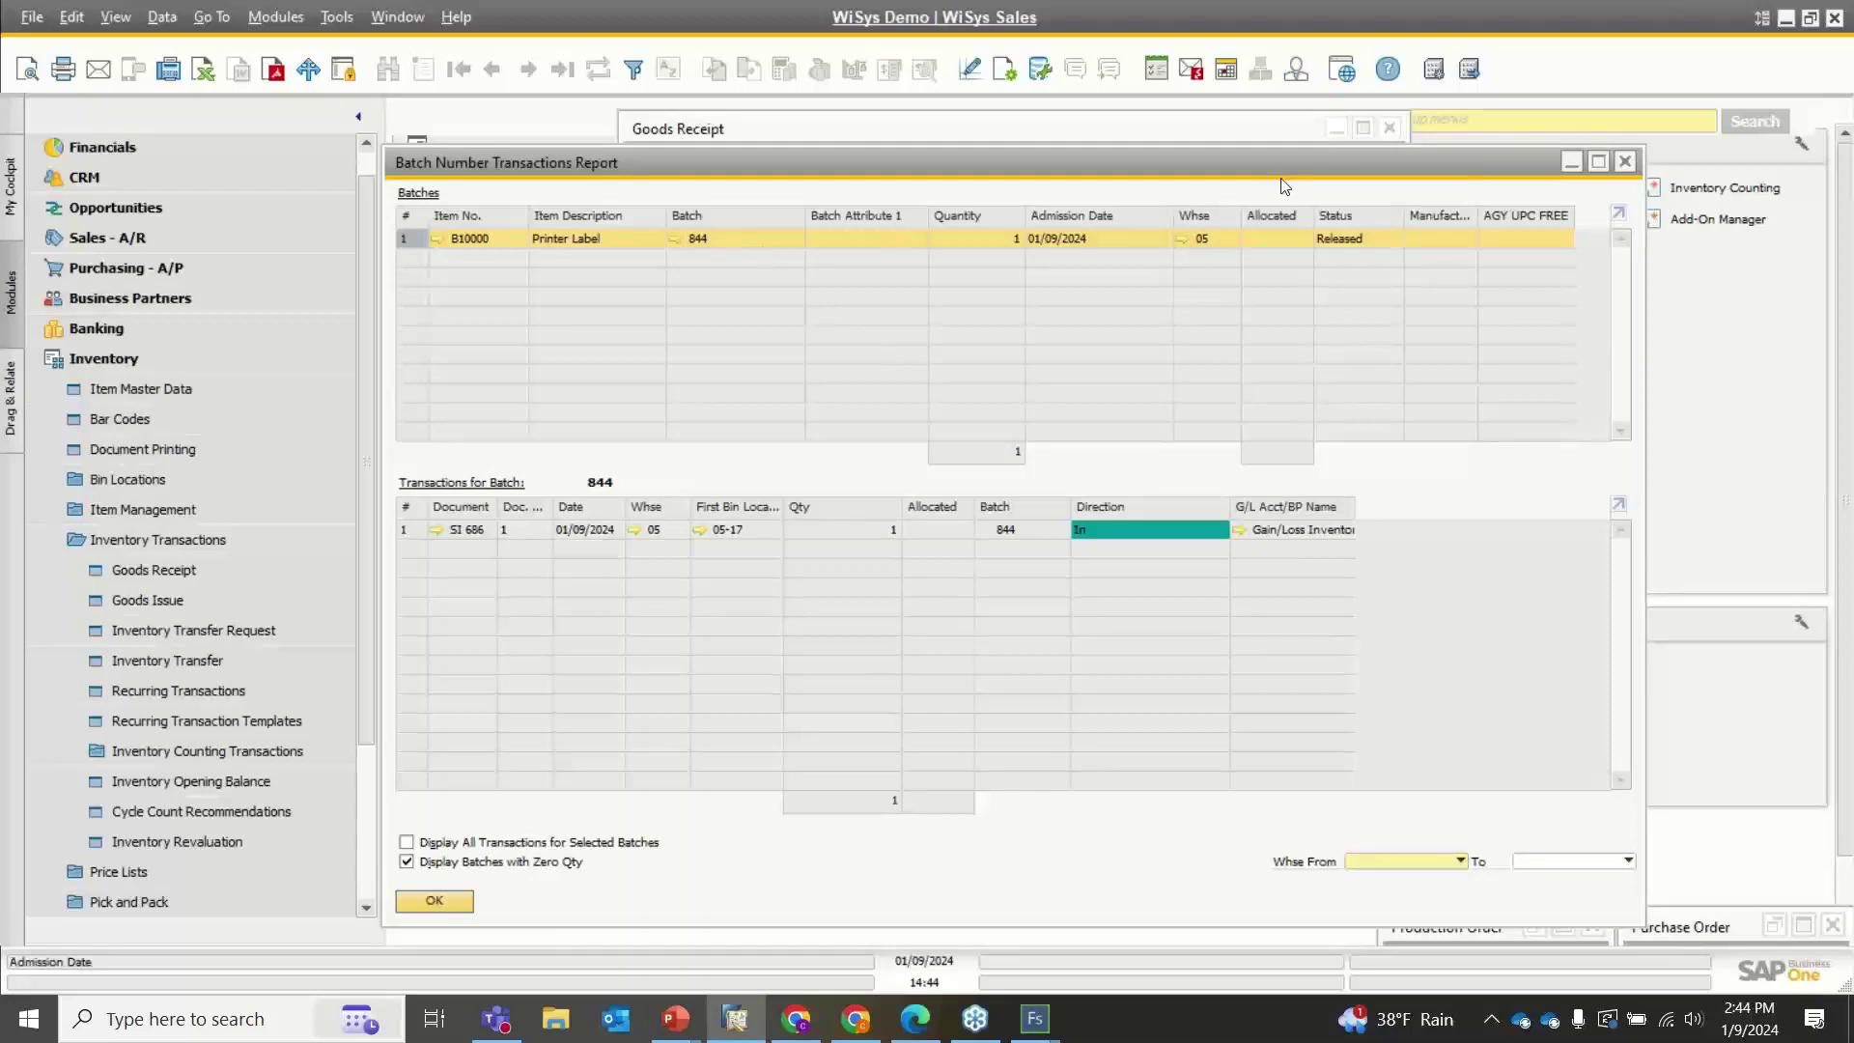
left_click(1625, 161)
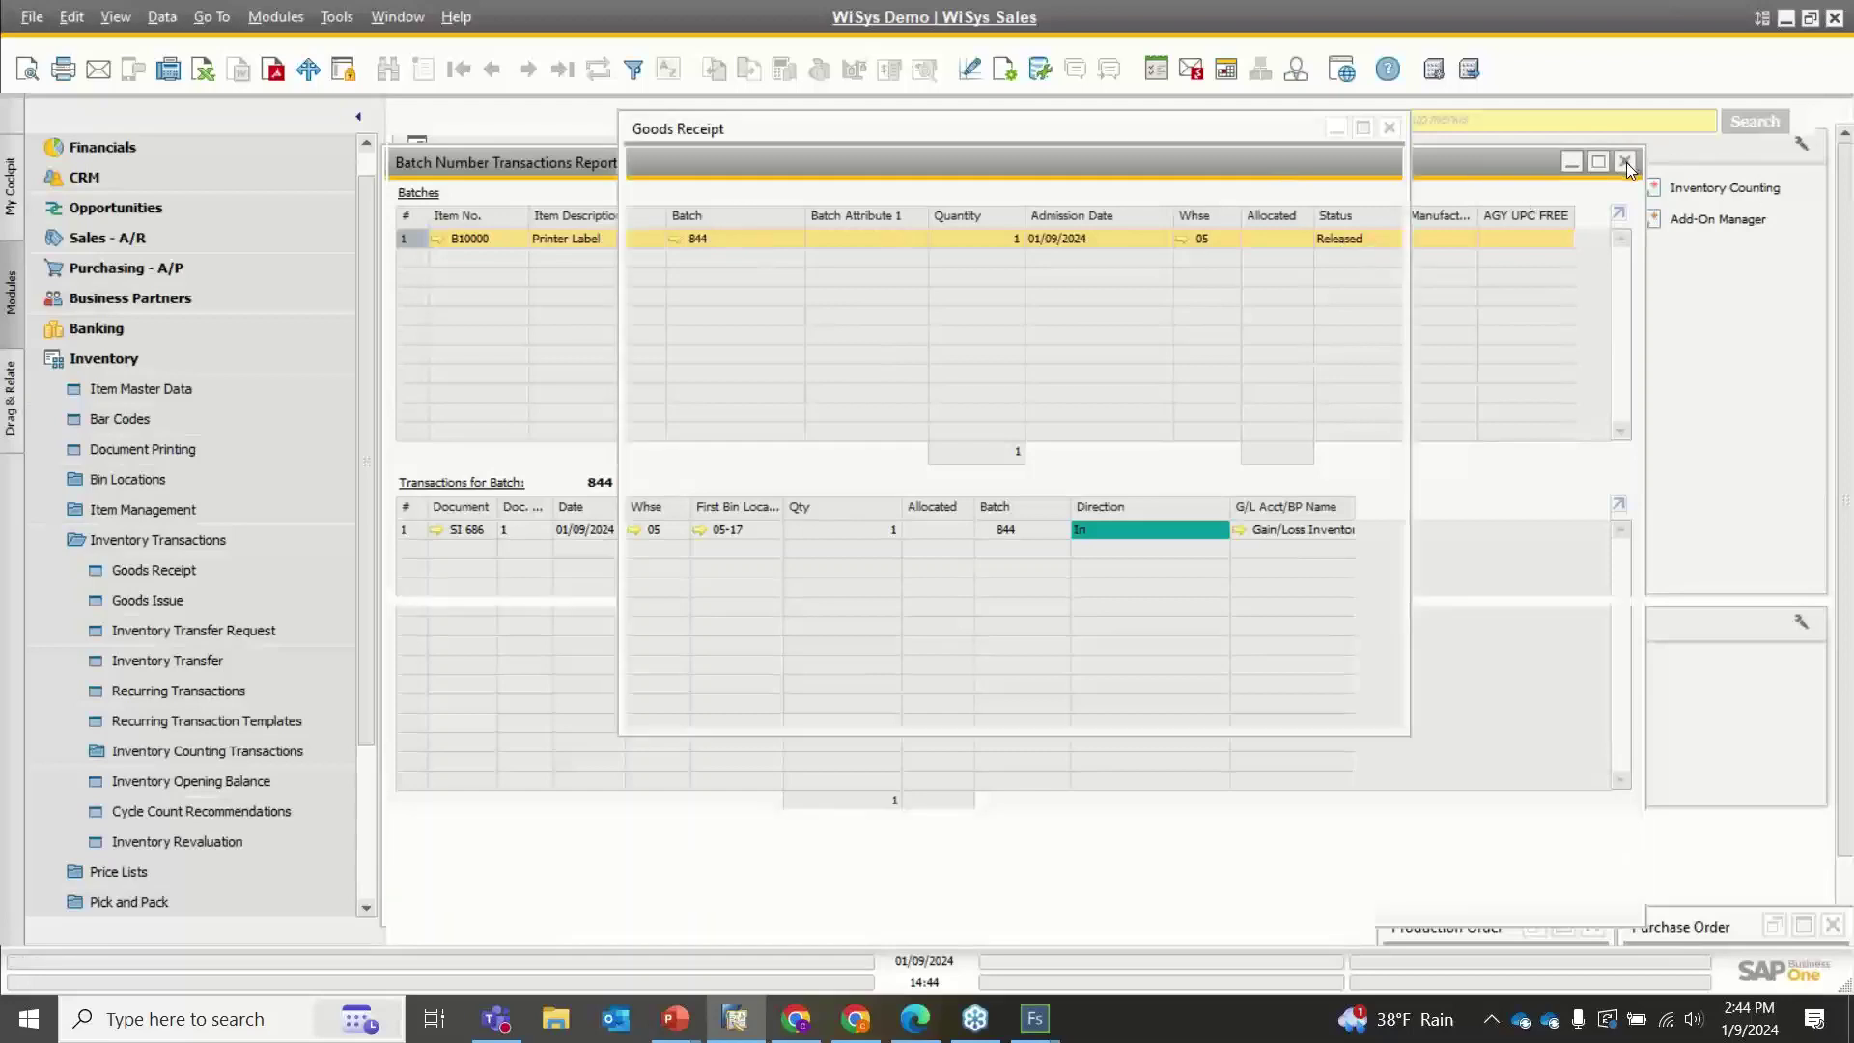
left_click(1388, 127)
Look at the minimized purchase order, minimize it again and bring up the maximized production order
left_click(1802, 926)
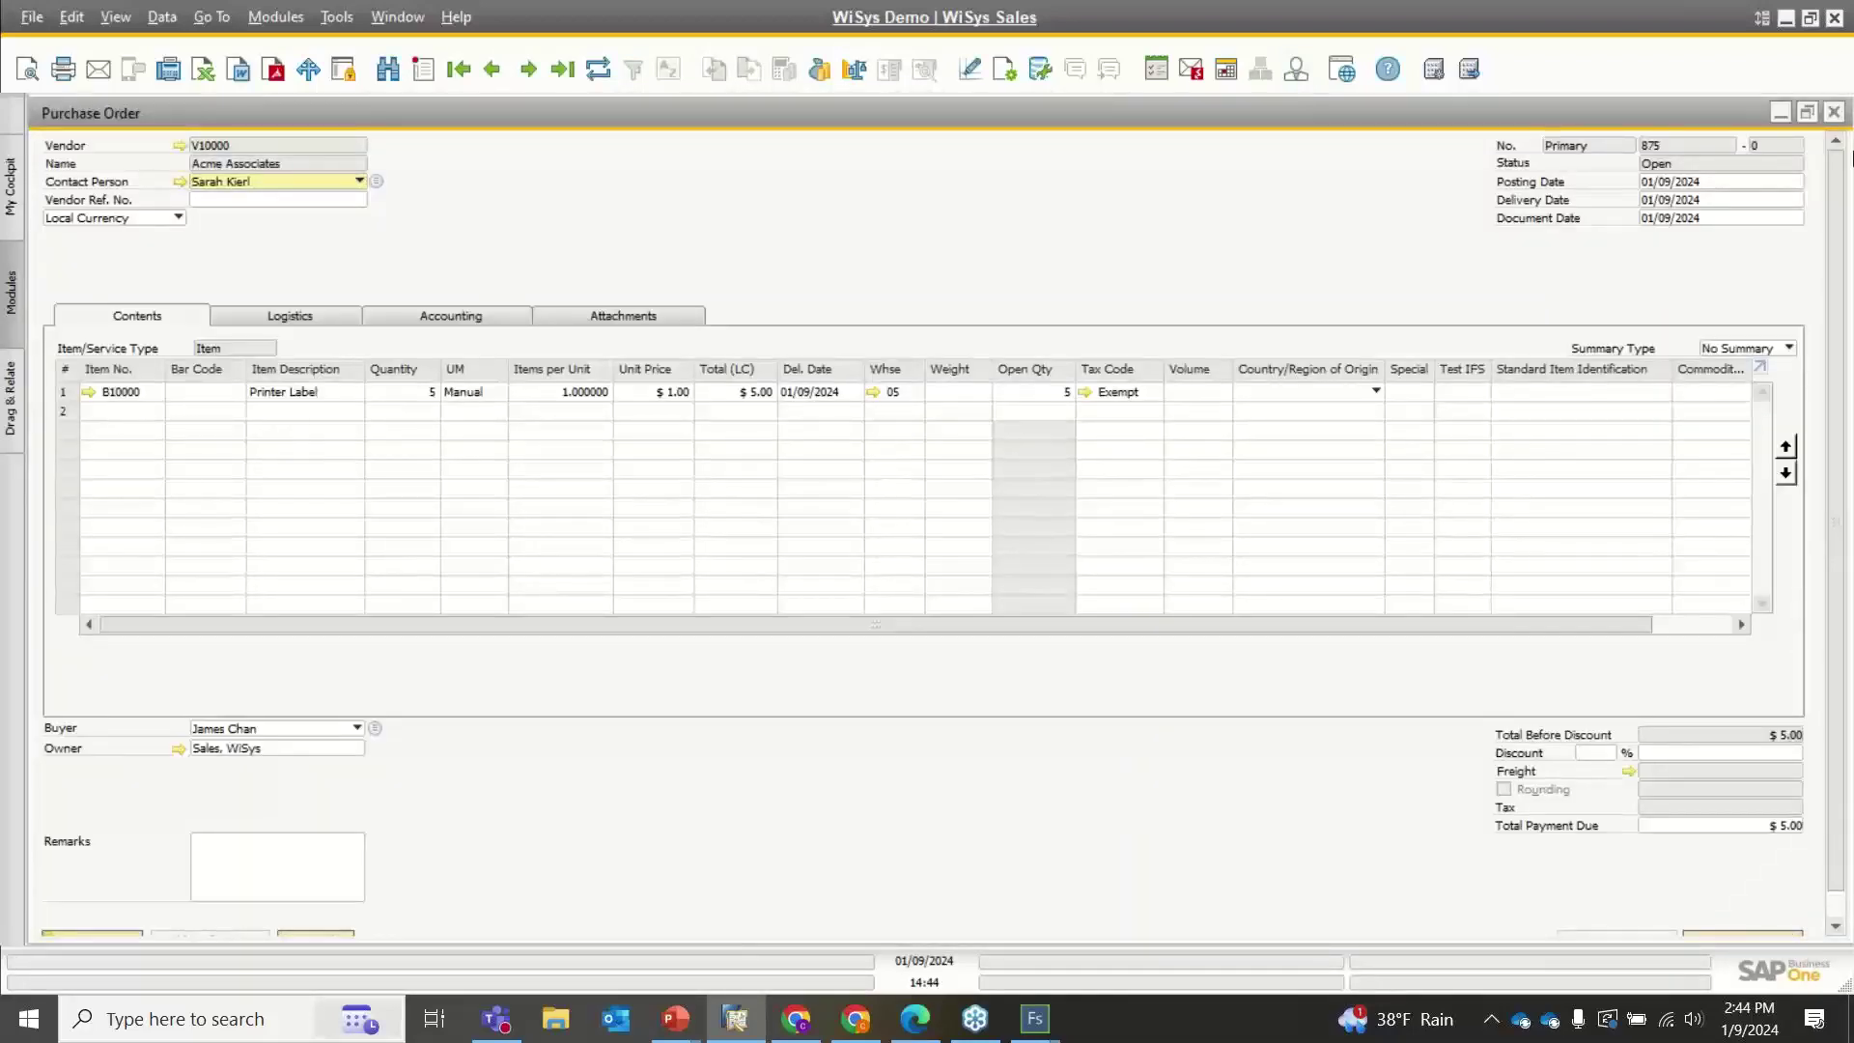
left_click(1782, 112)
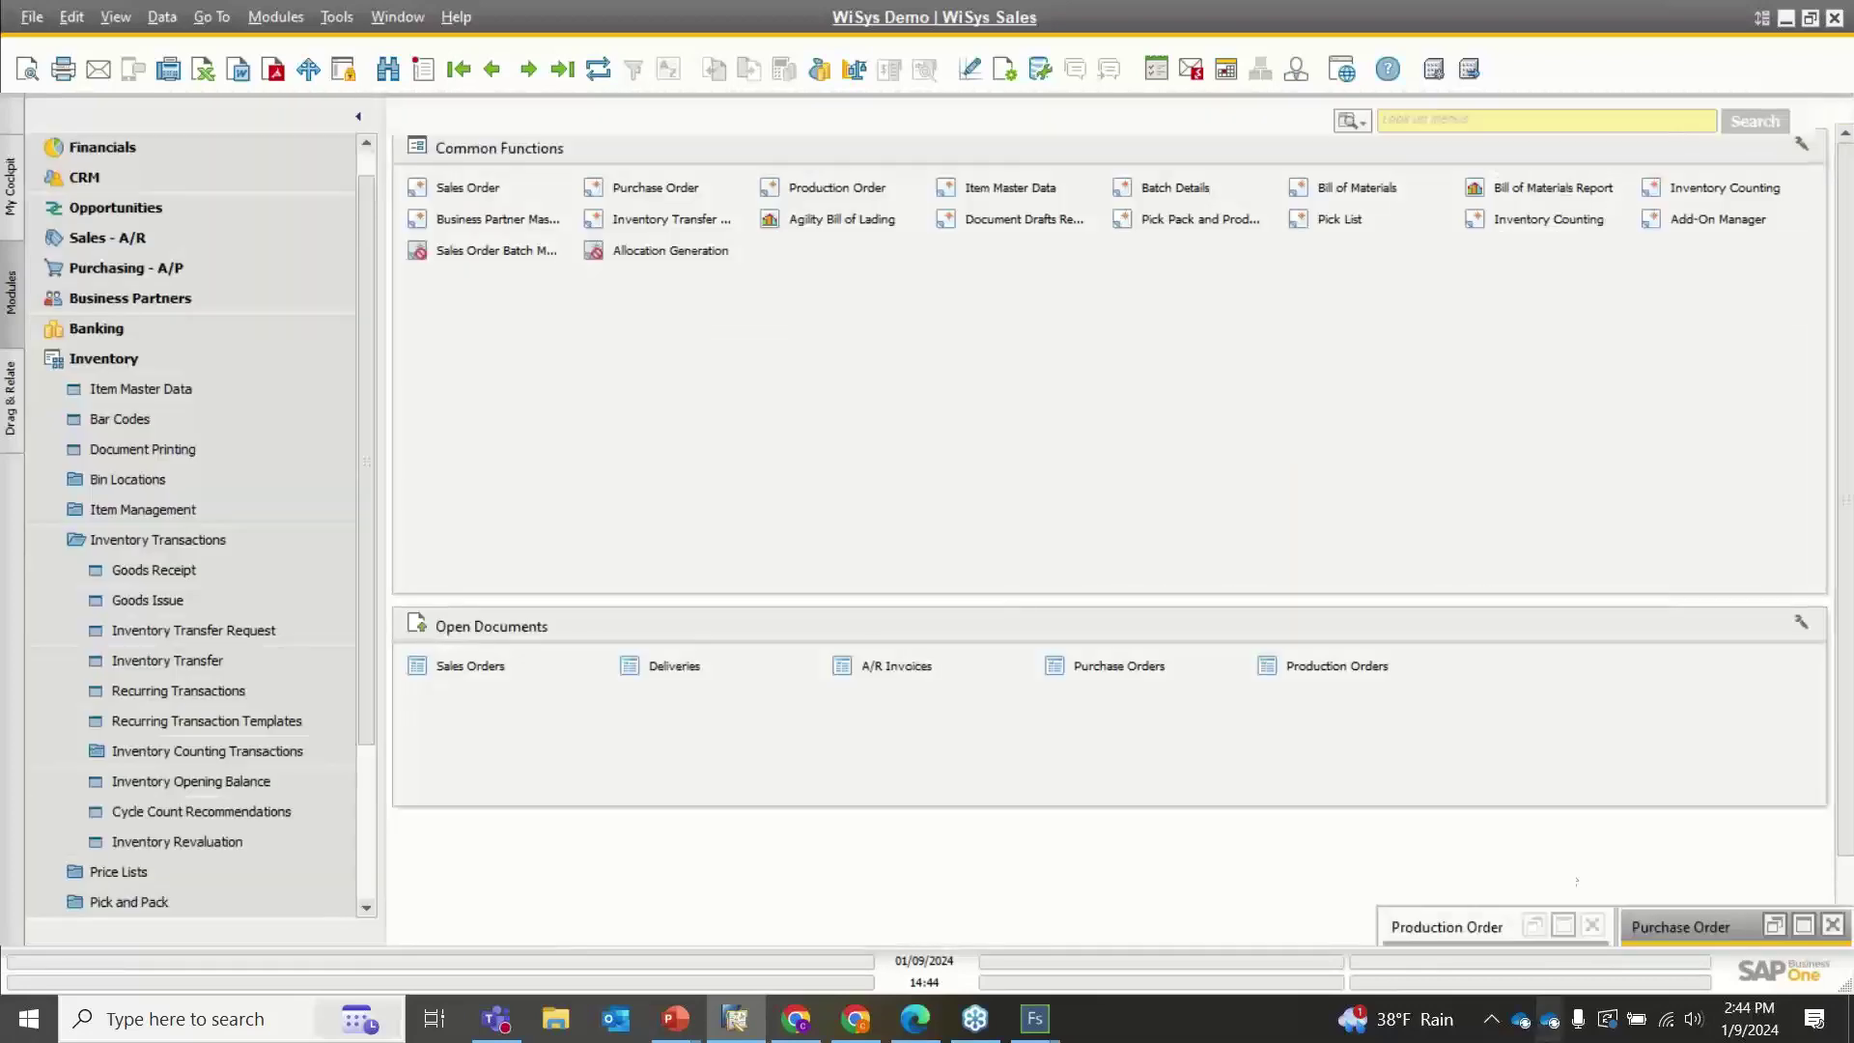
left_click(1562, 925)
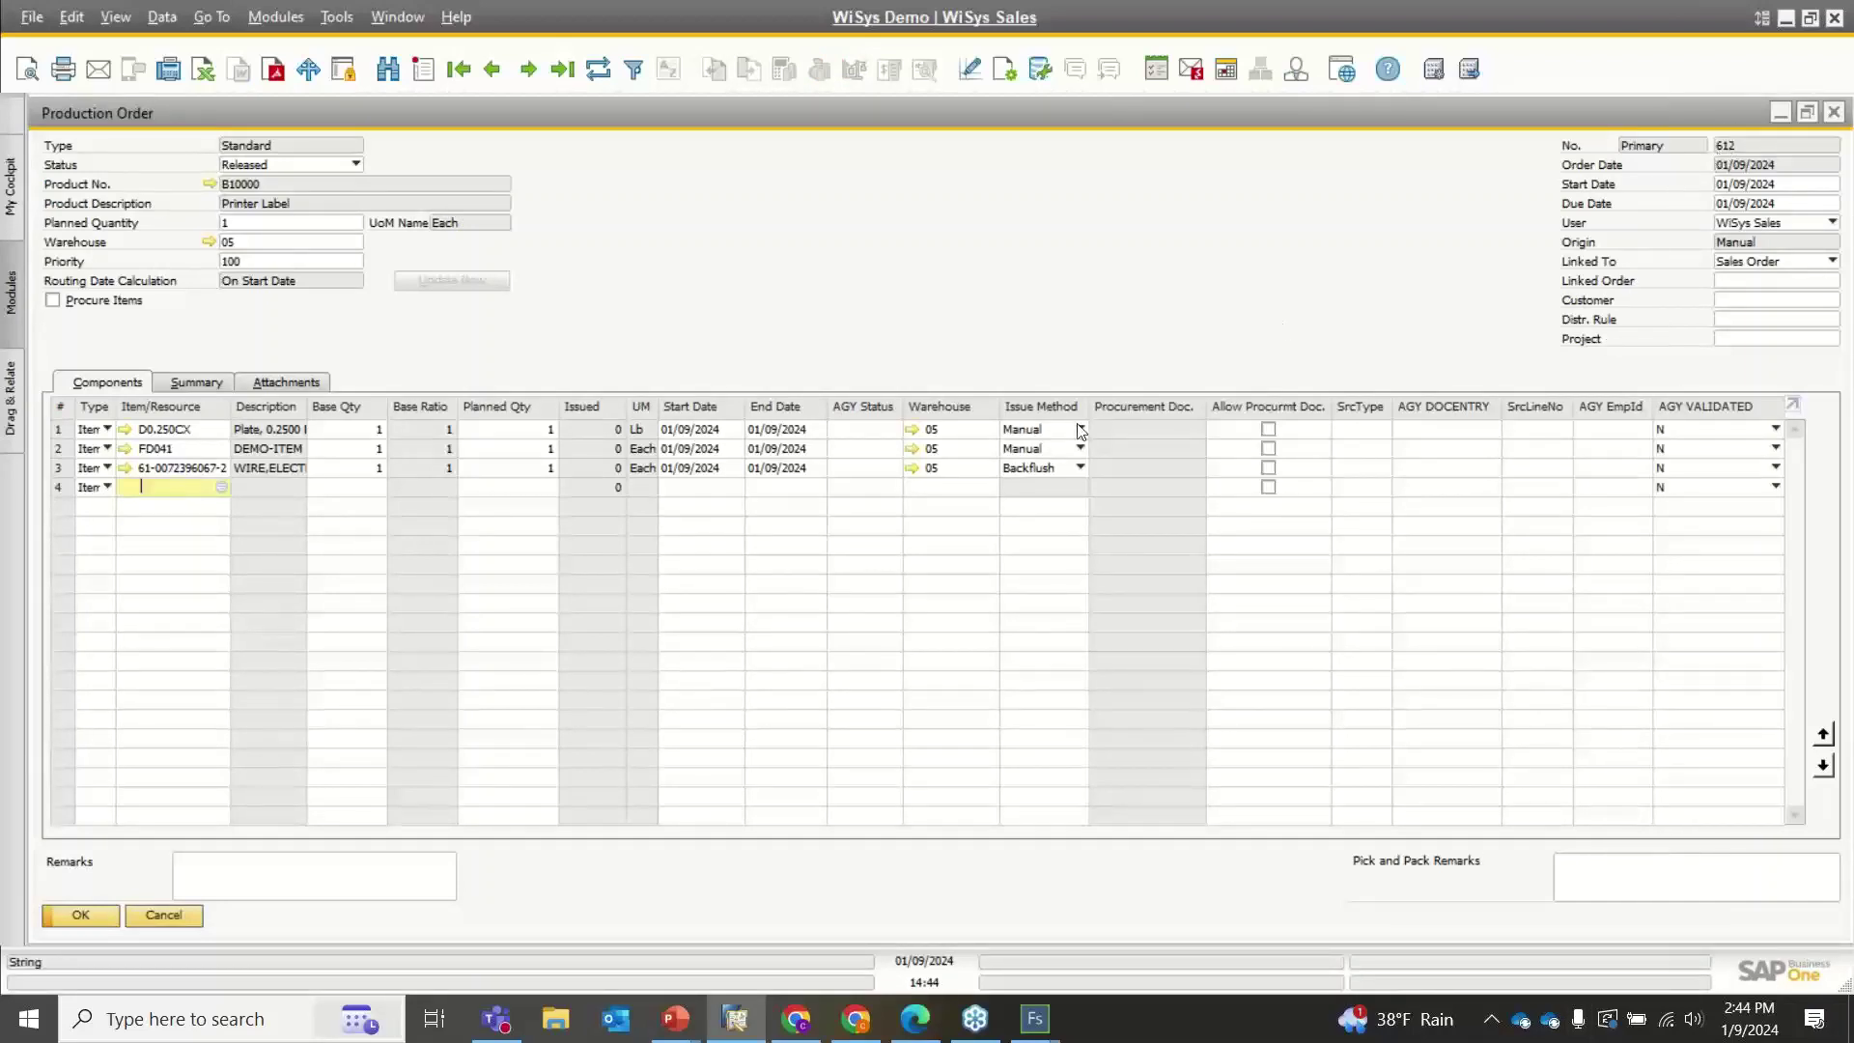
Return to WiSys Visual Form Studio, close the Goods Receipt simulation and open the Agility Production FS project
mouse_move(1031, 1031)
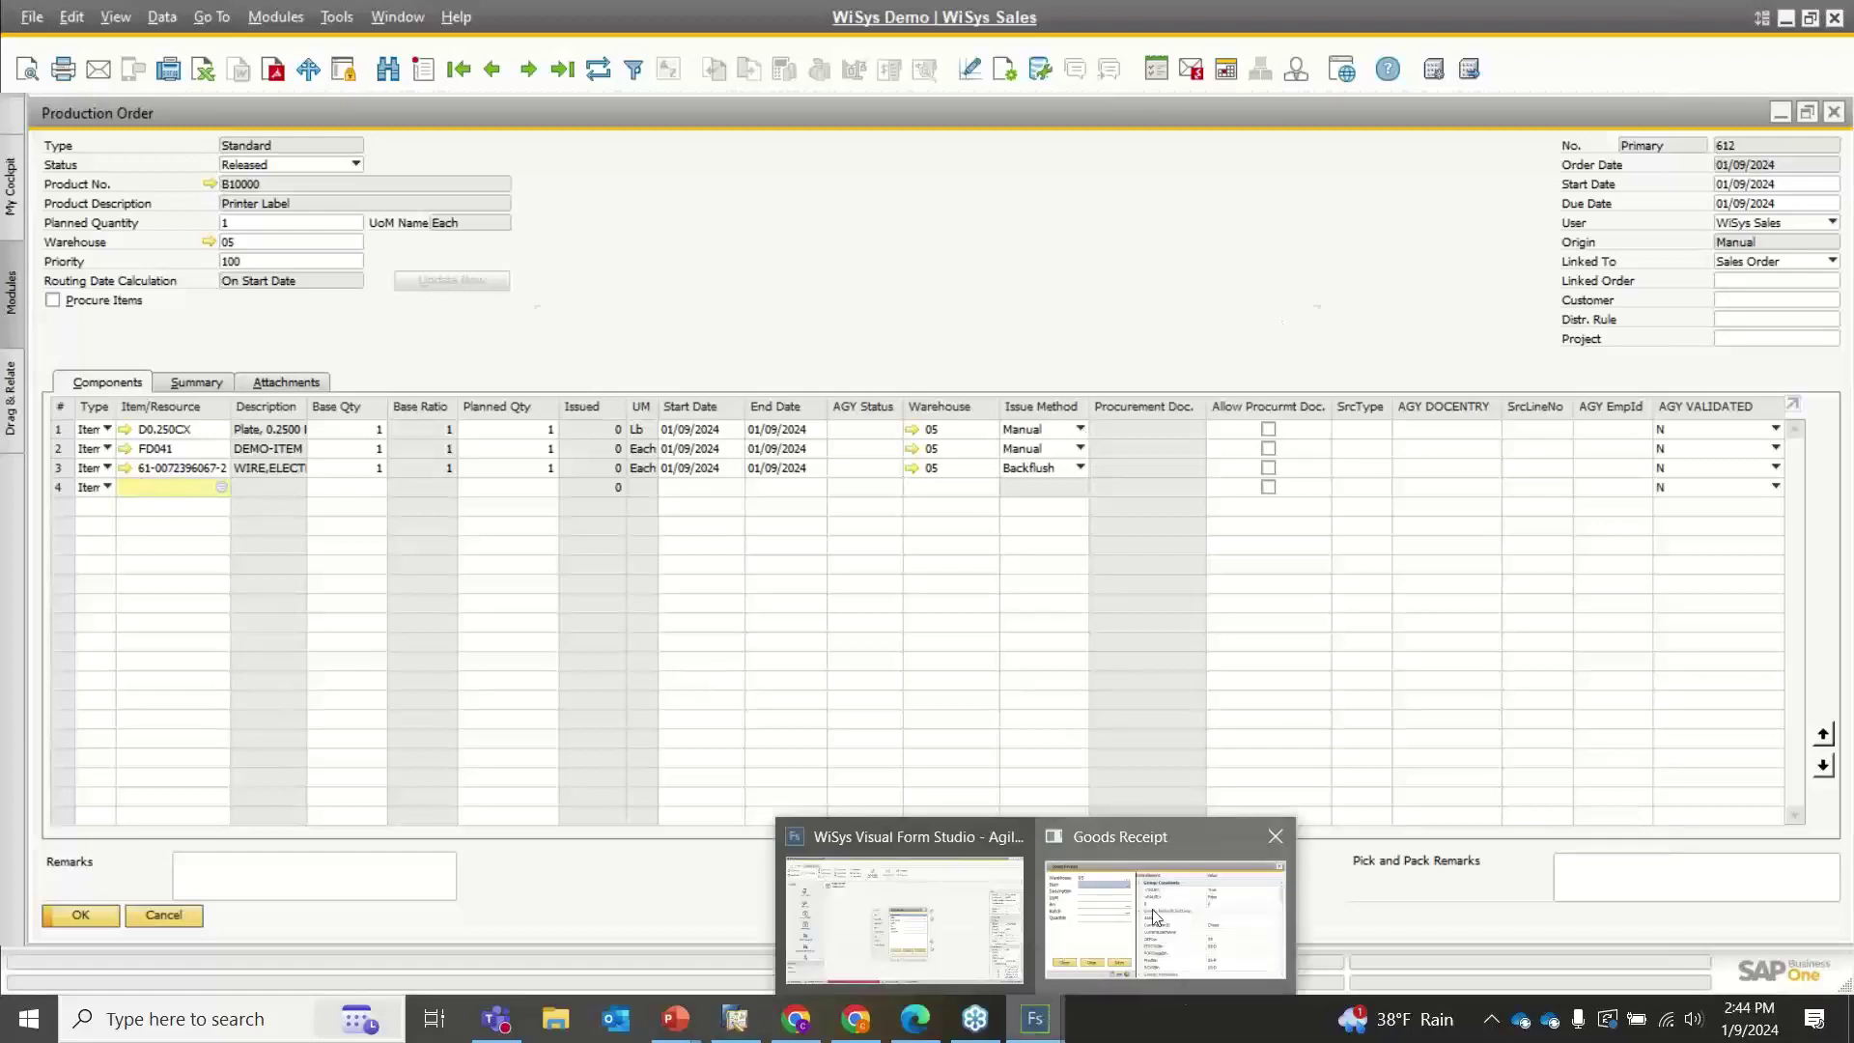
left_click(1159, 907)
left_click(1296, 323)
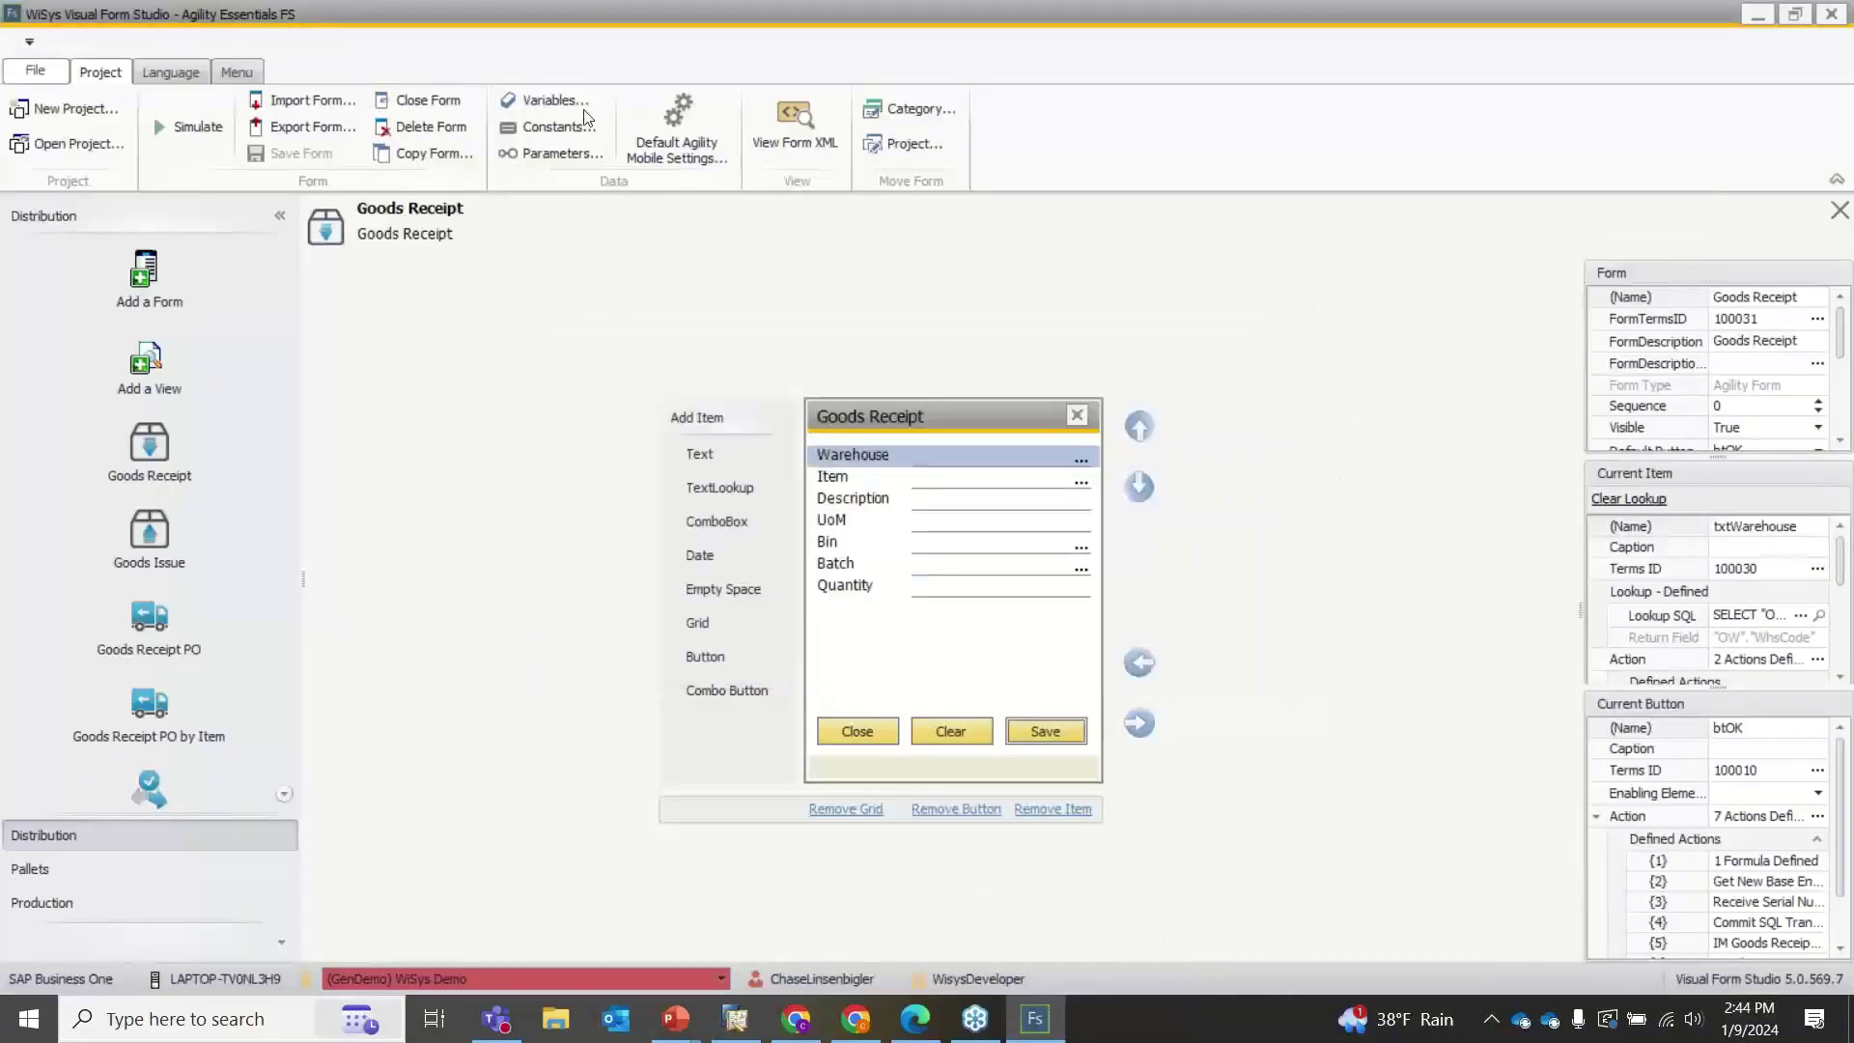
left_click(82, 147)
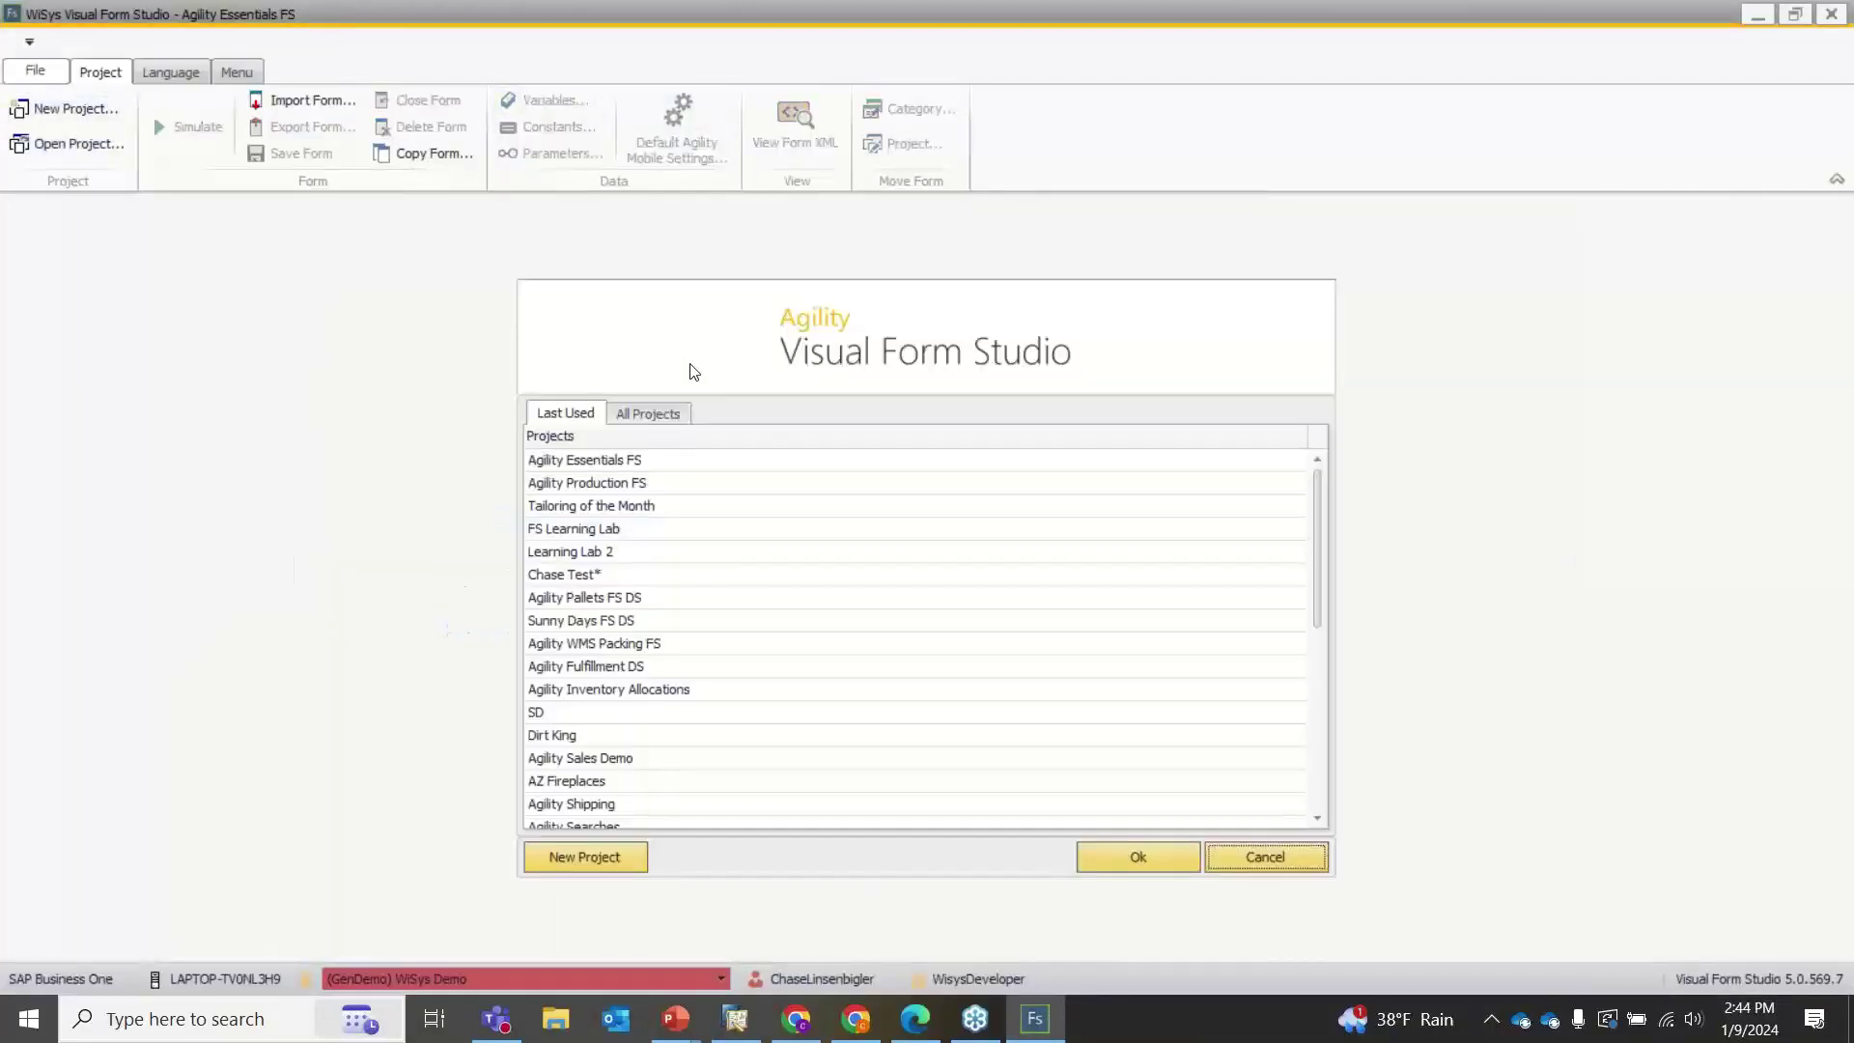
double_click(652, 487)
Simulate the Production Receipt form from the Production category, collapsing its data element pane and moving the window beside the form design
left_click(53, 903)
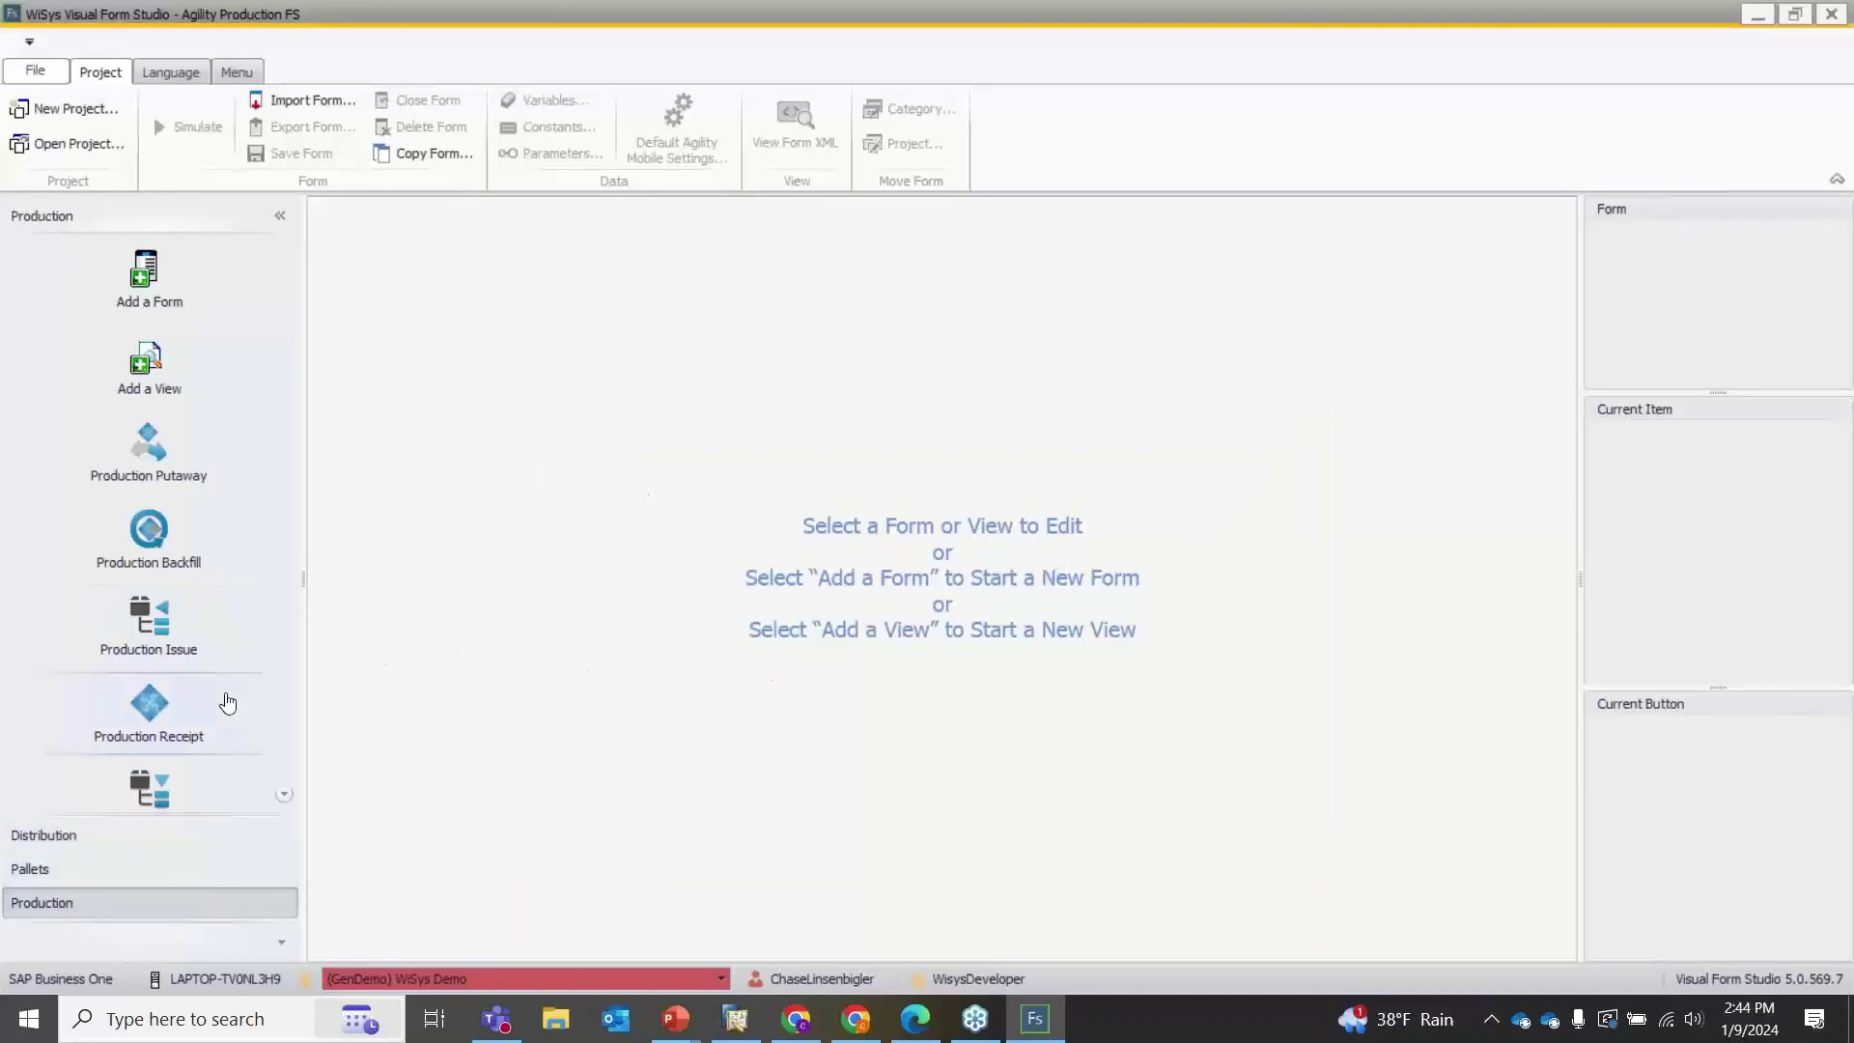
left_click(218, 699)
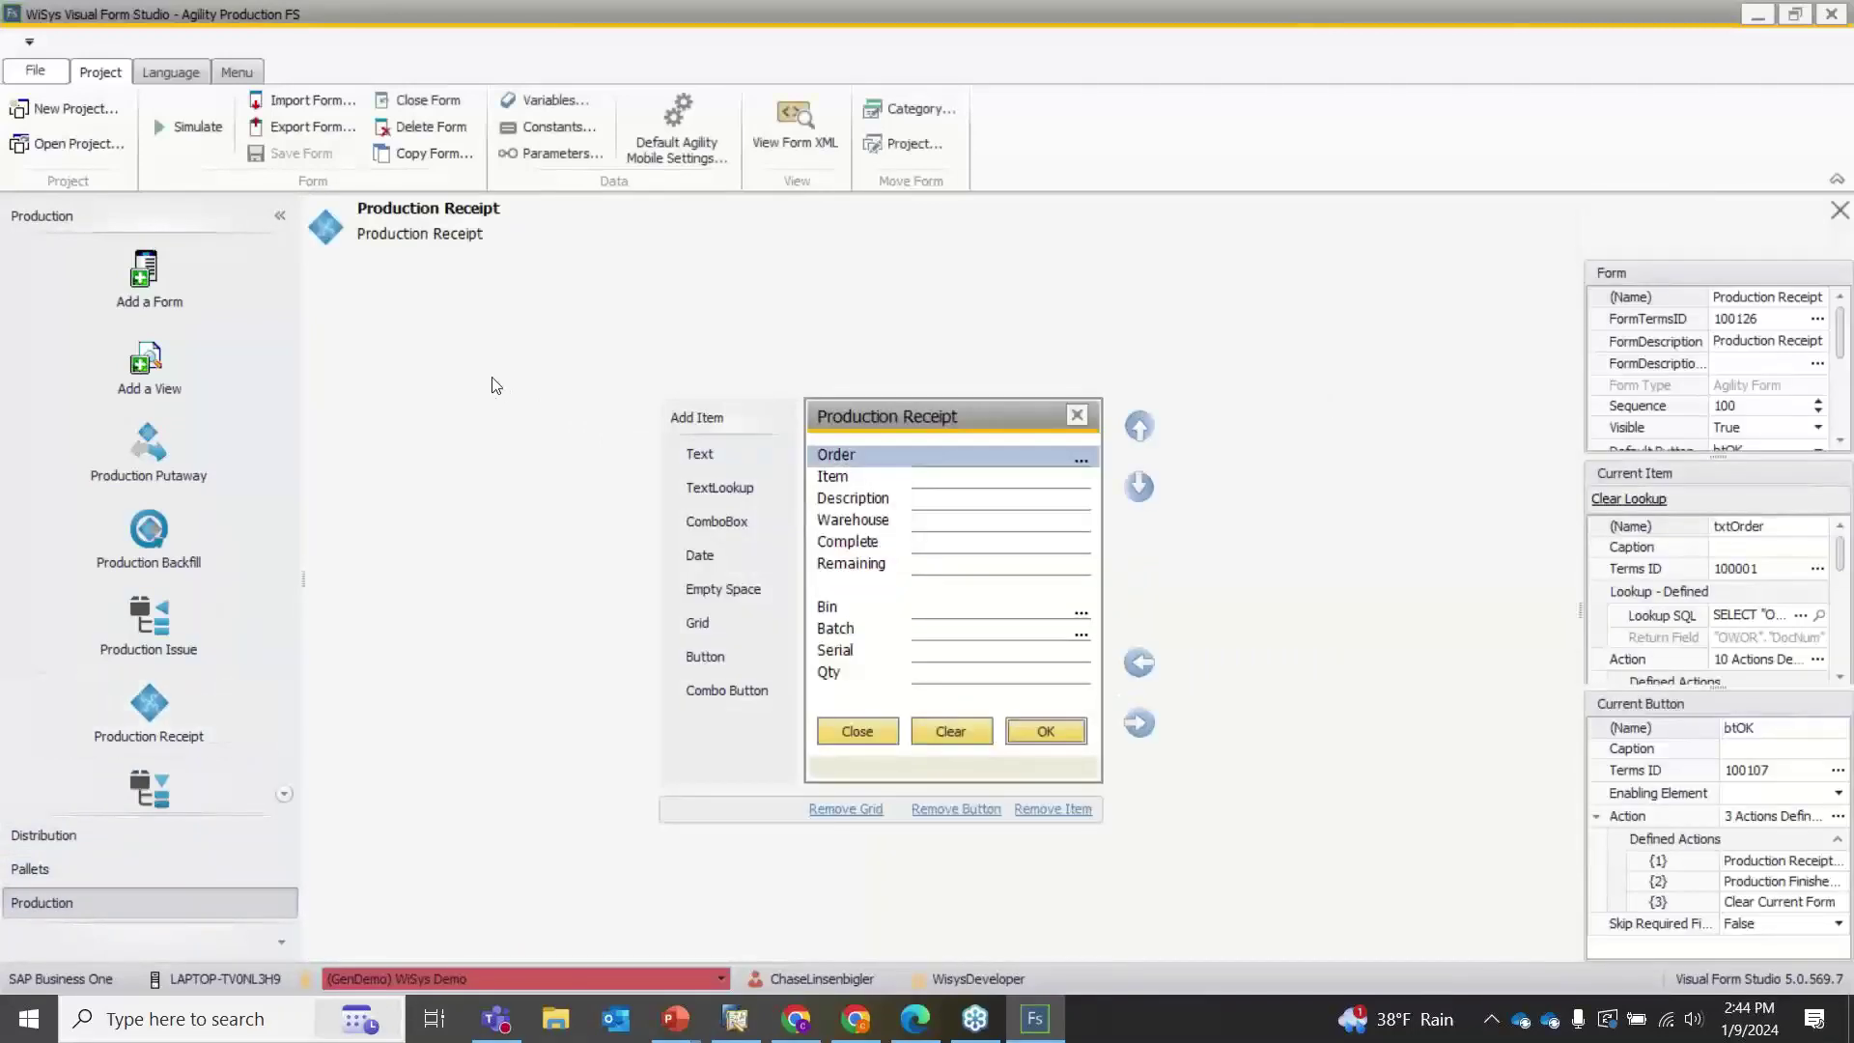
left_click(192, 127)
left_click_drag(1318, 470, 834, 483)
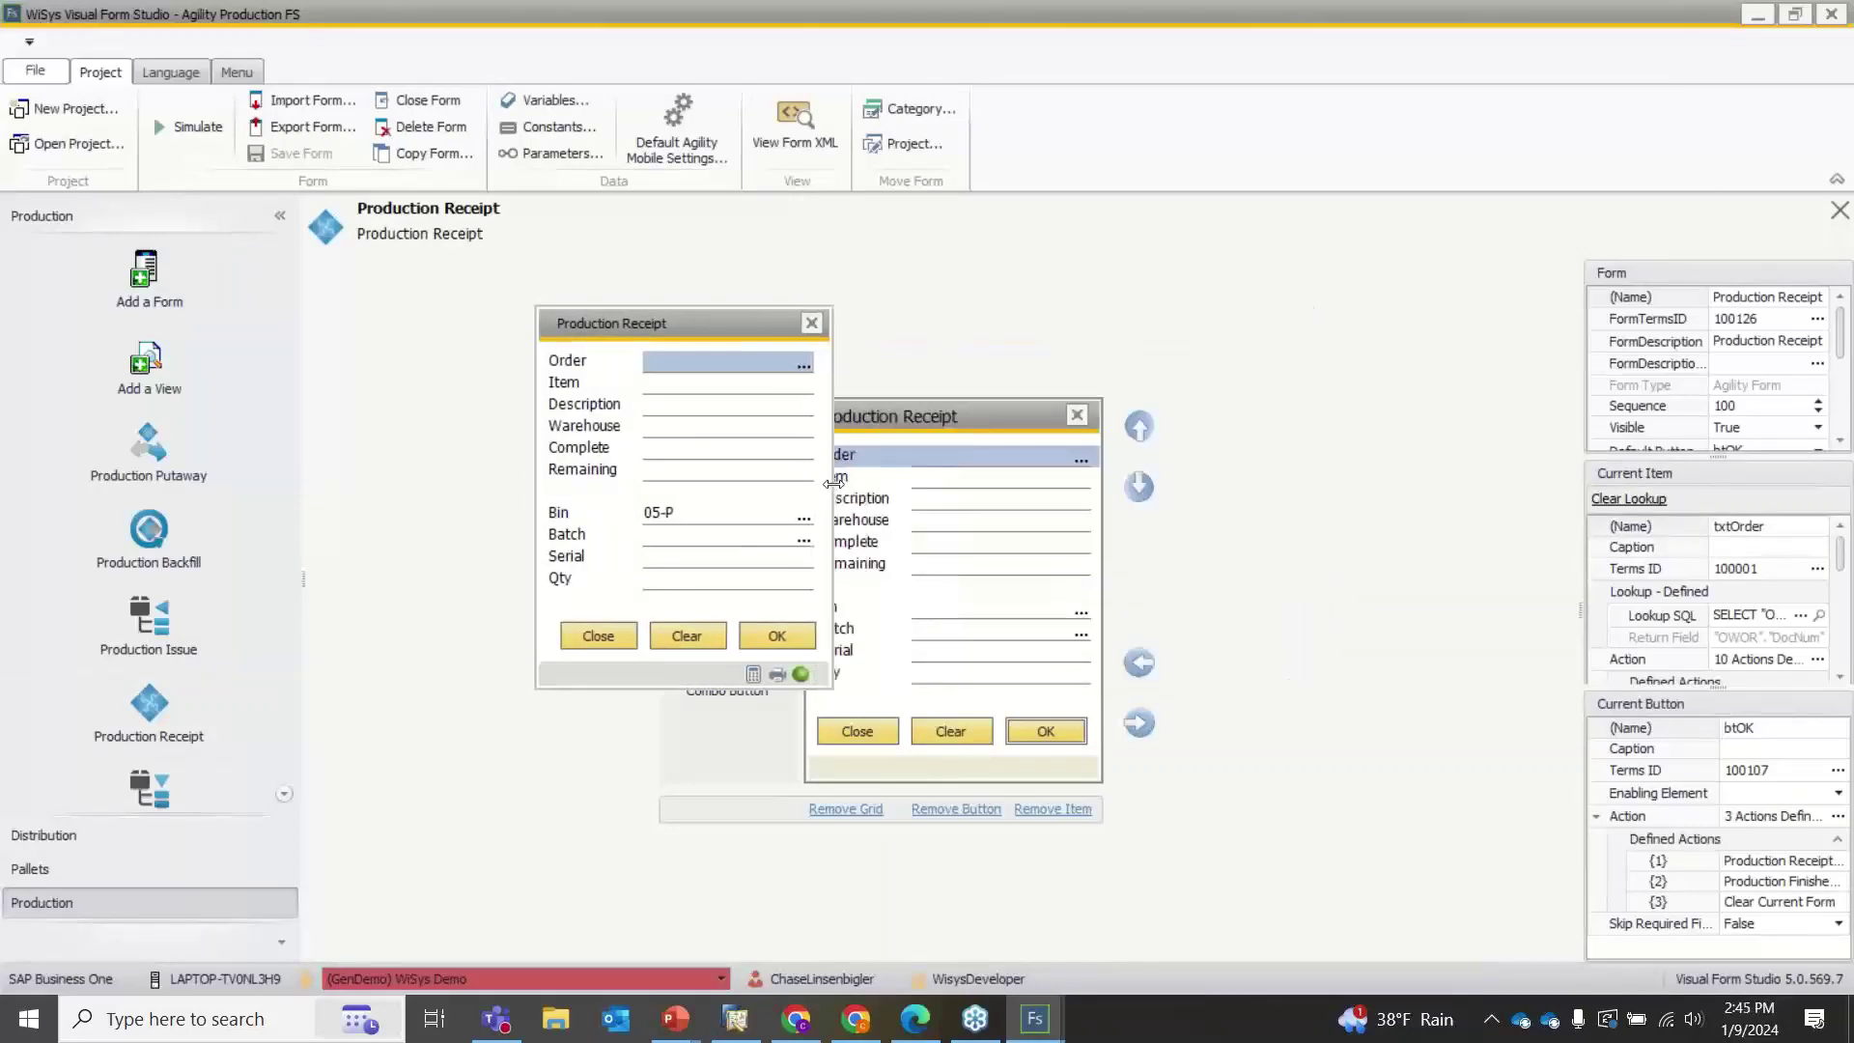
left_click_drag(666, 320, 537, 349)
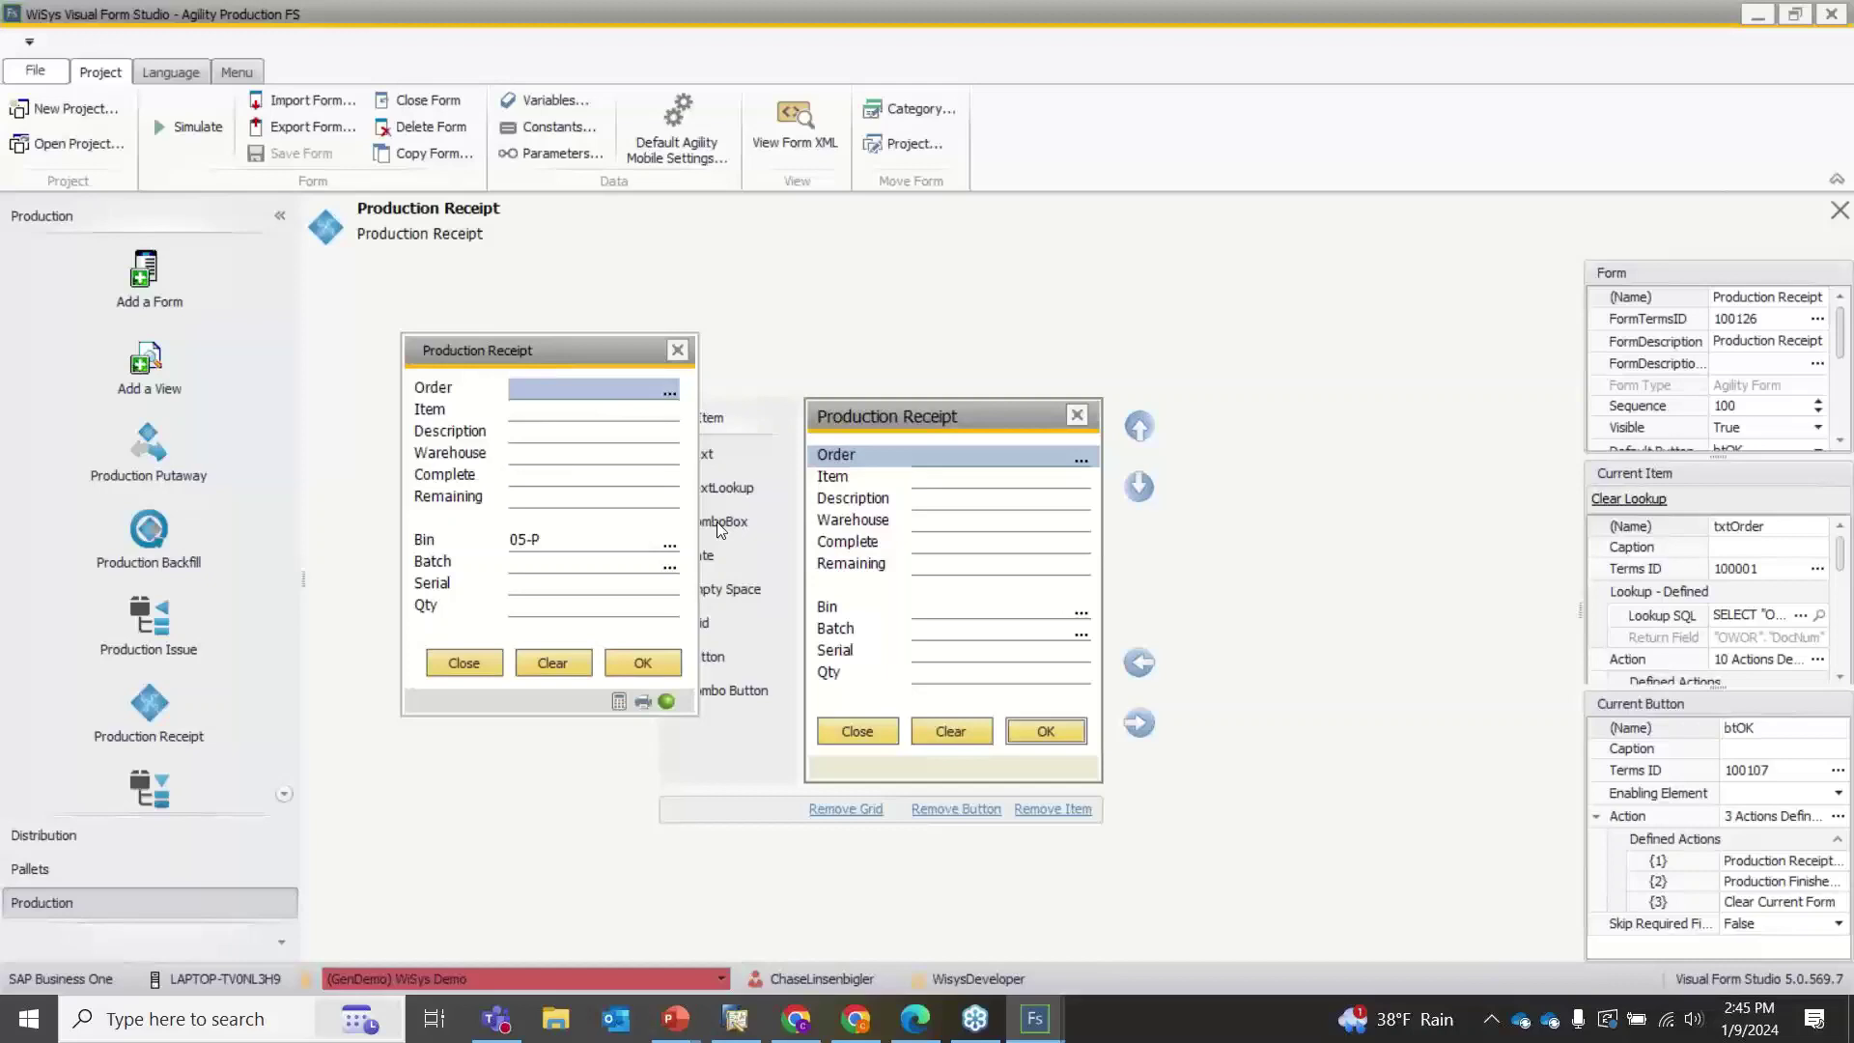
Fill in the production receipt with the B10000 production order's number, new batch 84558 and quantity 1, and submit it
type("611")
key("Return")
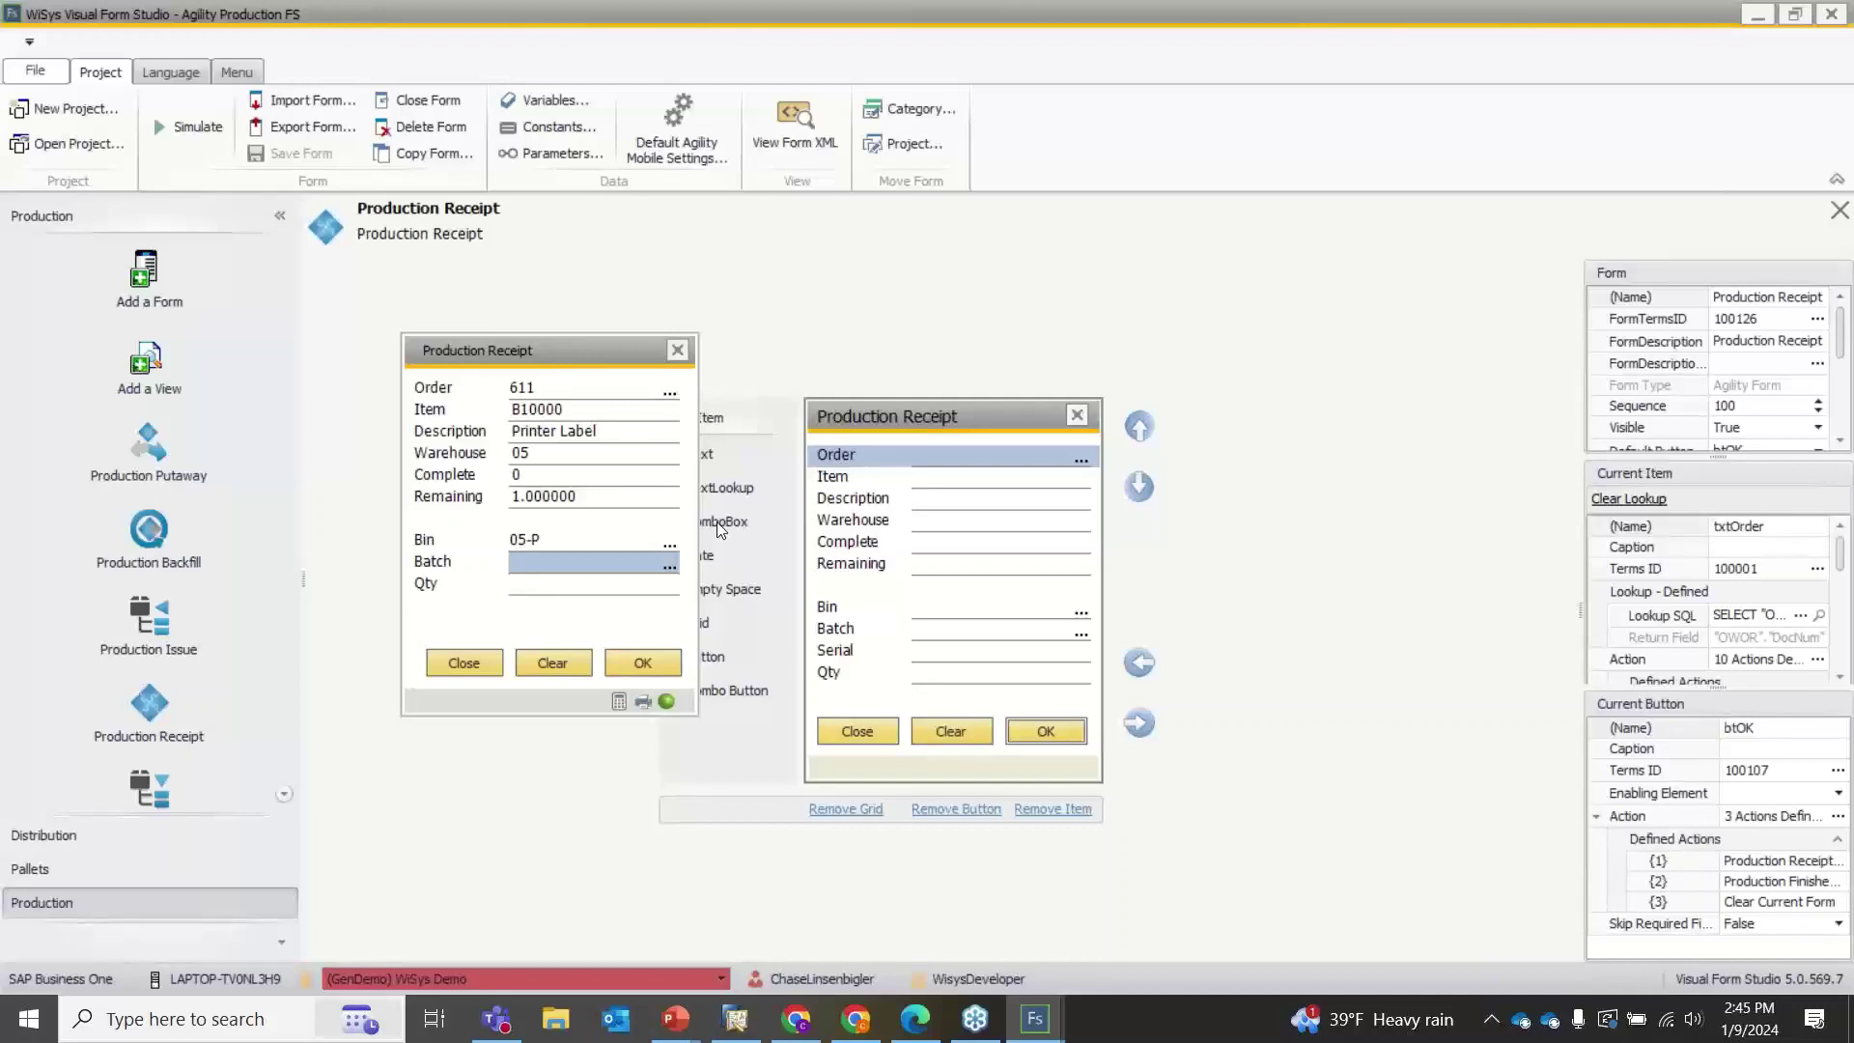
left_click(669, 567)
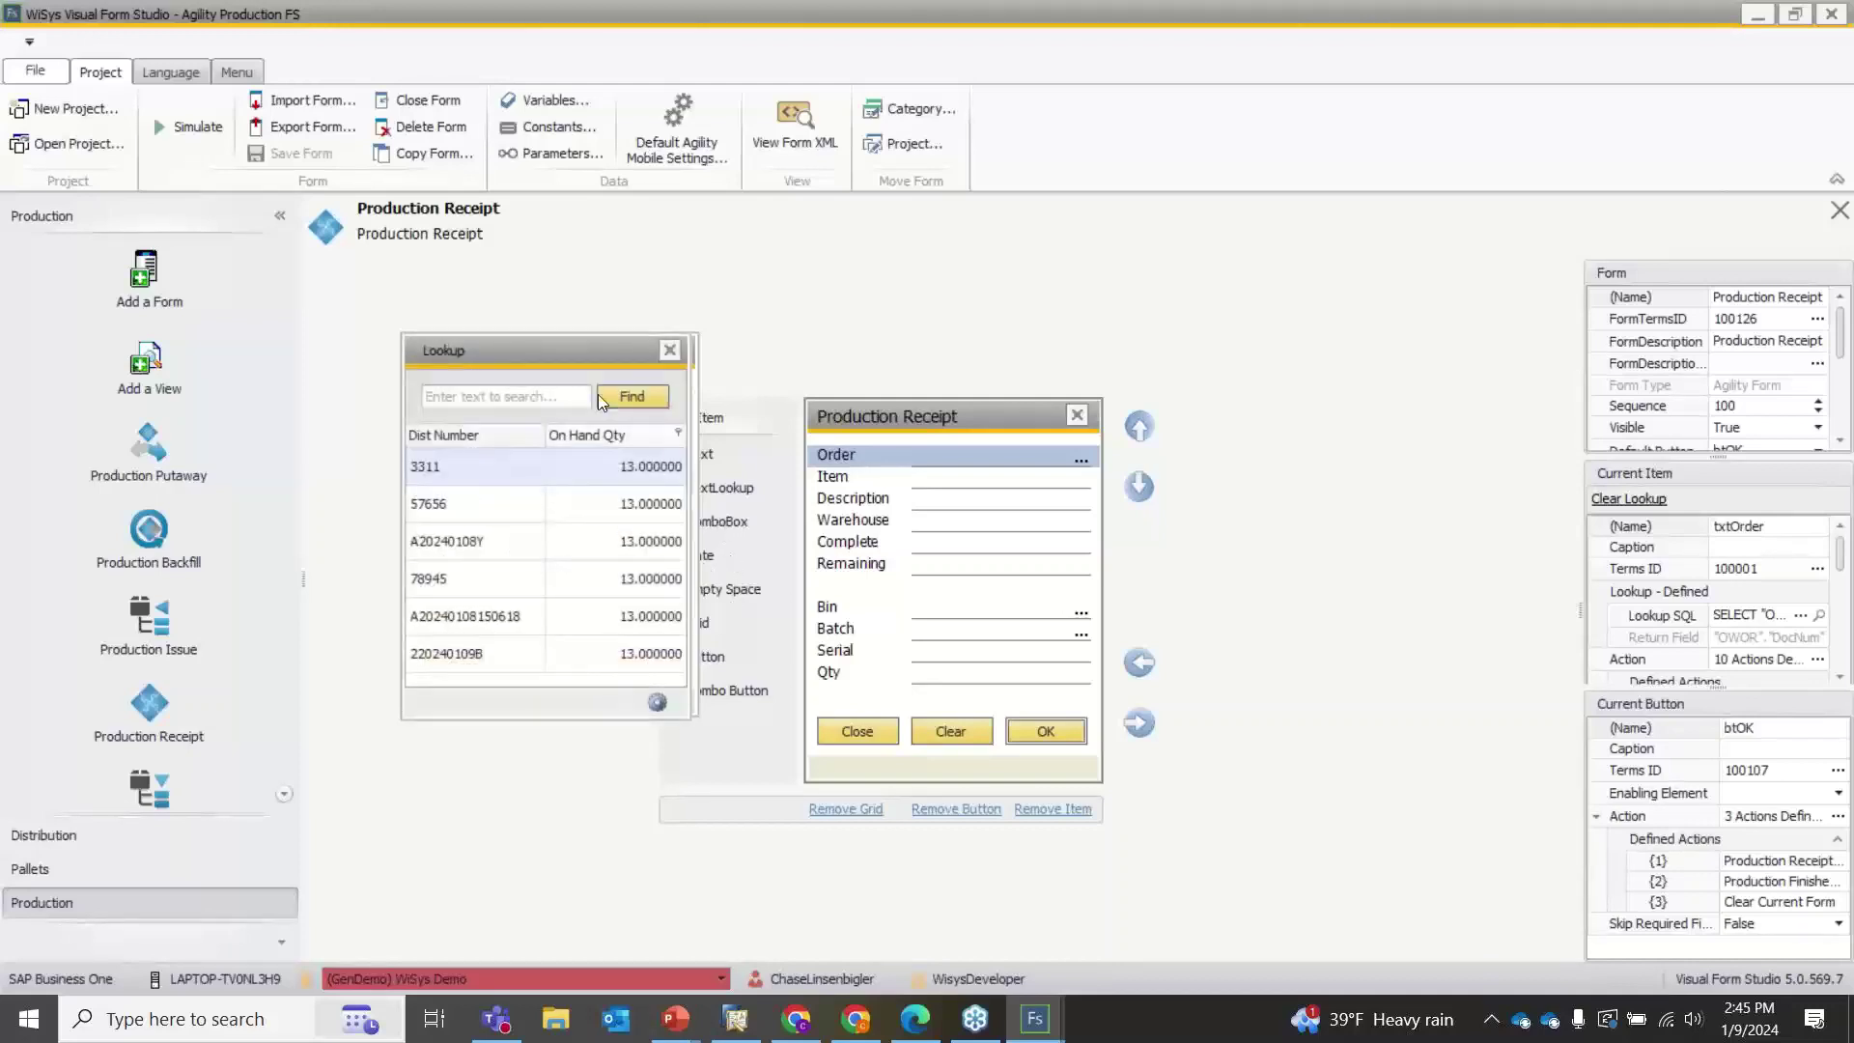
left_click(670, 353)
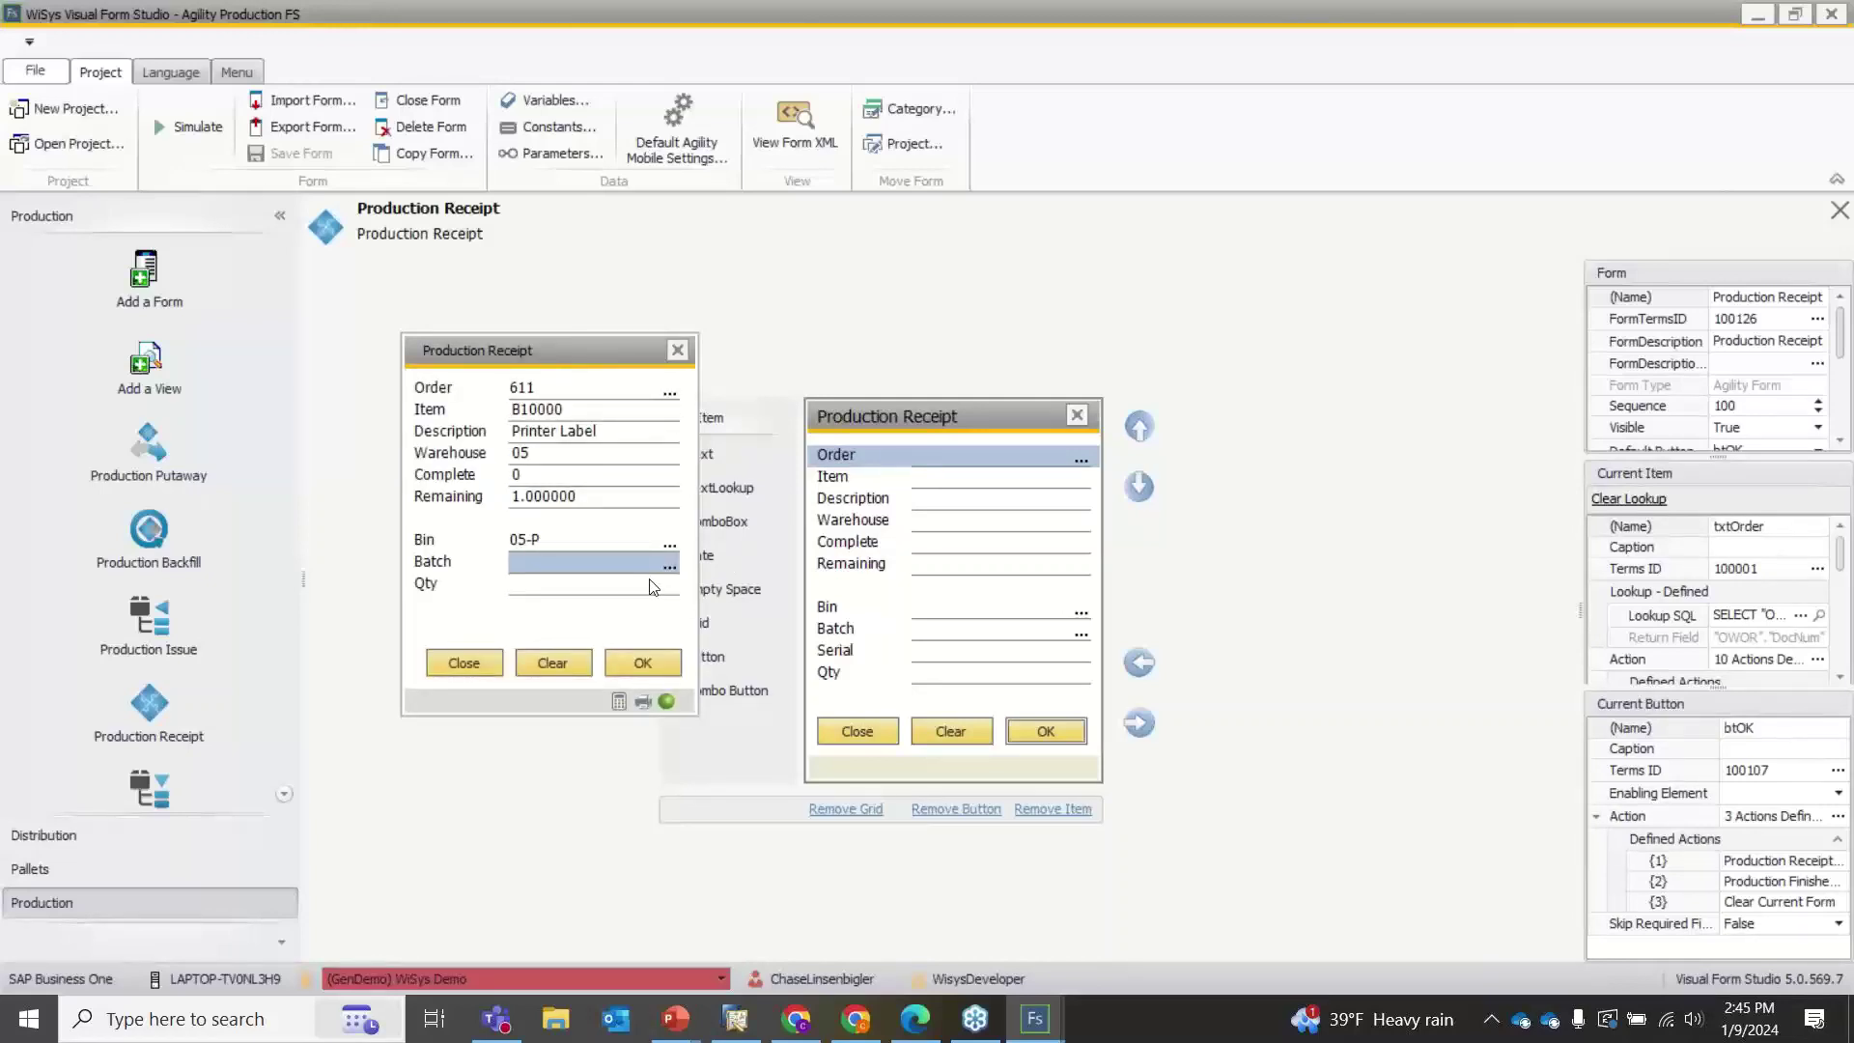
type("84558")
key("Tab")
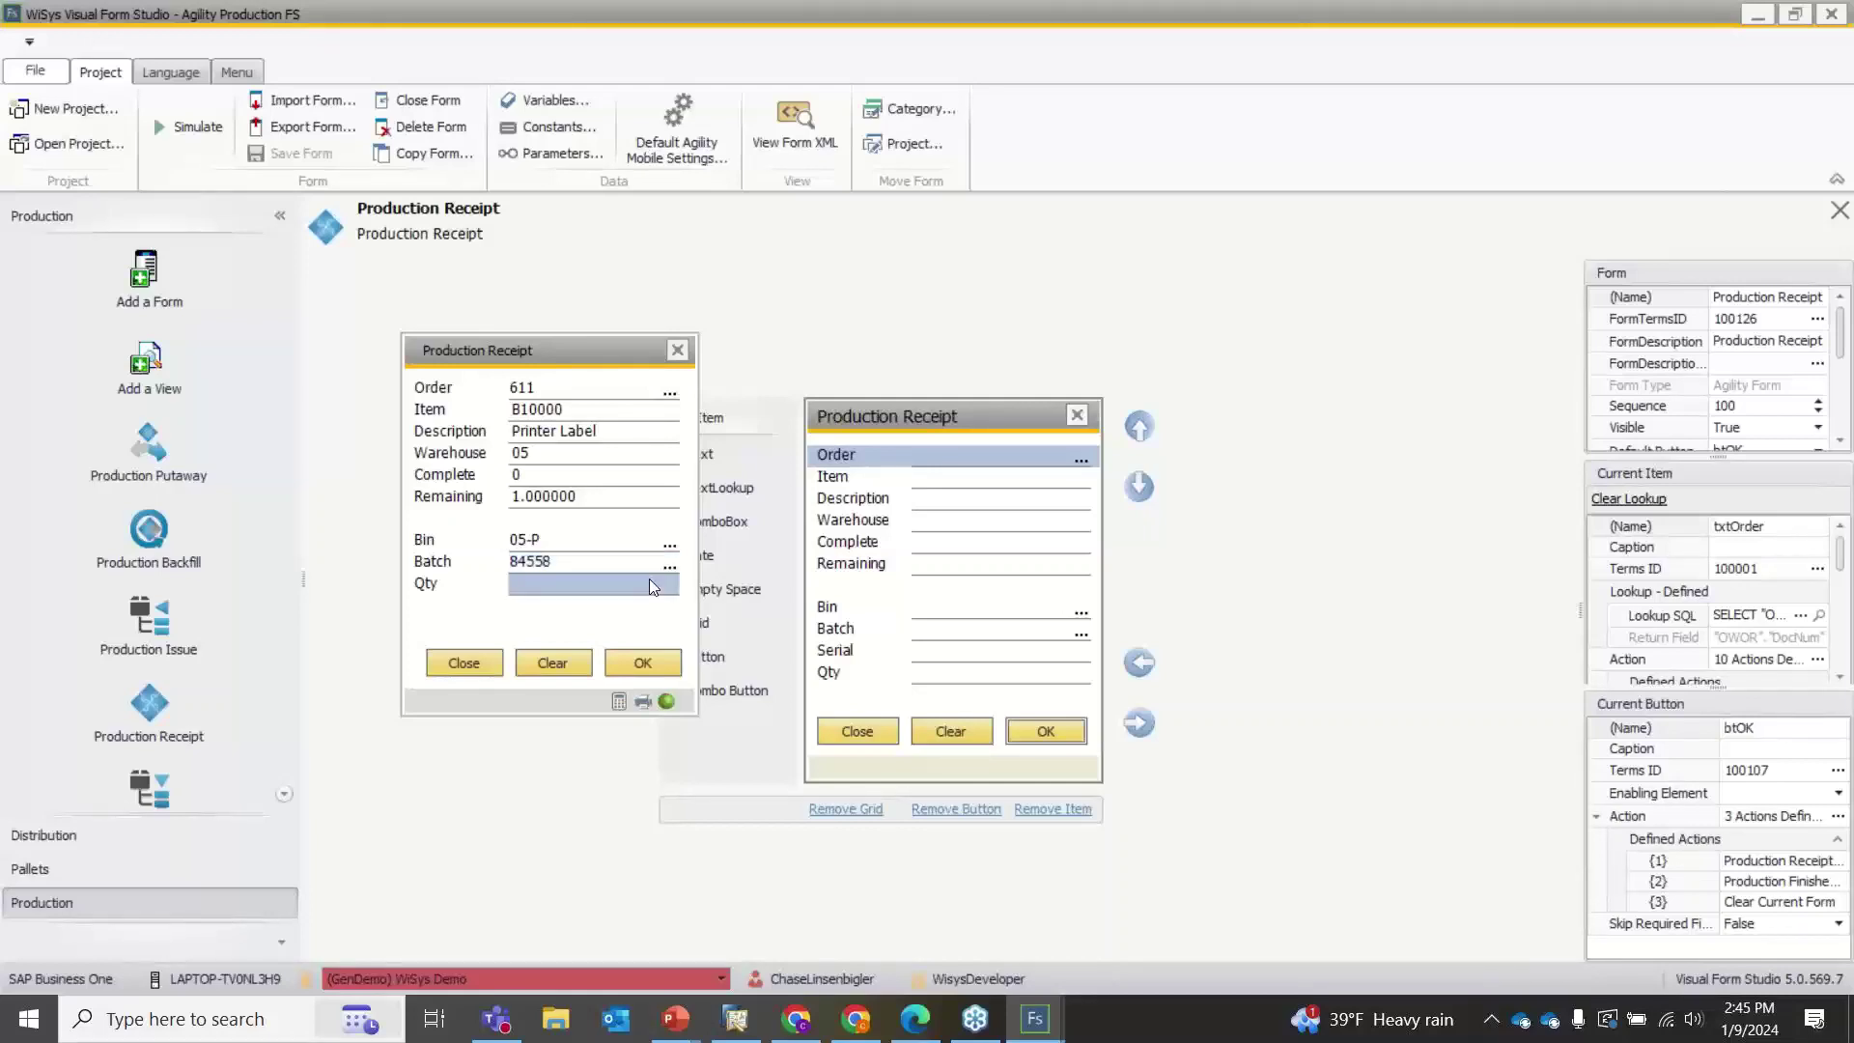
key("Tab")
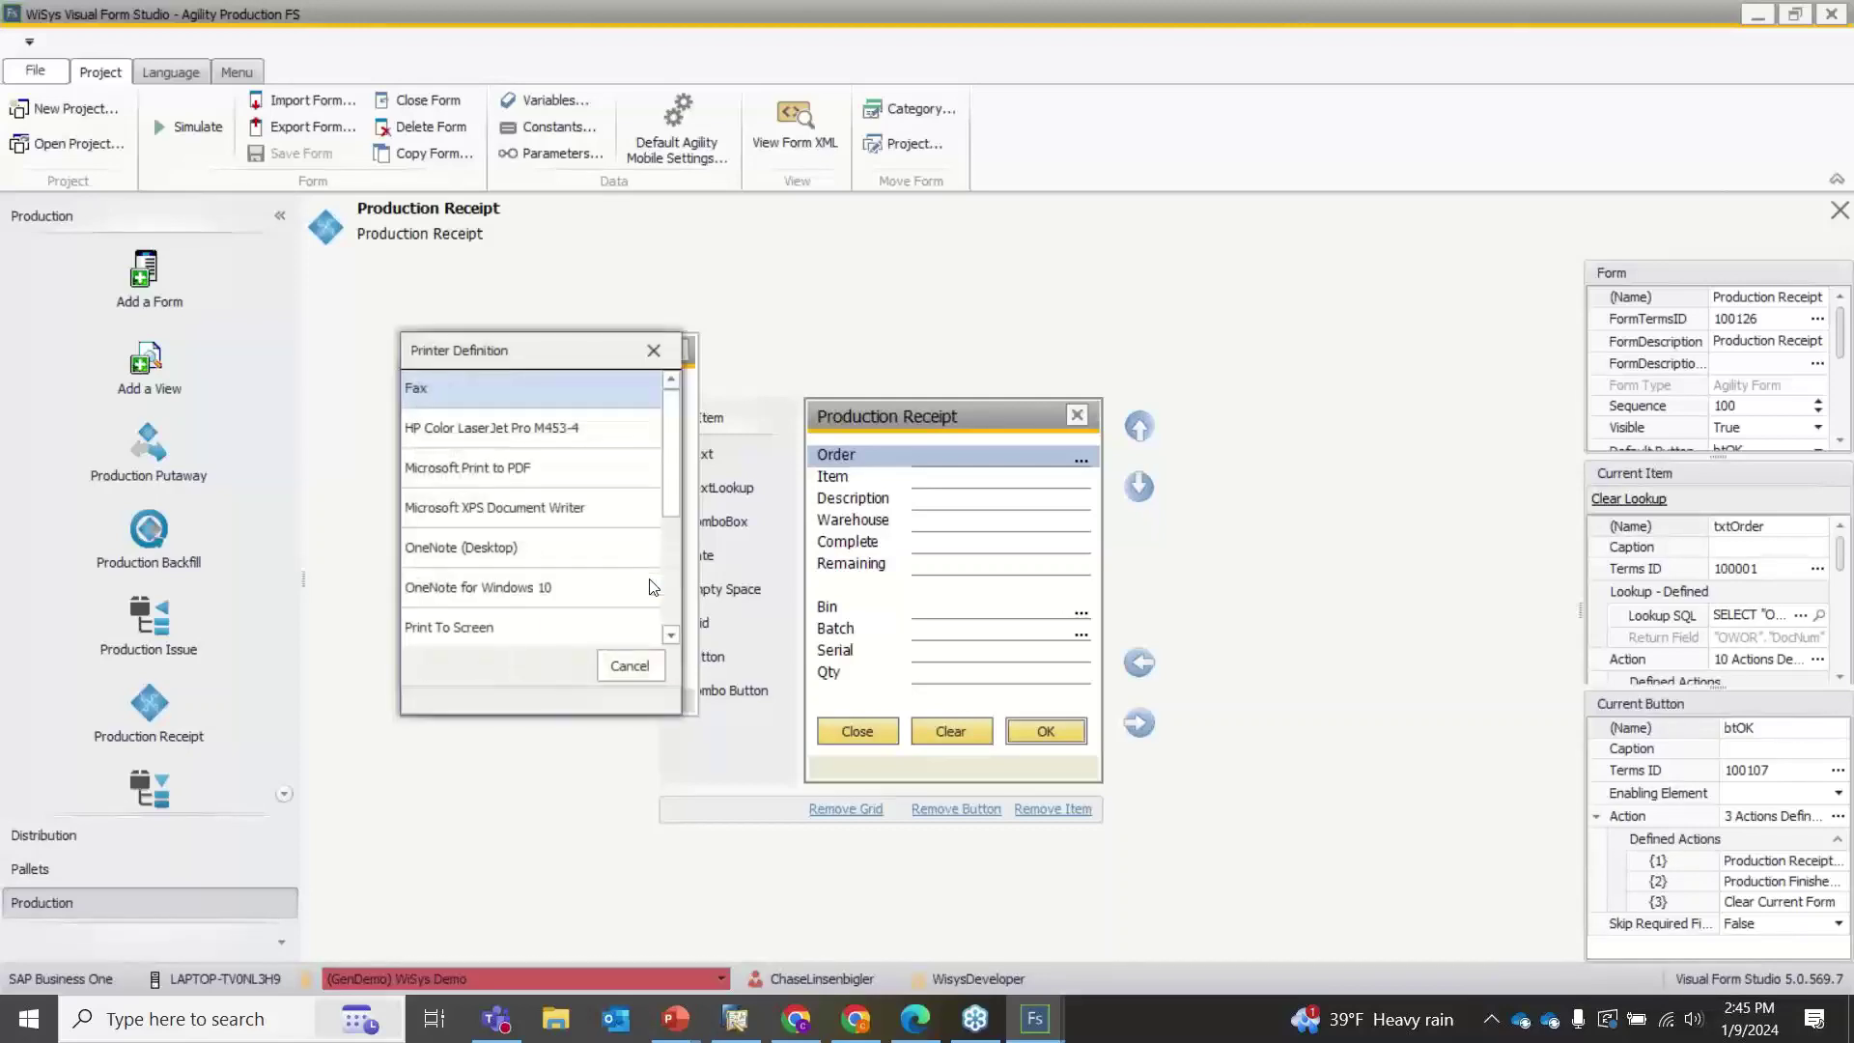
Output the production receipt's label to the Print To Screen printer, and close the preview and the simulation
scroll(611, 618, "down", 1)
left_click(592, 637)
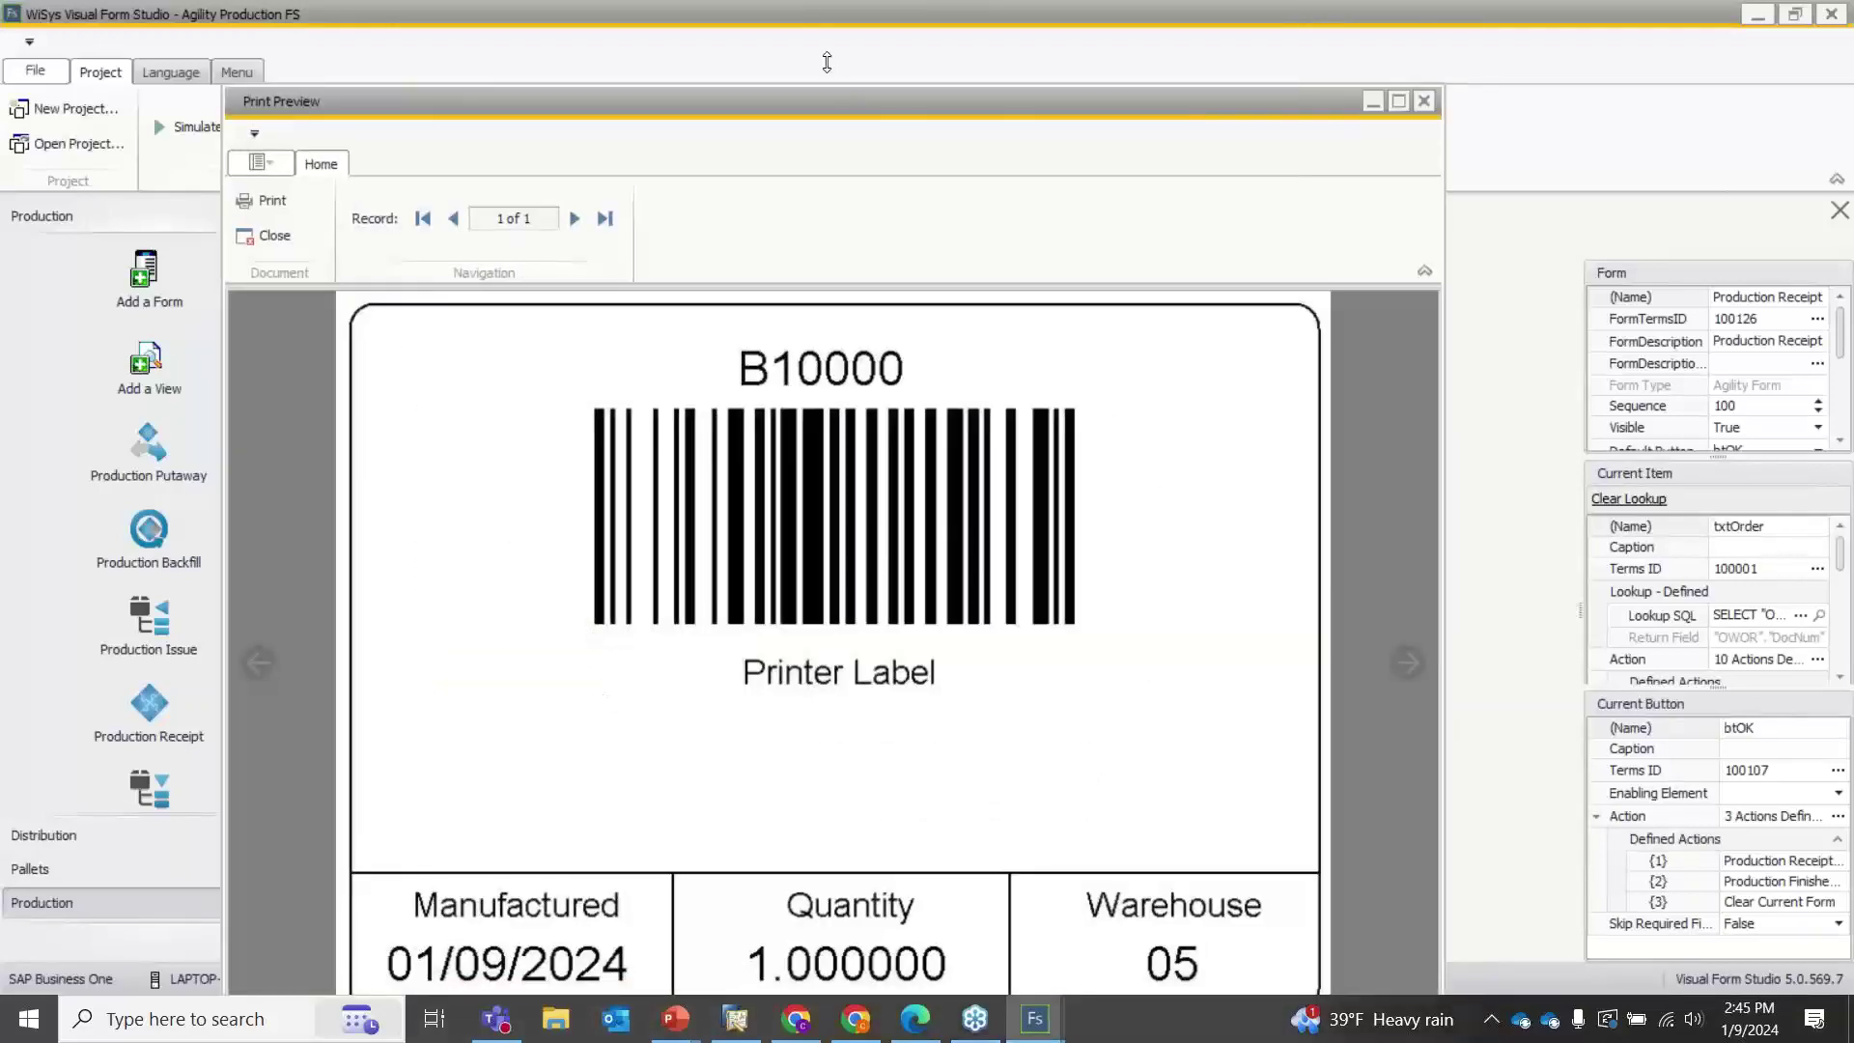
left_click_drag(839, 94, 836, 54)
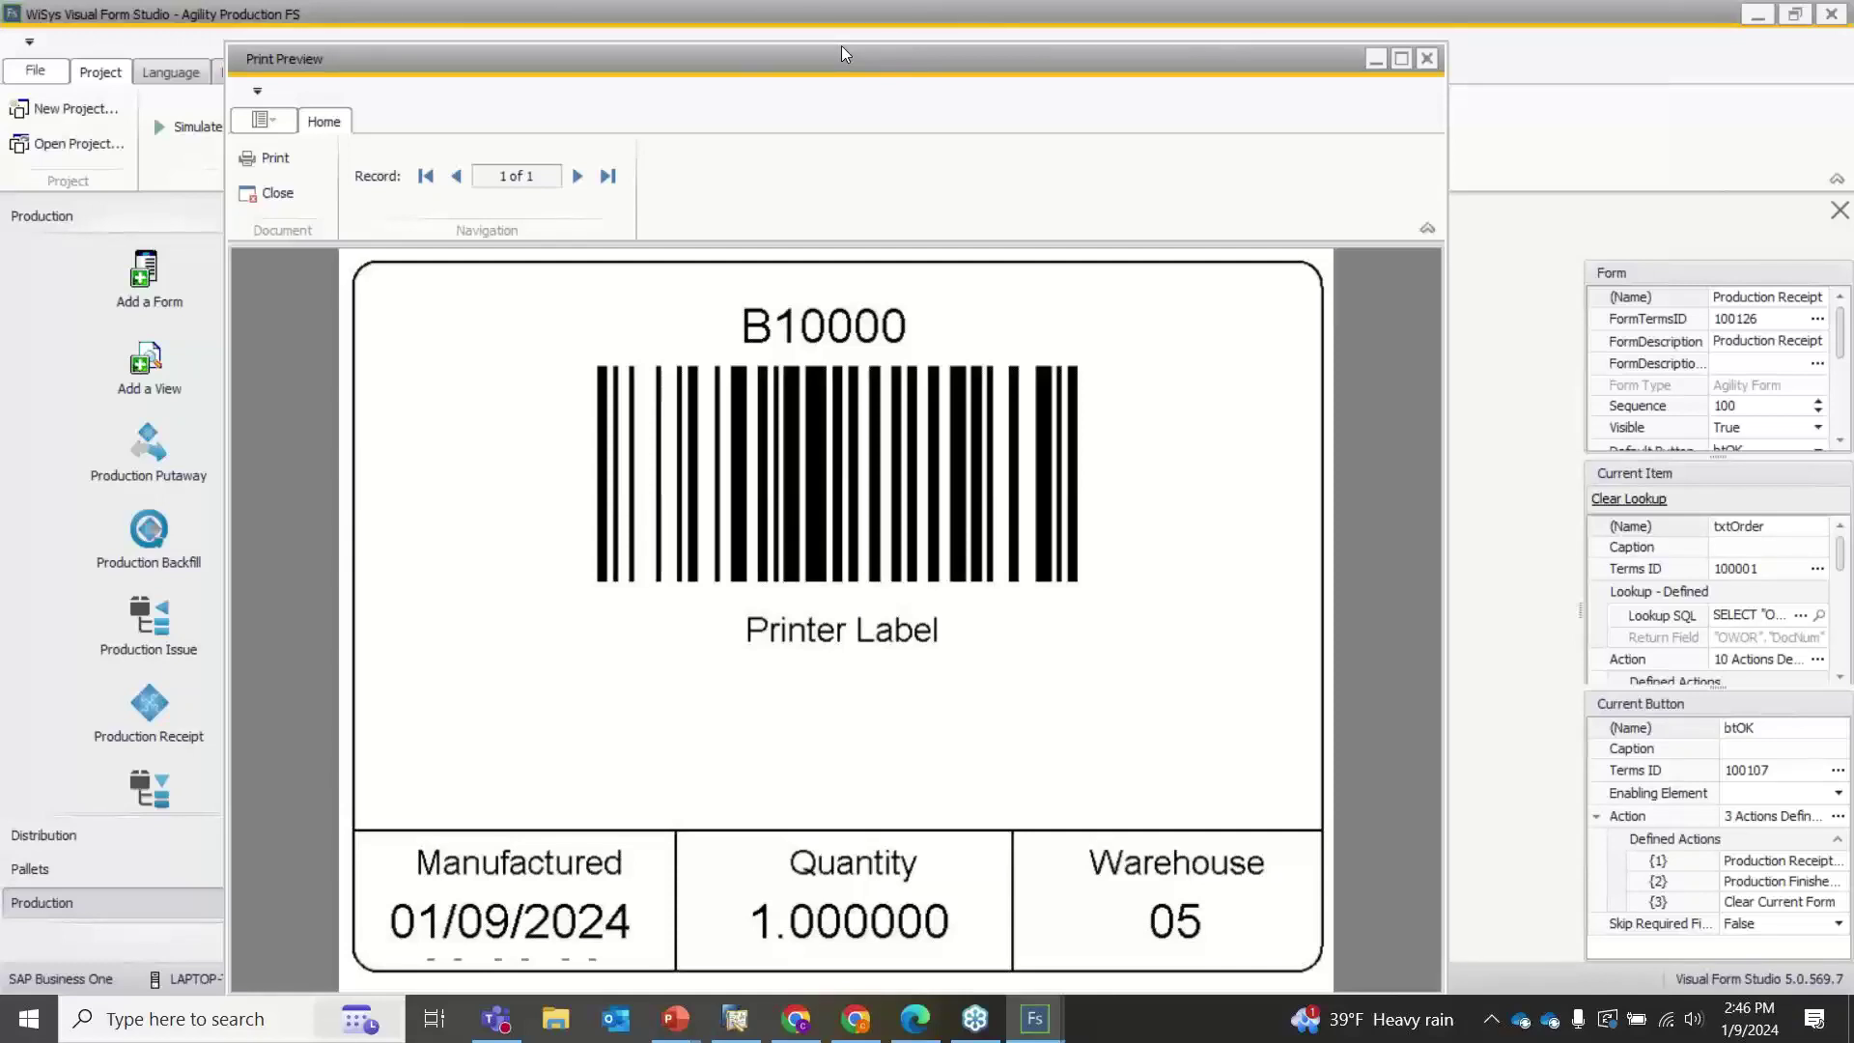
left_click(1427, 60)
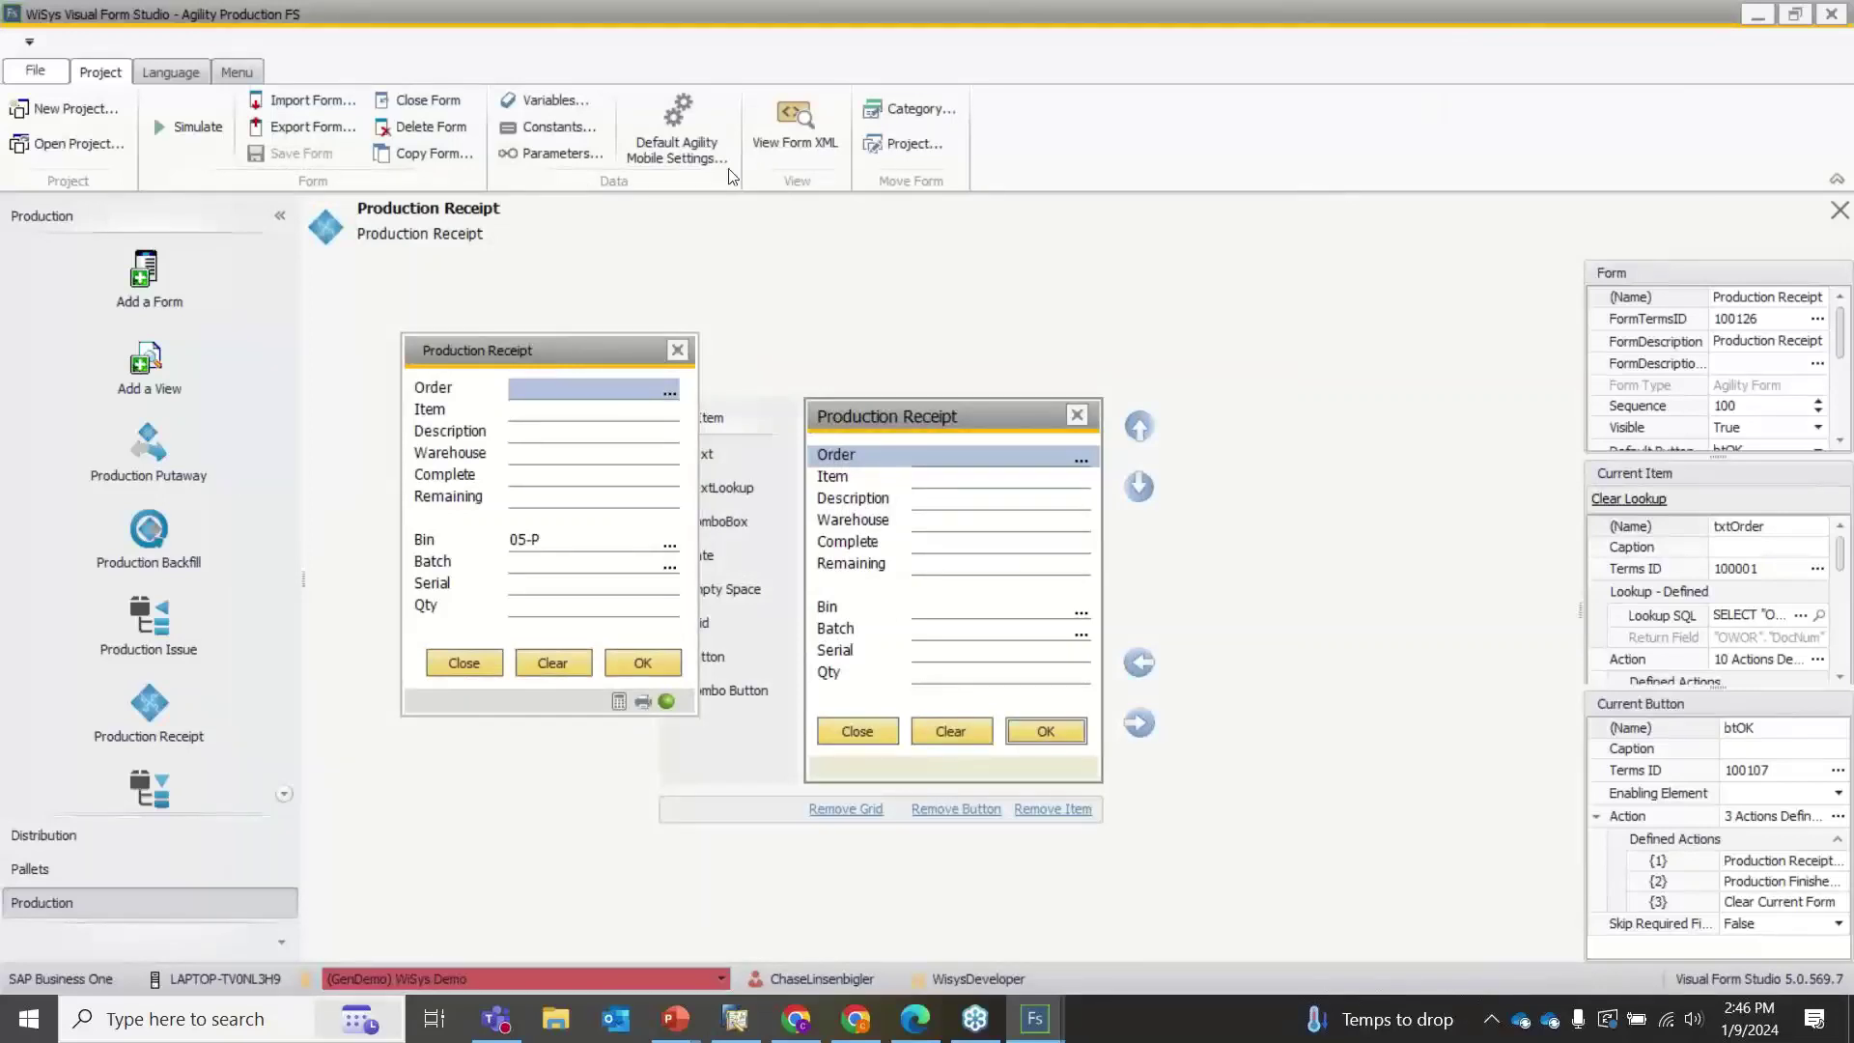
left_click(677, 349)
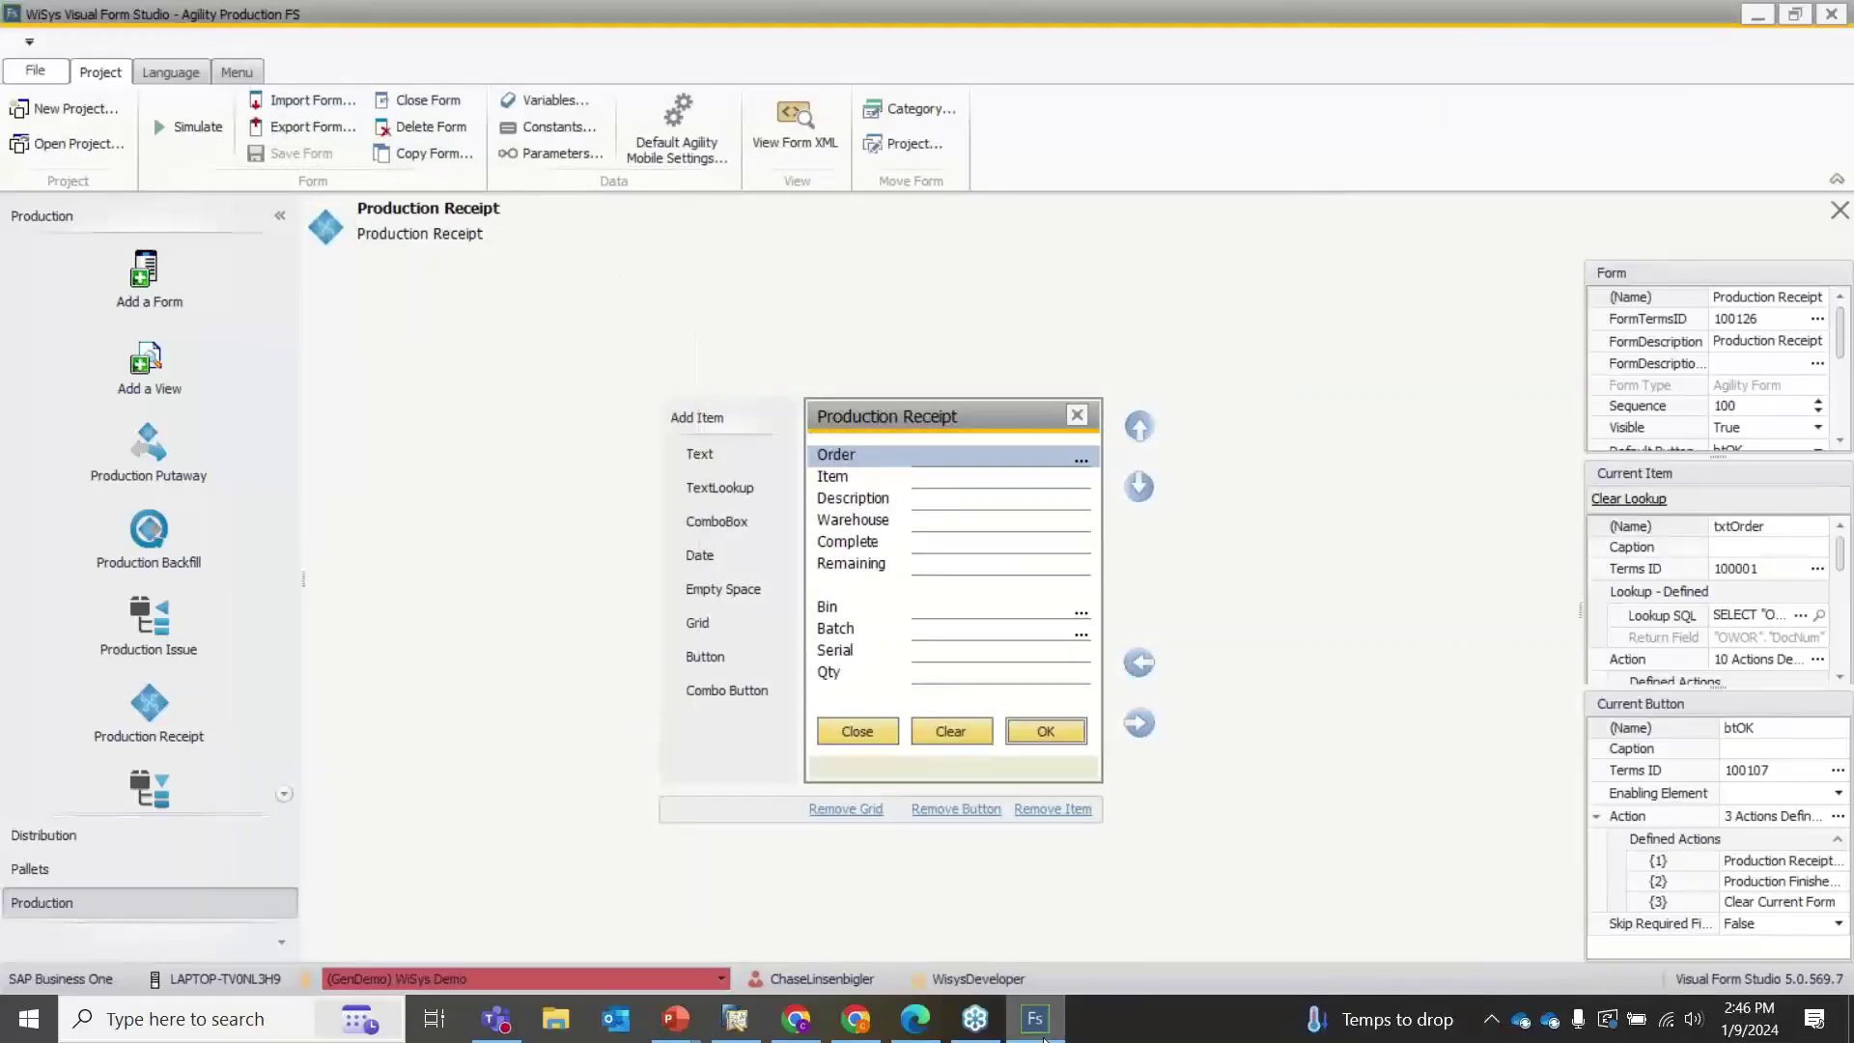
Switch to SAP Business One, check the displayed production order's relationship map and go to the previous production order
left_click(736, 1018)
right_click(1012, 228)
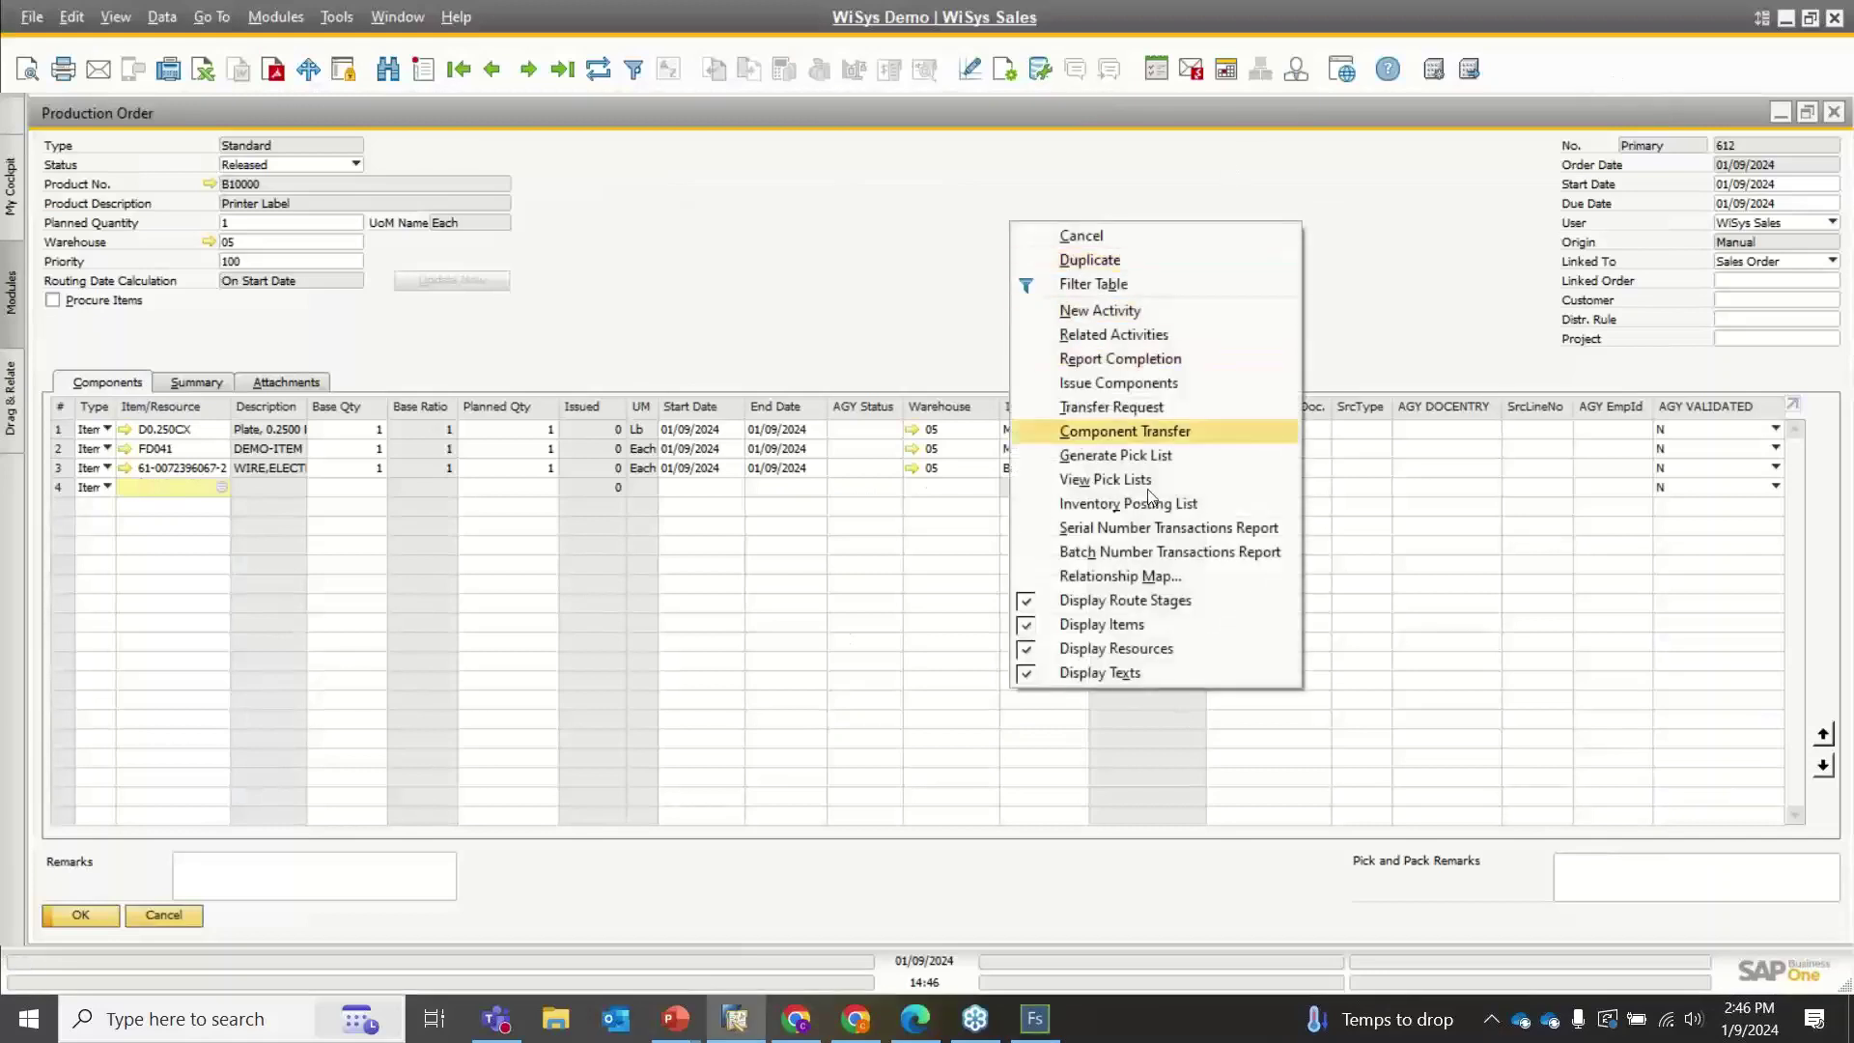
left_click(1091, 577)
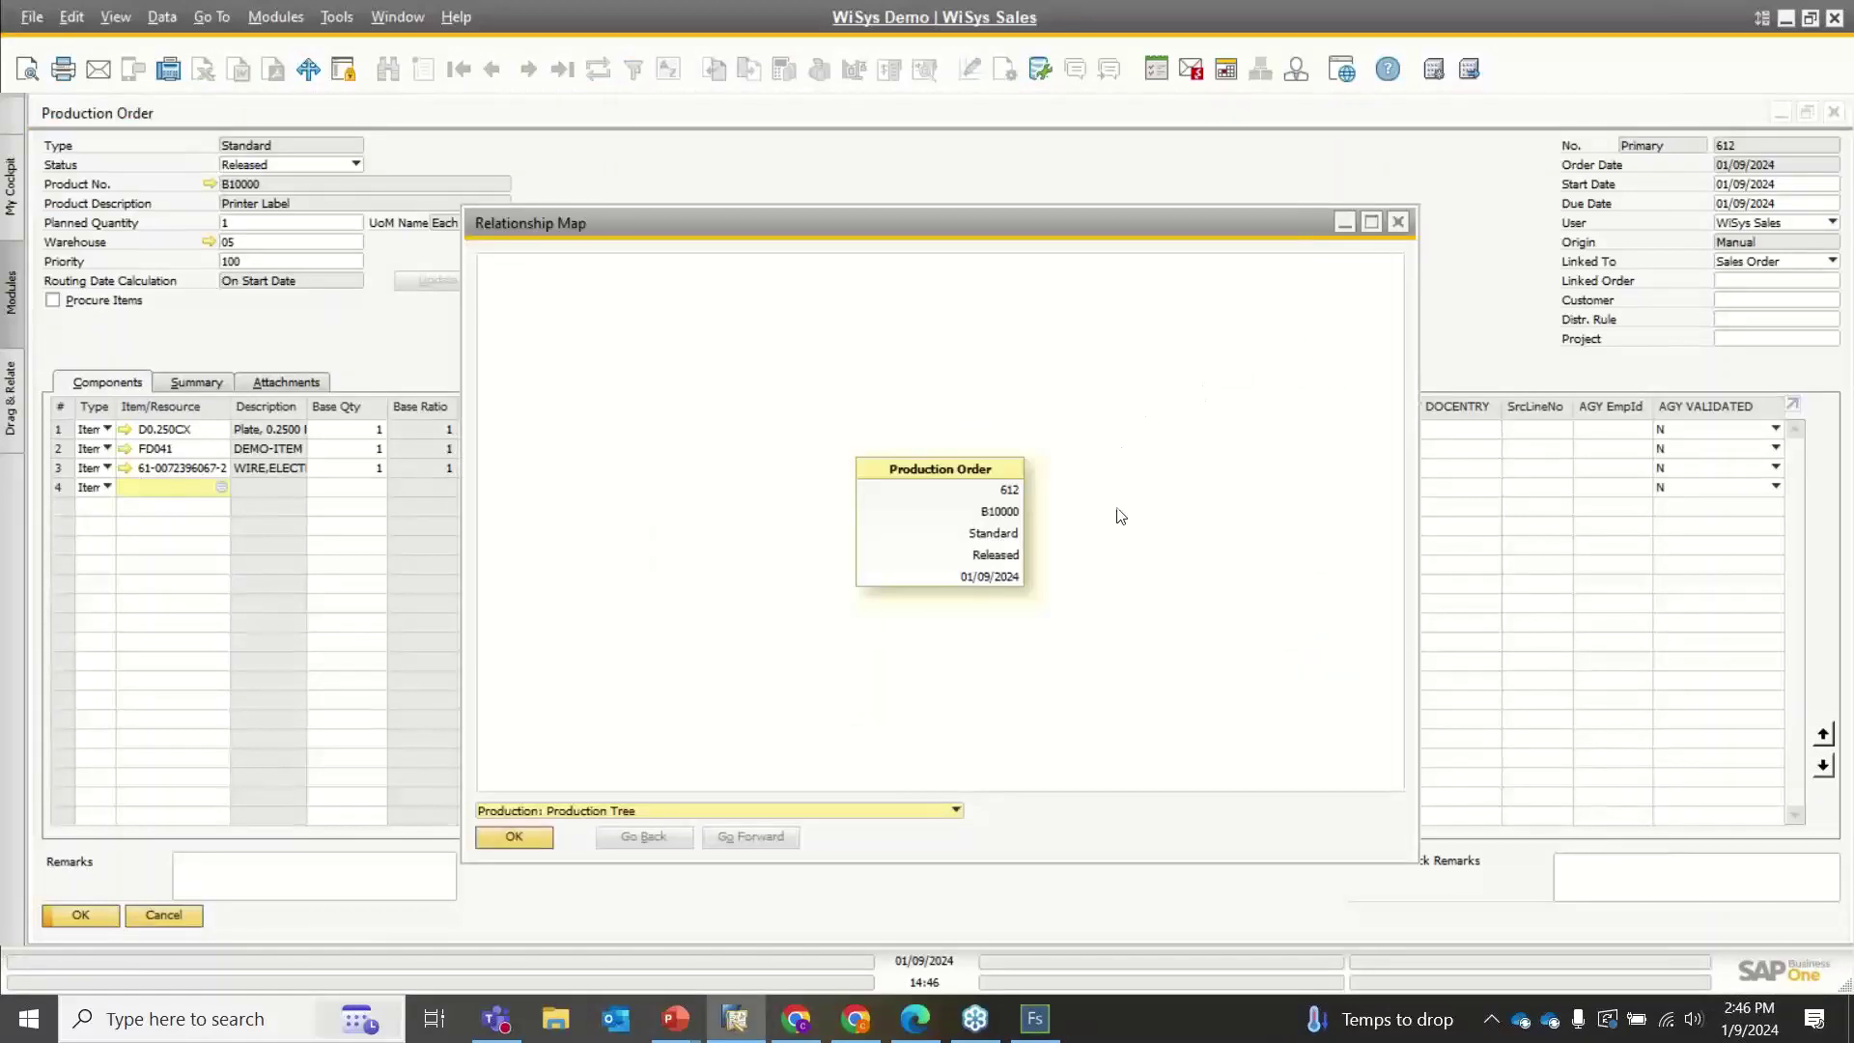
left_click(1397, 223)
left_click(493, 68)
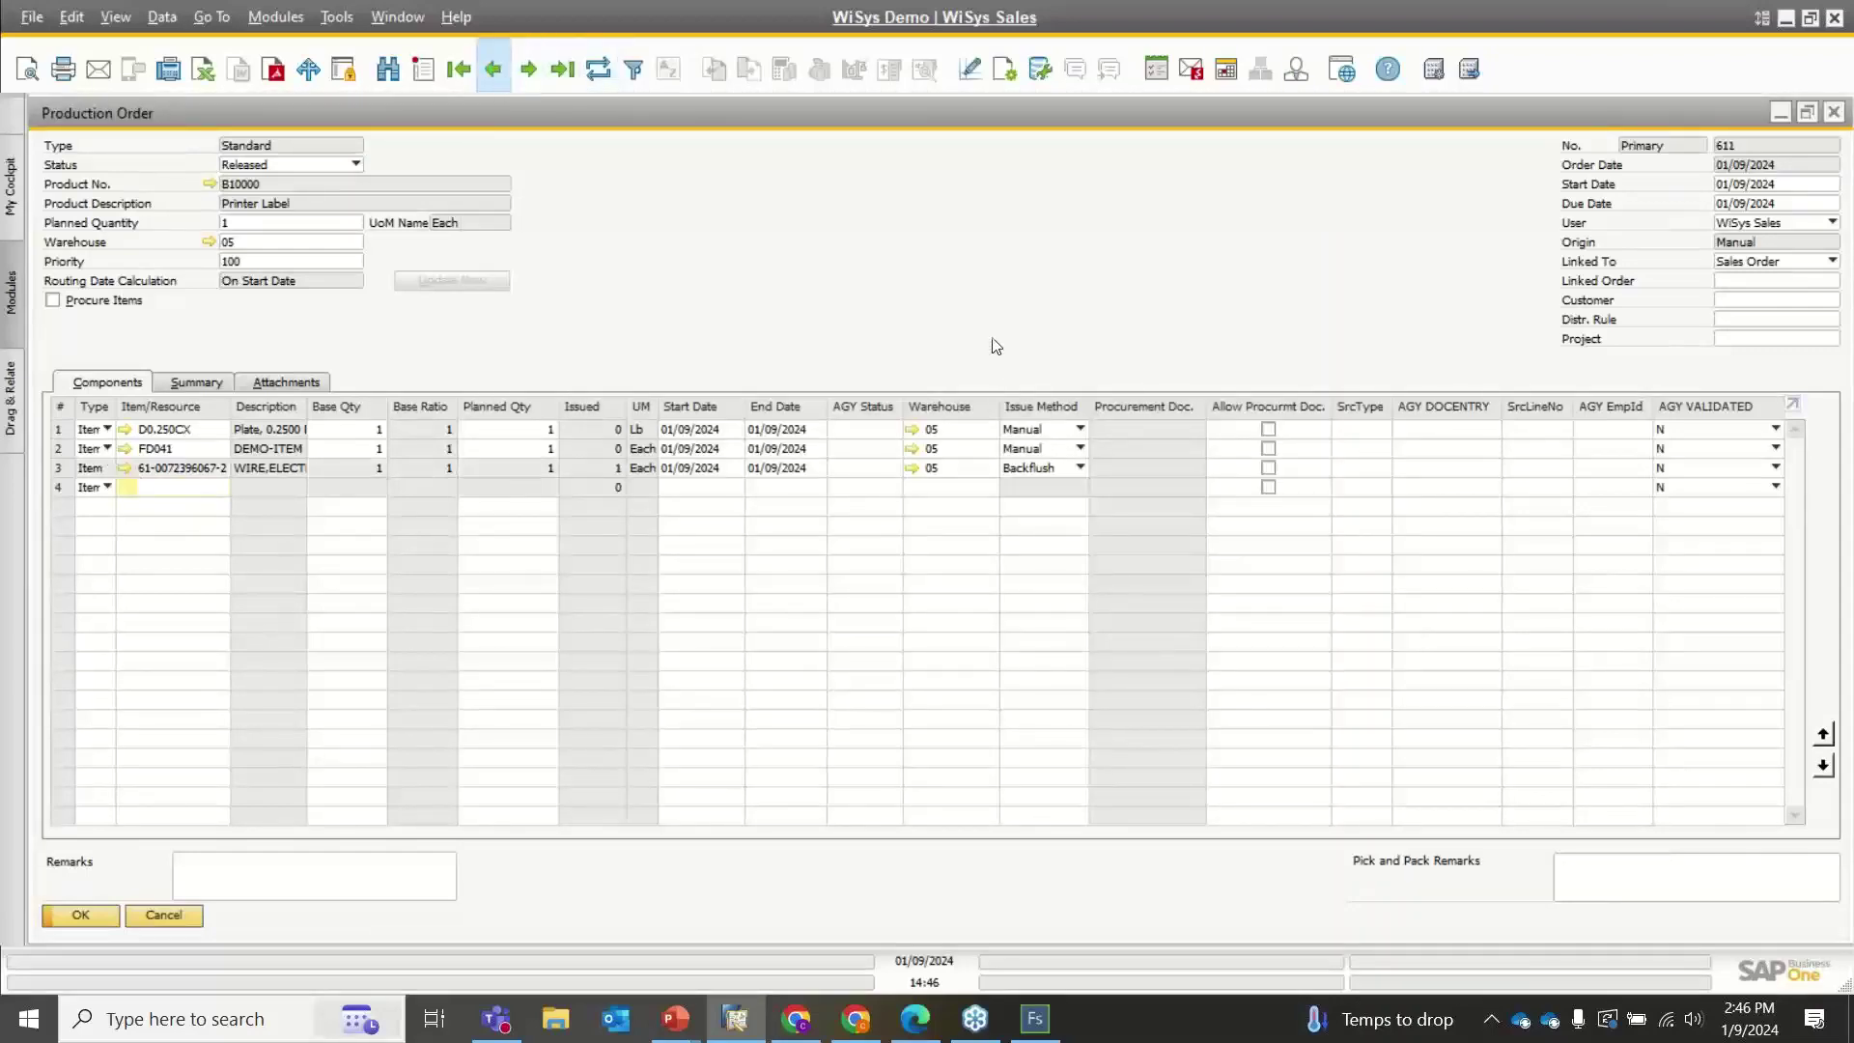
Open the Receipt from Production linked to this production order through its relationship map
right_click(930, 298)
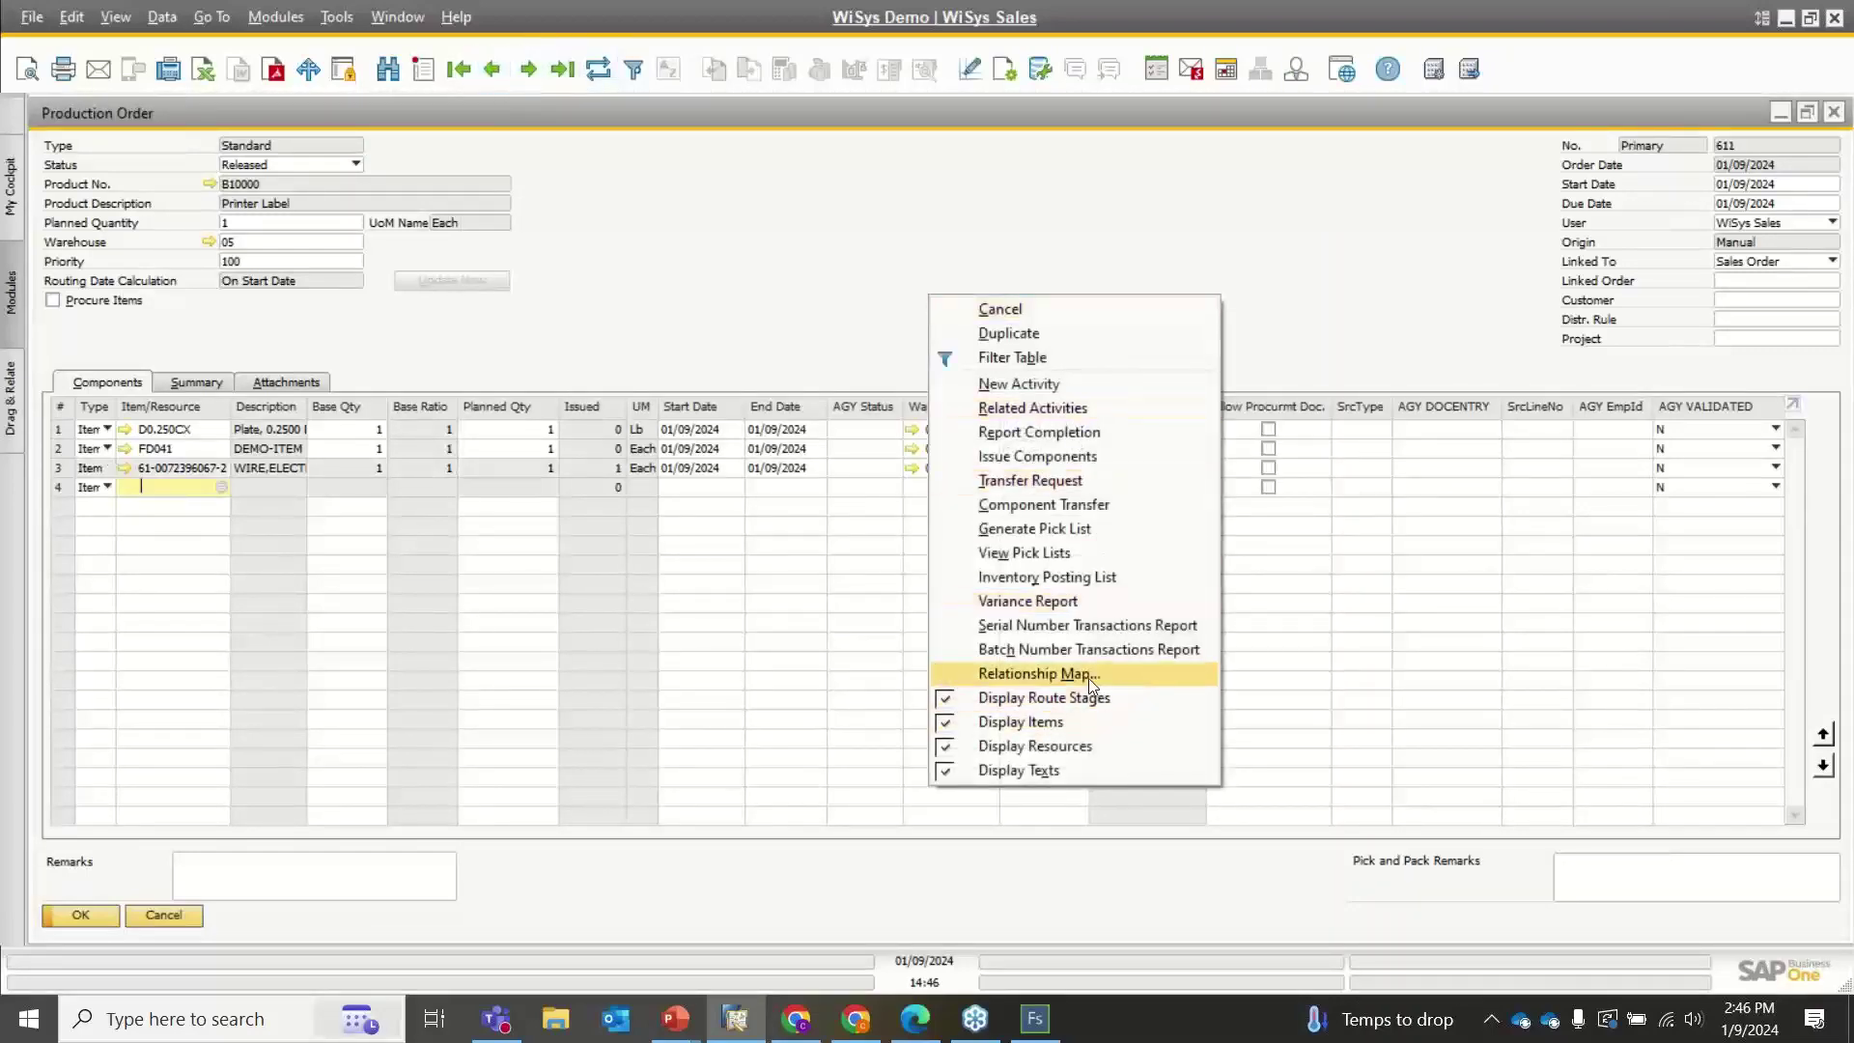
left_click(1088, 676)
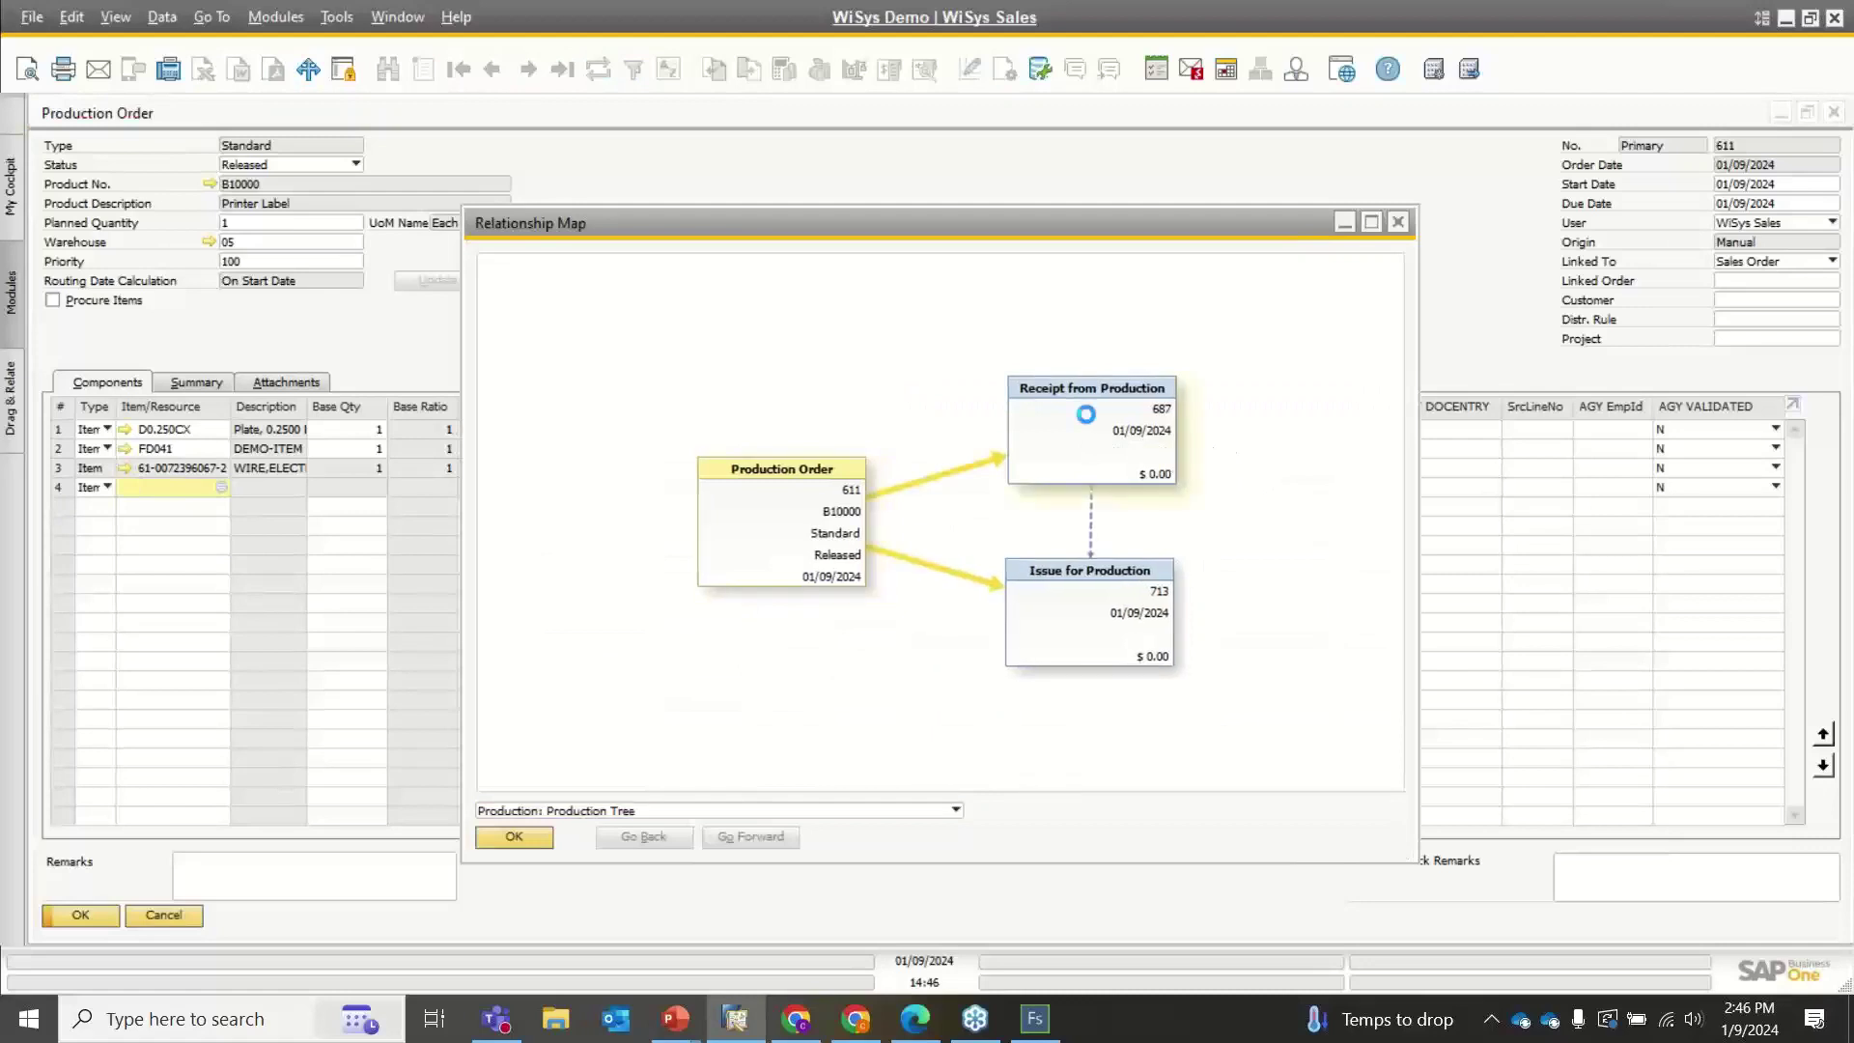
double_click(1085, 414)
Check the Batch Number Transactions Report of the Receipt from Production, and close the report and the receipt
right_click(1081, 398)
left_click(1190, 513)
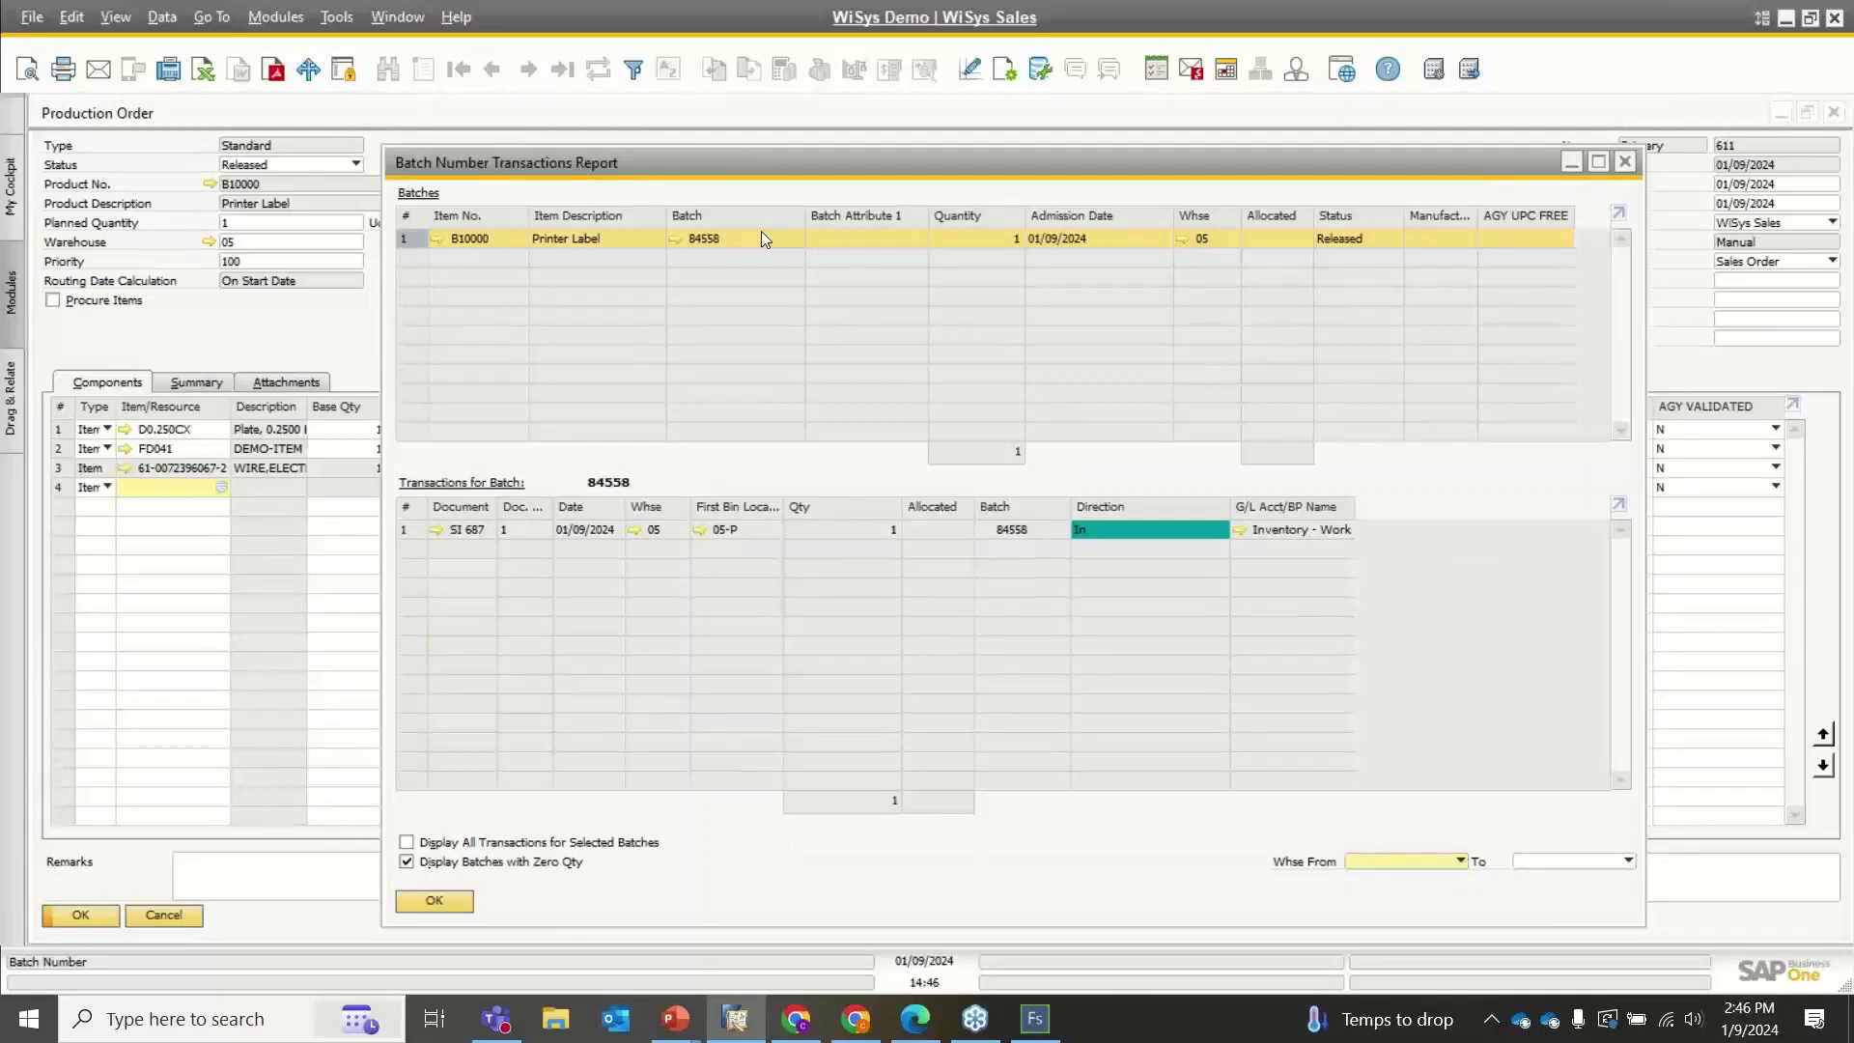
left_click(1625, 164)
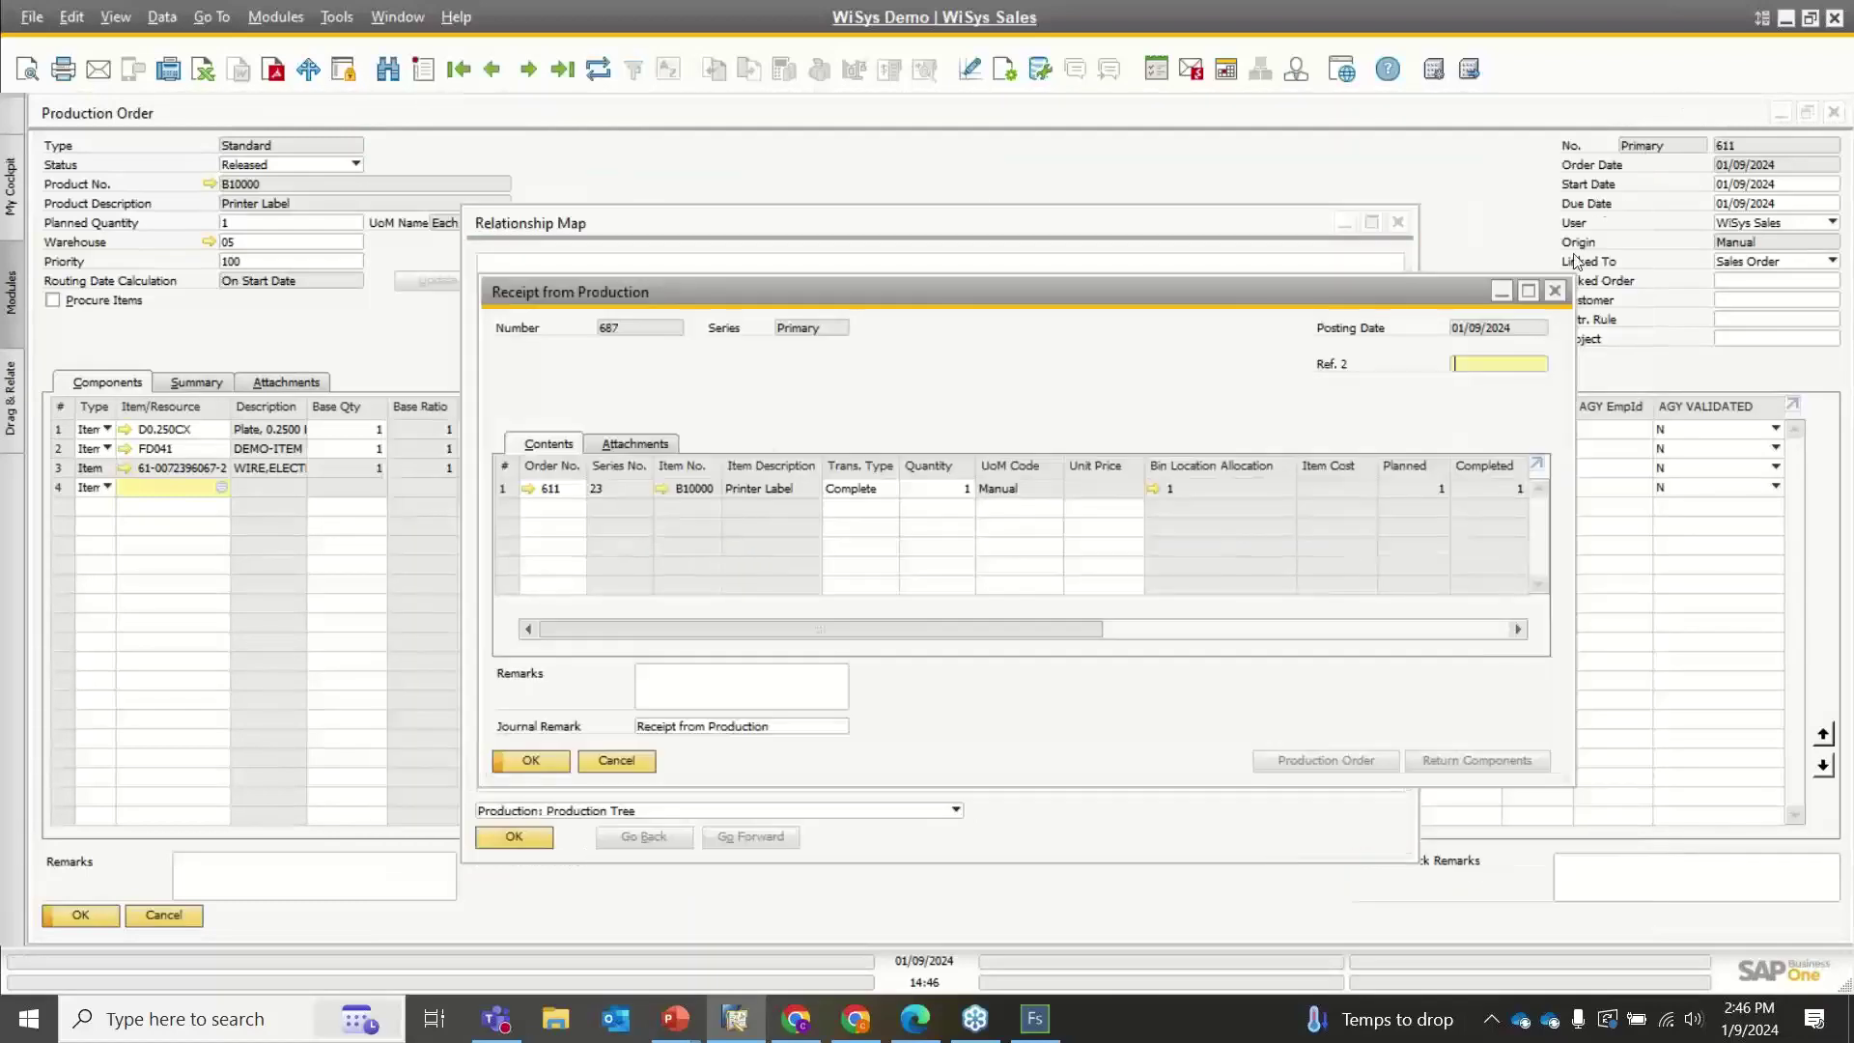
key("Escape")
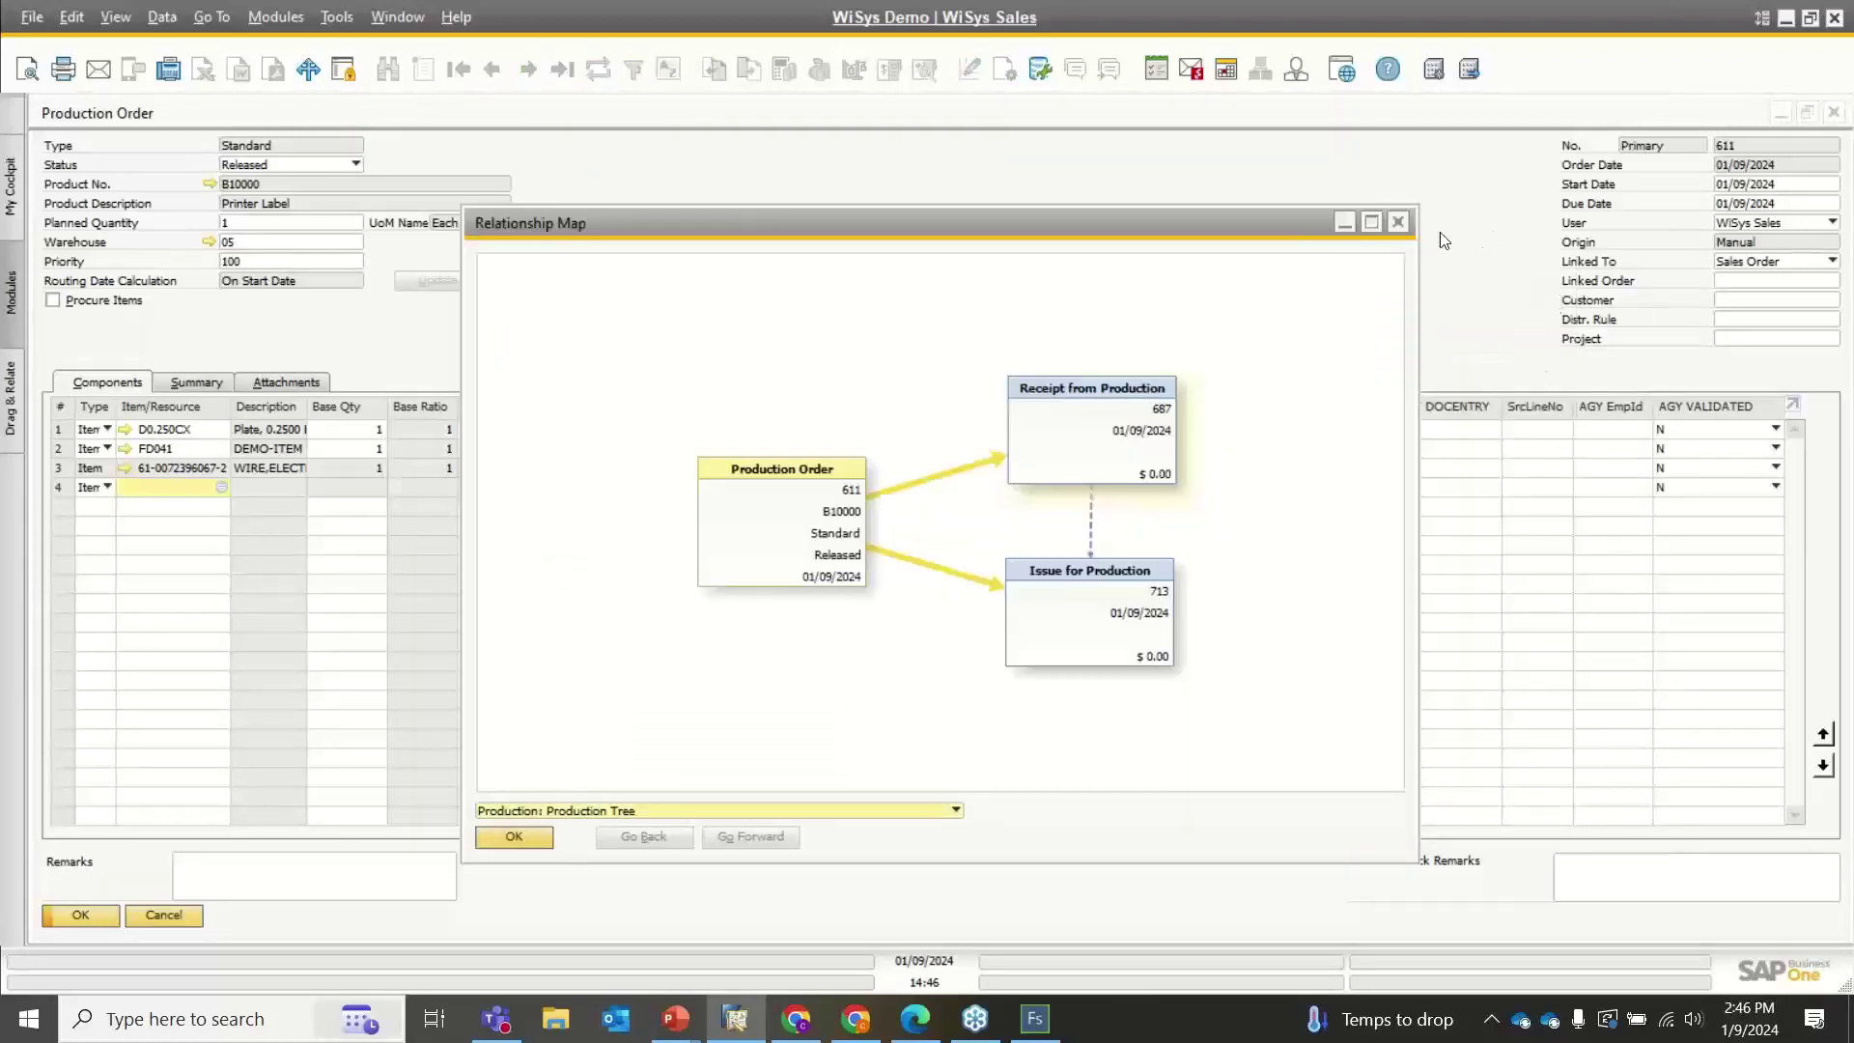
Close the relationship map, advance to the next production order, and minimize the Production Order window
left_click(1399, 223)
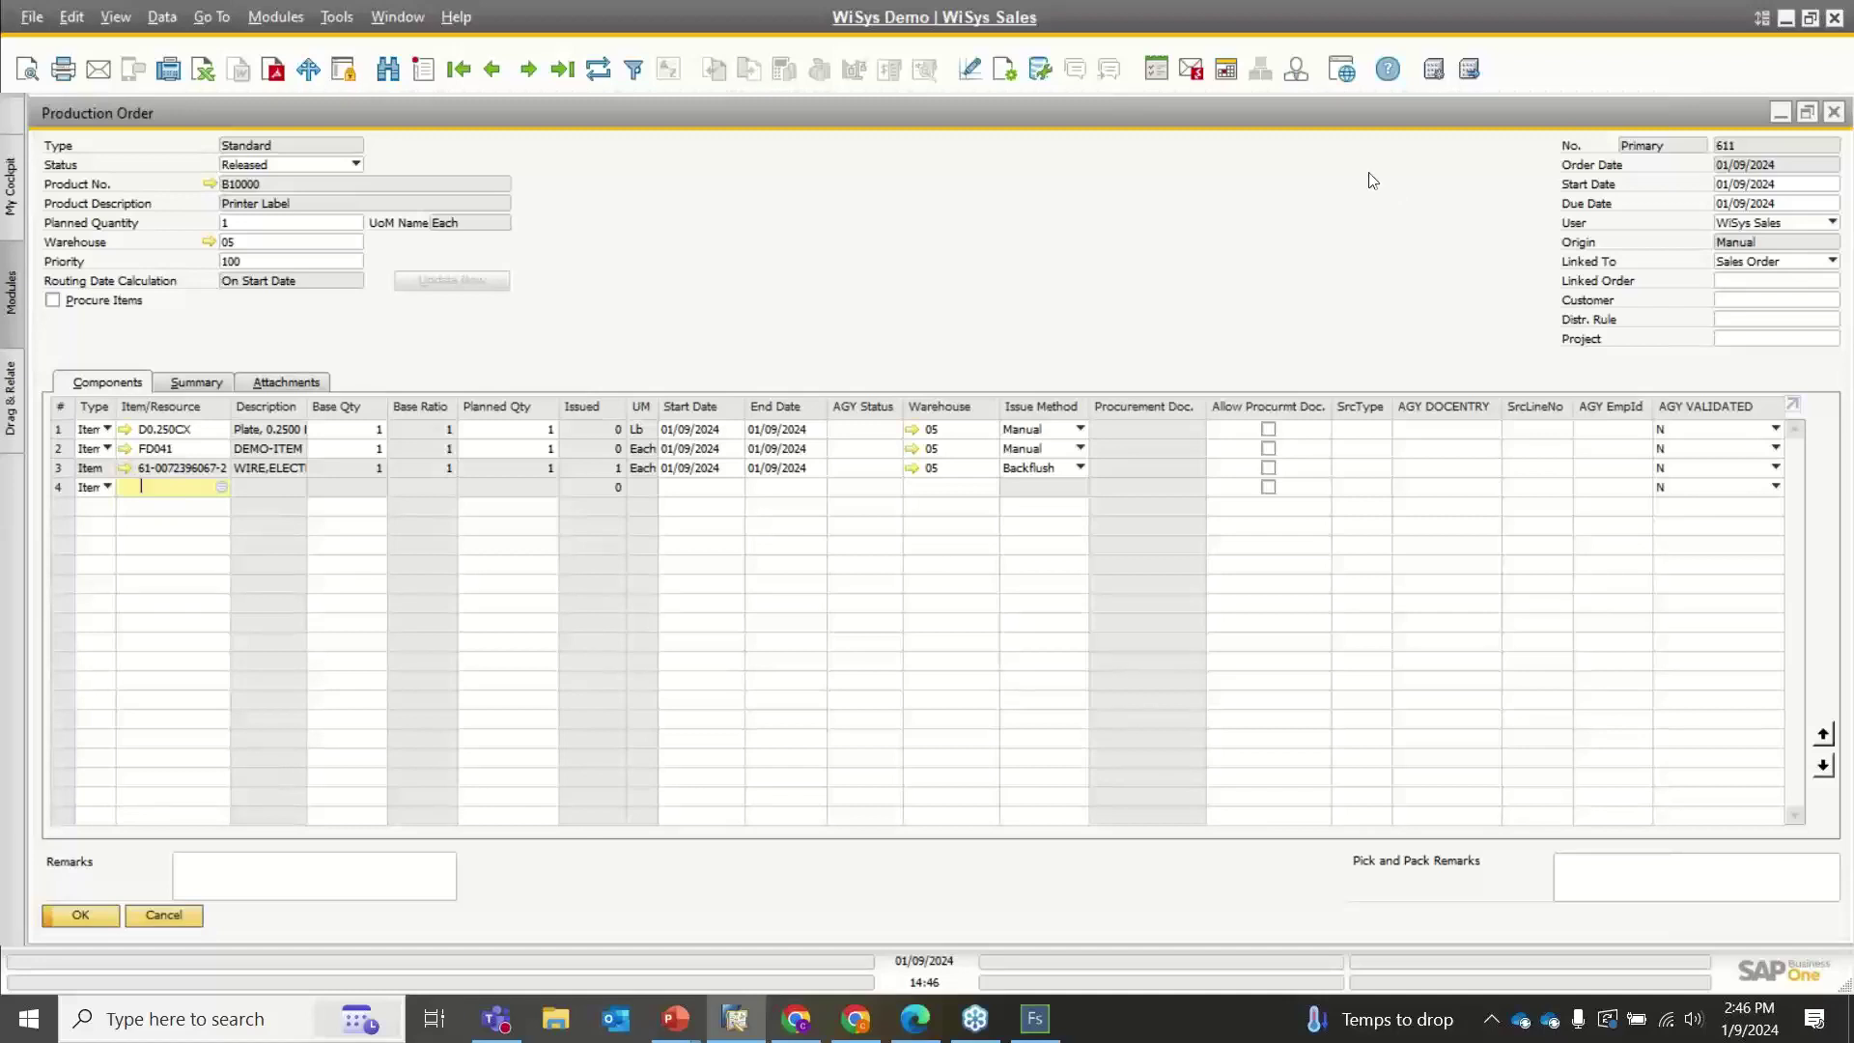
left_click(526, 67)
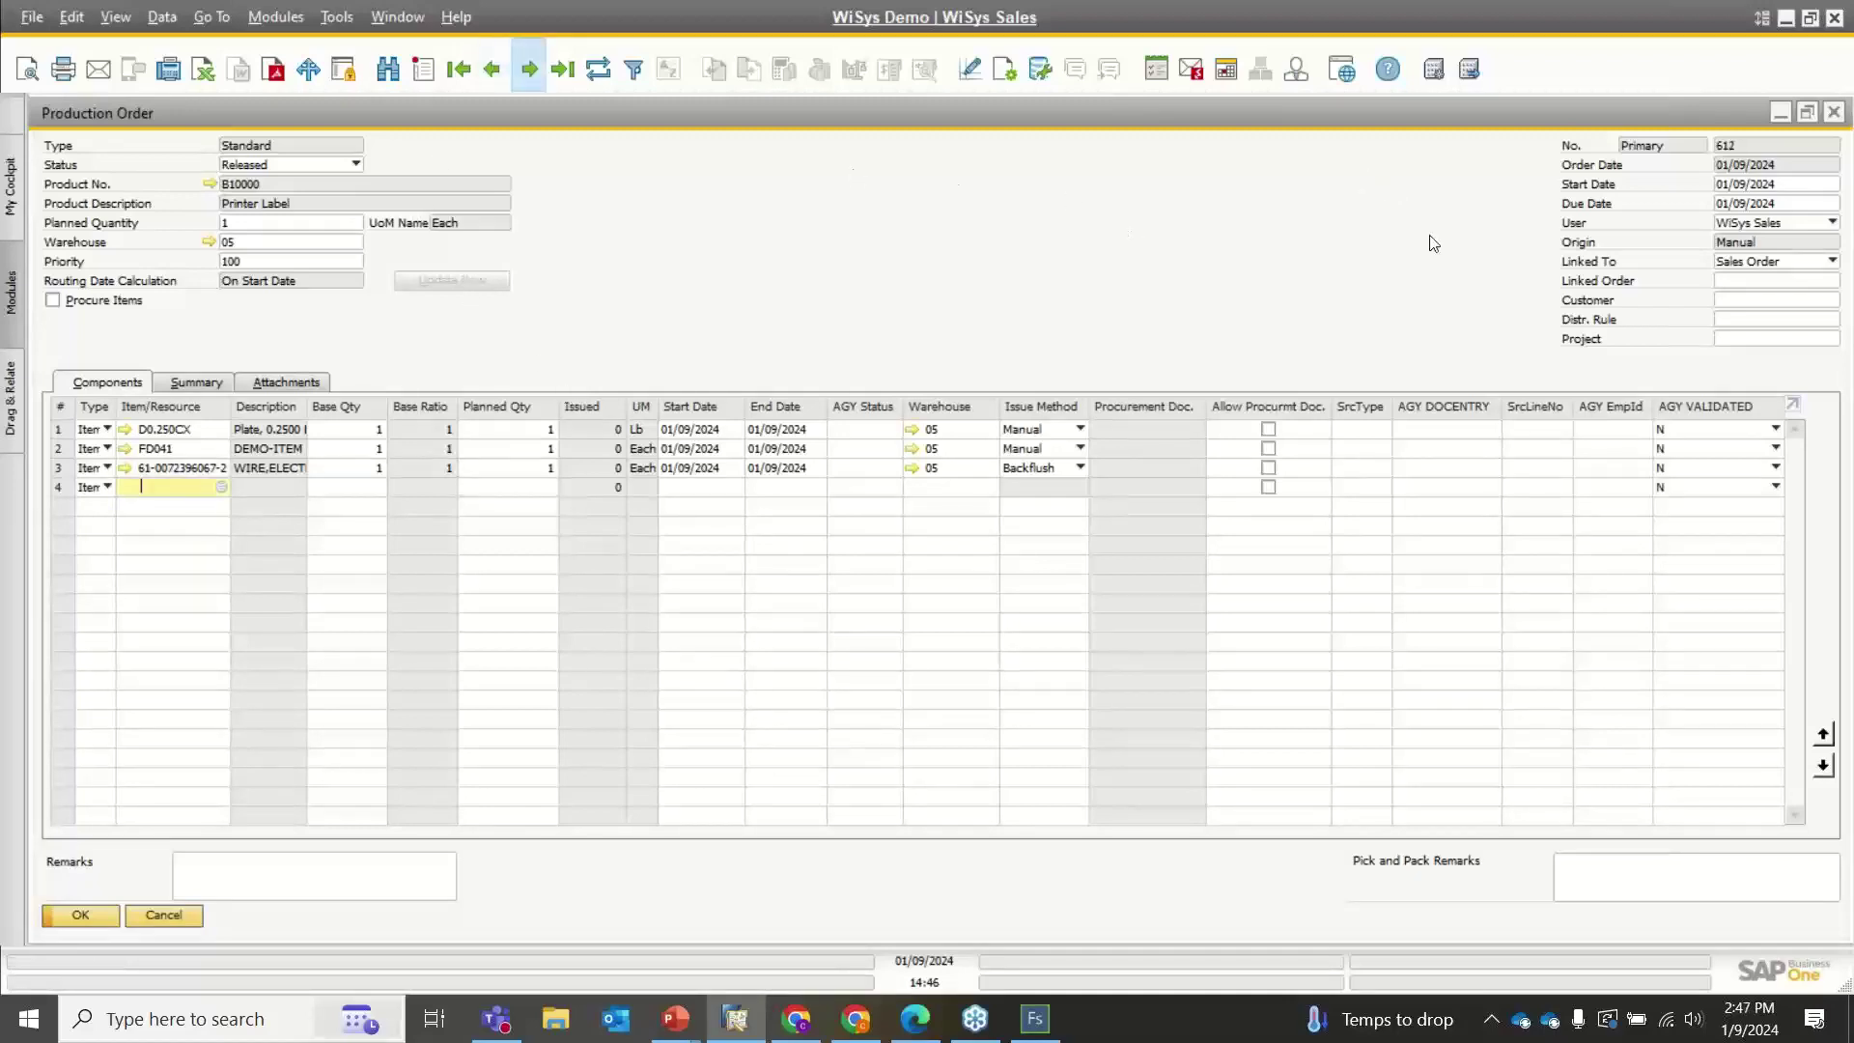
left_click(1779, 112)
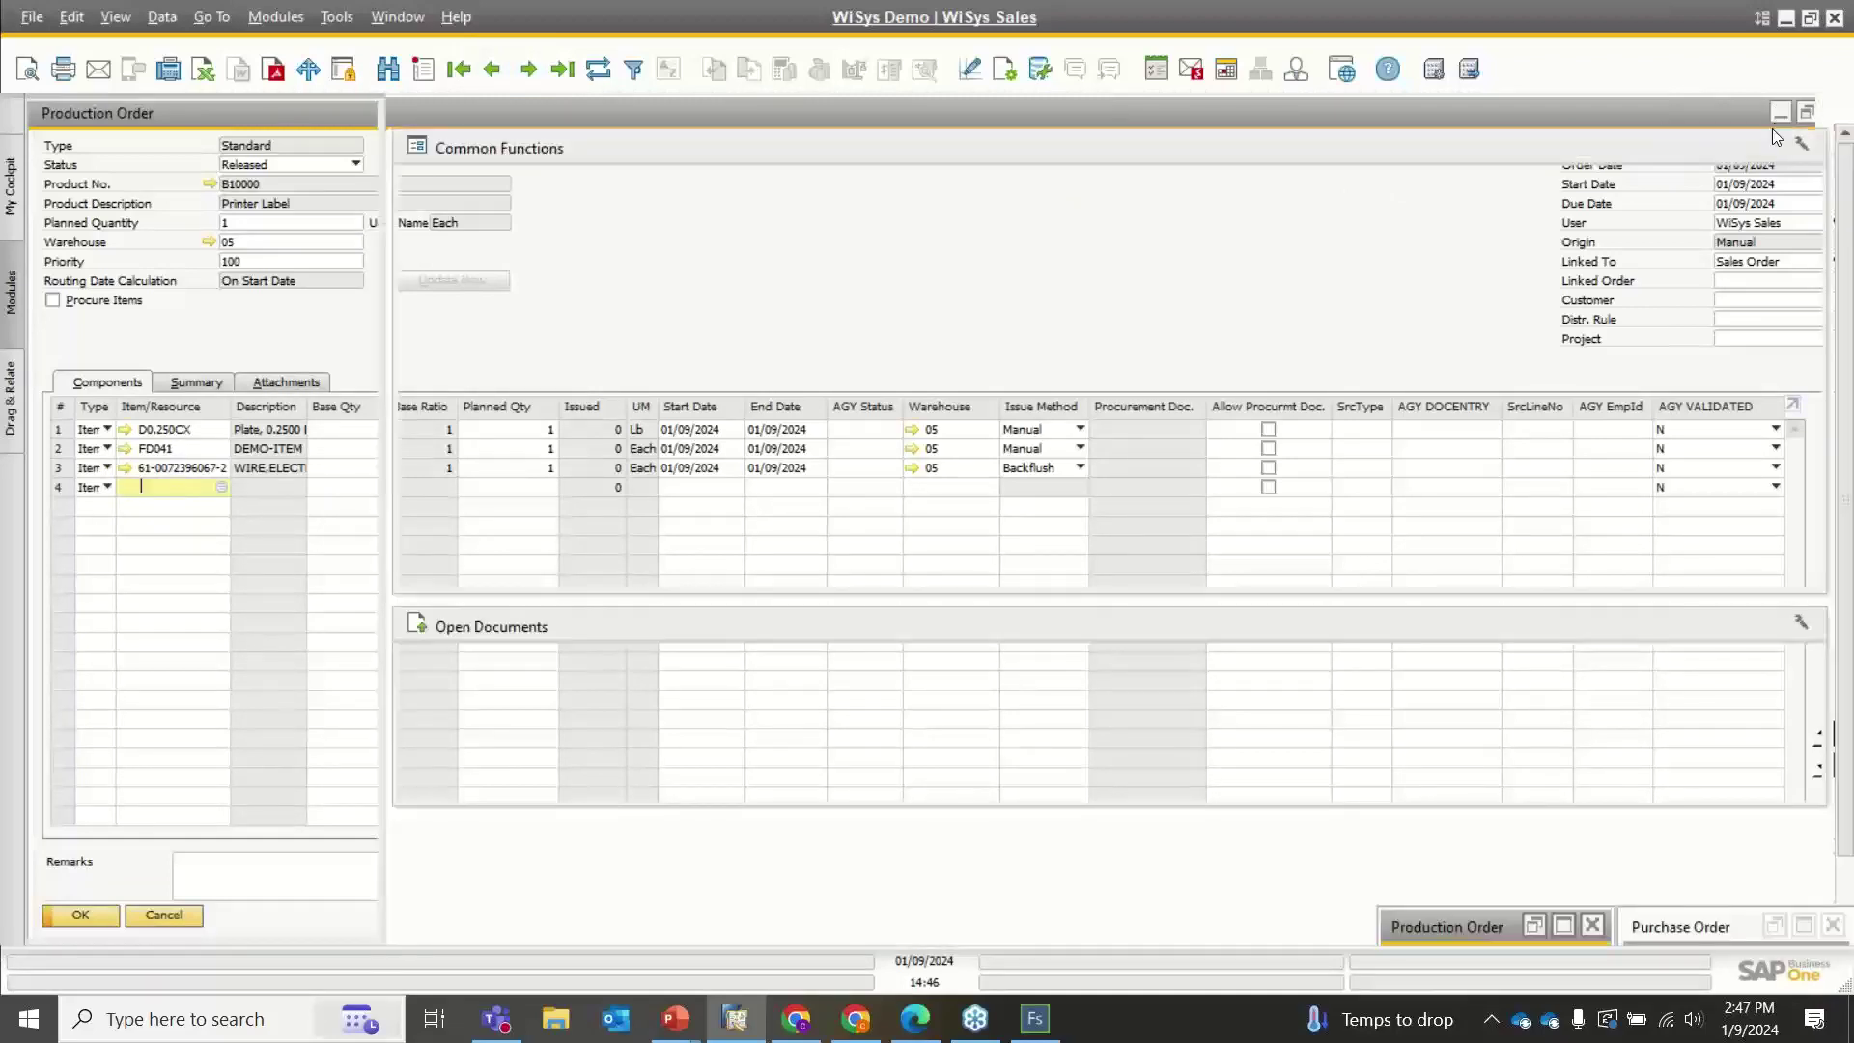
Restore the Purchase Order window, advance to the next purchase order, and minimize the window again
left_click(1812, 925)
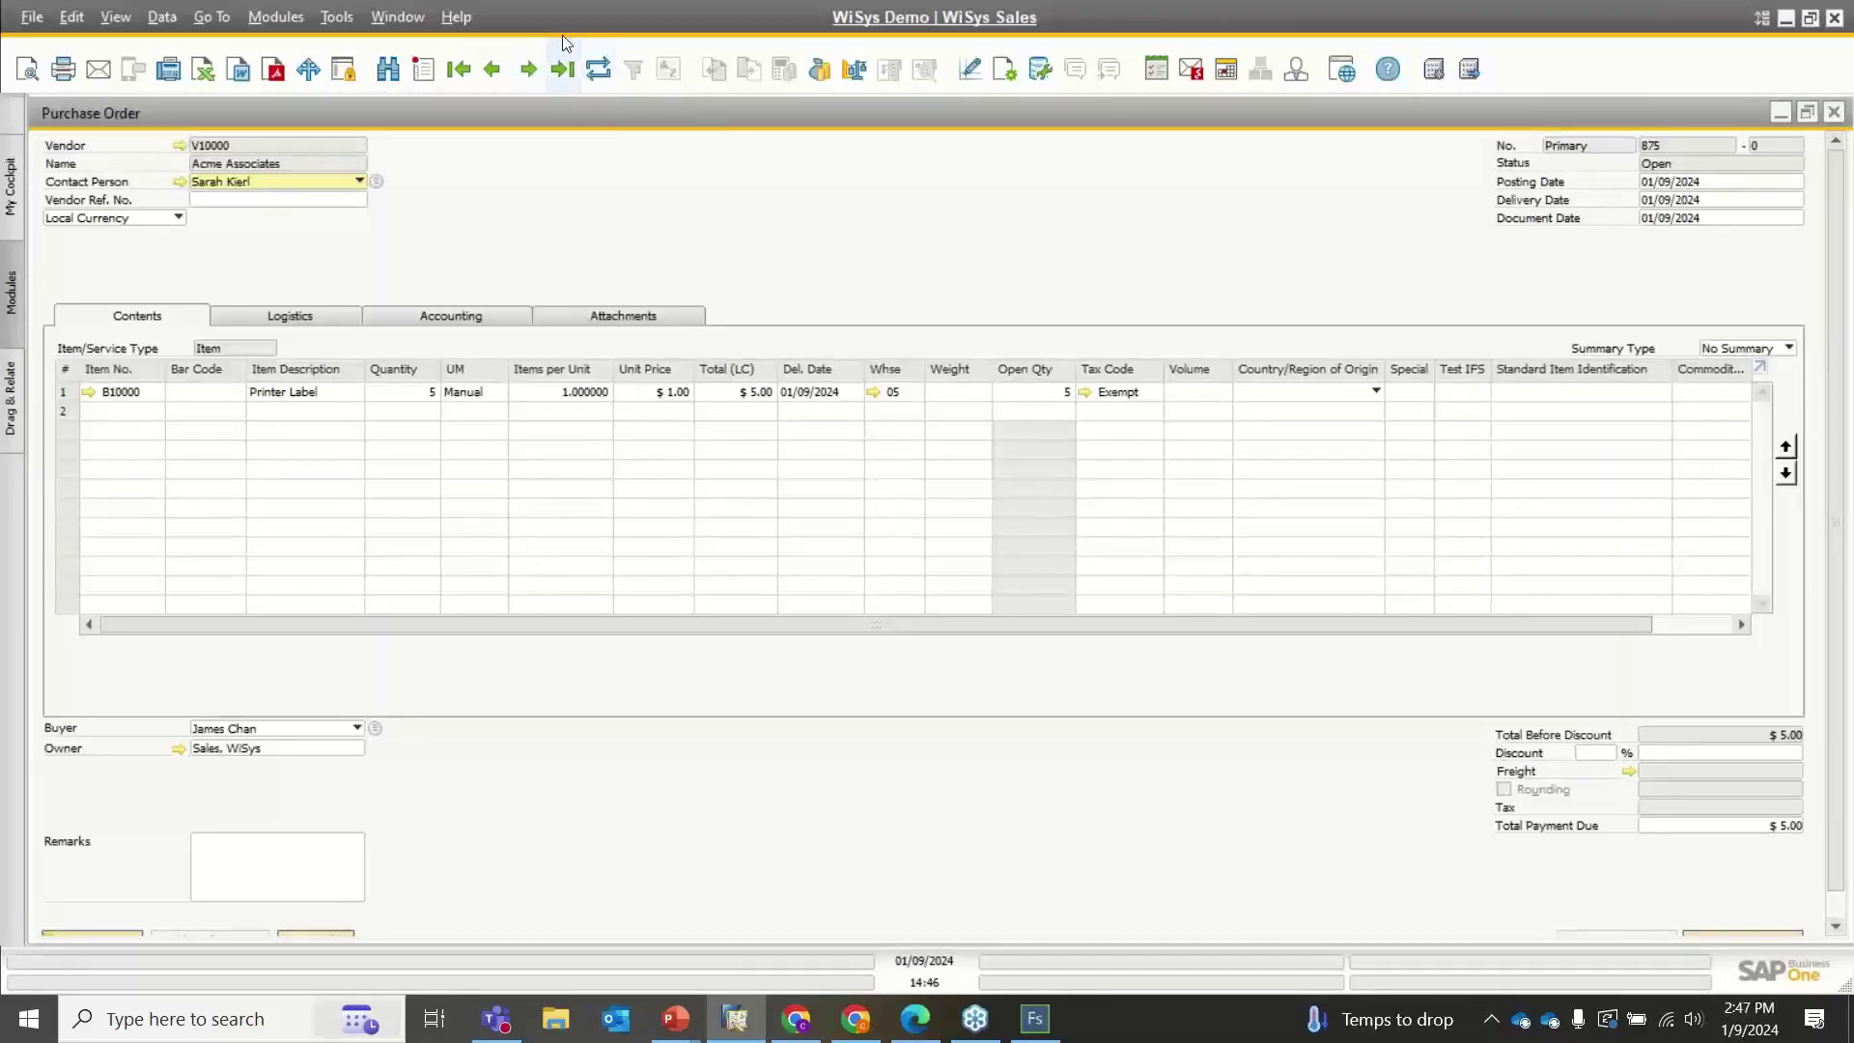
left_click(527, 68)
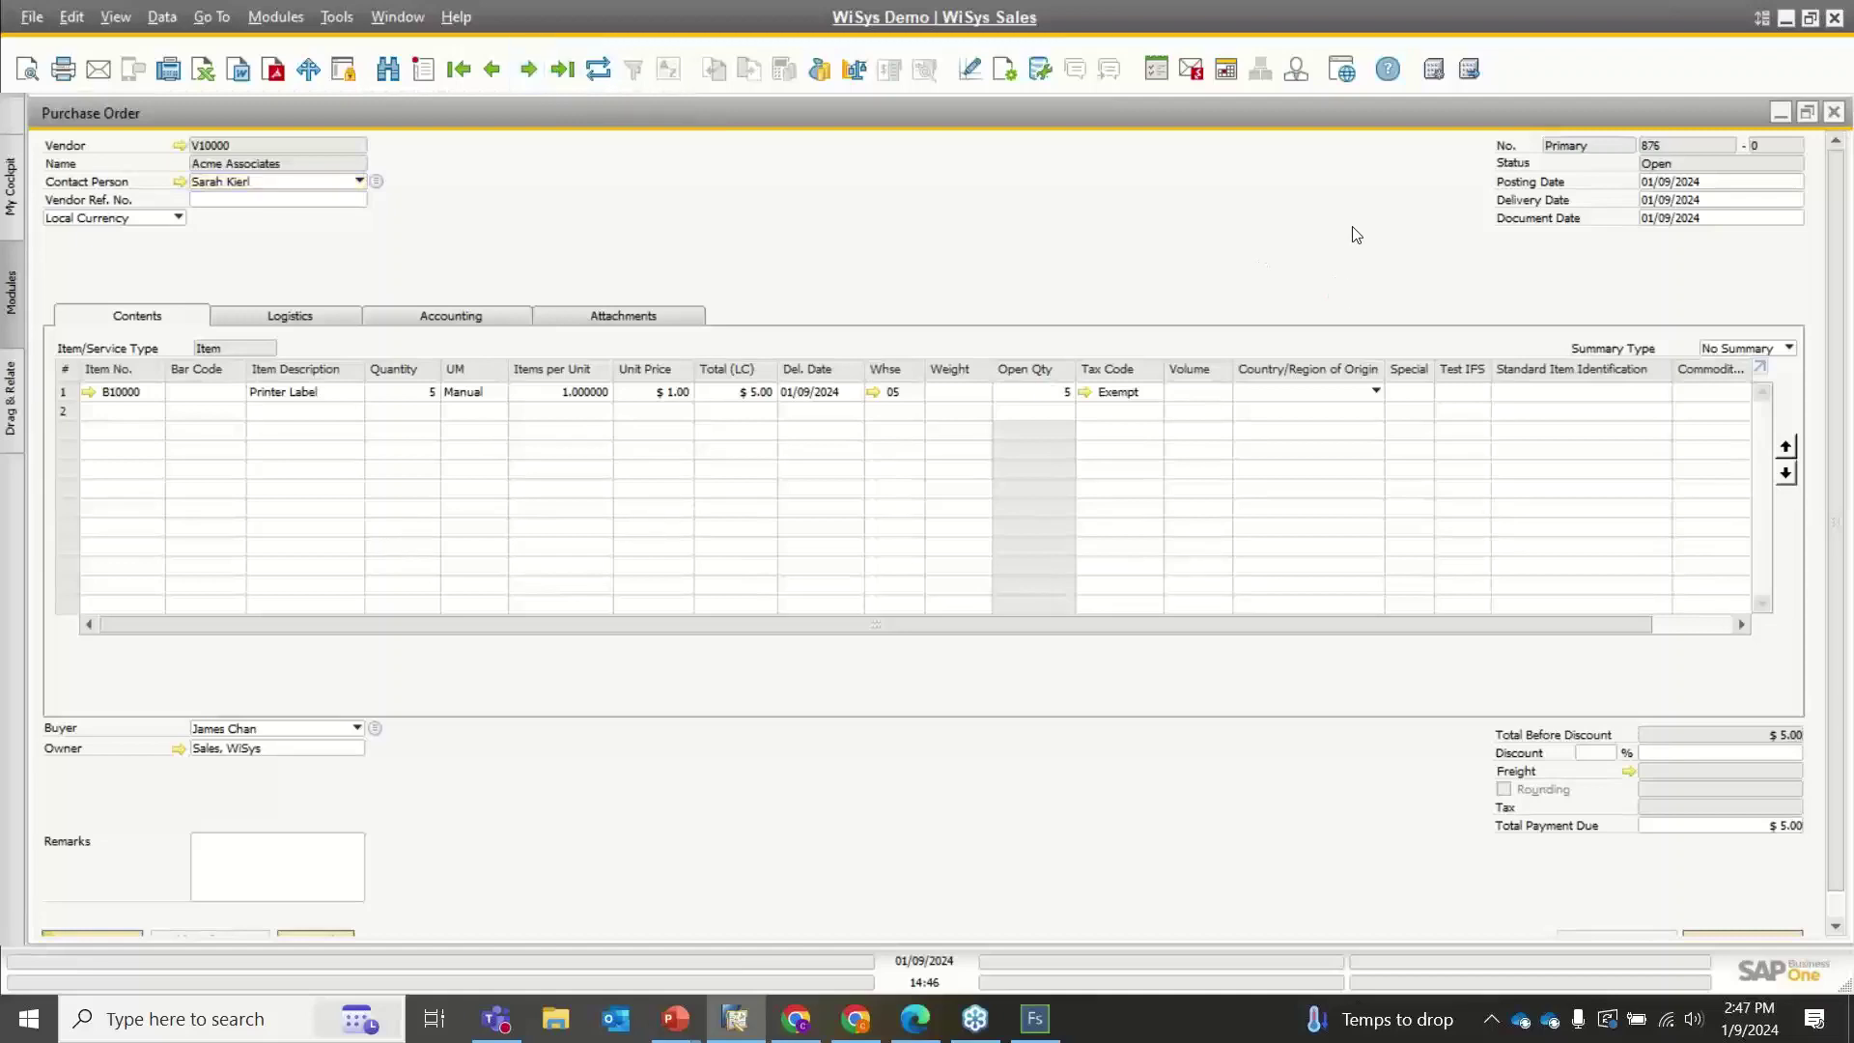
left_click(1804, 118)
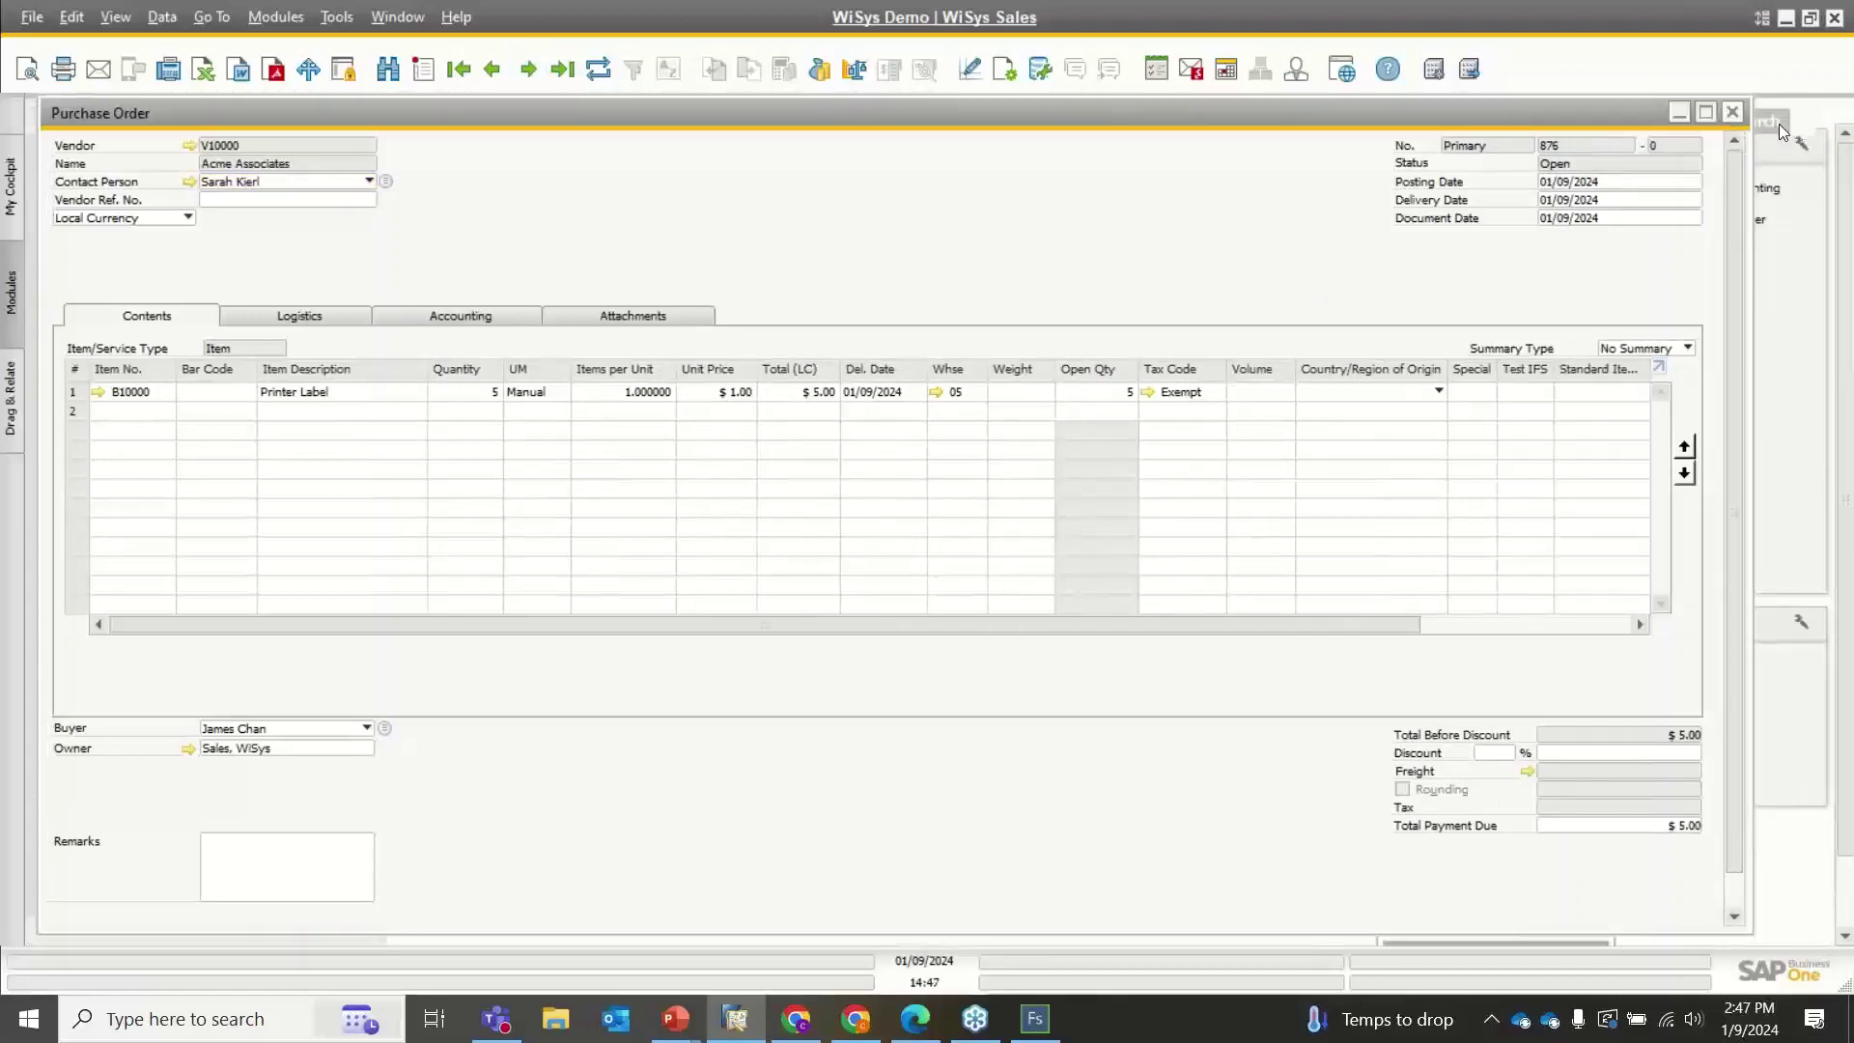
left_click(1686, 112)
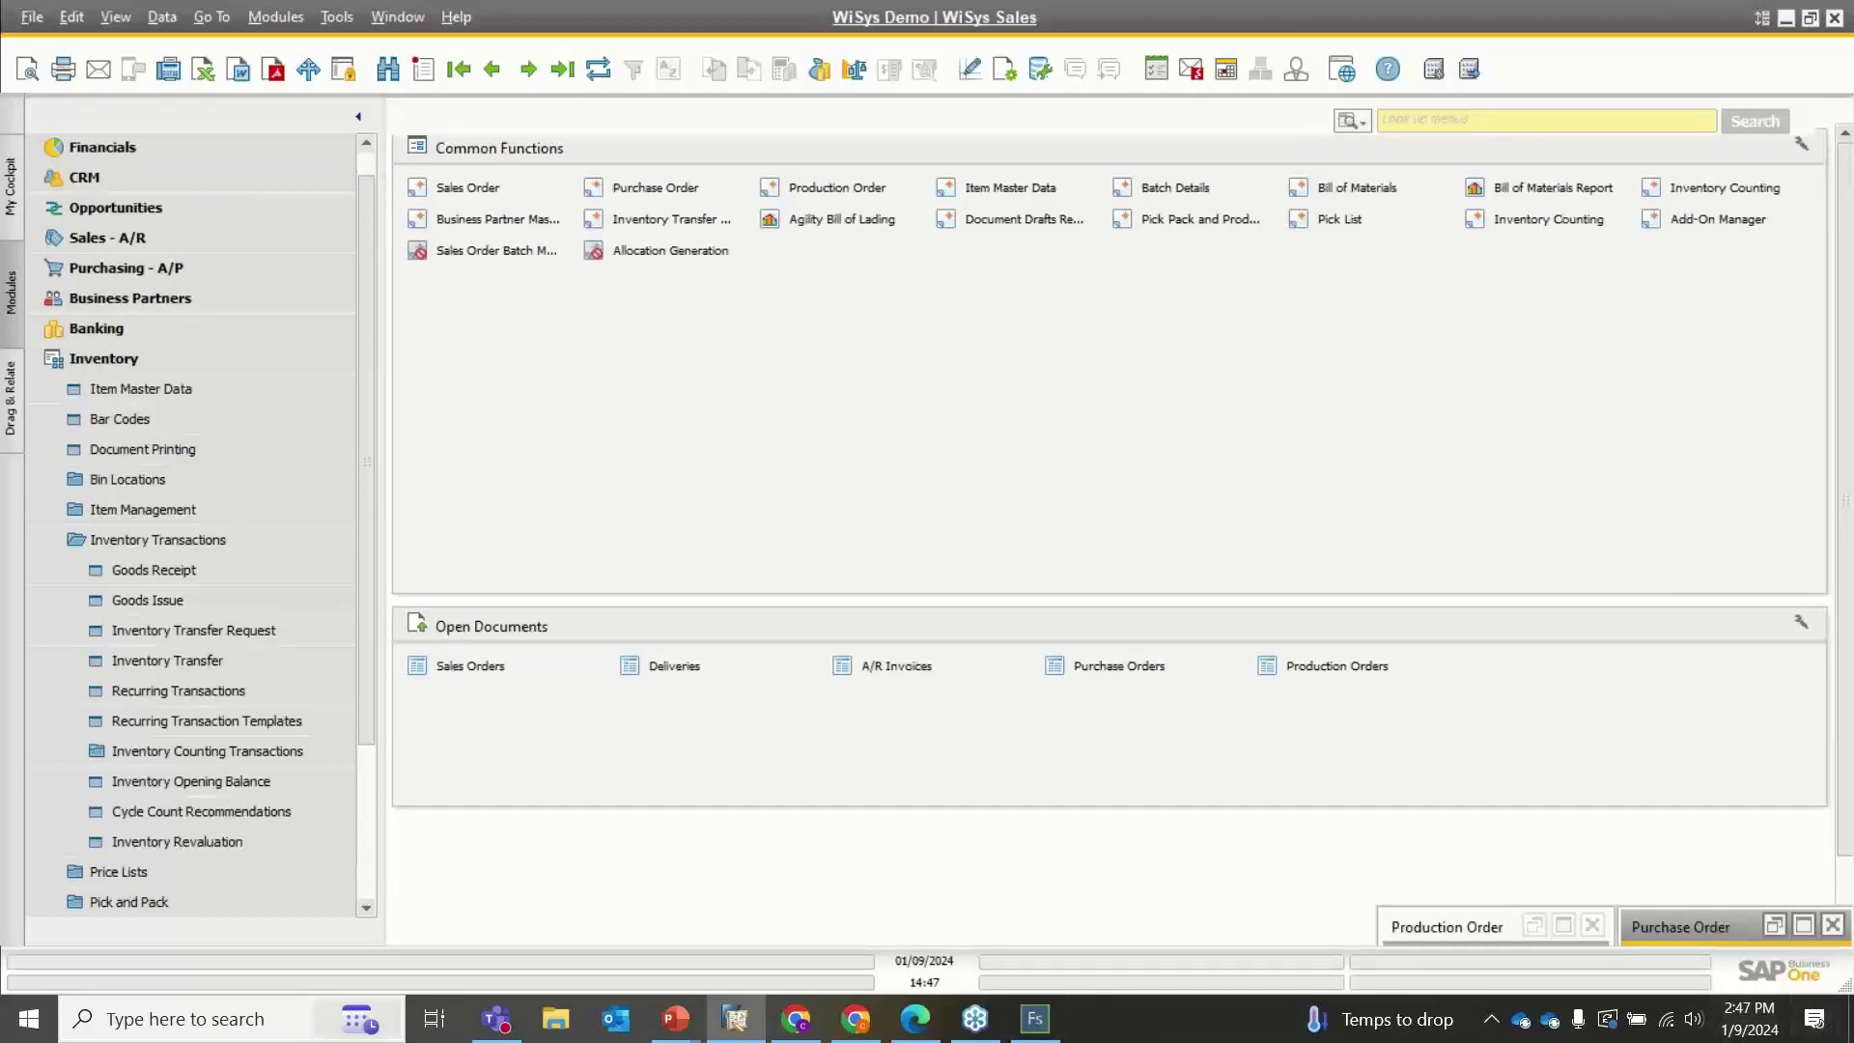
Launch Wisys Agility Explorer from the desktop and open the Serial Batch Numbers setup in its WMS options
left_click(1848, 1028)
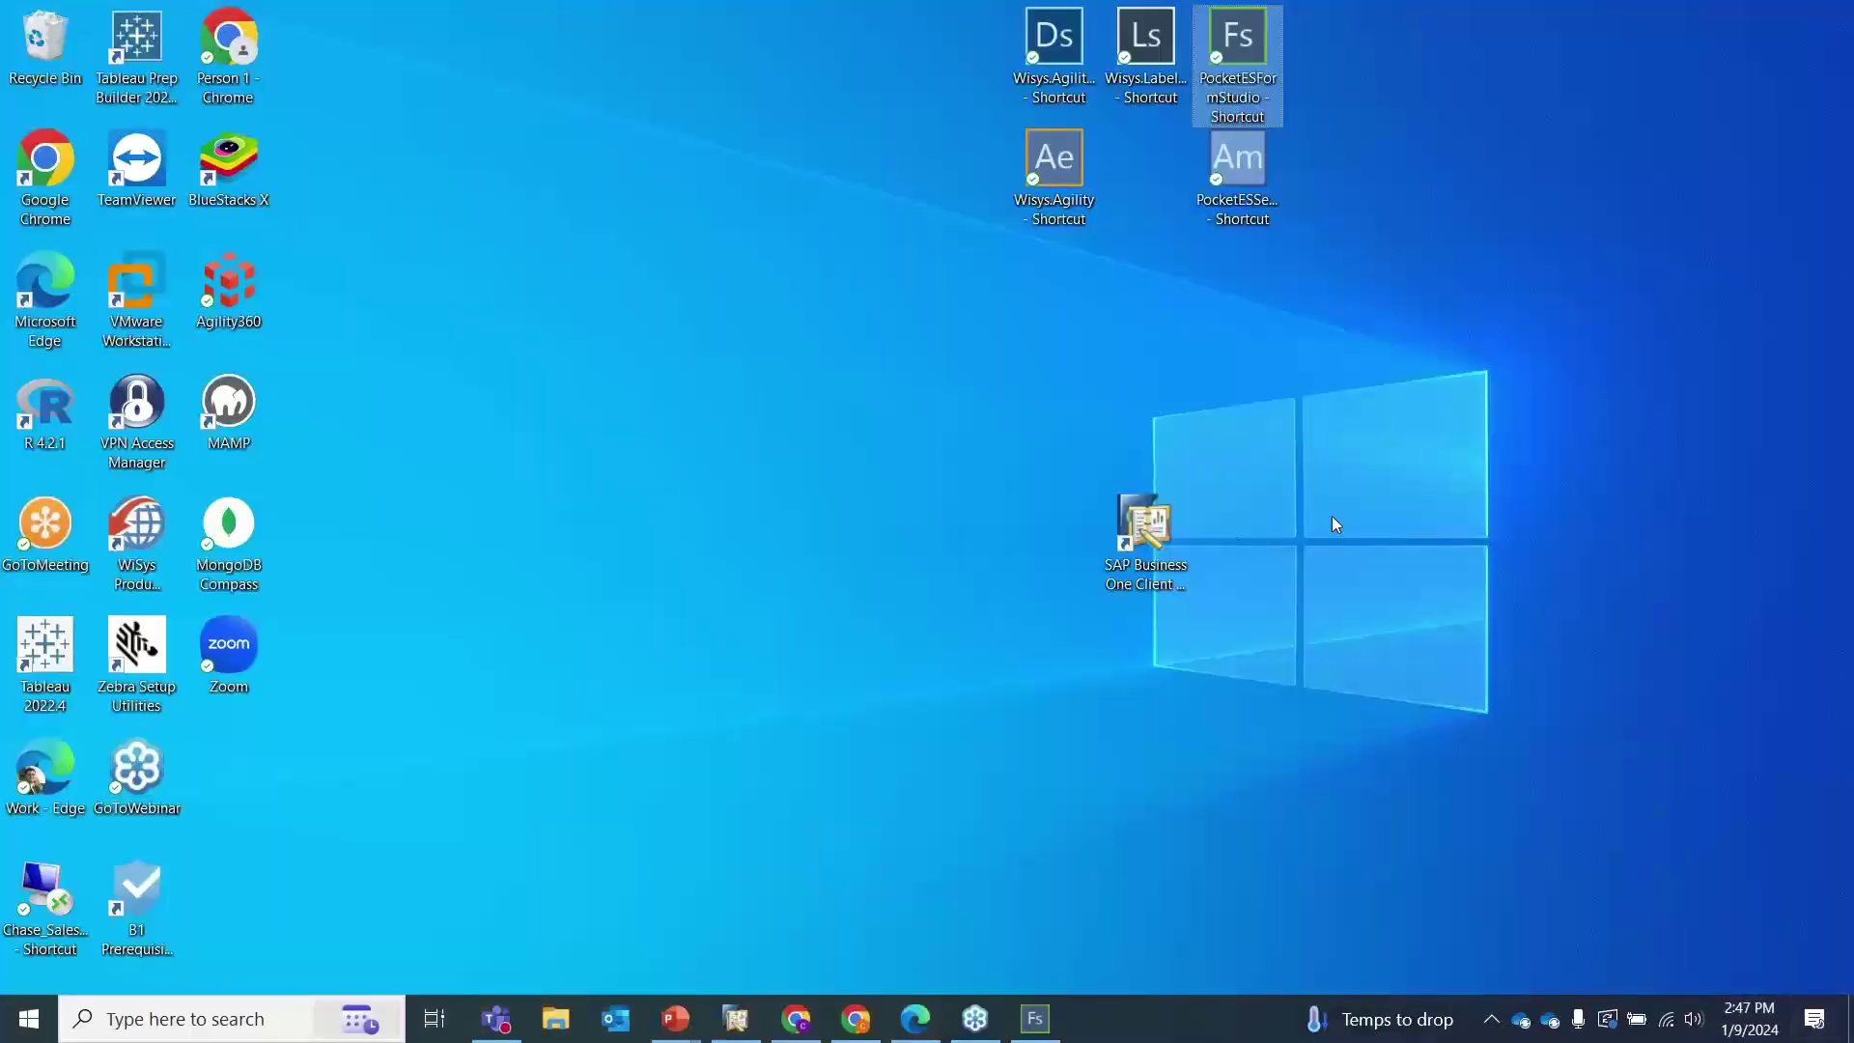
left_click(1068, 181)
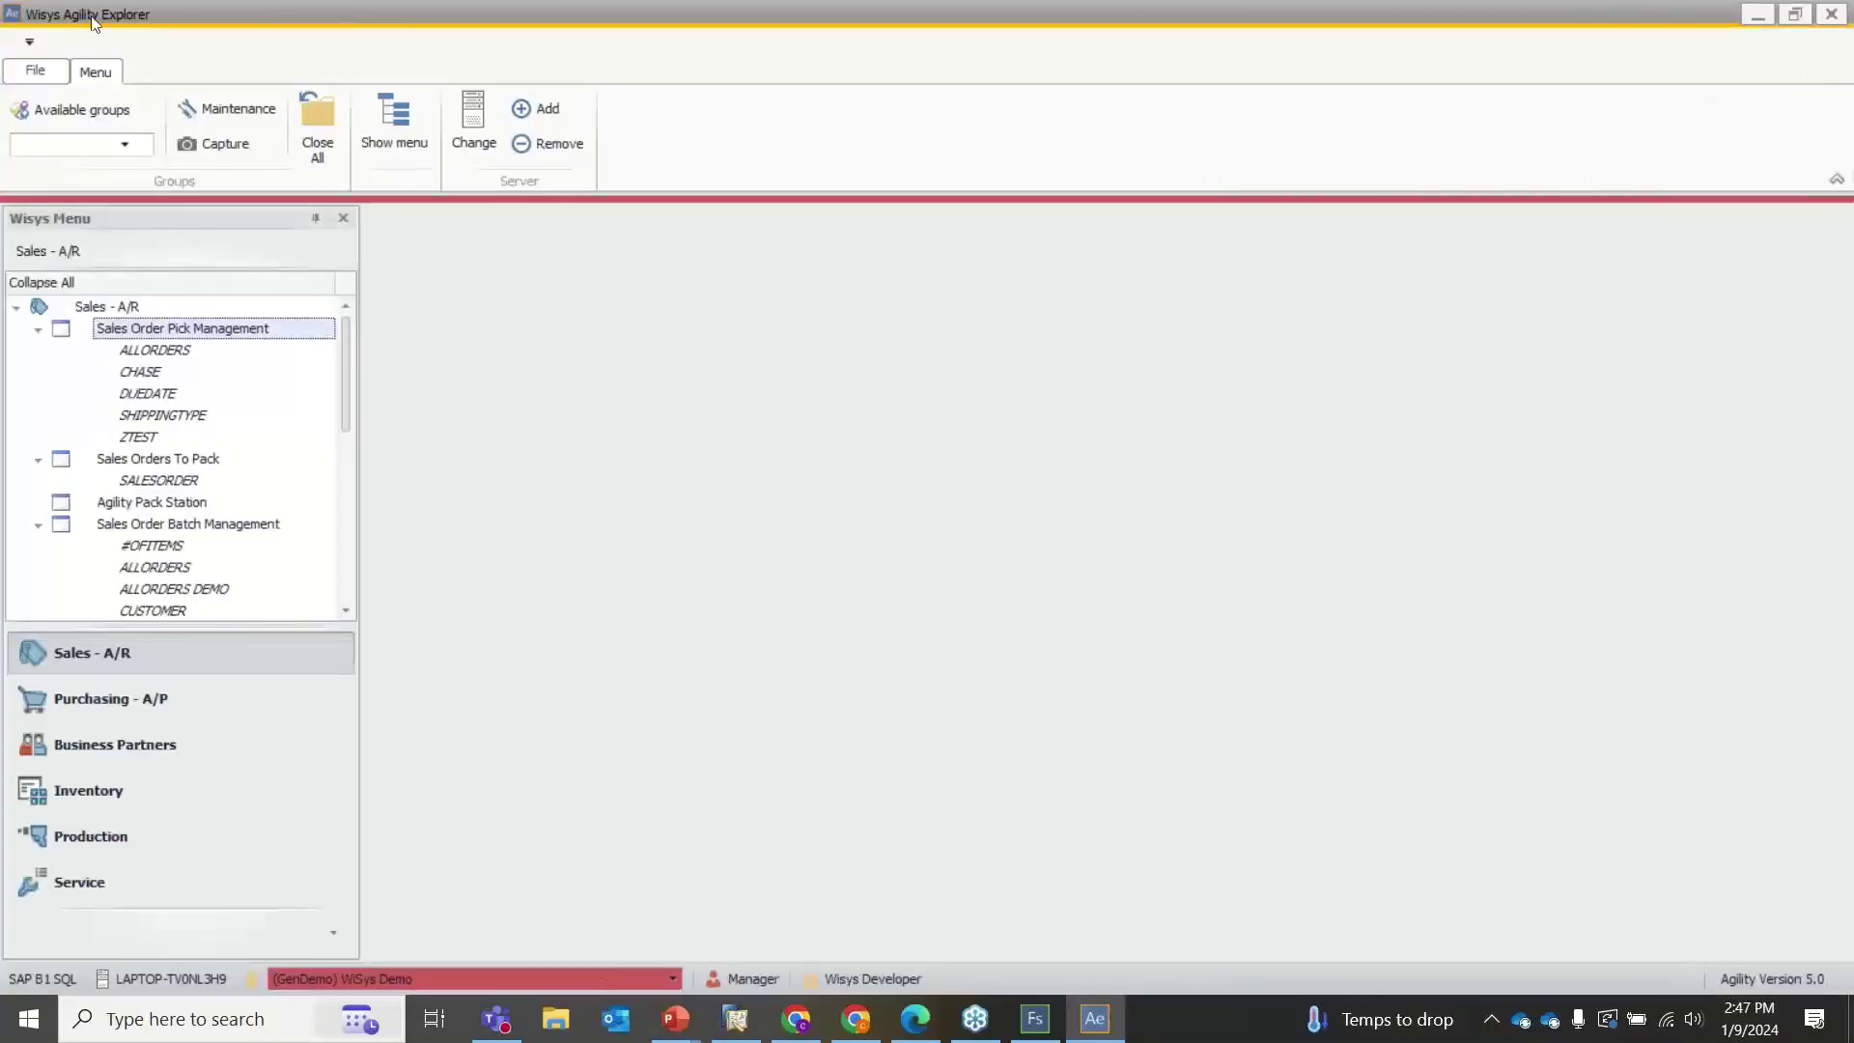
left_click(32, 73)
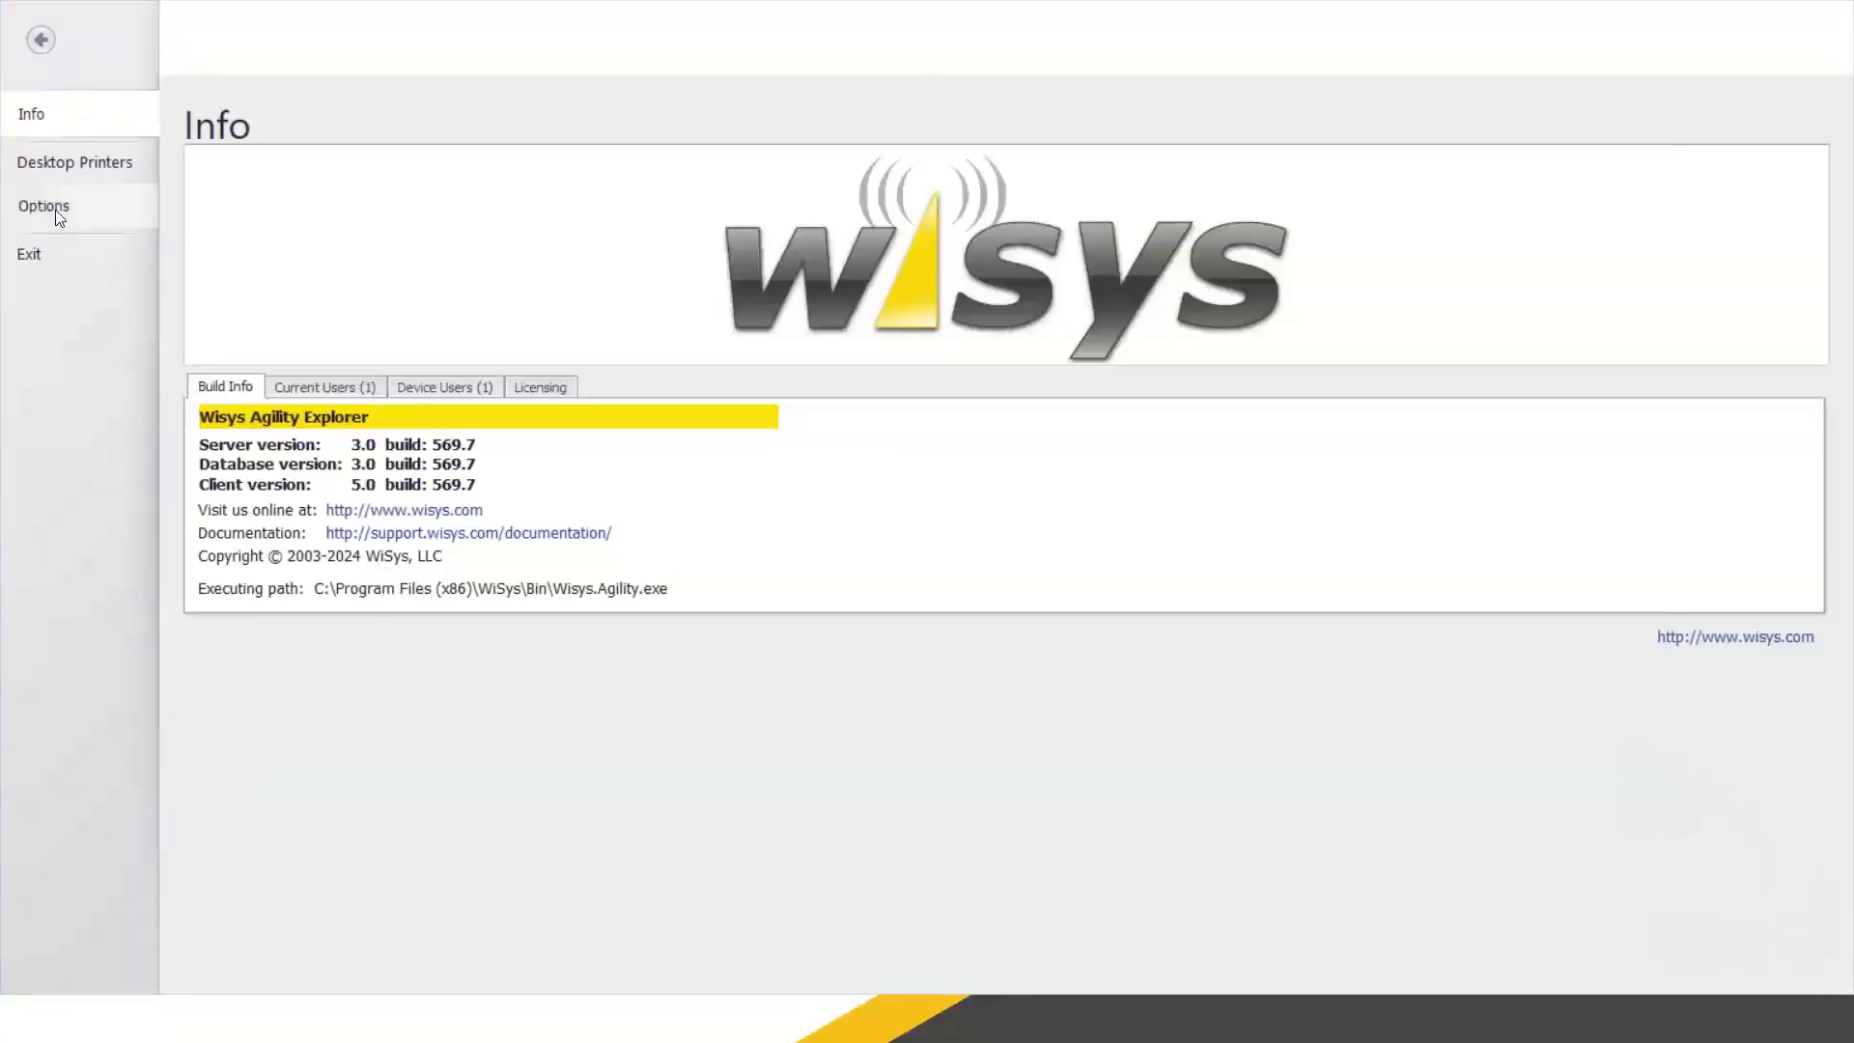
left_click(58, 215)
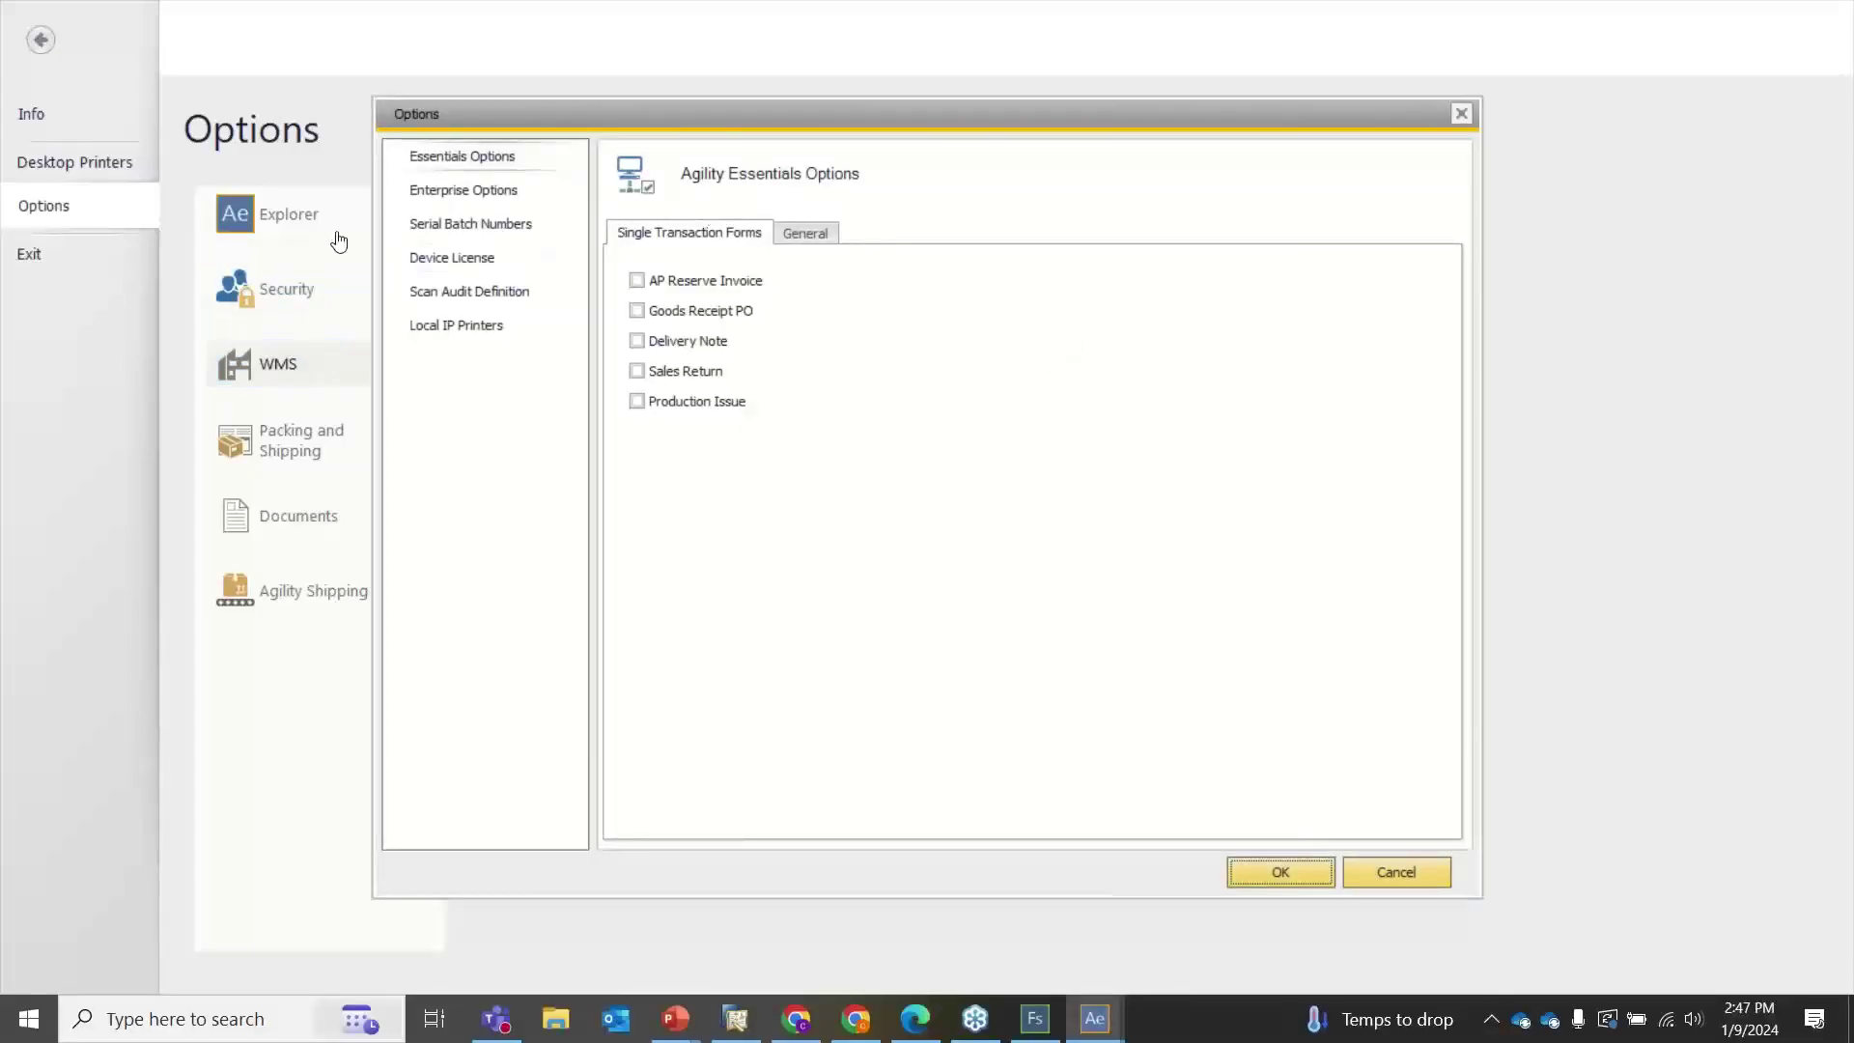
left_click(494, 225)
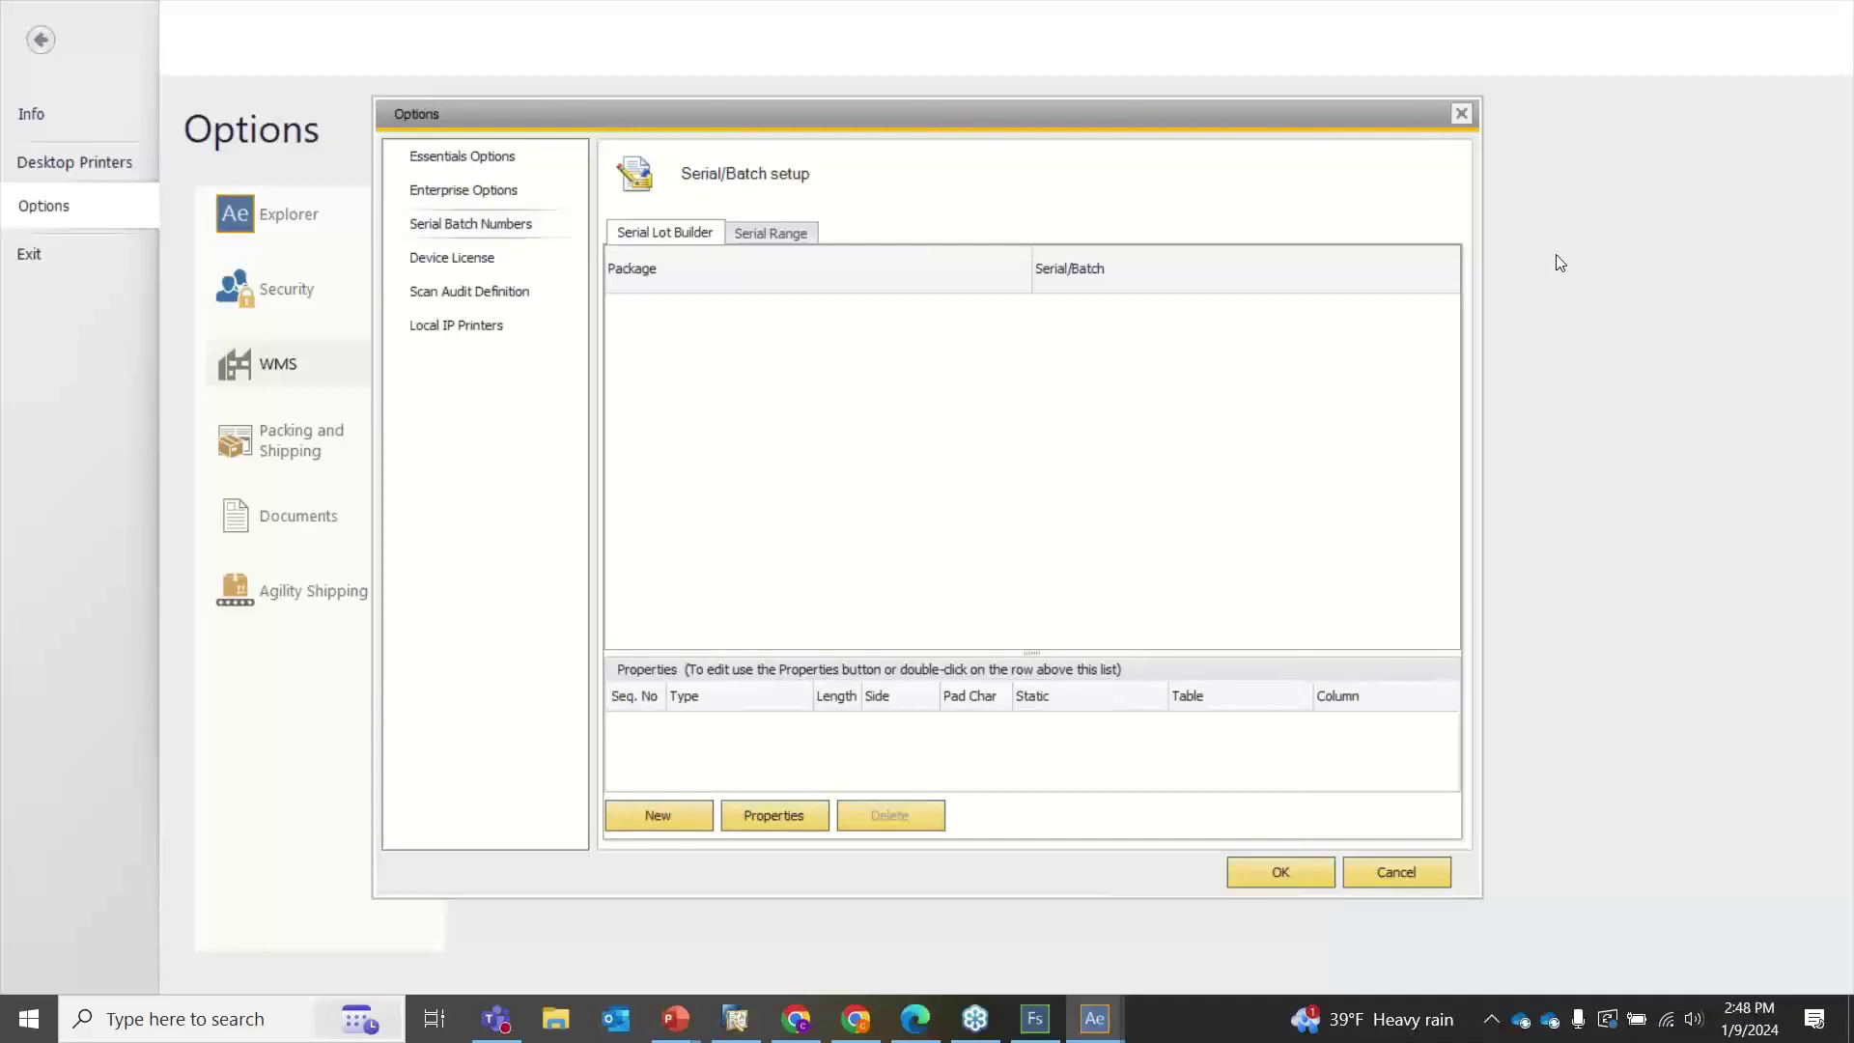
Start a new serial/batch definition for the Production package with Batch numbering, and add its first segment
left_click(645, 819)
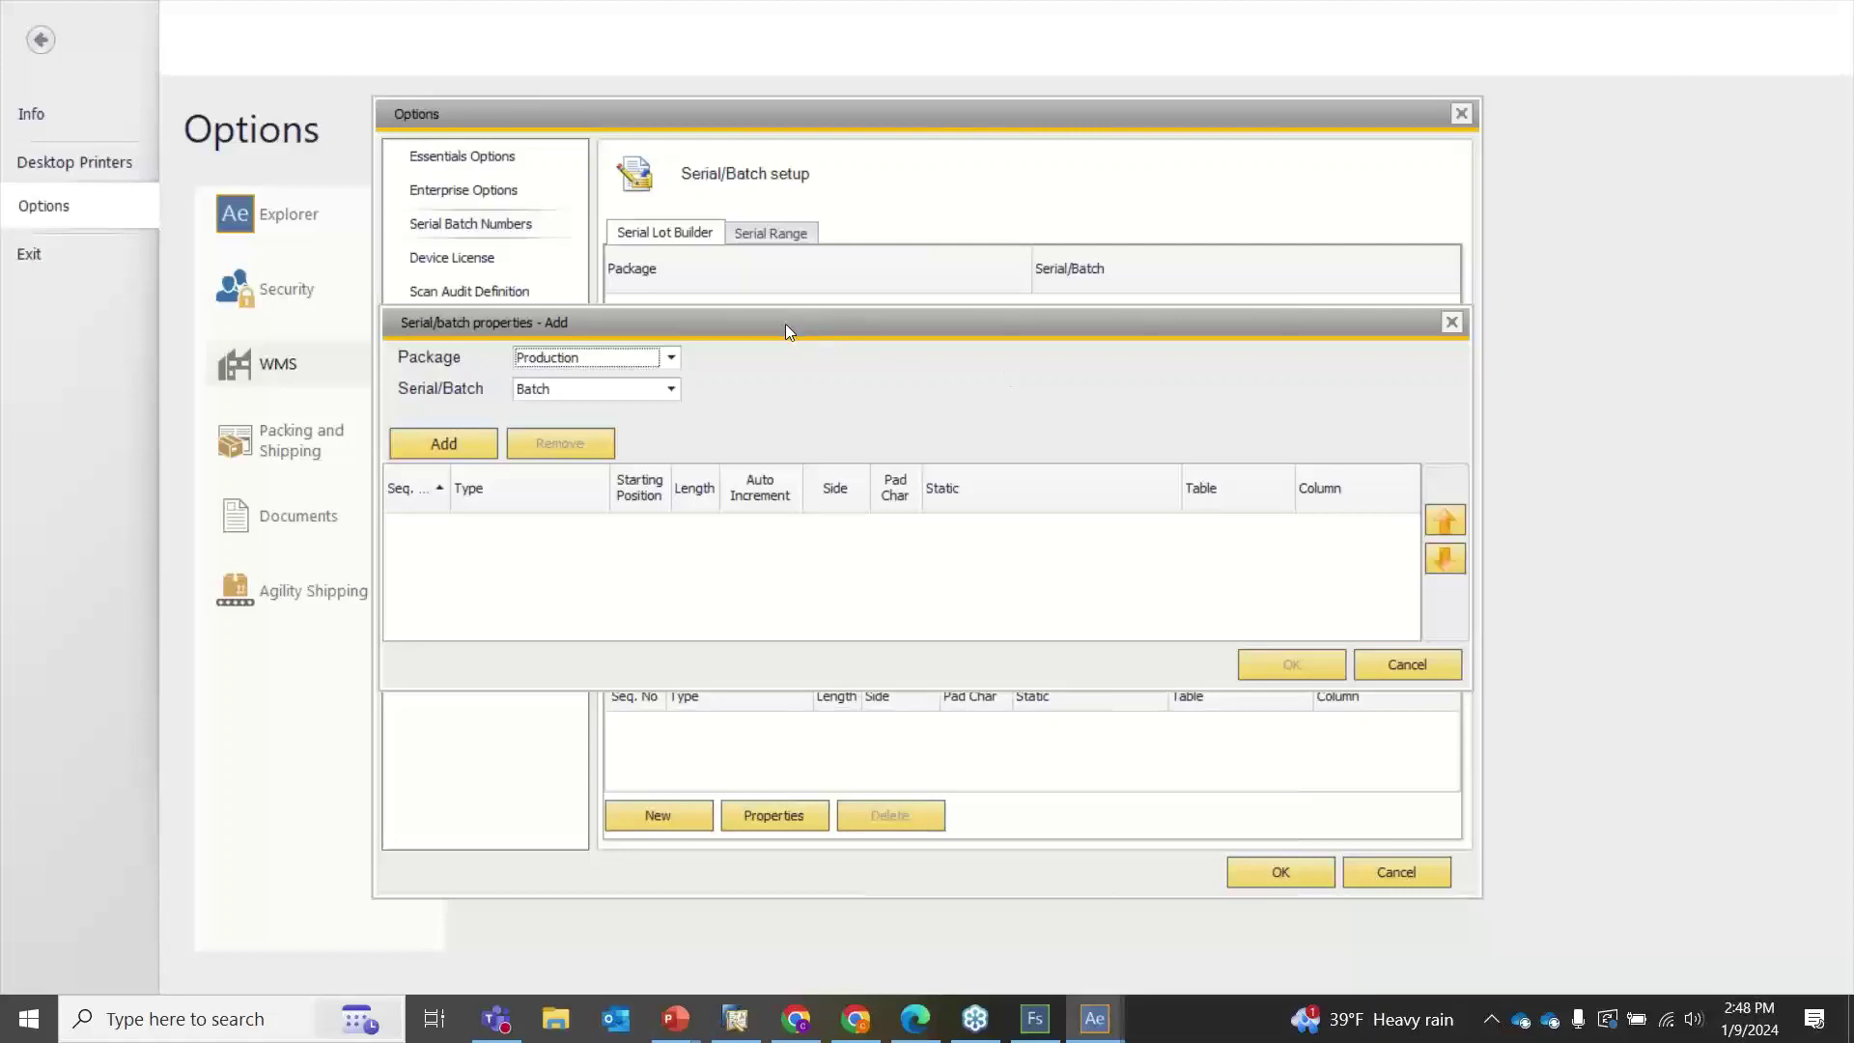
left_click(670, 357)
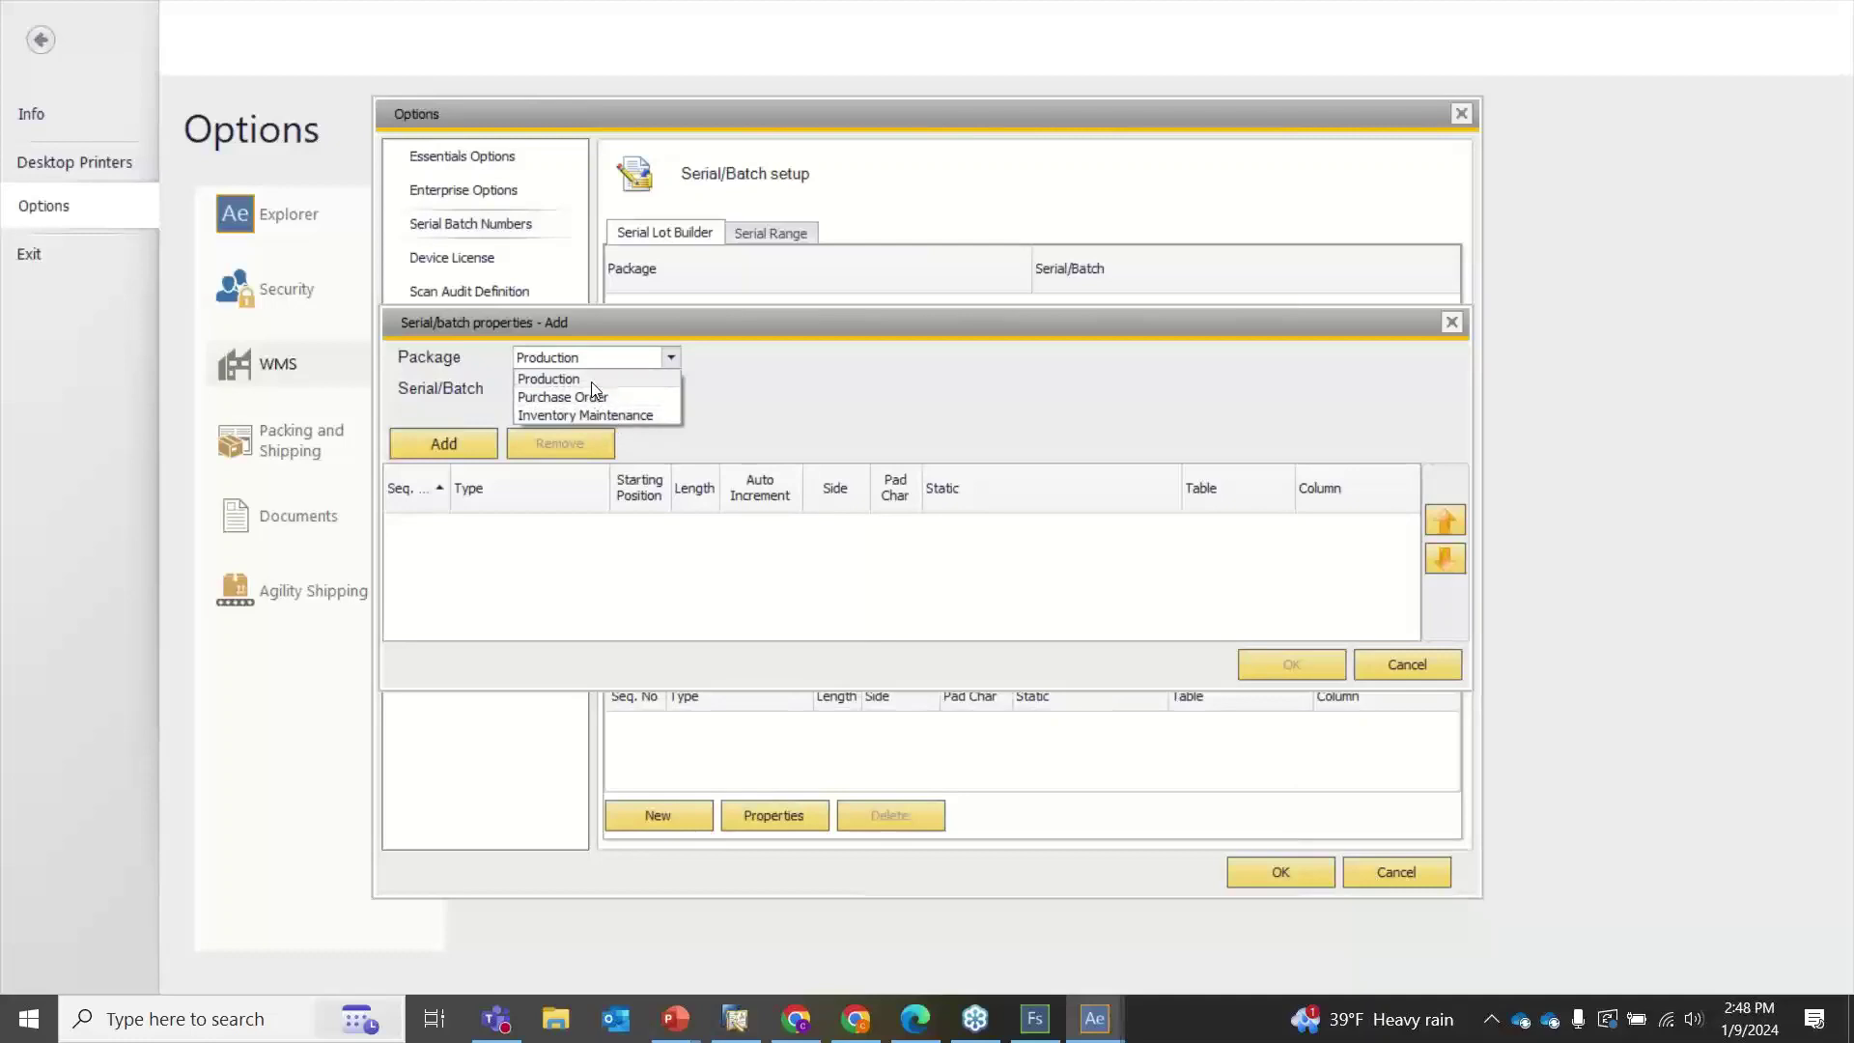
left_click(591, 379)
left_click(630, 389)
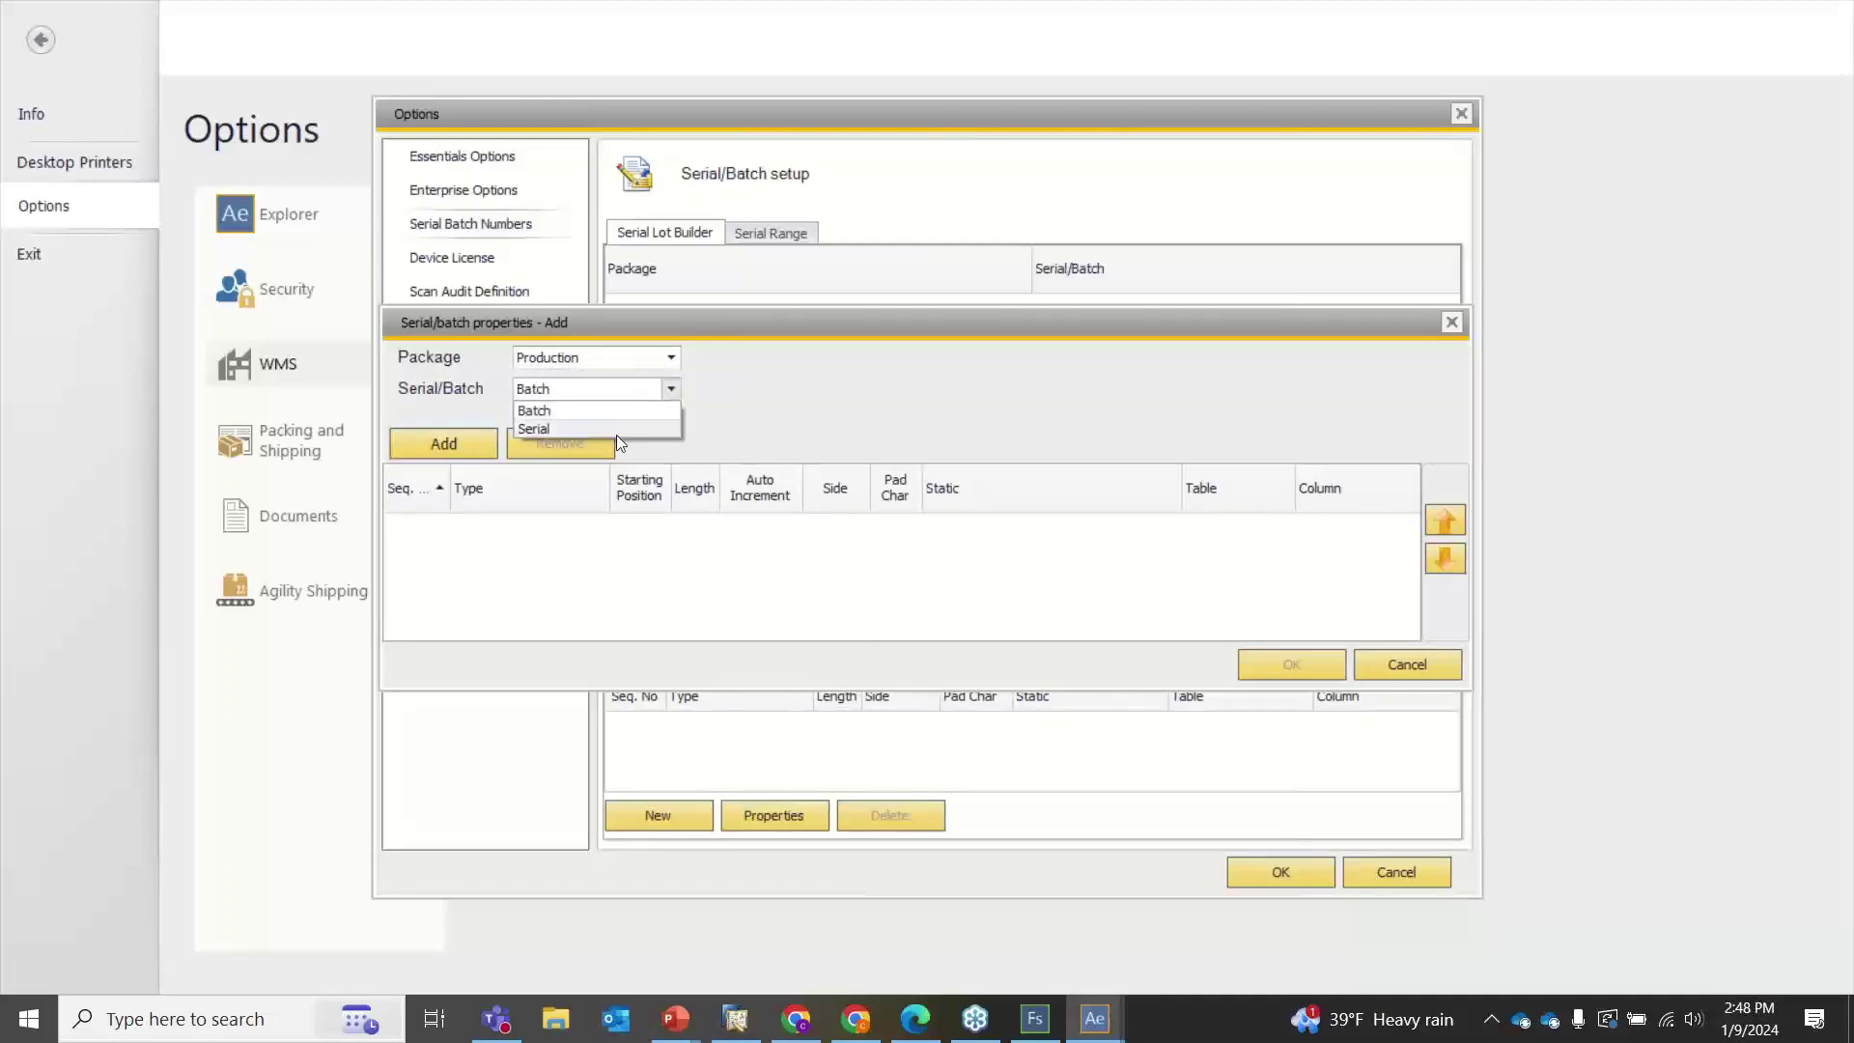
left_click(610, 412)
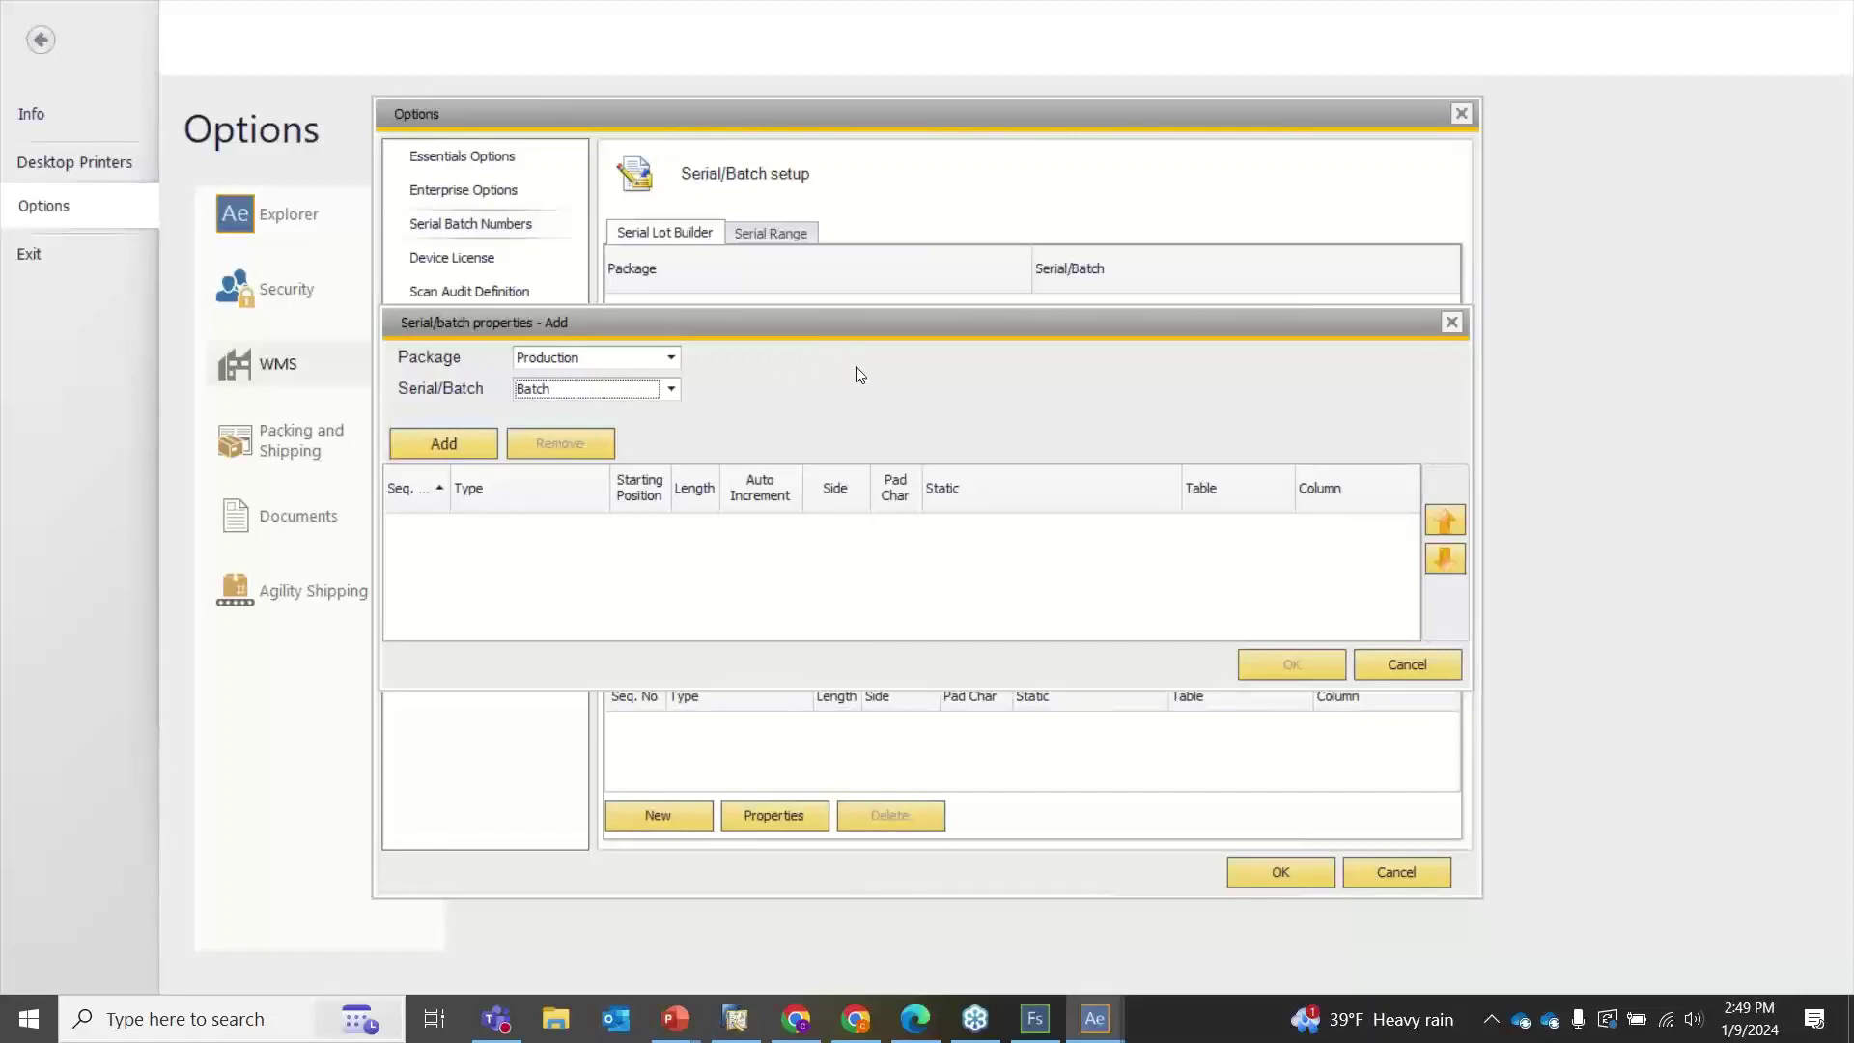
left_click(451, 440)
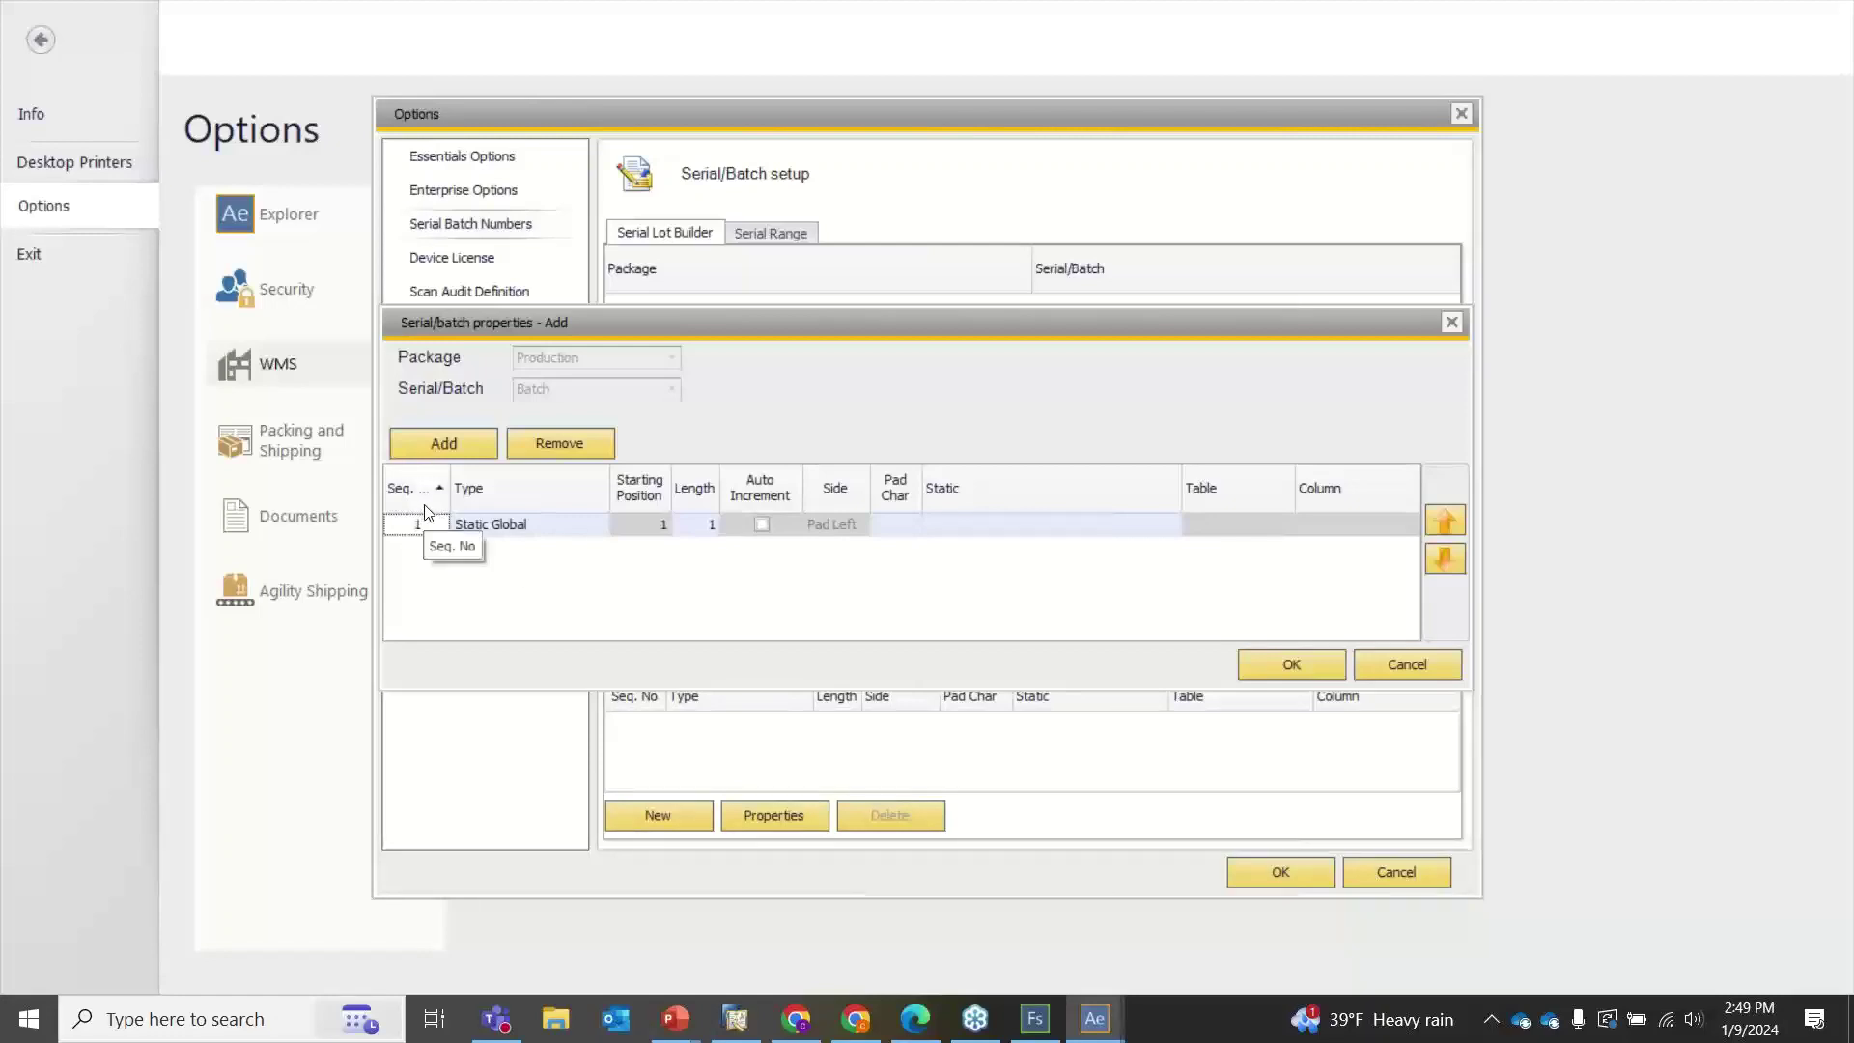
Set the first segment's type to Lookup Table/Column and check which tables it offers
left_click(536, 526)
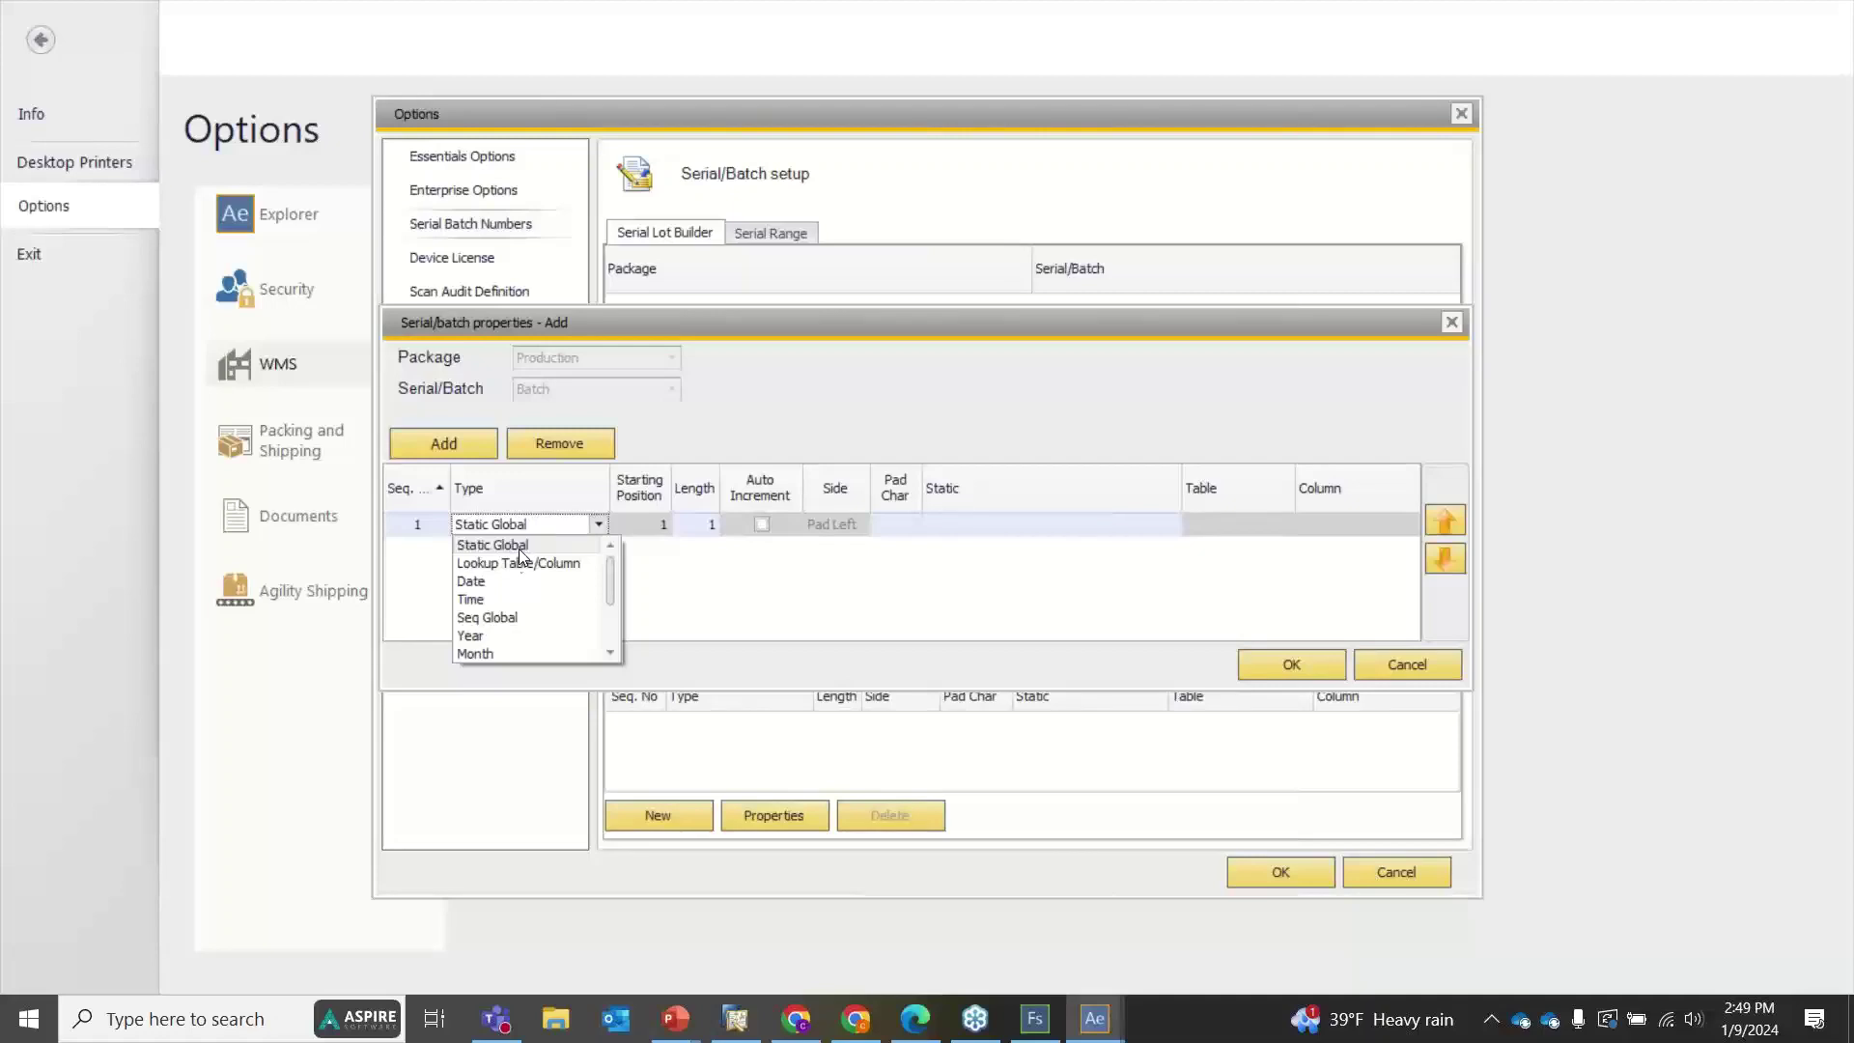
left_click(519, 568)
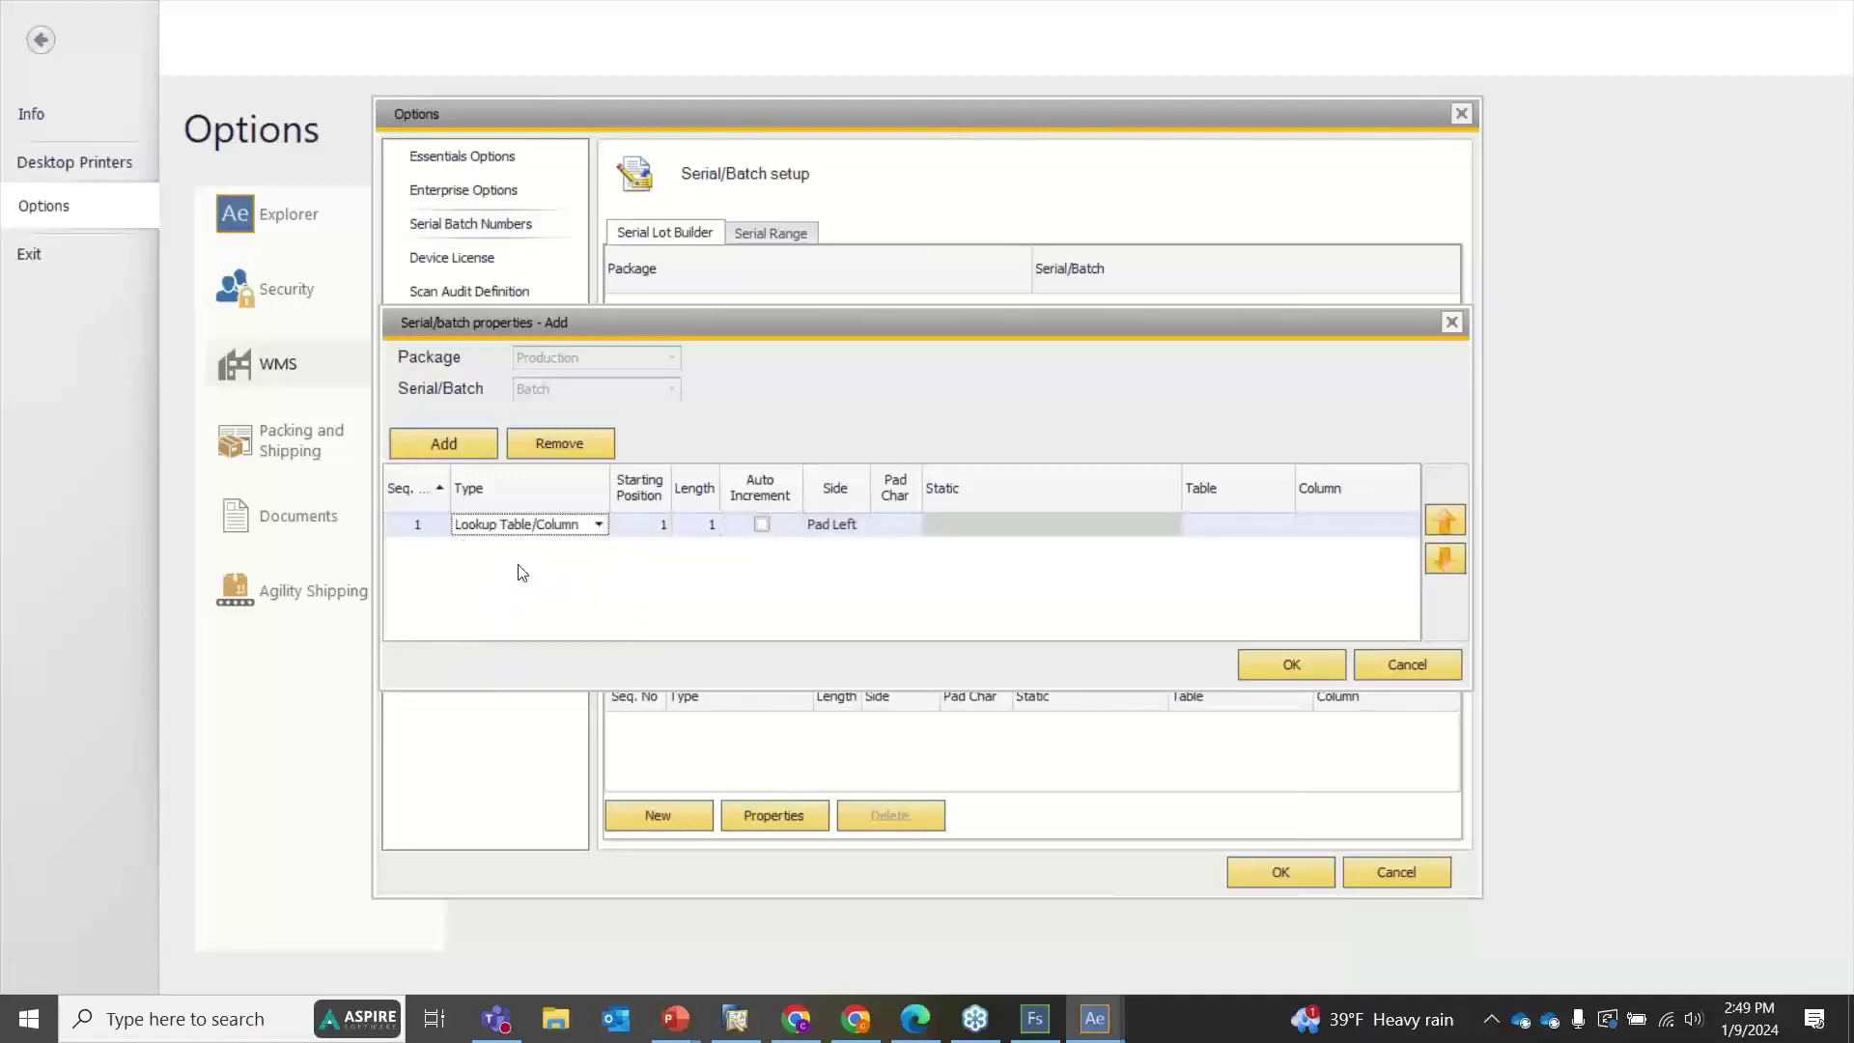
left_click(1249, 522)
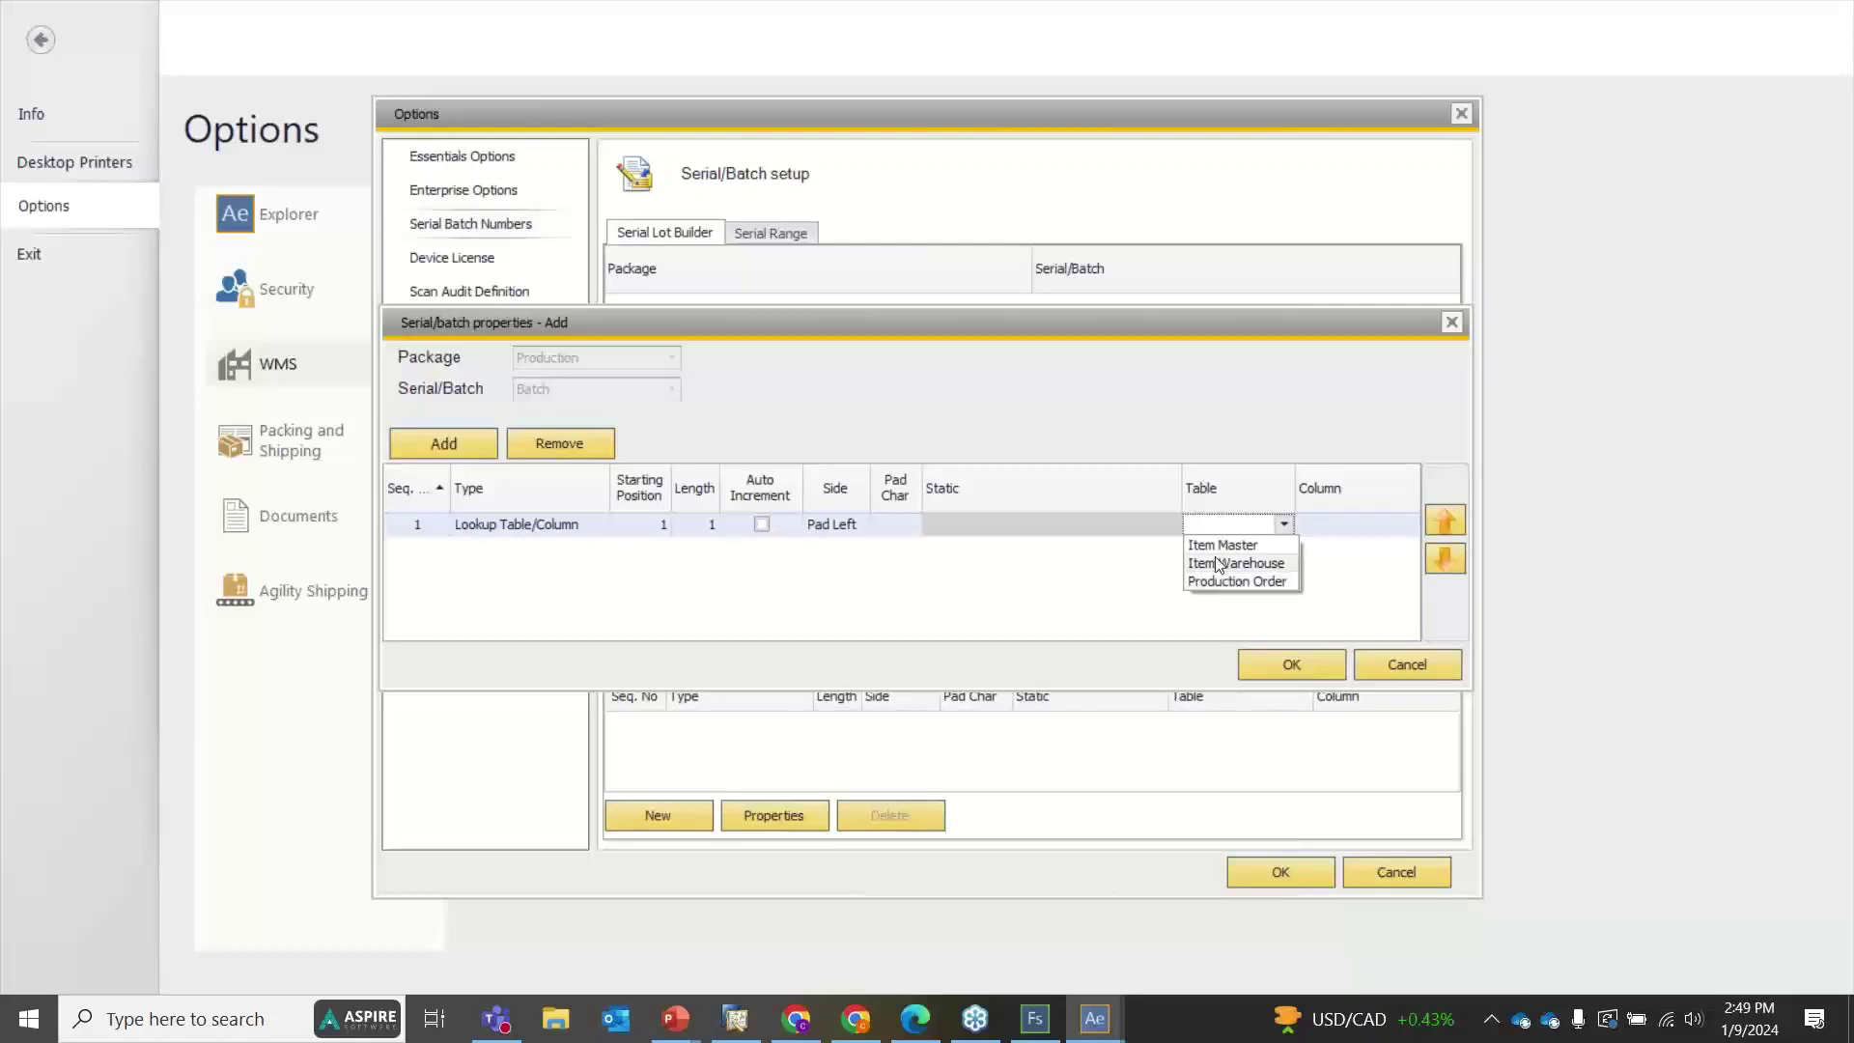
Review the available segment types and set the first segment to Day of week (Monday)
left_click(540, 526)
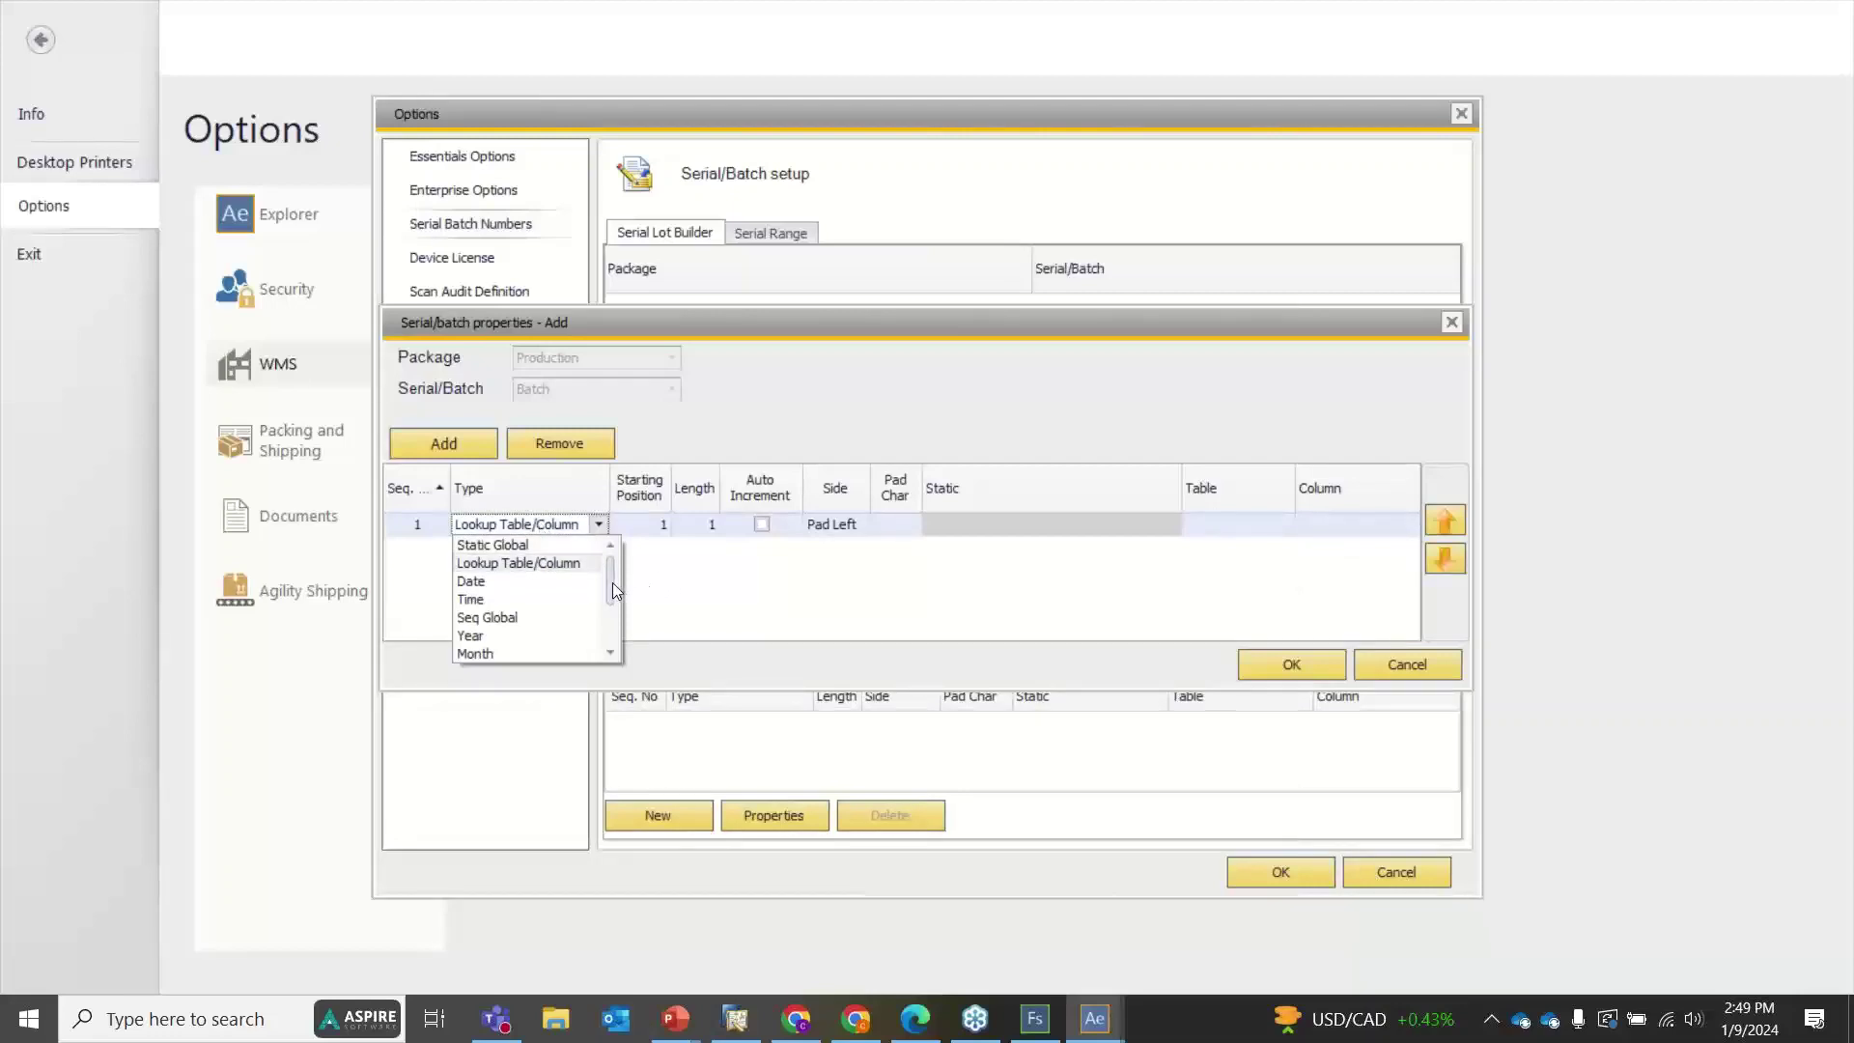
left_click_drag(612, 582, 610, 587)
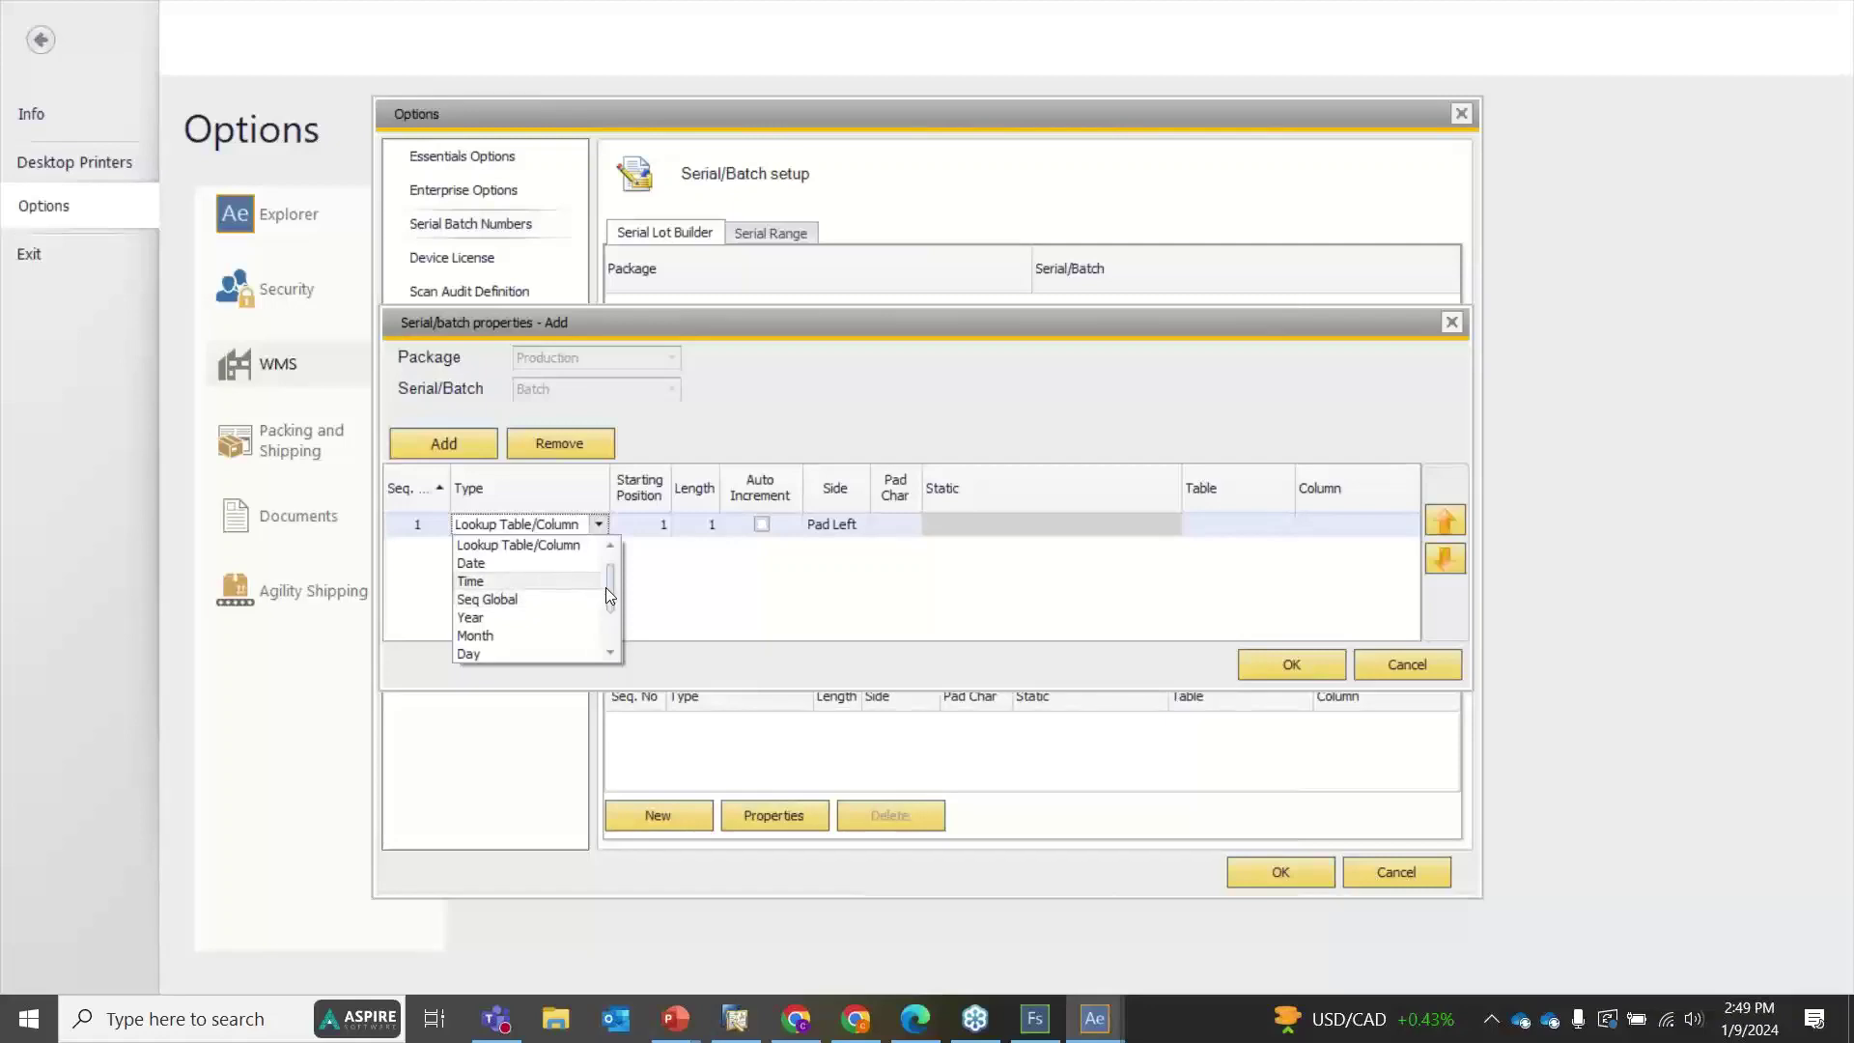
left_click_drag(606, 588, 604, 595)
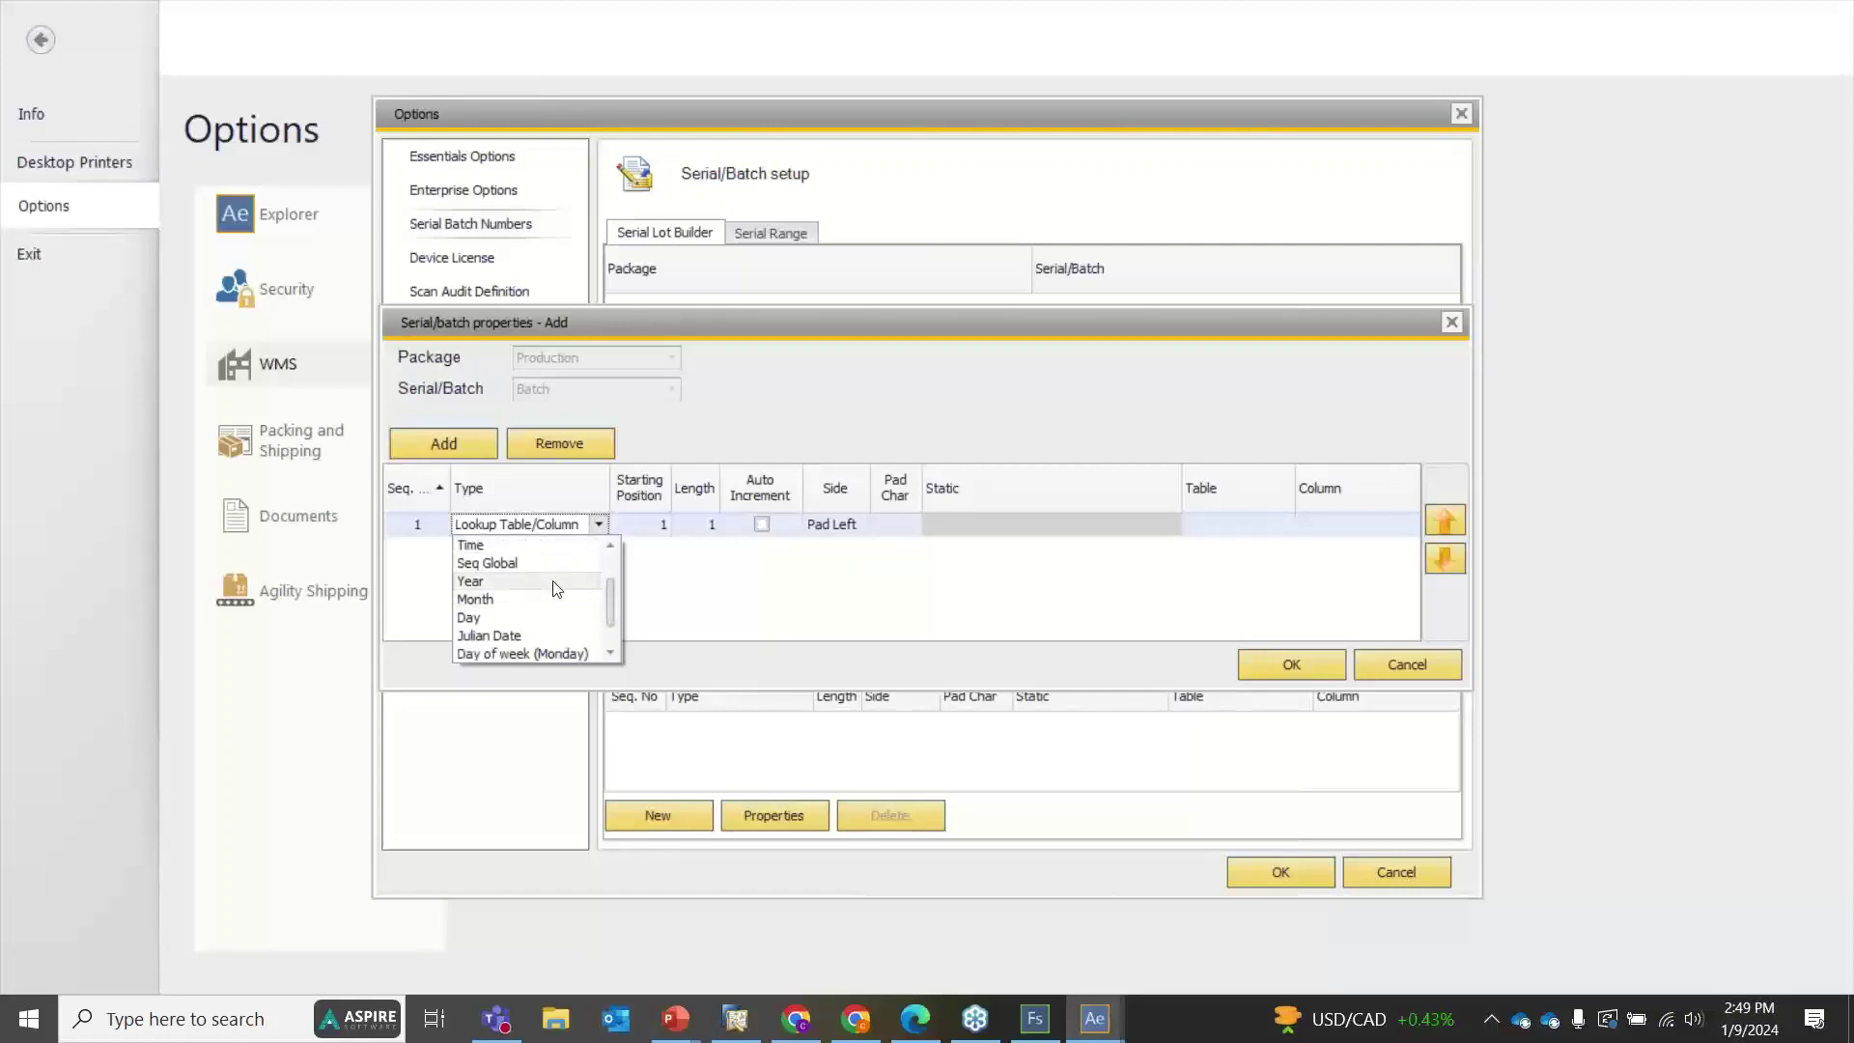
left_click_drag(611, 593, 607, 608)
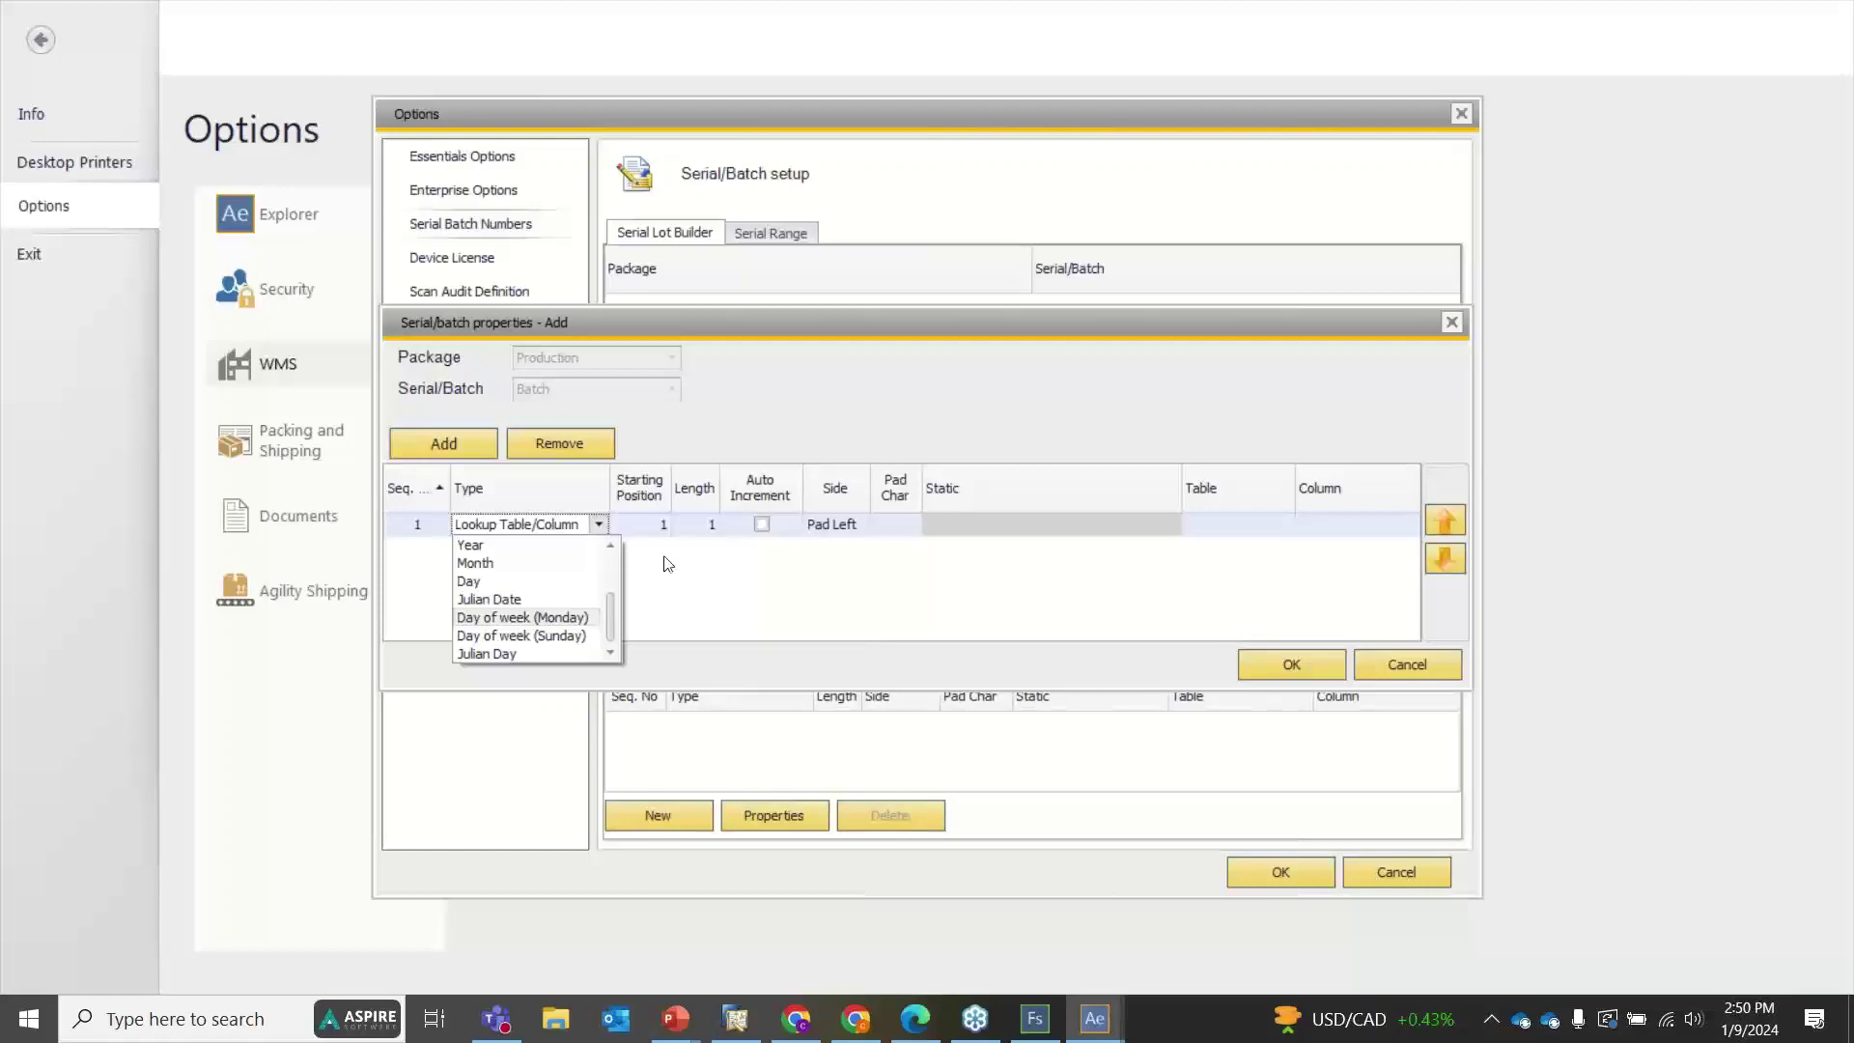
left_click(570, 617)
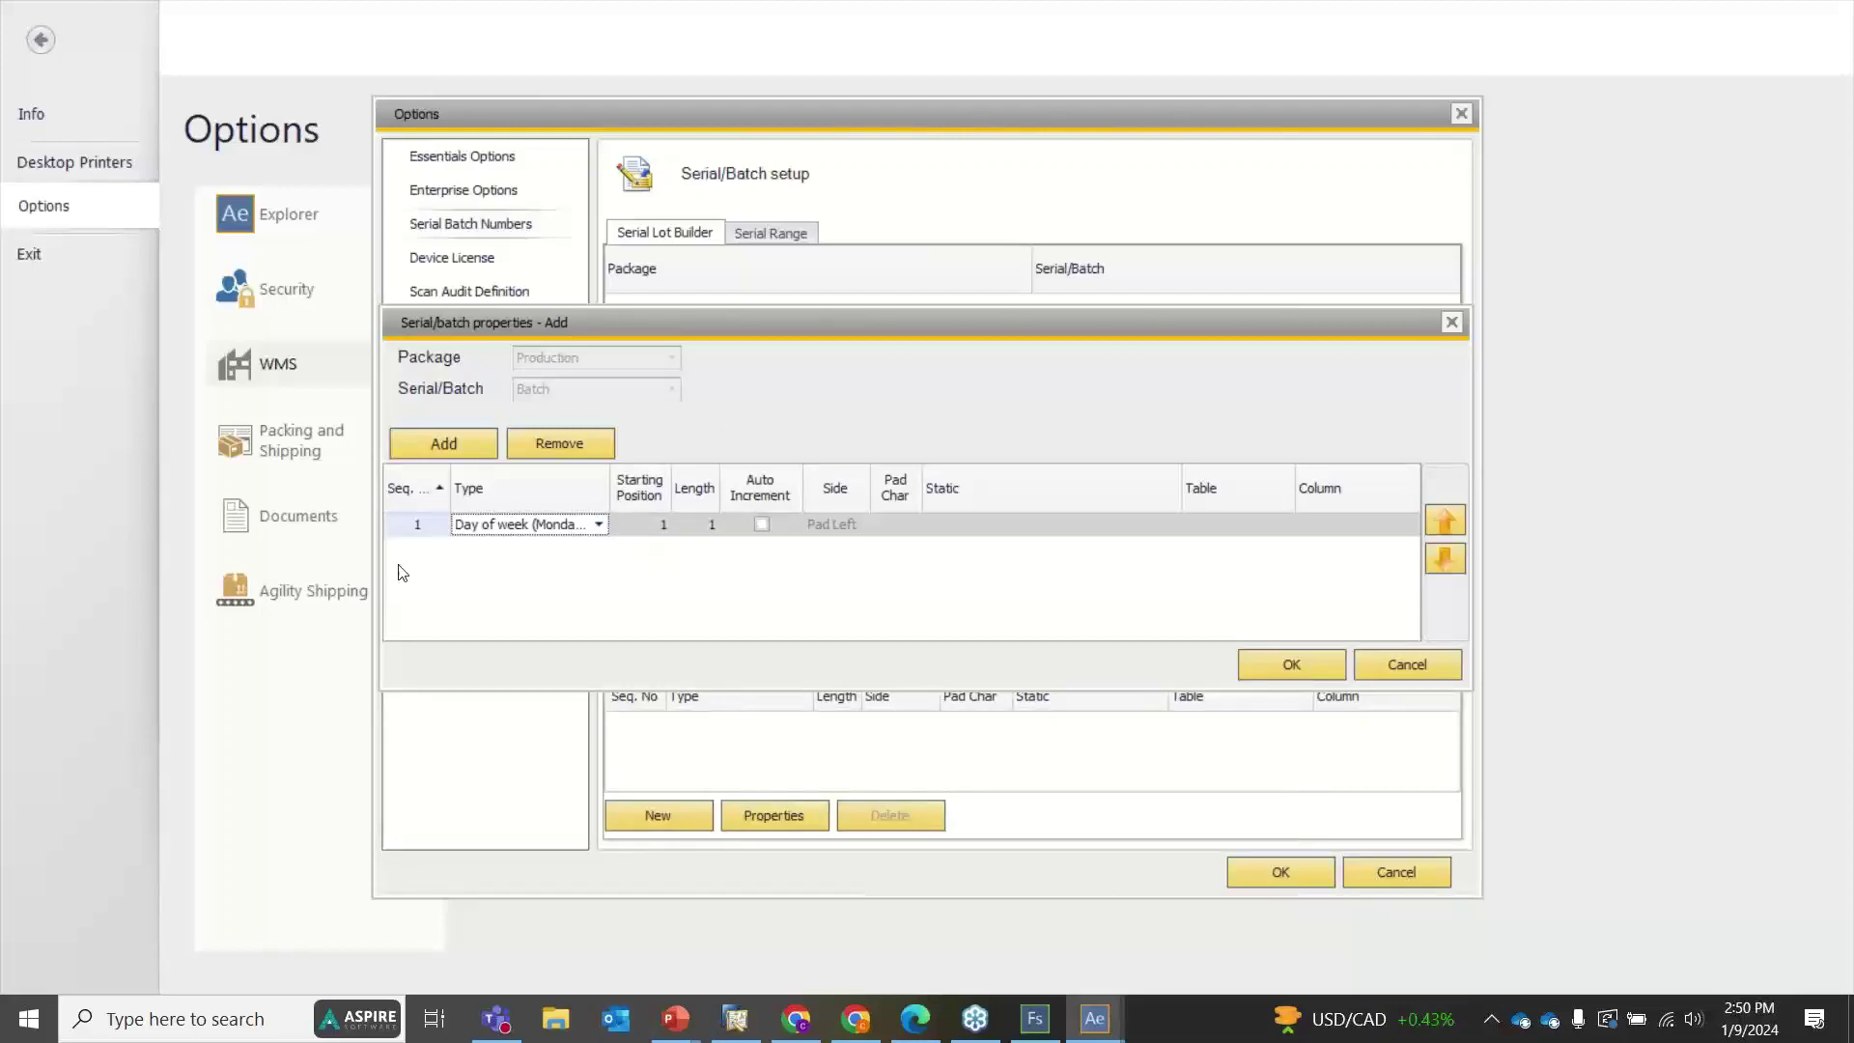
Add a second segment of type Date, and try moving it ahead of the first segment and back
left_click(445, 441)
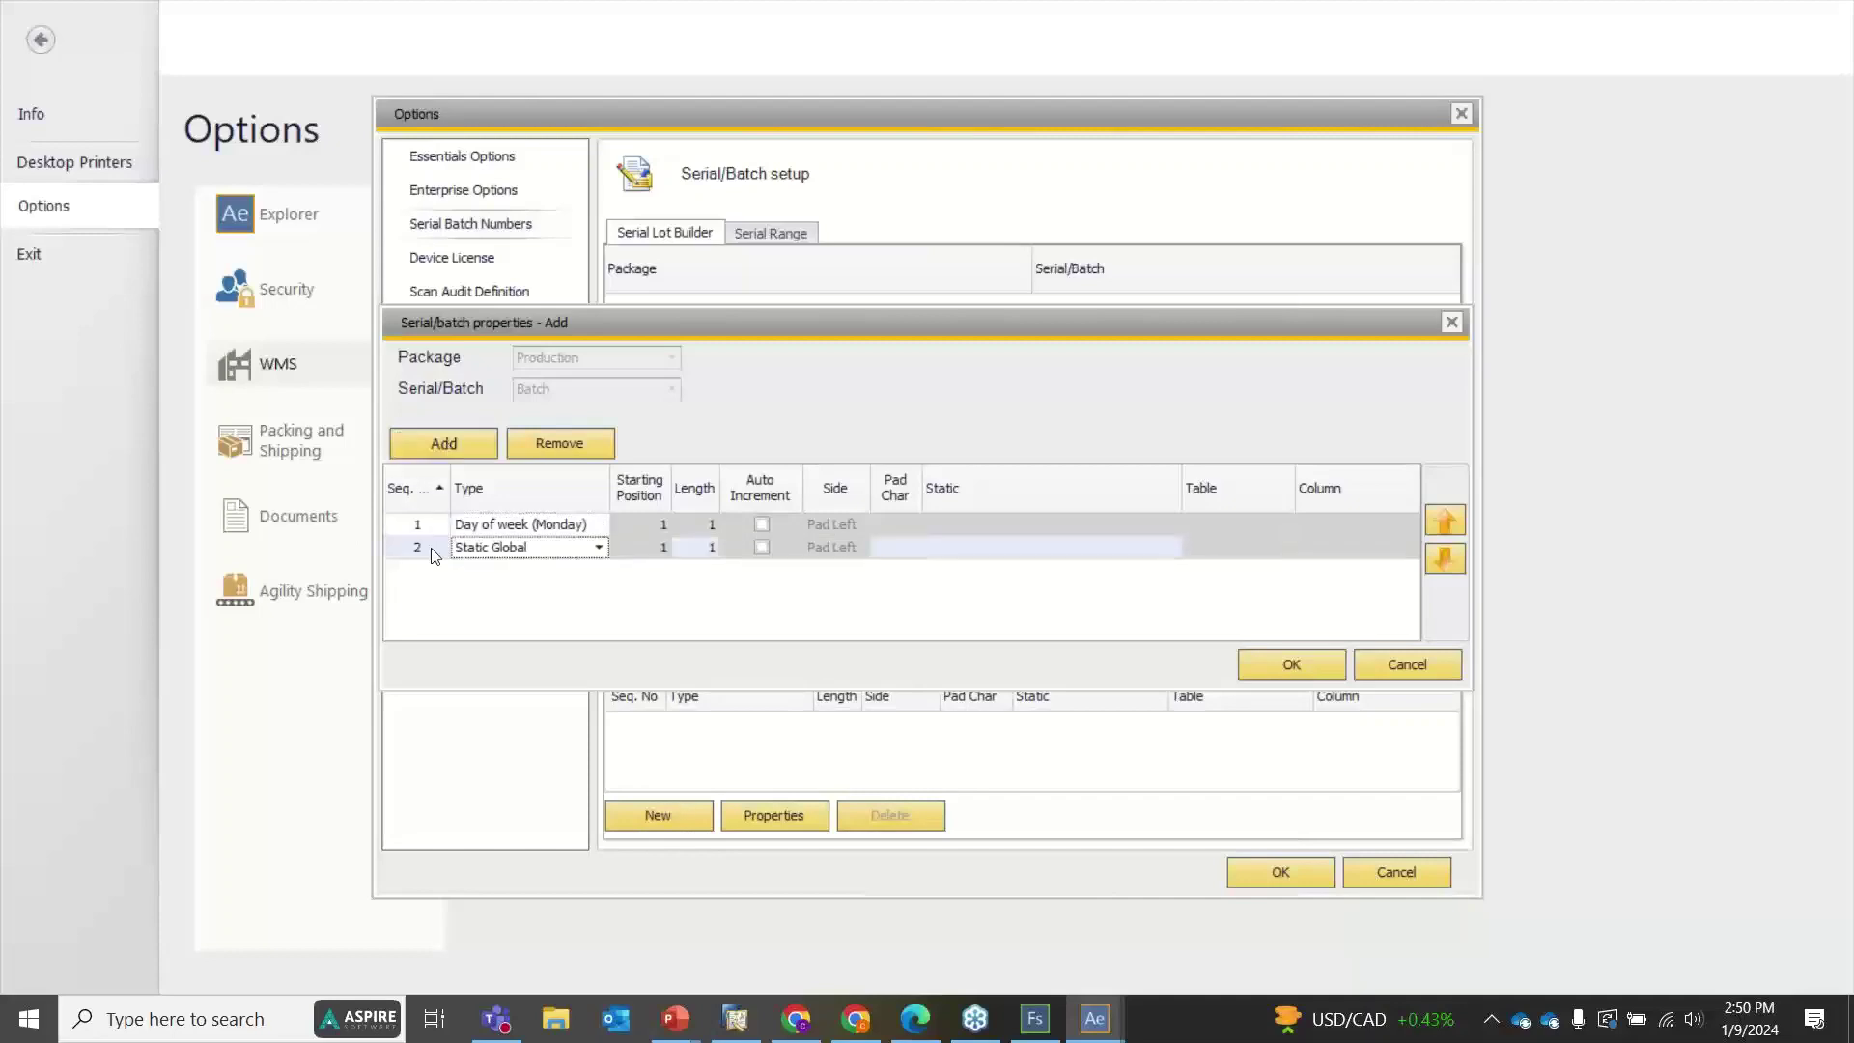
left_click(598, 547)
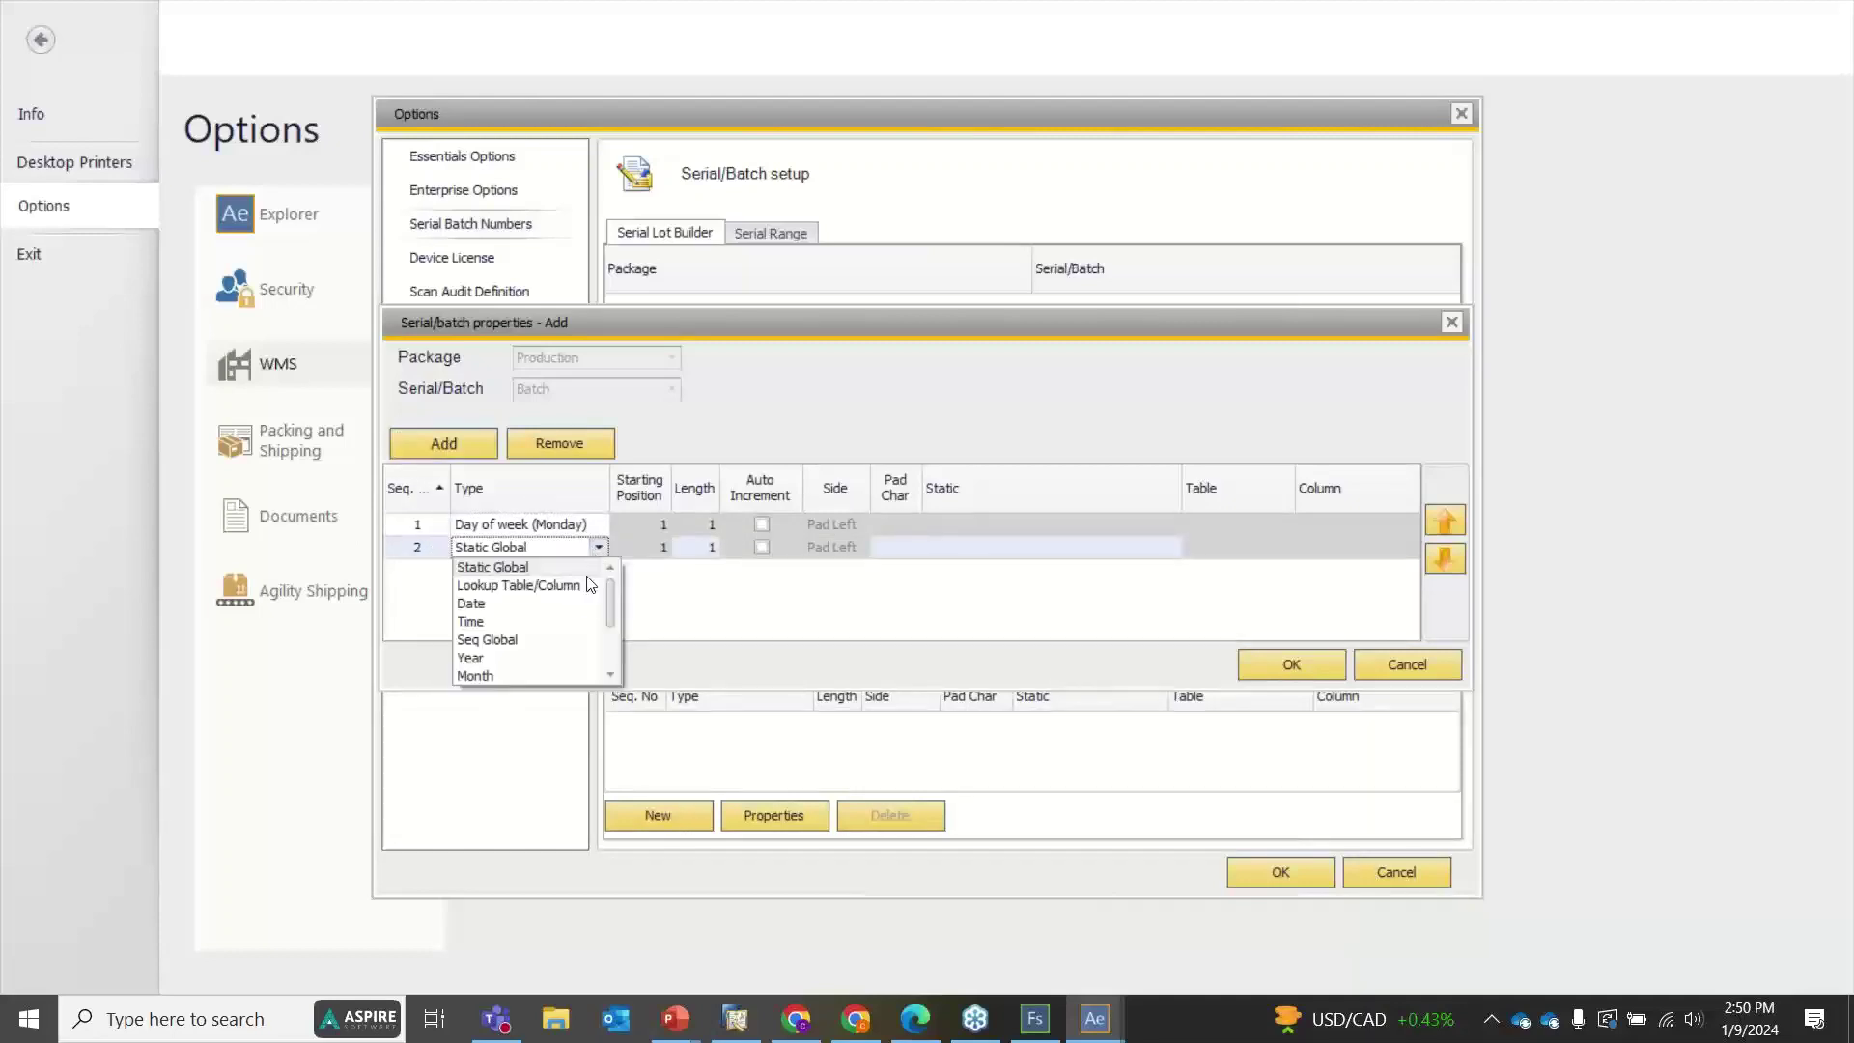
left_click(577, 600)
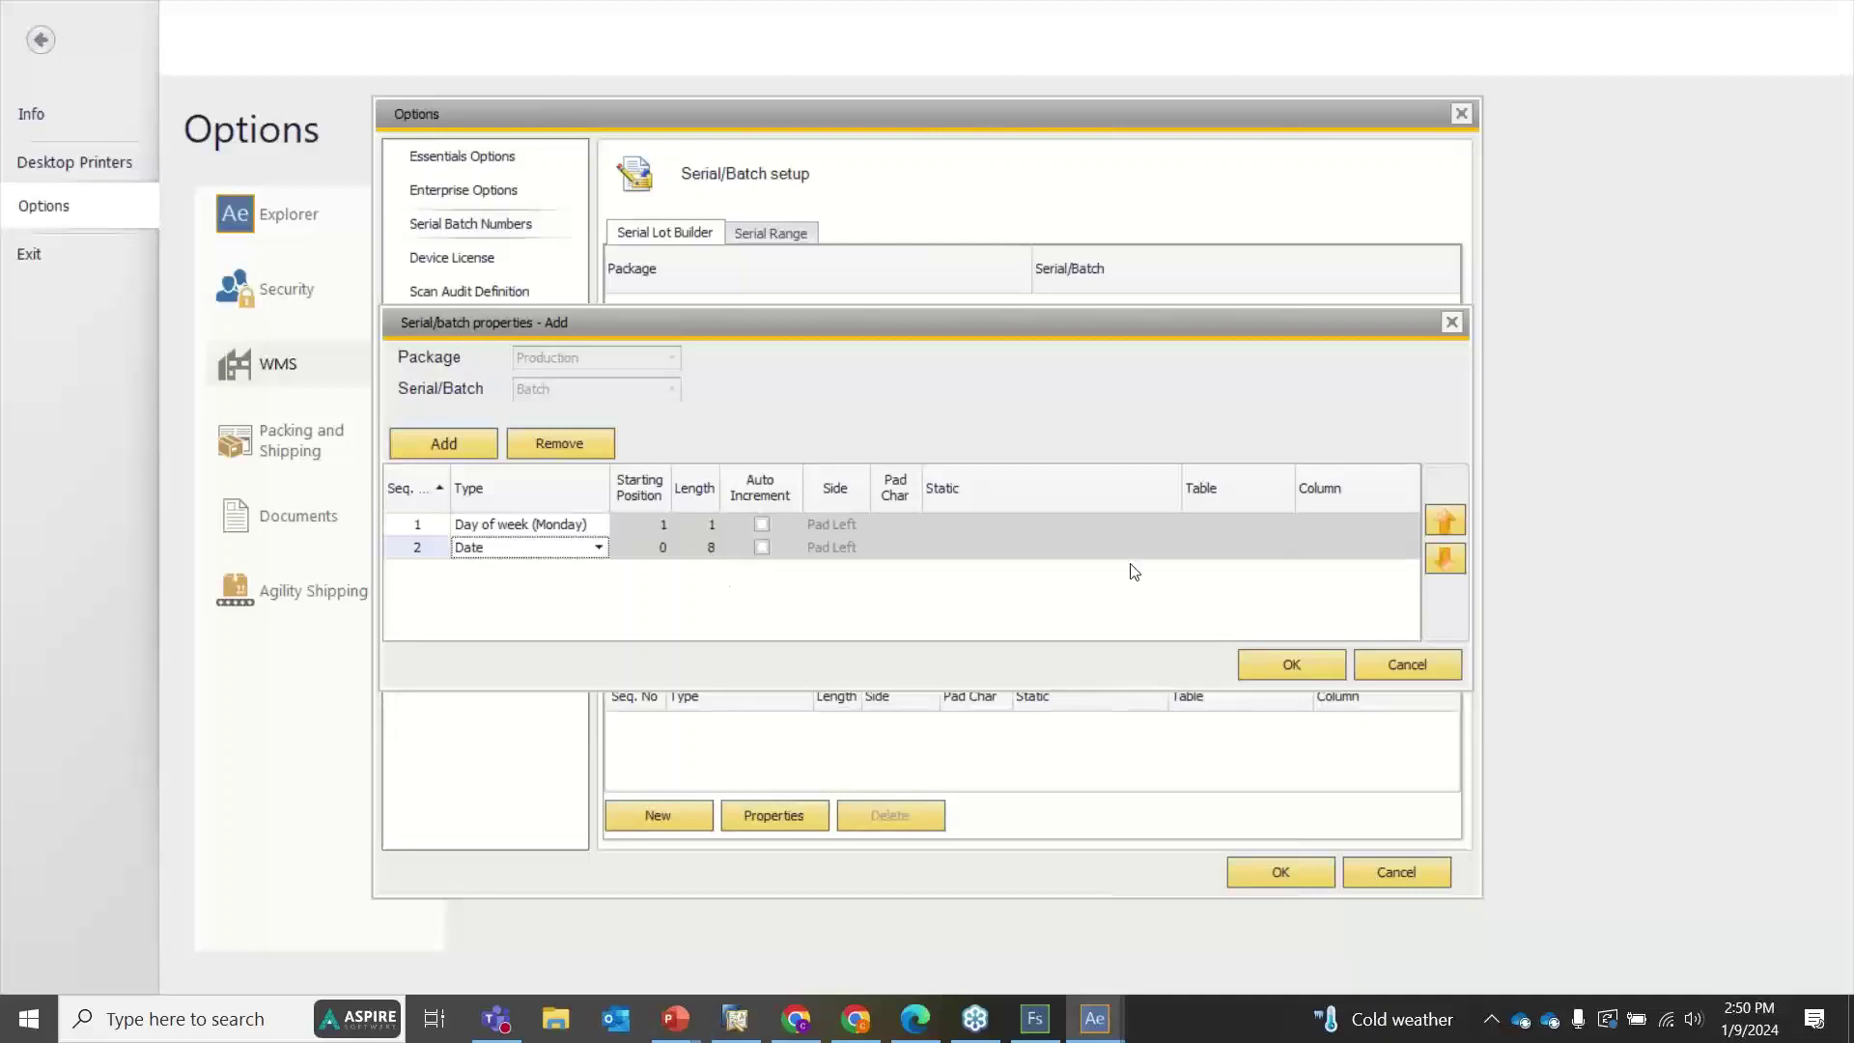
left_click(1448, 522)
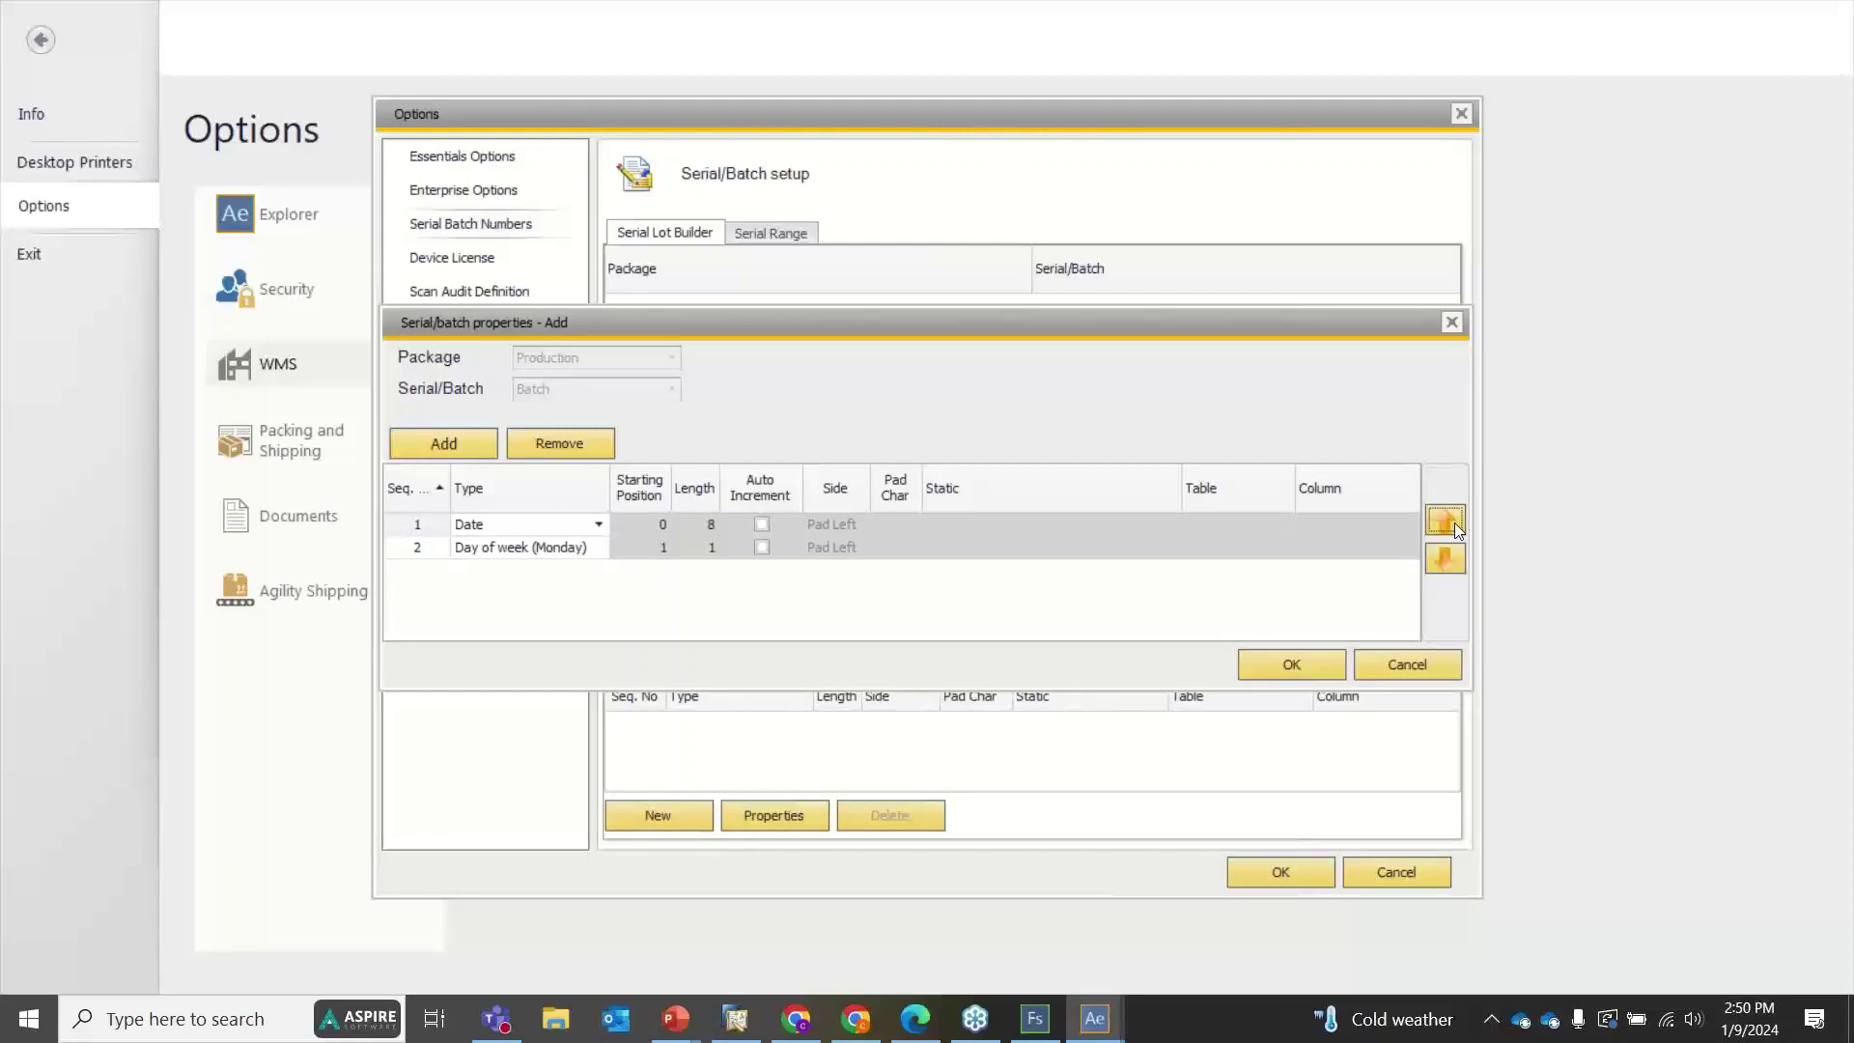
left_click(1444, 558)
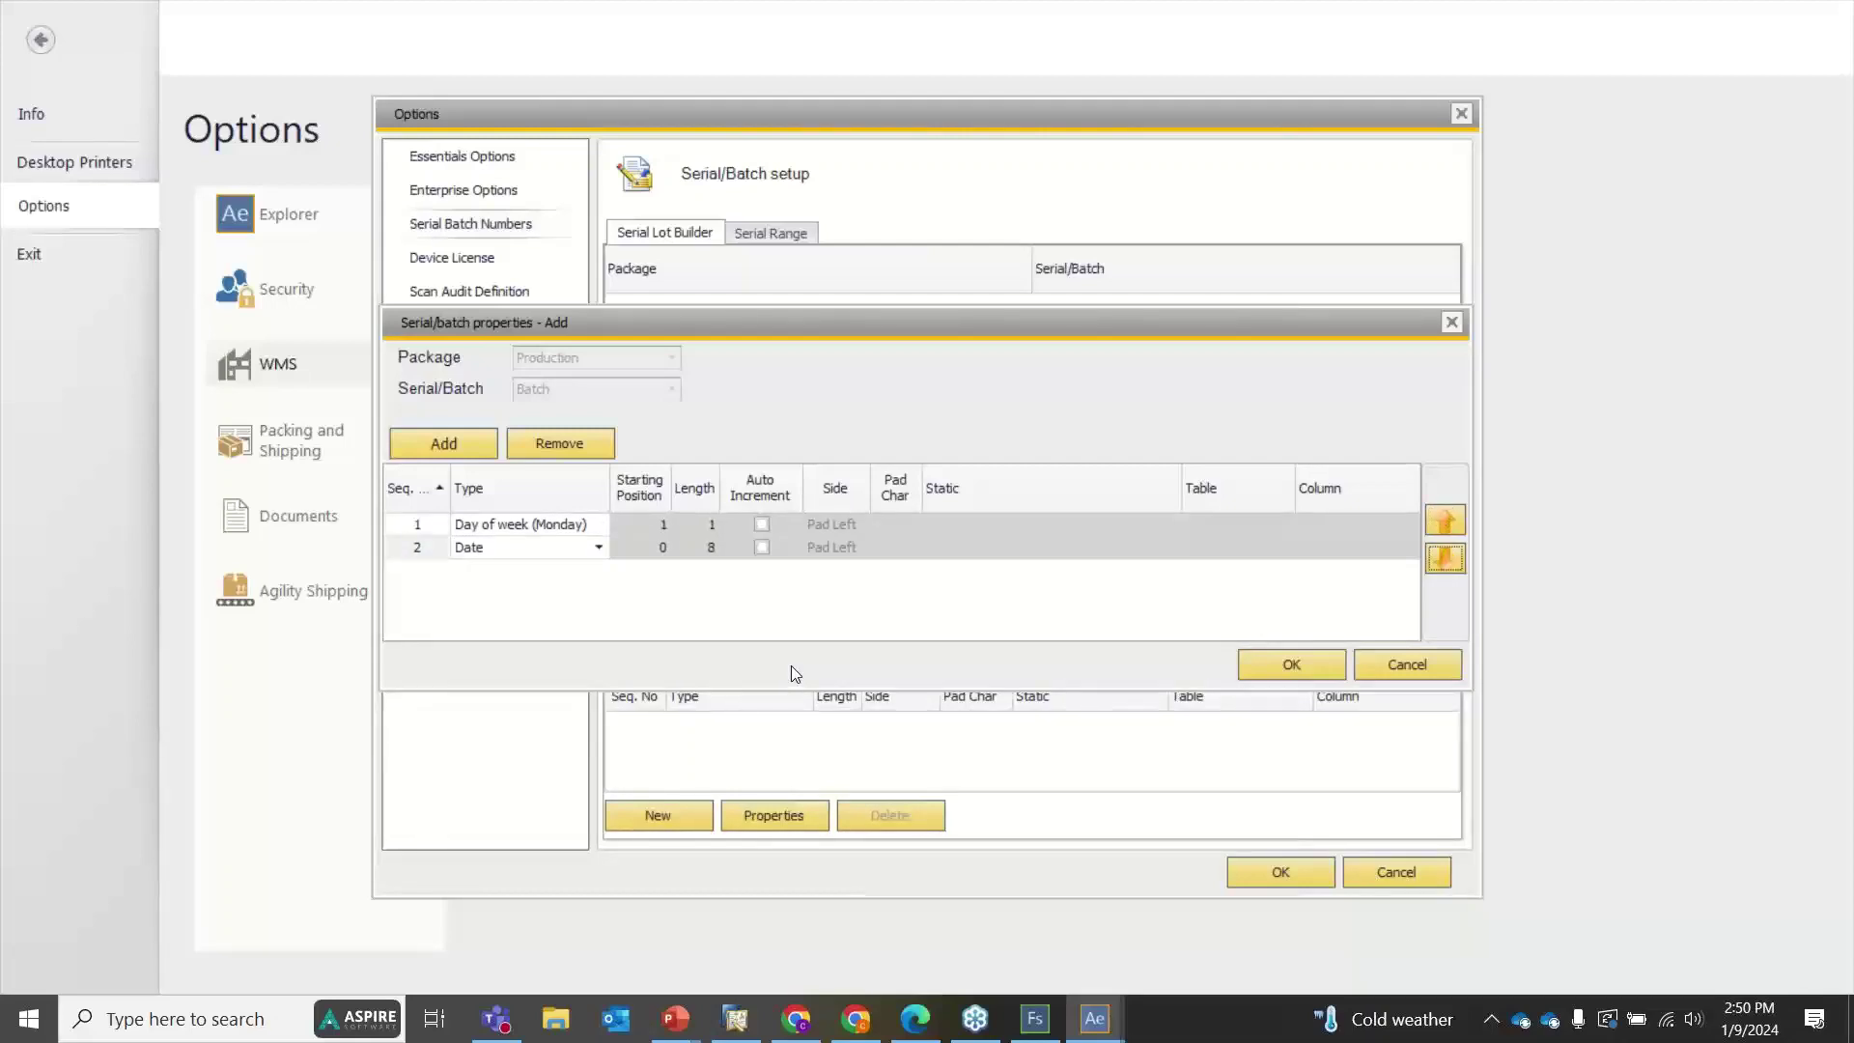
Add a third segment of type Static Global with the static value A
left_click(465, 441)
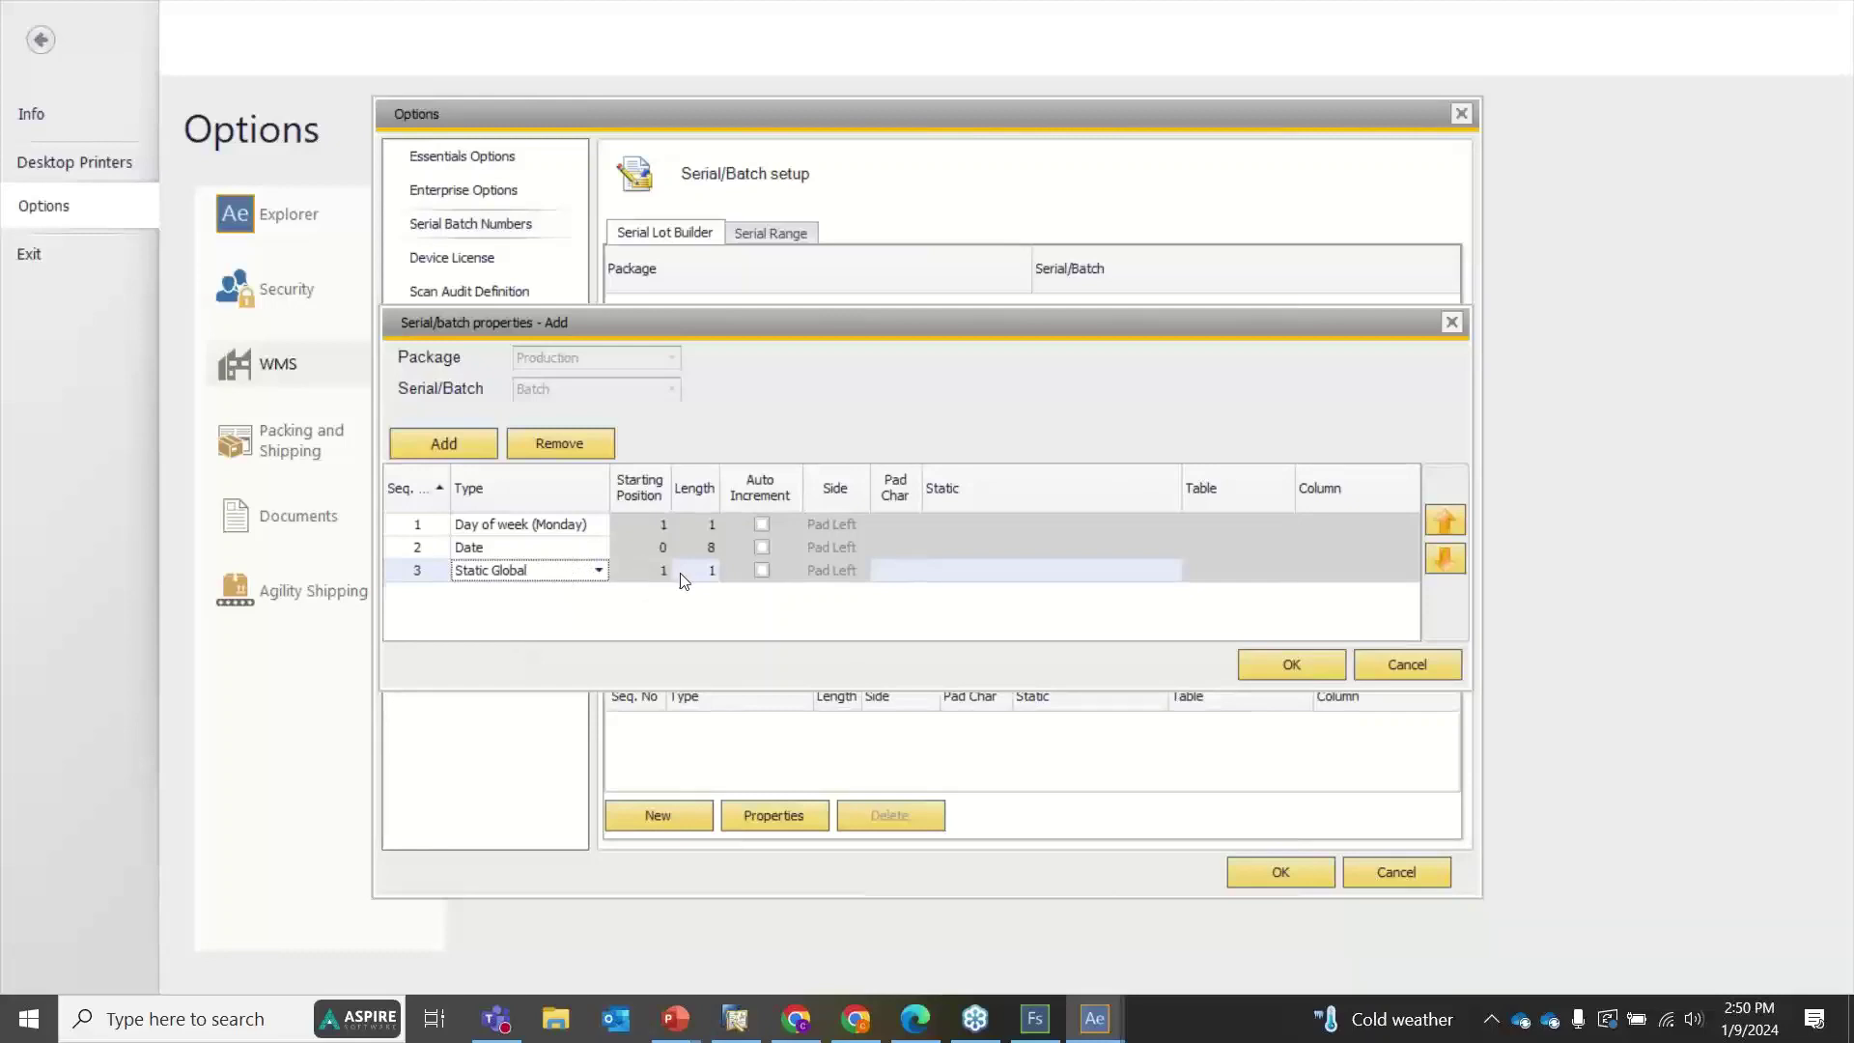
left_click(1007, 579)
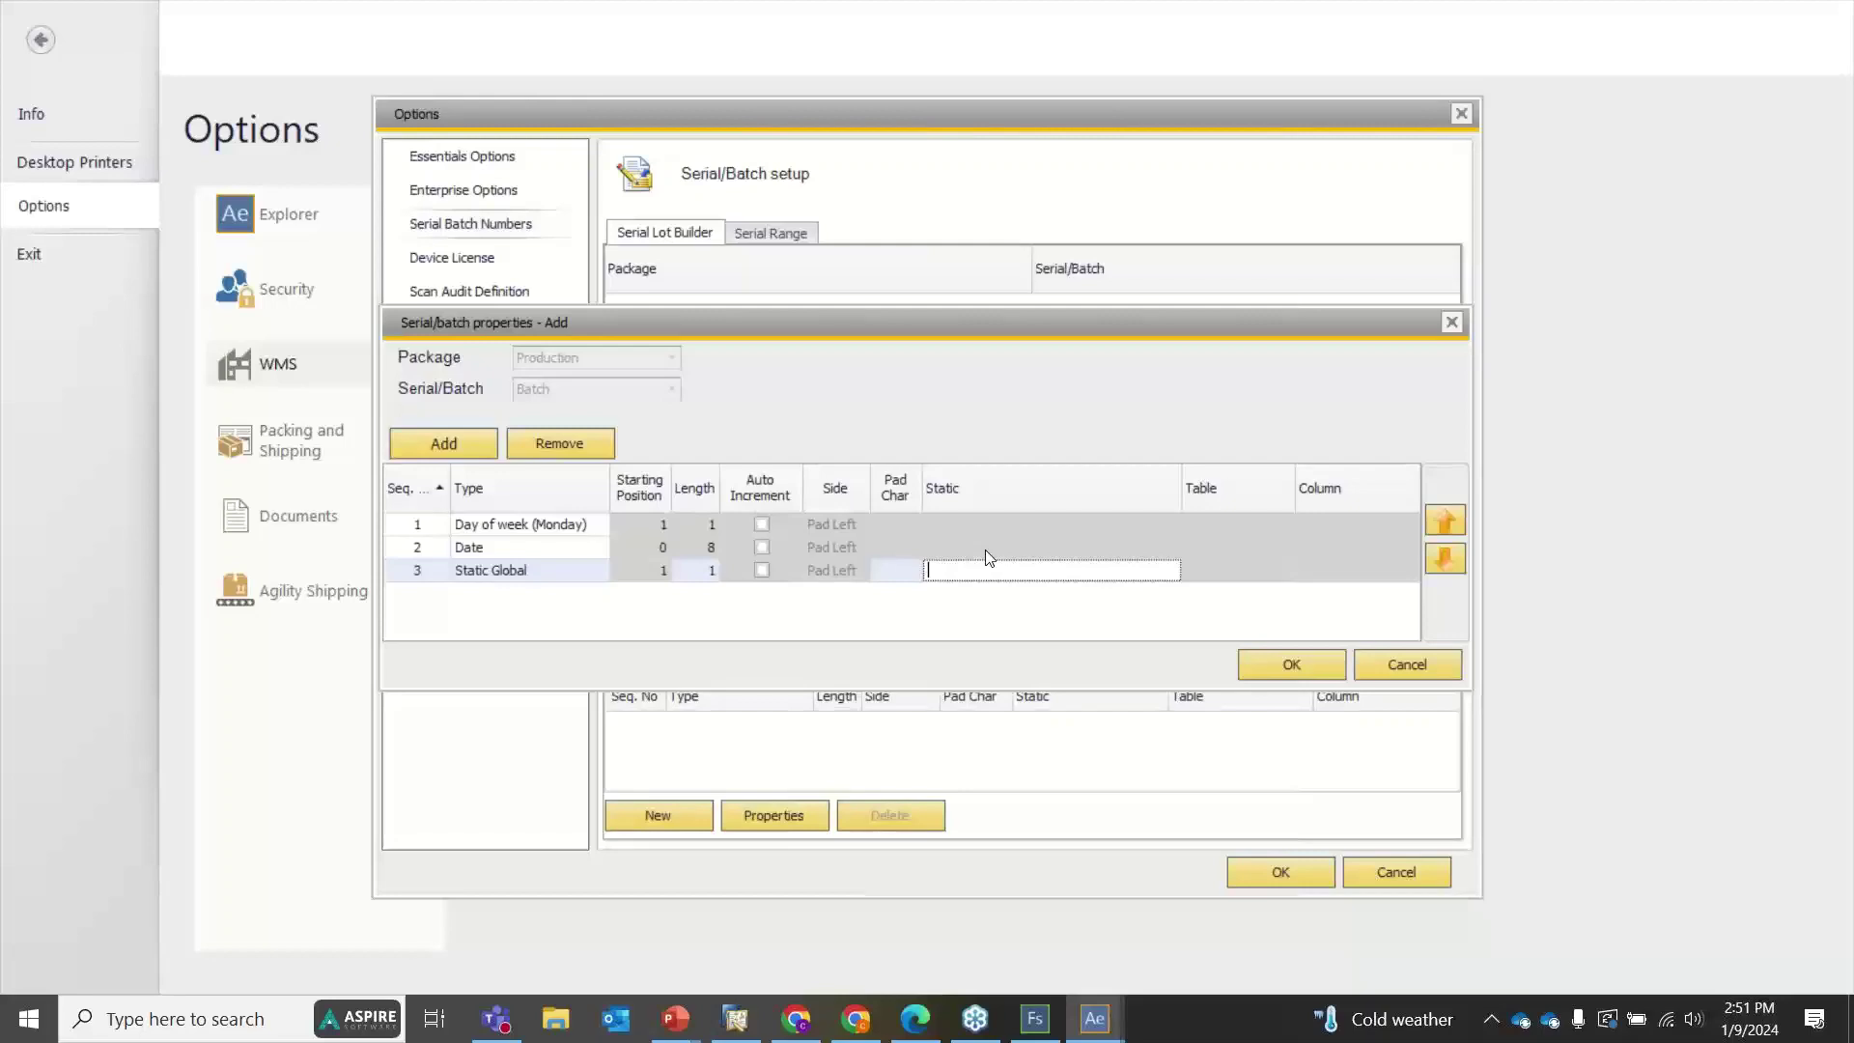
type("A")
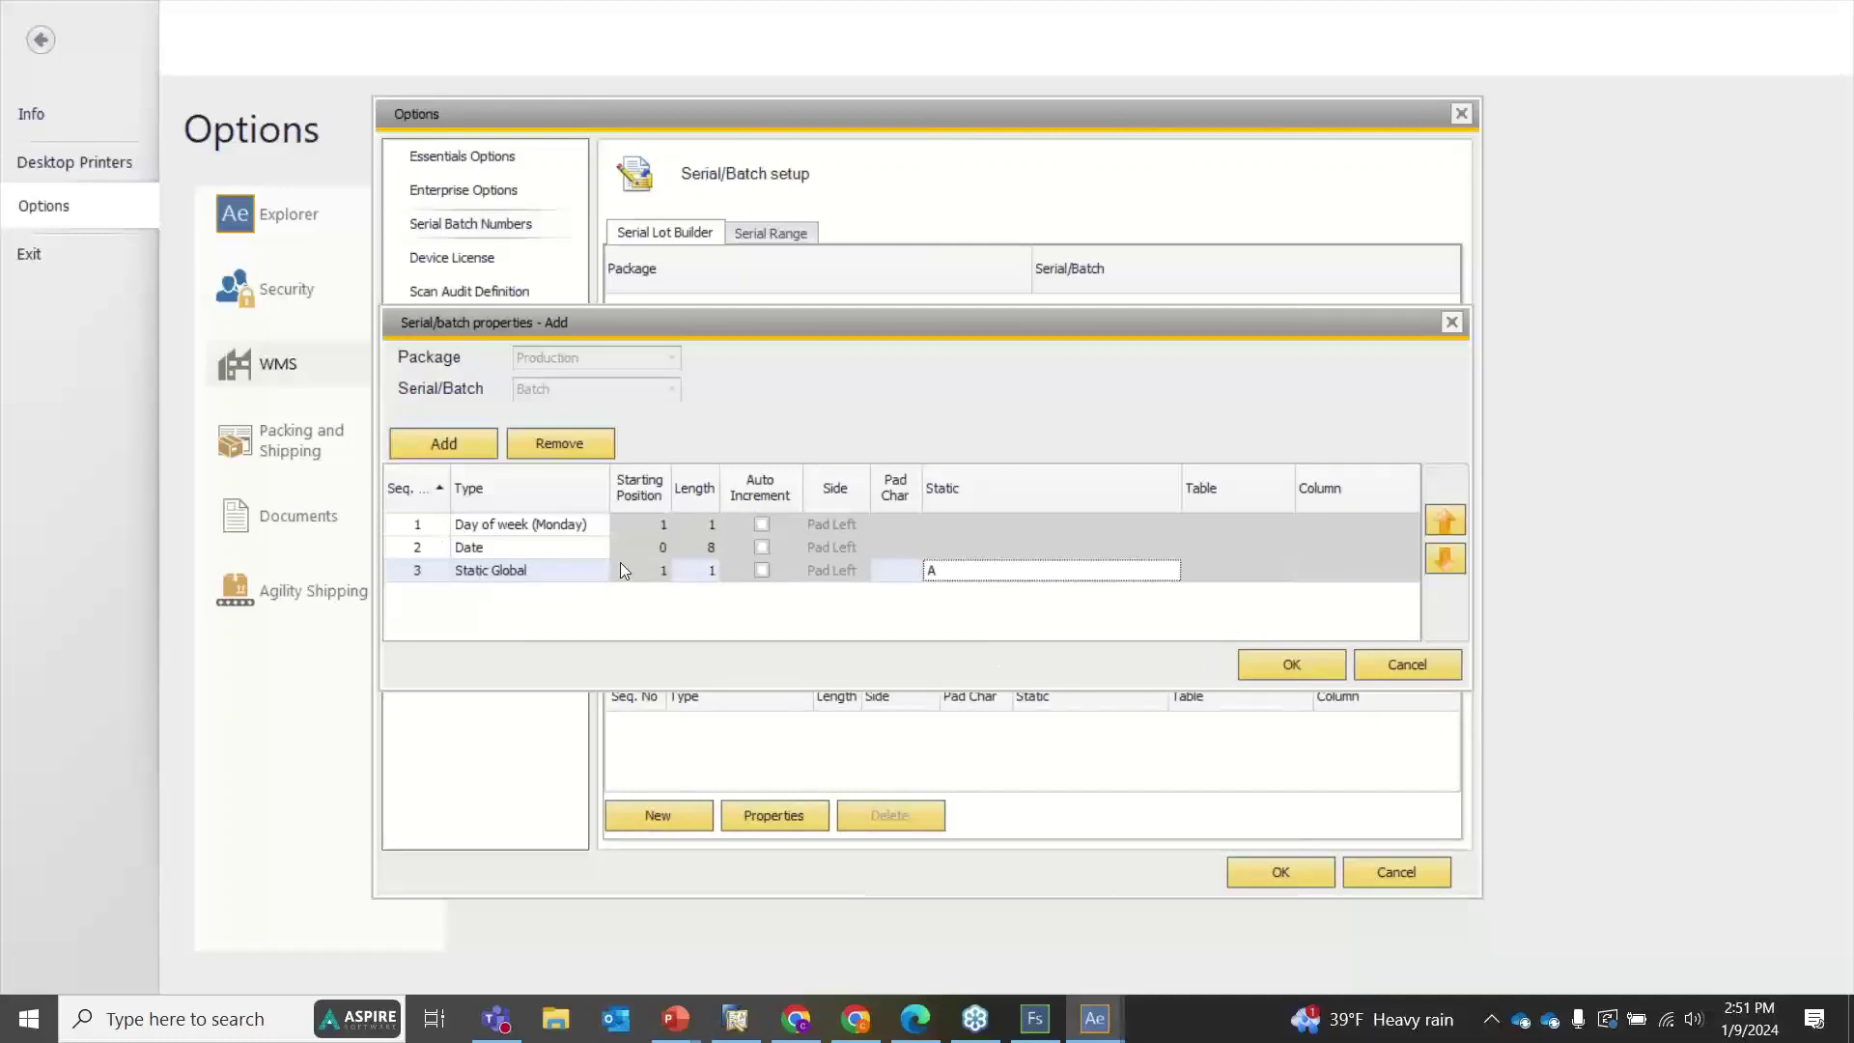
Save the batch definition, leave the blank follow-up definition, and select the saved batch entry to view its segments
left_click(1265, 662)
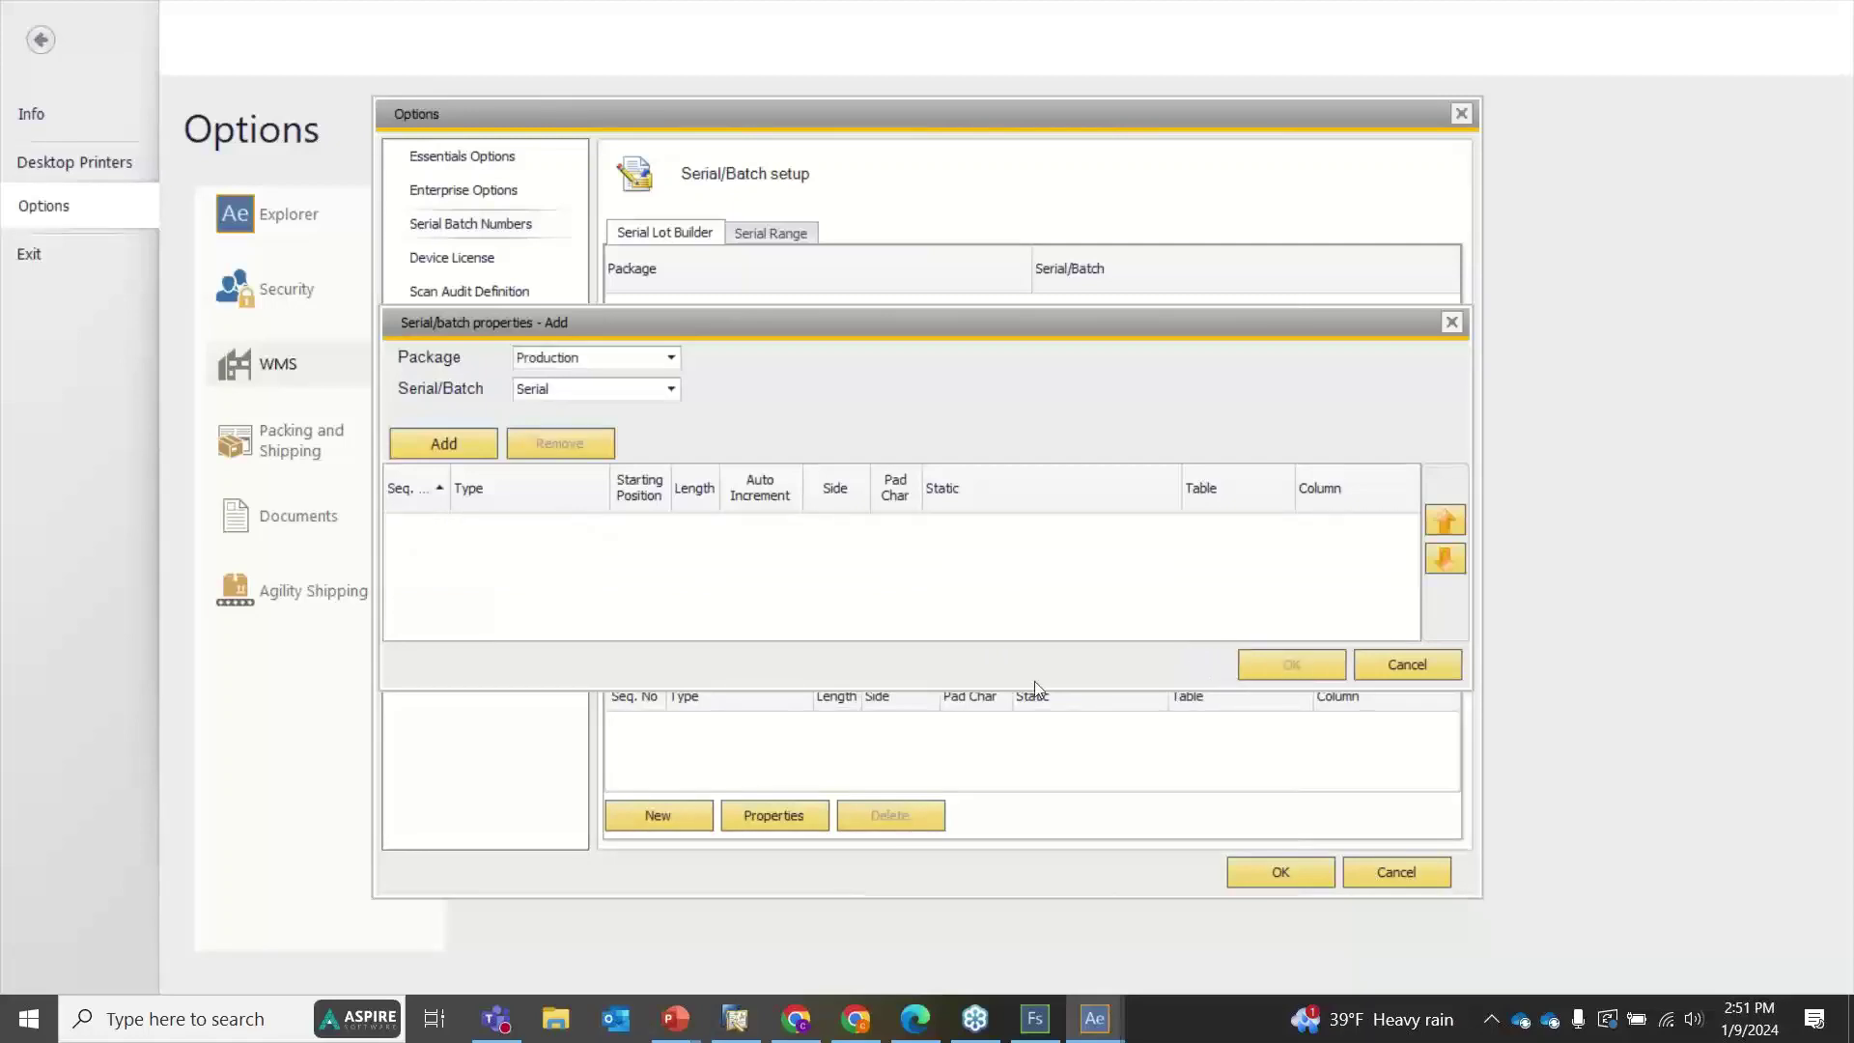
left_click(1405, 660)
left_click(856, 316)
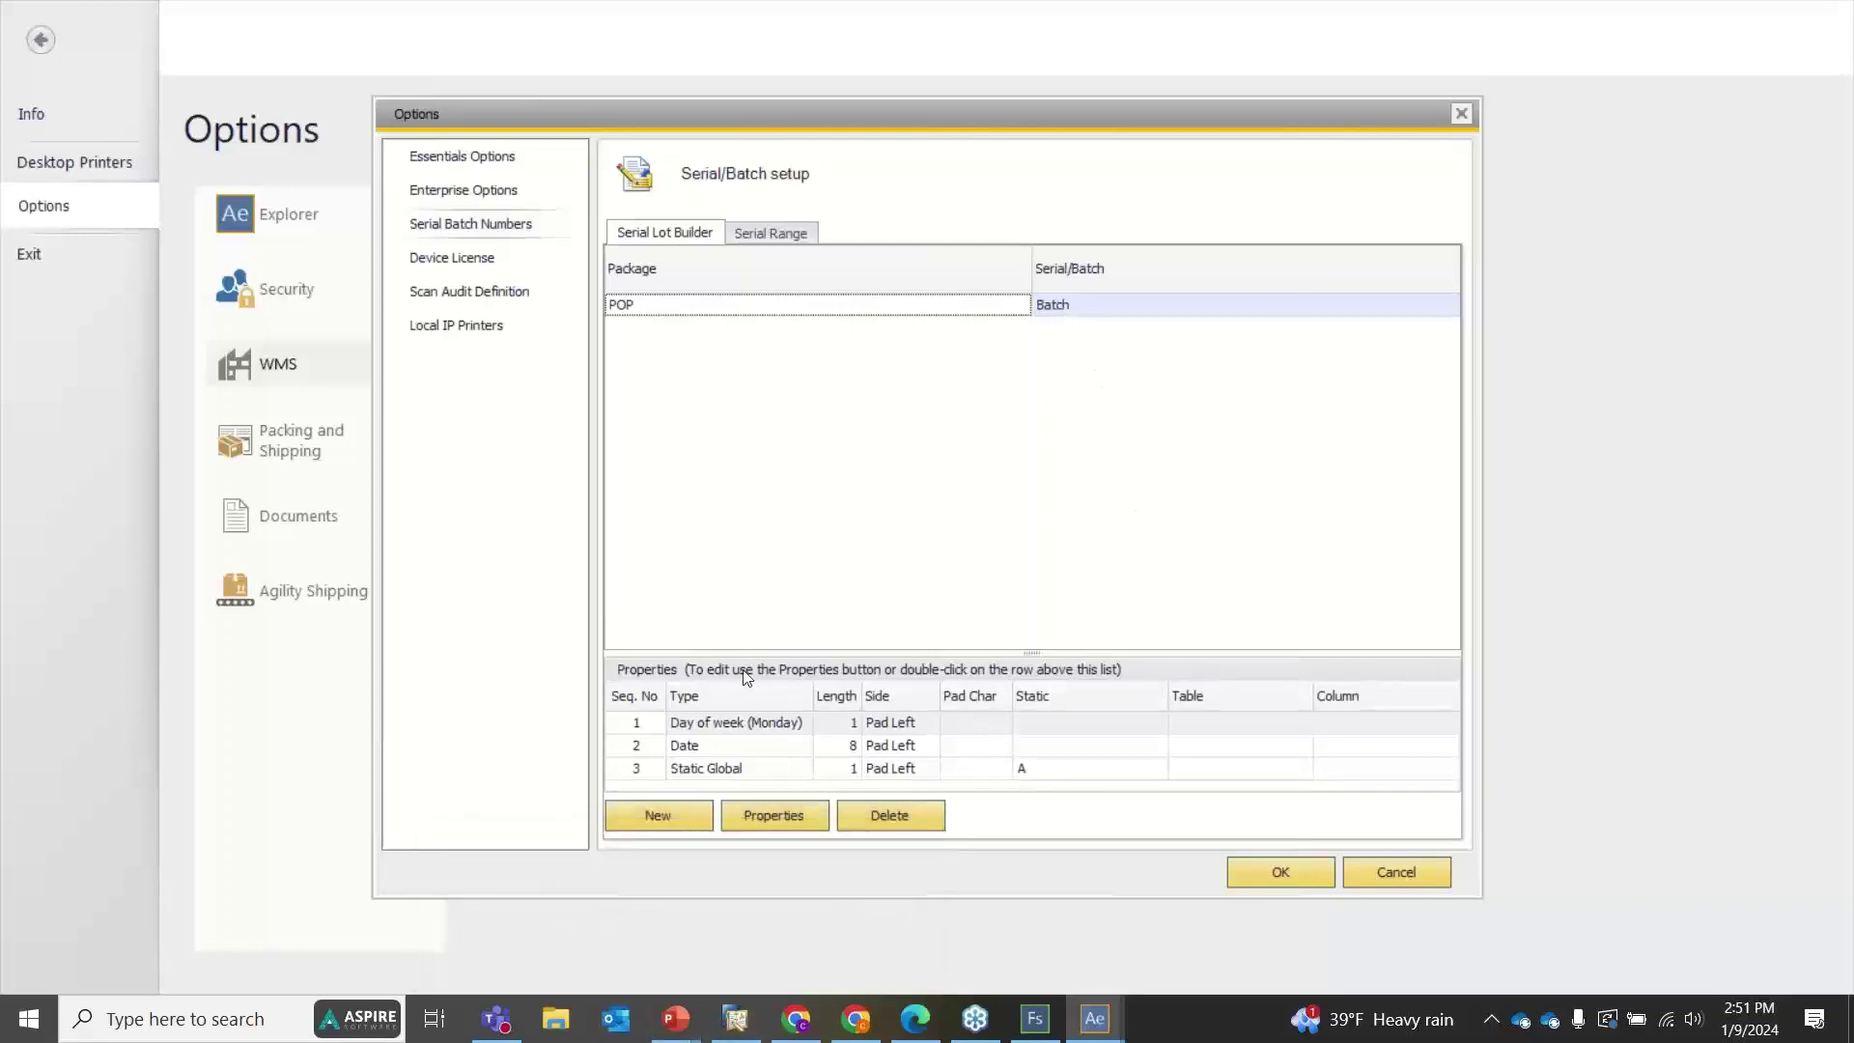
Start a new serial/batch definition for the Purchase Order package with the numbering type Batch
left_click(688, 811)
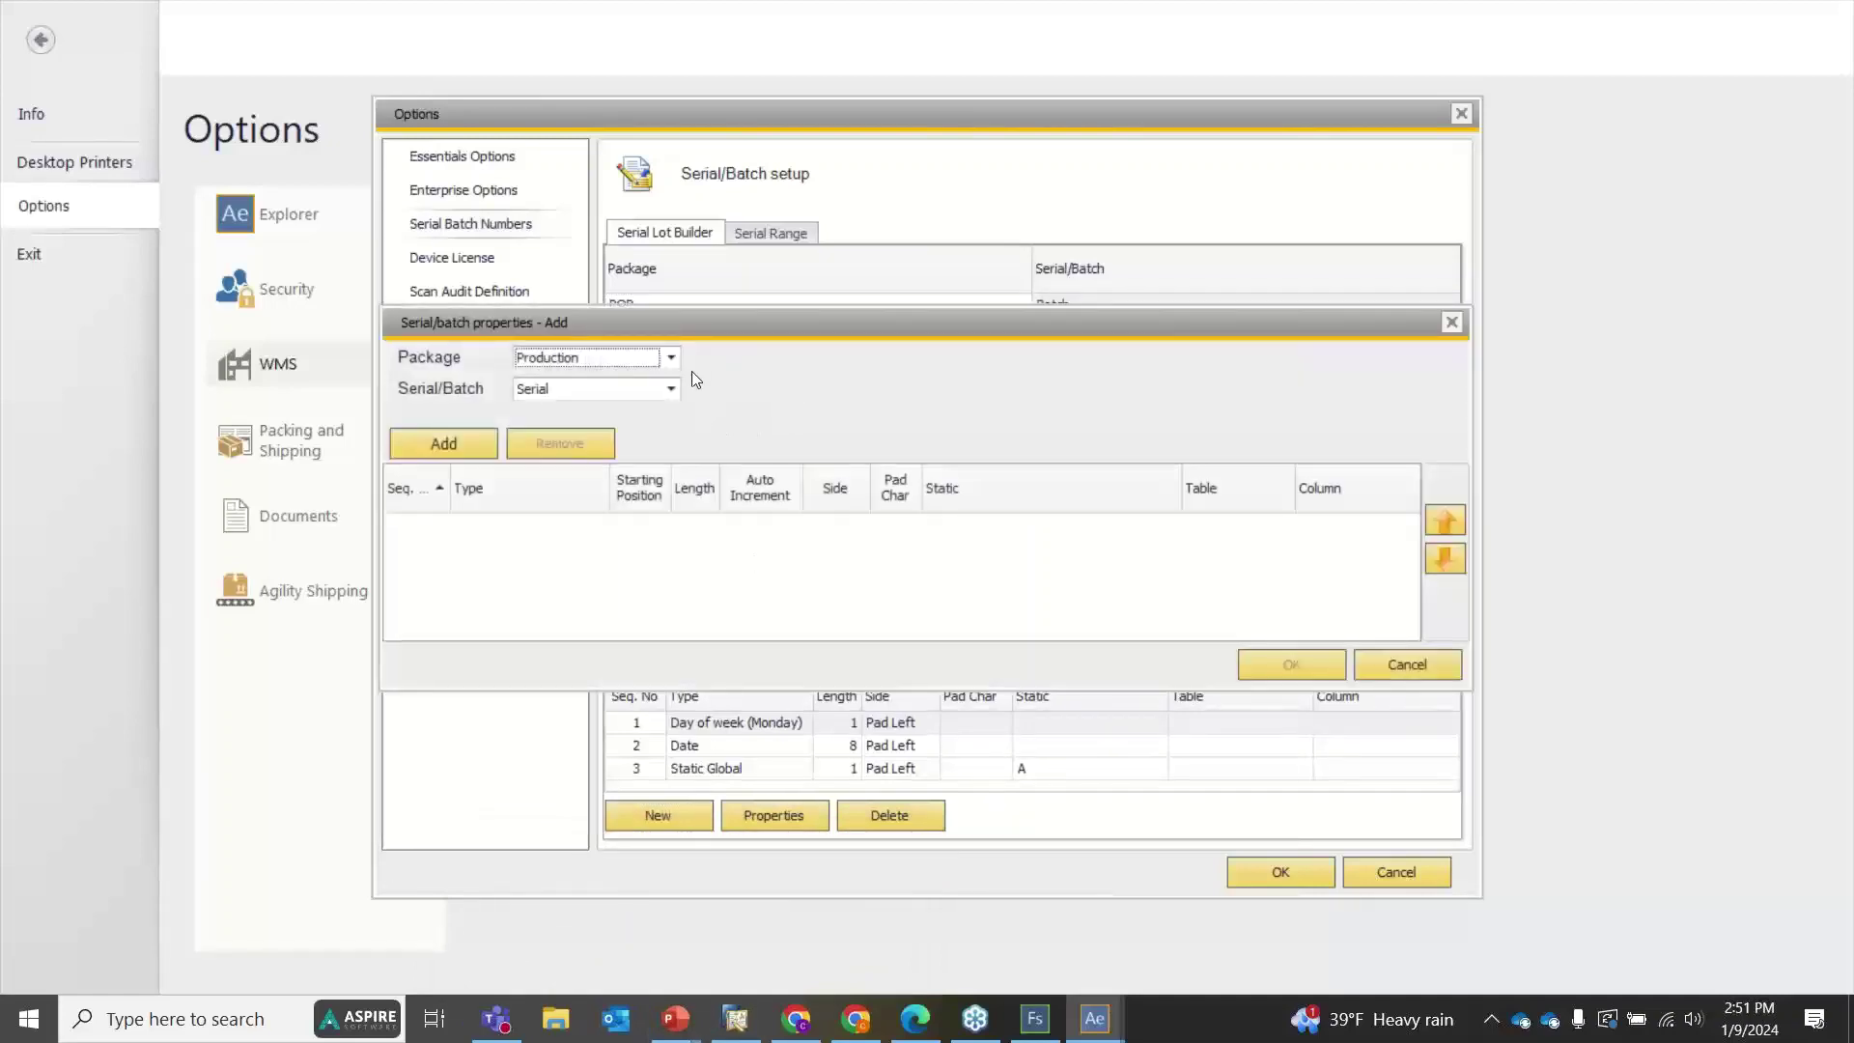
left_click(669, 357)
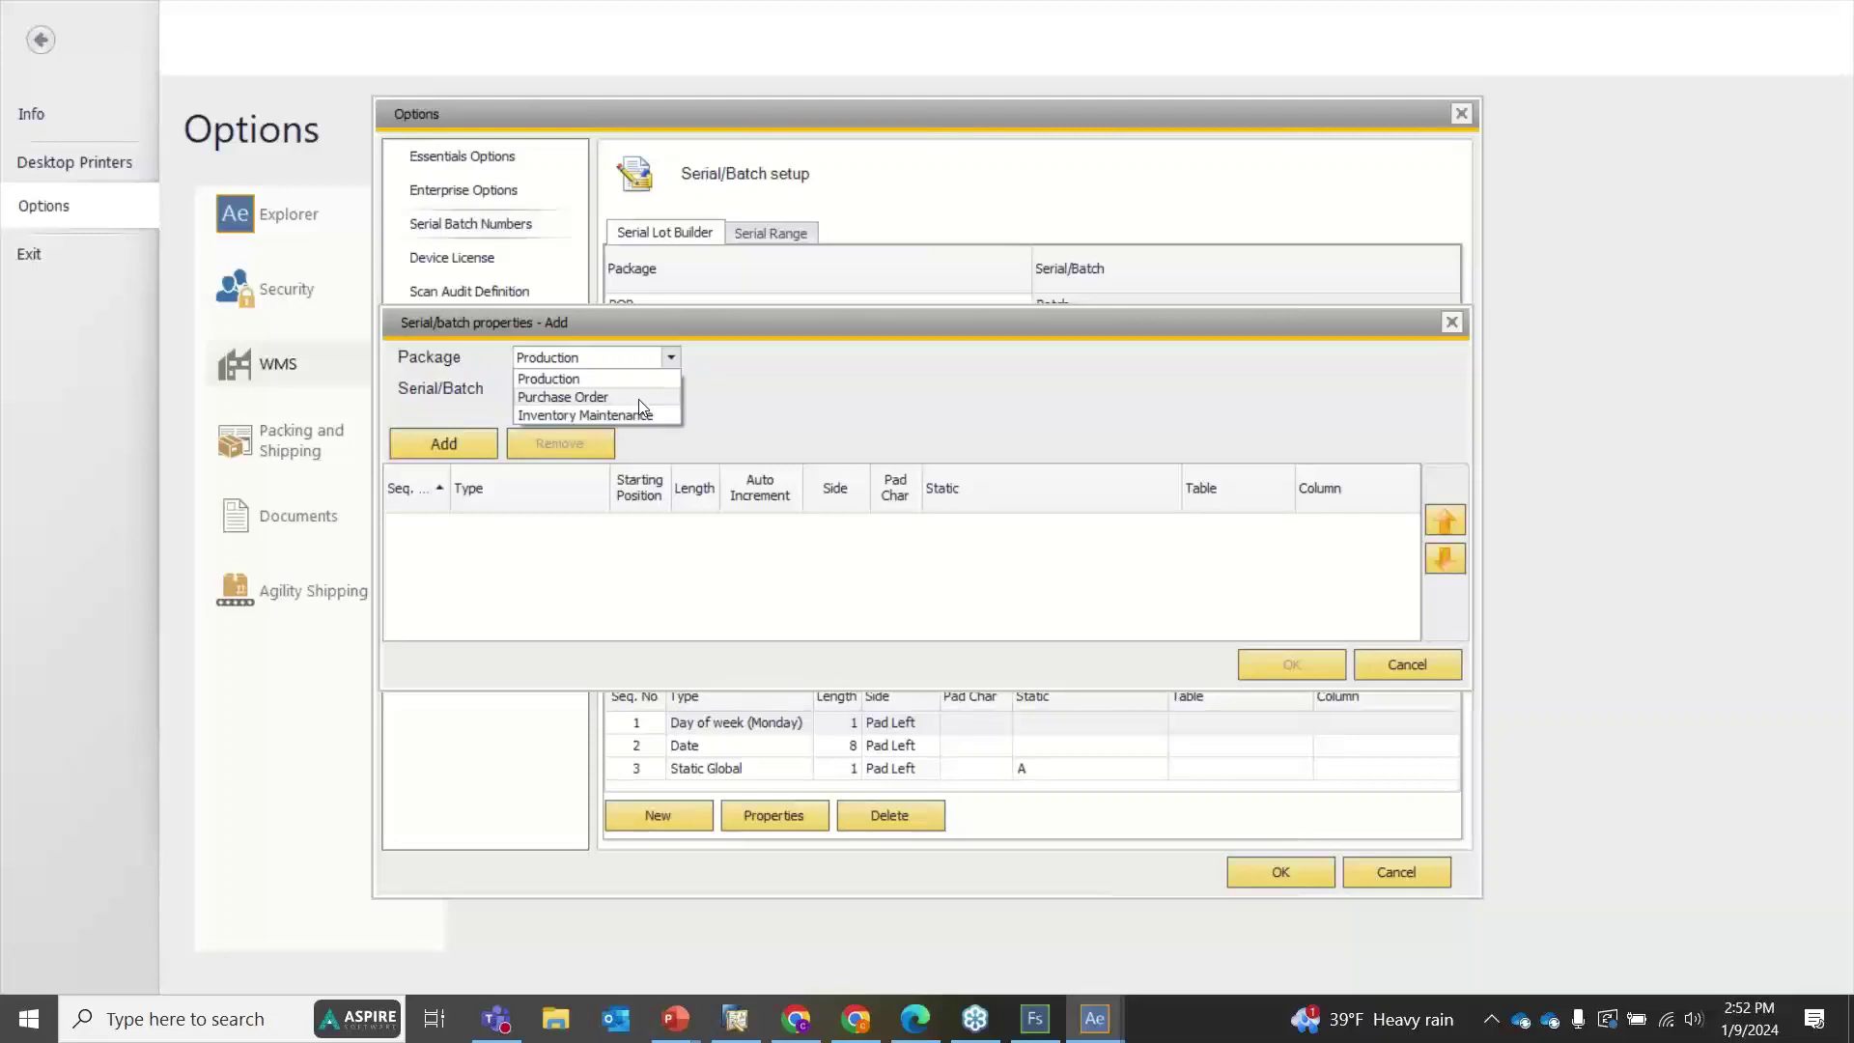
left_click(724, 386)
left_click(585, 397)
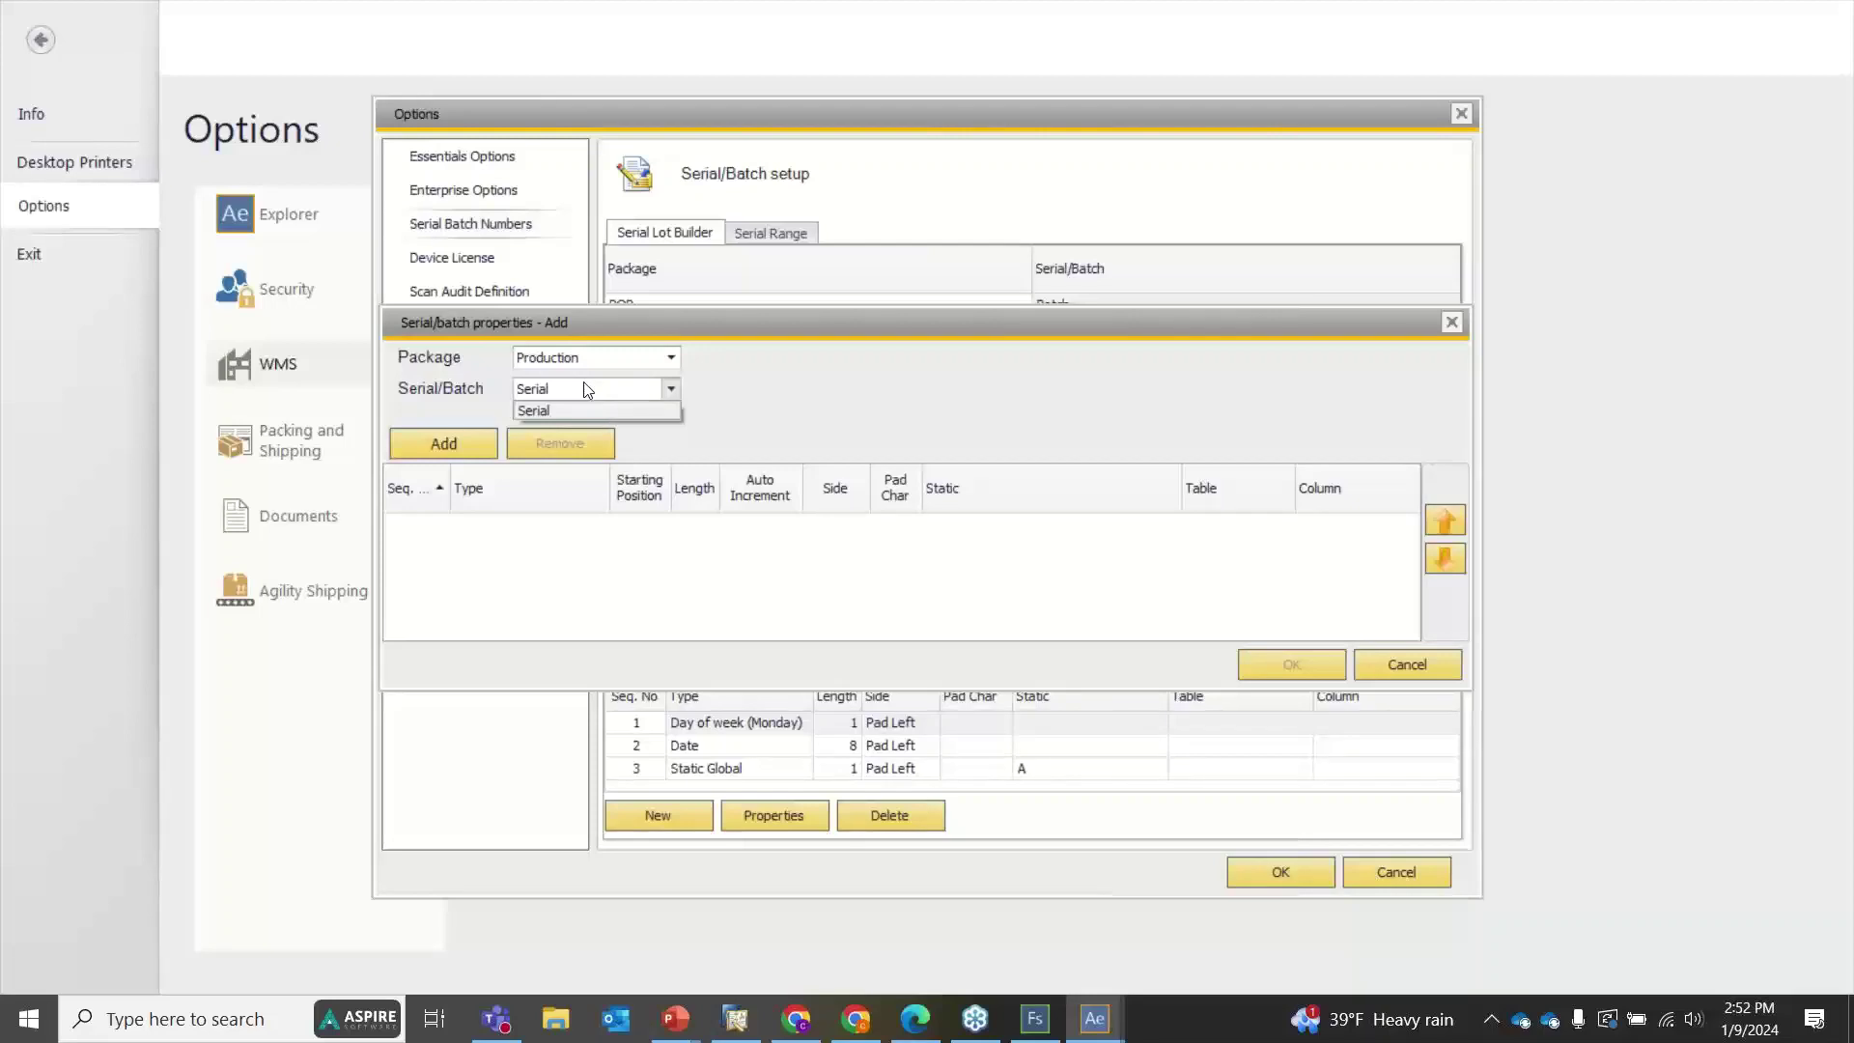
left_click(577, 356)
left_click(577, 356)
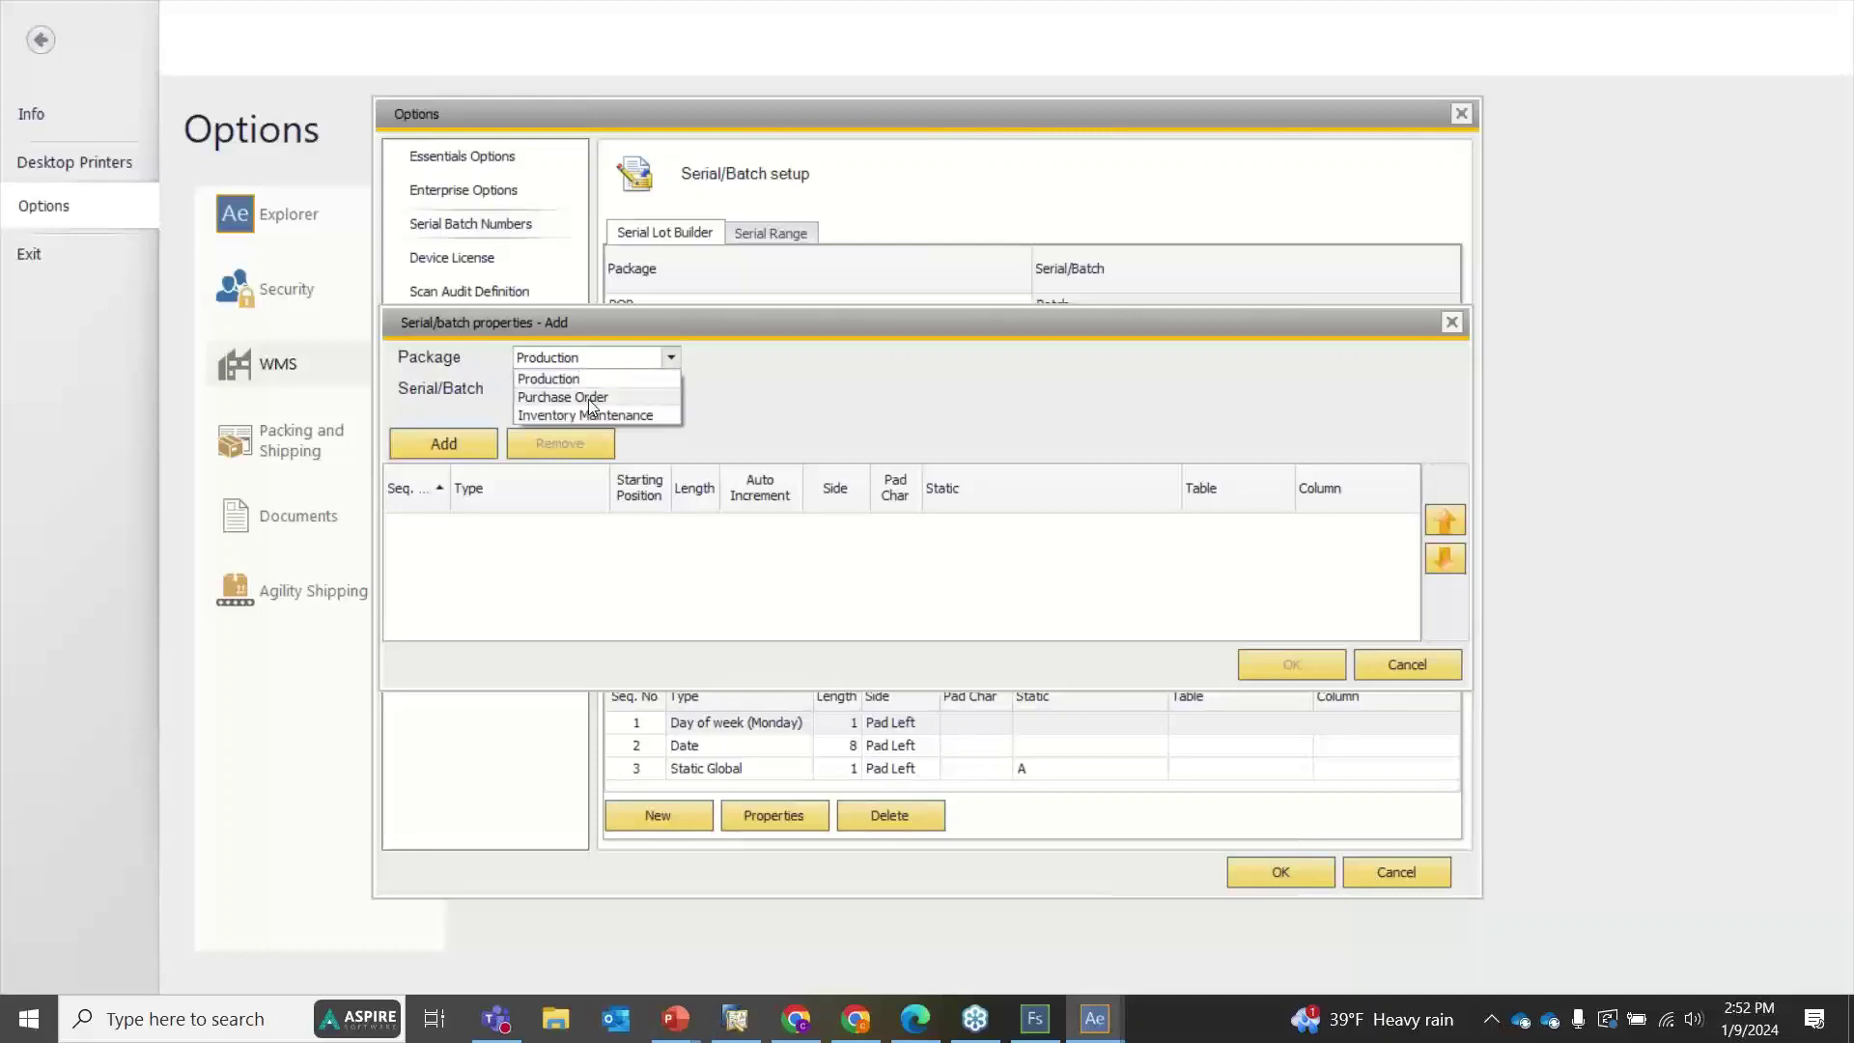
left_click(587, 398)
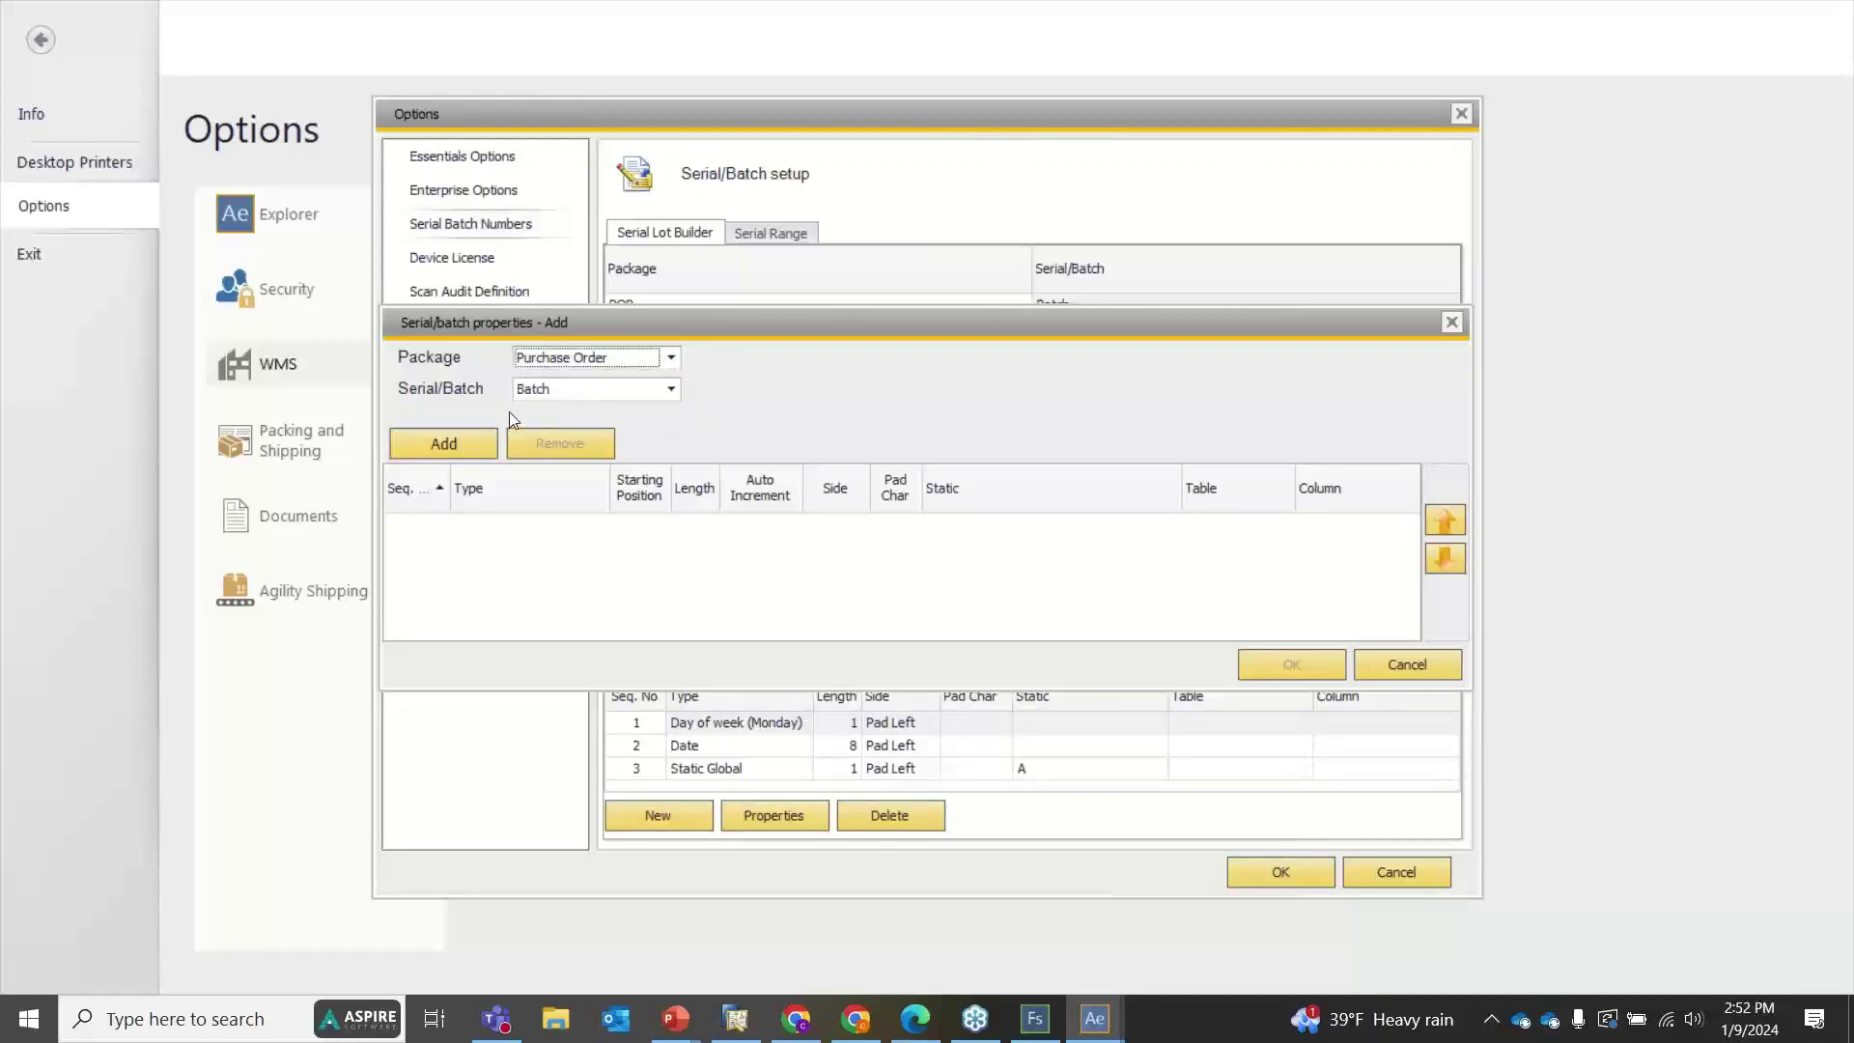
left_click(527, 390)
left_click(529, 409)
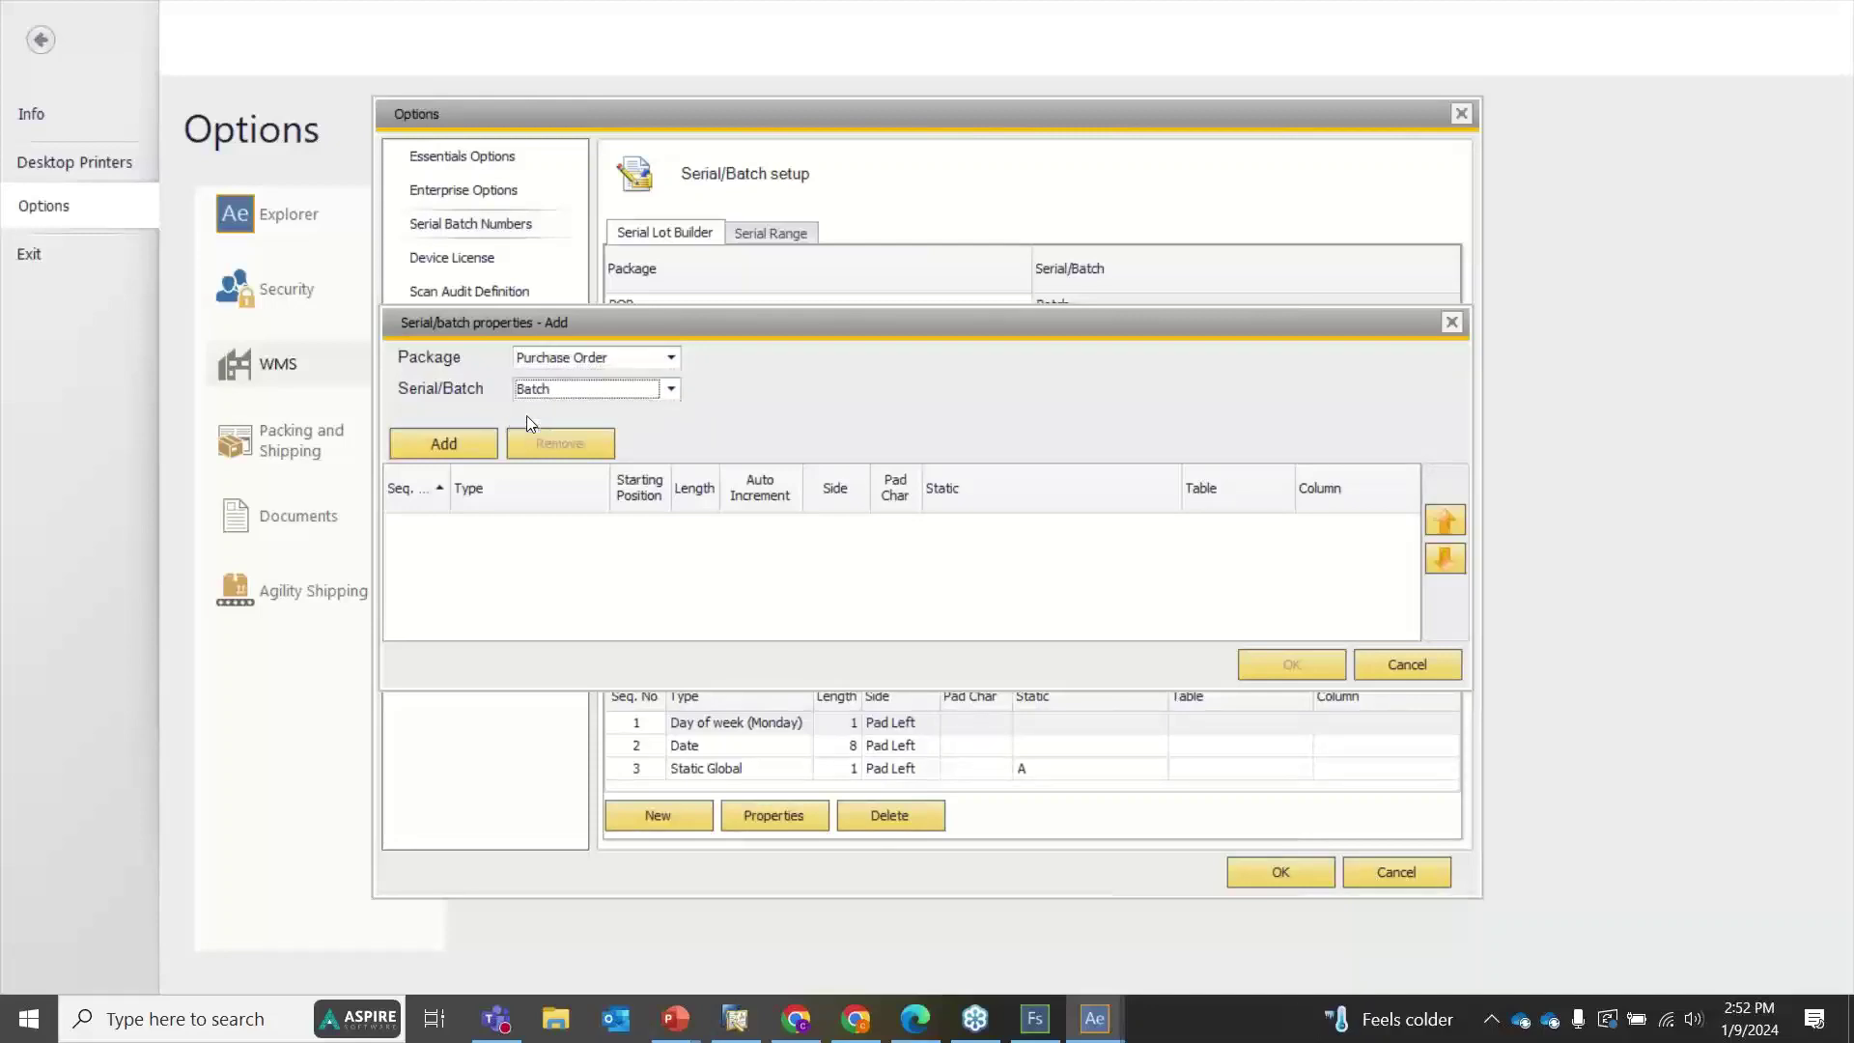
Add a first segment of type Static Global with the static value A to the purchase order definition
left_click(432, 444)
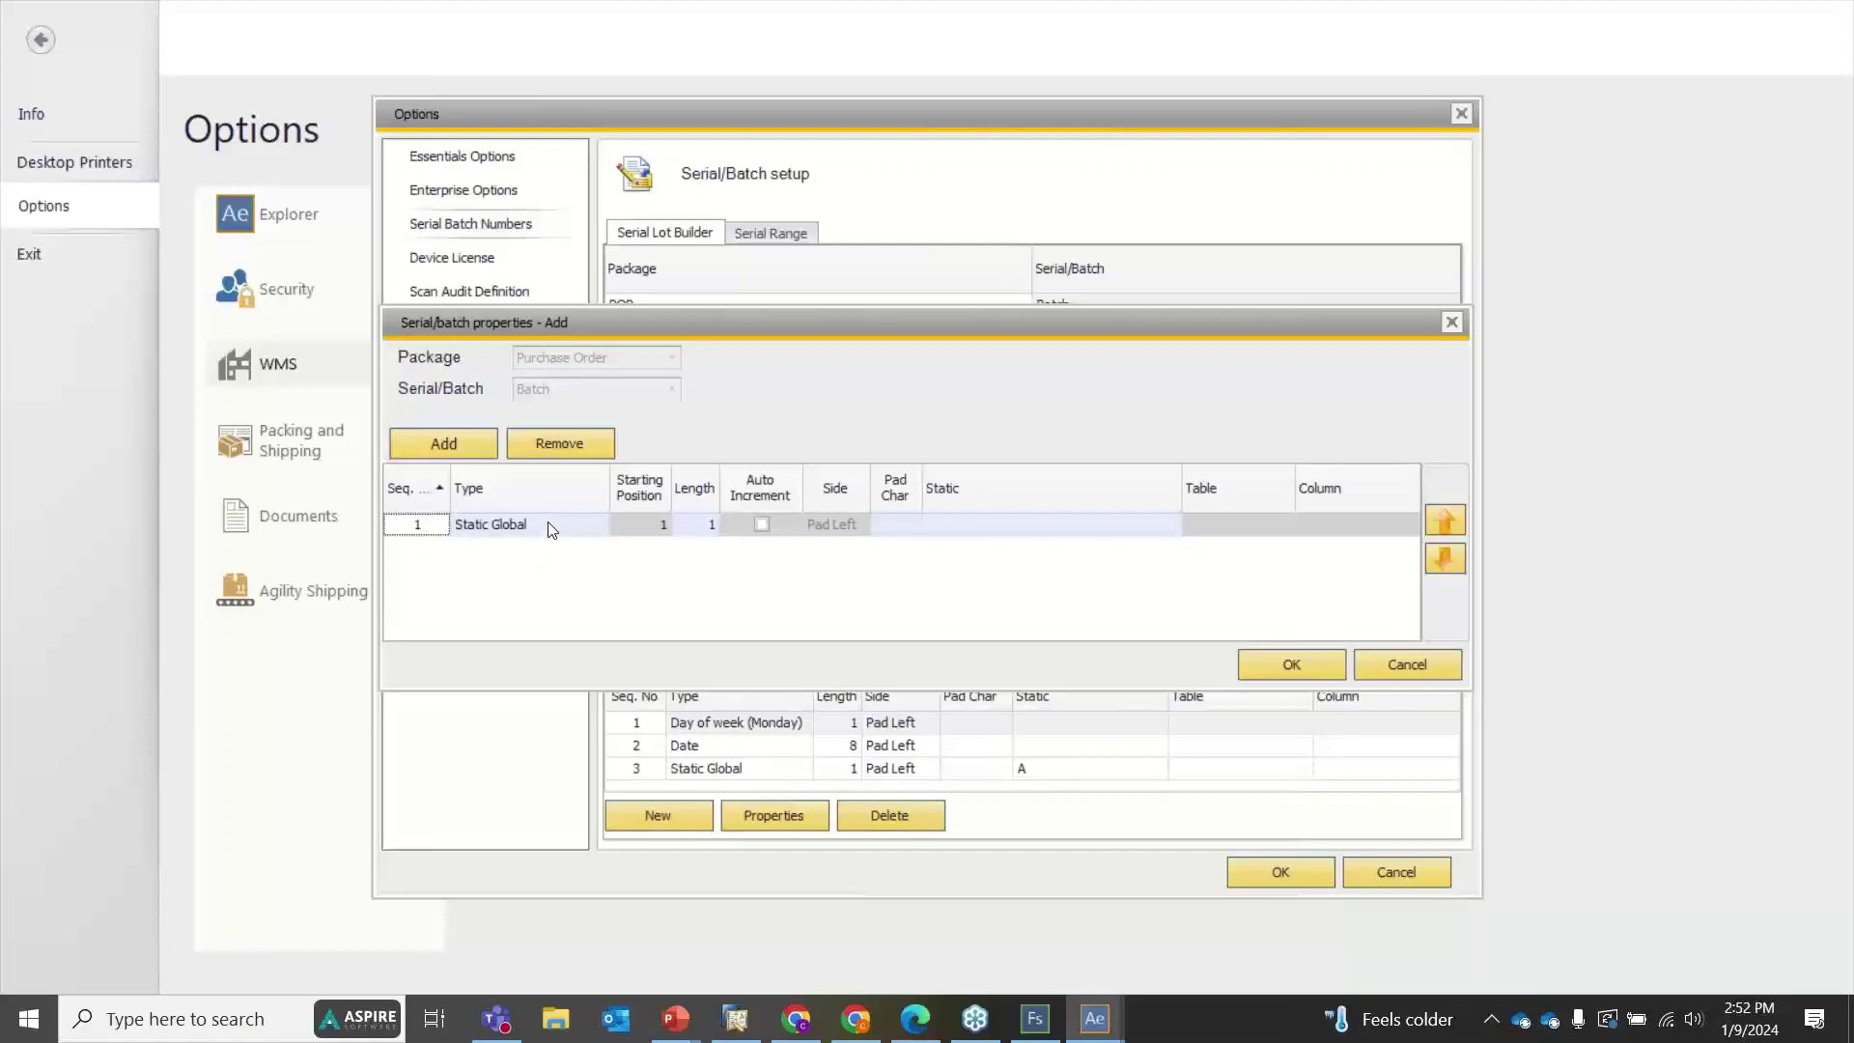
left_click(955, 529)
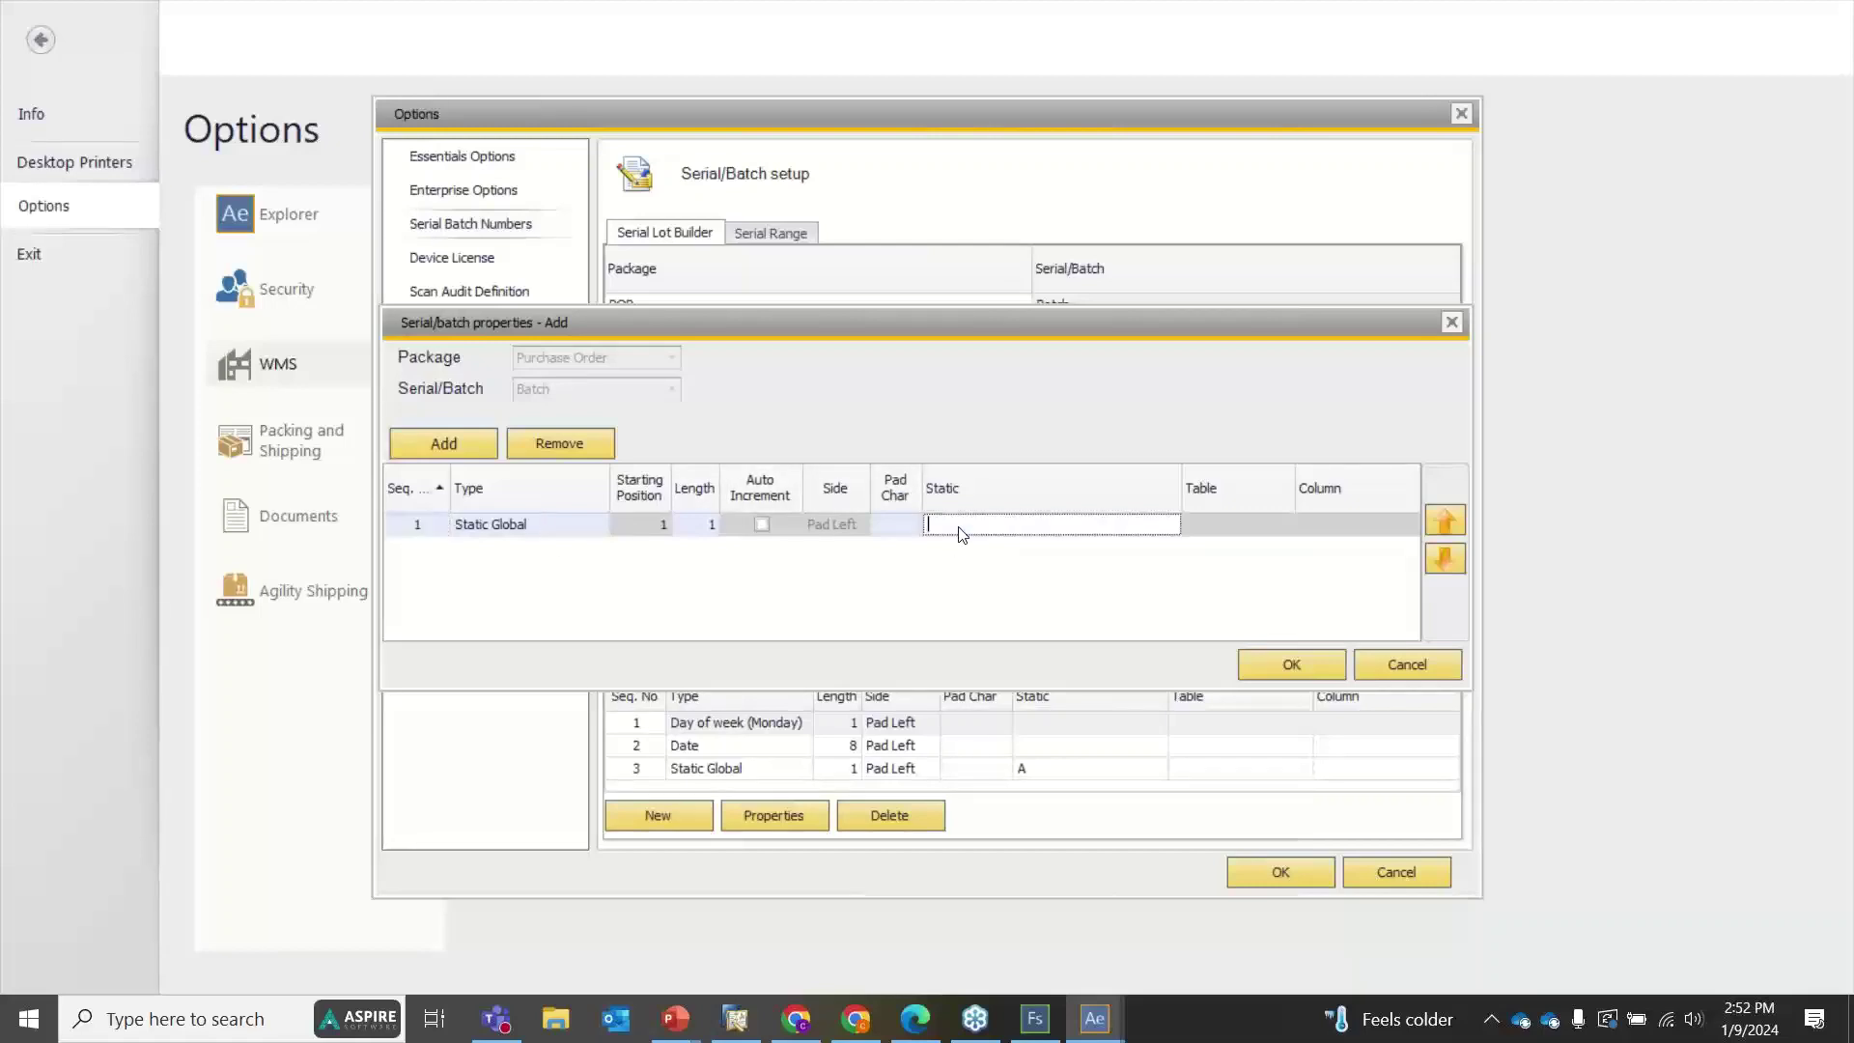
type("A")
key("BackSpace")
type("A")
Add a second segment of type Lookup Table/Column that reads from the Item Master table
left_click(473, 444)
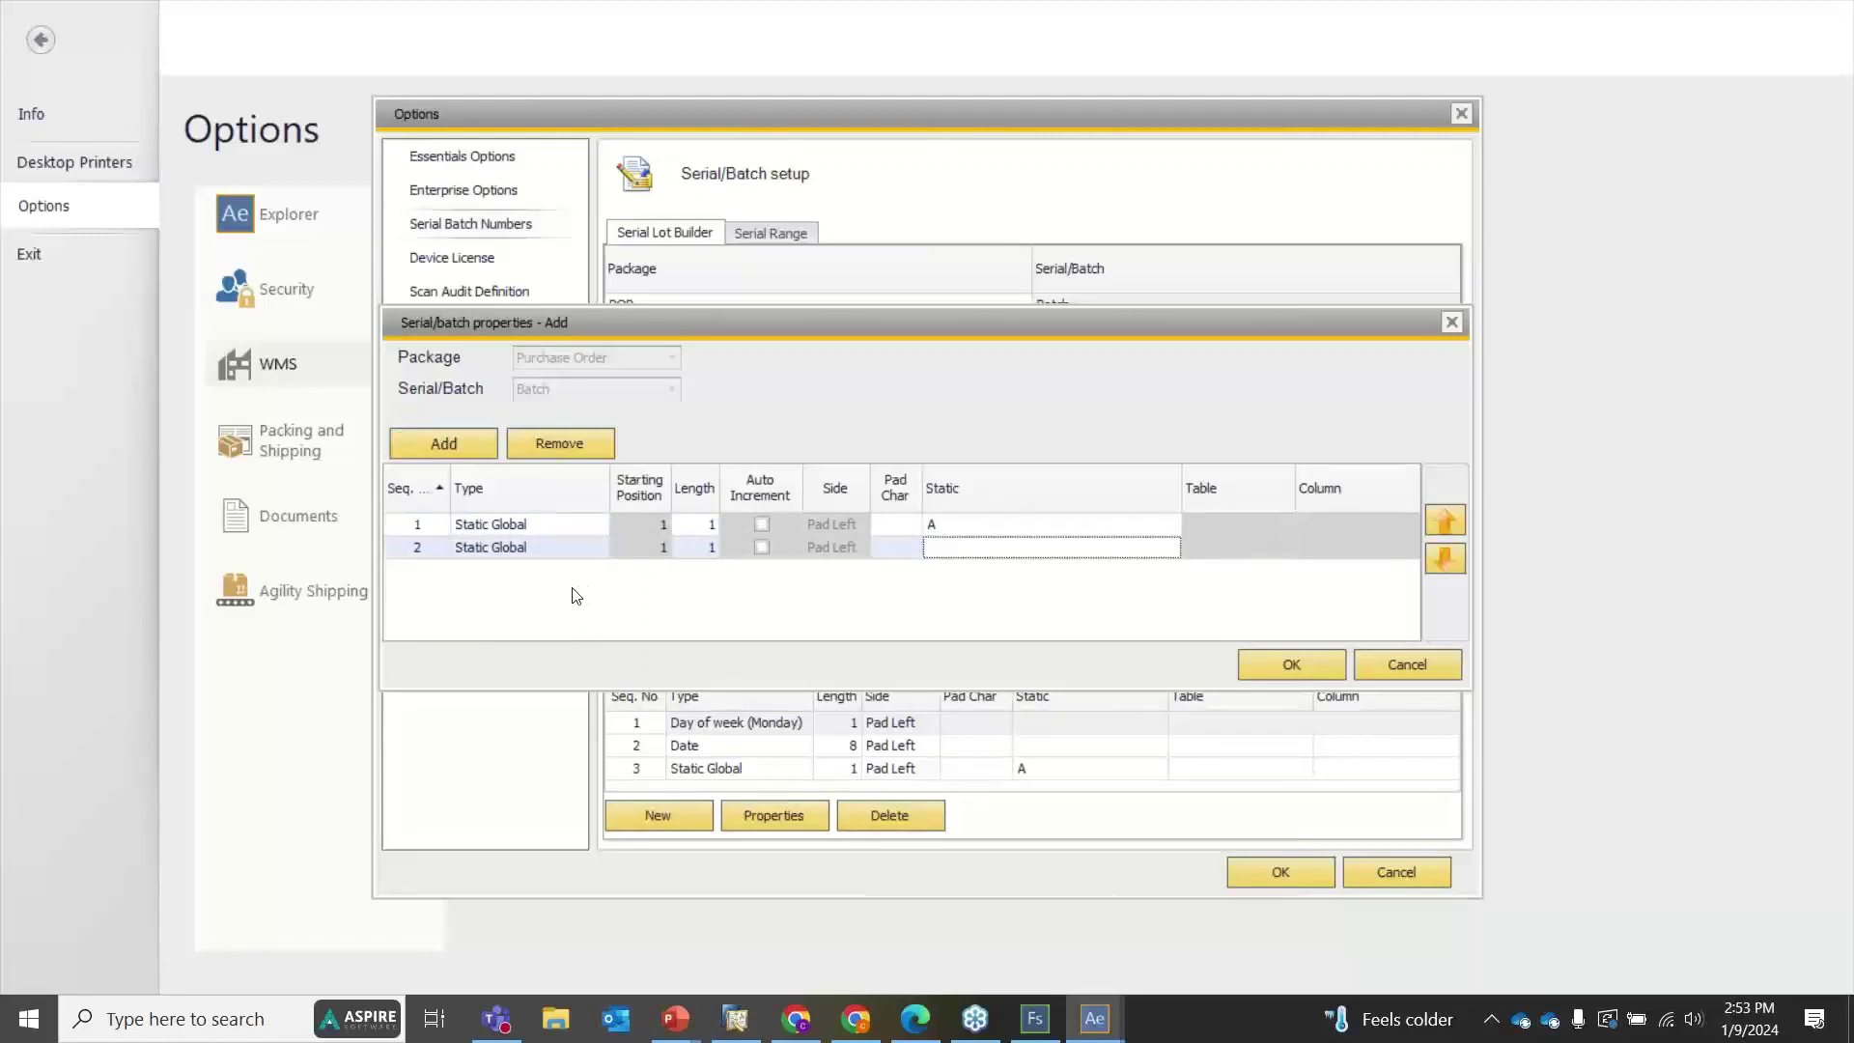
left_click(599, 552)
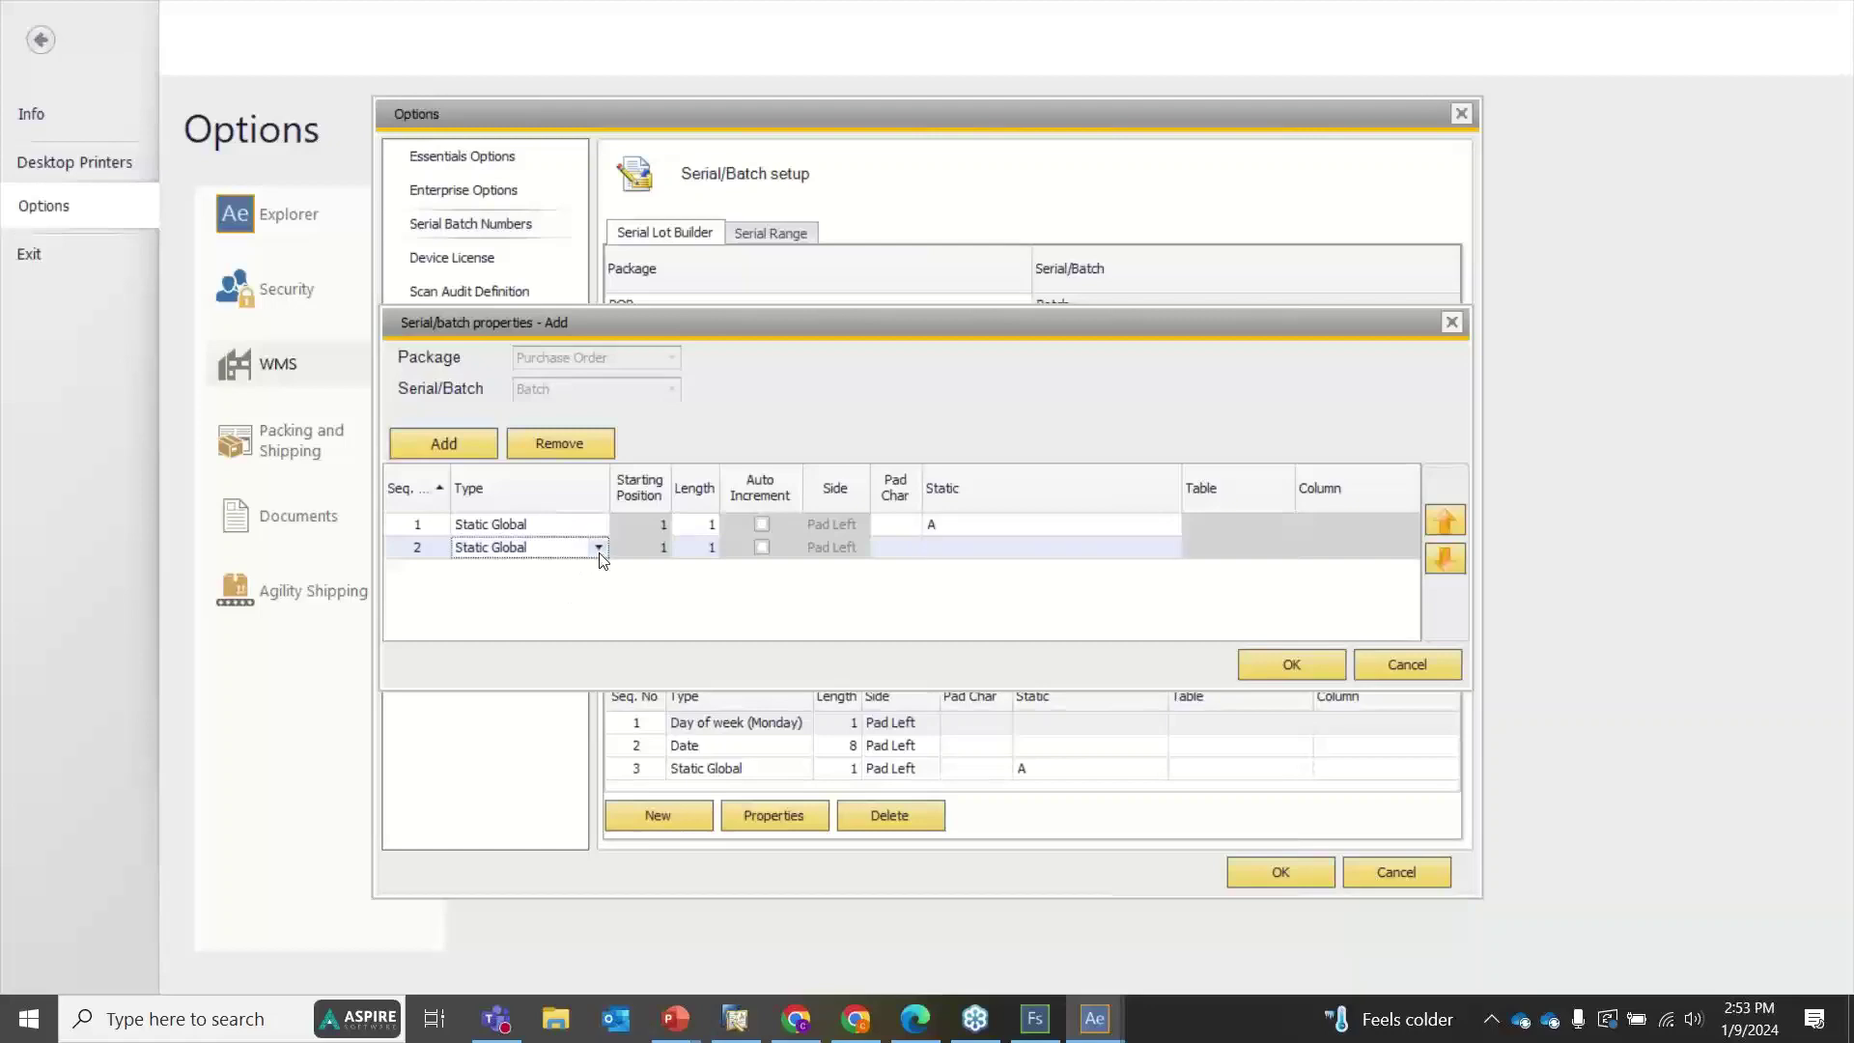
left_click(598, 549)
left_click(582, 586)
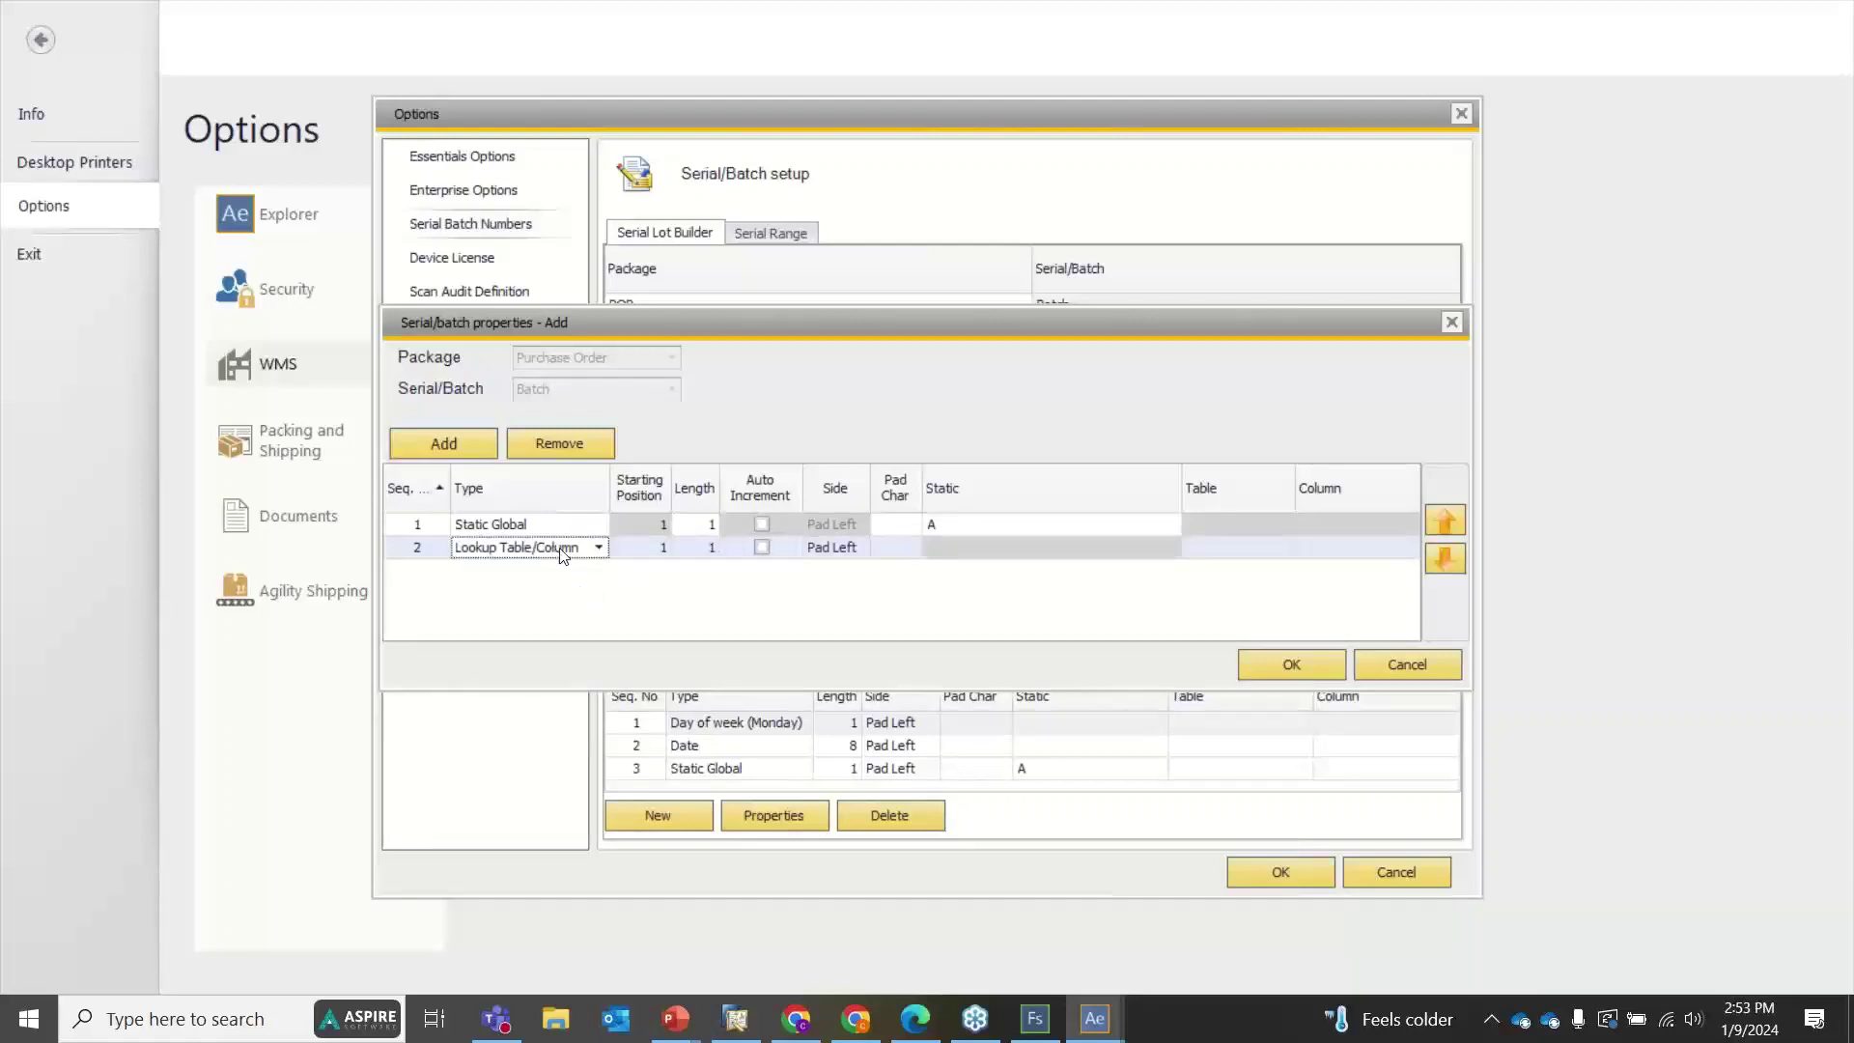
left_click(1283, 552)
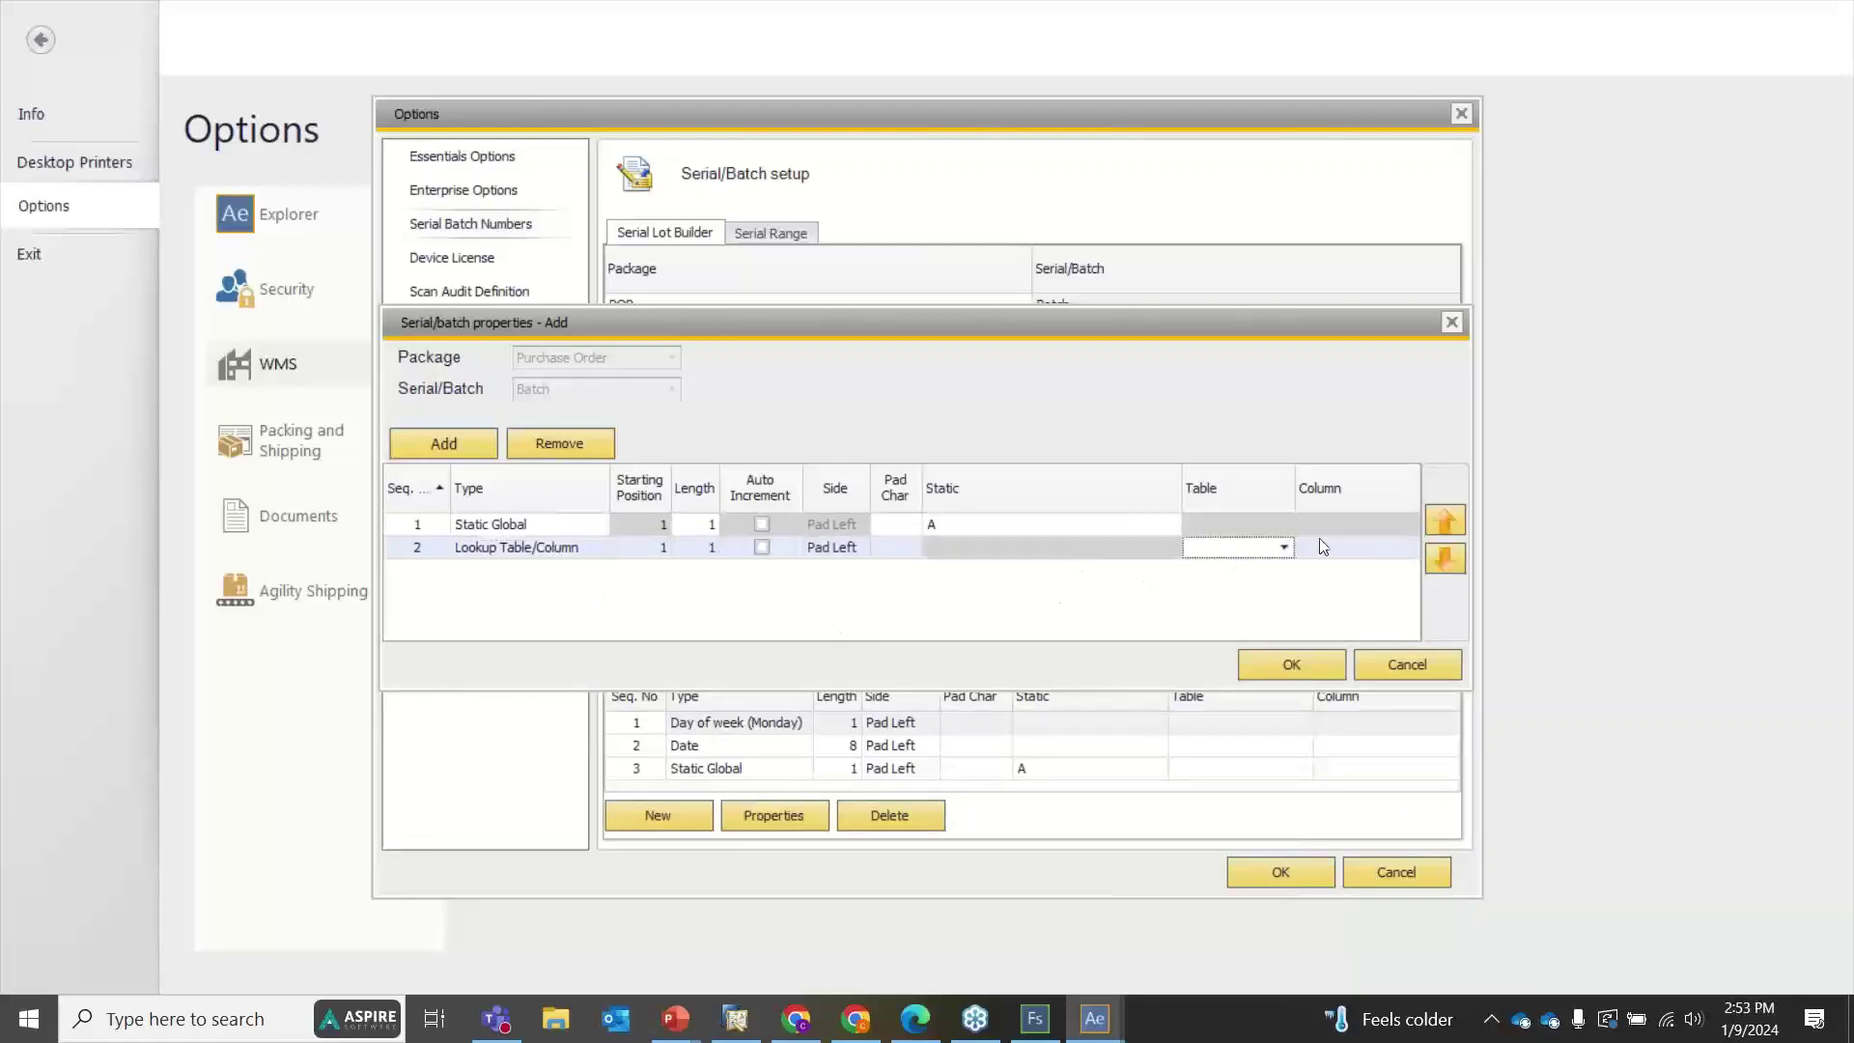
left_click(1283, 547)
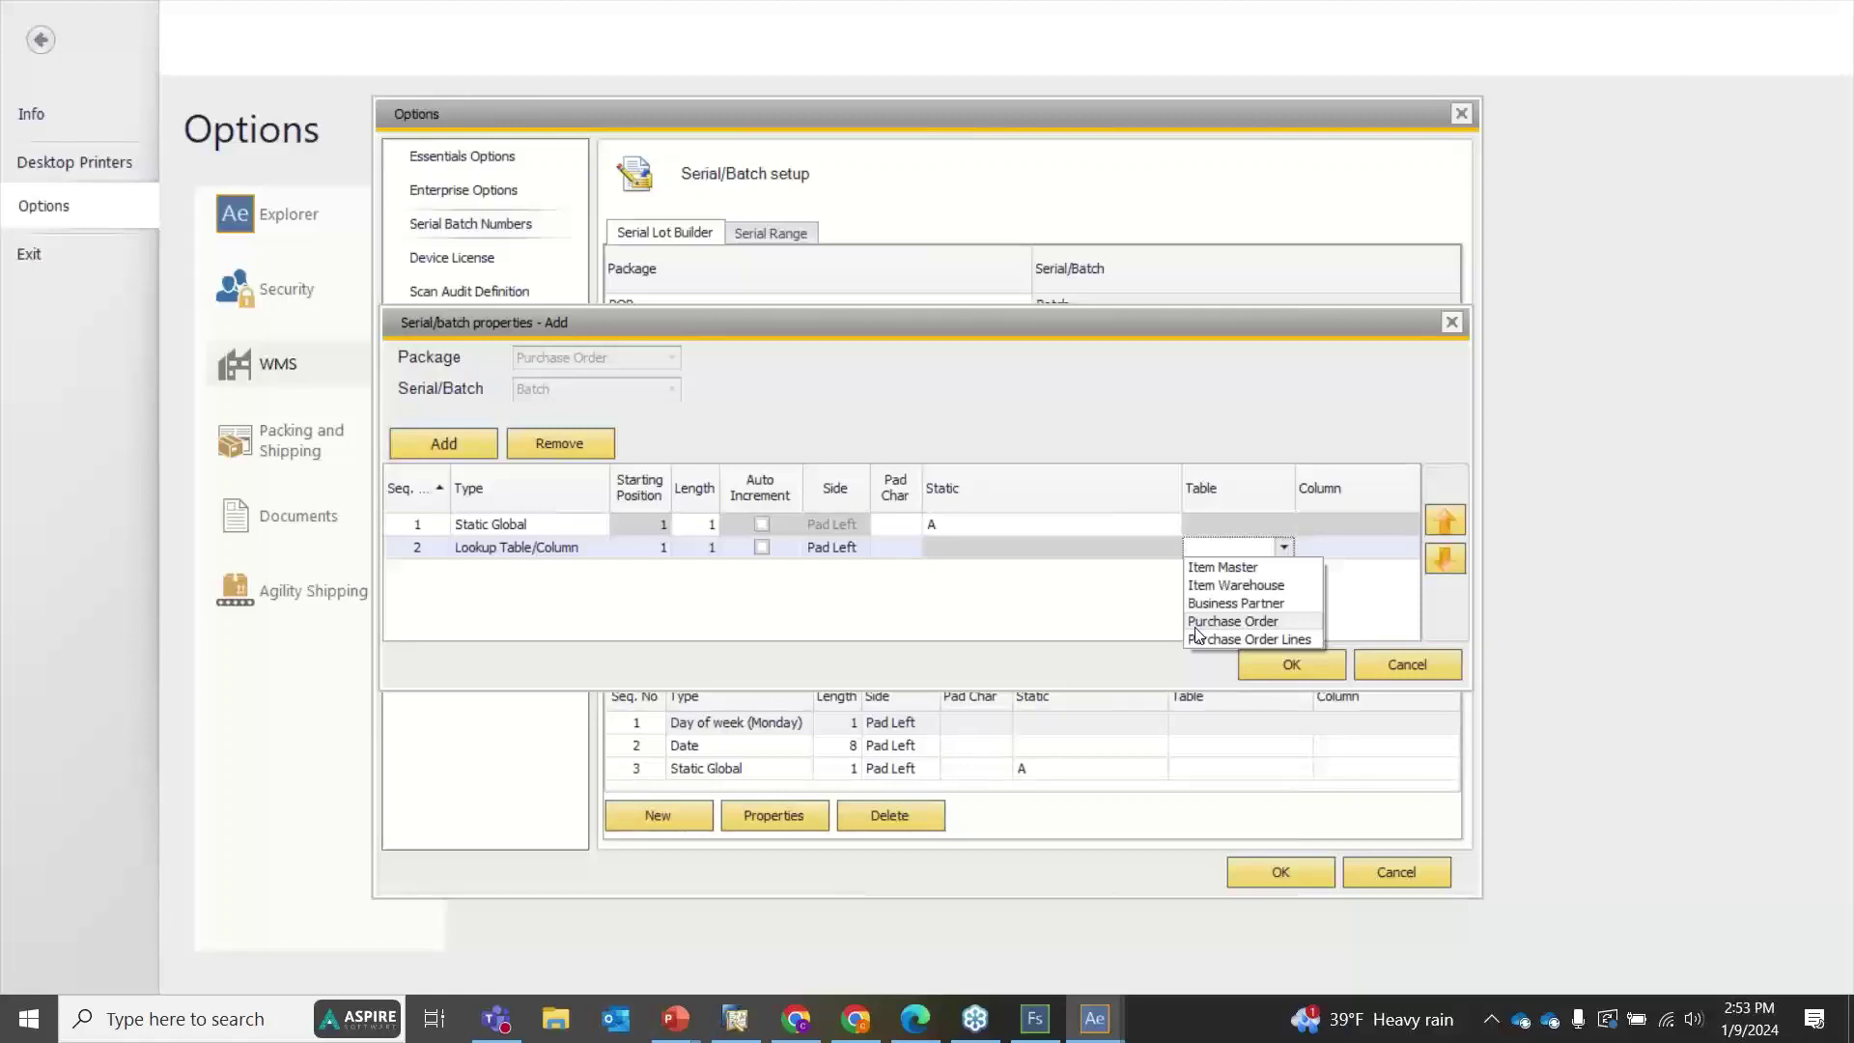
left_click(1232, 575)
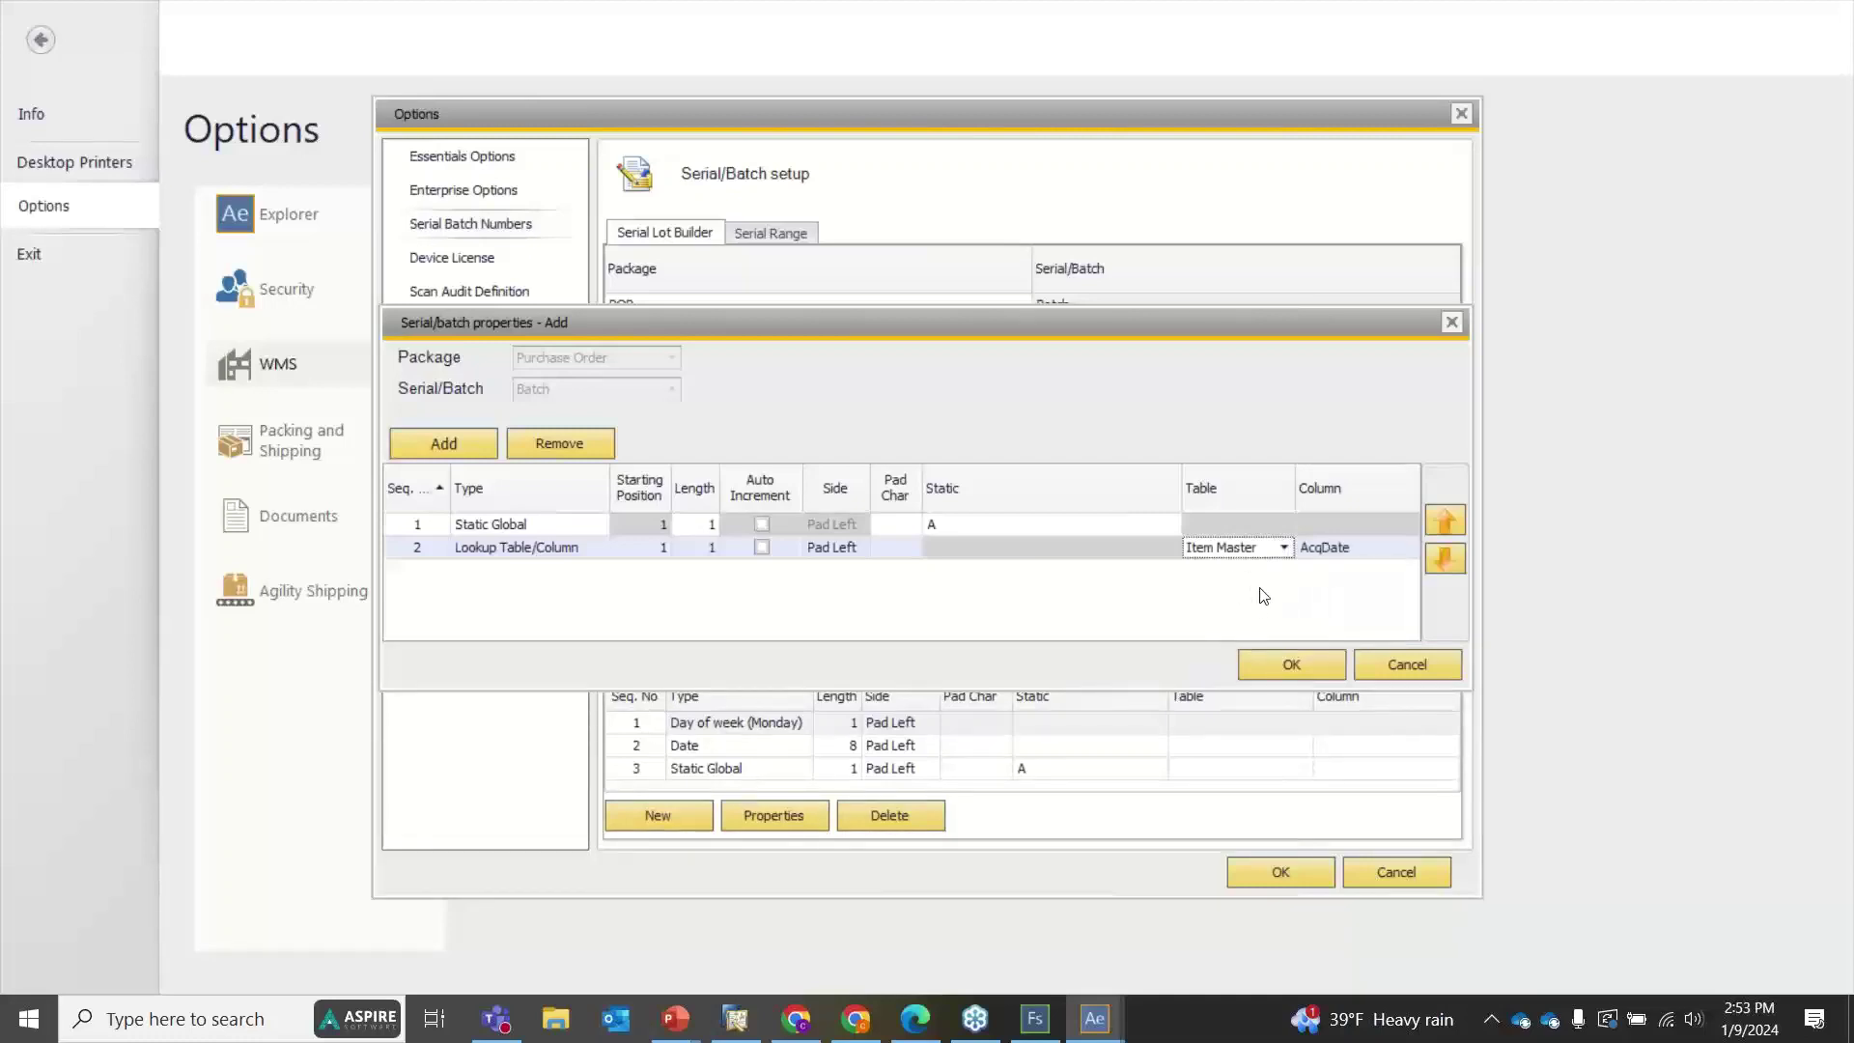
Set the lookup segment's column to ItemCode and its length to 4
left_click(709, 556)
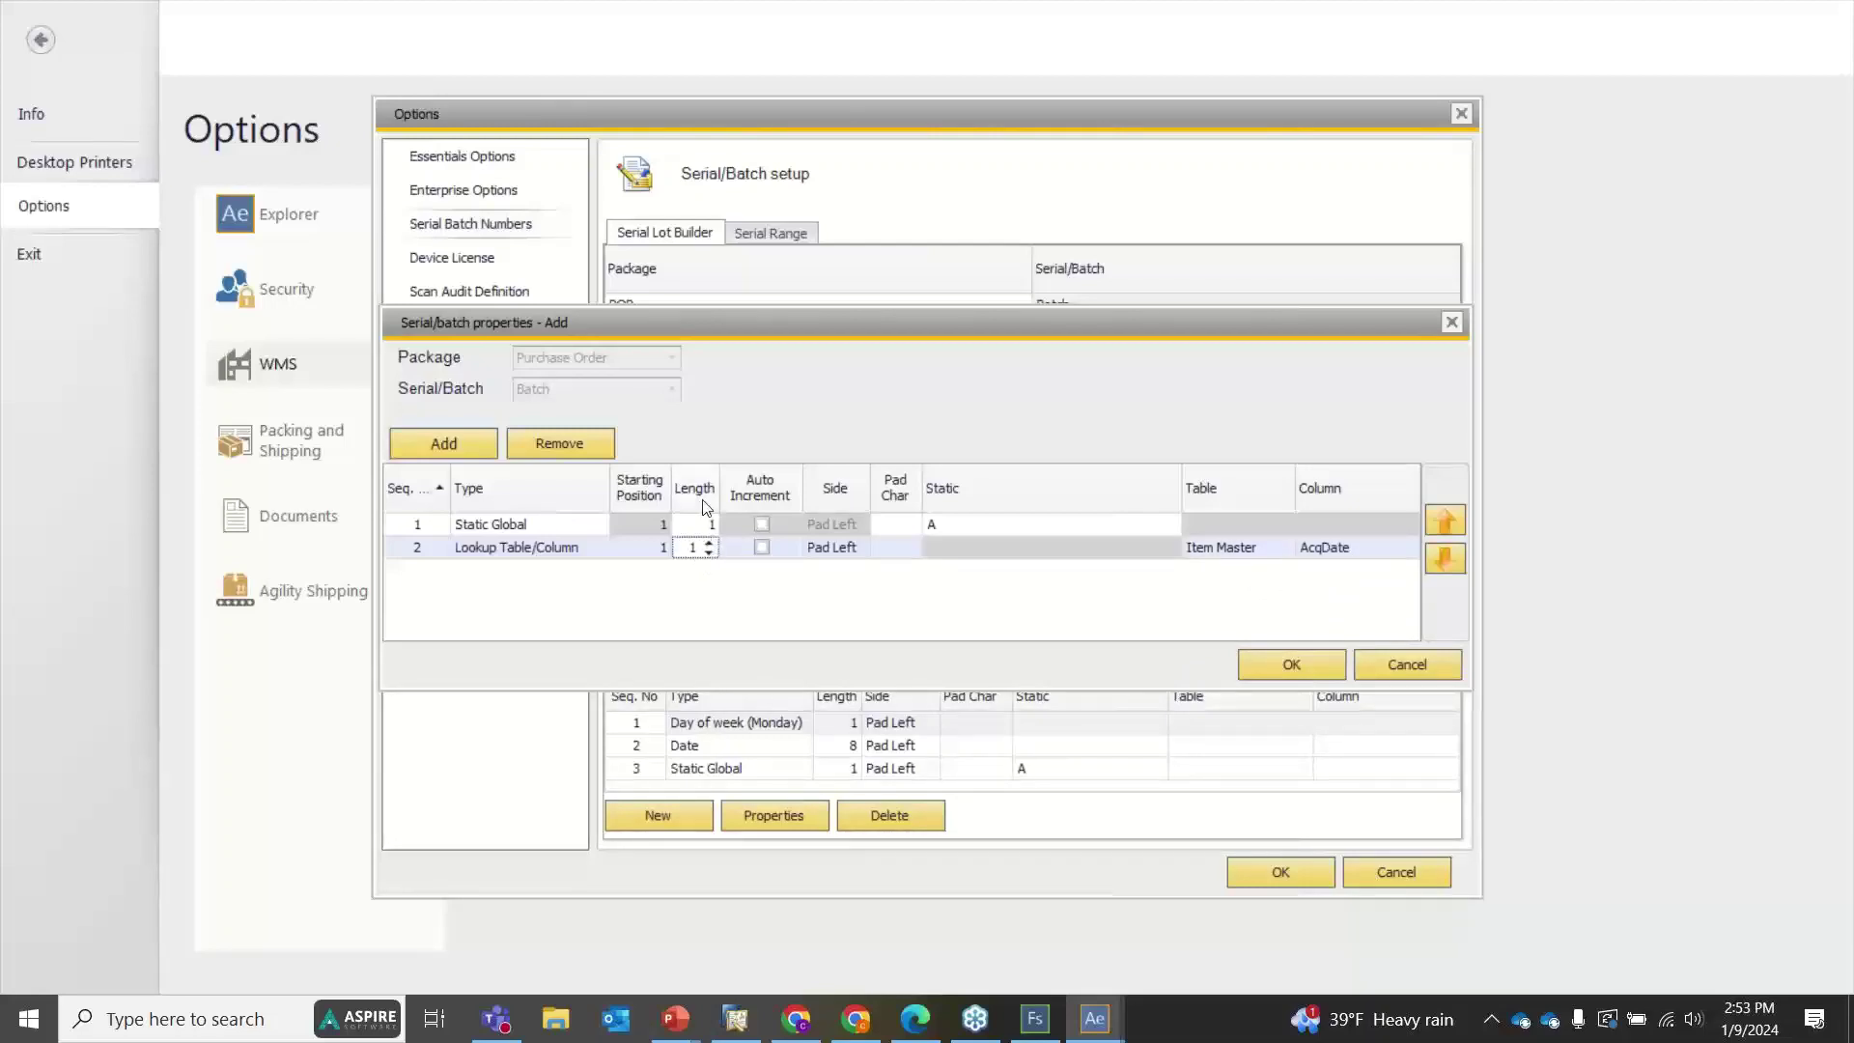
left_click(645, 550)
left_click(706, 551)
left_click(1345, 553)
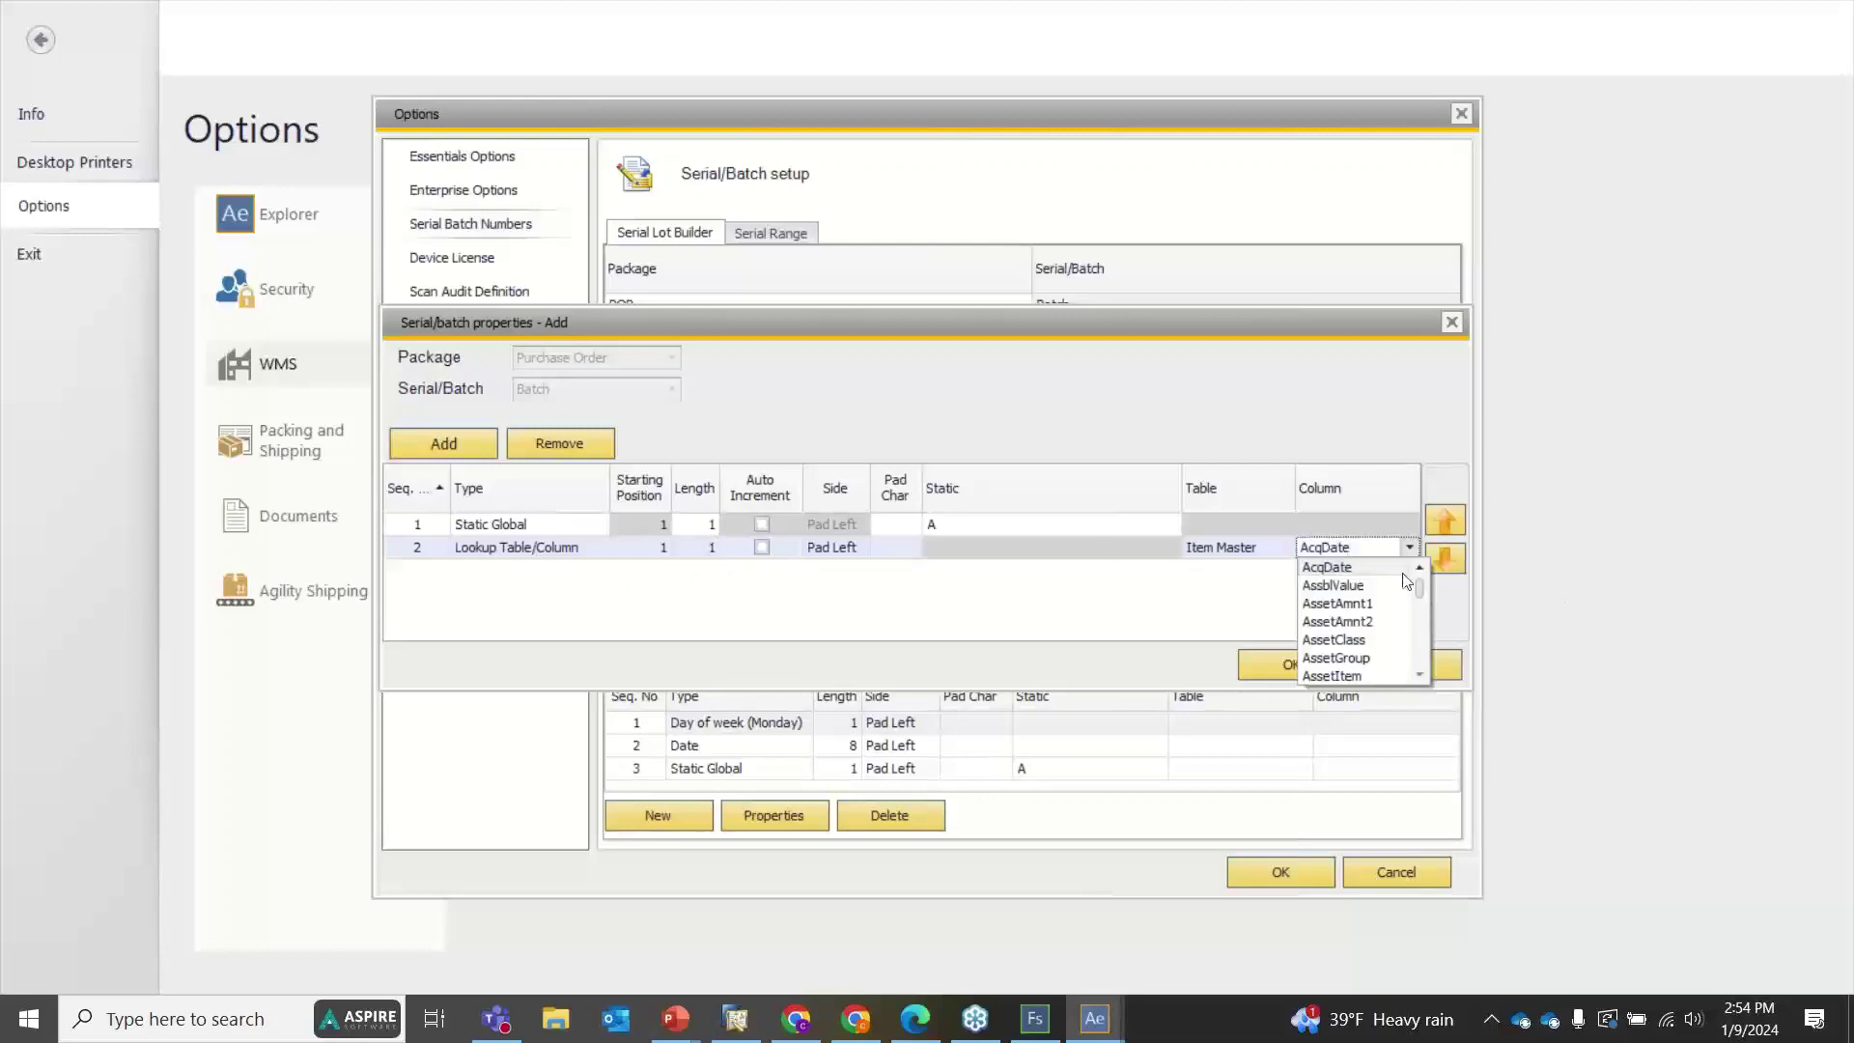
scroll(1420, 676, "down", 6)
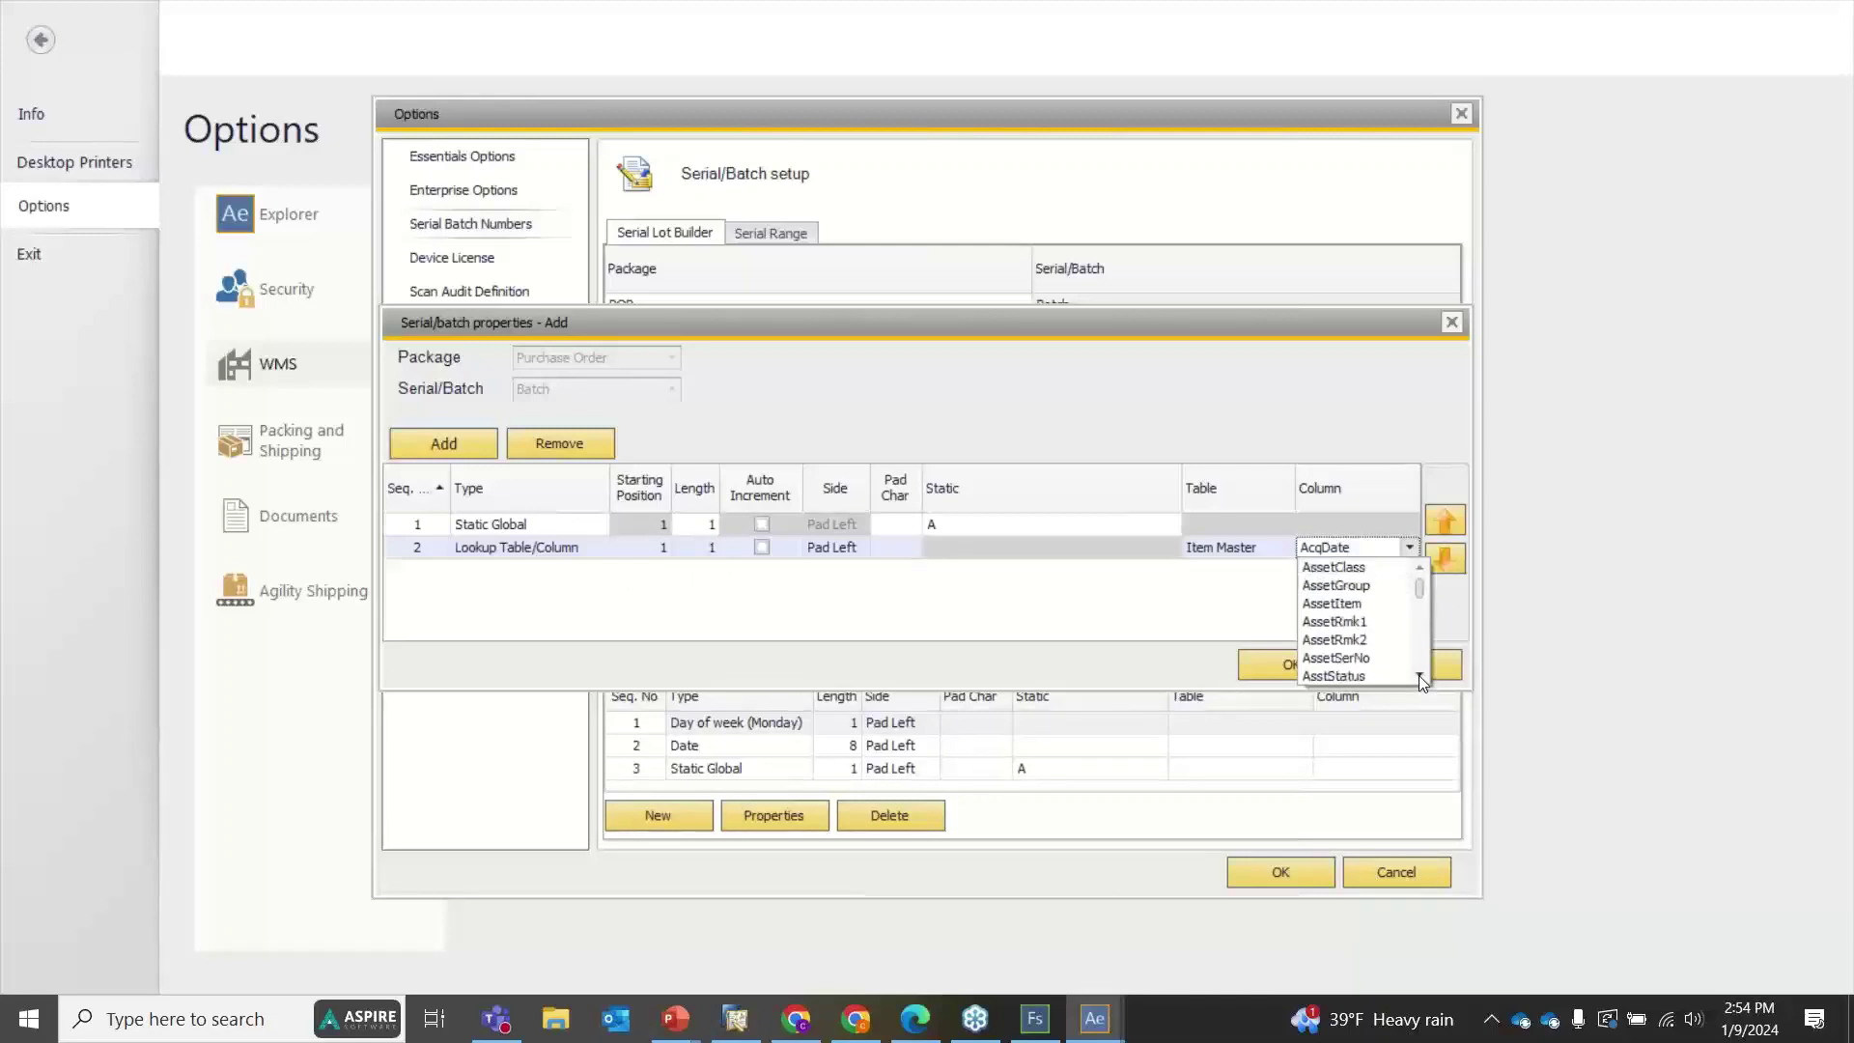
scroll(1417, 676, "down", 8)
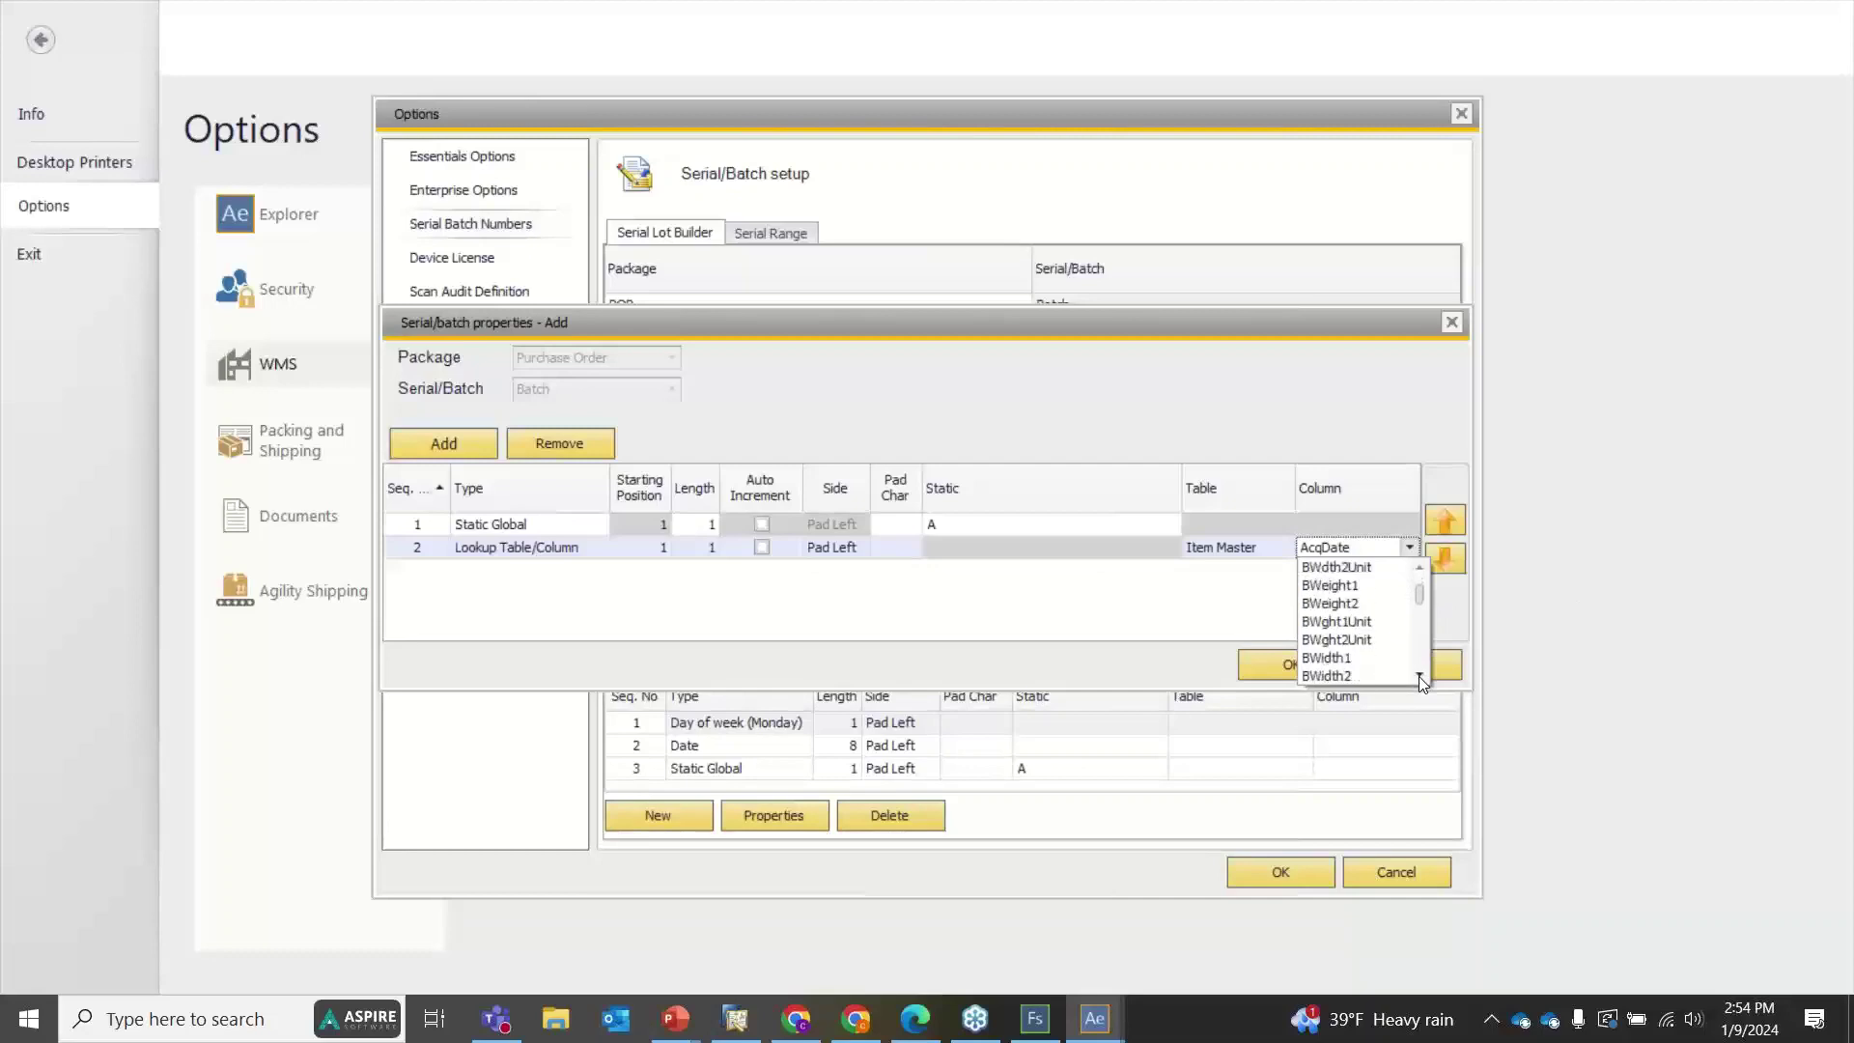
scroll(1418, 676, "down", 10)
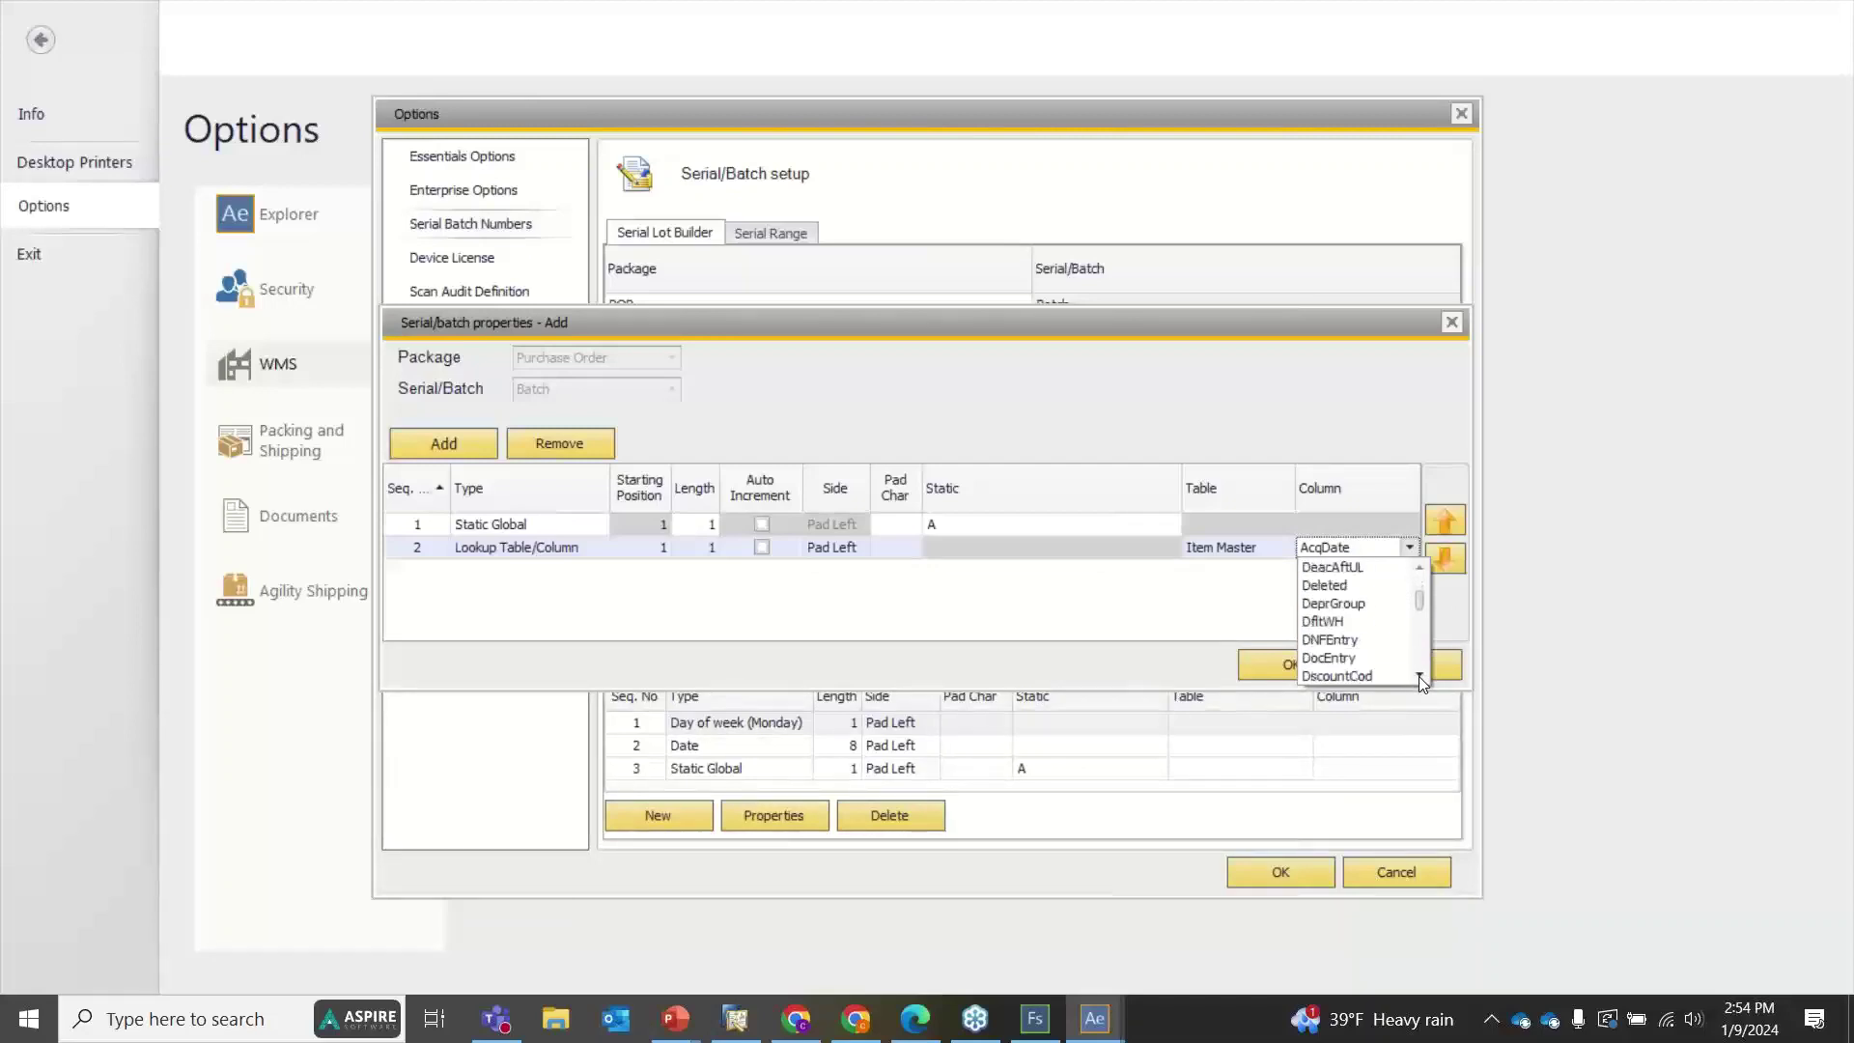
scroll(1417, 676, "down", 10)
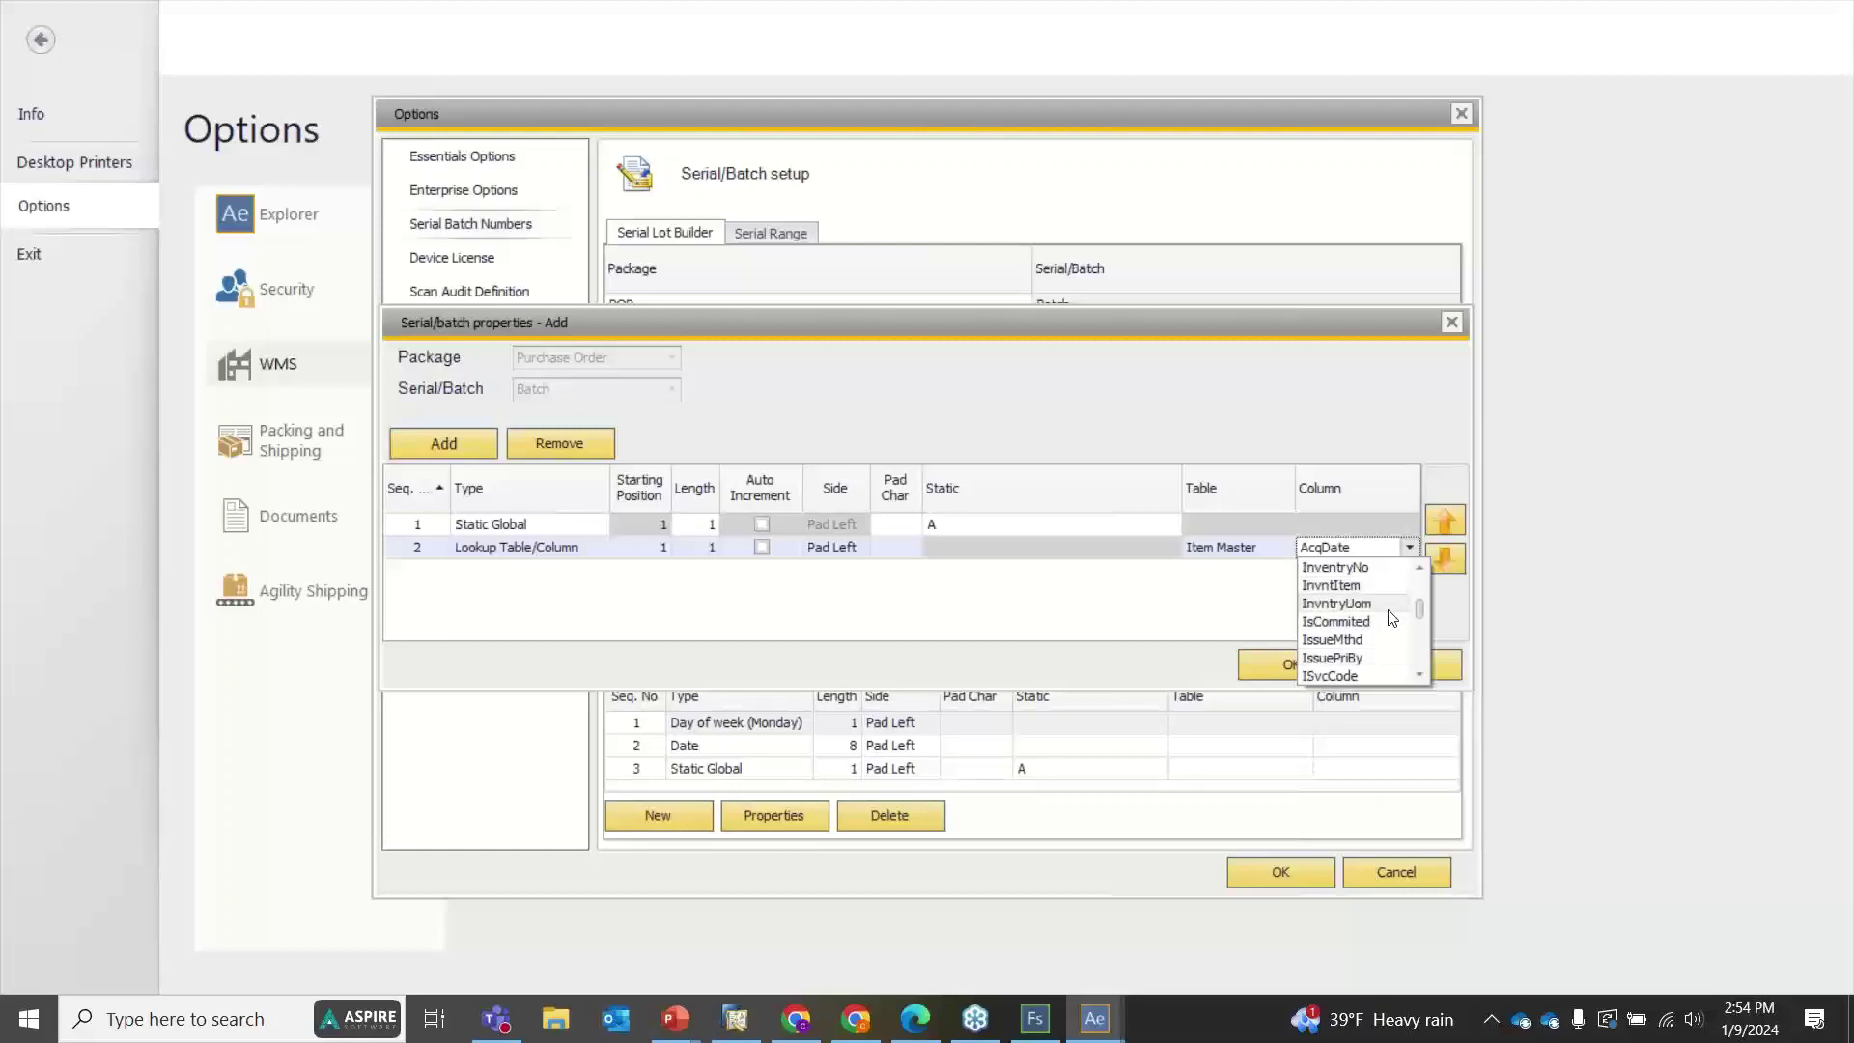
scroll(1422, 674, "down", 3)
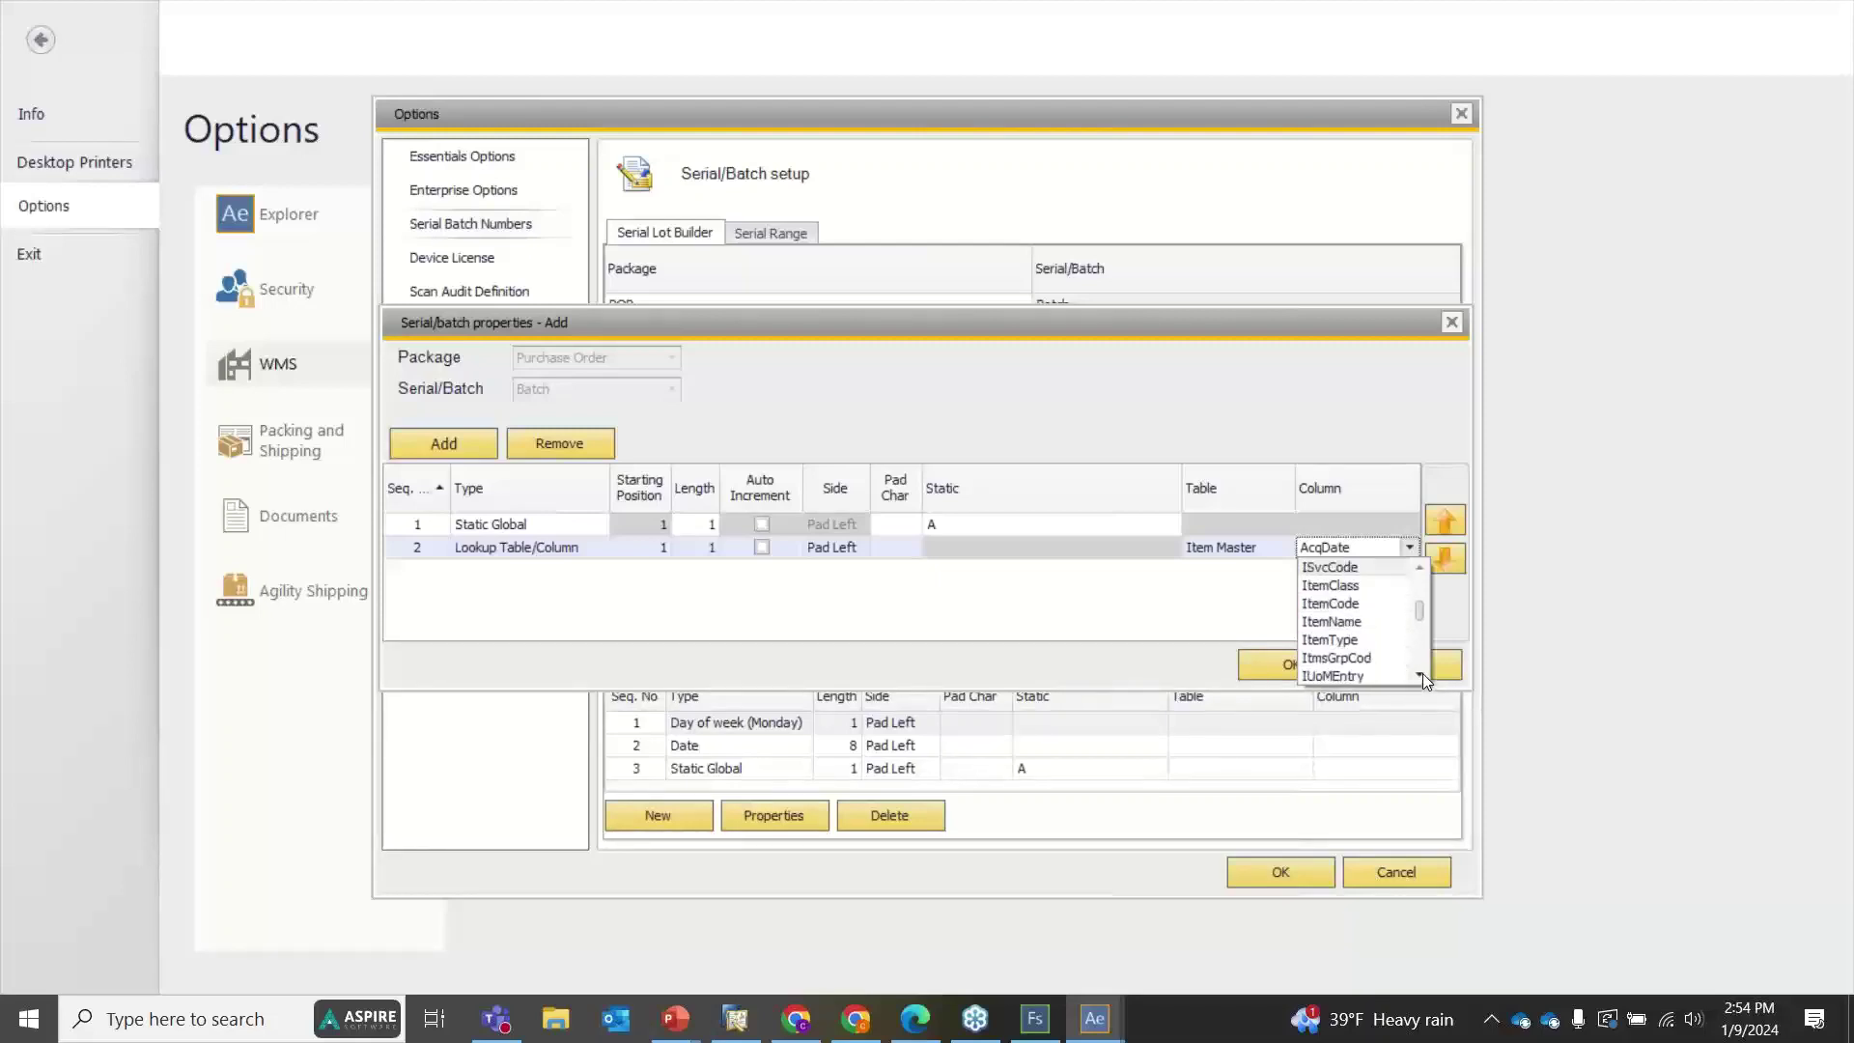
left_click(1351, 571)
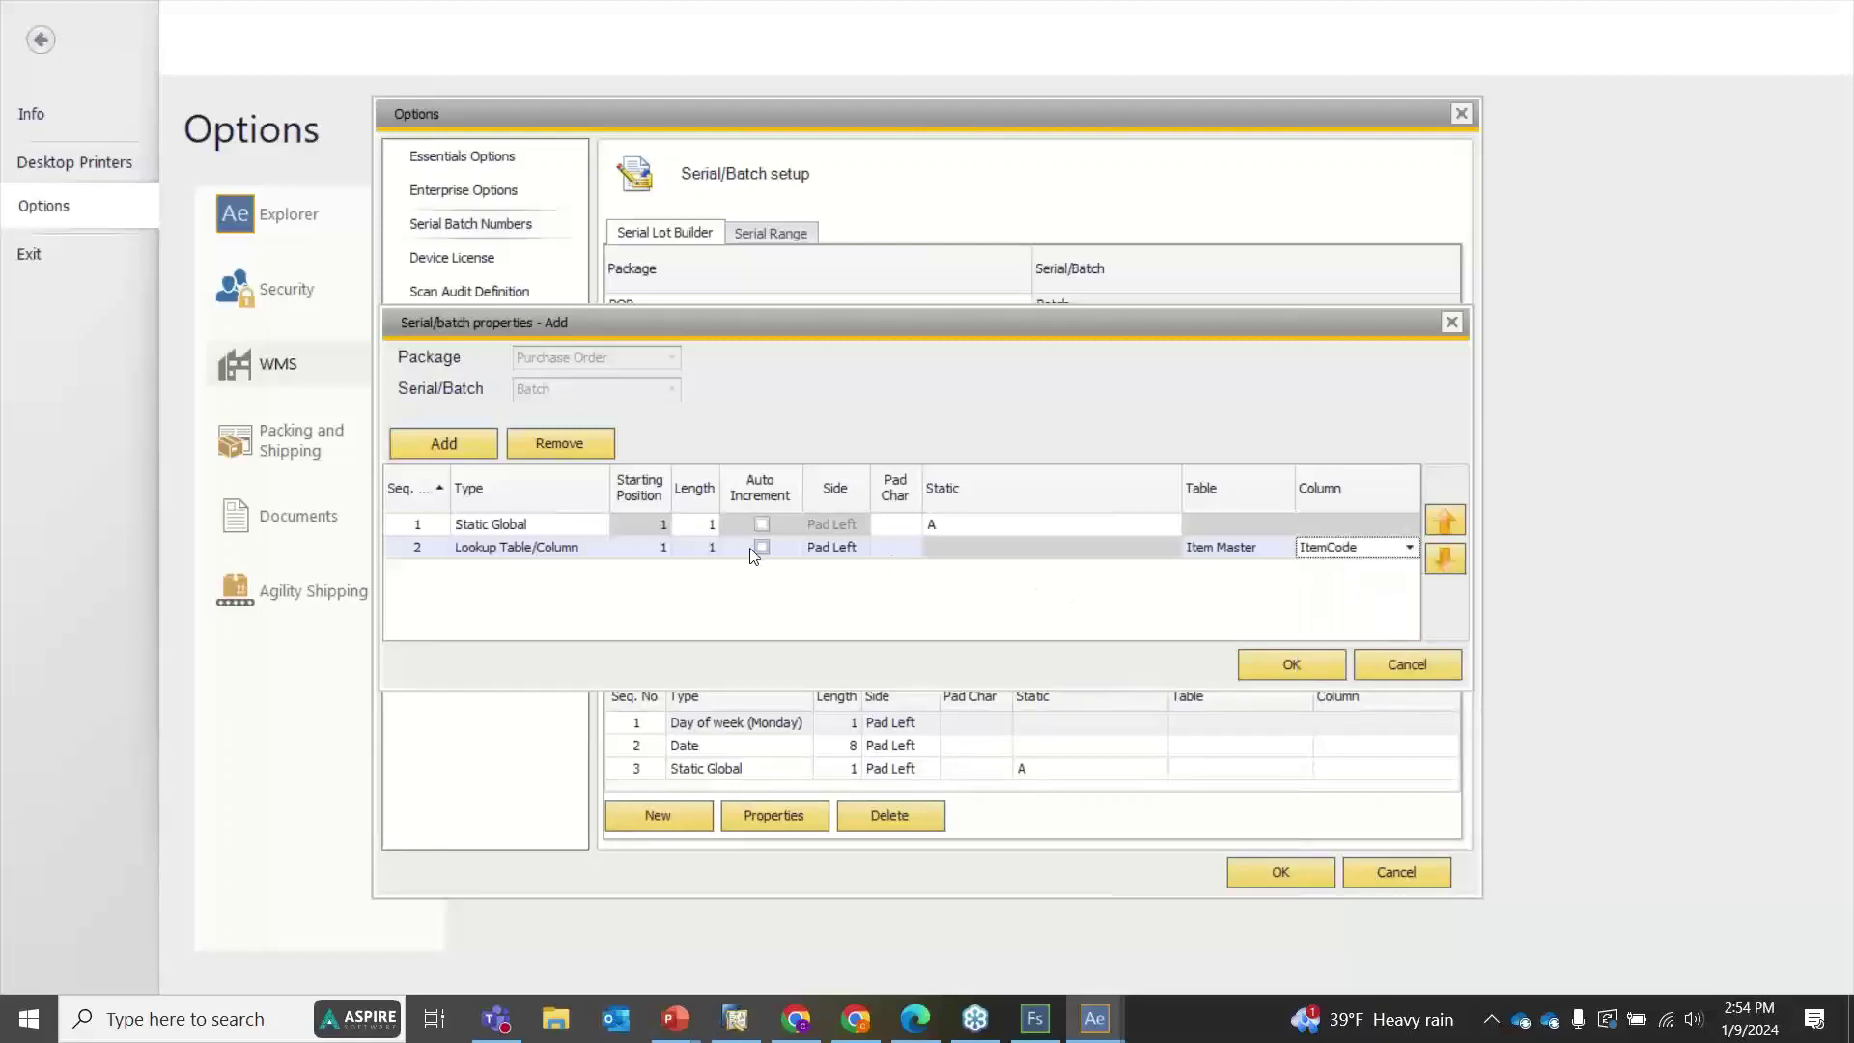
left_click(703, 547)
type("4")
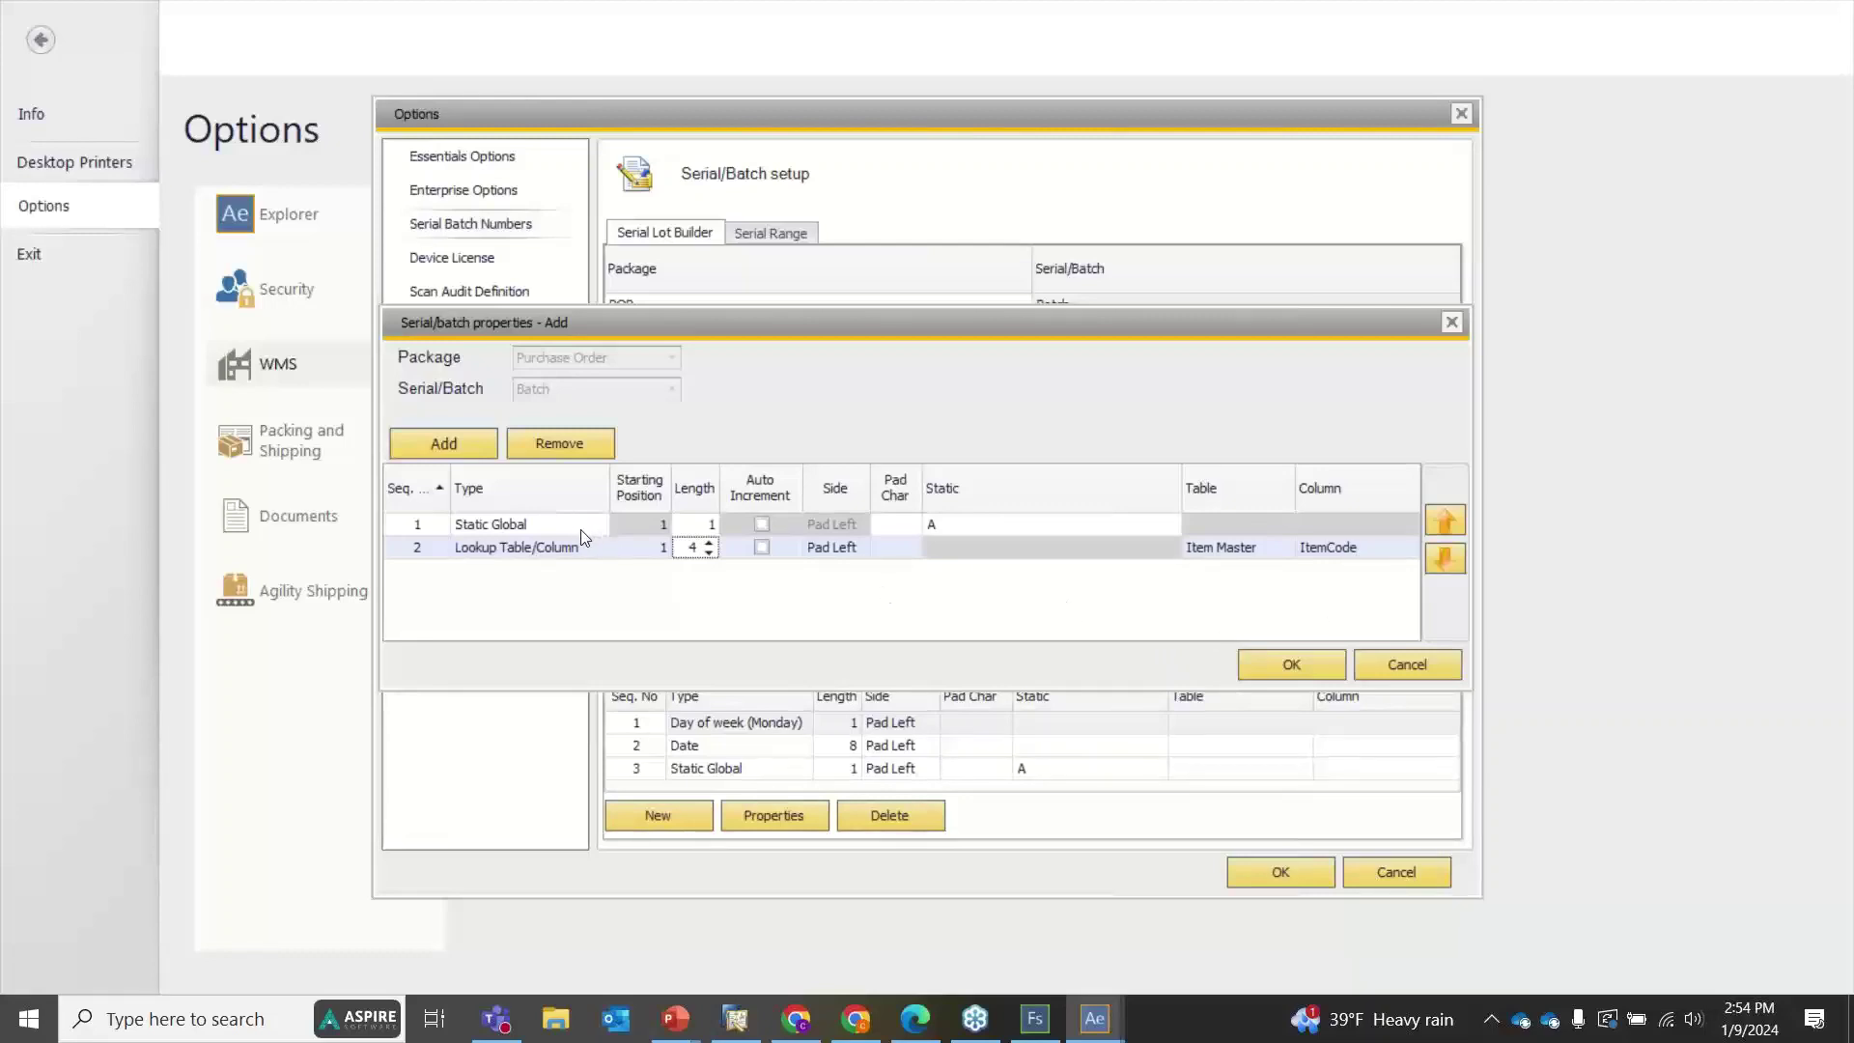
Add a third segment of type Date and save the purchase order batch definition
left_click(465, 441)
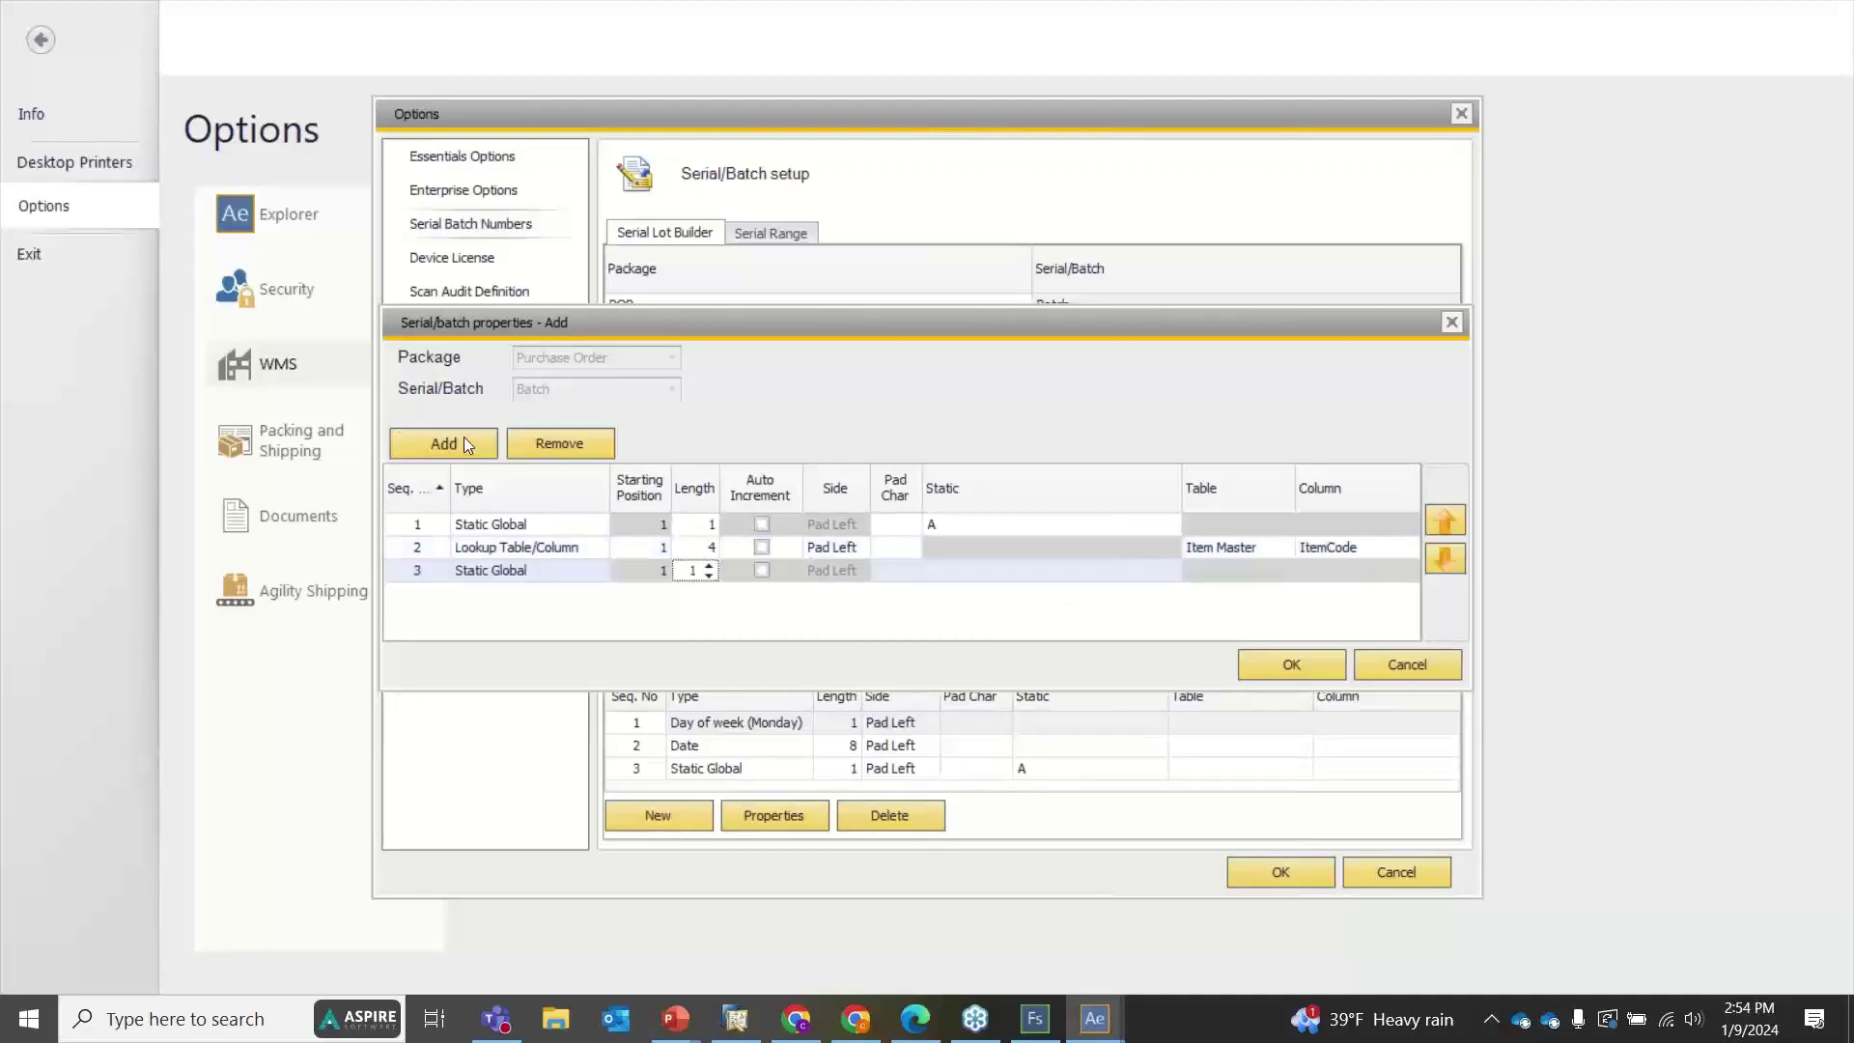
left_click(589, 570)
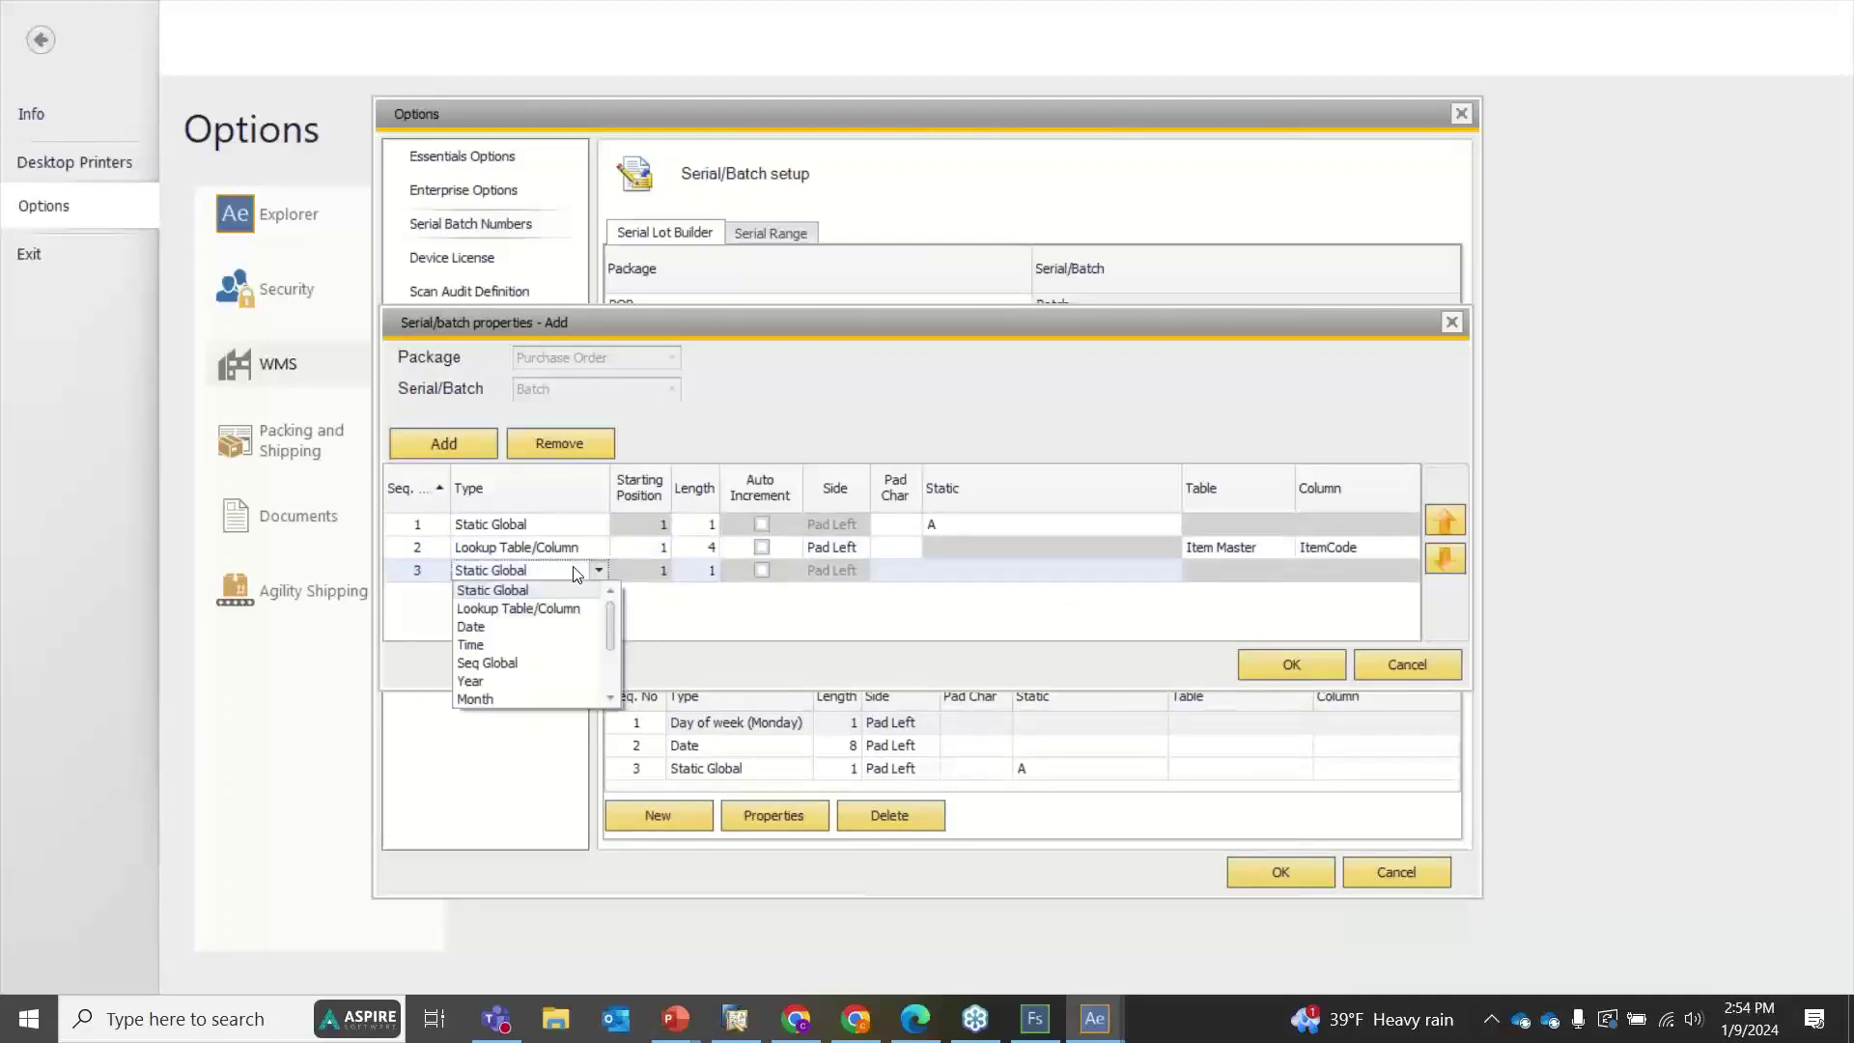
left_click(547, 628)
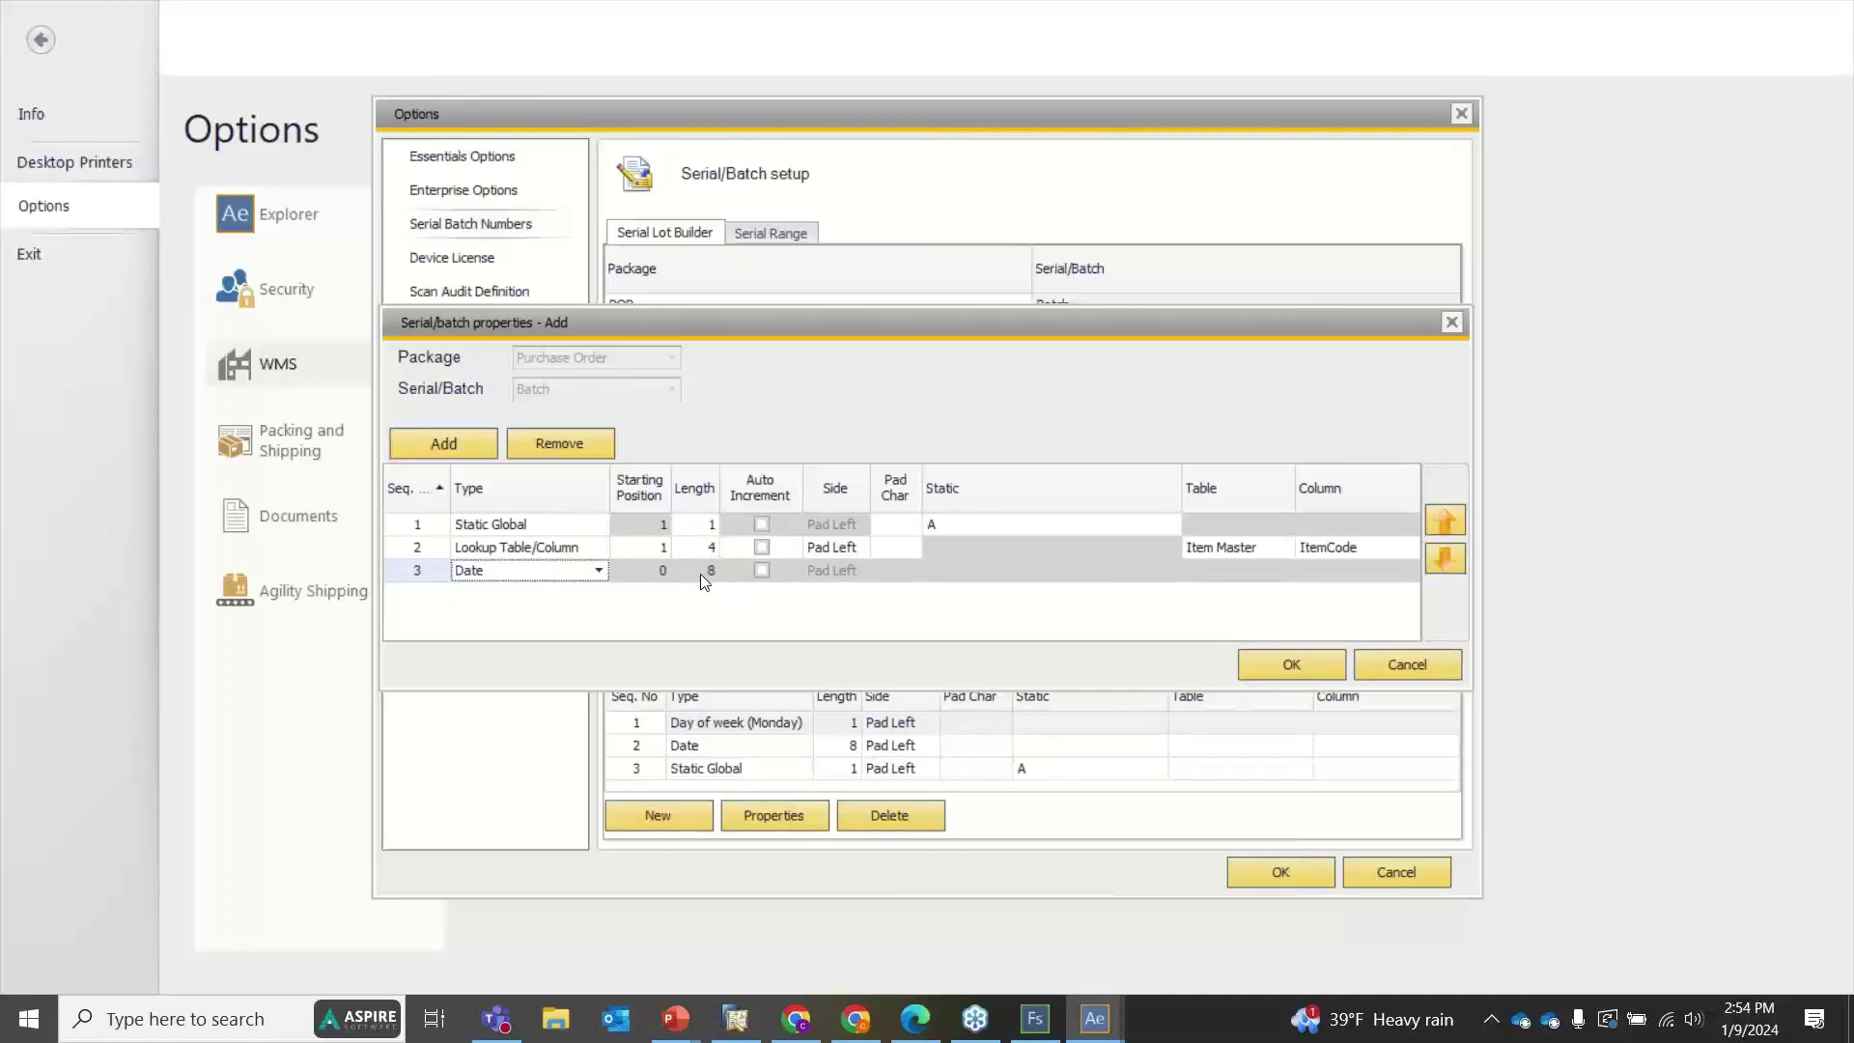
left_click(1291, 664)
Choose the Inventory Maintenance package for the next batch definition and add three segments to it
left_click(571, 357)
left_click(572, 414)
left_click(461, 440)
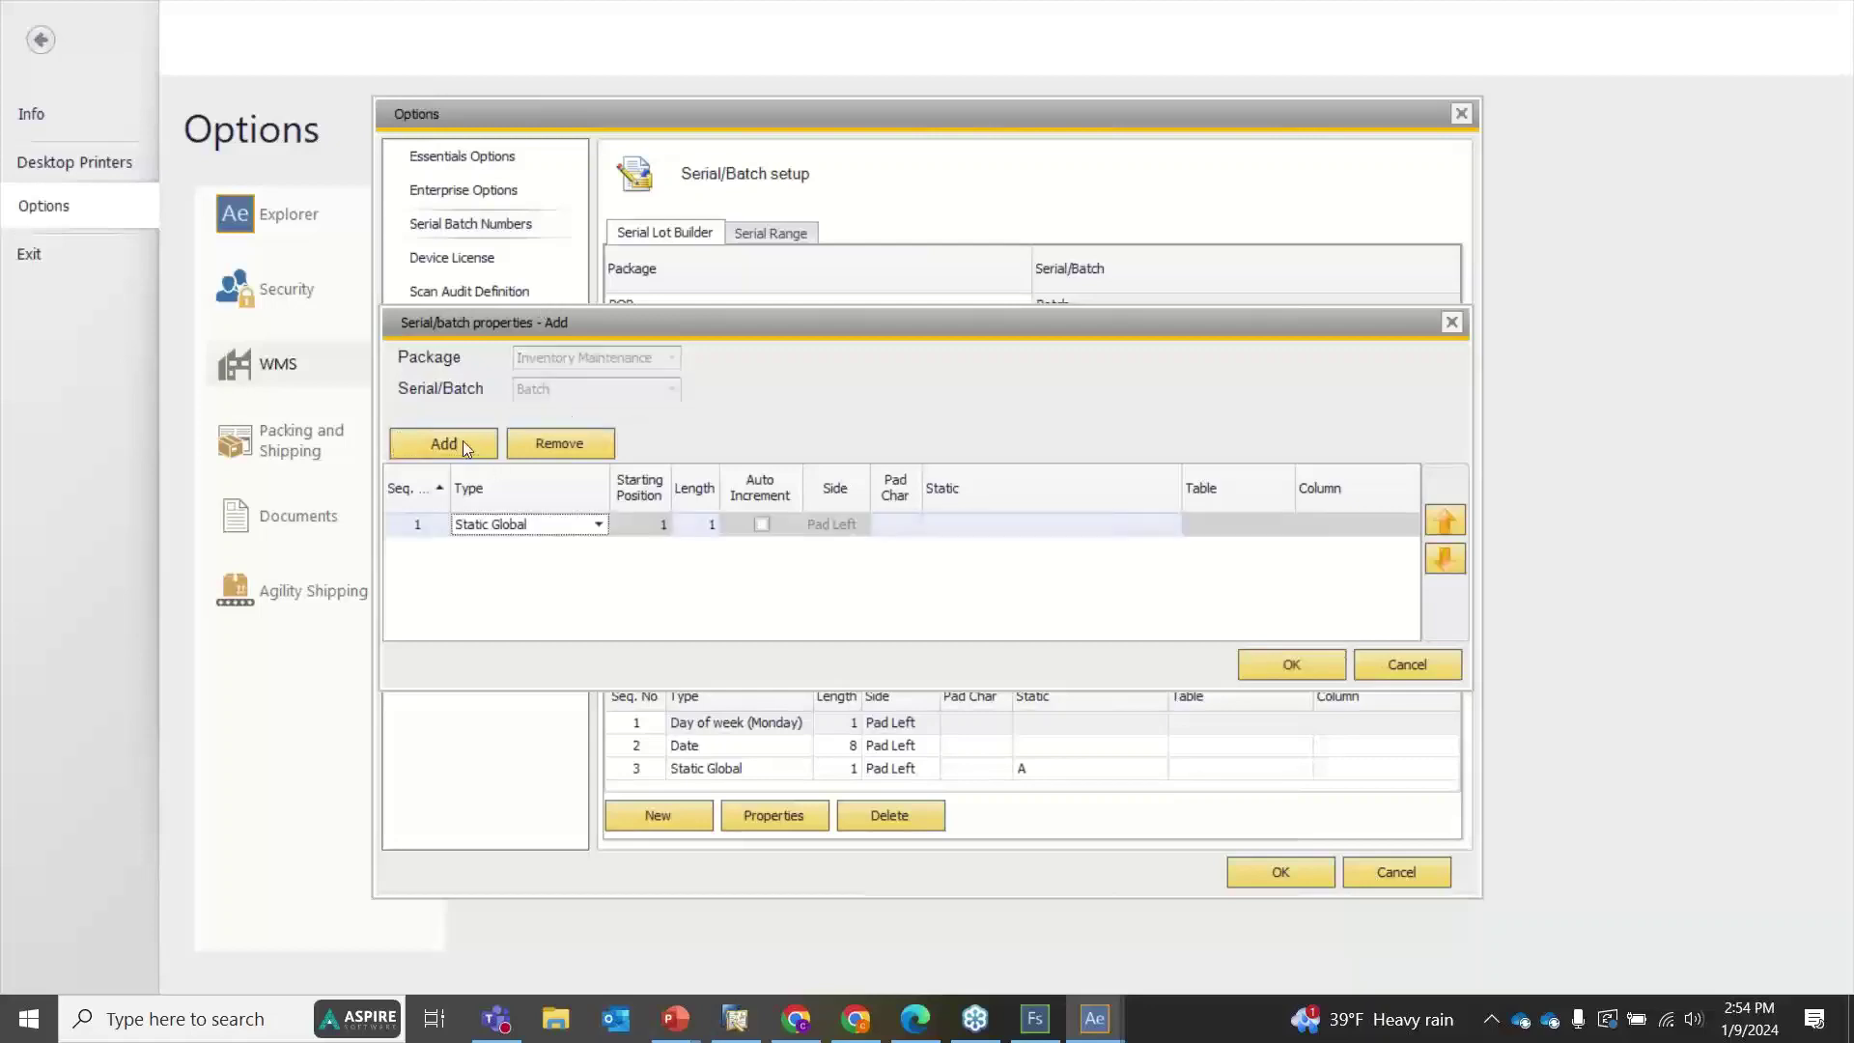
left_click(461, 440)
left_click(461, 441)
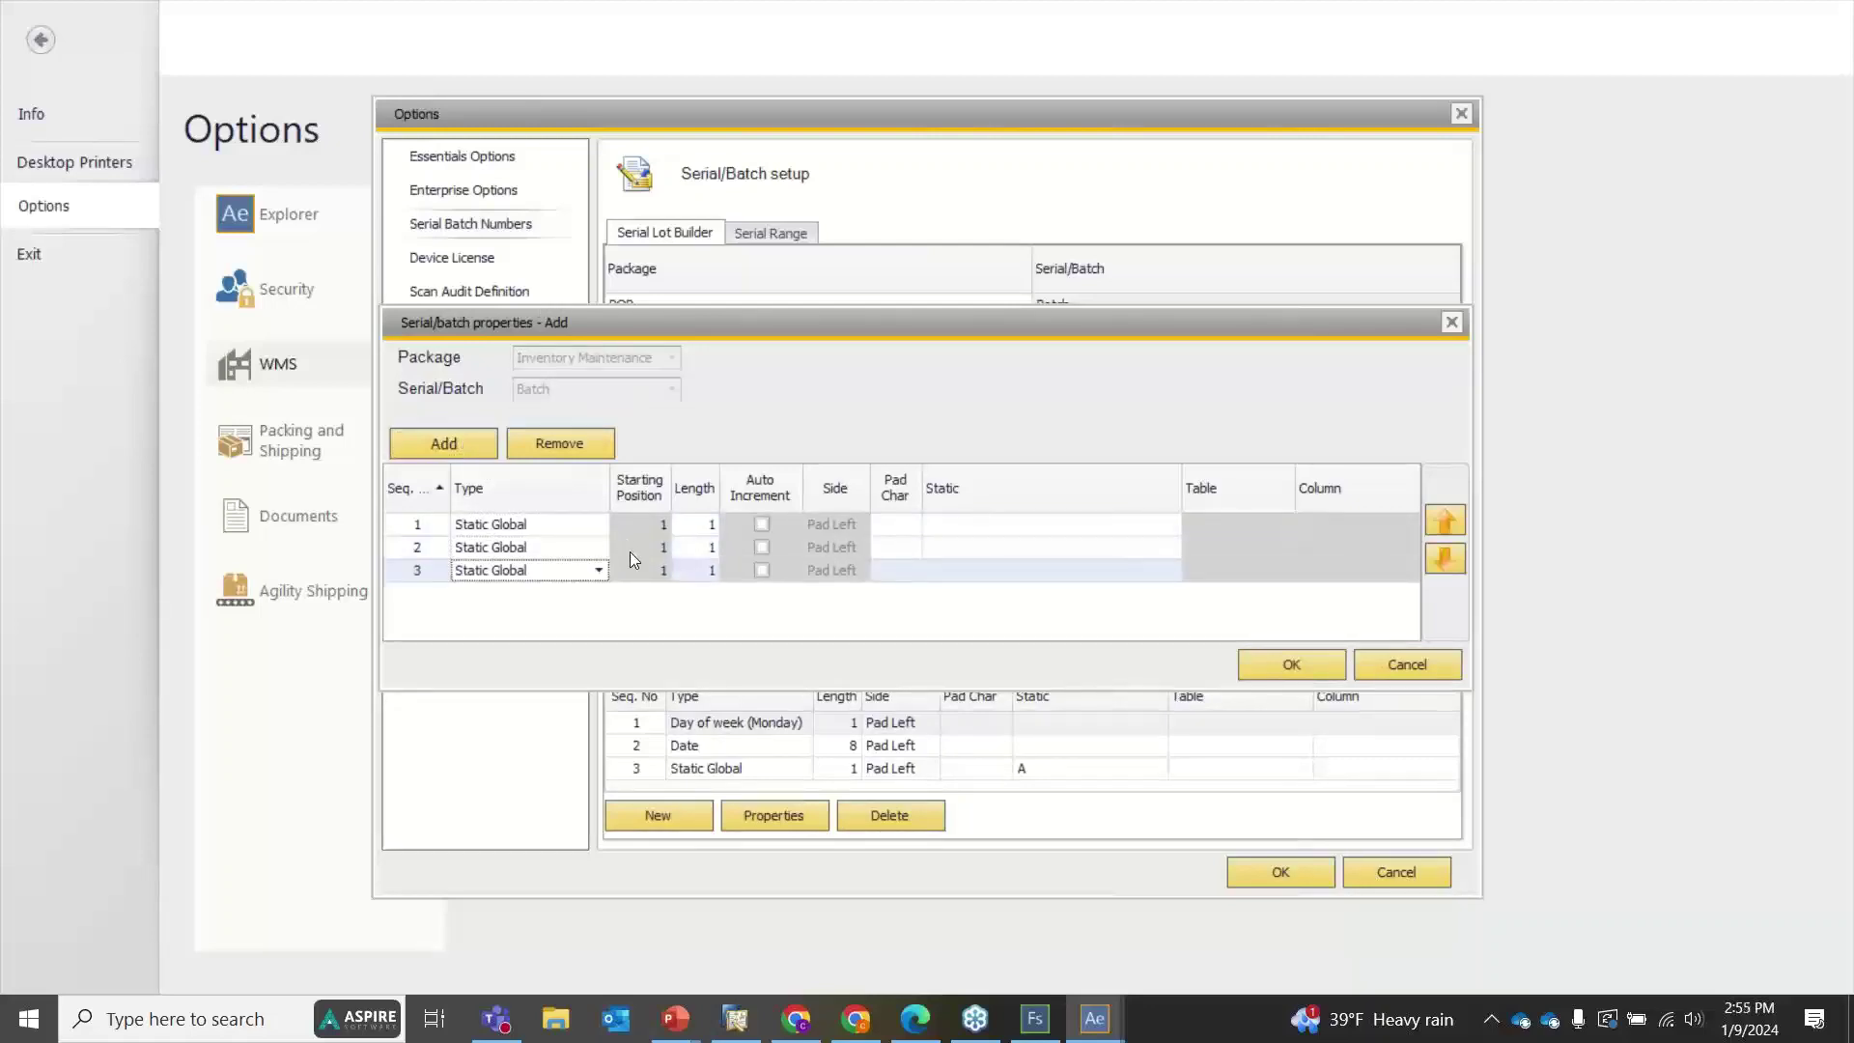
Keep the first inventory maintenance segment as Static Global and give it the static value A
left_click(597, 532)
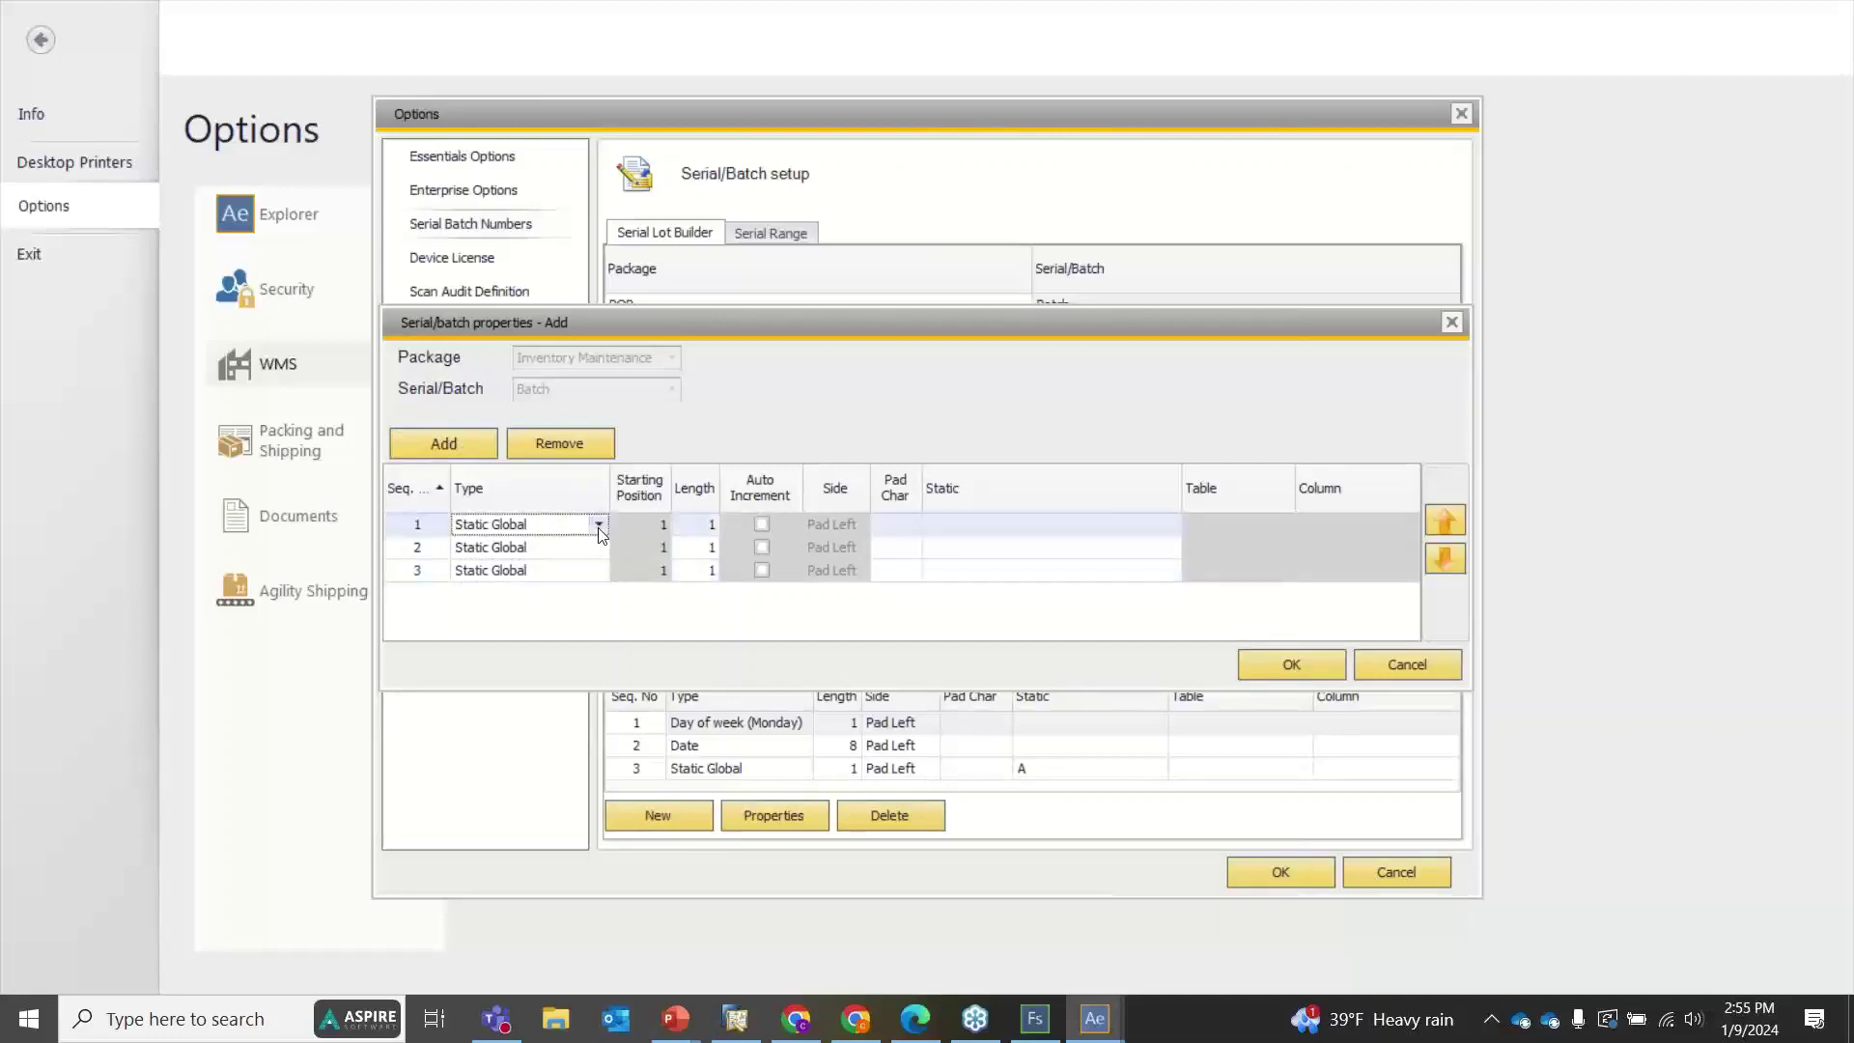
left_click(598, 526)
left_click(599, 526)
left_click(985, 529)
type("A")
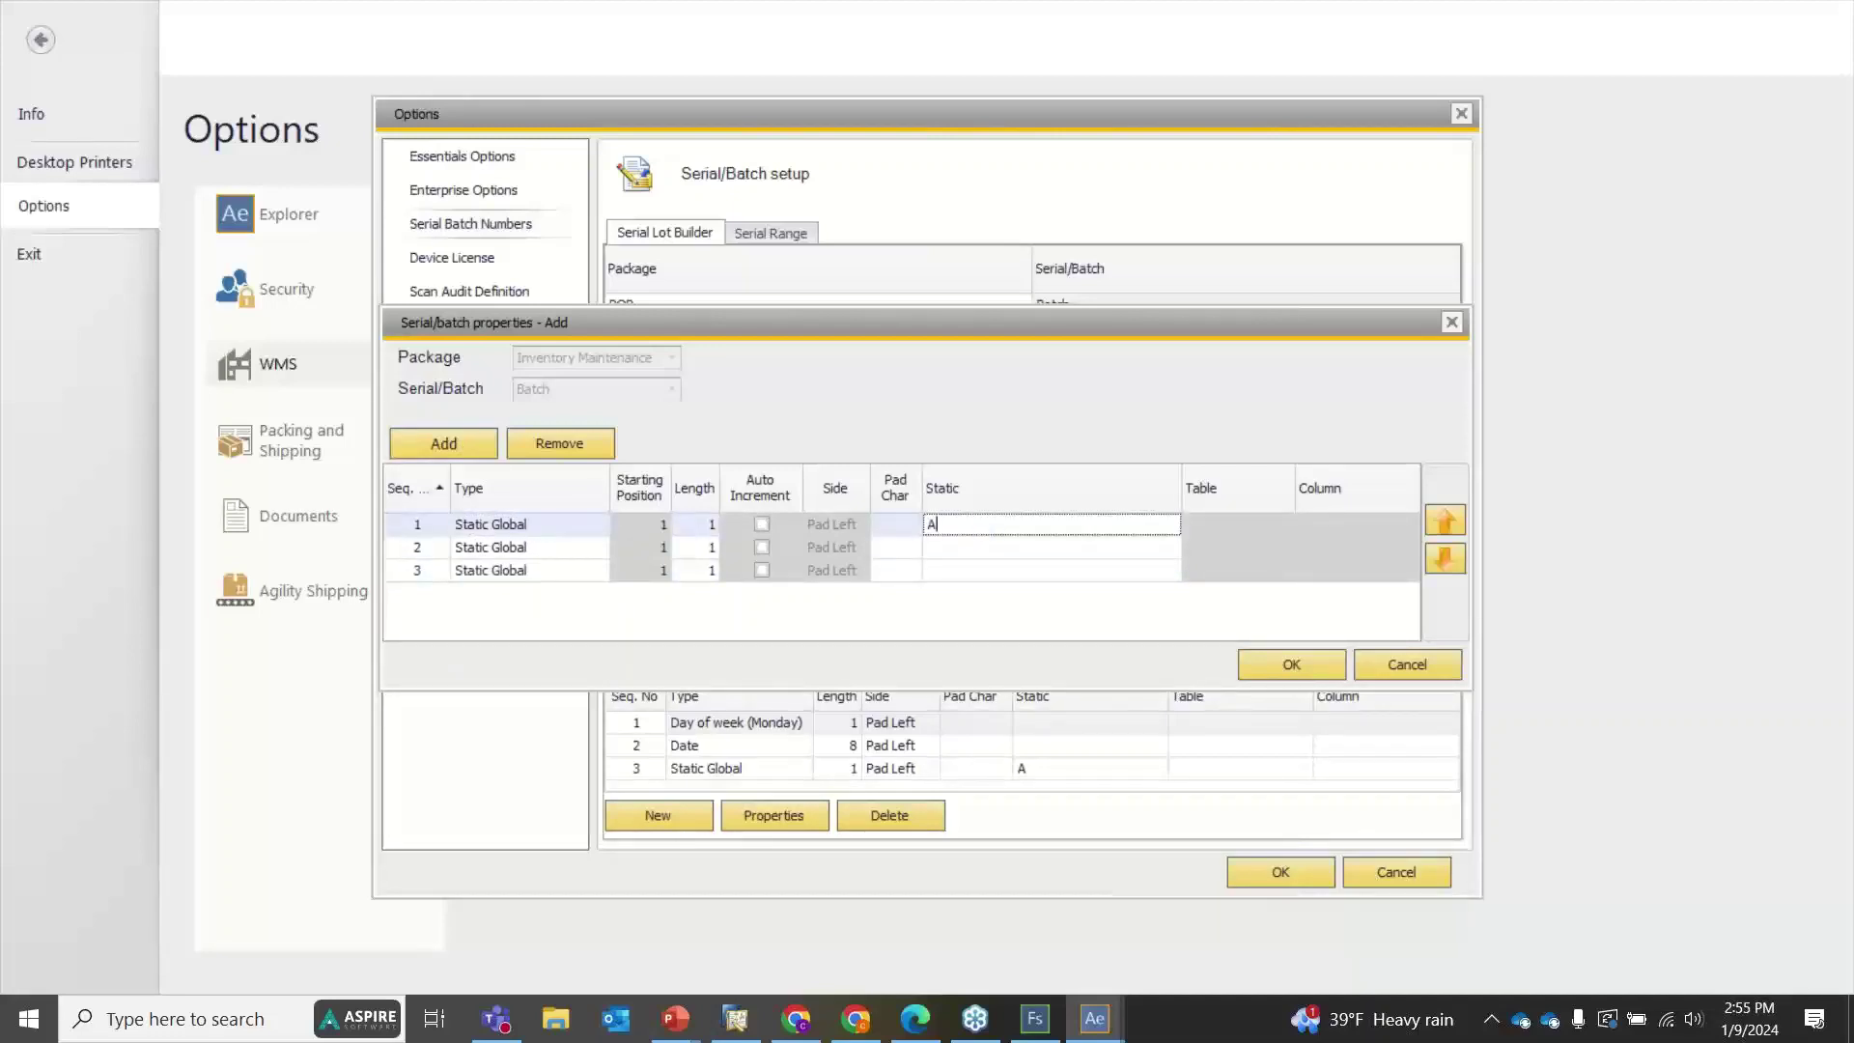
Change the second segment's type to Lookup Table/Column and set its table to Item Master
left_click(586, 551)
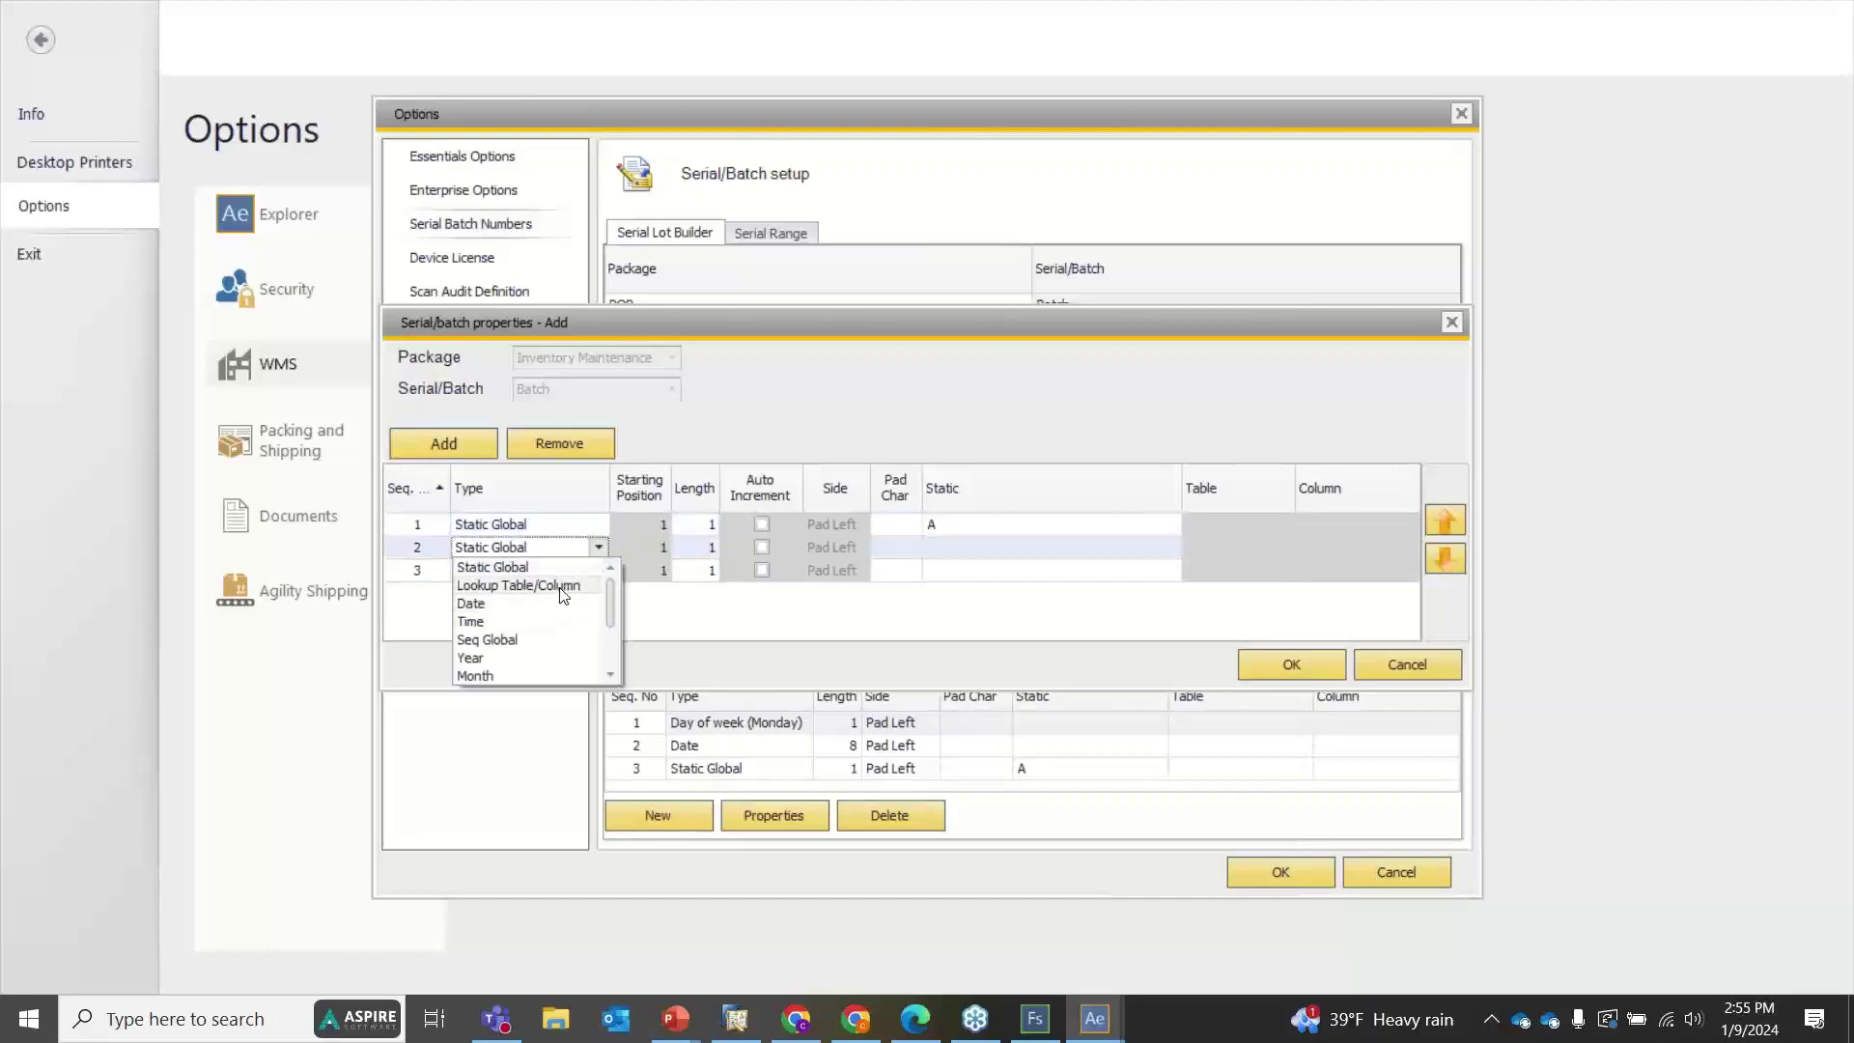
left_click(560, 586)
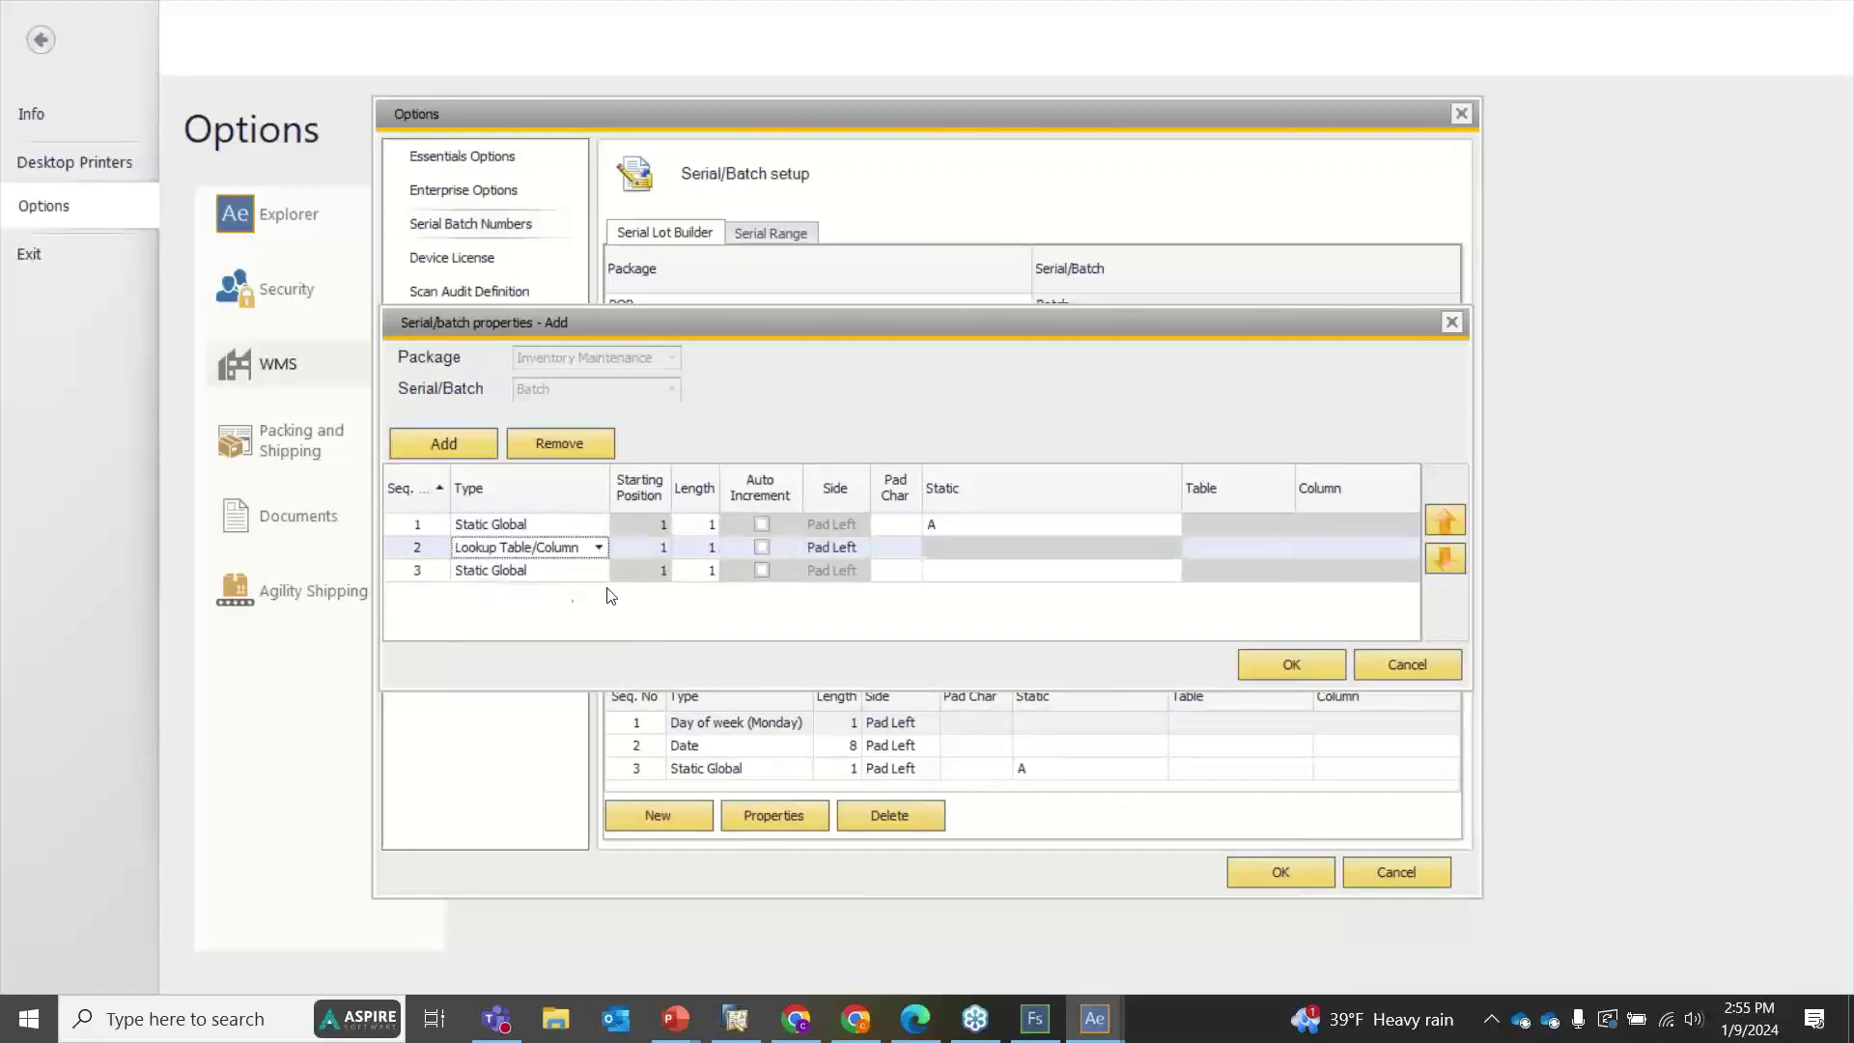
left_click(1283, 547)
left_click(1285, 547)
left_click(1218, 565)
left_click(1330, 546)
left_click(1283, 547)
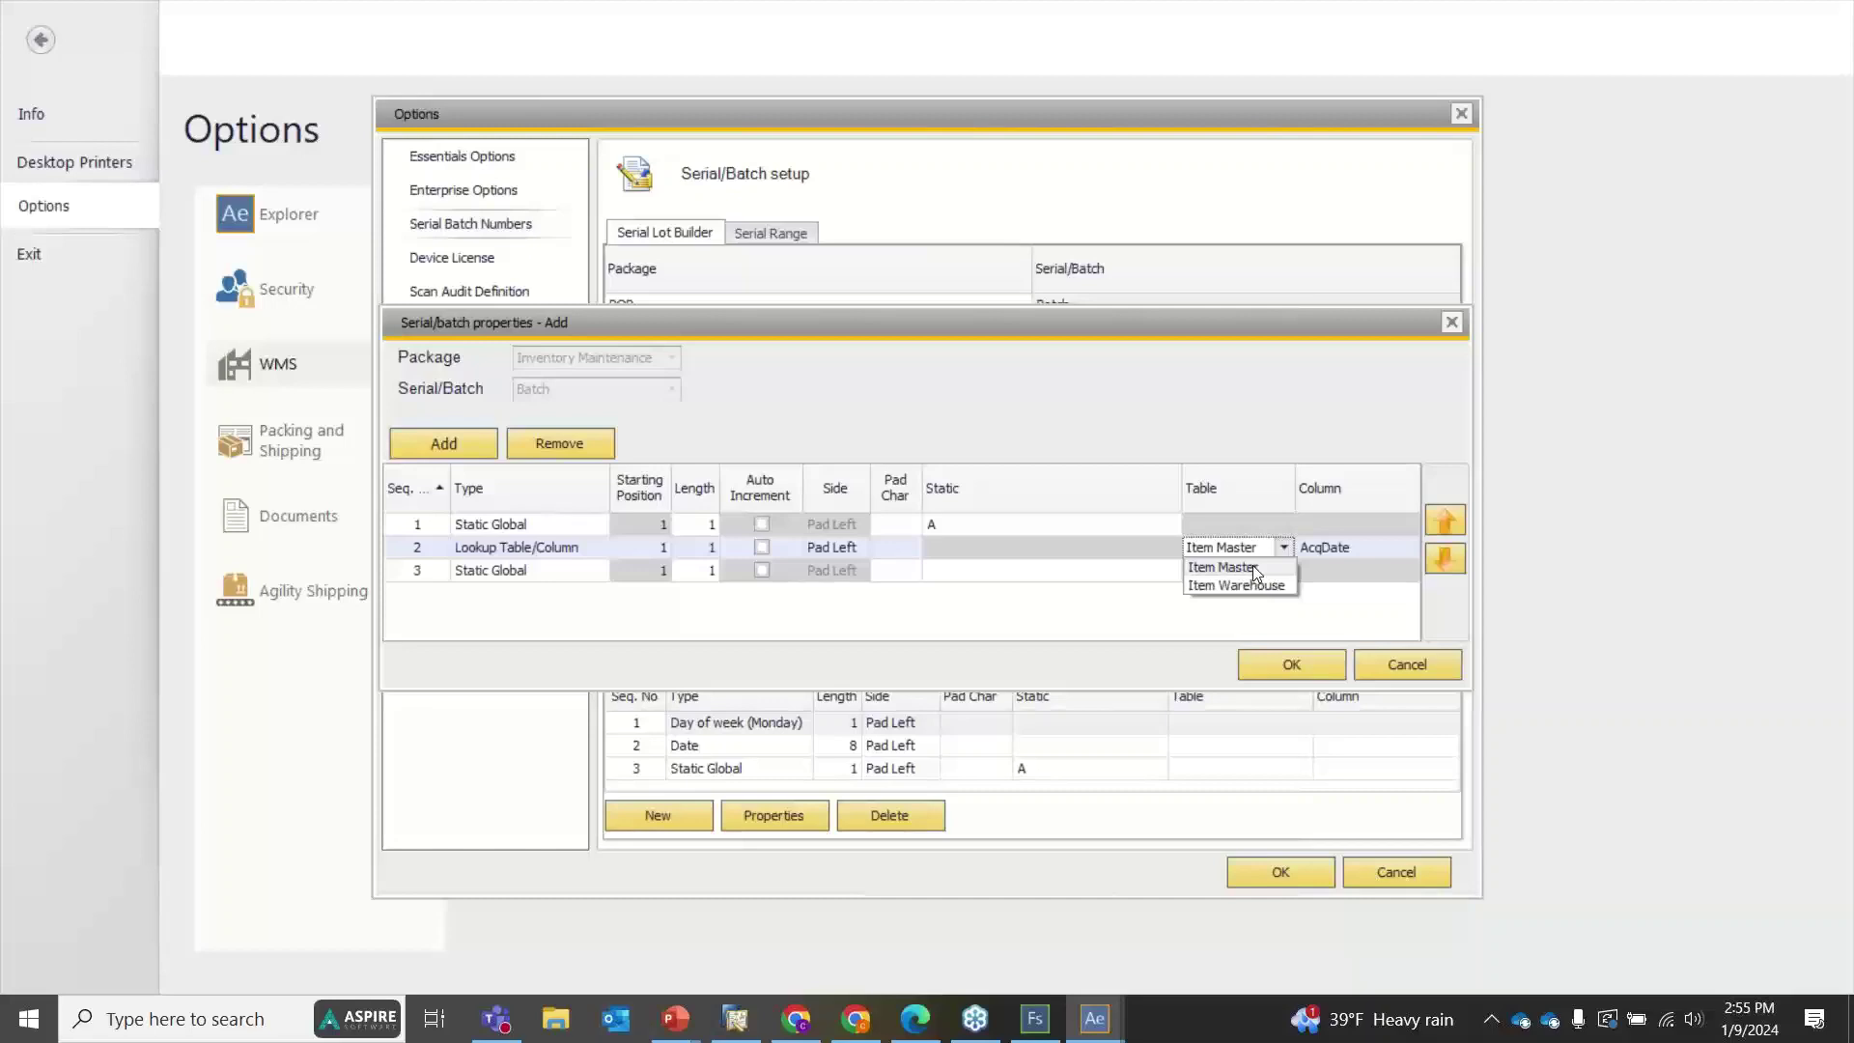
left_click(1254, 567)
Set the second segment's lookup column to ItemCode with a length of 4
left_click(1405, 549)
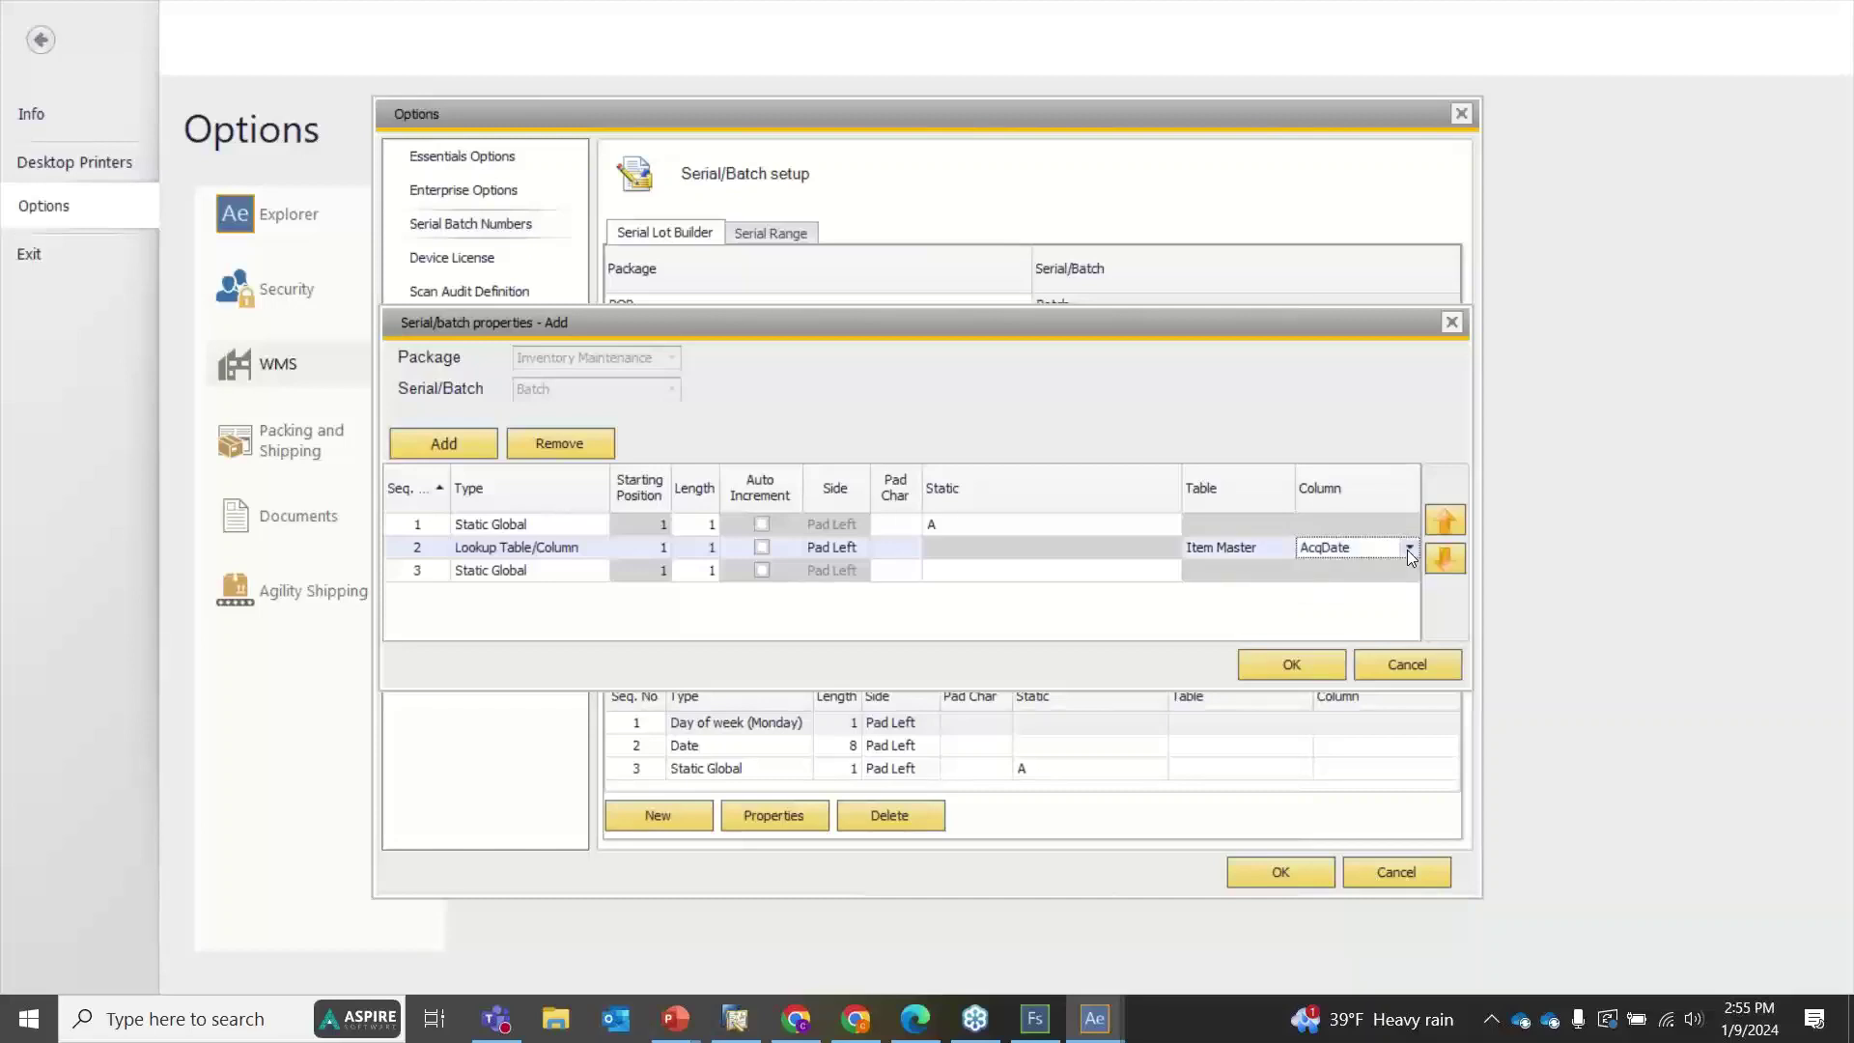
left_click(1408, 548)
mouse_move(1421, 593)
left_mouse_down()
mouse_move(1418, 635)
mouse_move(1416, 614)
left_mouse_up()
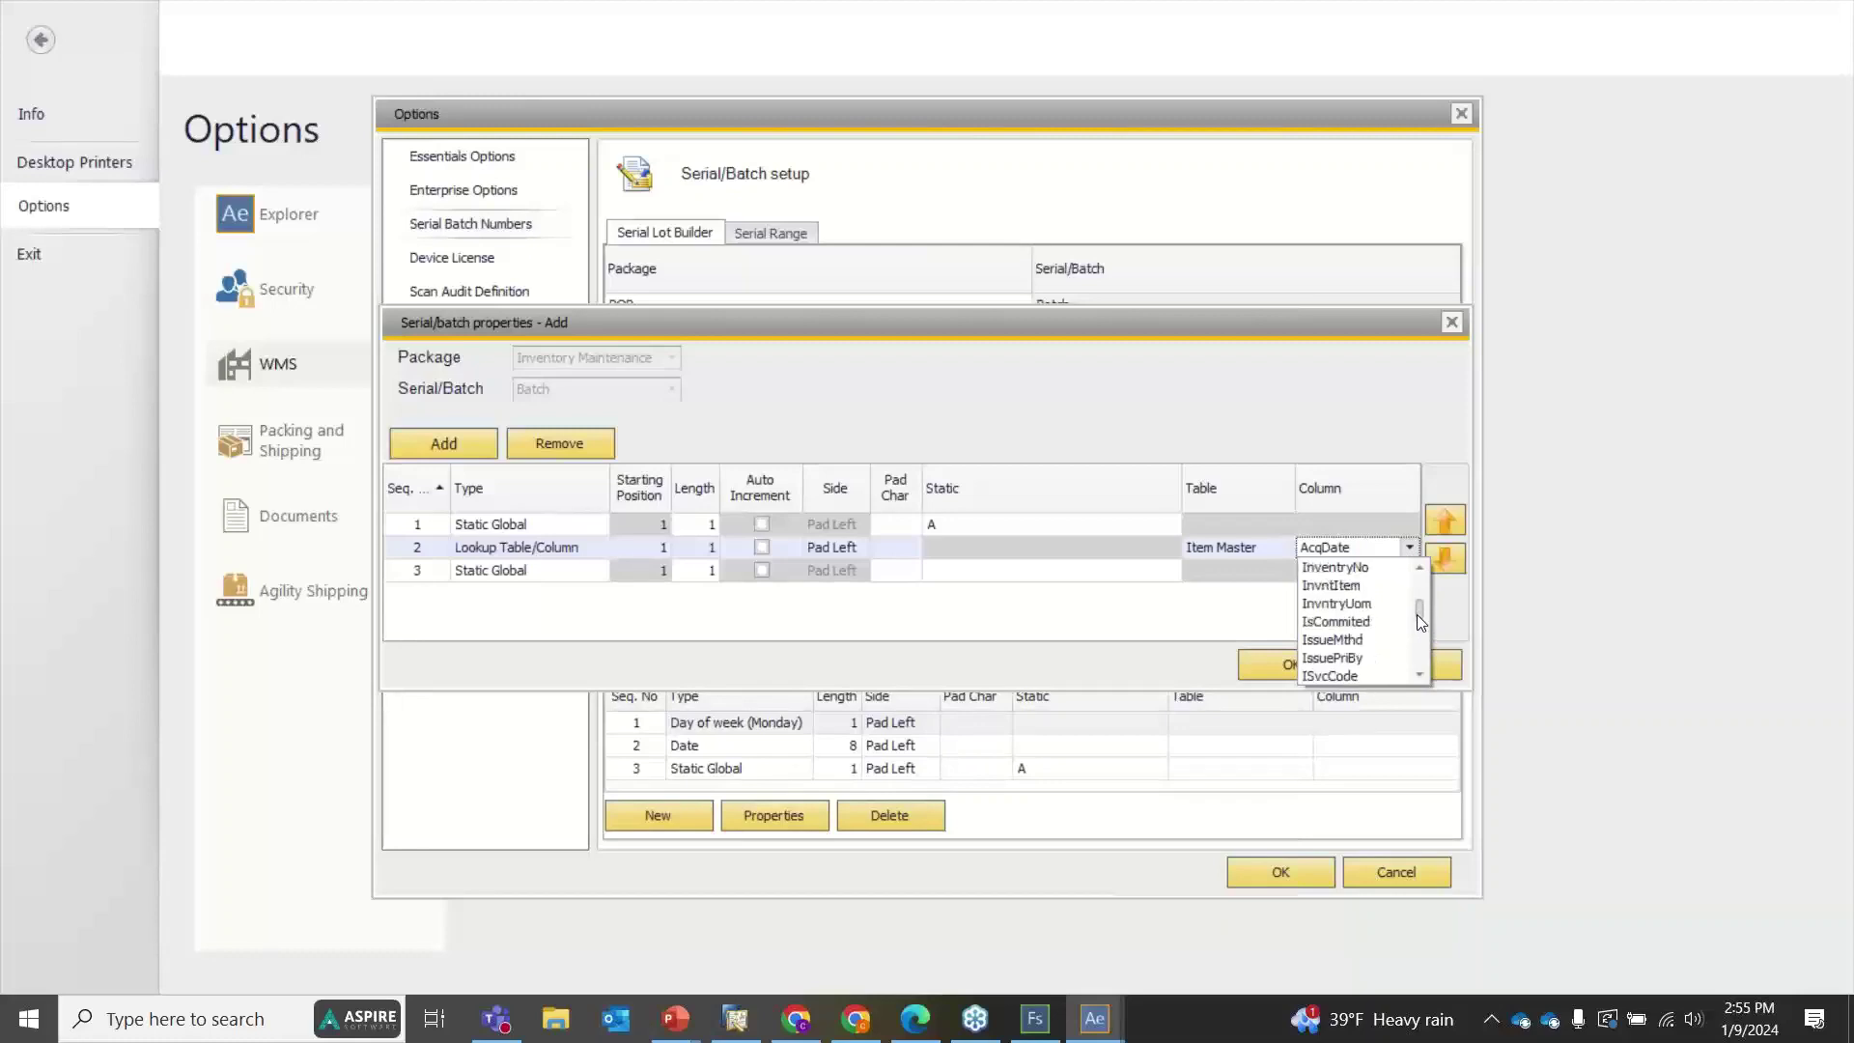
left_click(1419, 675)
left_click(1419, 675)
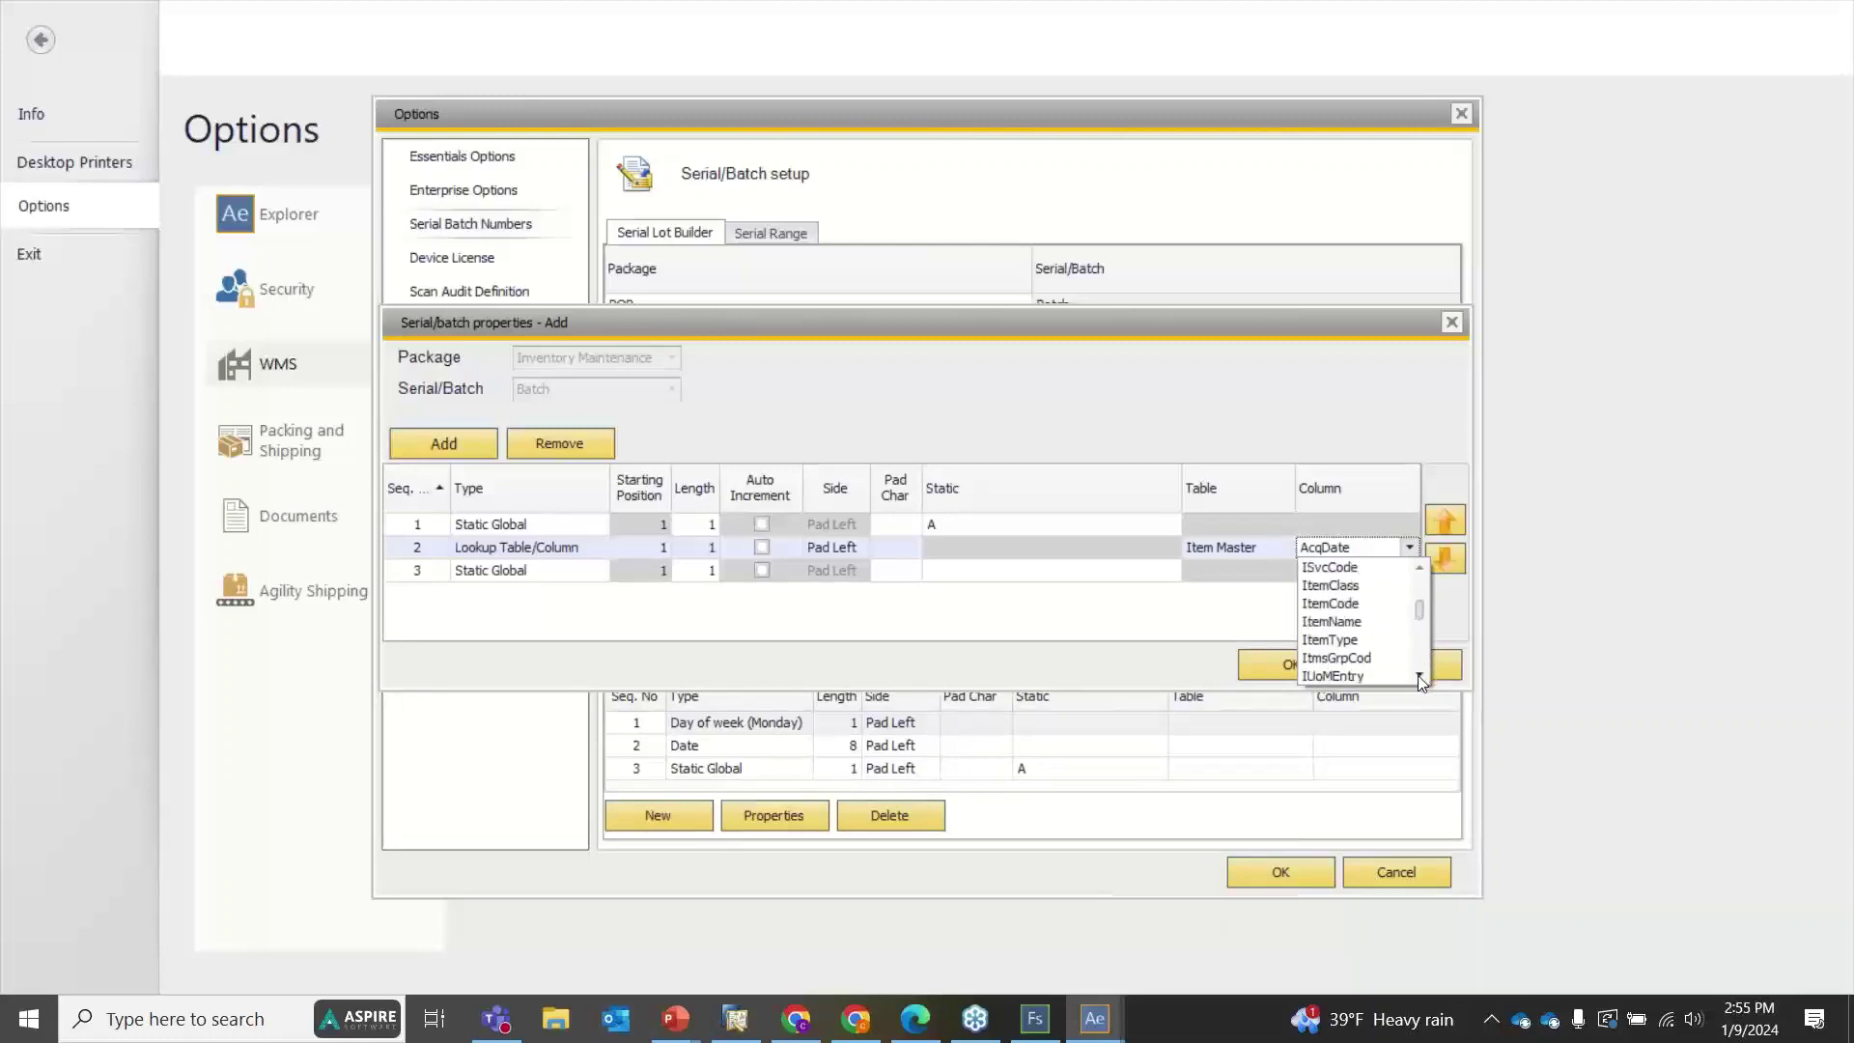
left_click(1337, 603)
left_click(710, 543)
left_click(711, 544)
left_click(708, 544)
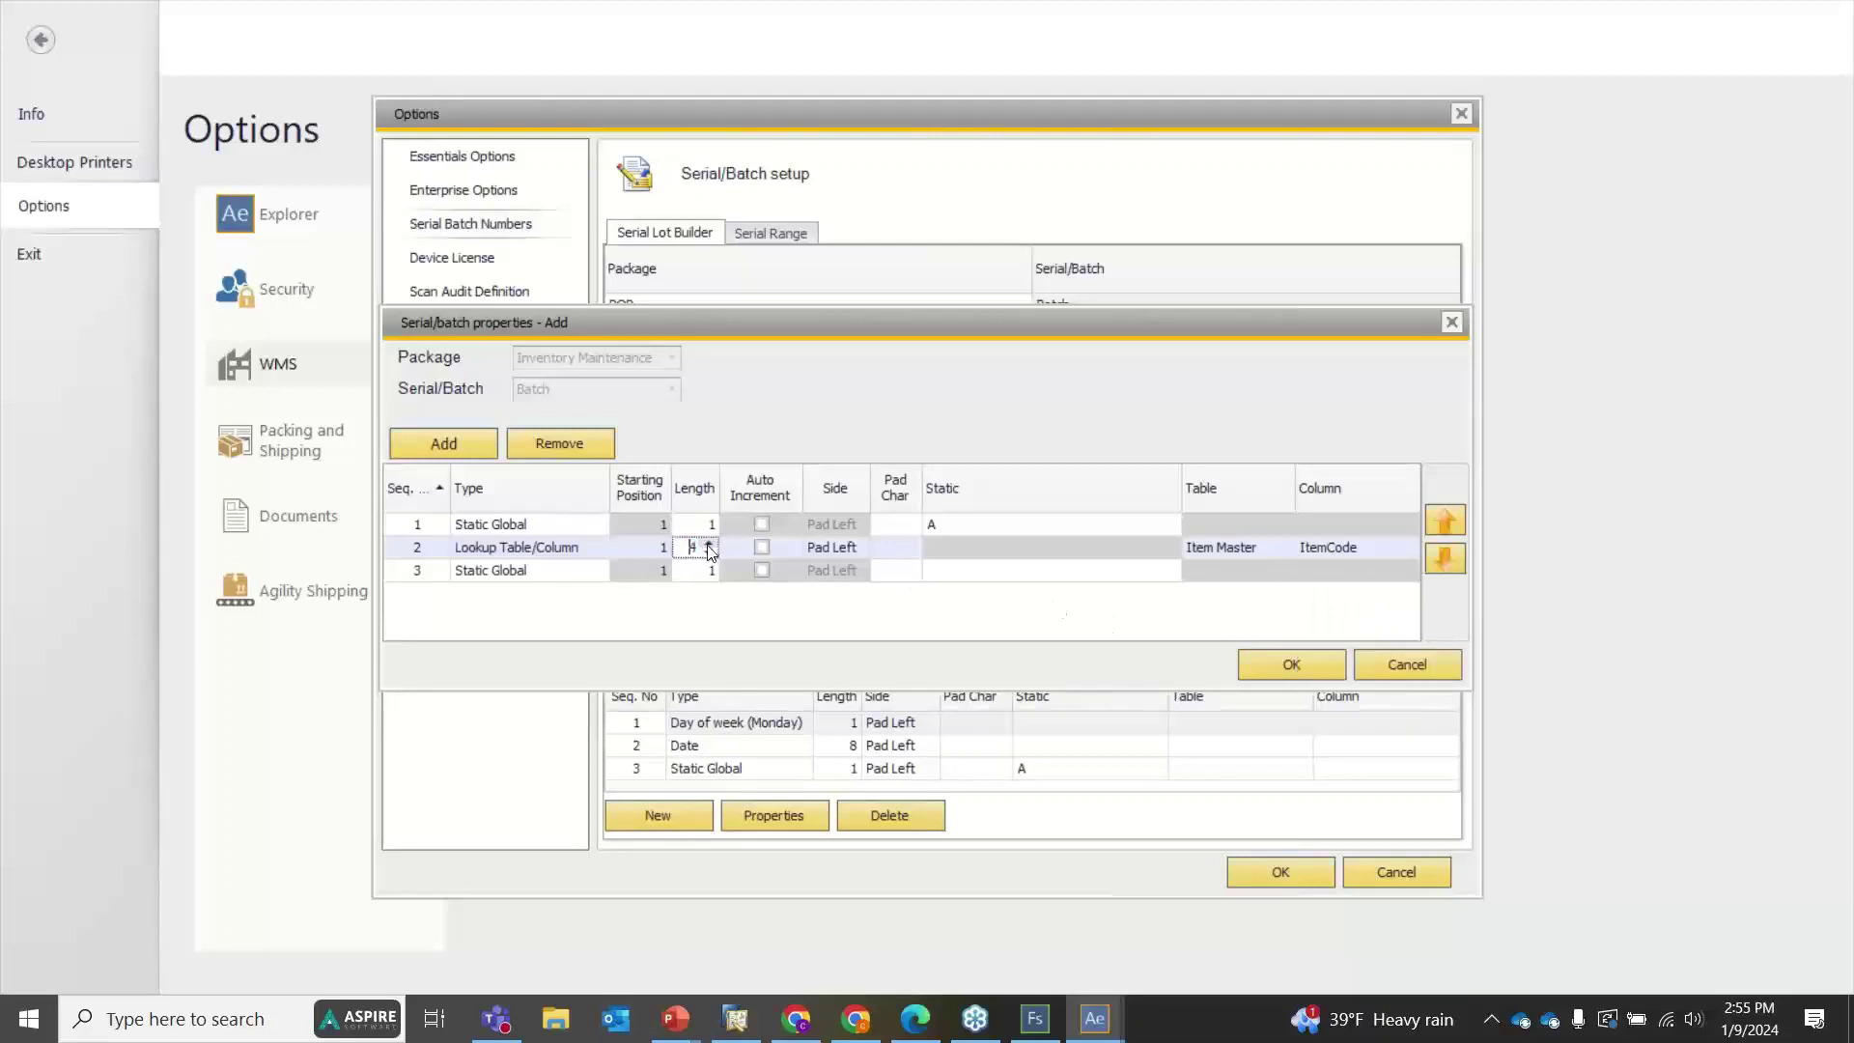
Set the third segment's type to Date, save the inventory maintenance batch definition and leave the definition window
left_click(522, 571)
left_click(546, 629)
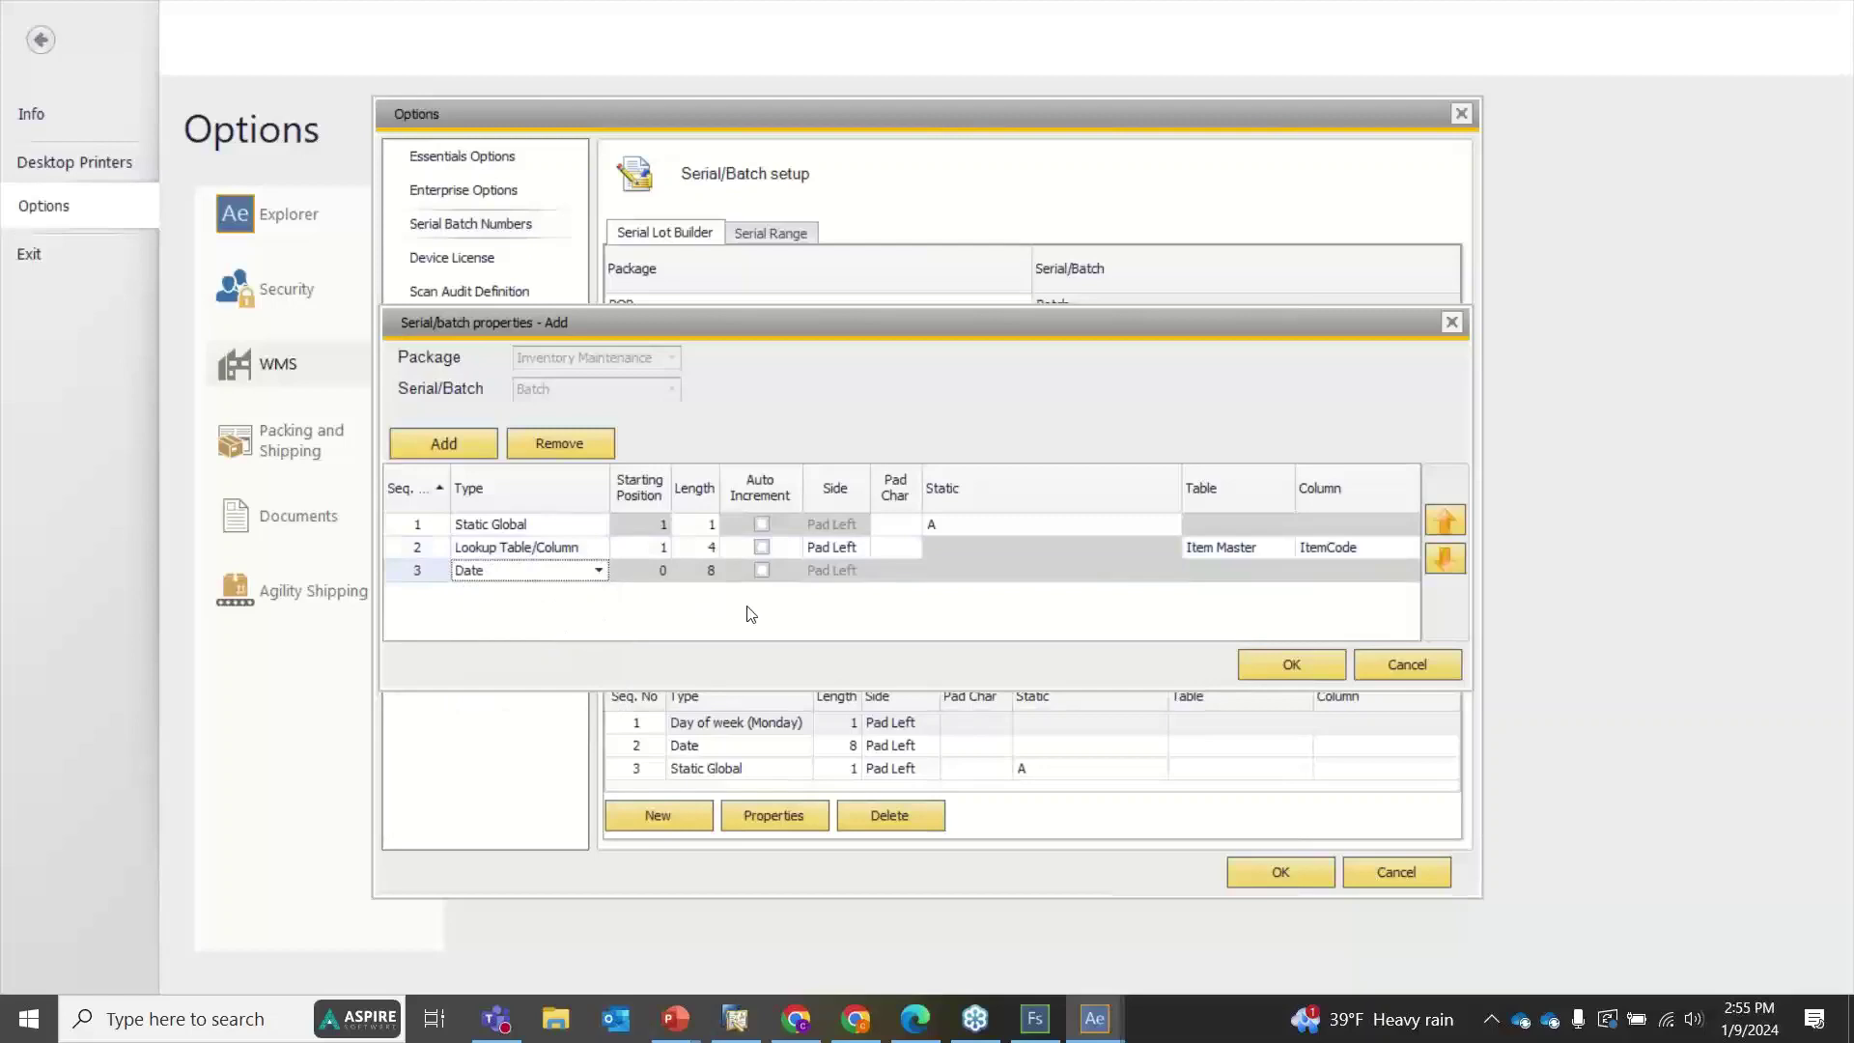
left_click(1305, 668)
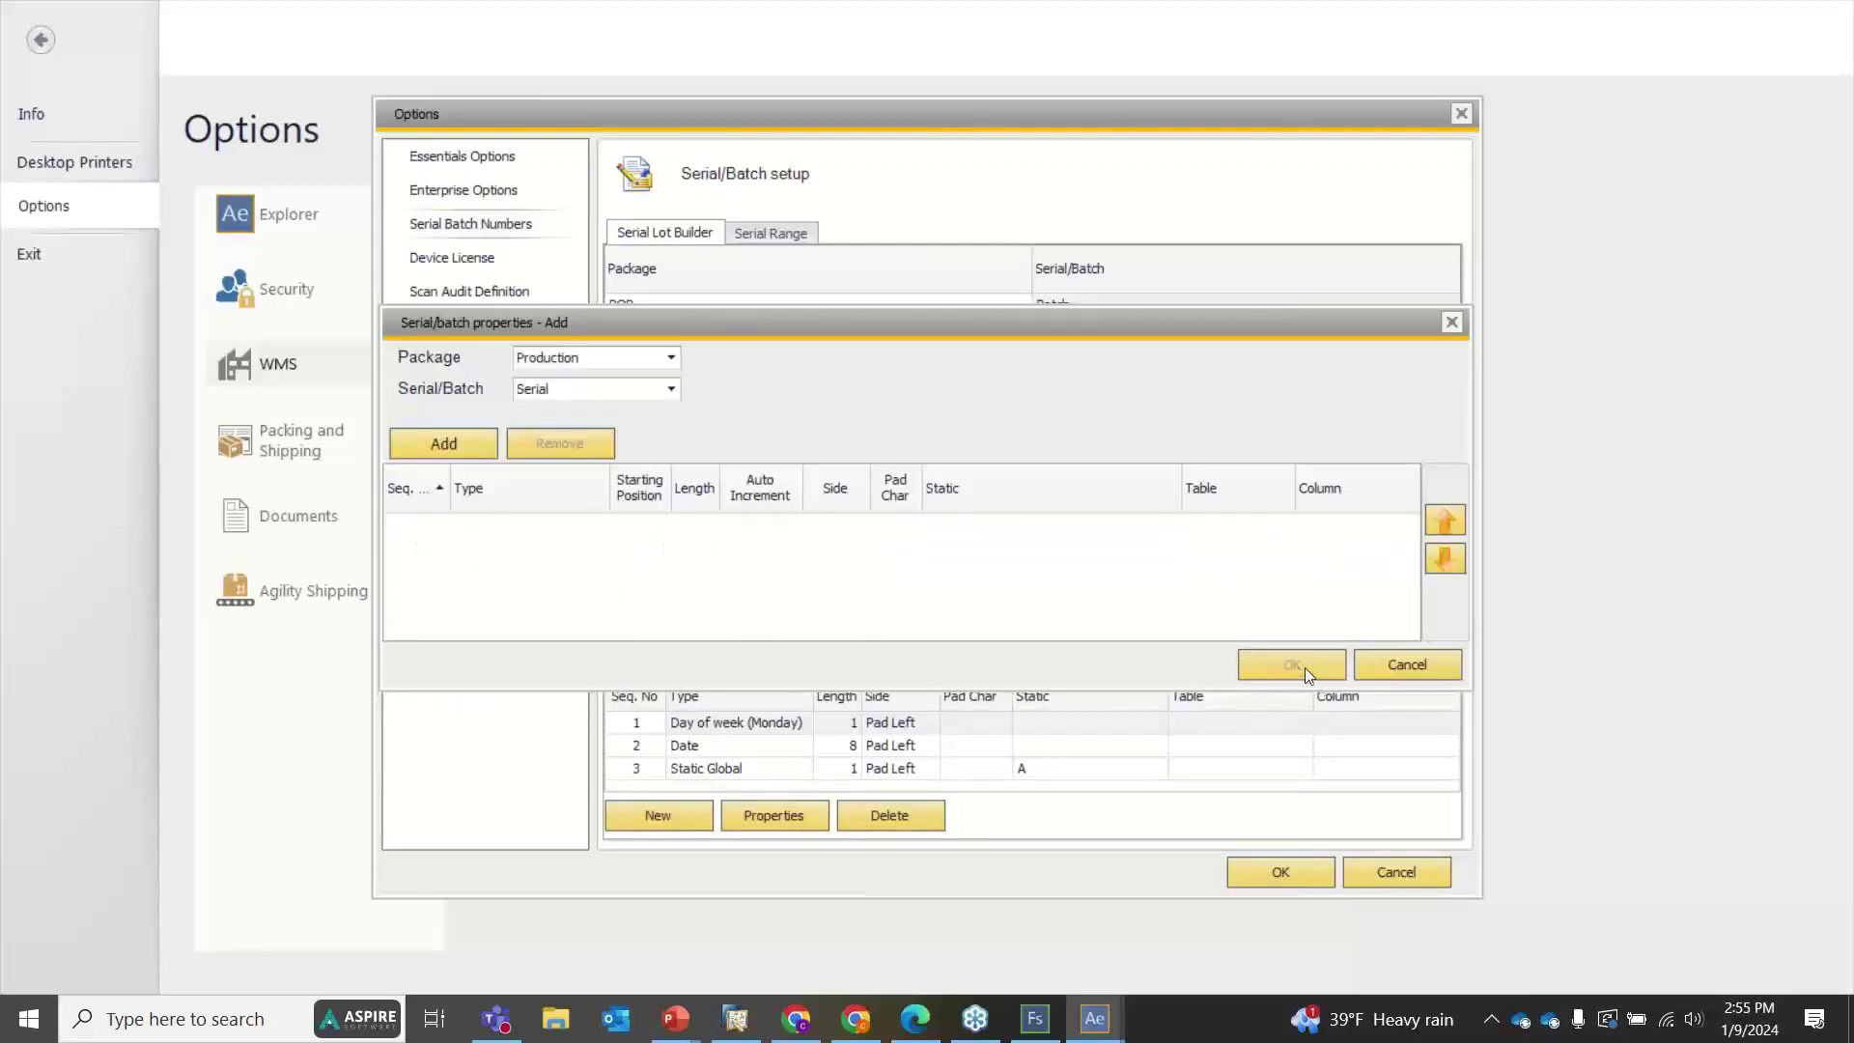
left_click(1406, 665)
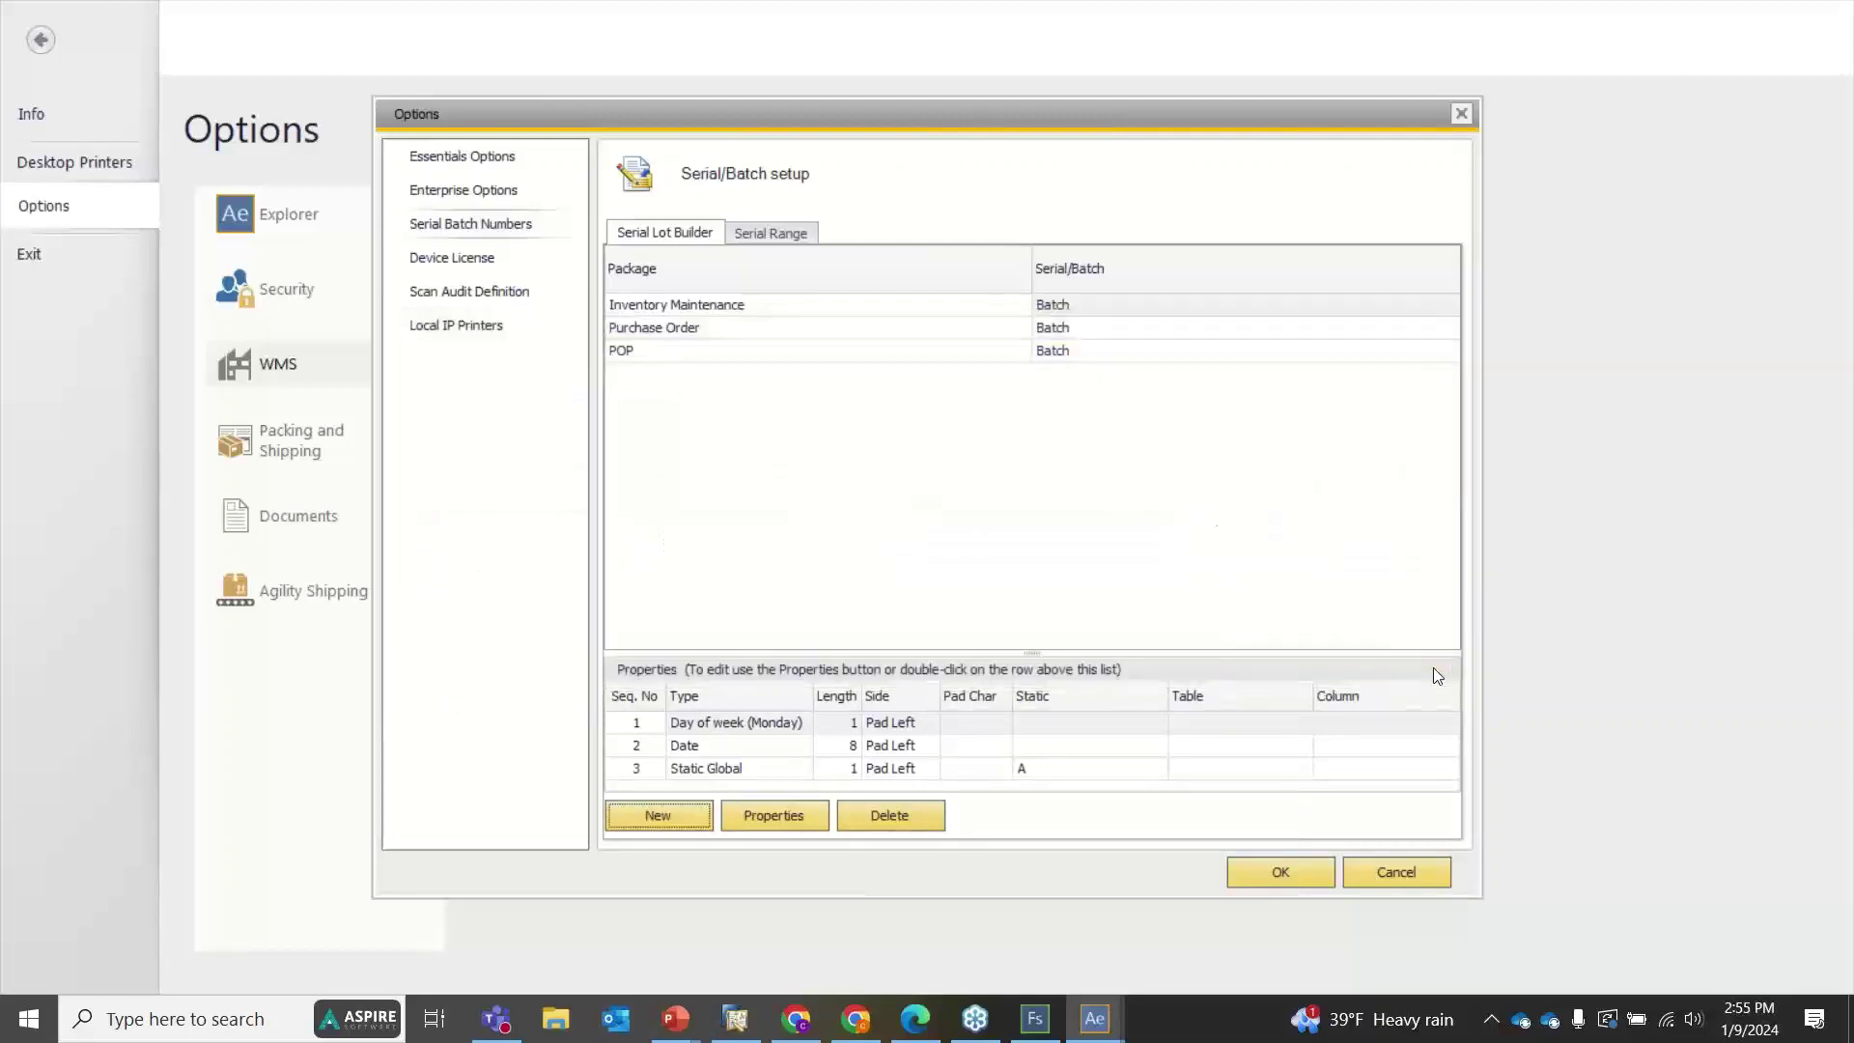
Compare the segments of the Inventory Maintenance, Purchase Order and POP batch definitions and save the options
left_click(757, 313)
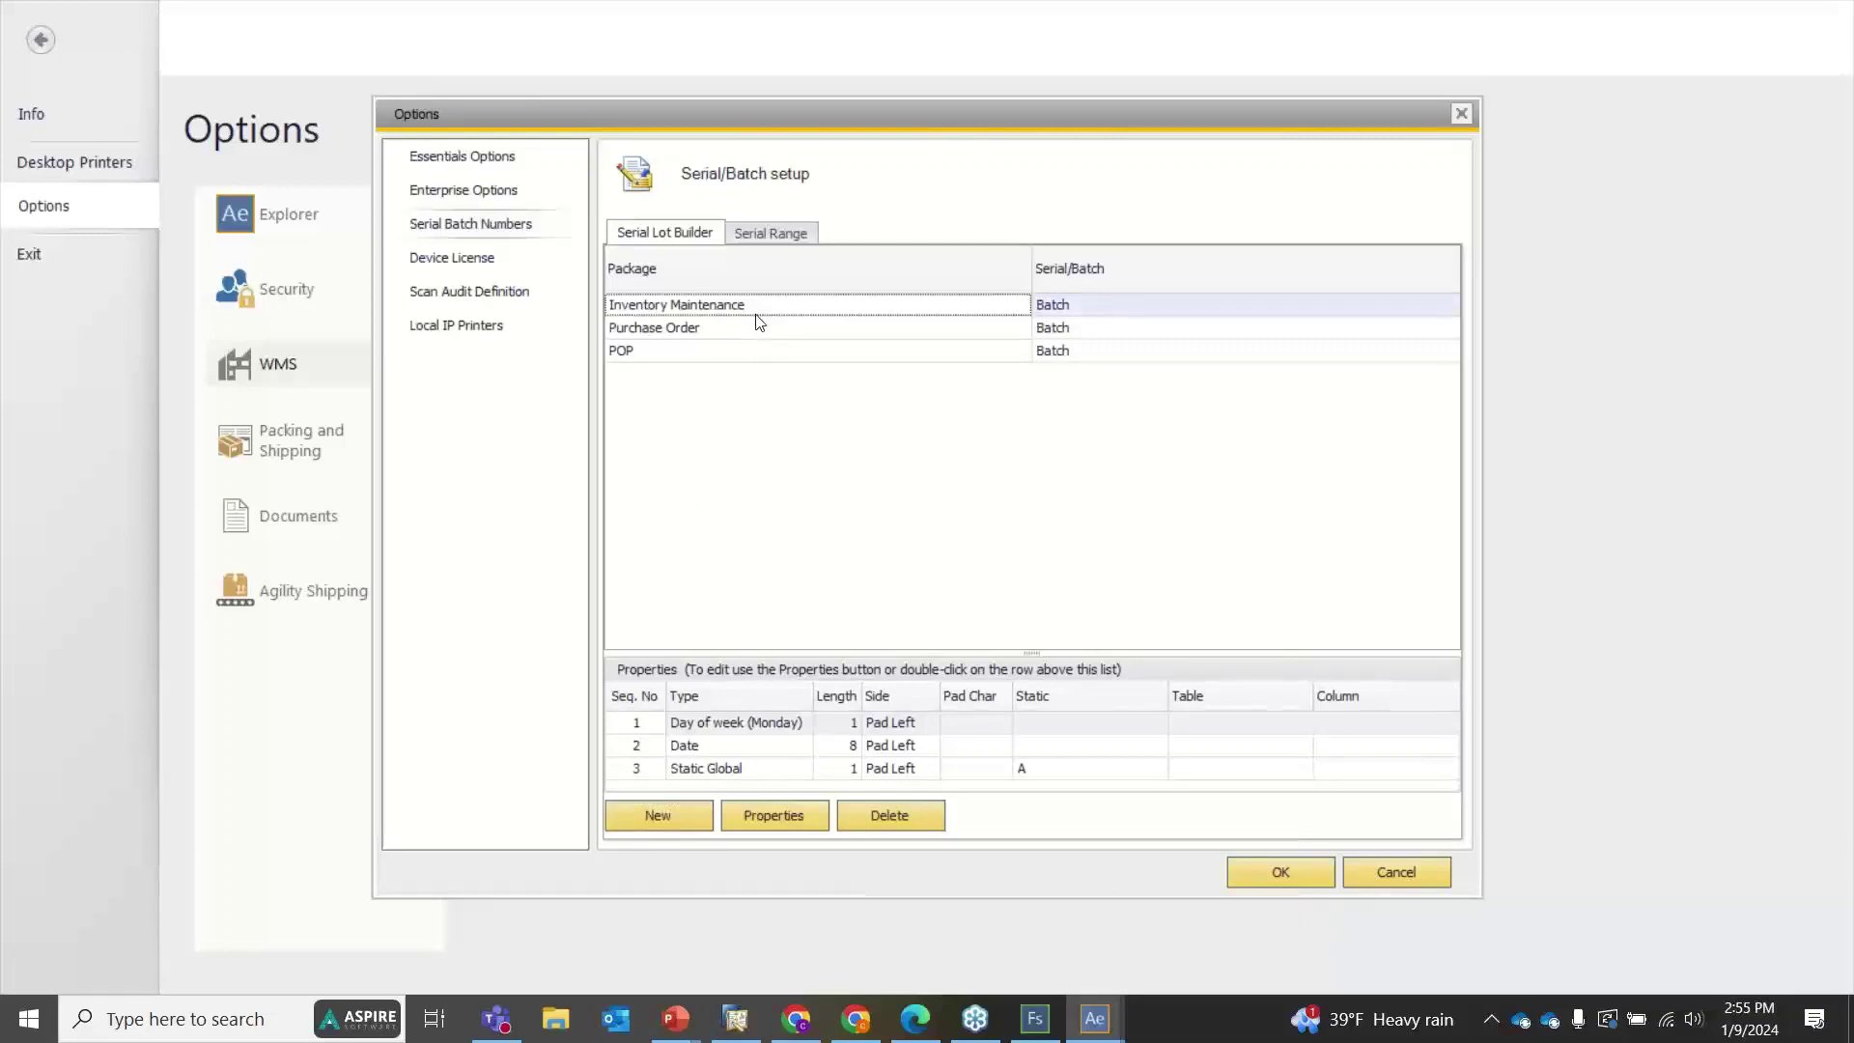
left_click(730, 349)
left_click(719, 329)
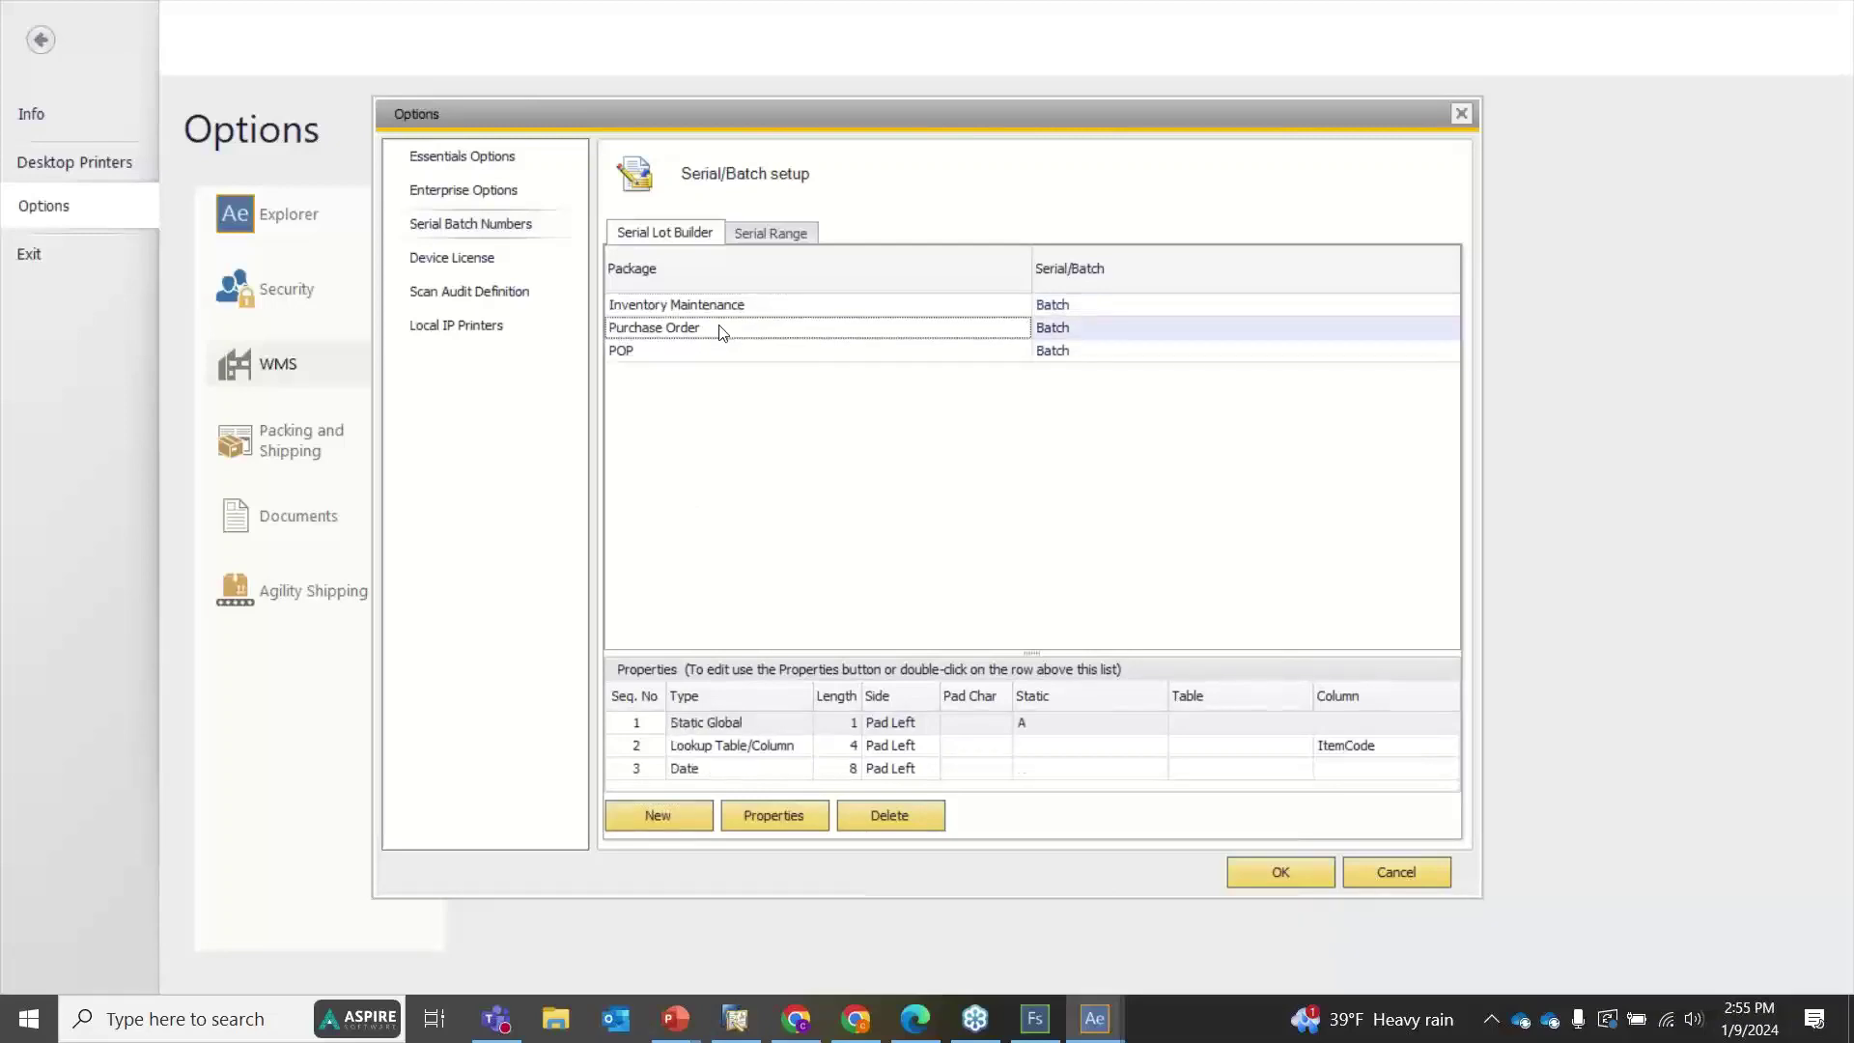
left_click(726, 309)
left_click(724, 330)
left_click(731, 309)
left_click(720, 333)
left_click(649, 354)
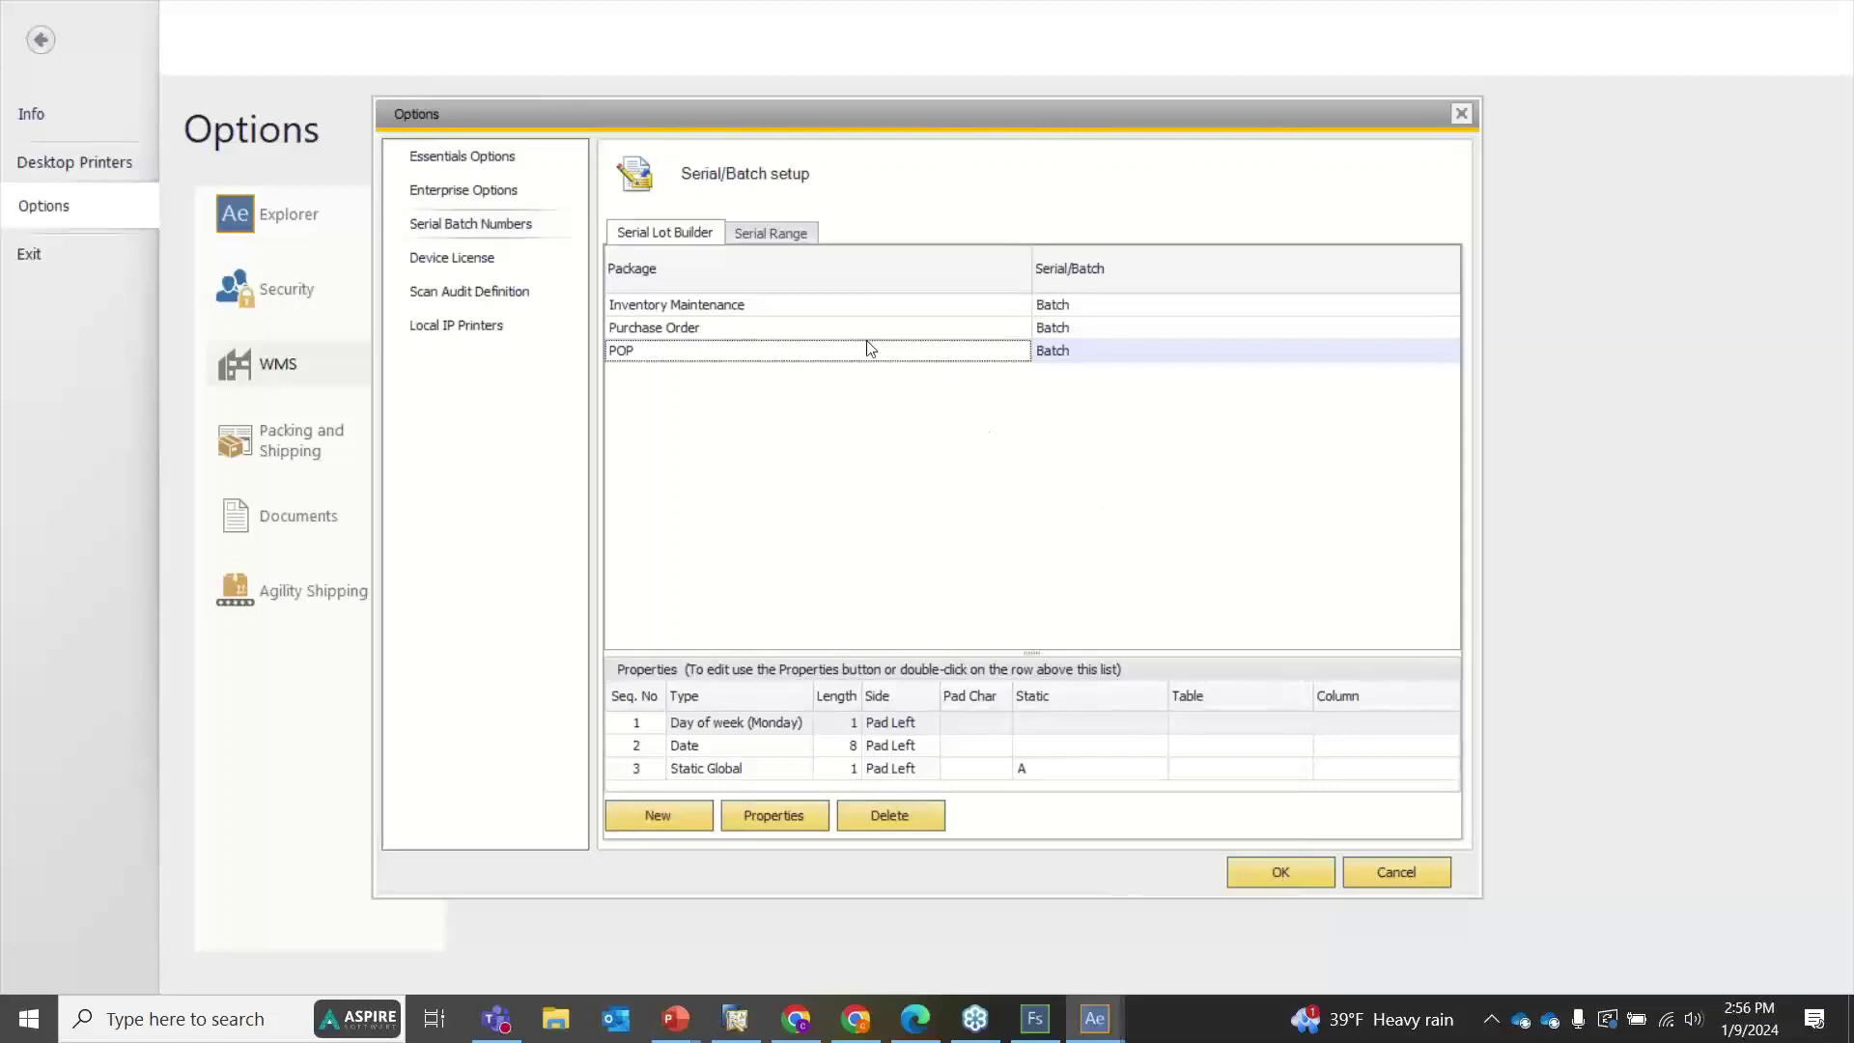
left_click(1270, 873)
Reopen the WMS serial/batch number setup and check the saved segments of all three package definitions
left_click(354, 379)
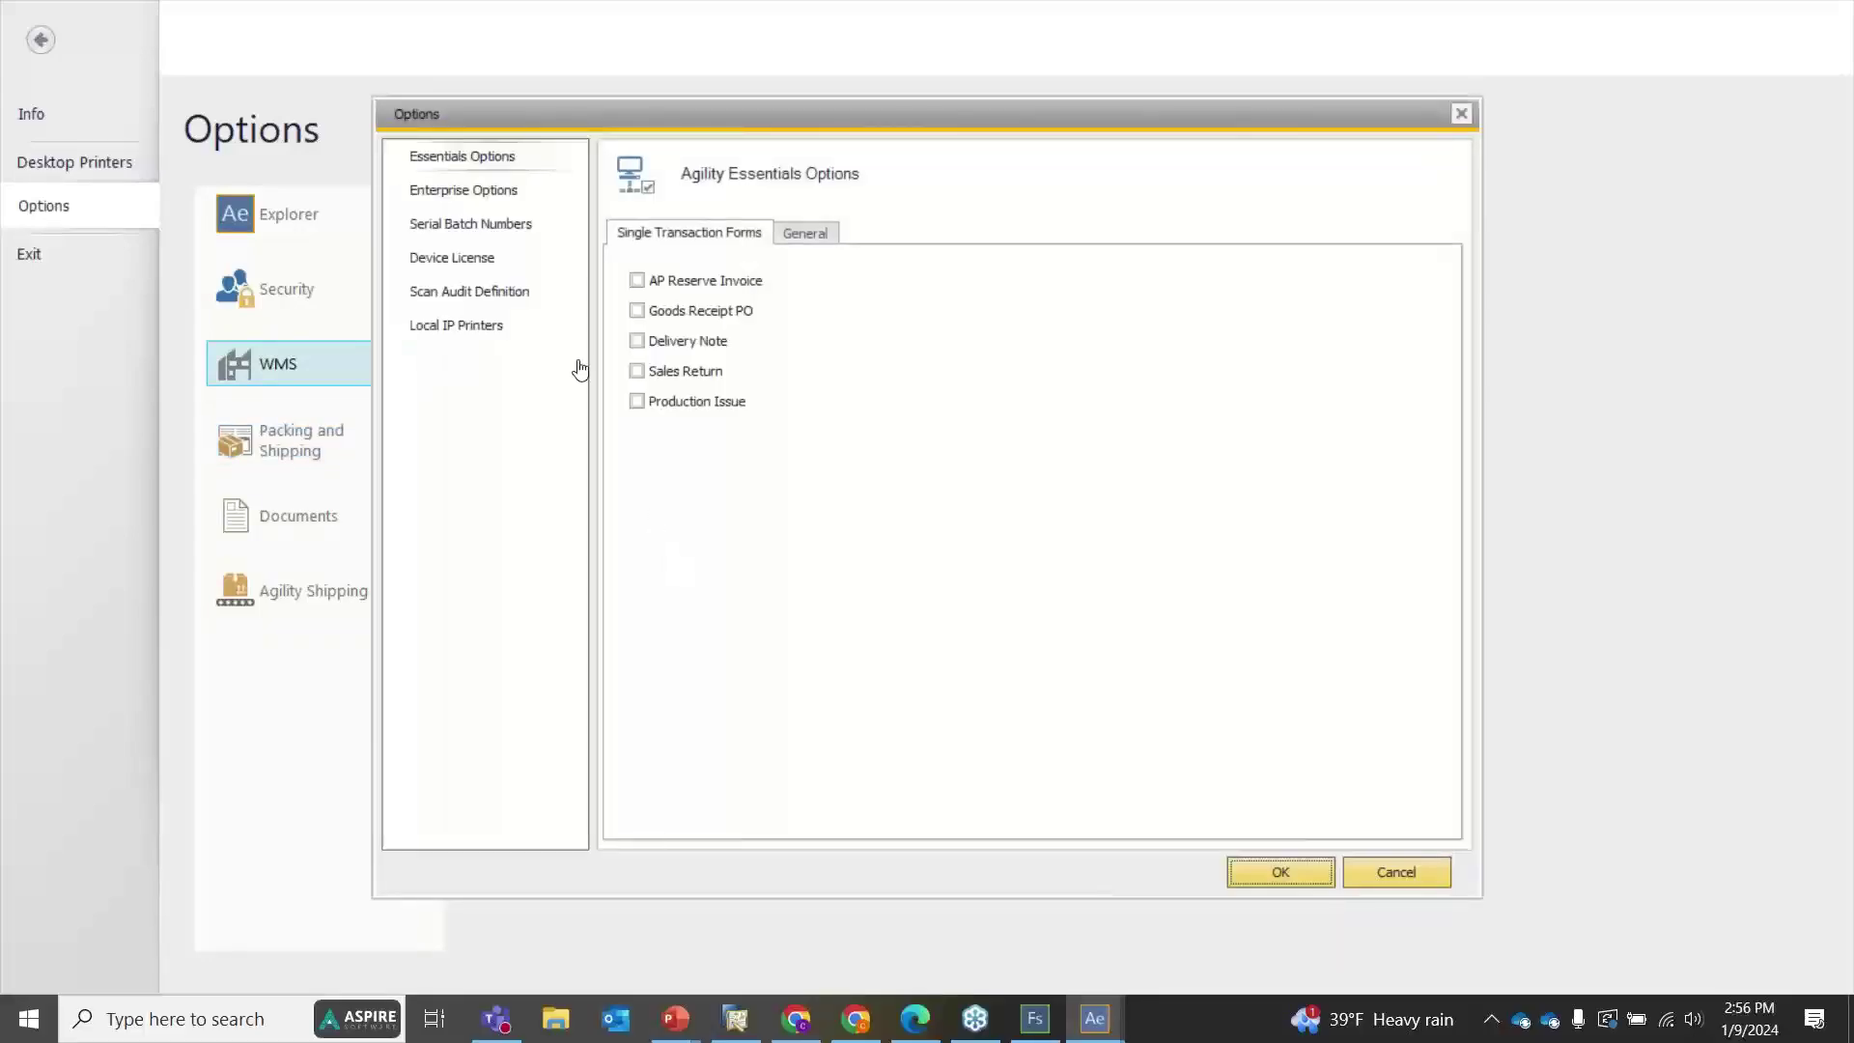
left_click(500, 226)
left_click(737, 314)
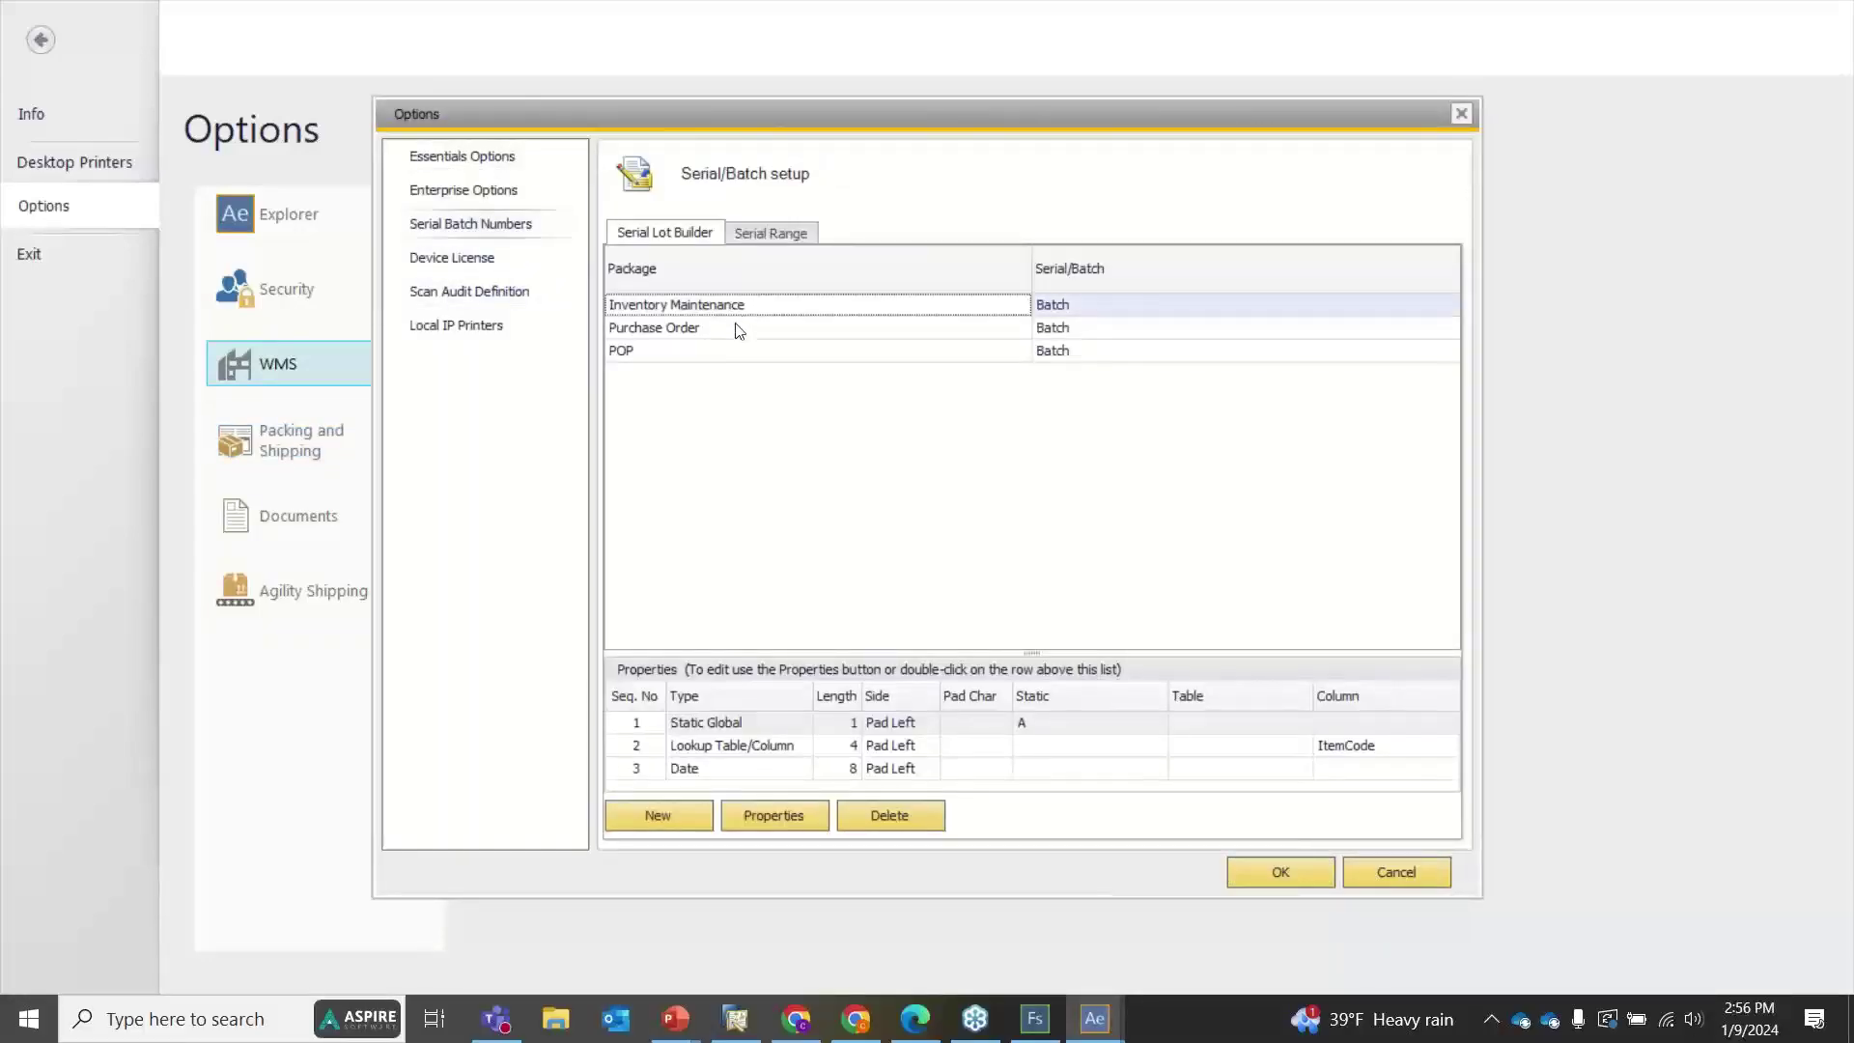
left_click(737, 329)
left_click(735, 350)
left_click(724, 305)
Switch to SAP Business One and enlarge the open purchase order to review its number and the B10000 item line
left_click(733, 1024)
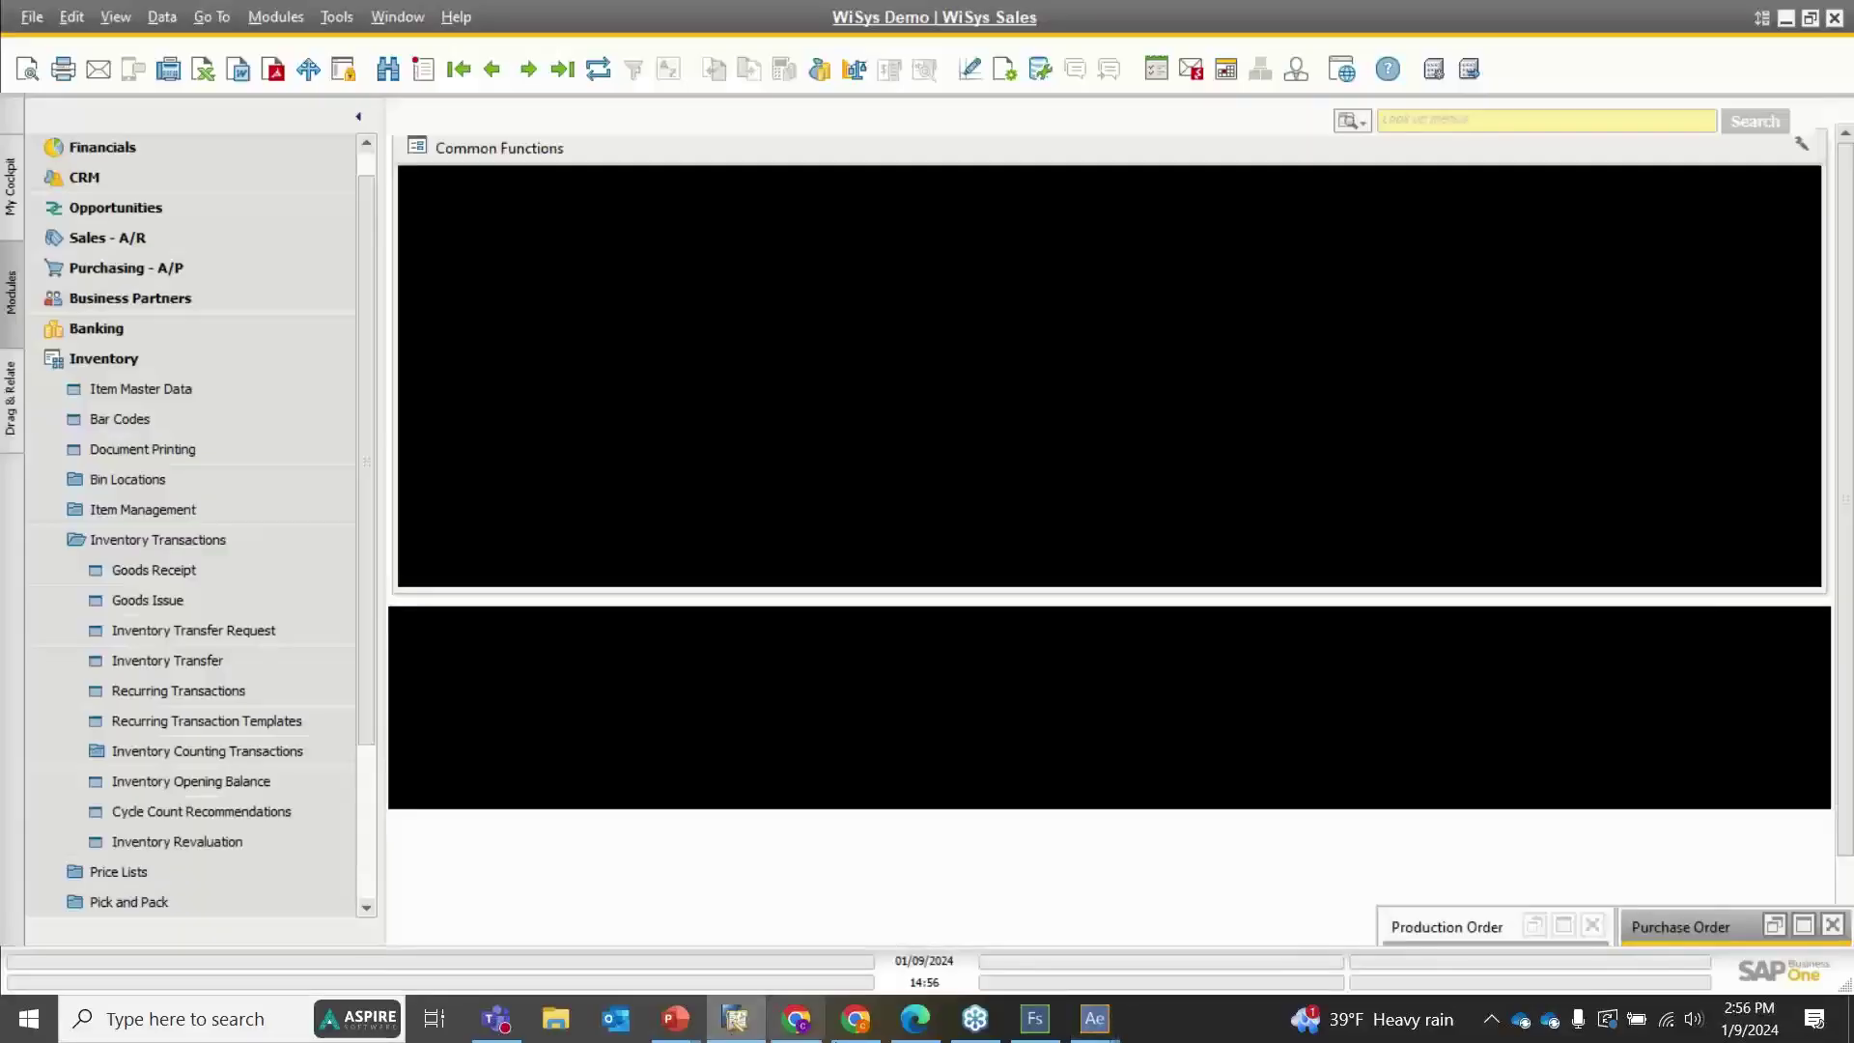
left_click(1804, 926)
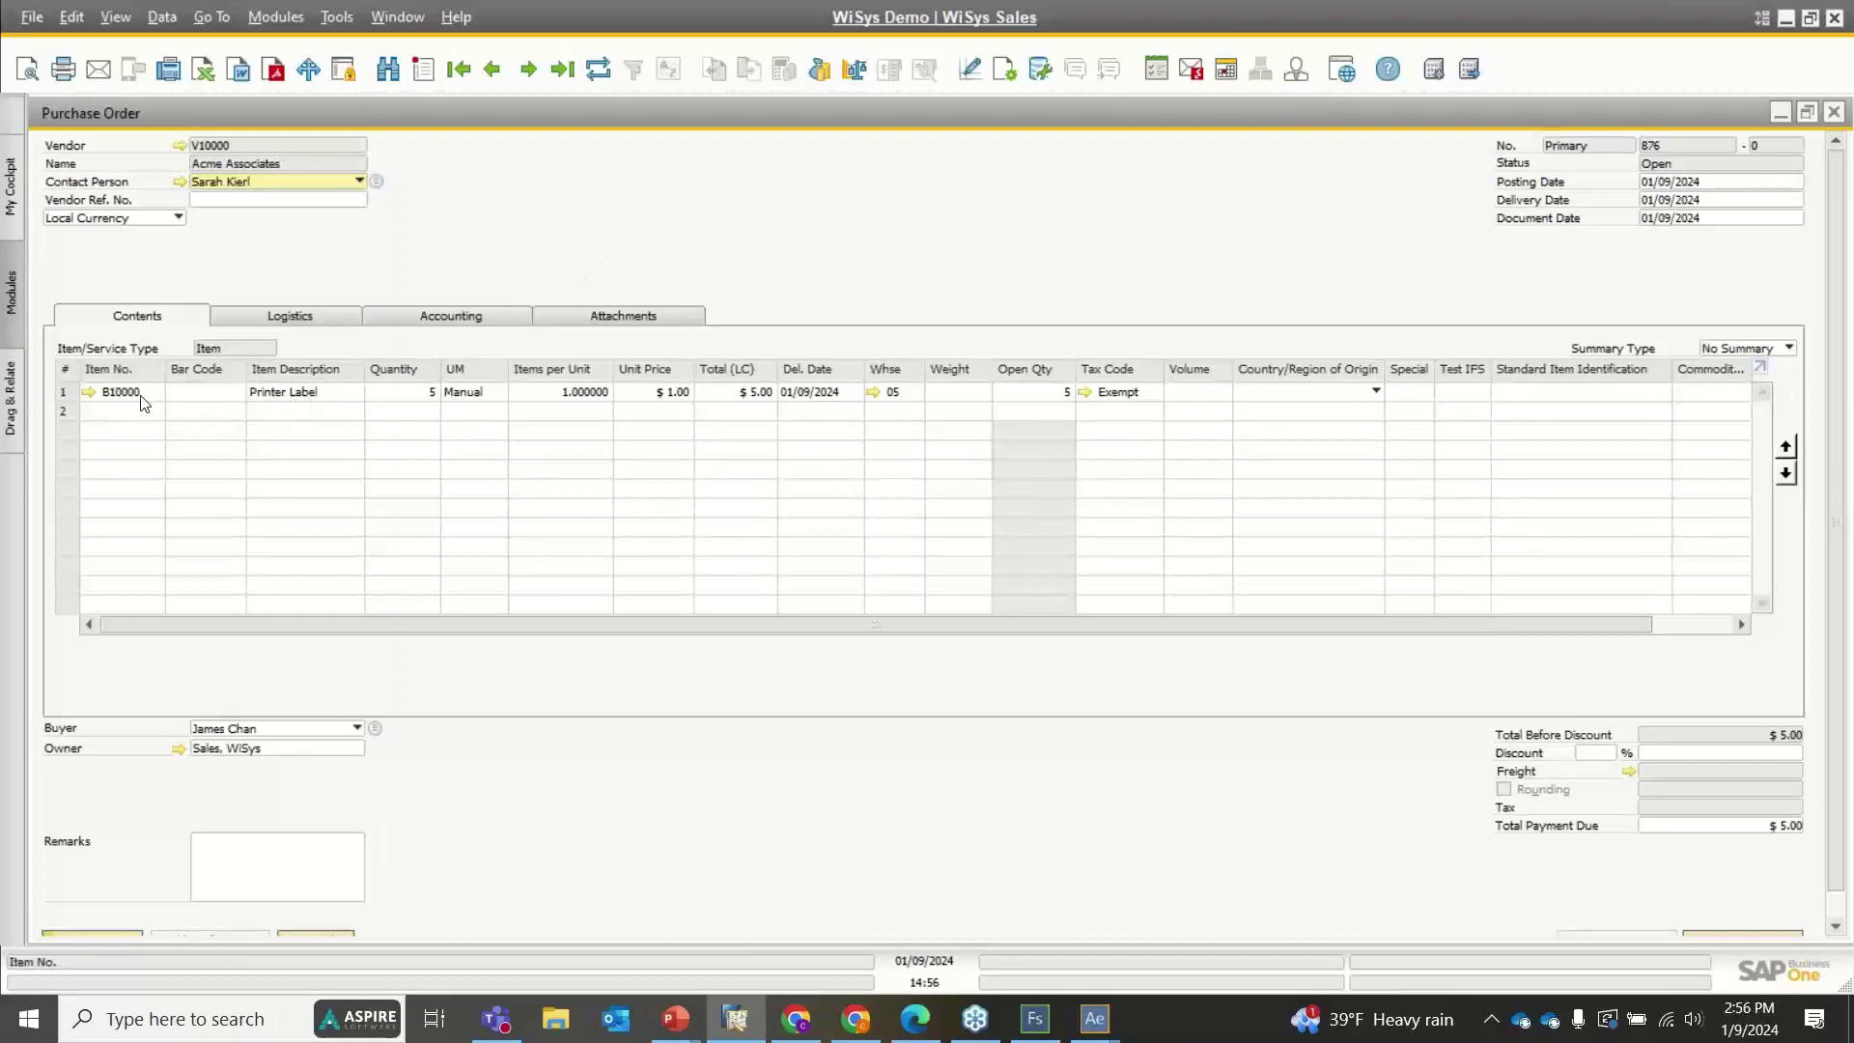
mouse_move(152, 401)
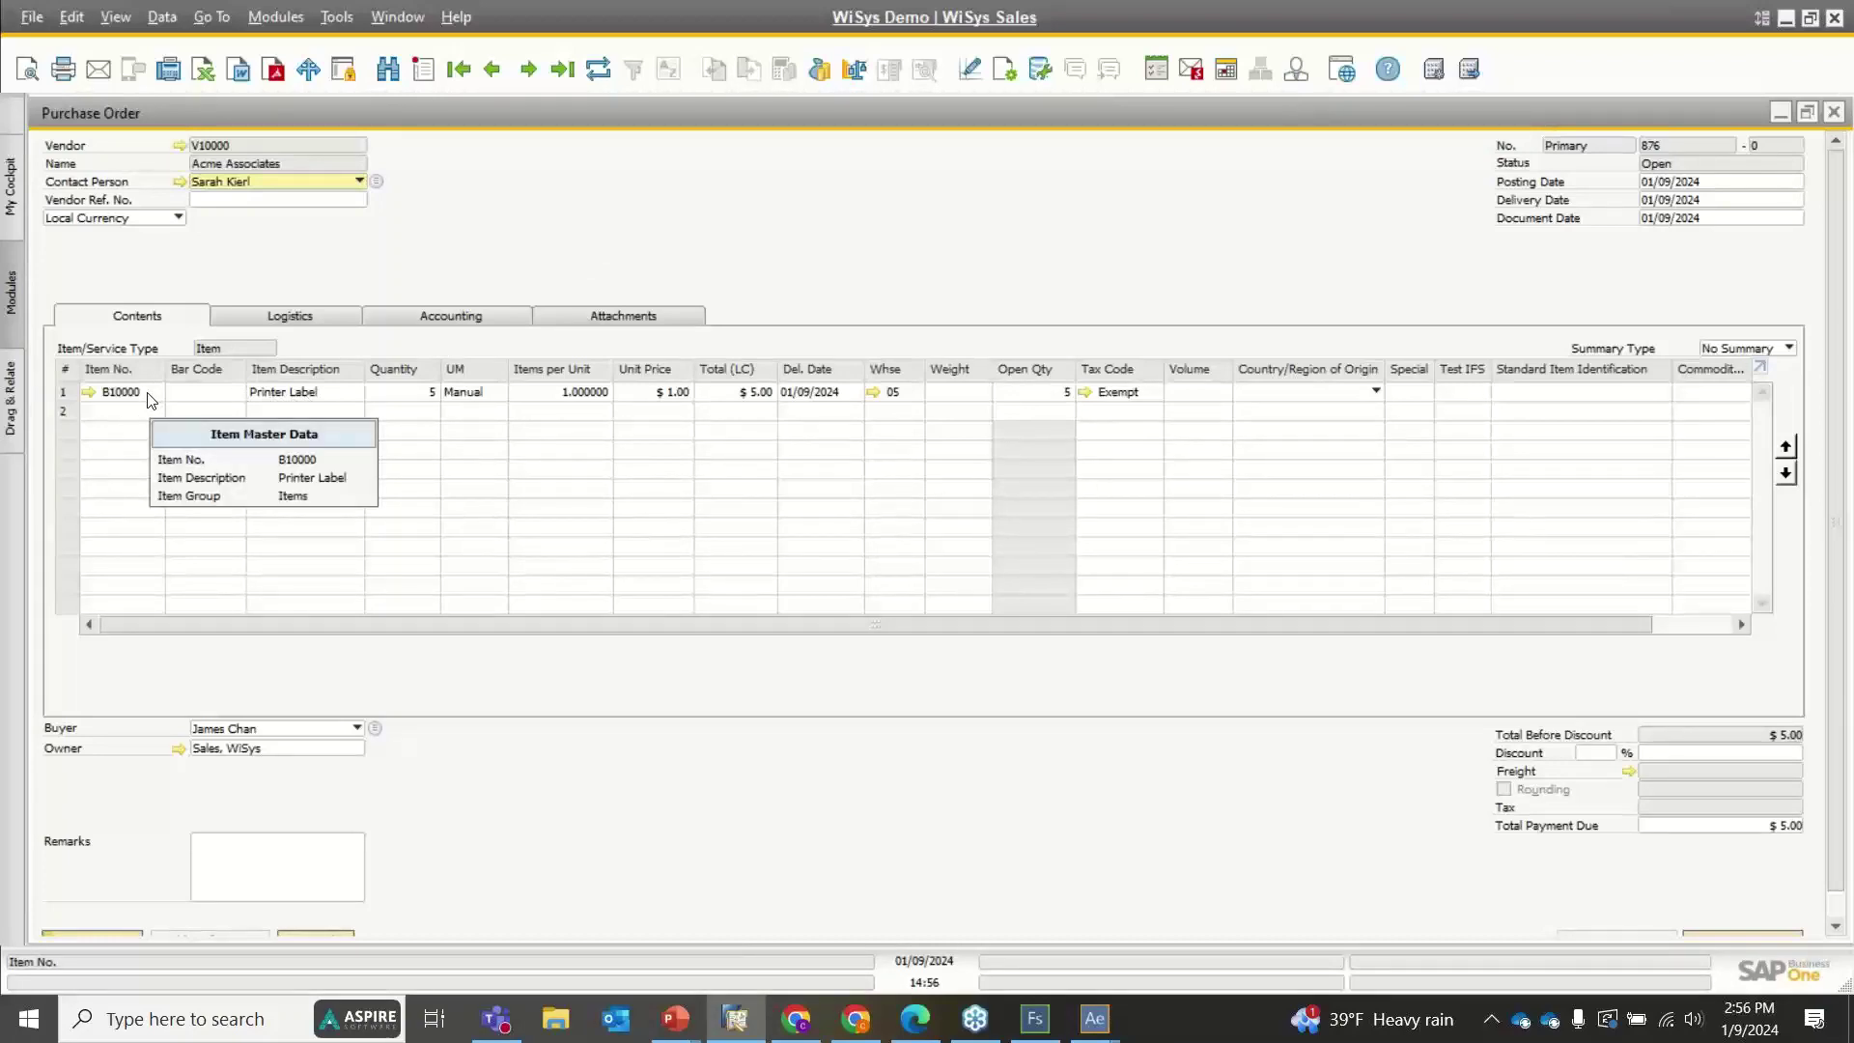
right_click(1593, 183)
left_click(1249, 231)
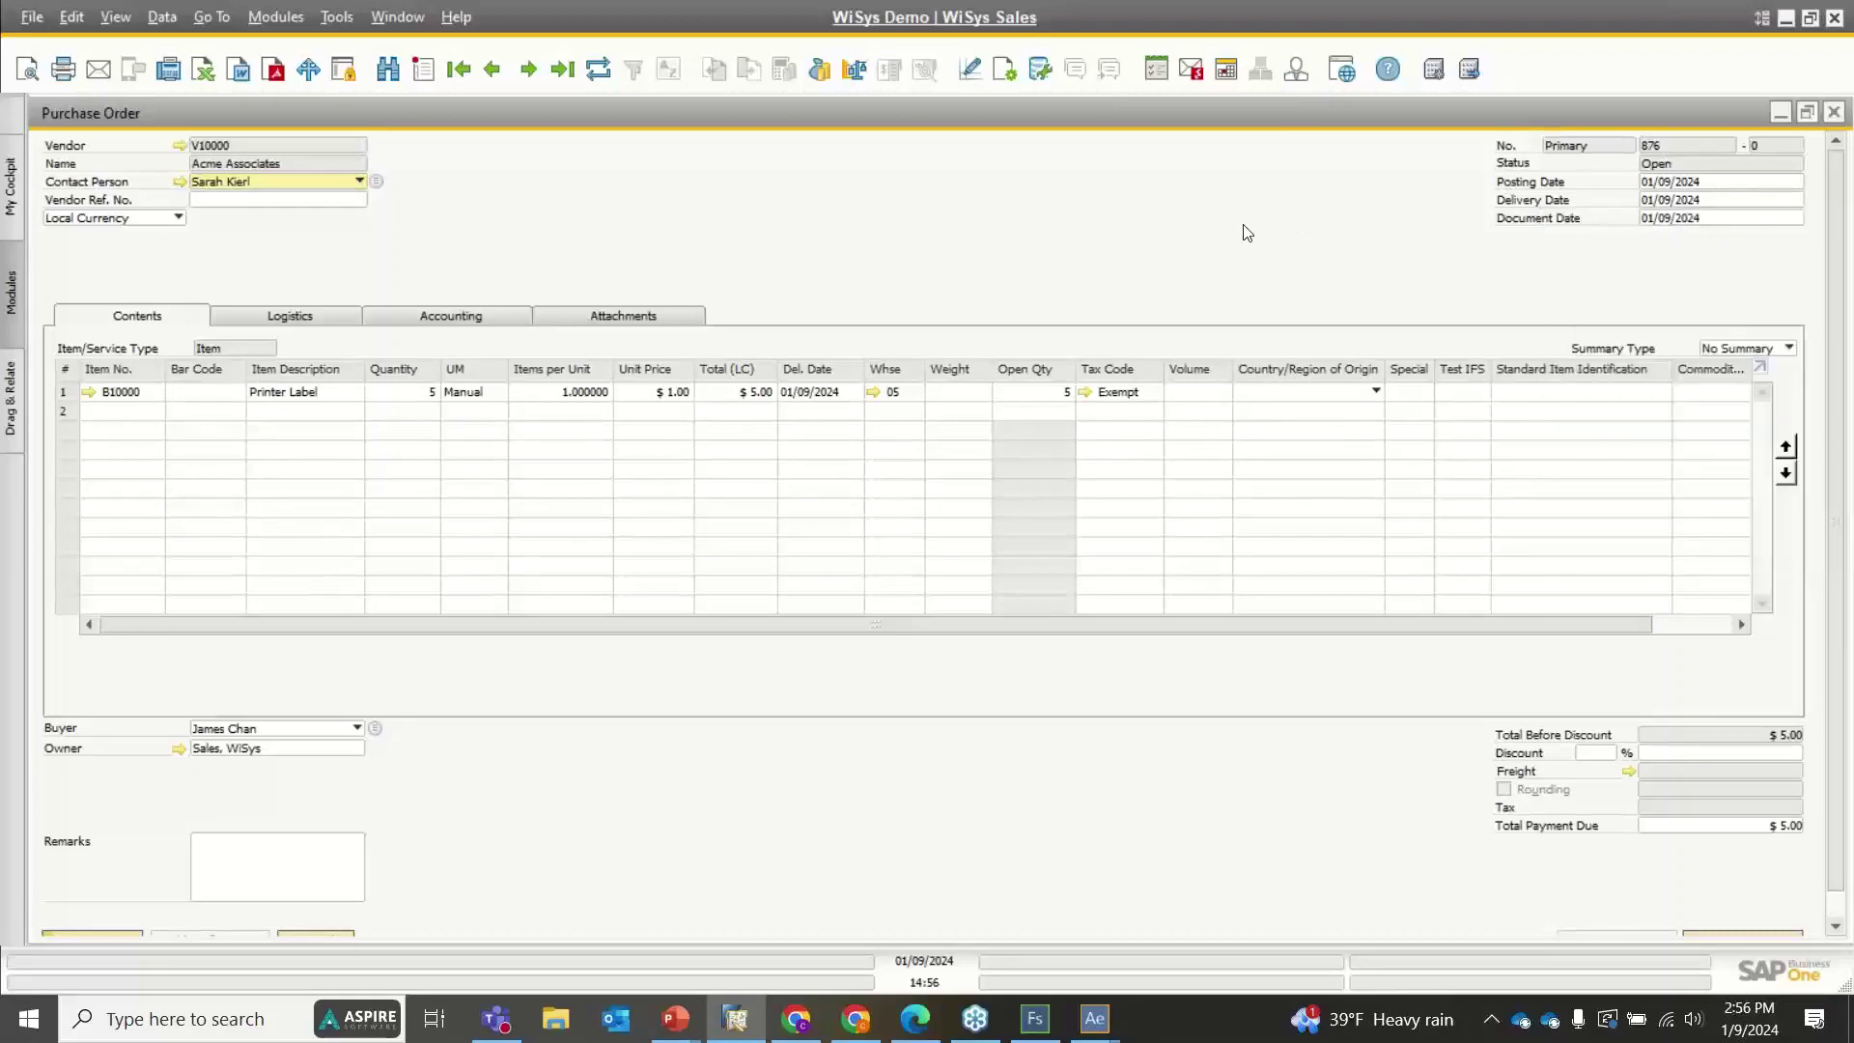
Switch to WiSys Visual Form Studio, open the Agility Essentials FS project and show its Distribution forms
left_click(1051, 1031)
left_click(68, 144)
double_click(614, 482)
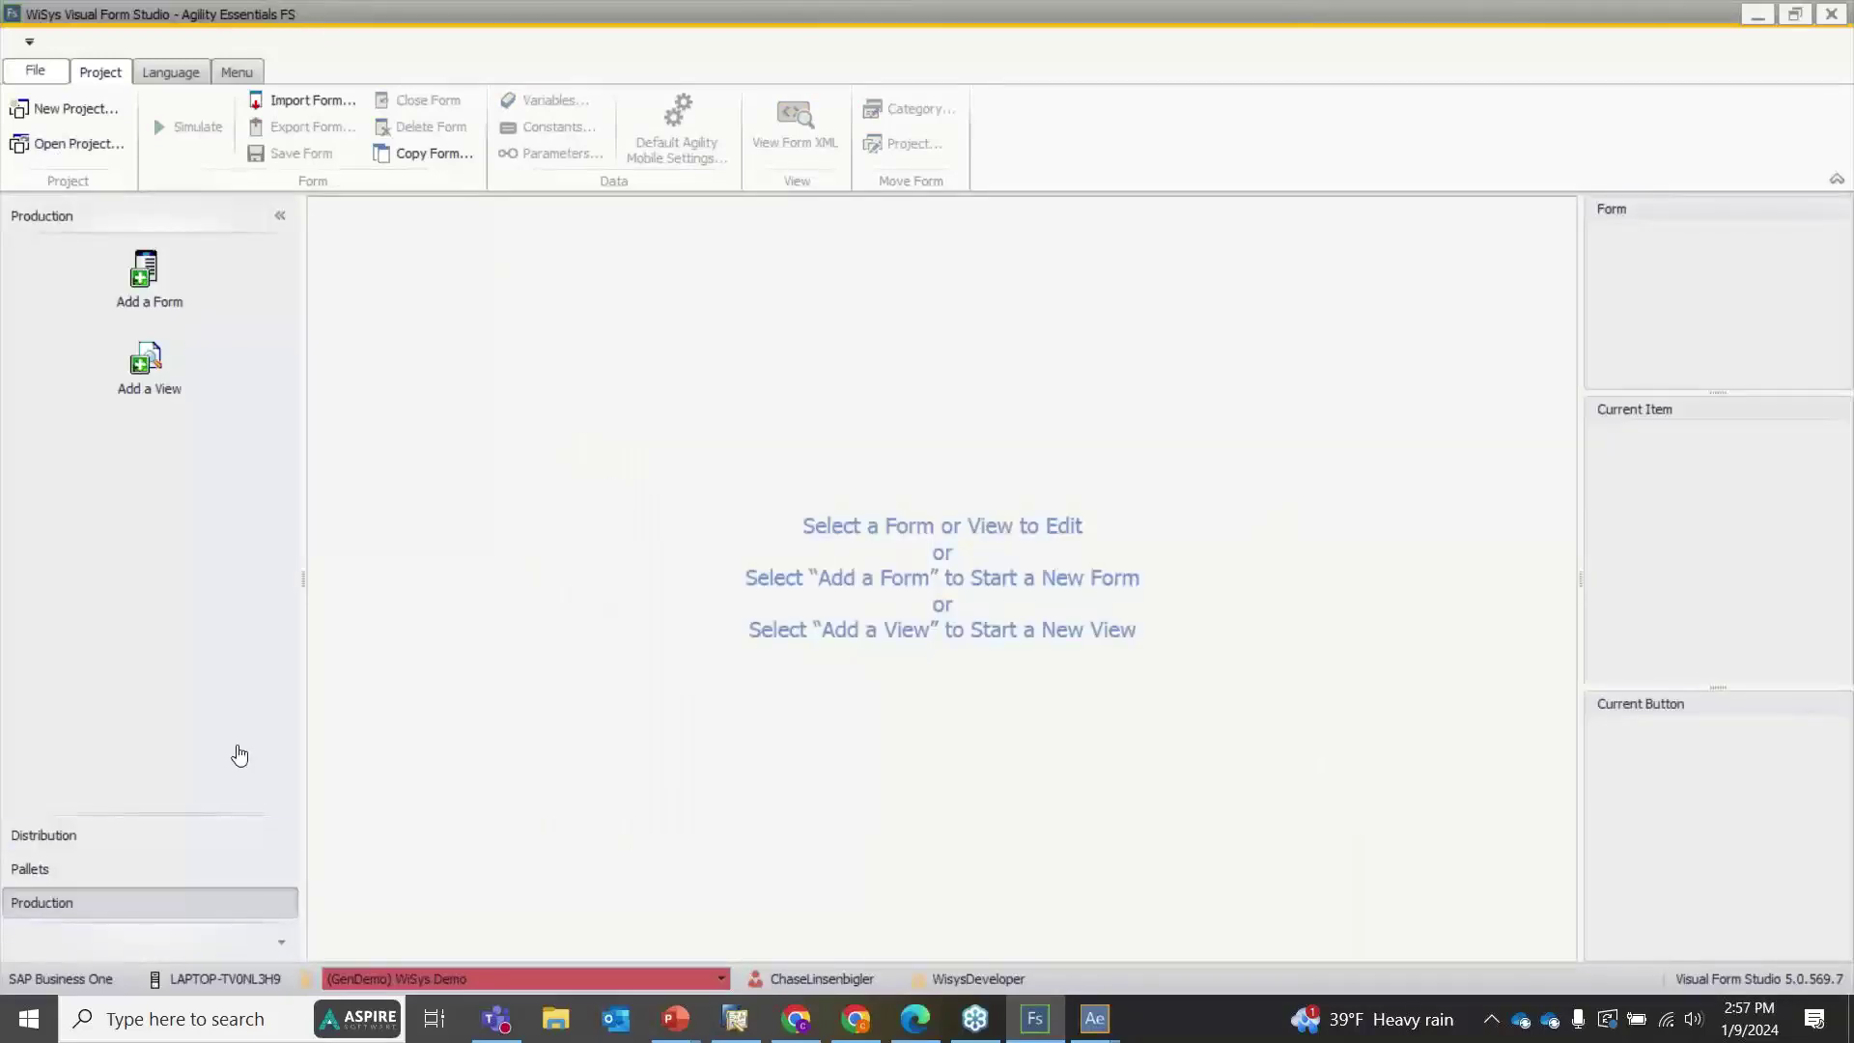
left_click(73, 850)
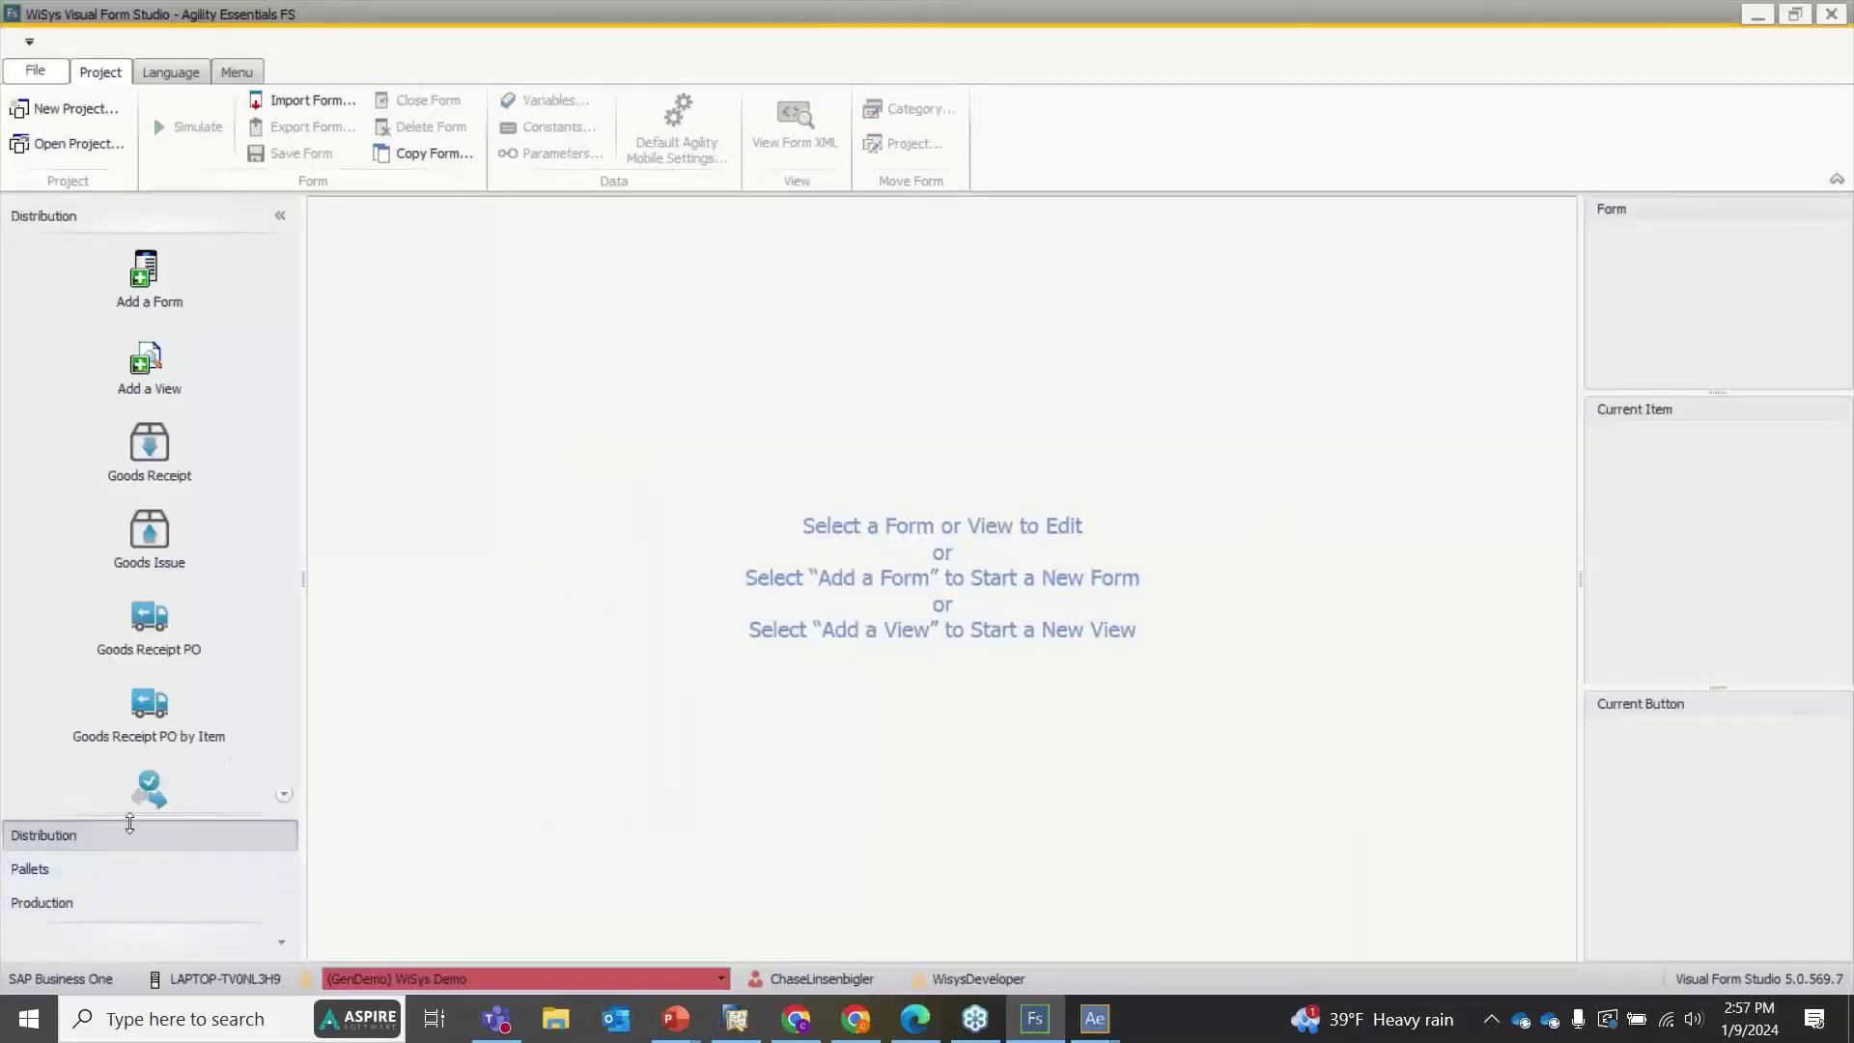
Open the Goods Receipt PO form and start its simulation with the data element list hidden
left_click(191, 645)
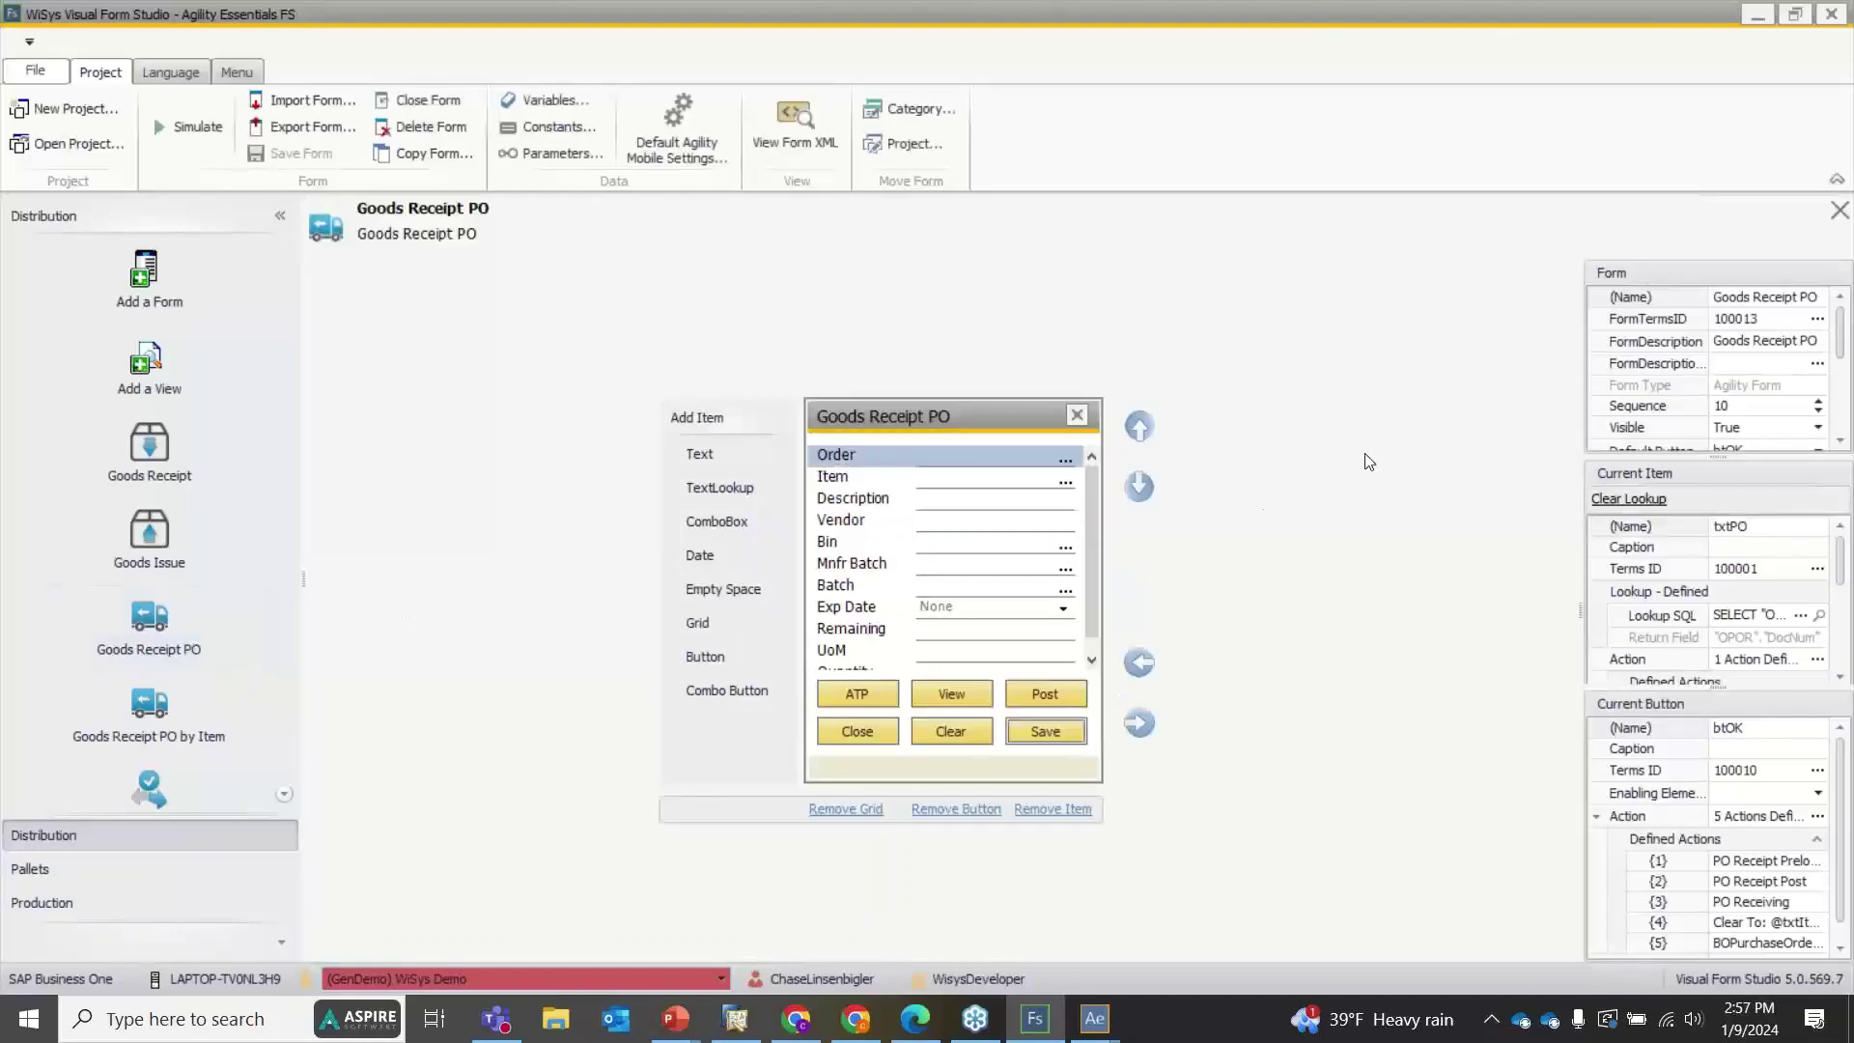
left_click(190, 127)
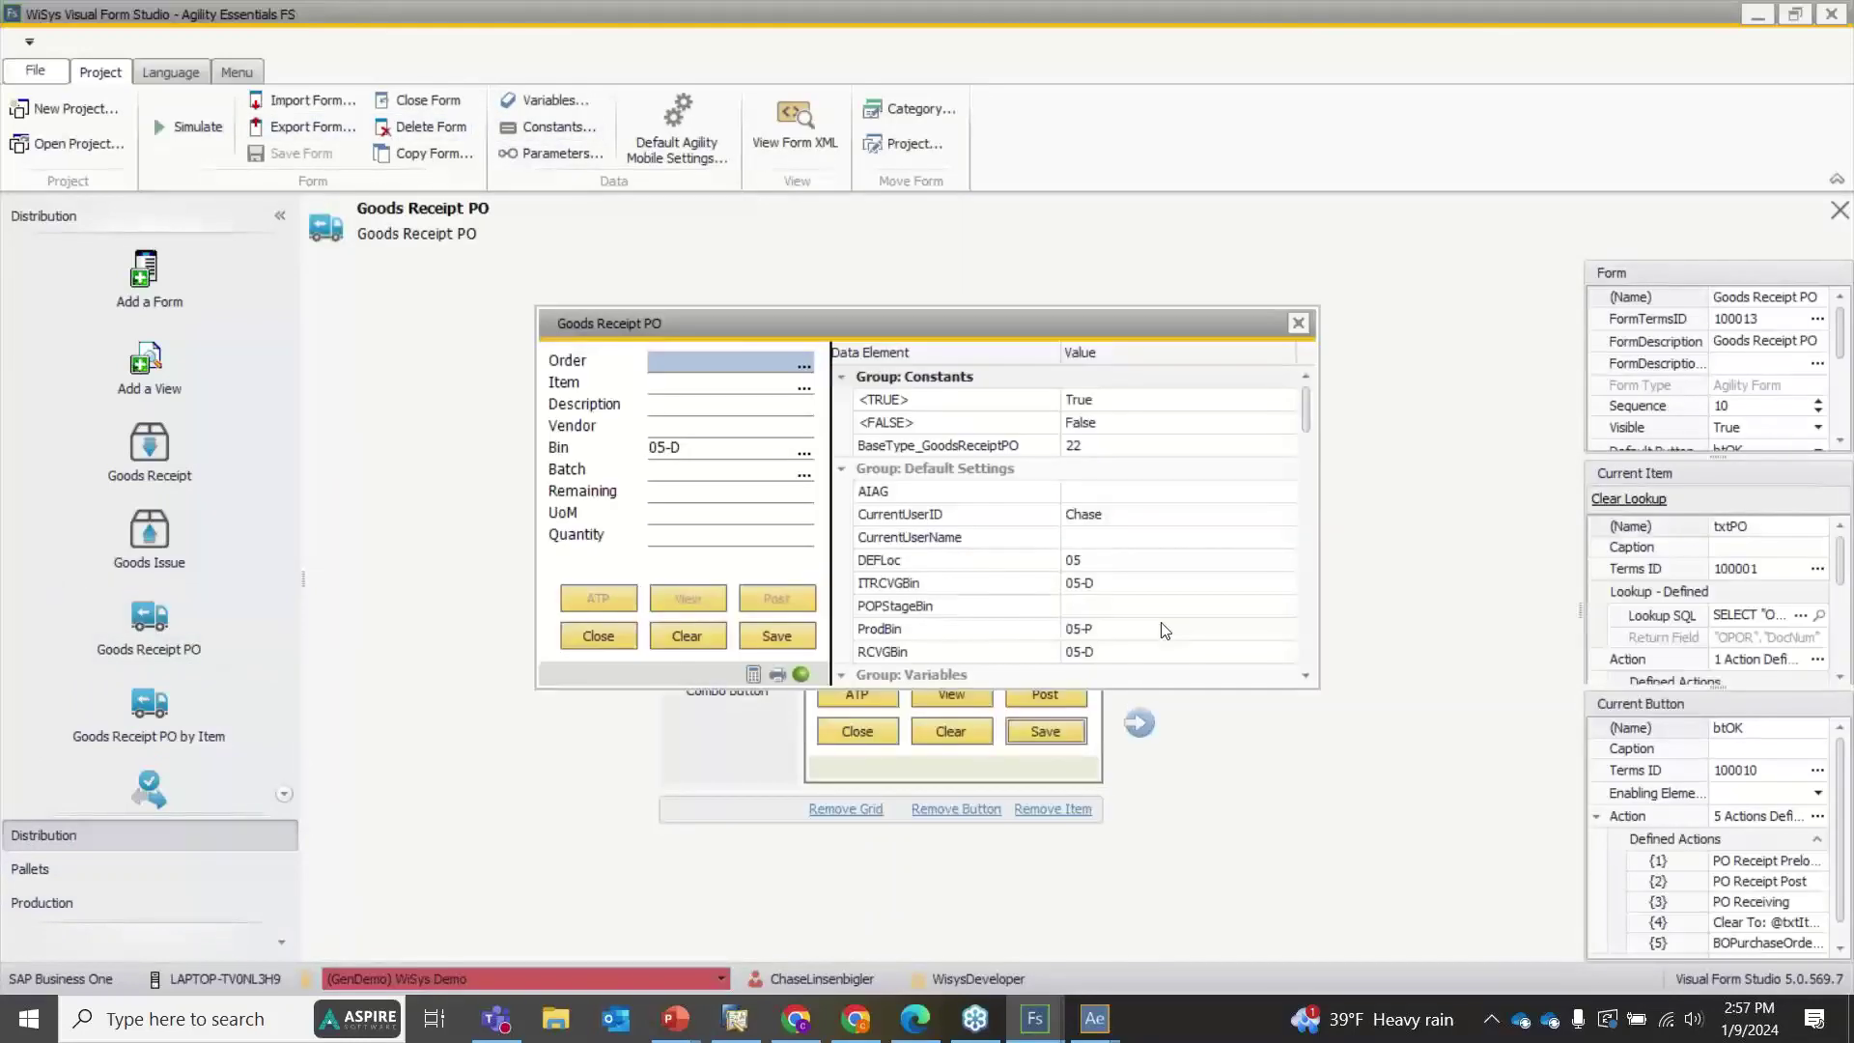
left_click_drag(1321, 445, 823, 453)
left_click_drag(659, 335, 524, 348)
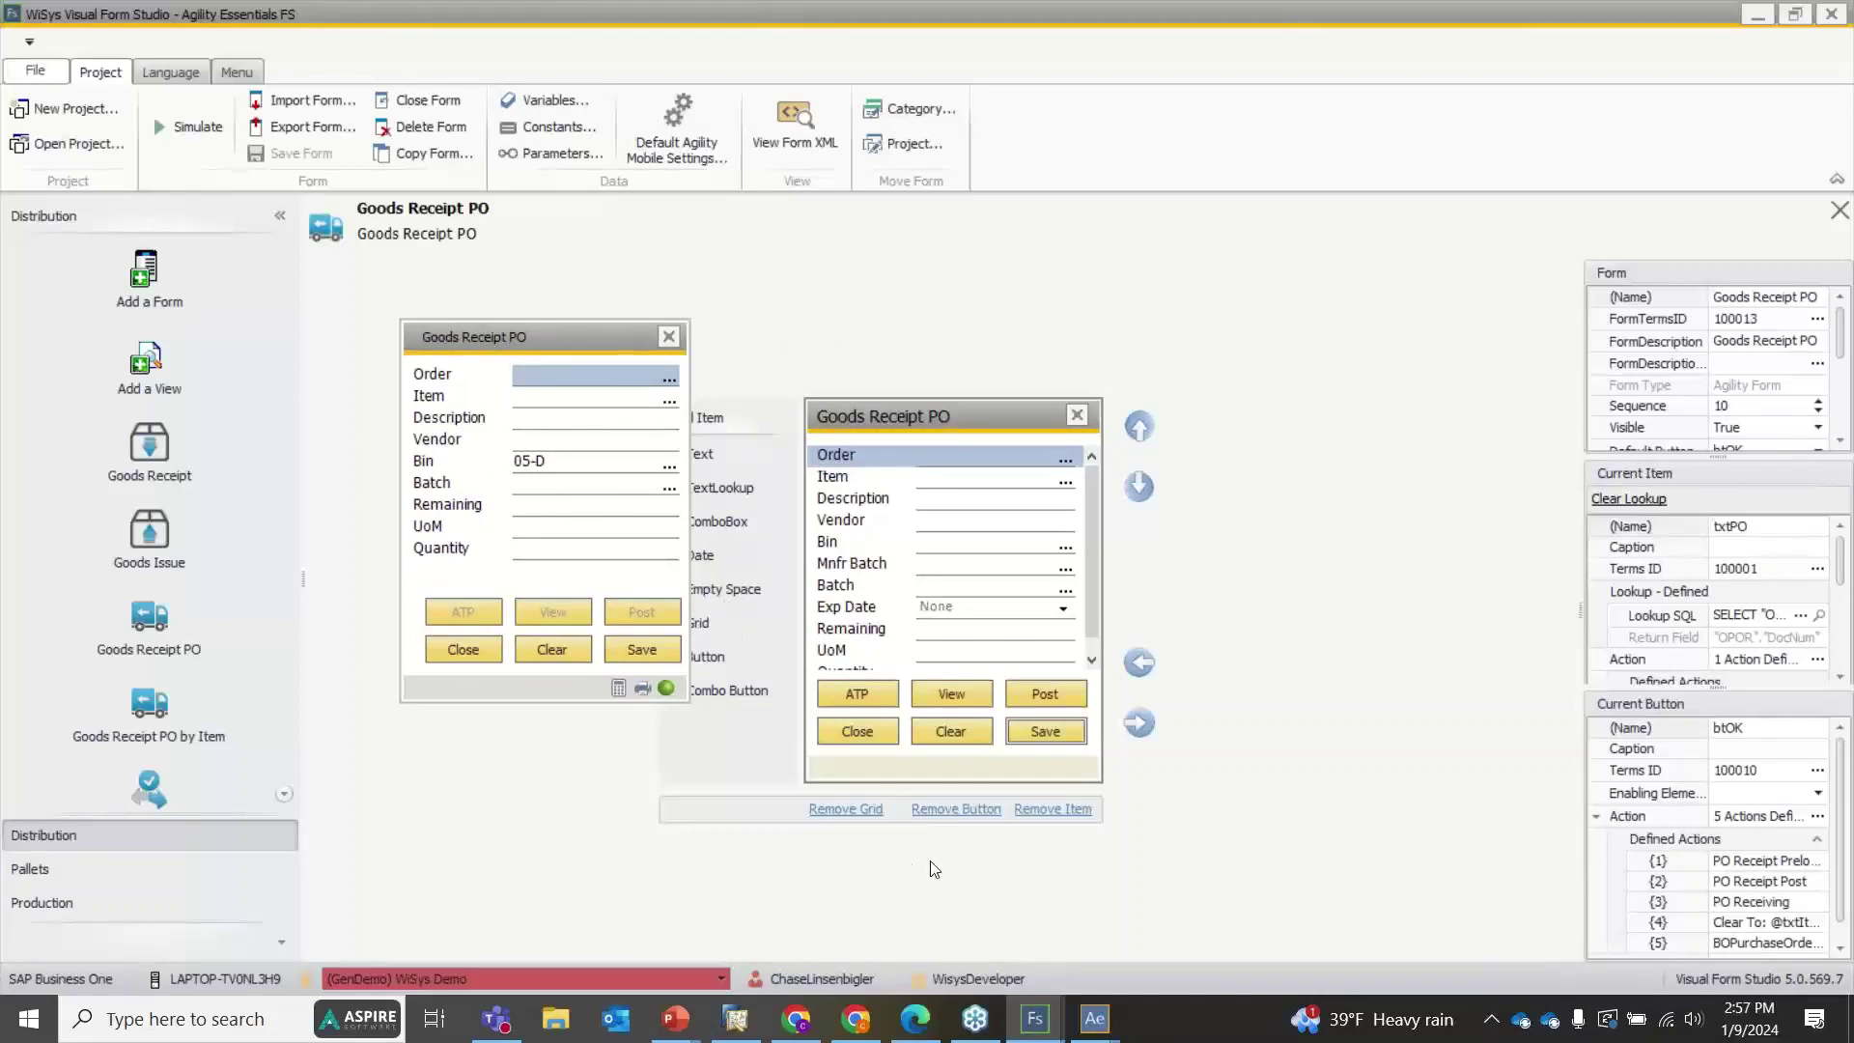
Enter the purchase order number and item B10000 in the simulated Goods Receipt PO form
type("876")
key("Return")
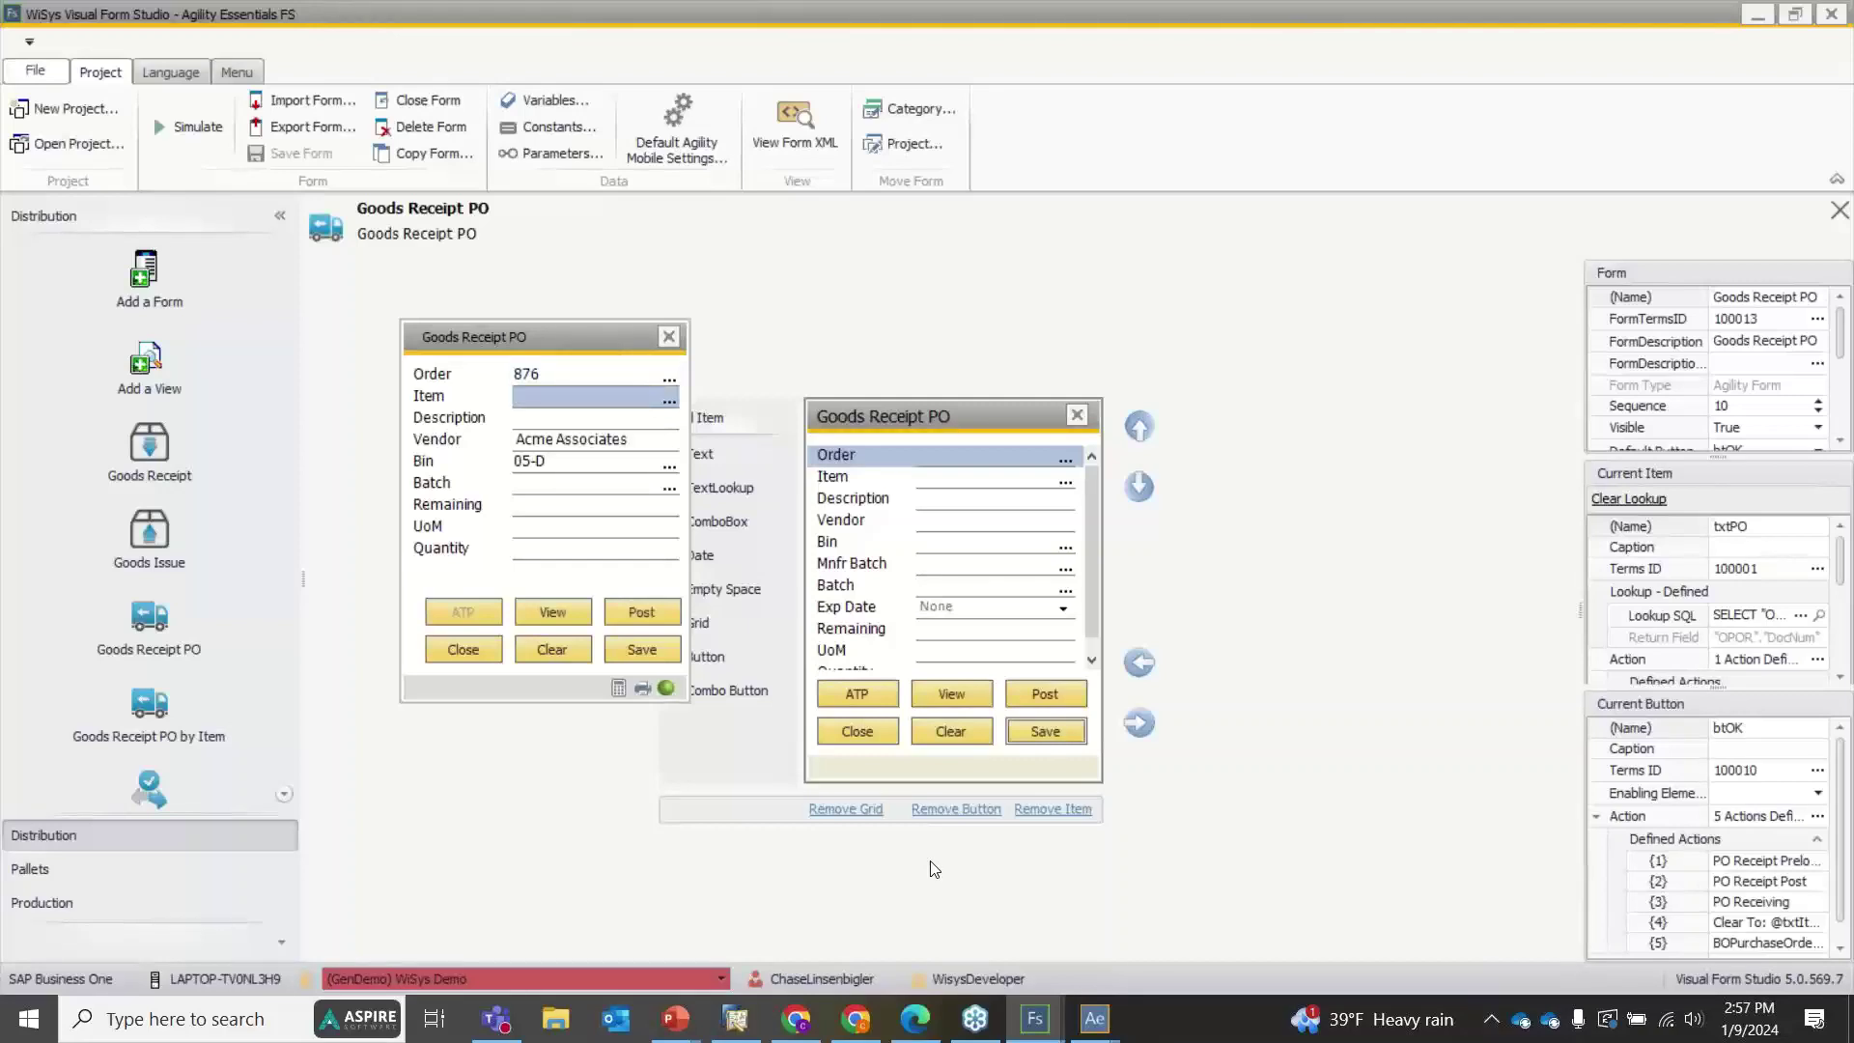
type("B10000")
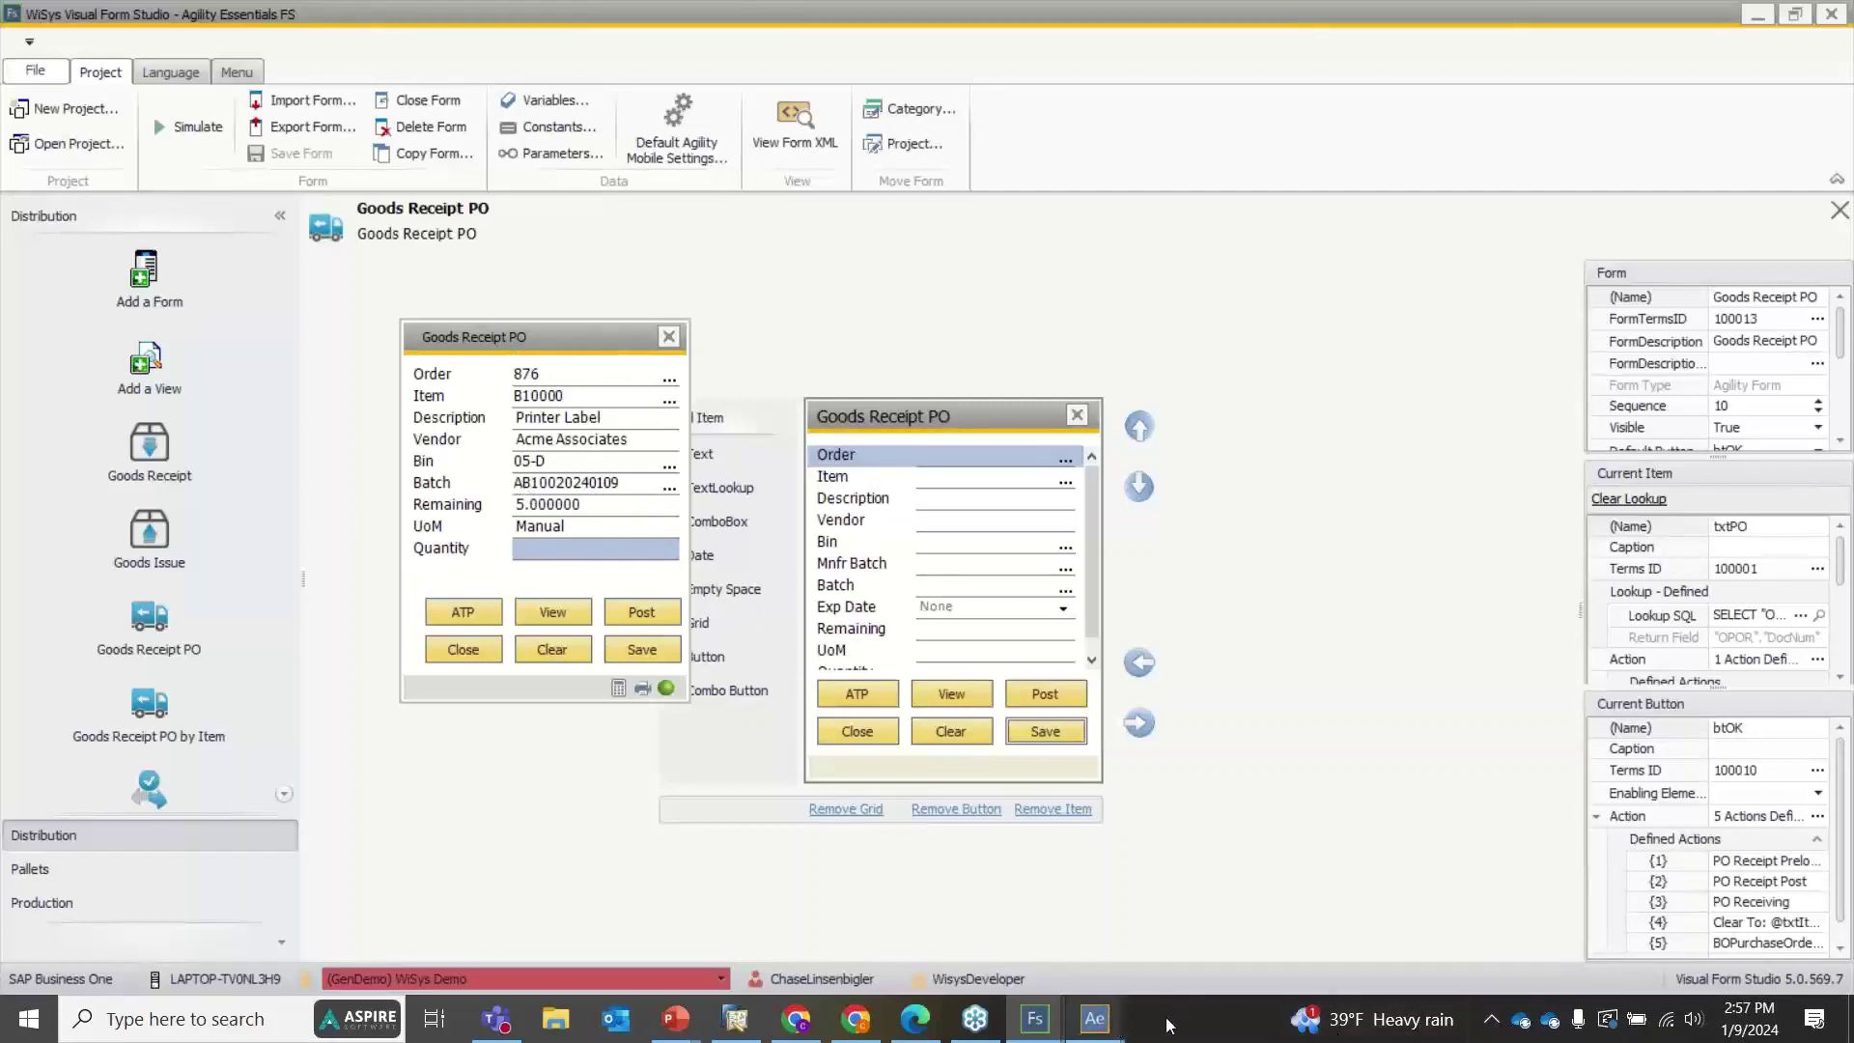
Check the Purchase Order batch definition in the Agility Explorer options and return to the simulated receipt form
mouse_move(1118, 1031)
left_click(1267, 929)
left_click(682, 335)
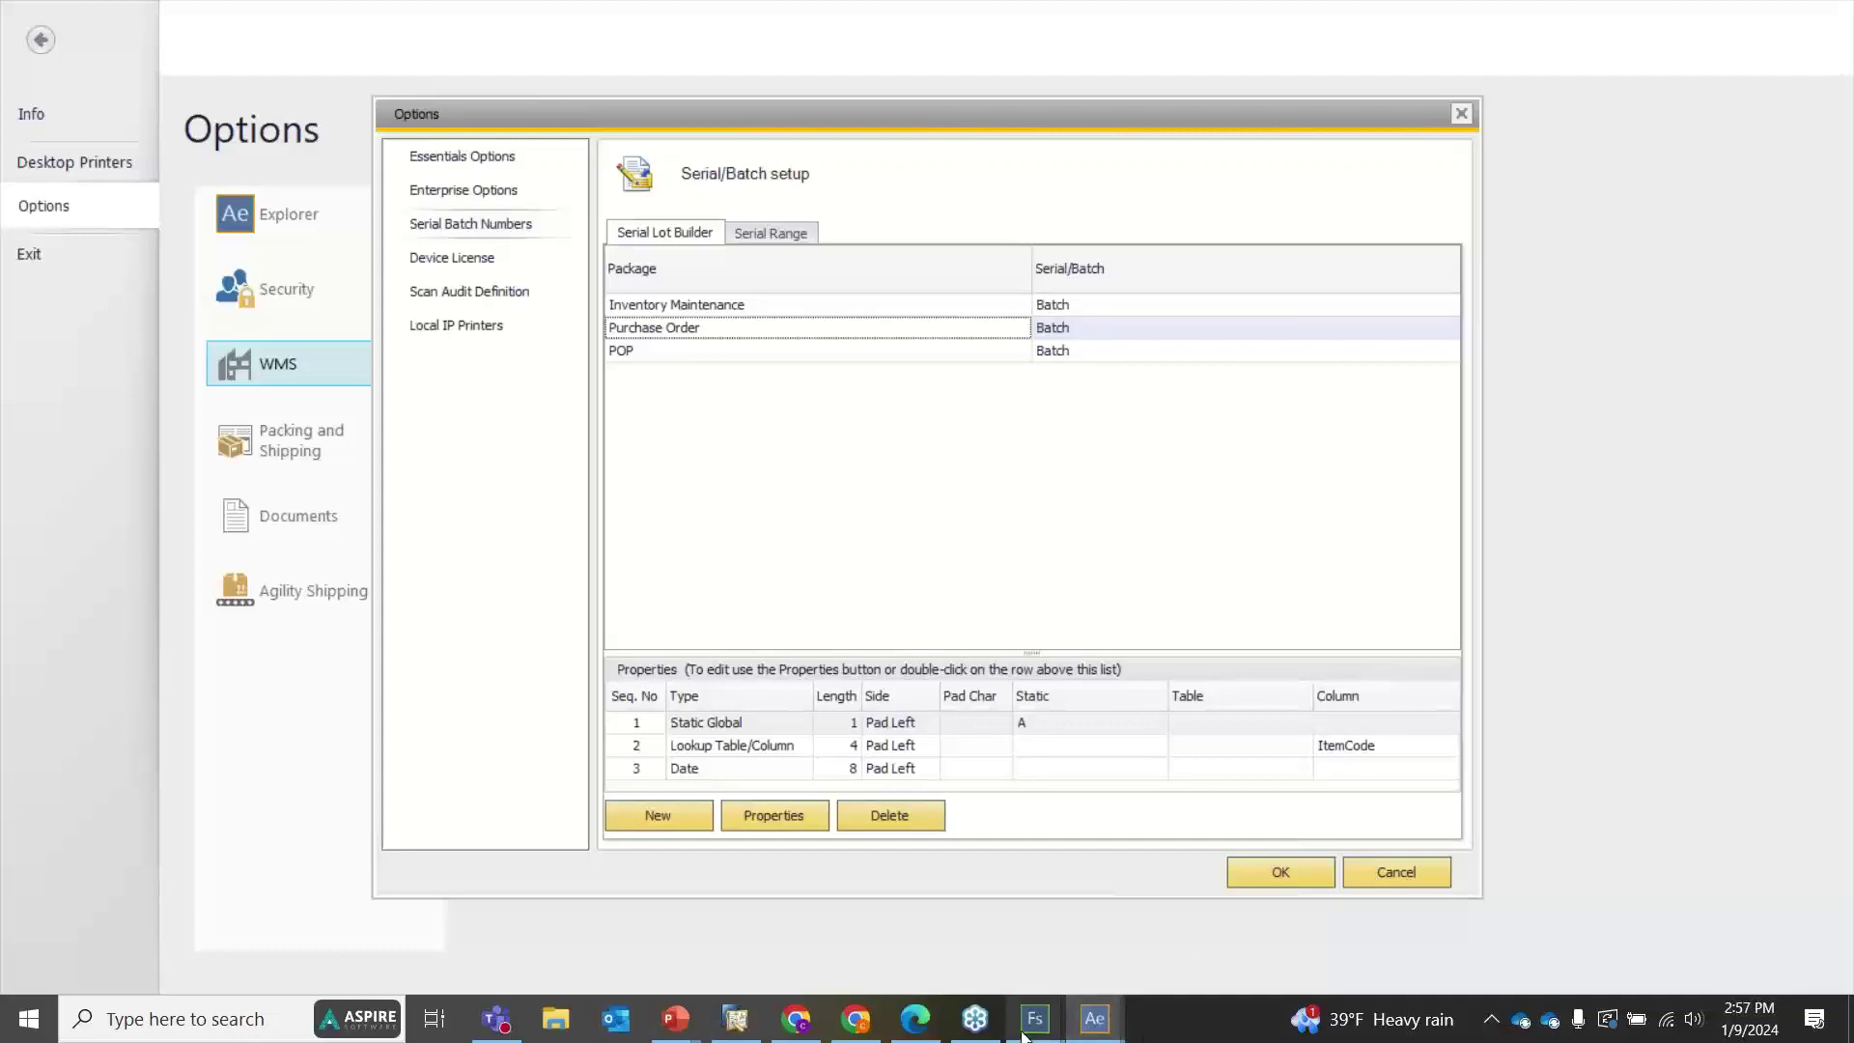
mouse_move(1035, 1019)
left_click(1132, 930)
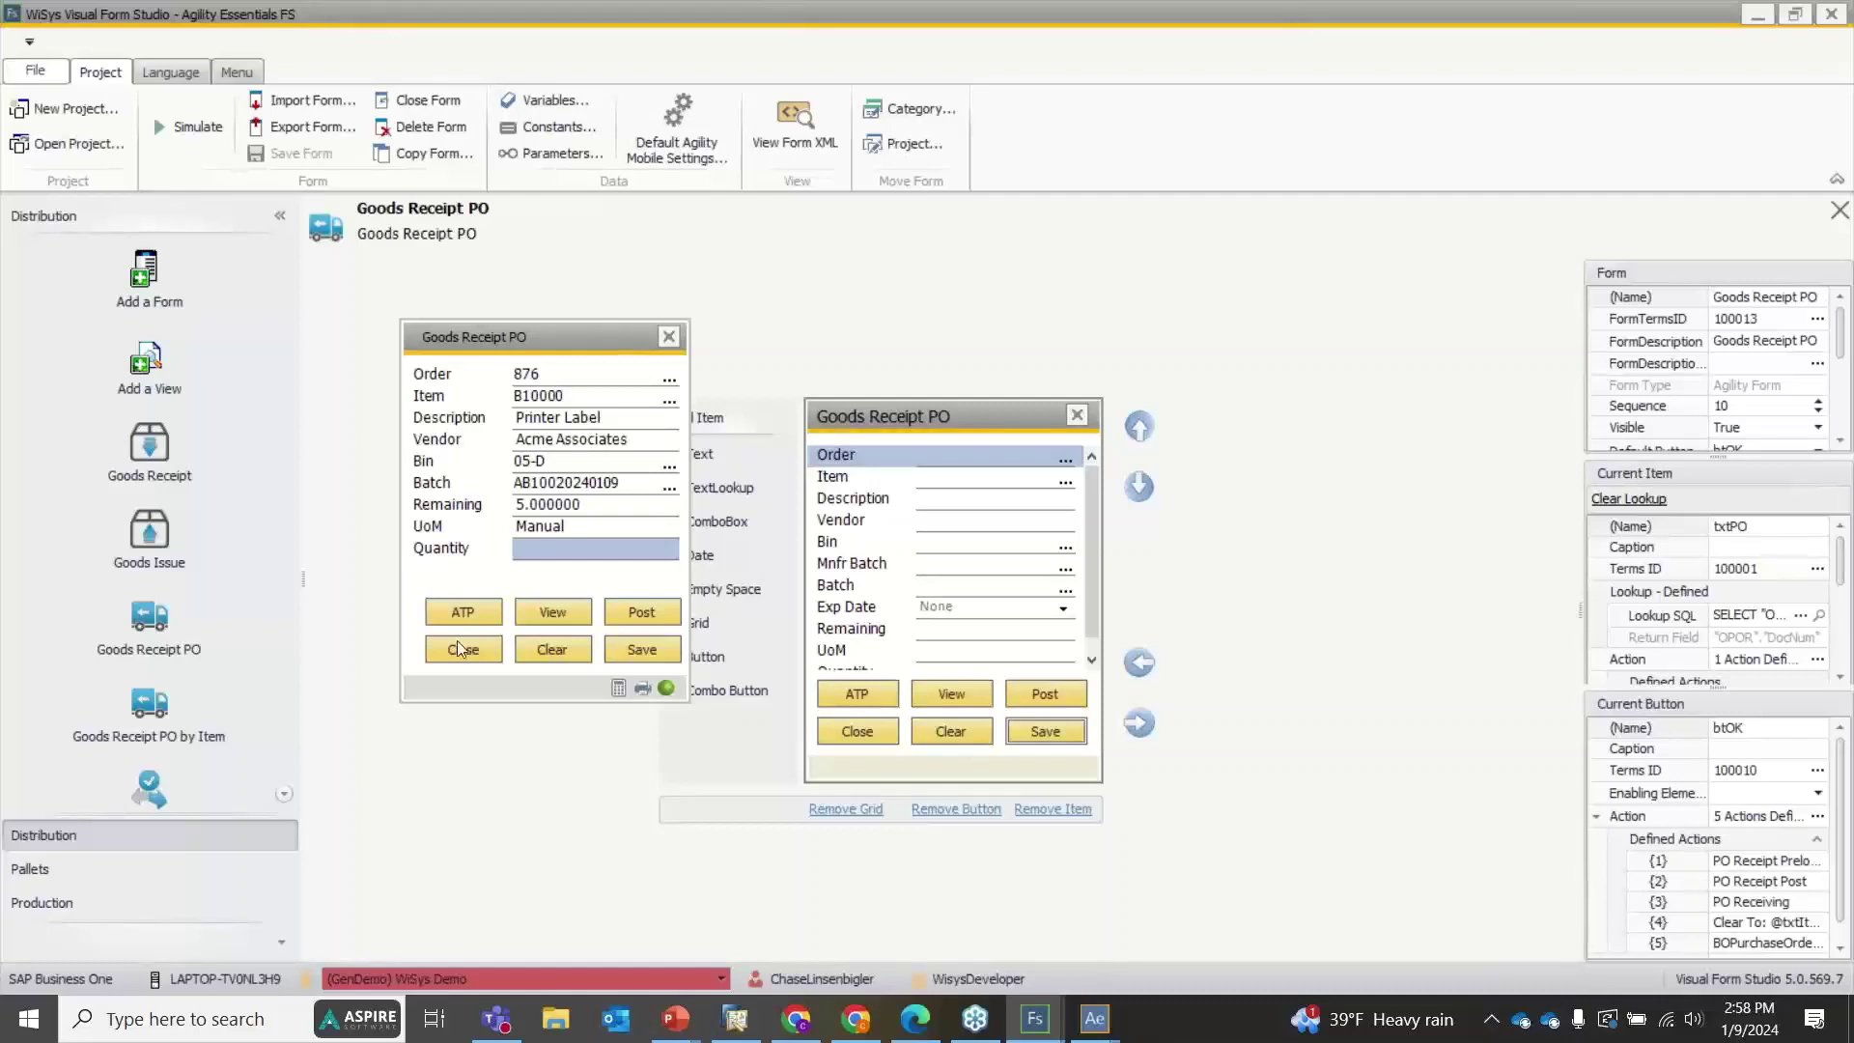
Clear the simulated receipt form and re-enter the purchase order number and item B10000
left_click(541, 645)
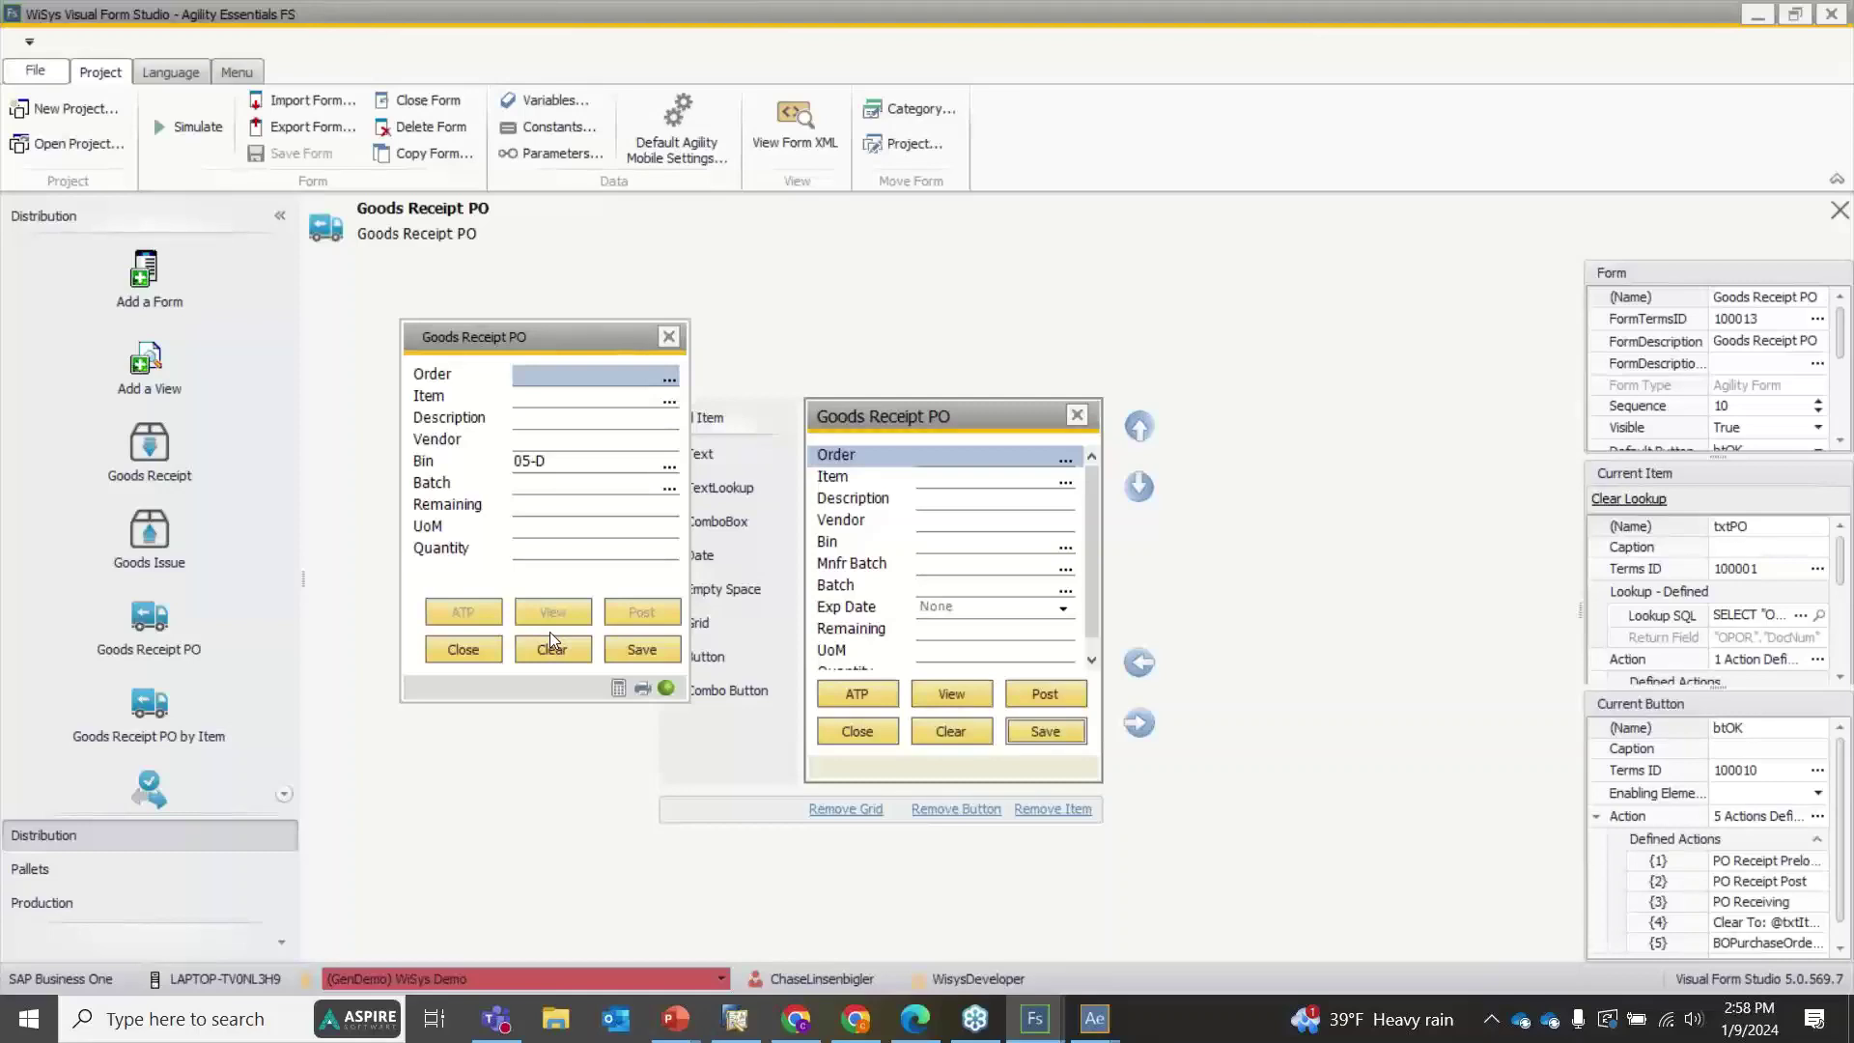
type("876")
key("Return")
type("B10000")
key("Return")
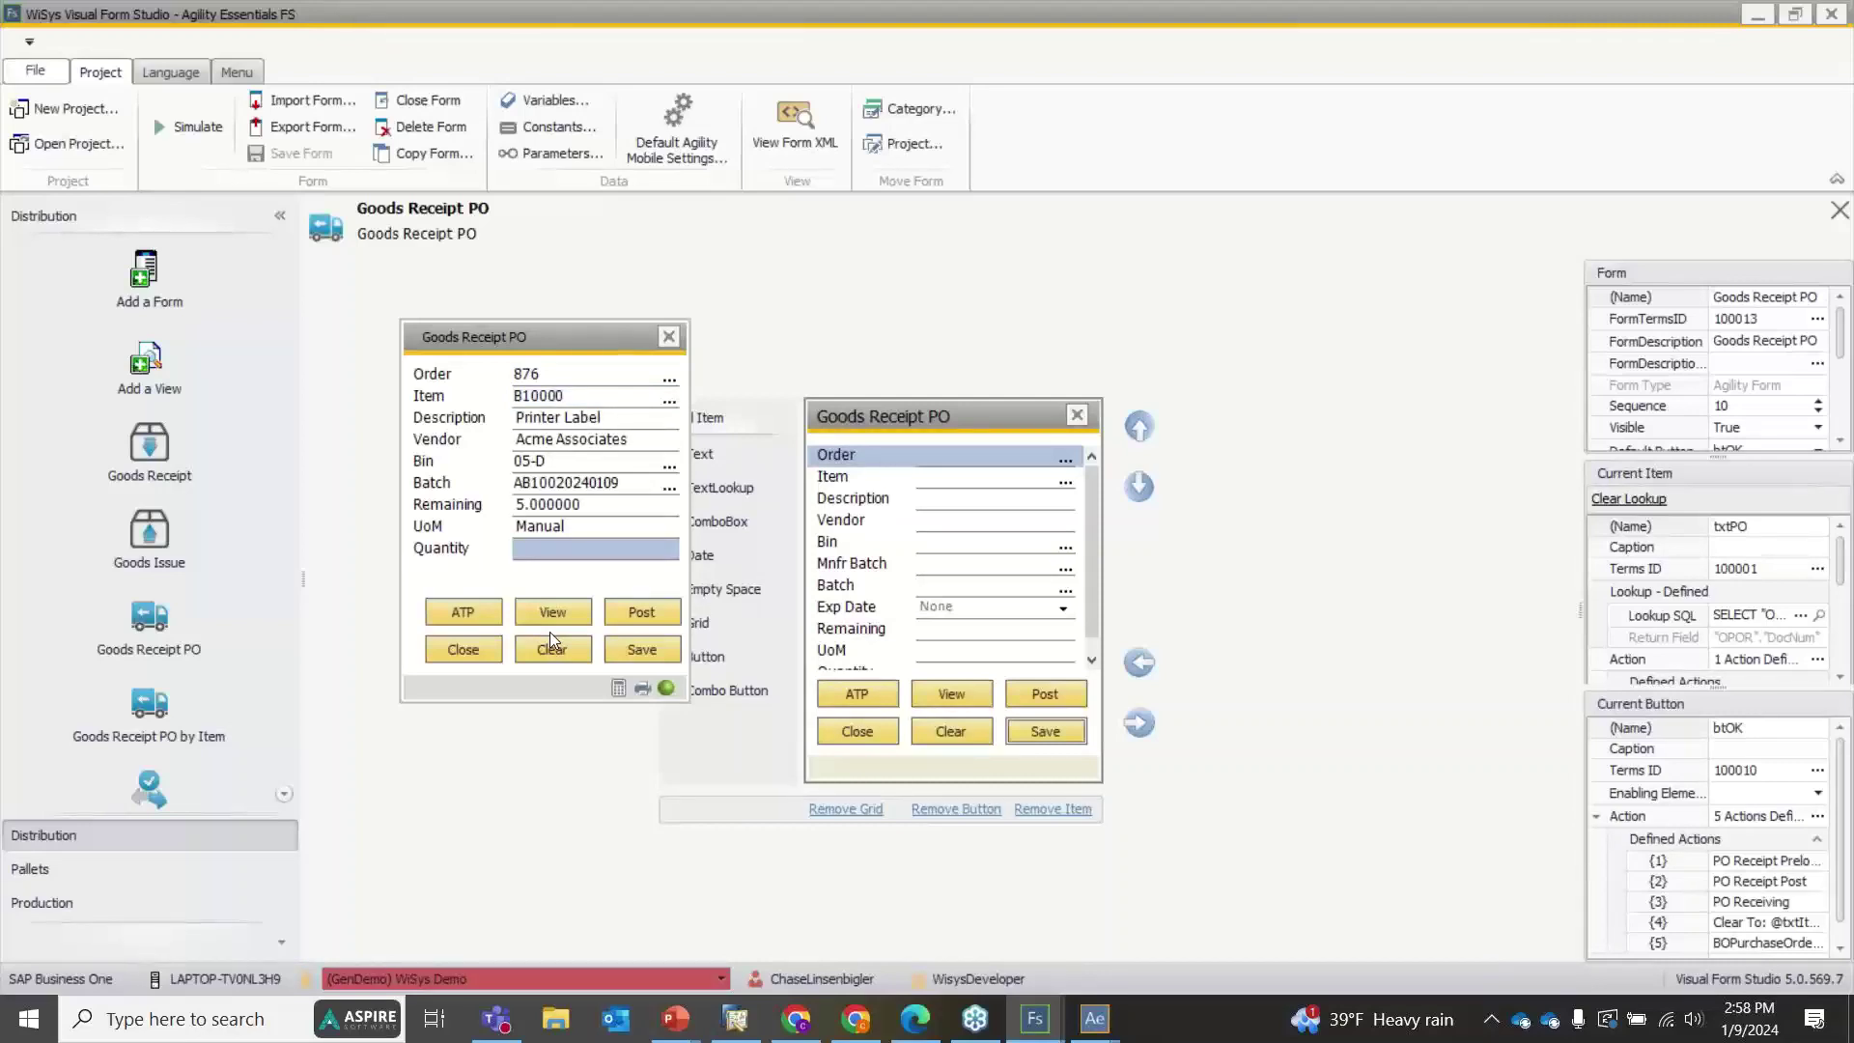
Receive a quantity of 5, post the goods receipt and accept a label quantity of 2
key("Return")
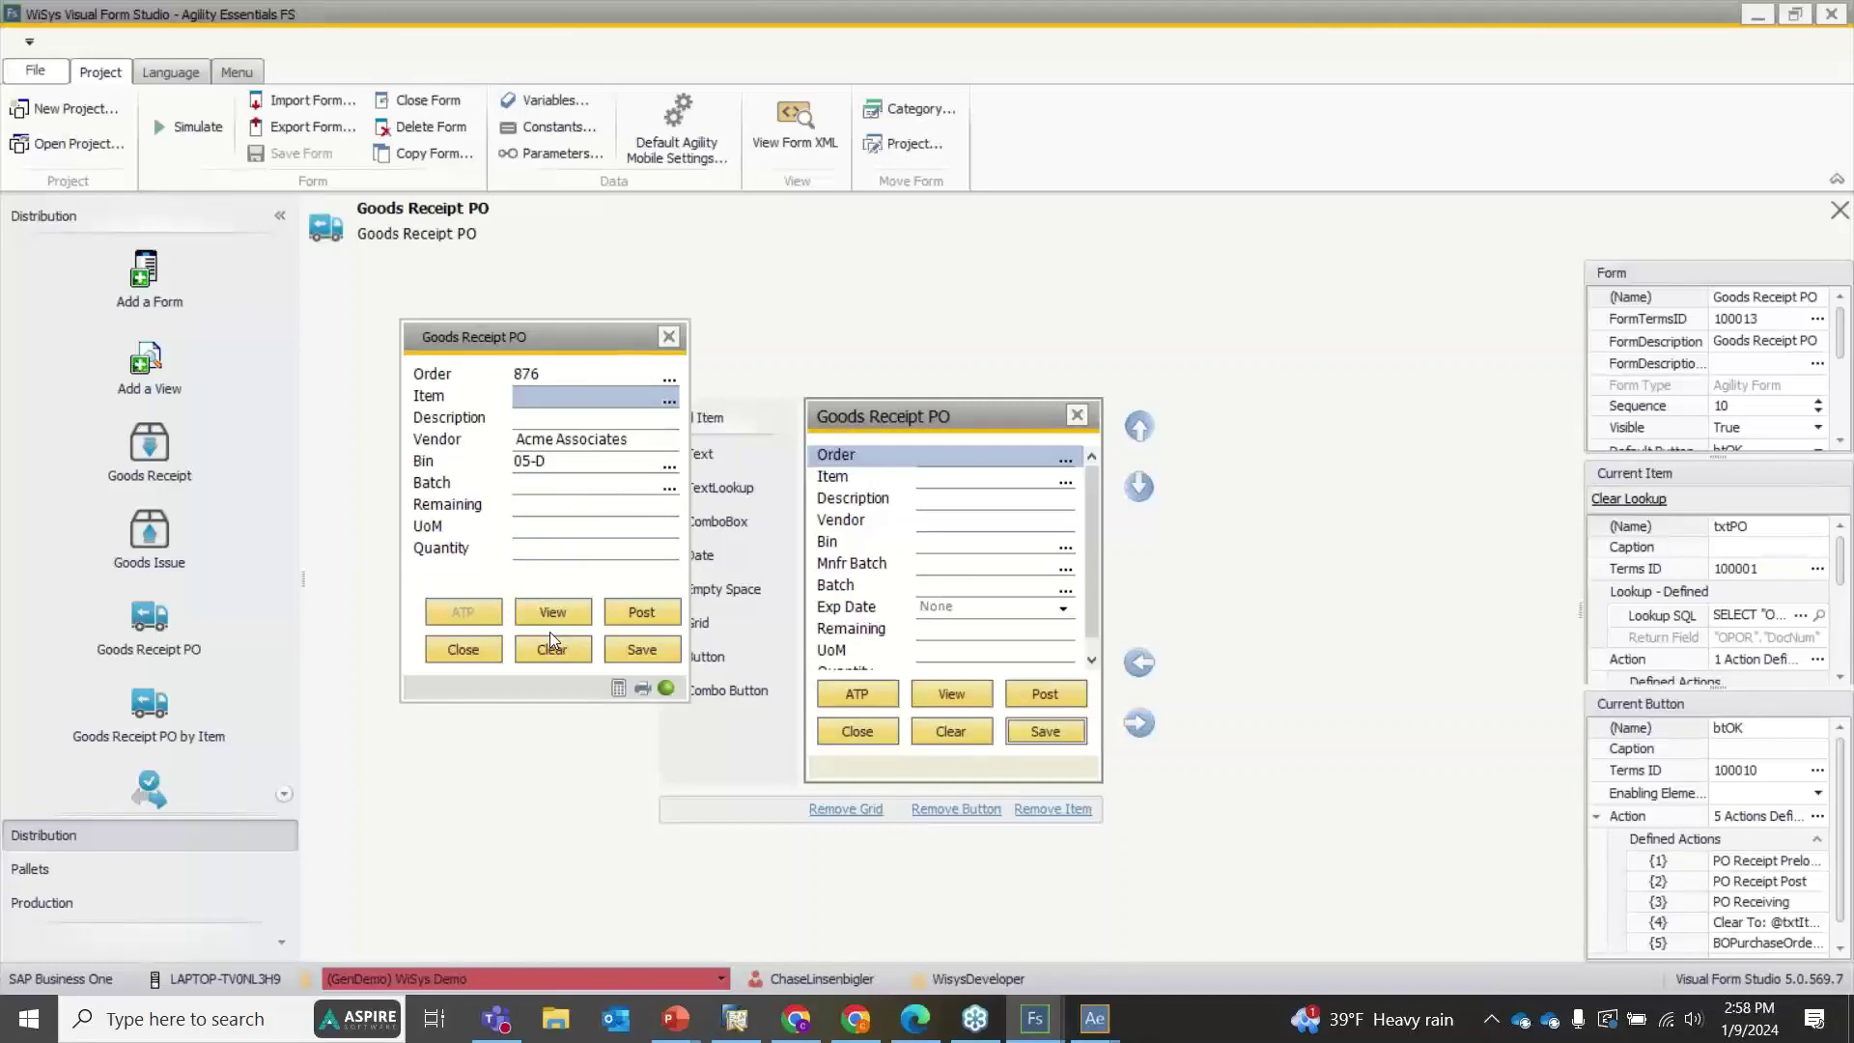
left_click(651, 616)
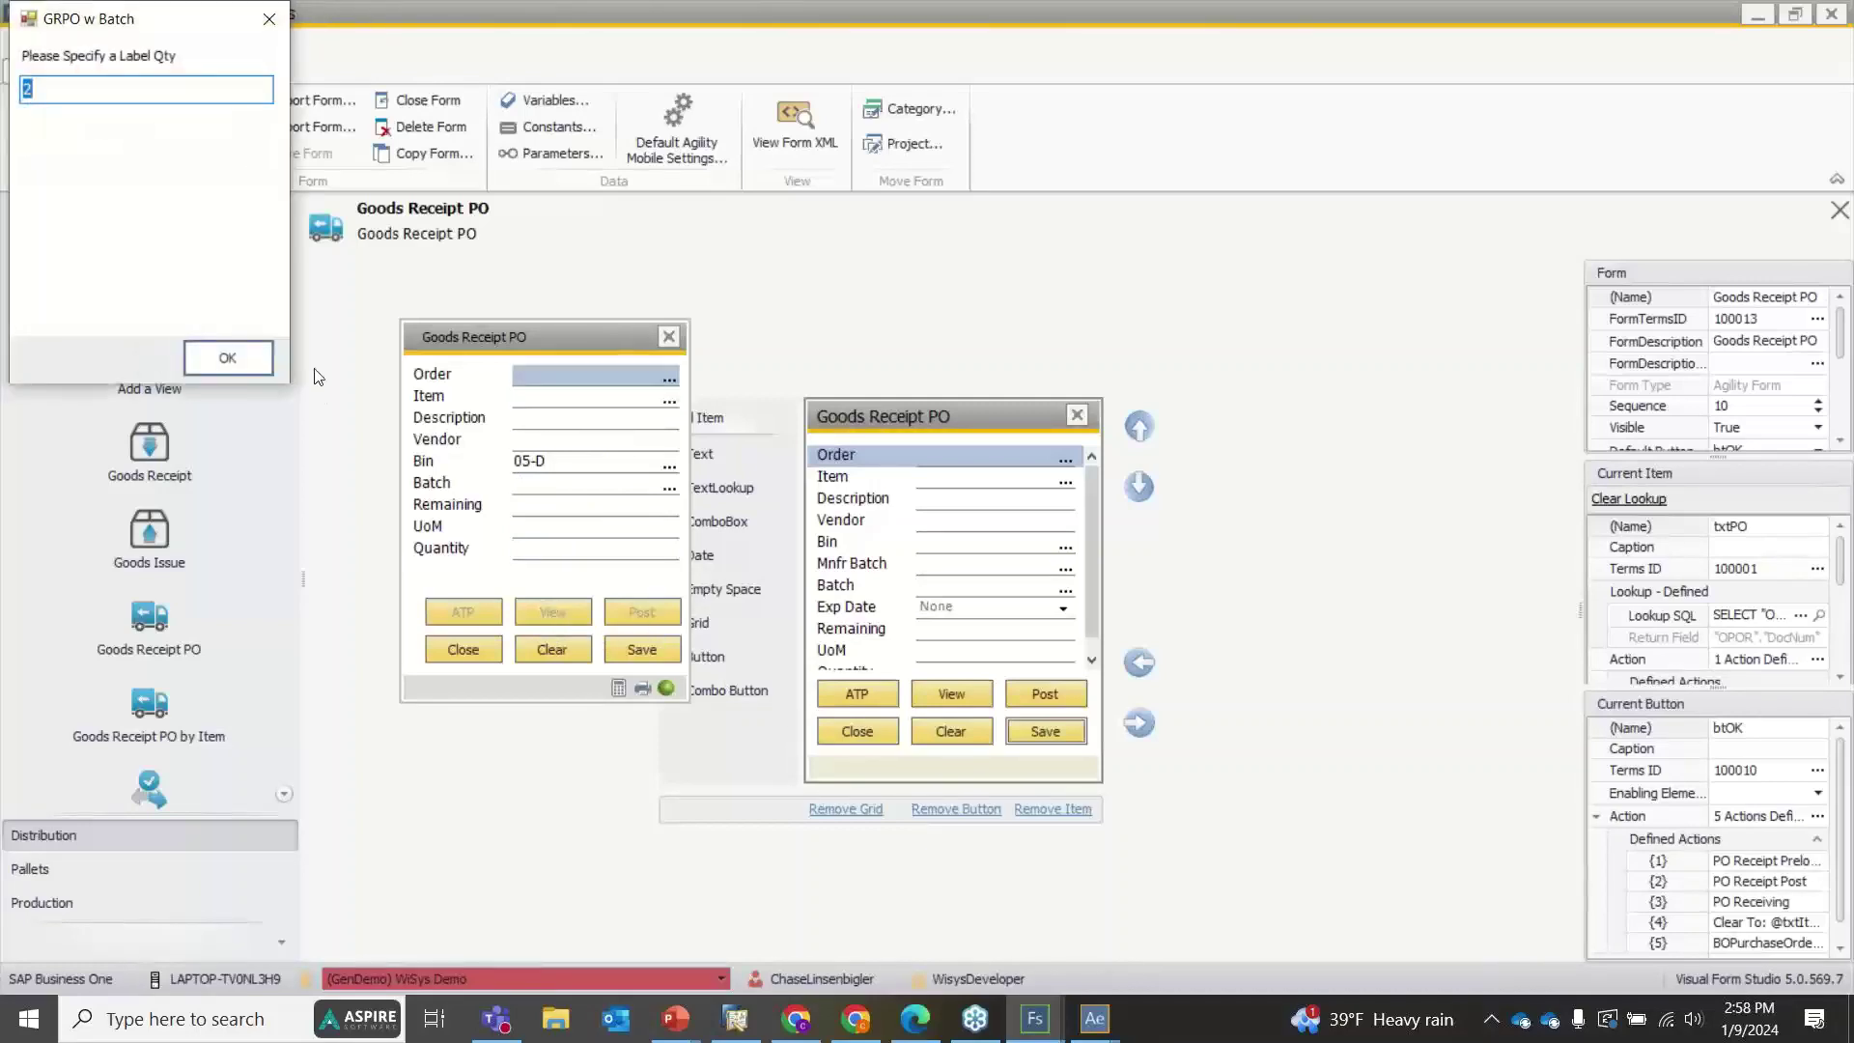
left_click(251, 363)
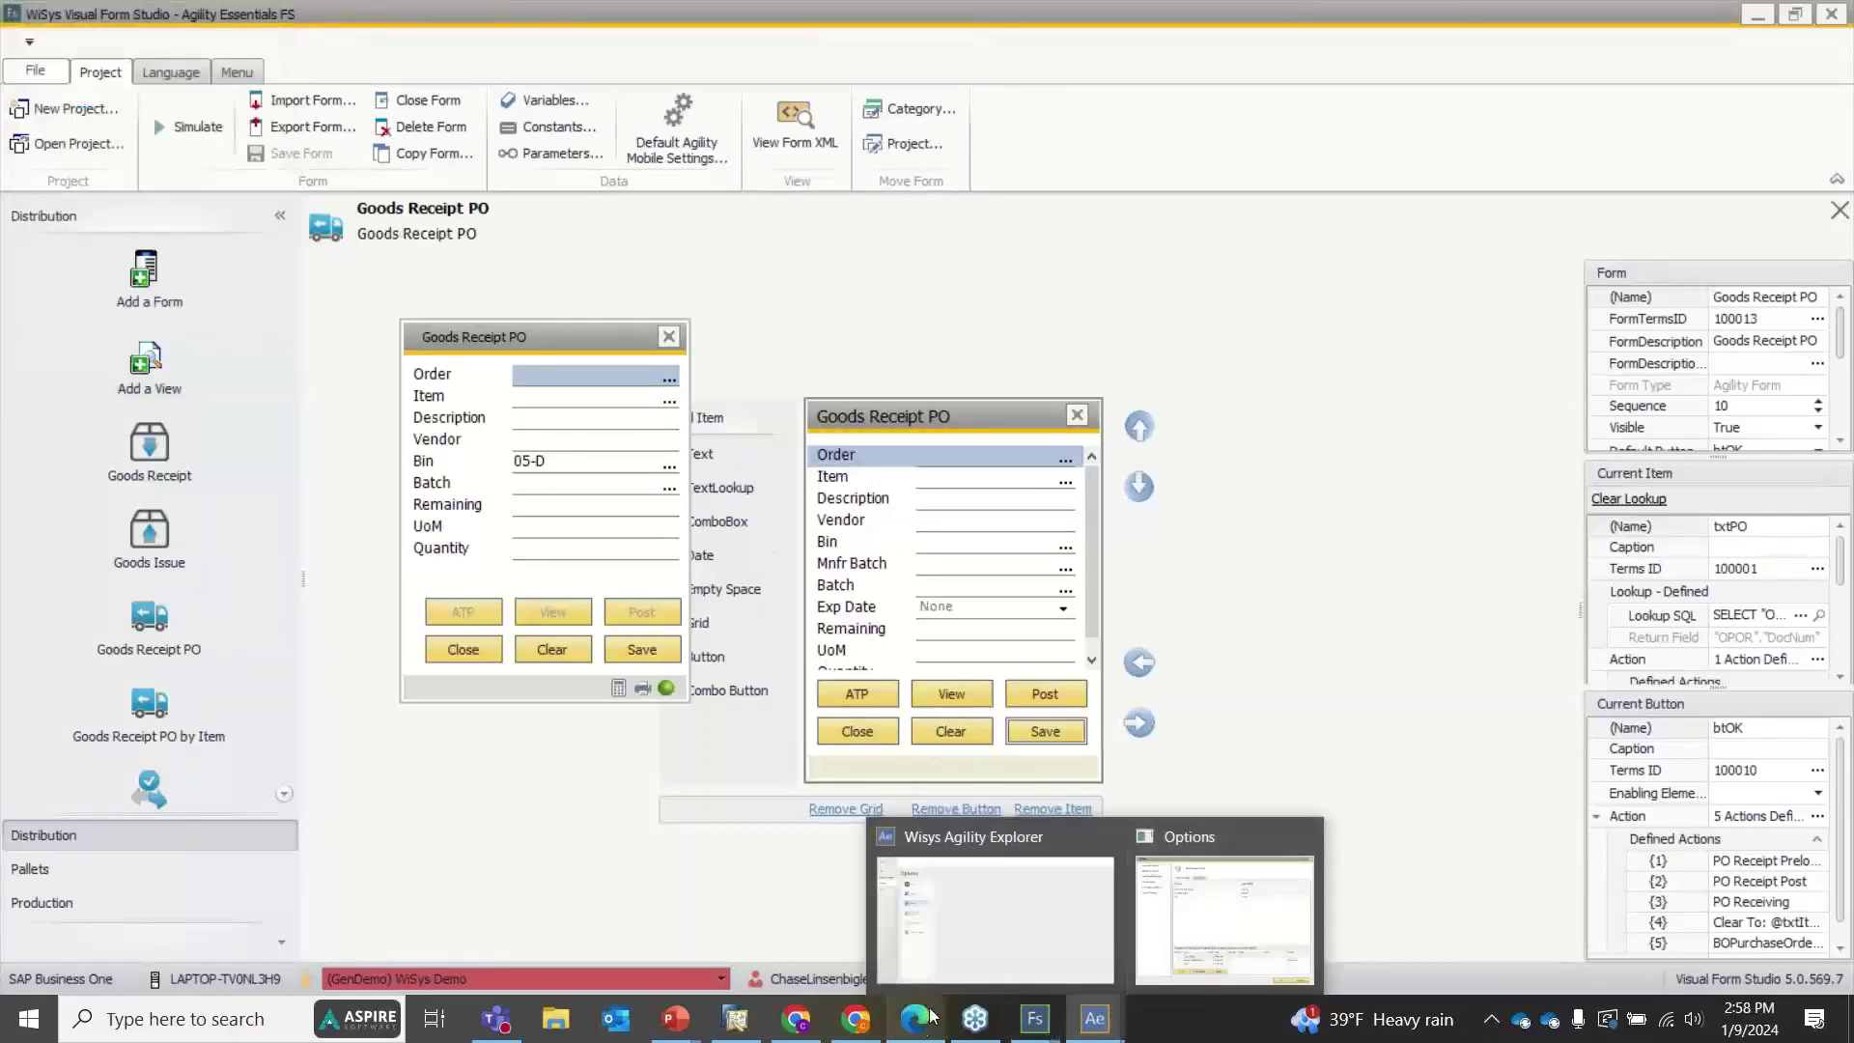
Switch to SAP Business One, open the Goods Receipt PO through the purchase order's relationship map and display its Batch Number Transactions Report
left_click(731, 1018)
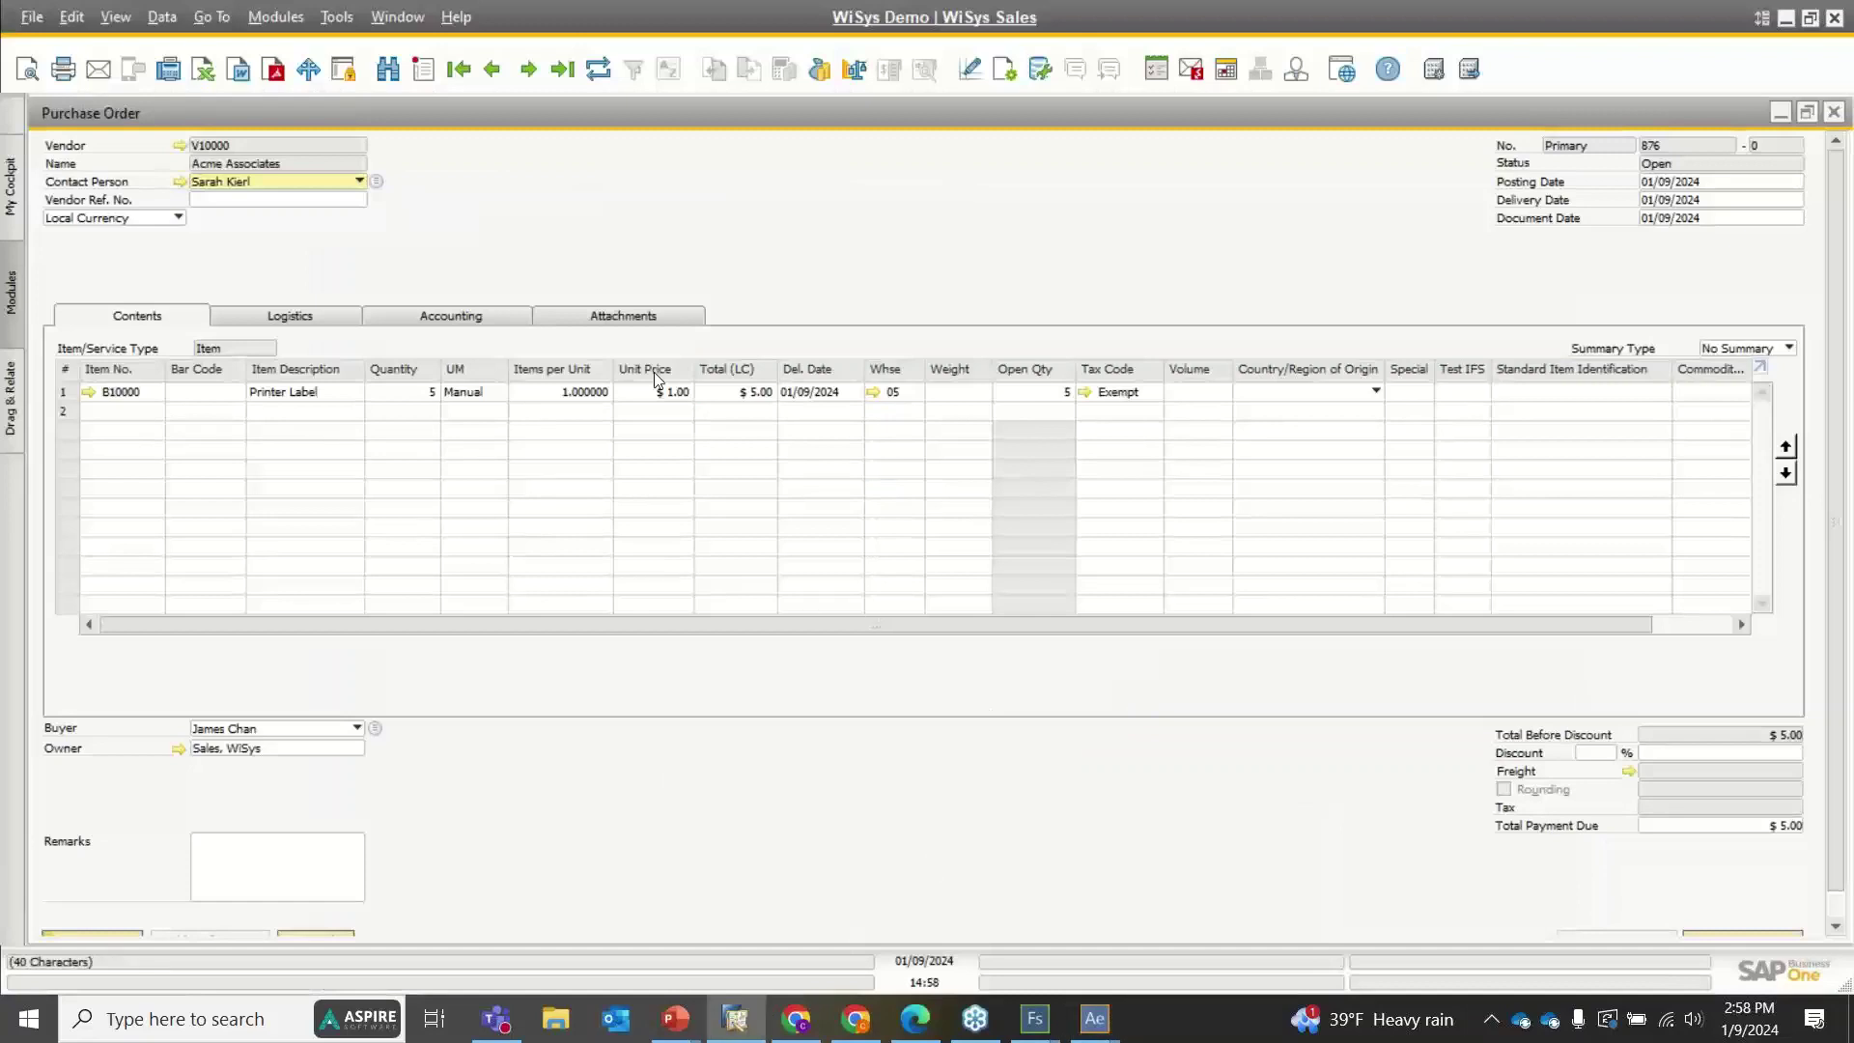
right_click(840, 237)
left_click(979, 467)
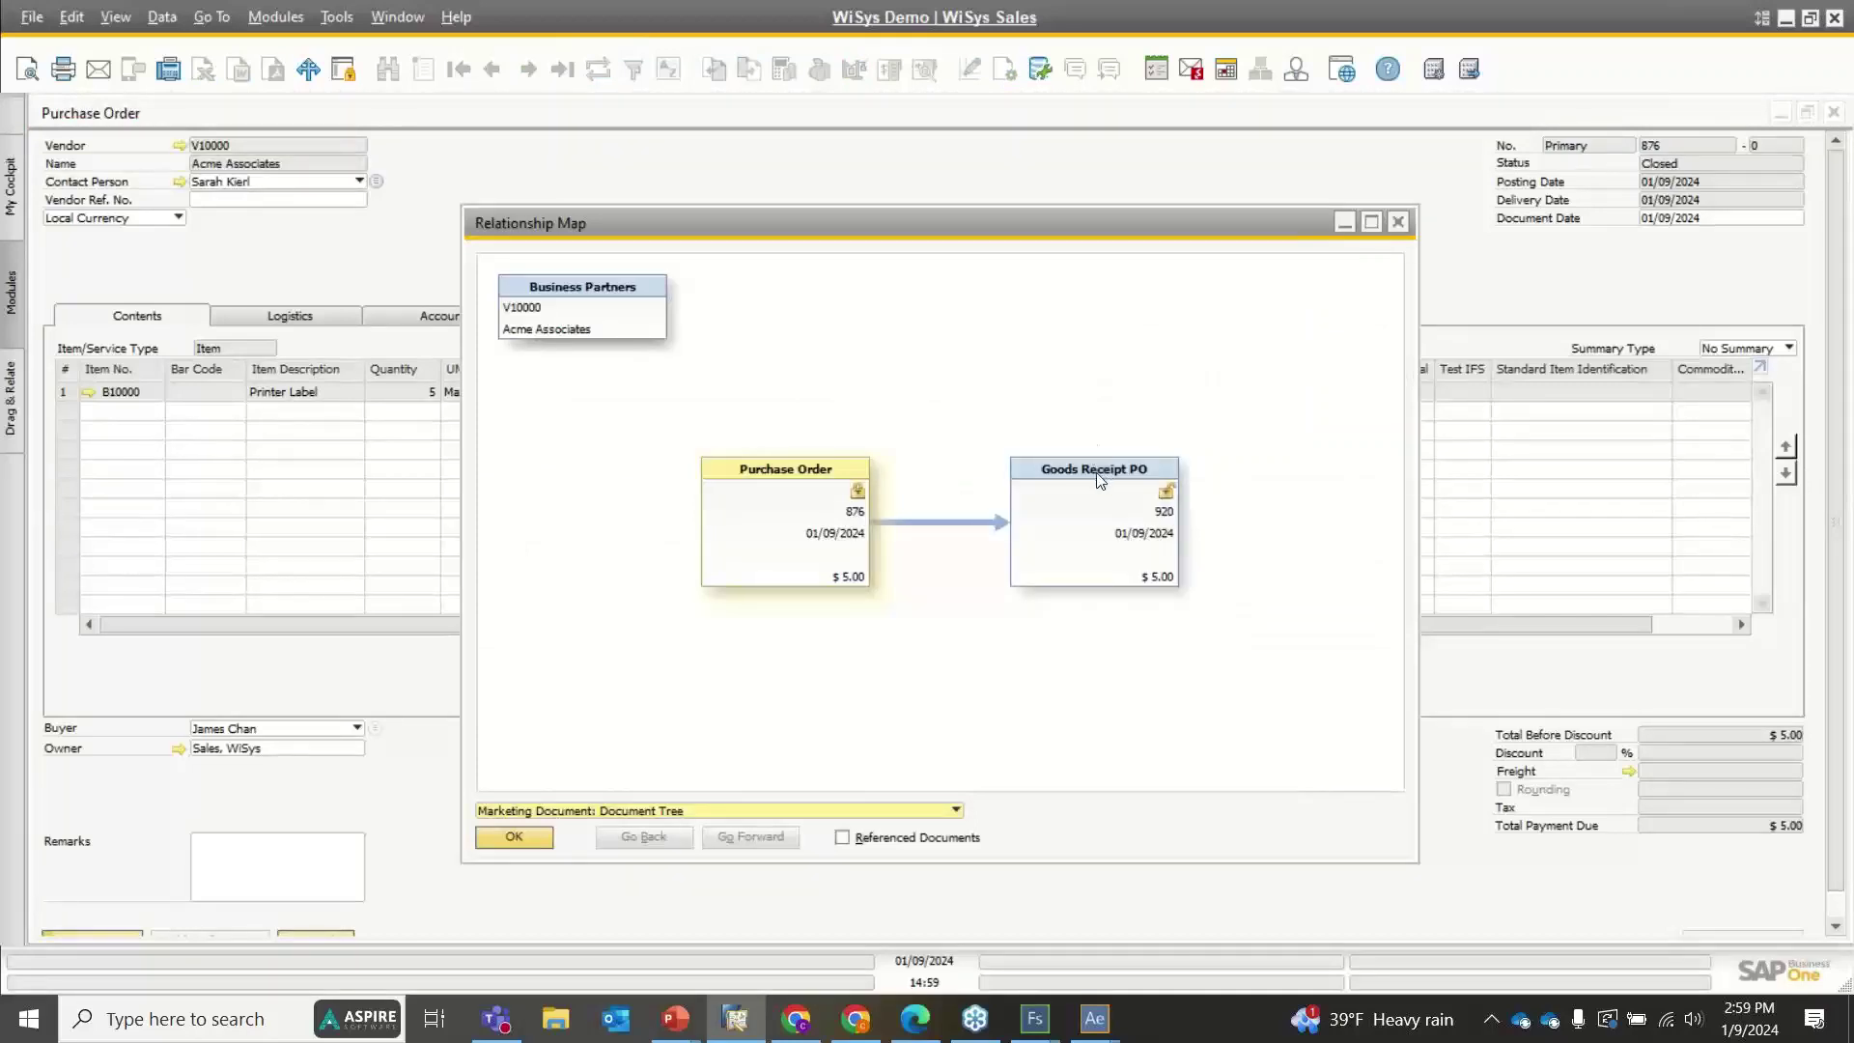
double_click(1093, 472)
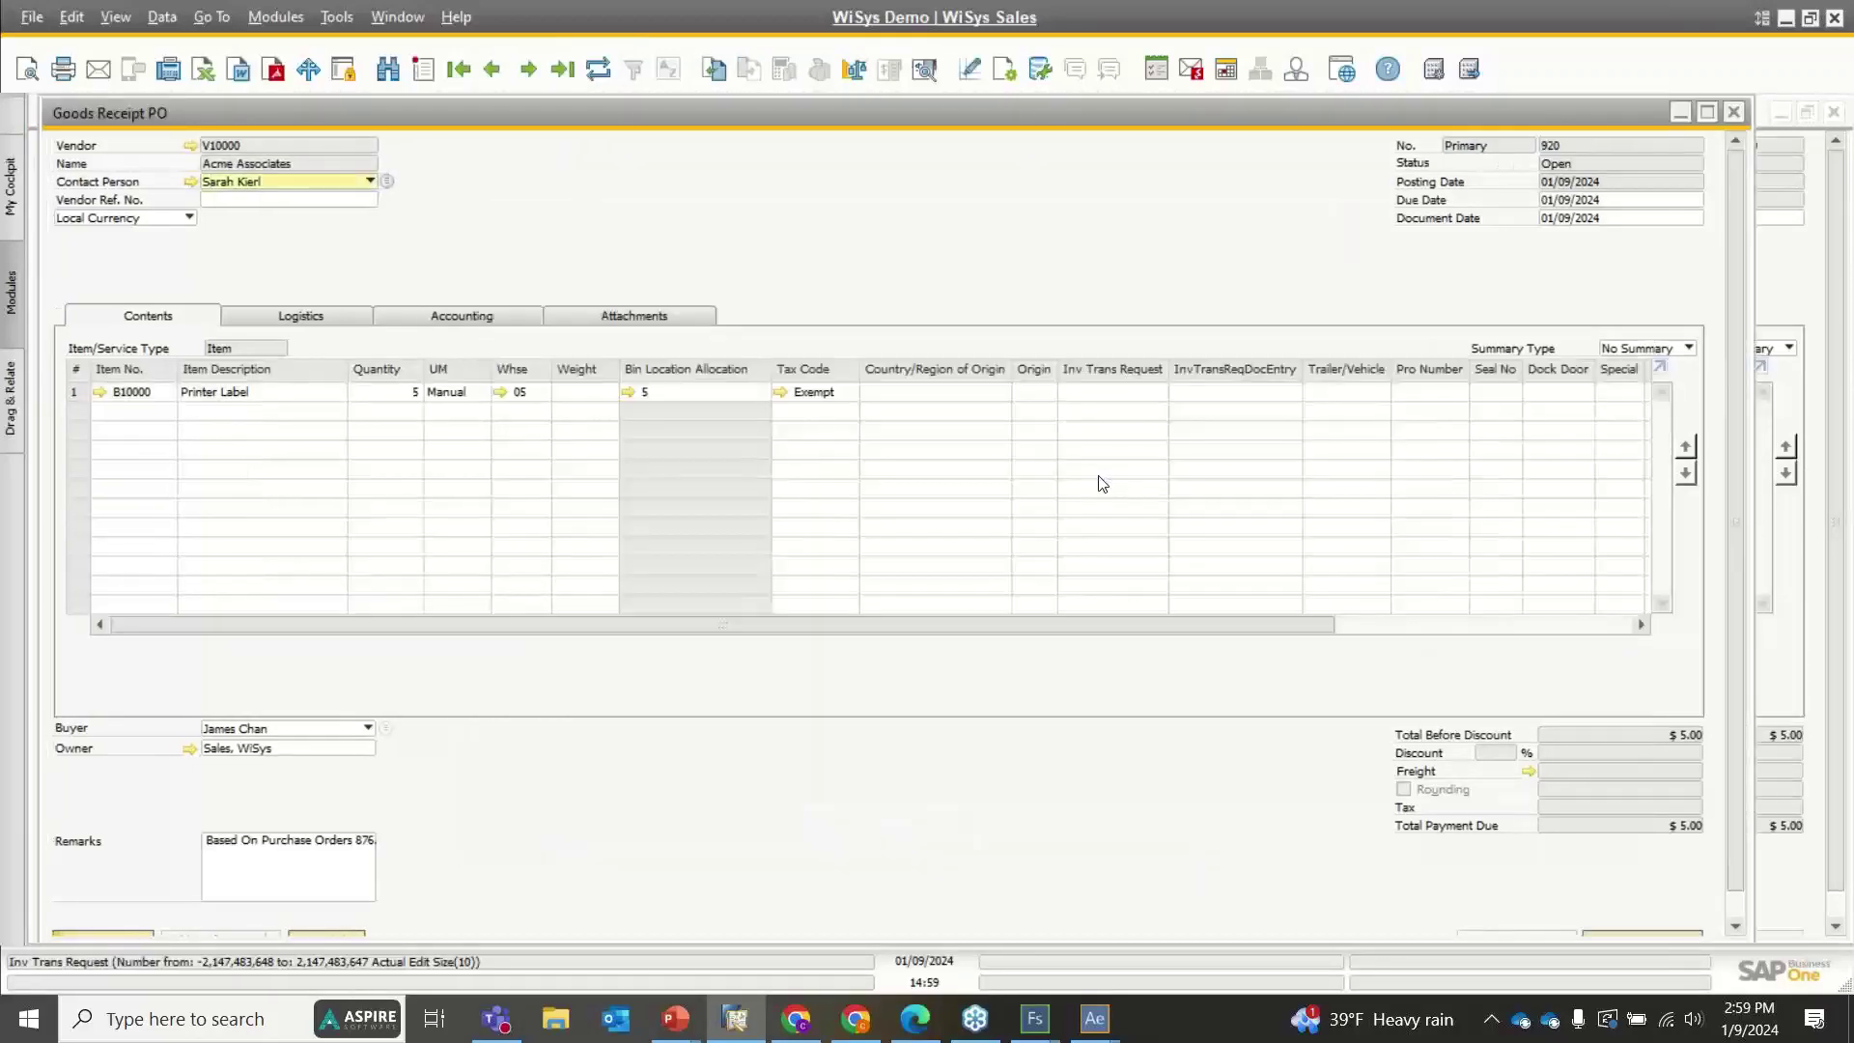
right_click(858, 174)
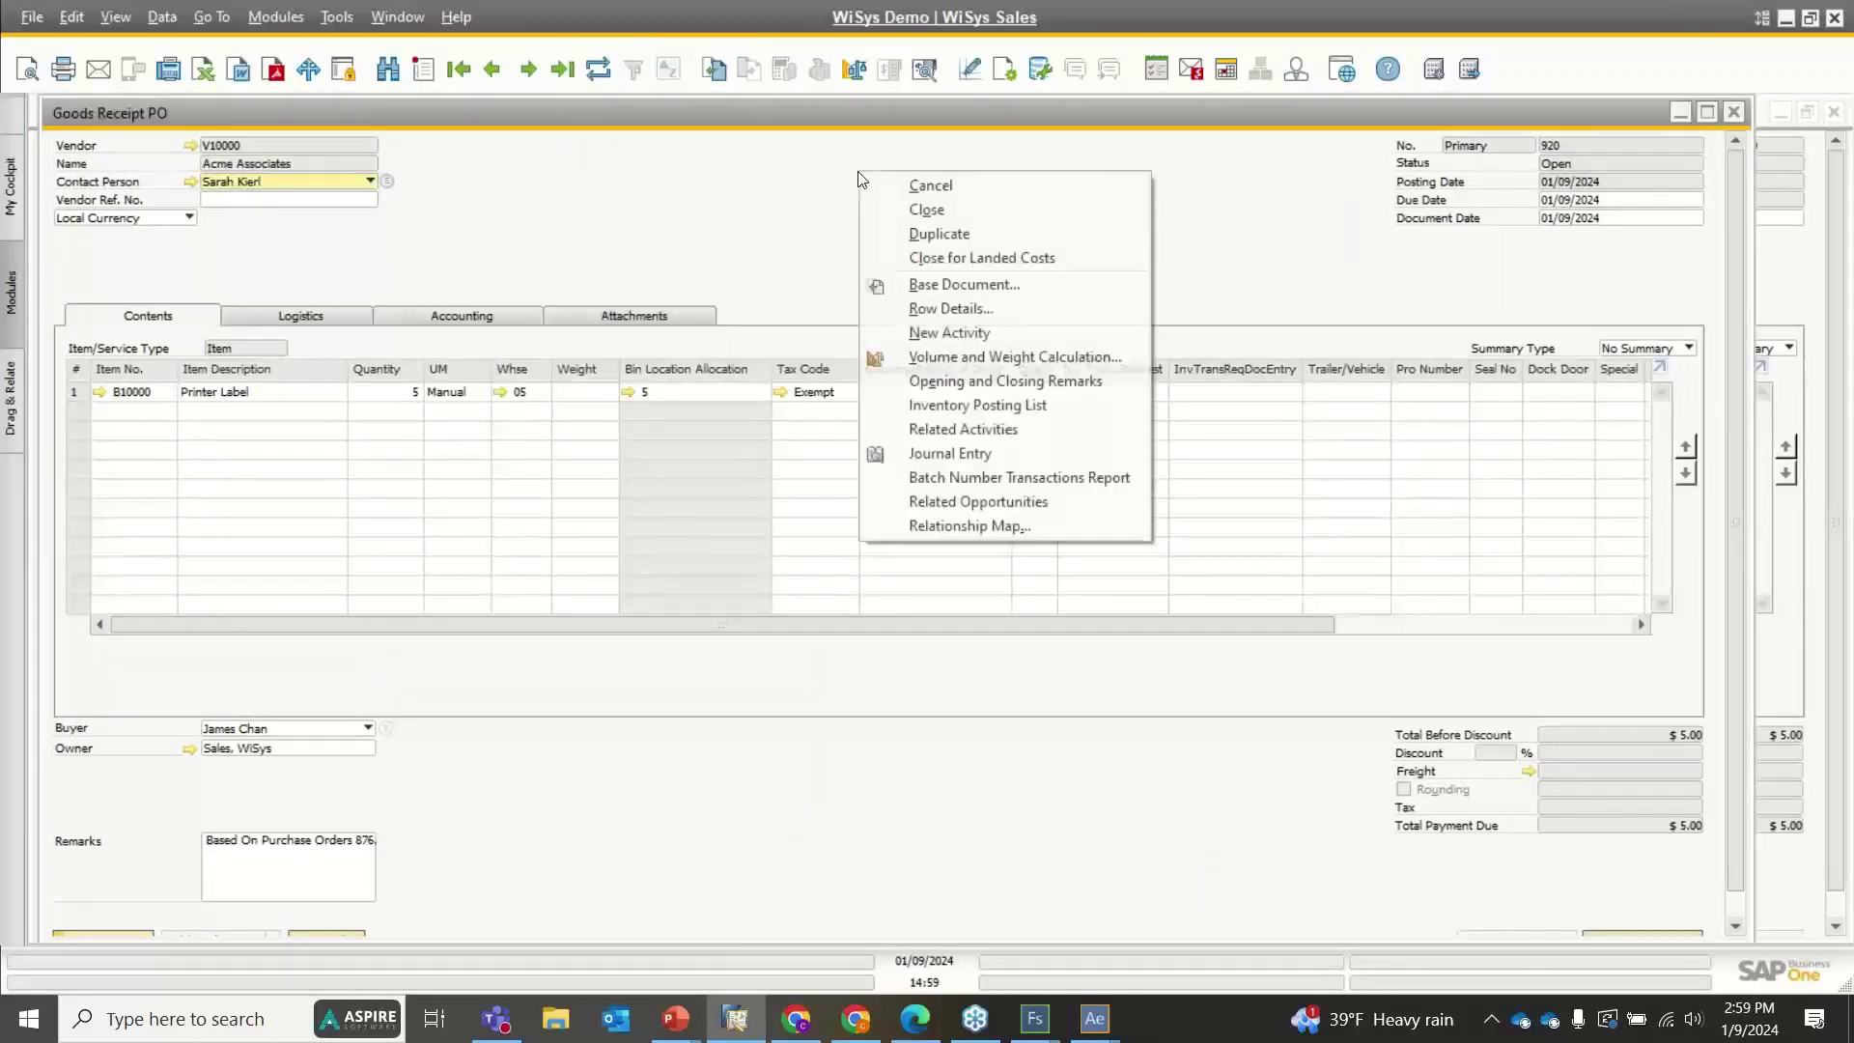
left_click(974, 483)
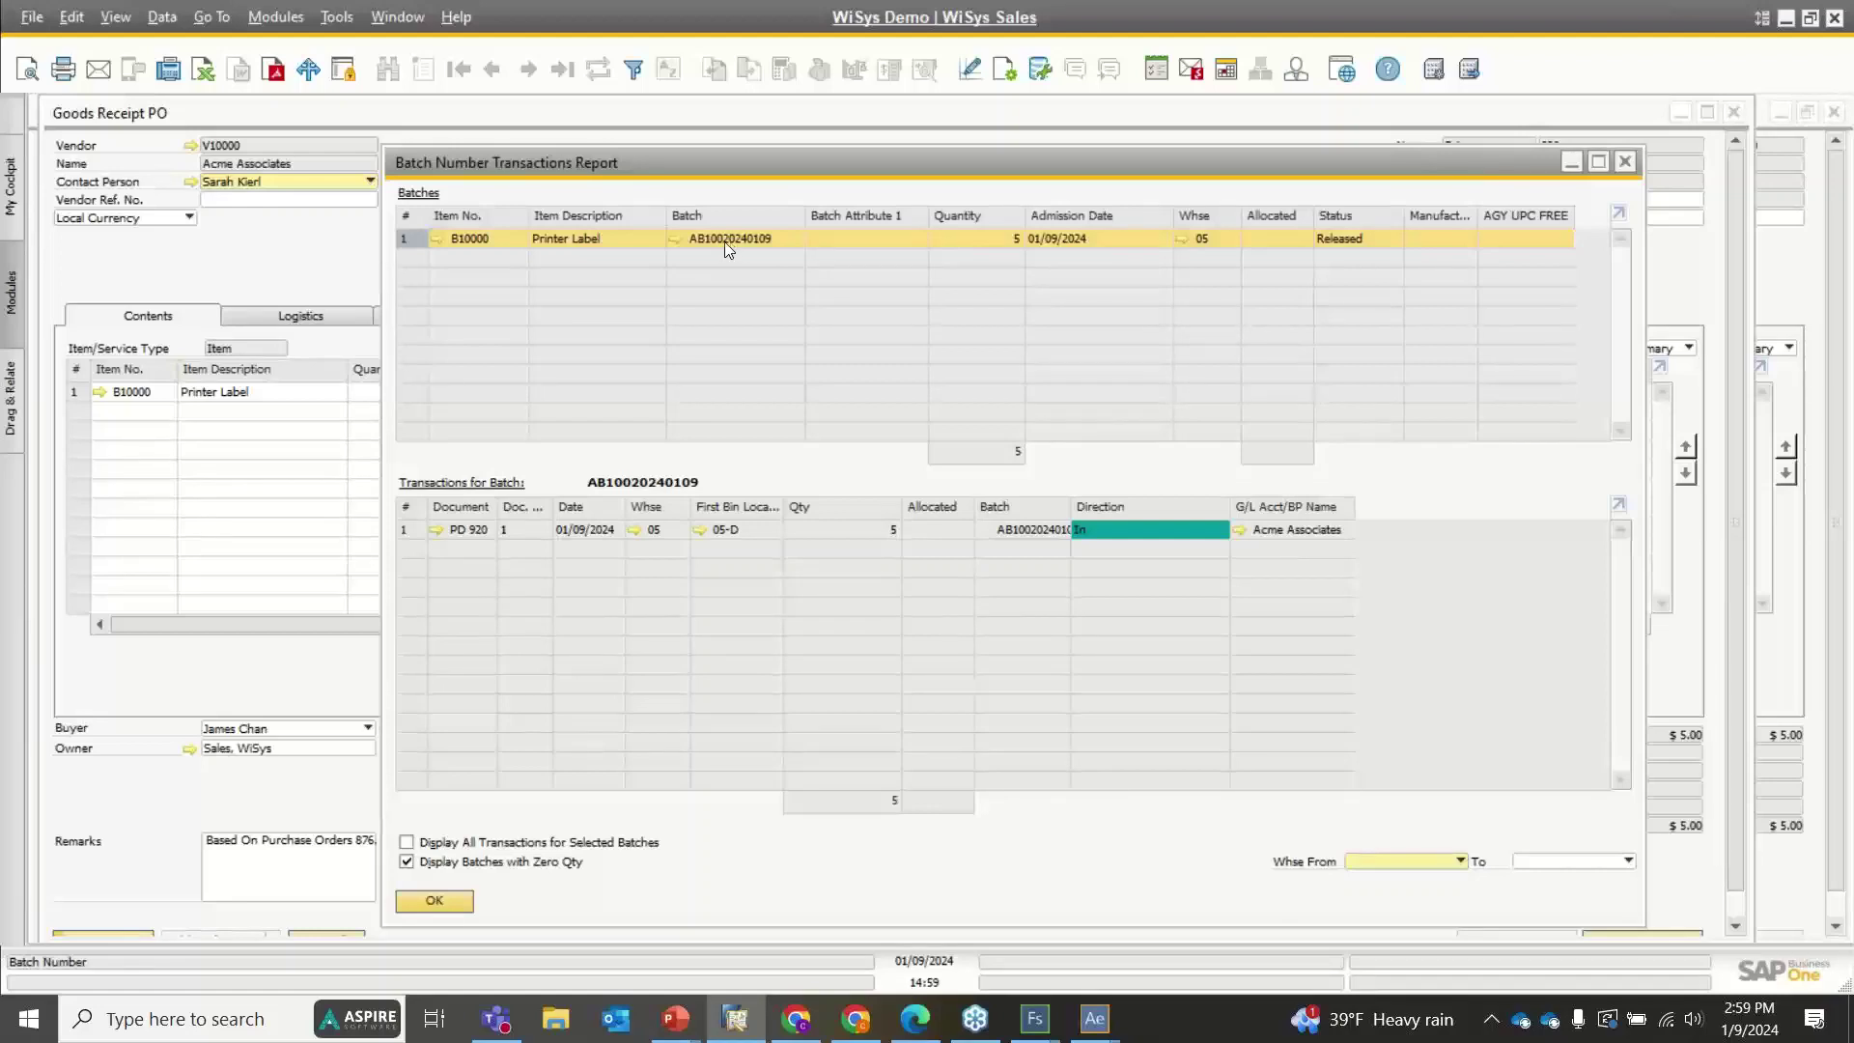
Close the batch report, the Goods Receipt PO, the Relationship Map and the Purchase Order
left_click(1622, 162)
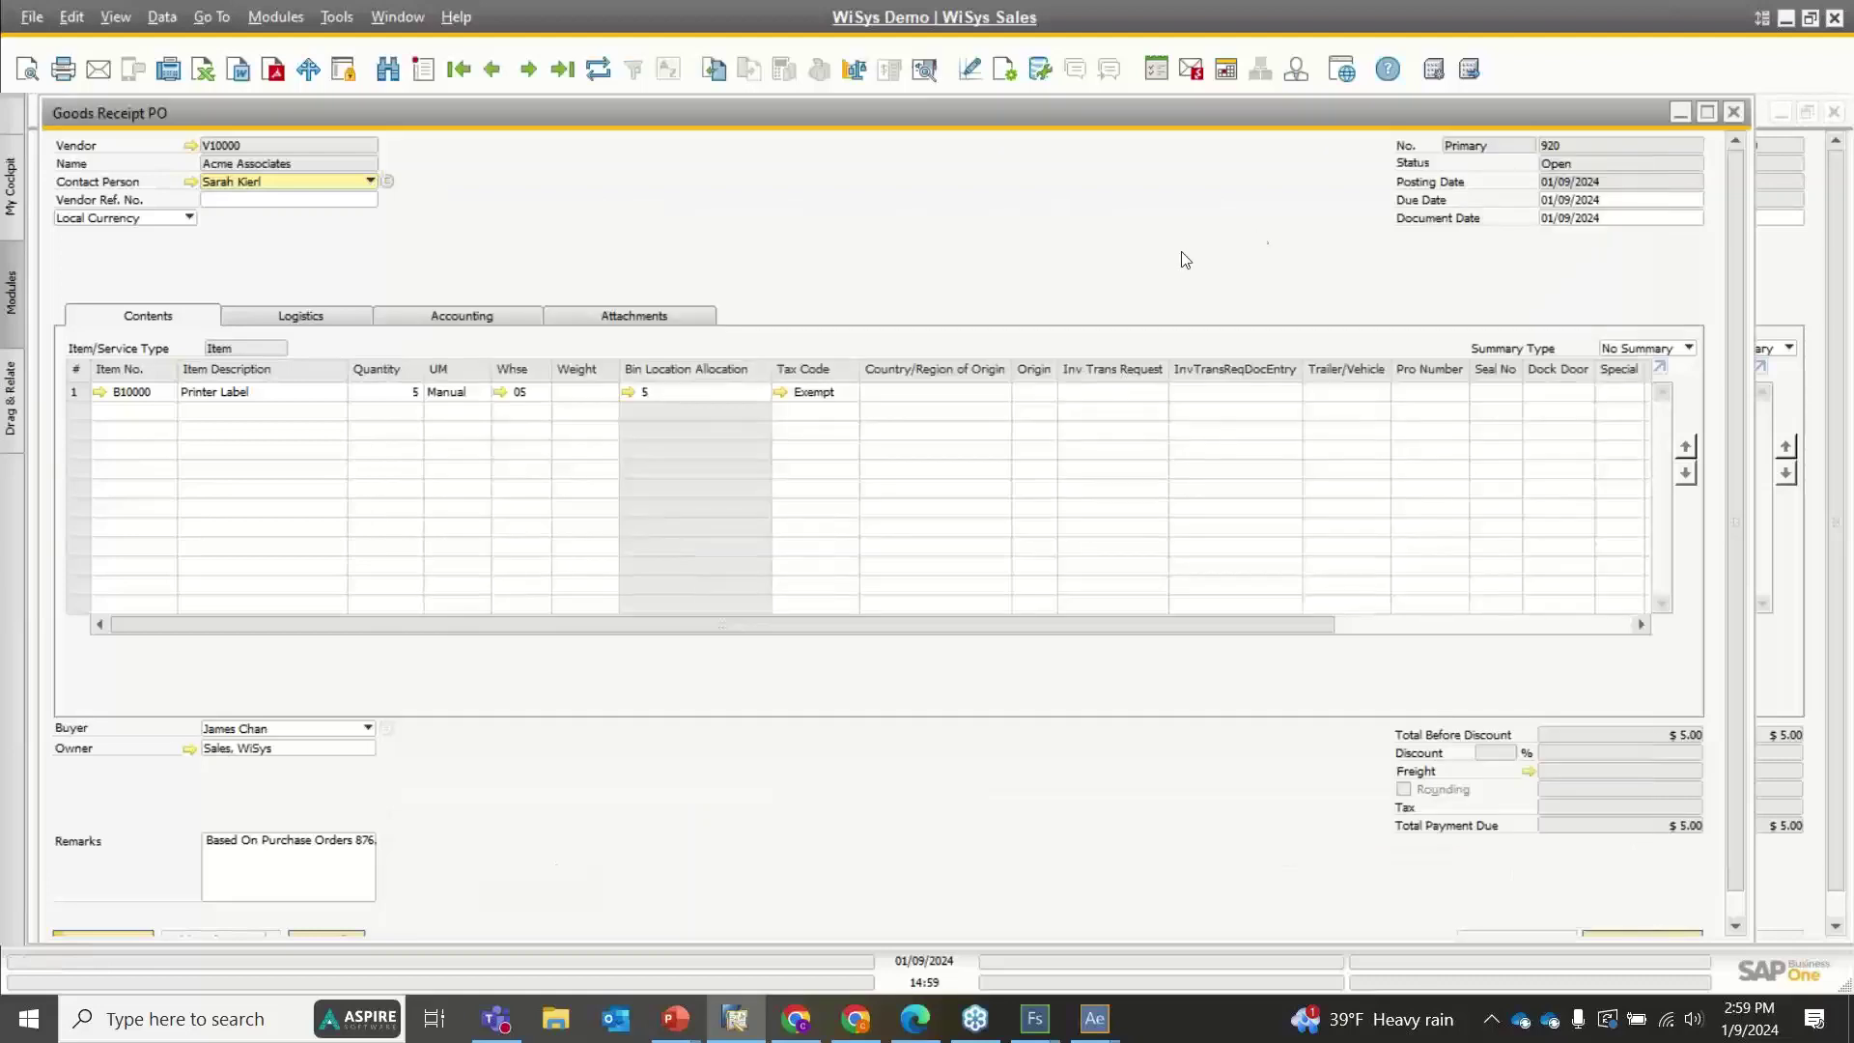
left_click(1726, 114)
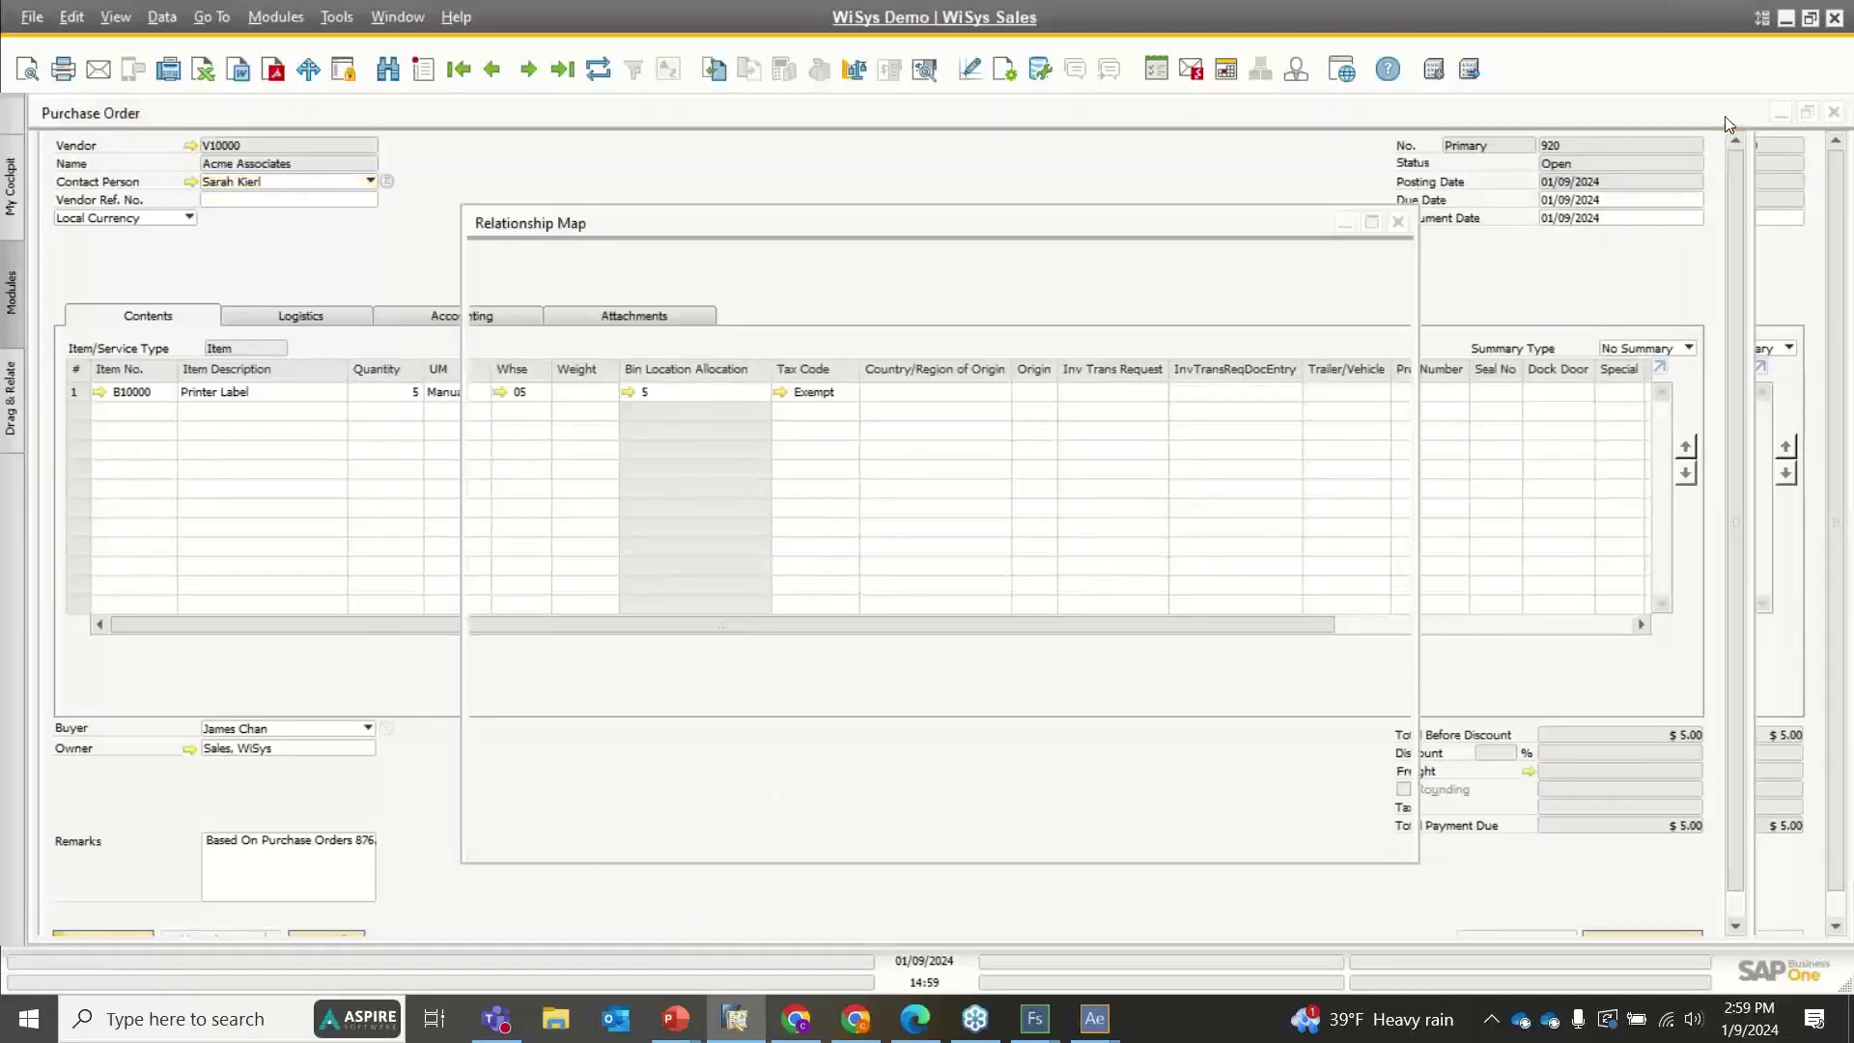
left_click(1398, 223)
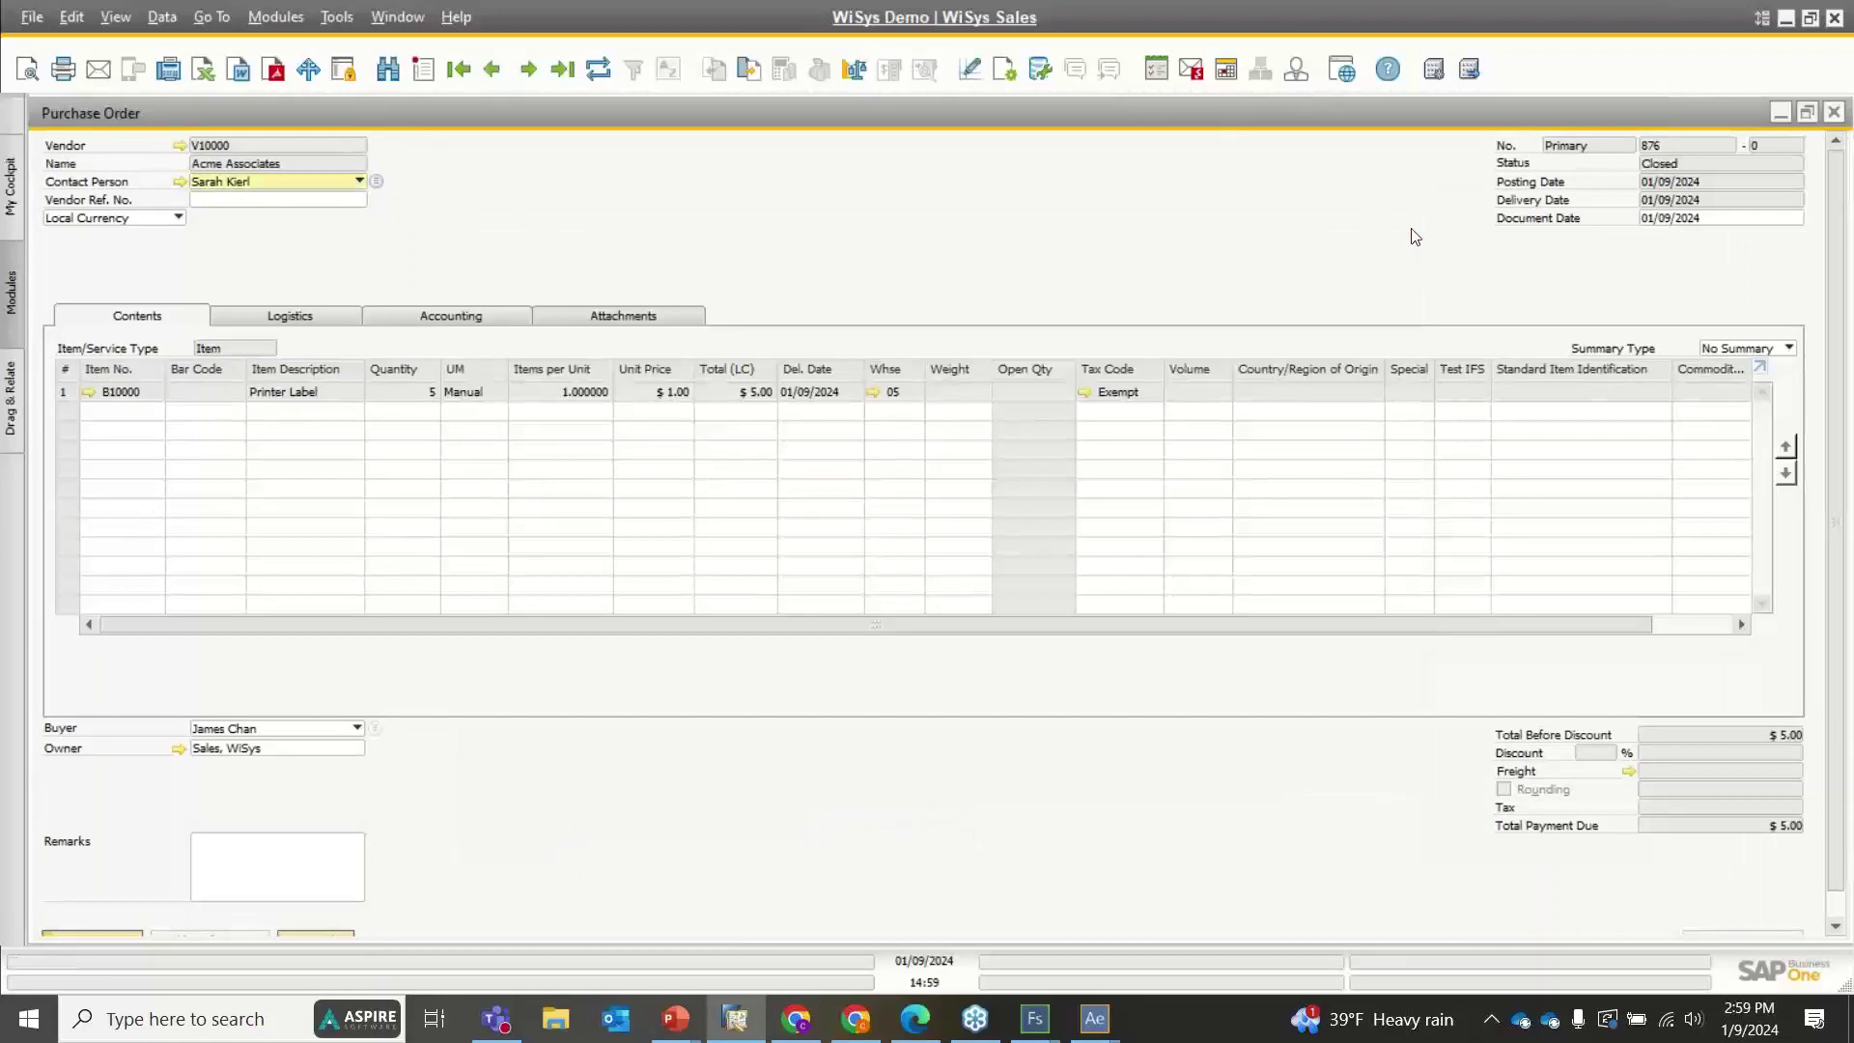
left_click(1832, 117)
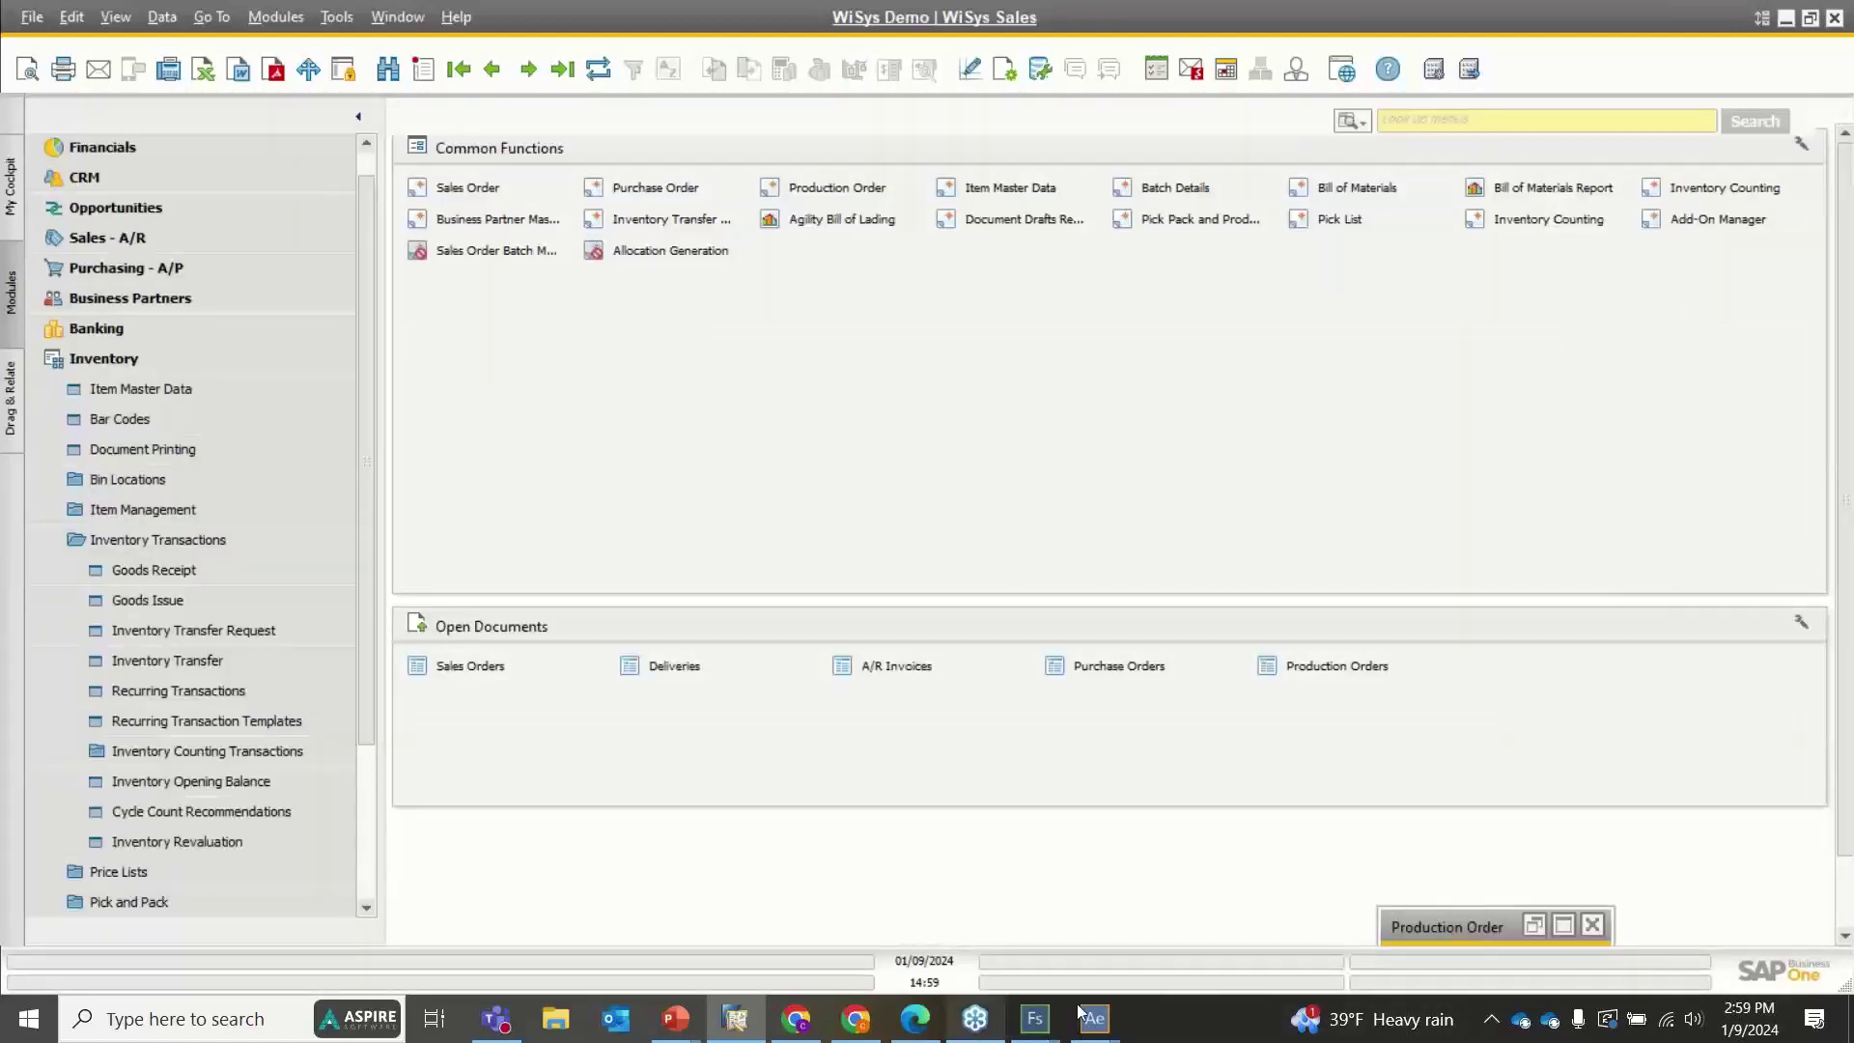
Switch past the Agility Explorer options to Visual Form Studio and close the simulated Goods Receipt PO form
mouse_move(1099, 1014)
left_click(1191, 908)
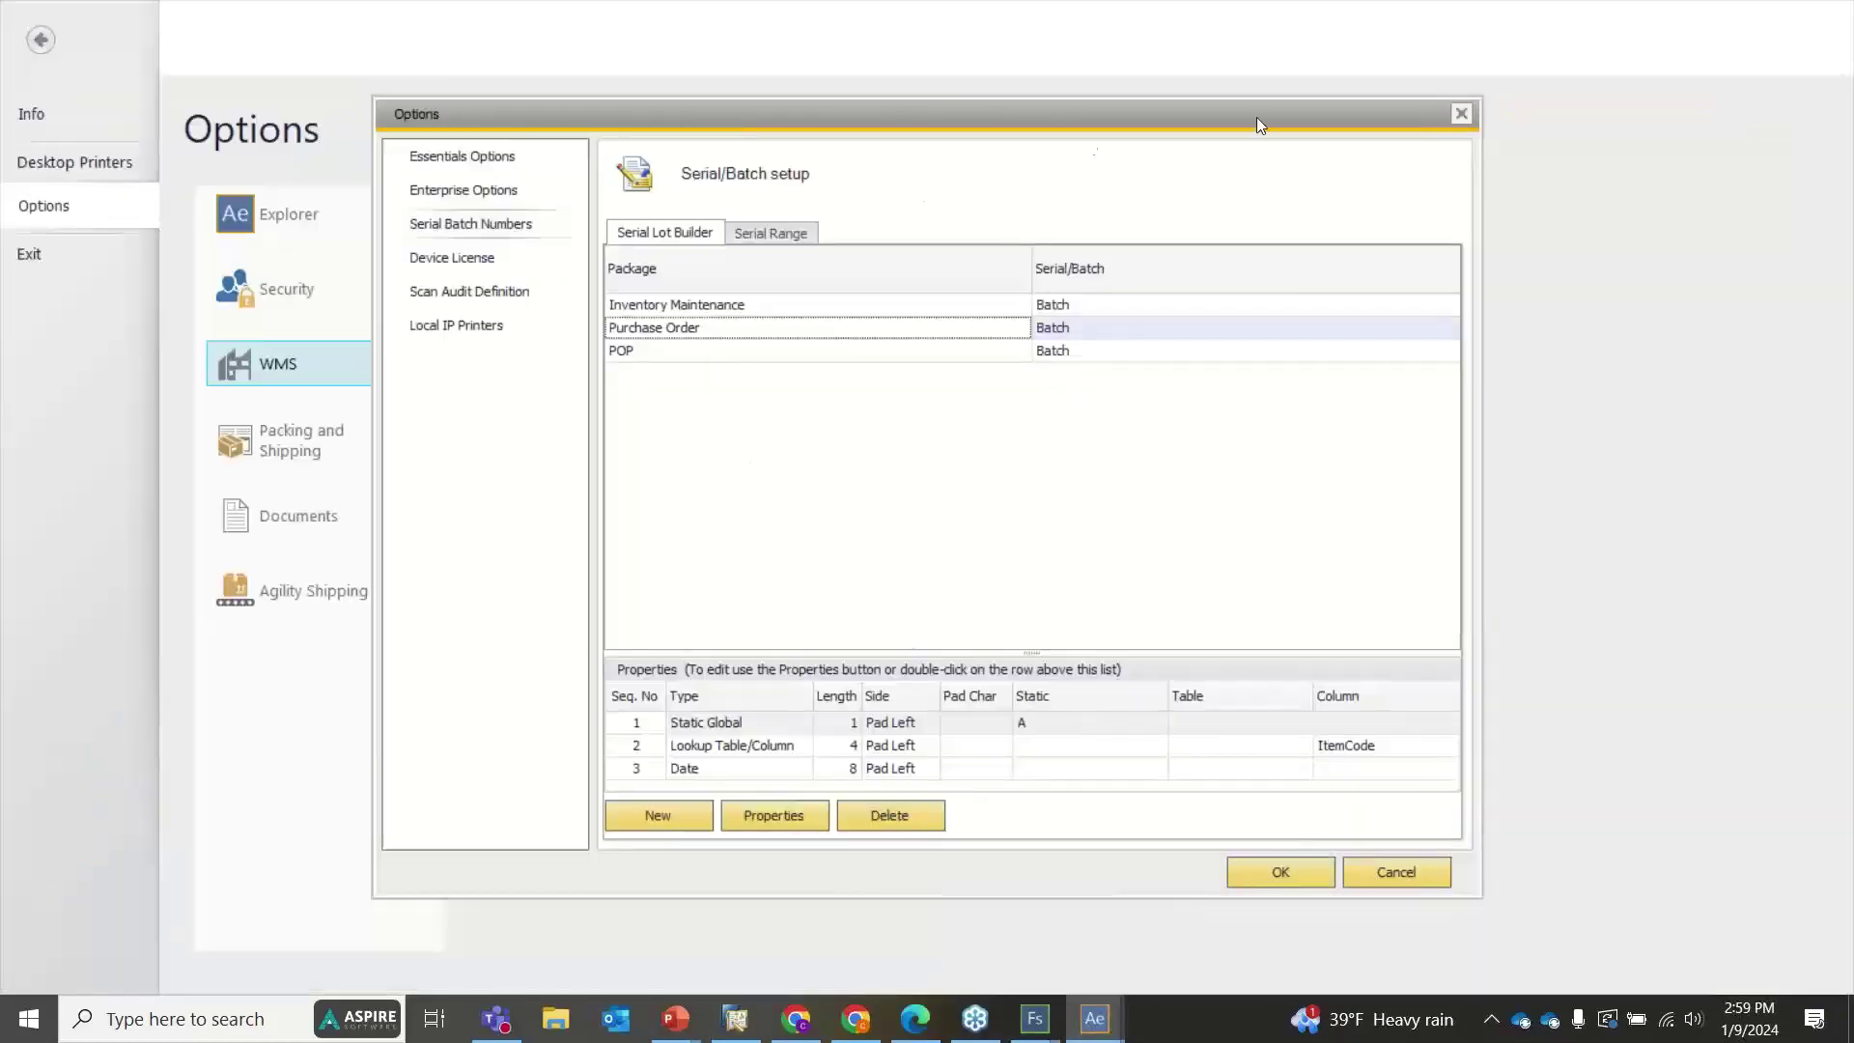
mouse_move(1034, 1015)
left_click(975, 925)
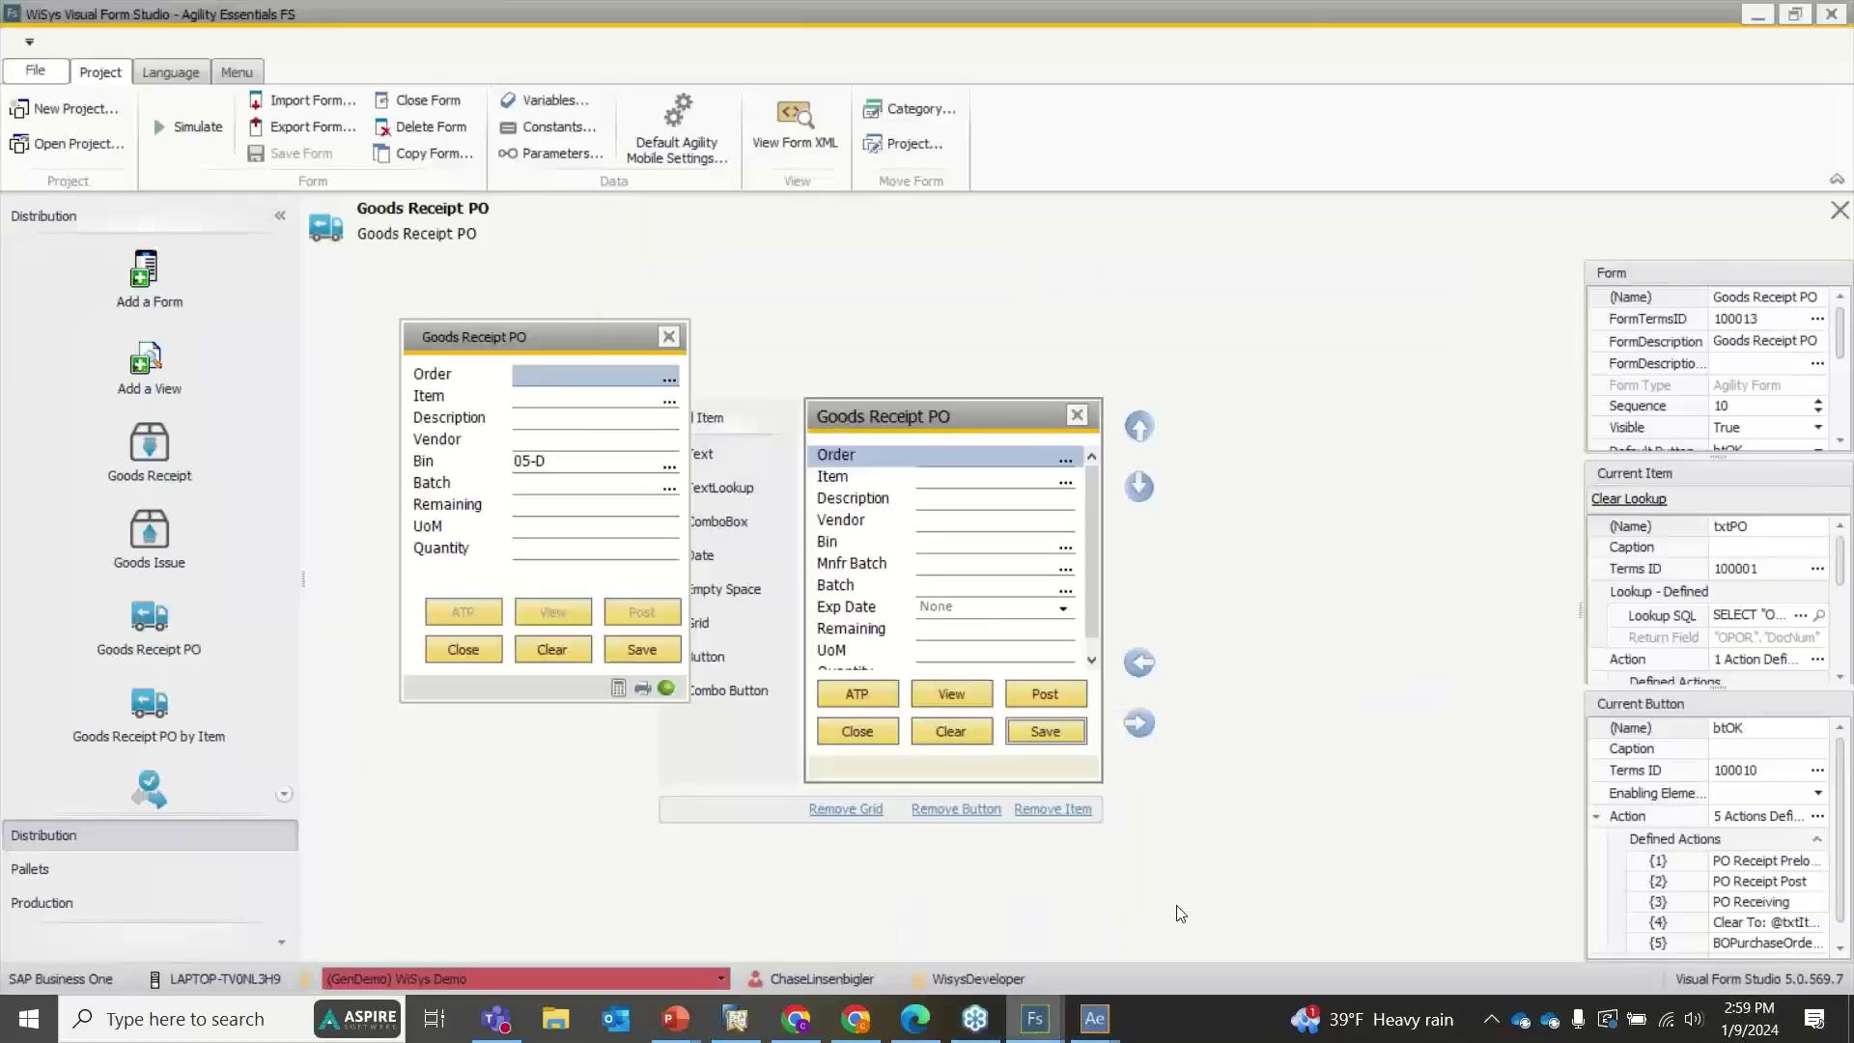
left_click(673, 337)
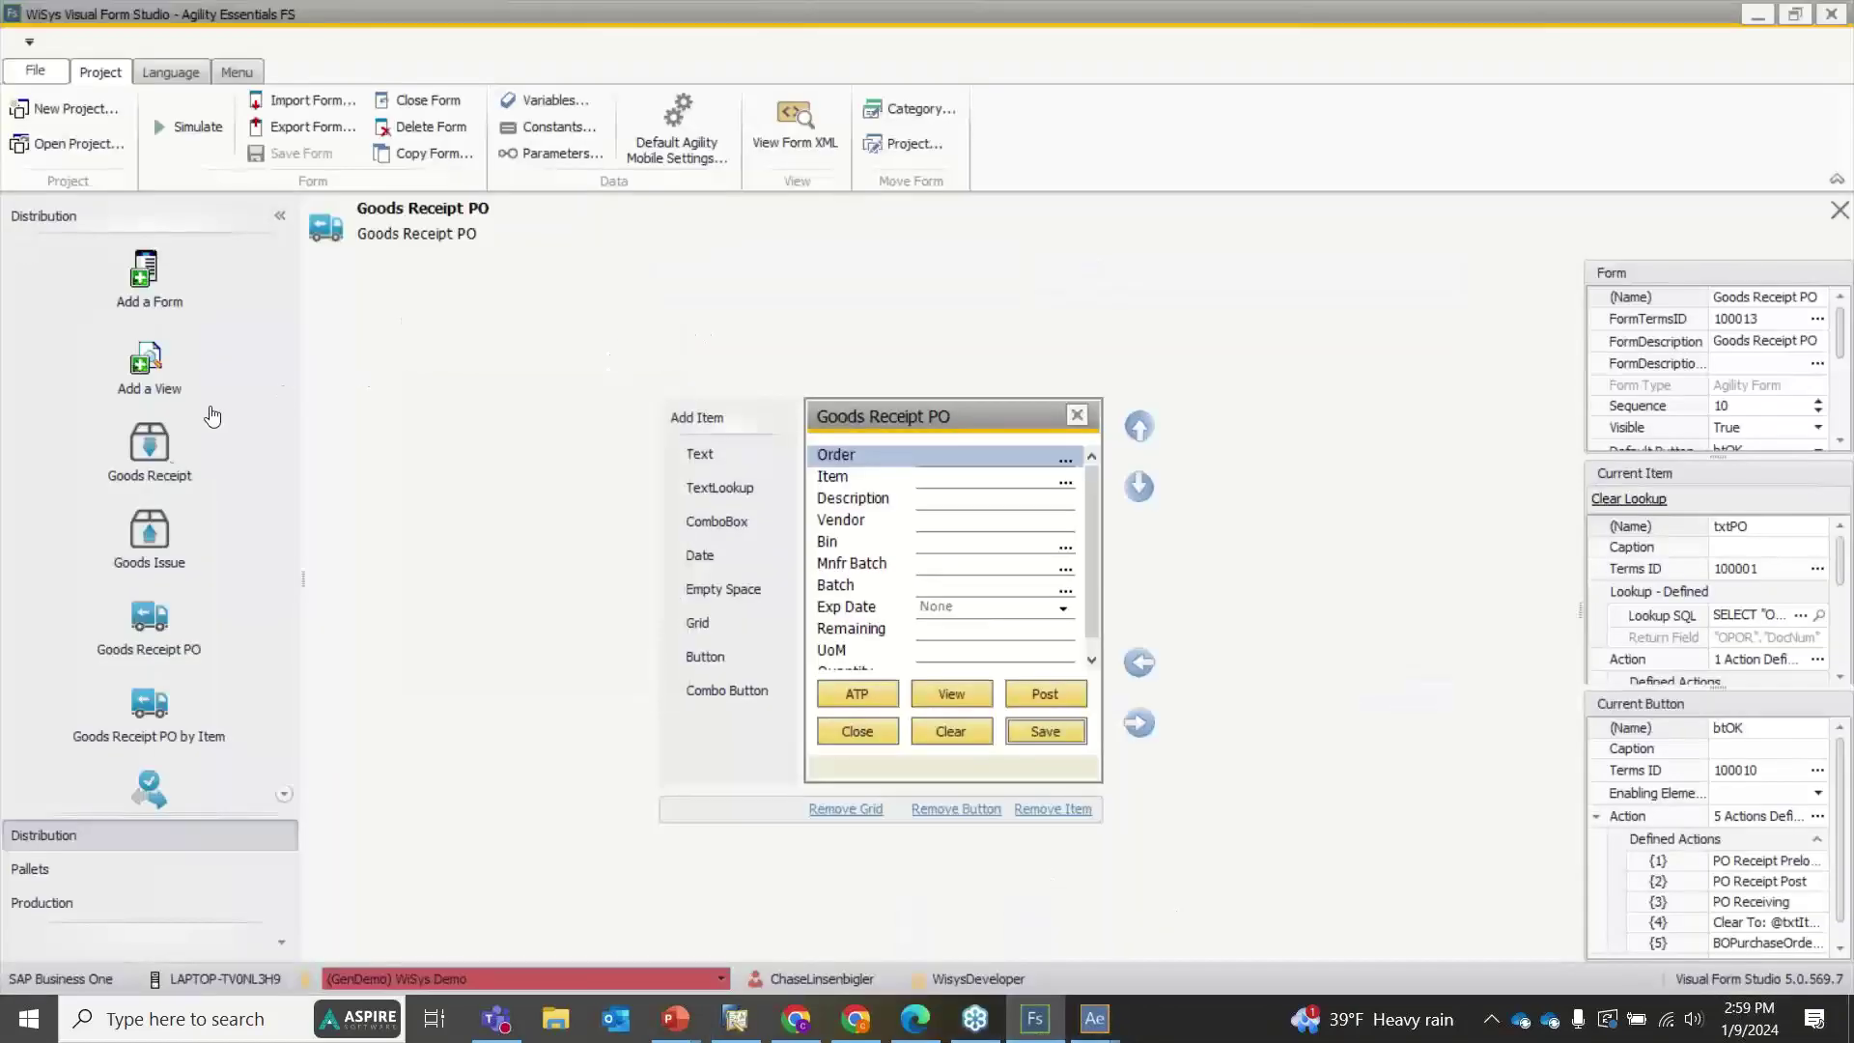
Simulate the Goods Receipt form and enter item B10000 and bin 05-17
left_click(160, 462)
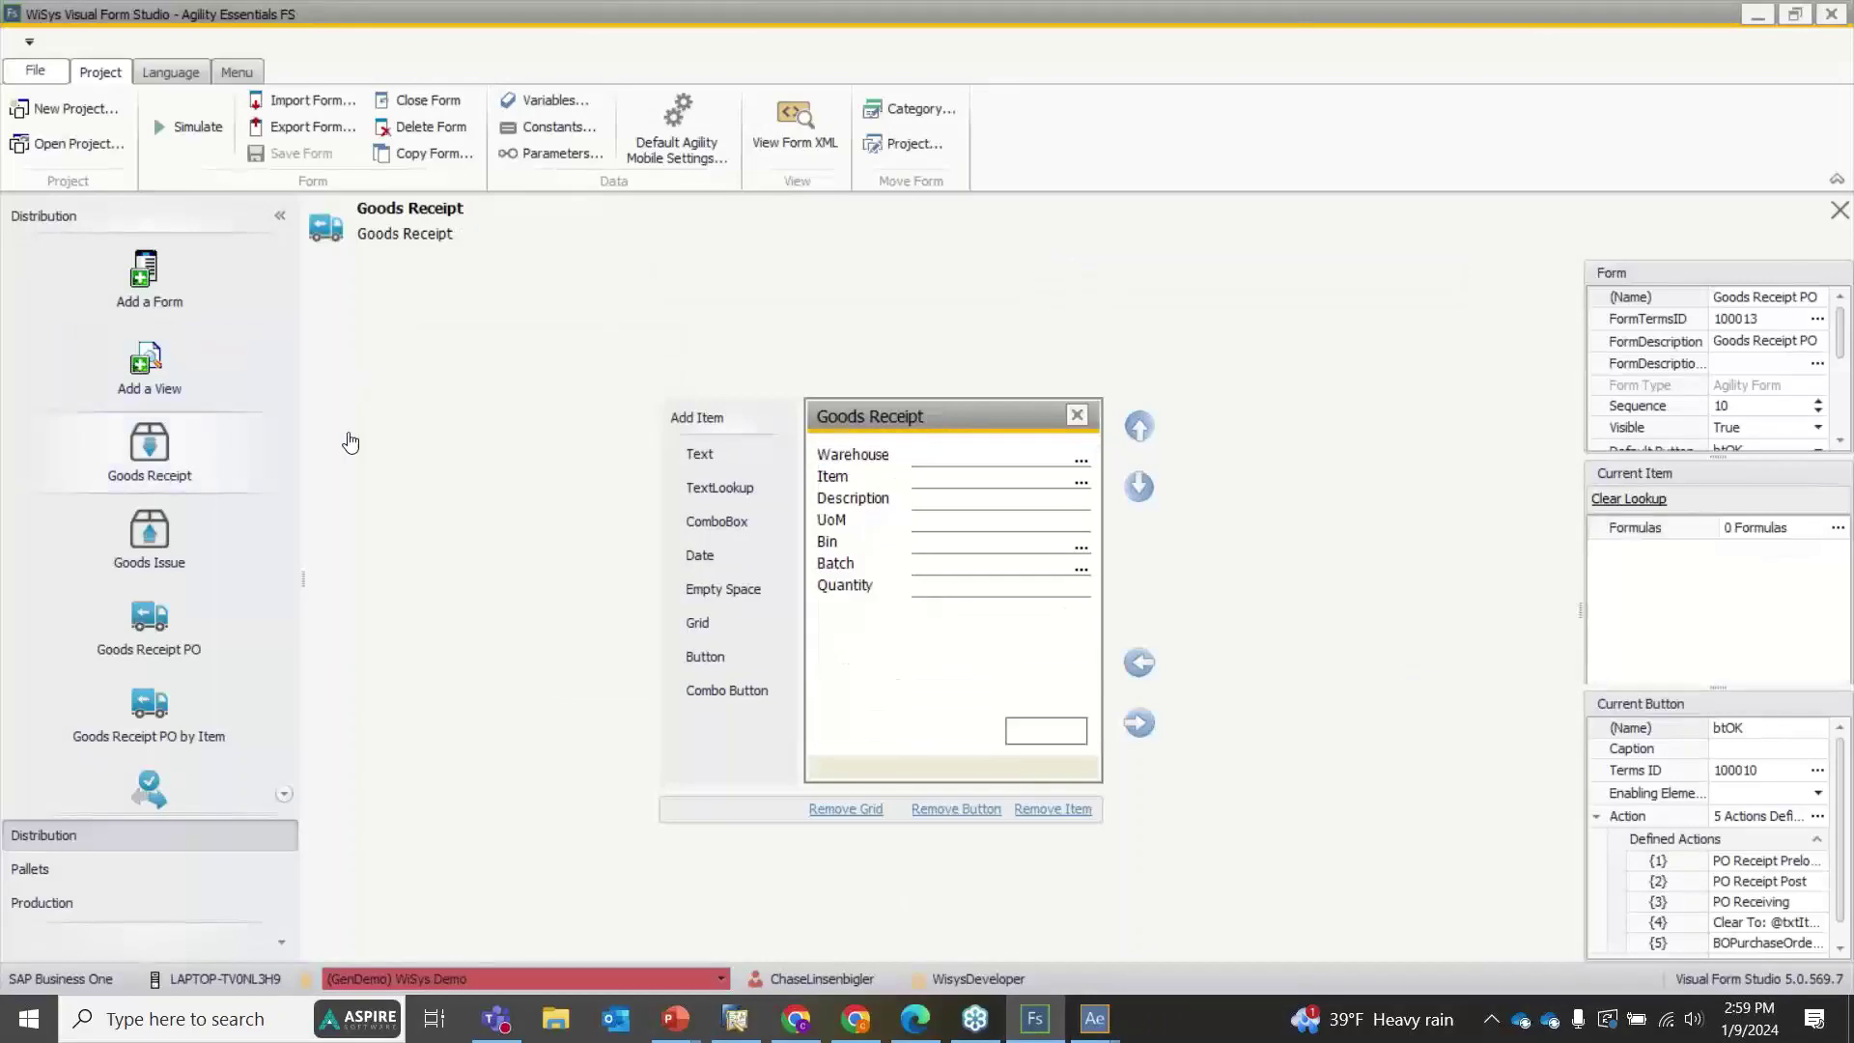
left_click(186, 129)
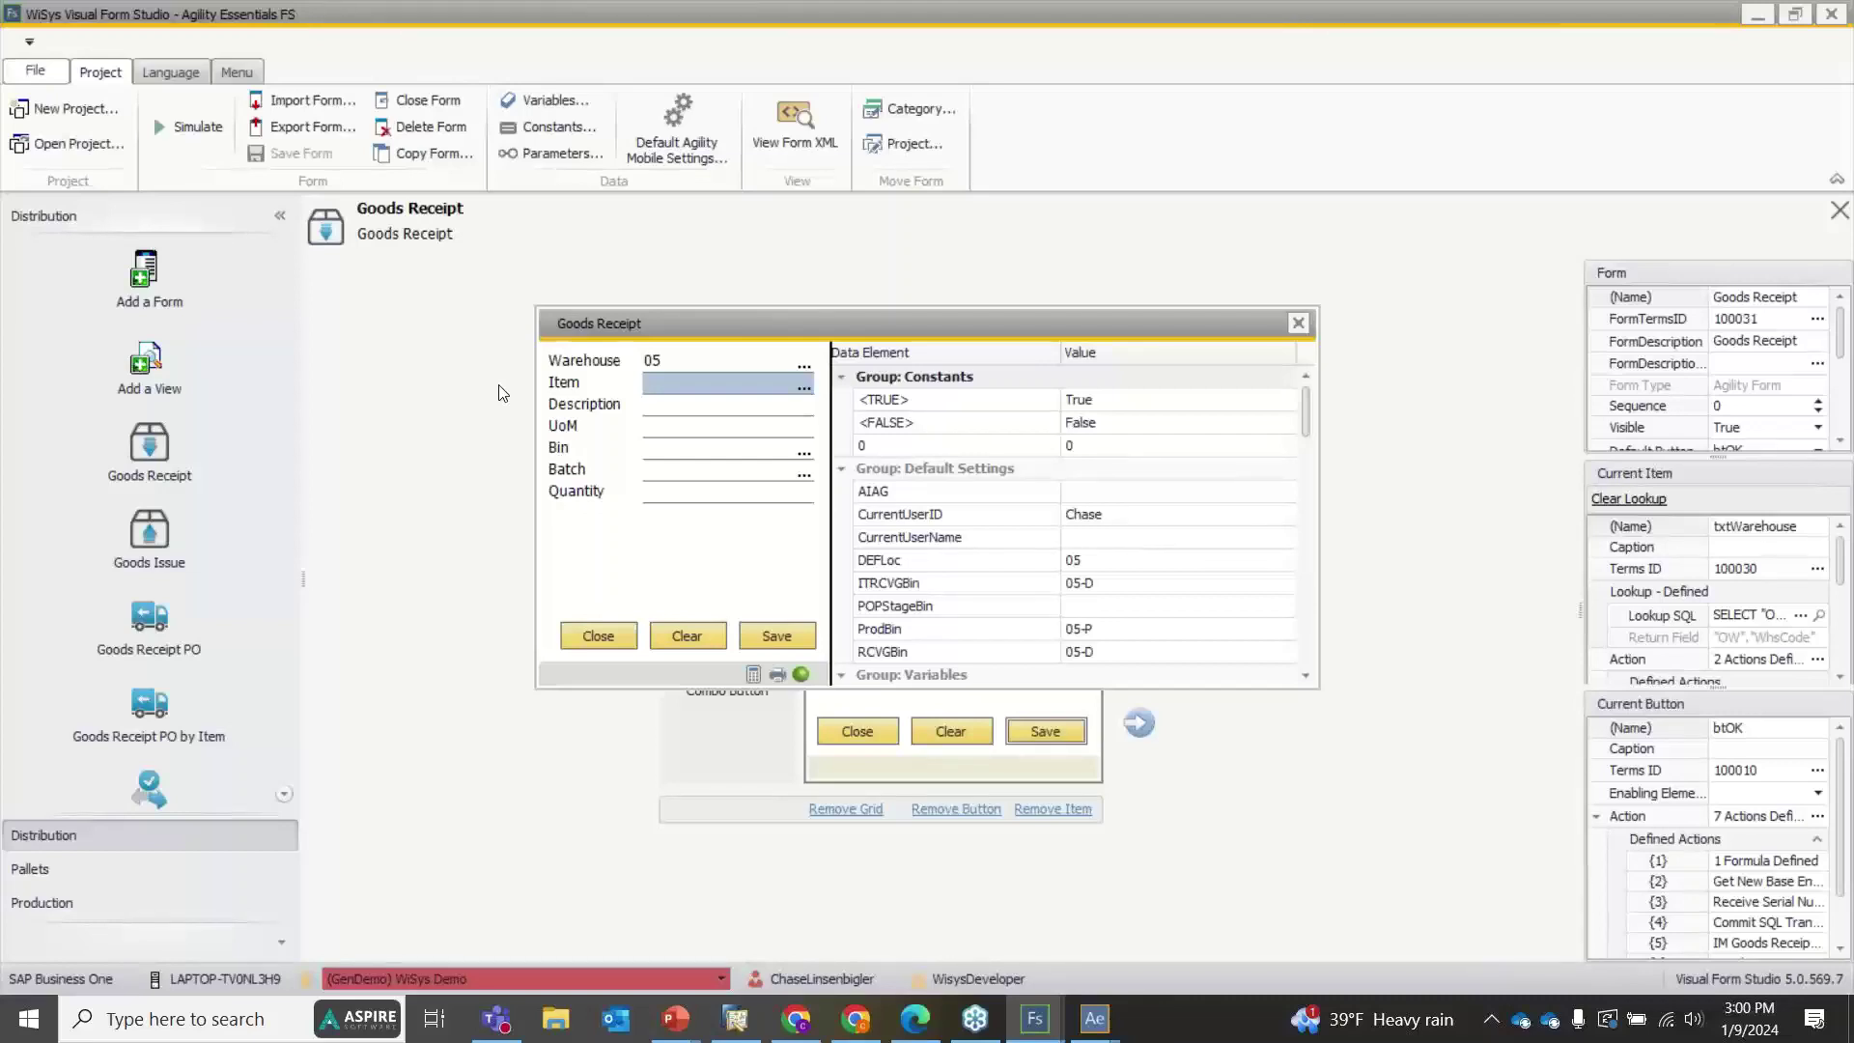
type("B10000")
key("Return")
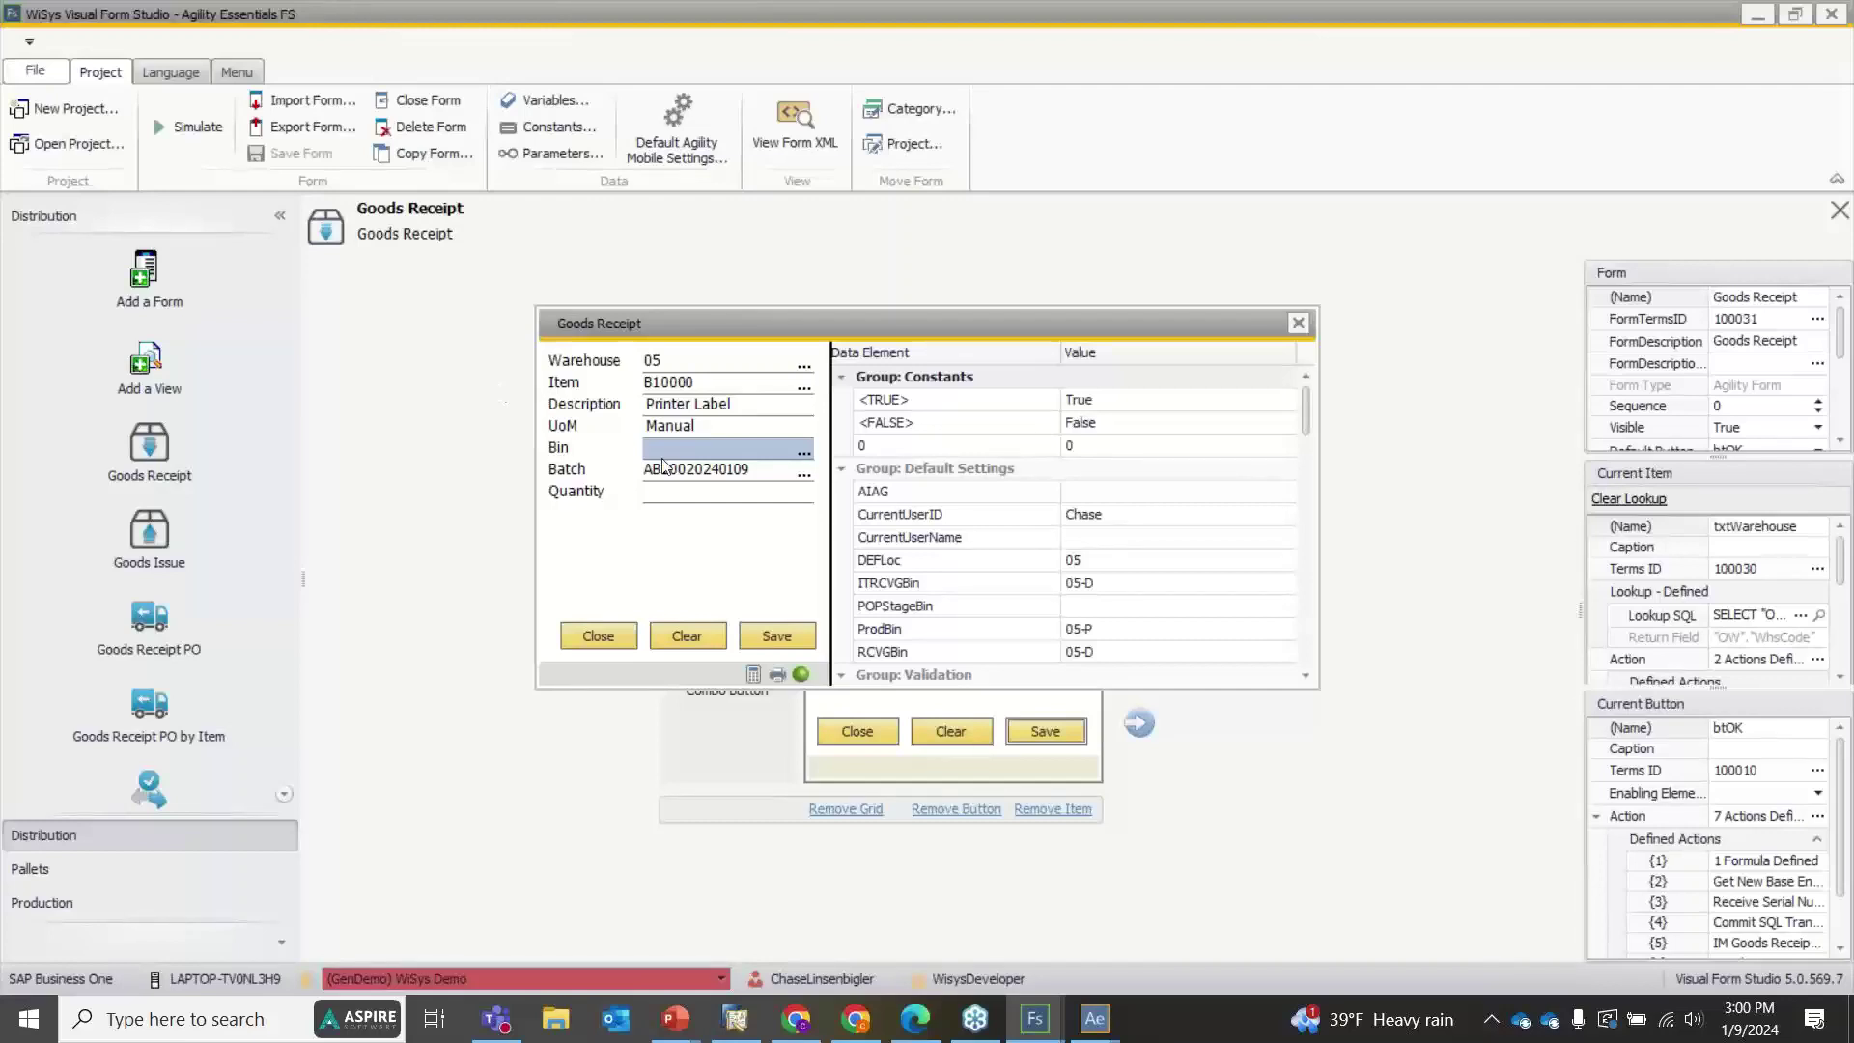
type("05-17")
key("Return")
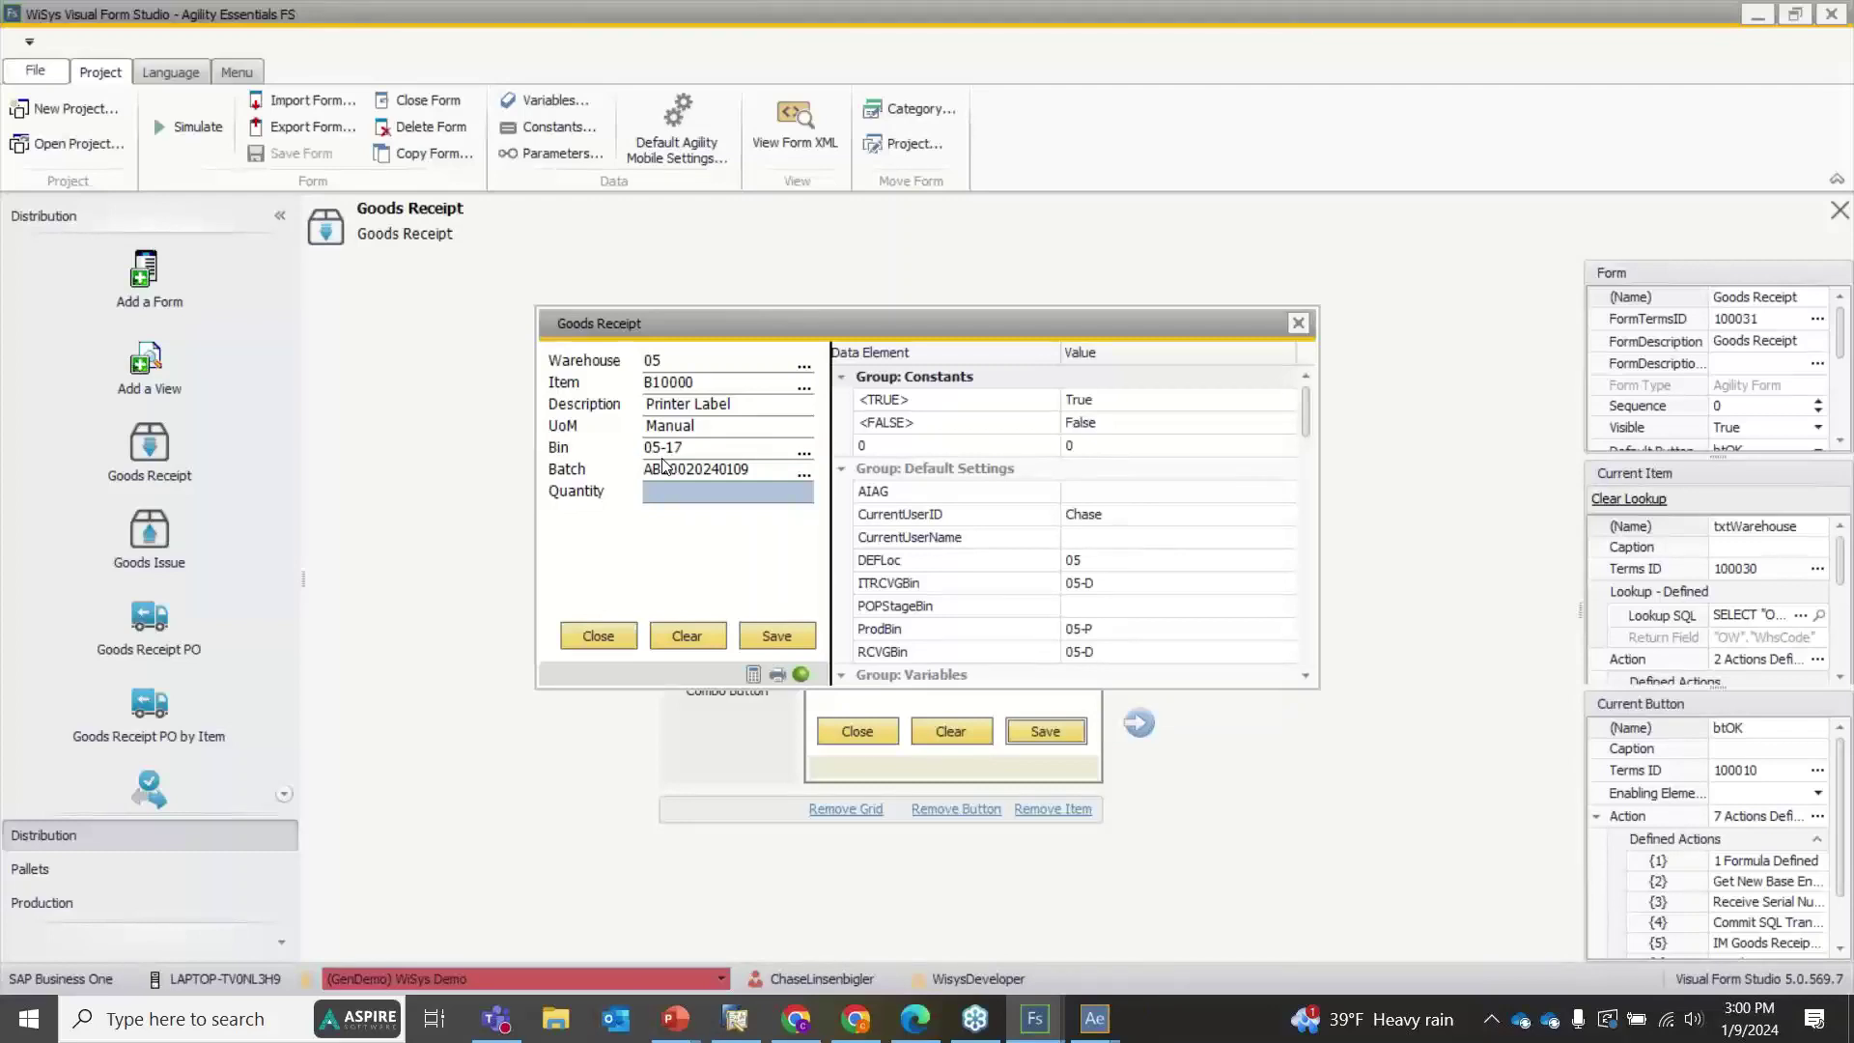
Receive a quantity of 2, output the label with Print To Screen, and close the preview and the simulated form
type("2")
key("Return")
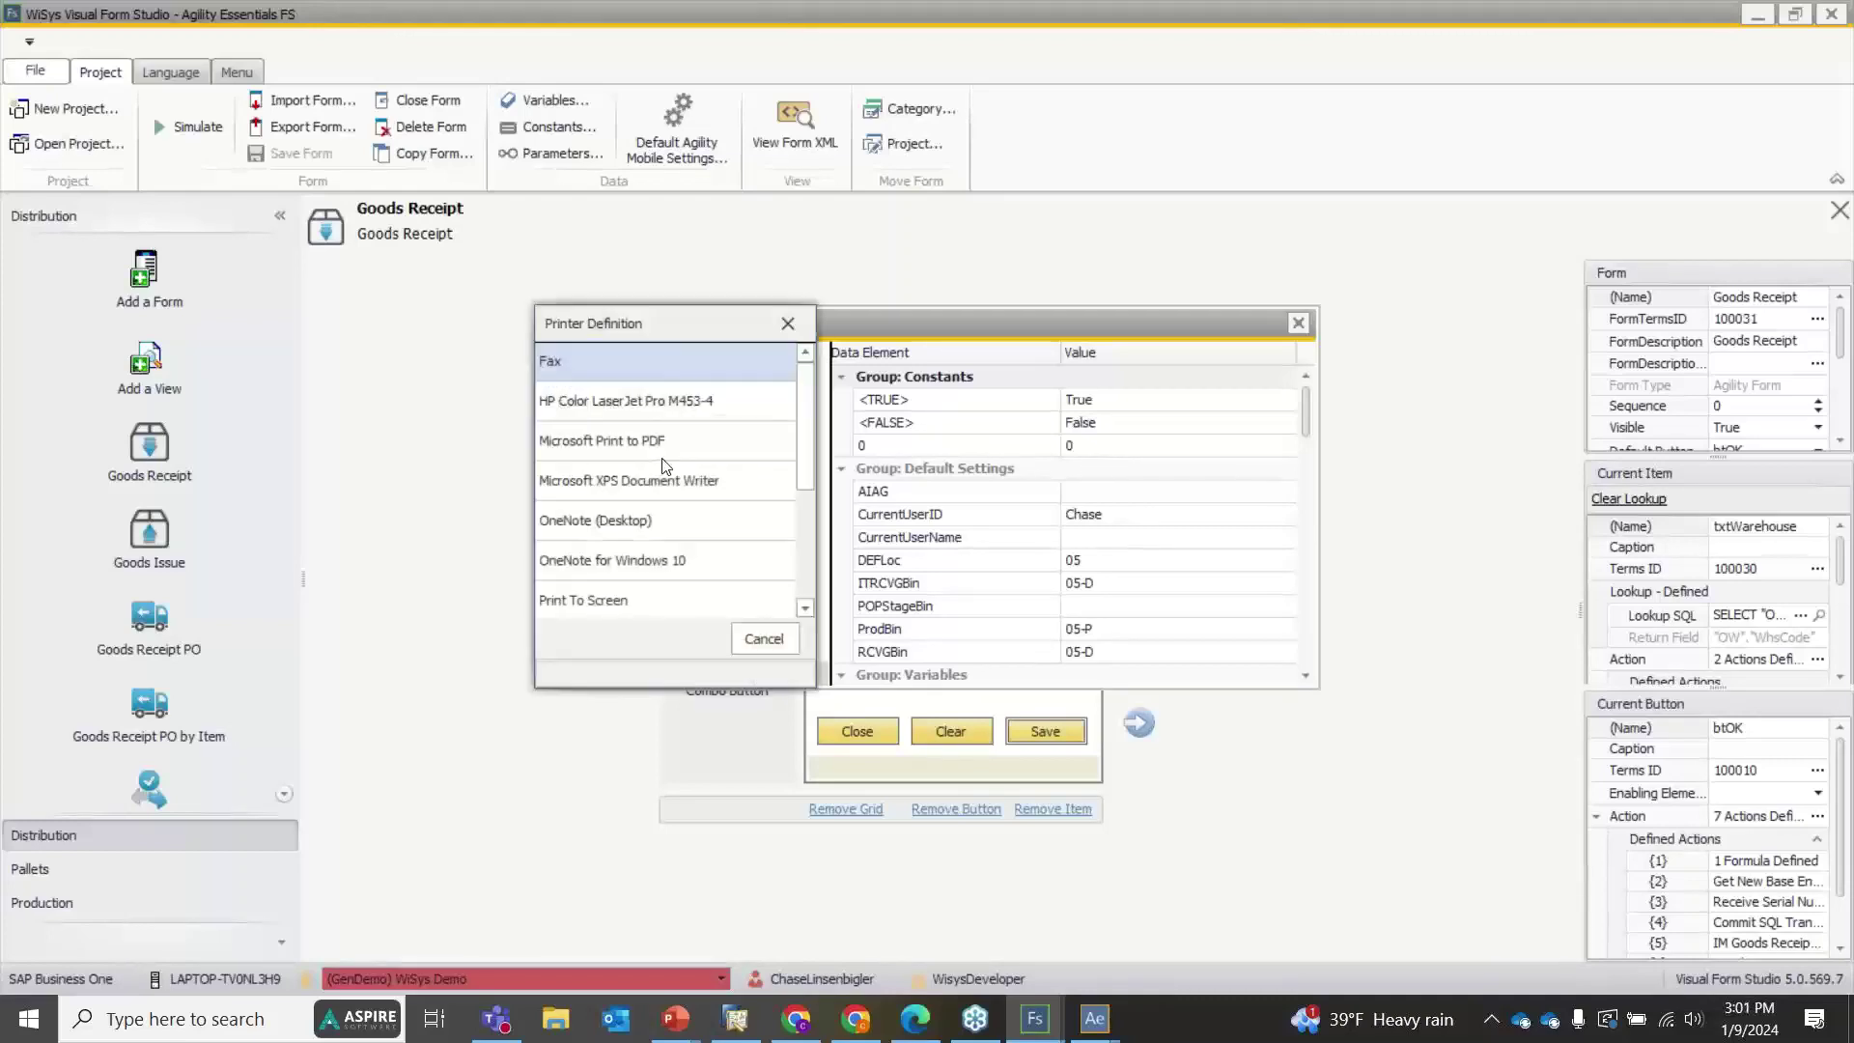
double_click(654, 602)
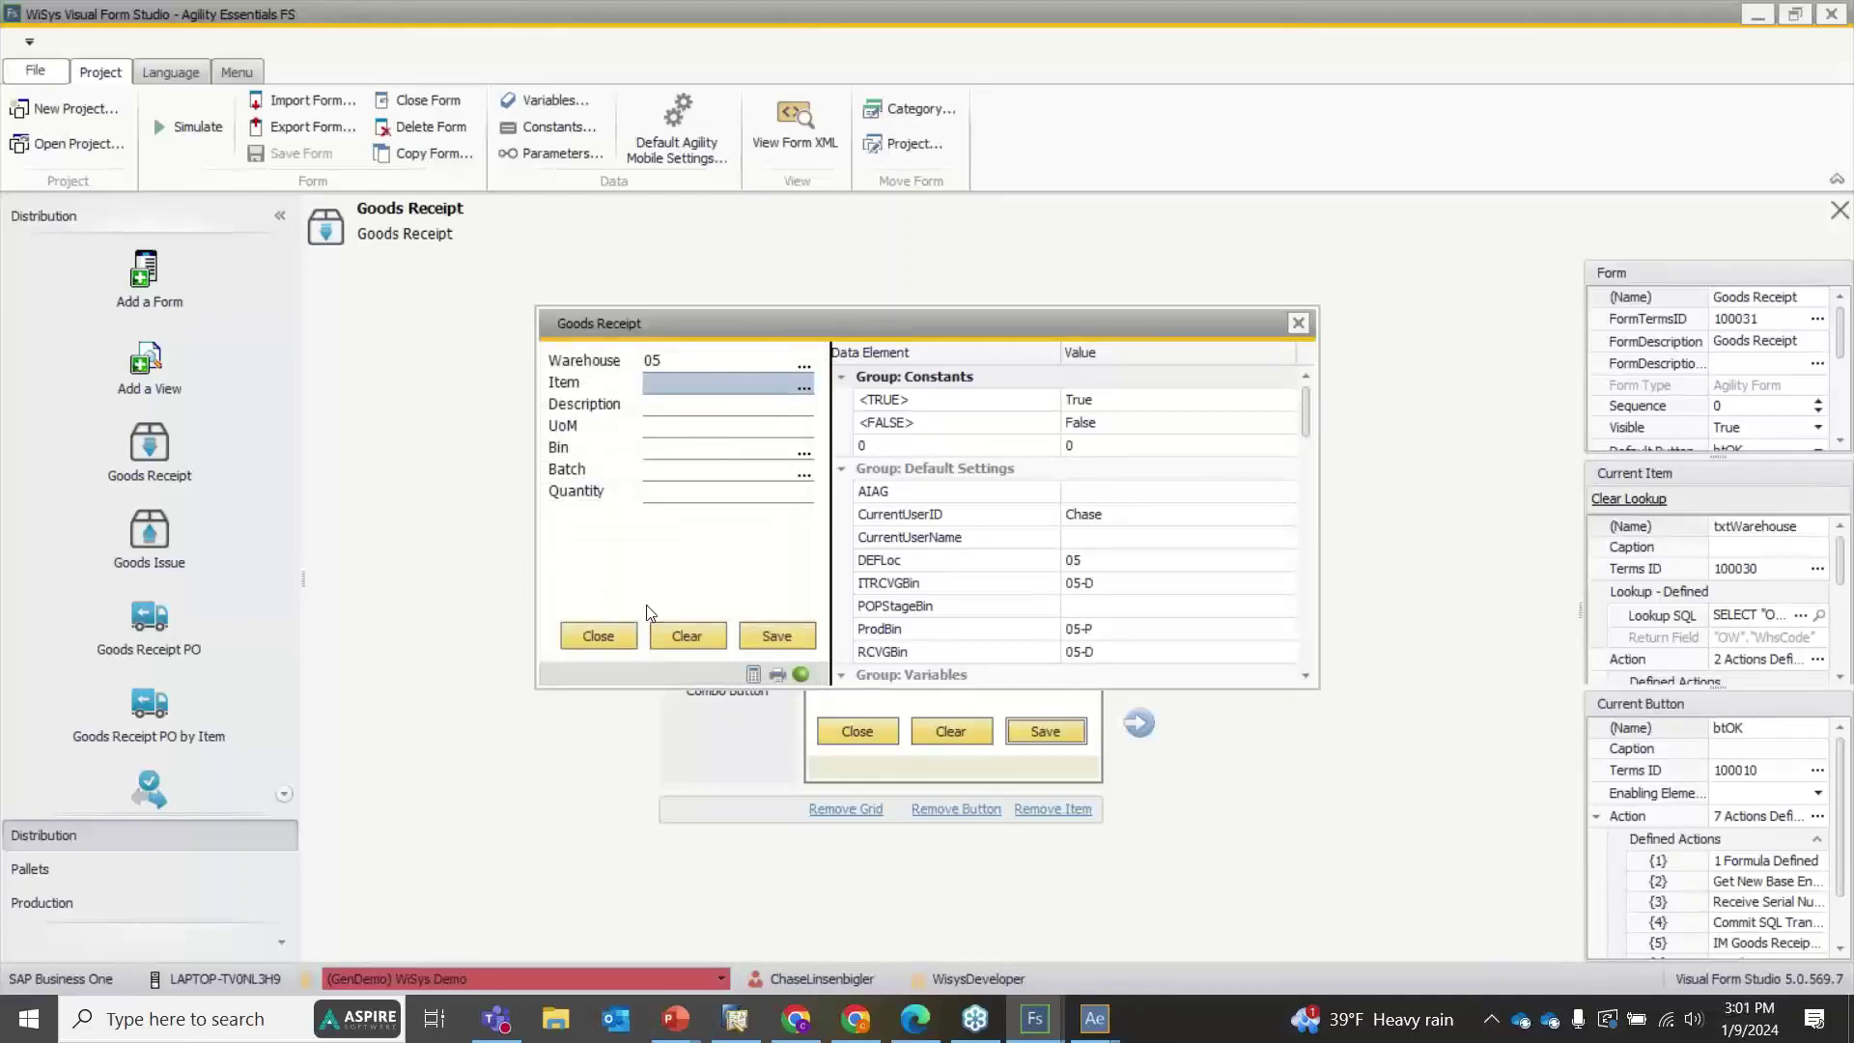
left_click_drag(947, 100, 968, 47)
left_click(1381, 47)
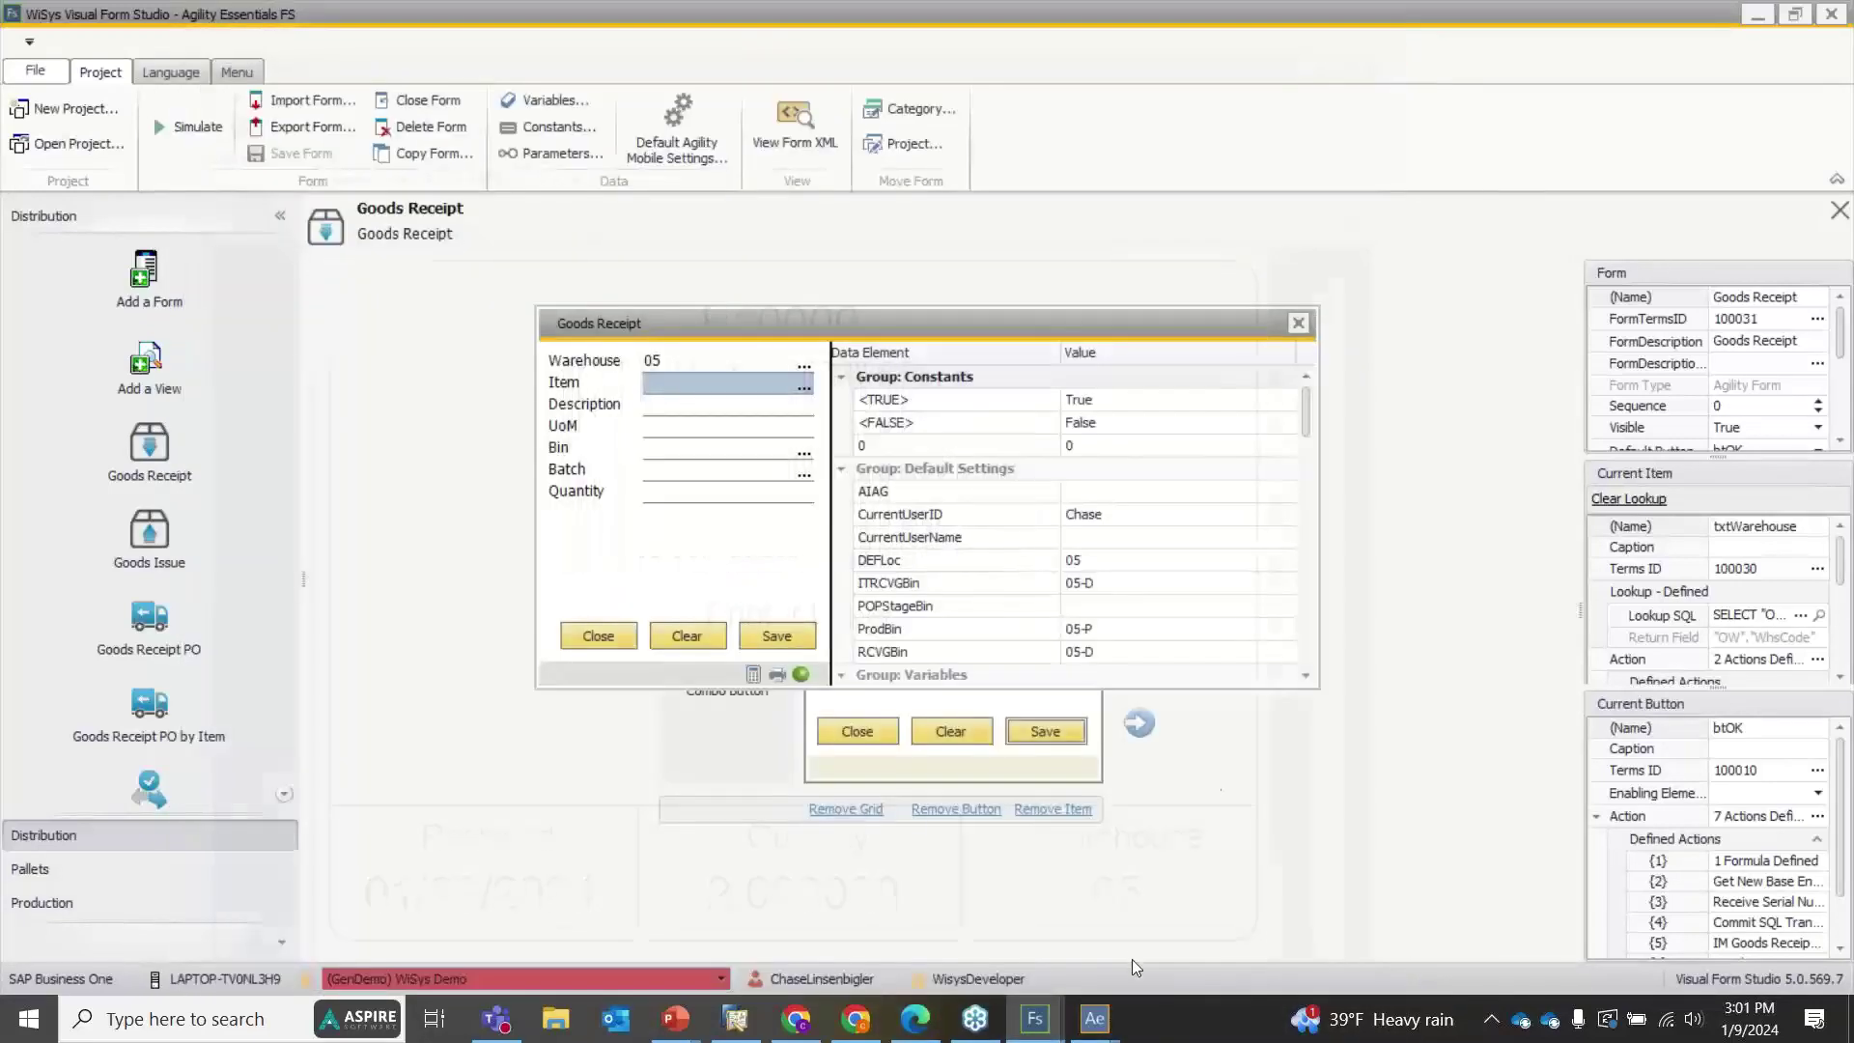
left_click(1298, 323)
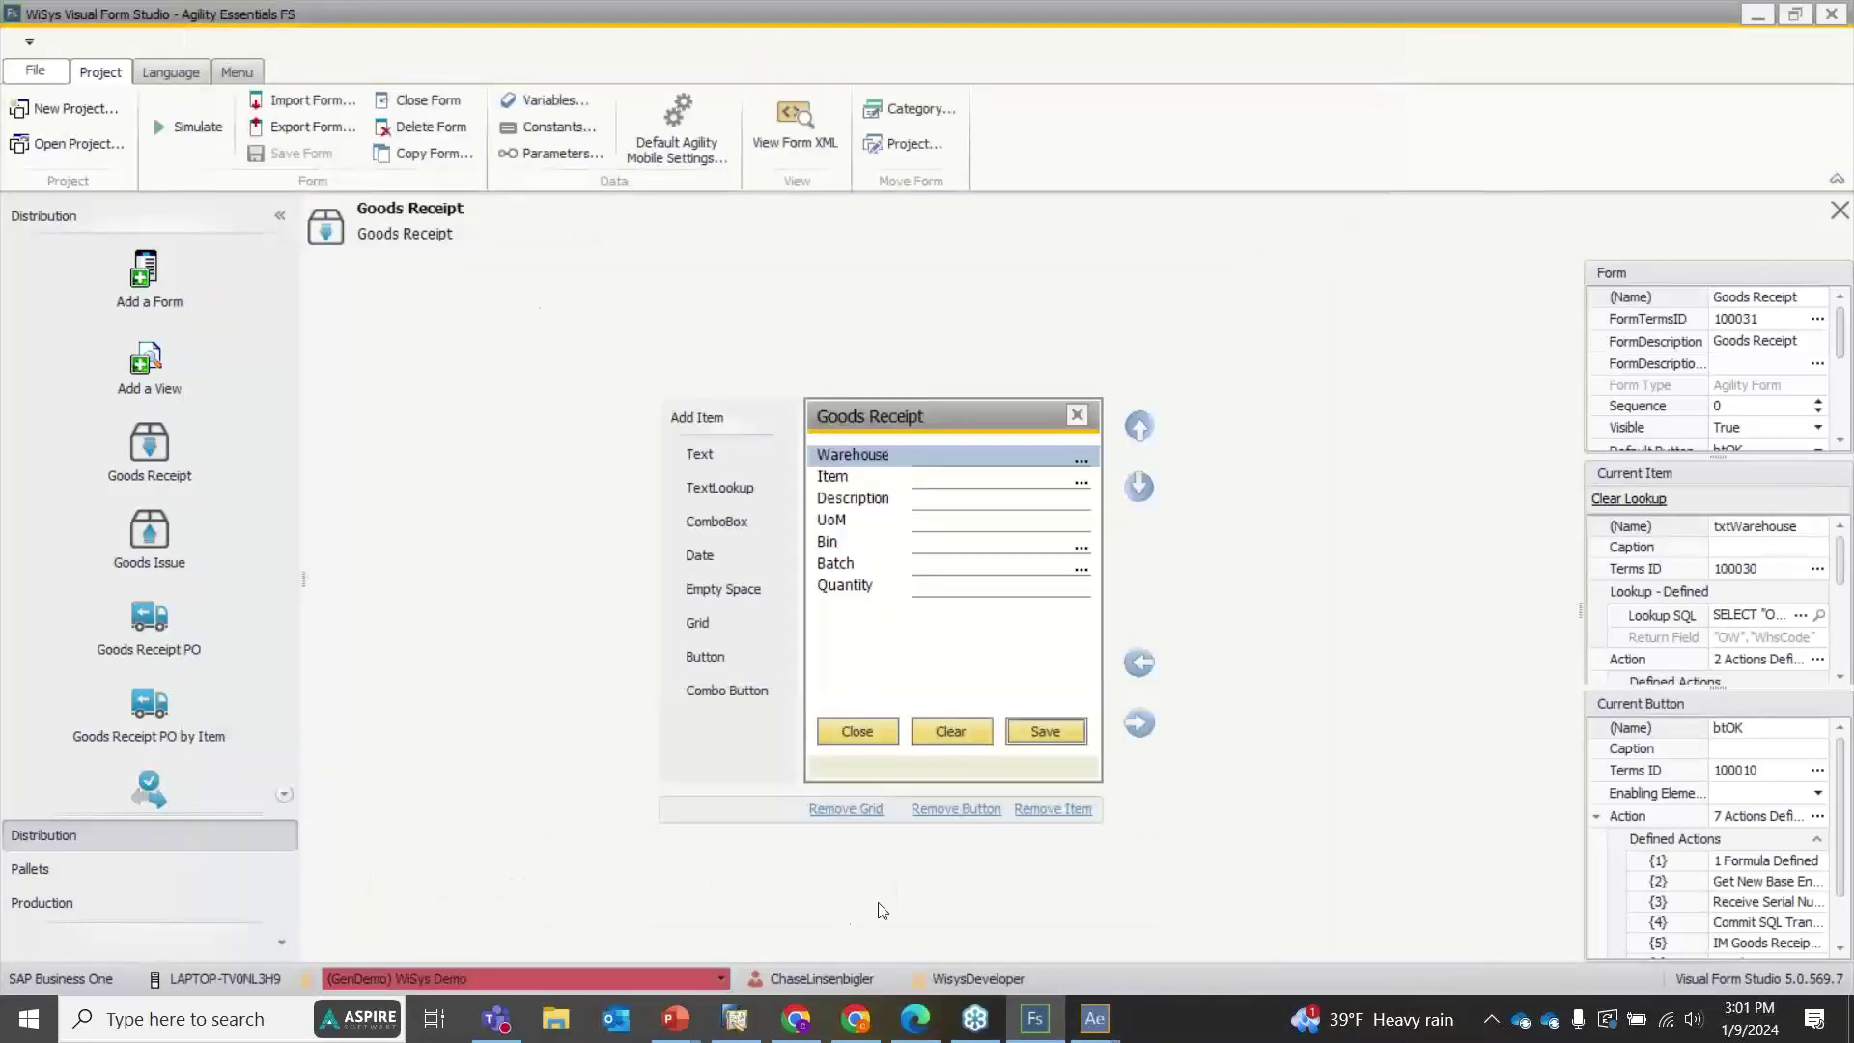
Switch to SAP Business One, open the latest inventory Goods Receipt and display its Batch Number Transactions Report
left_click(738, 1019)
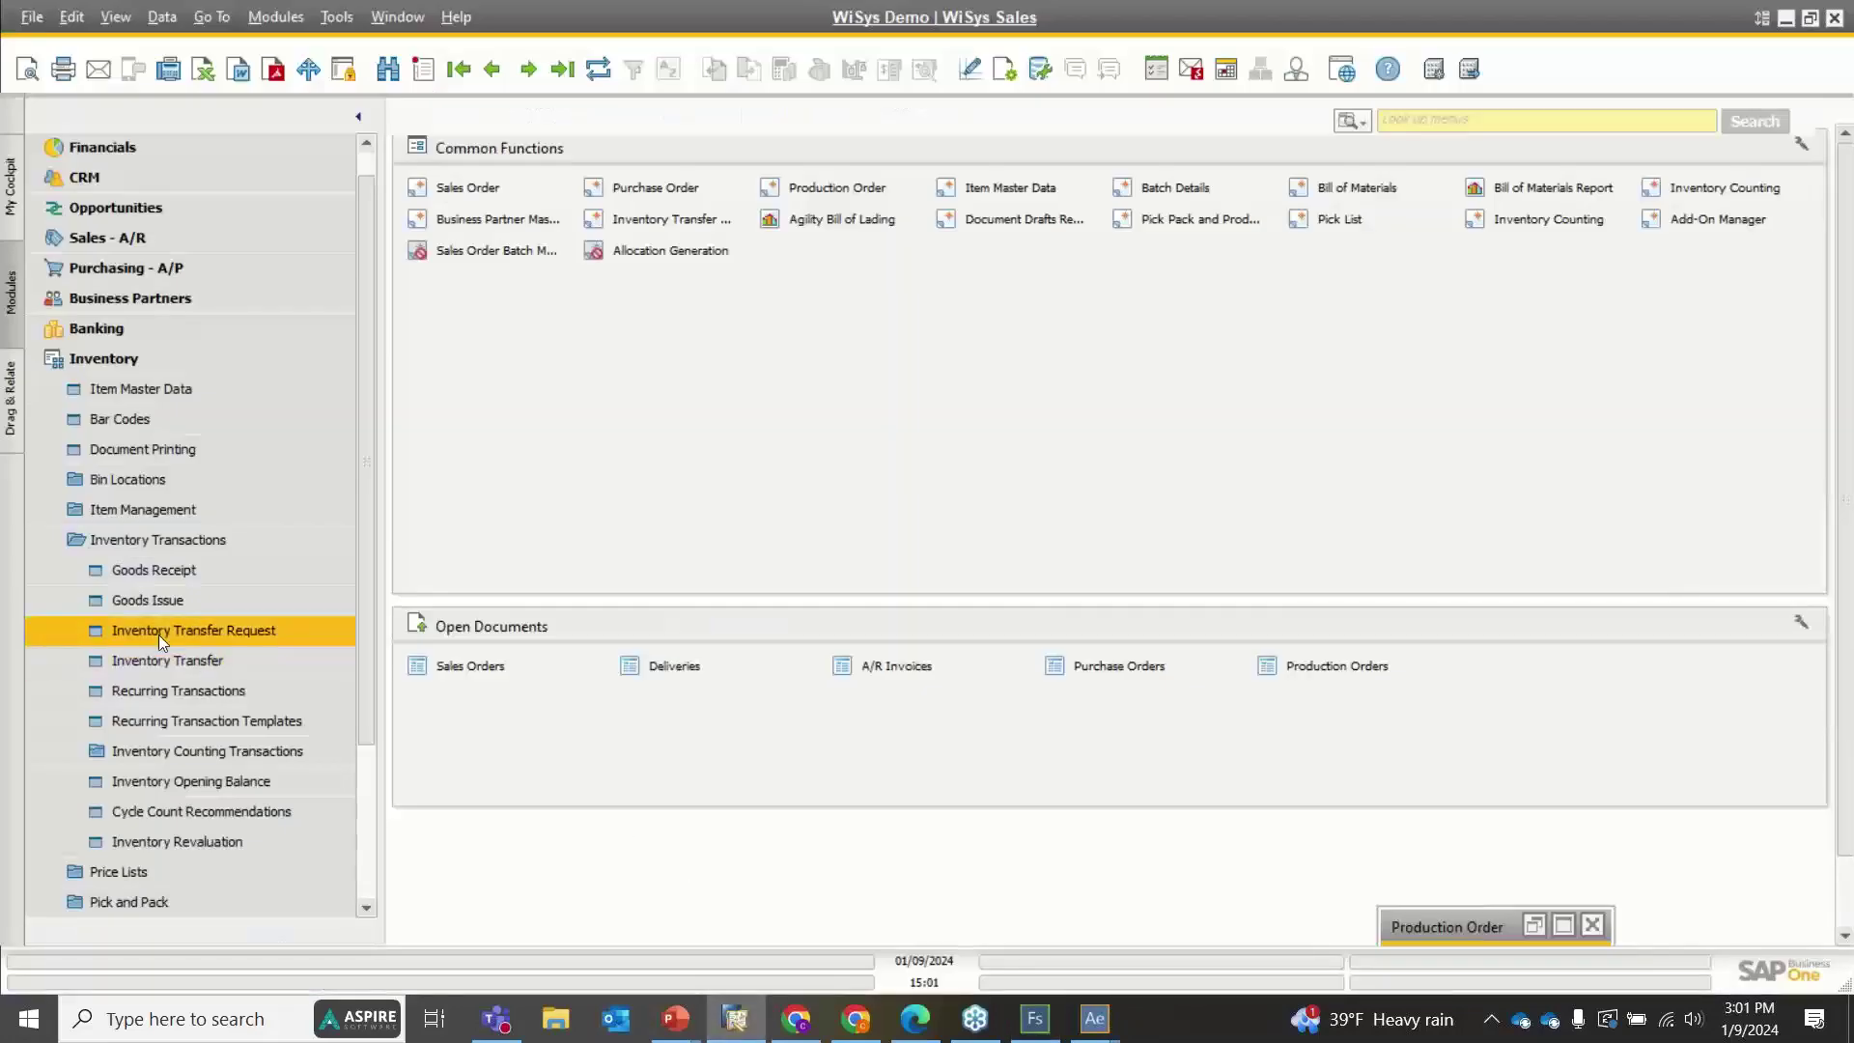
left_click(160, 574)
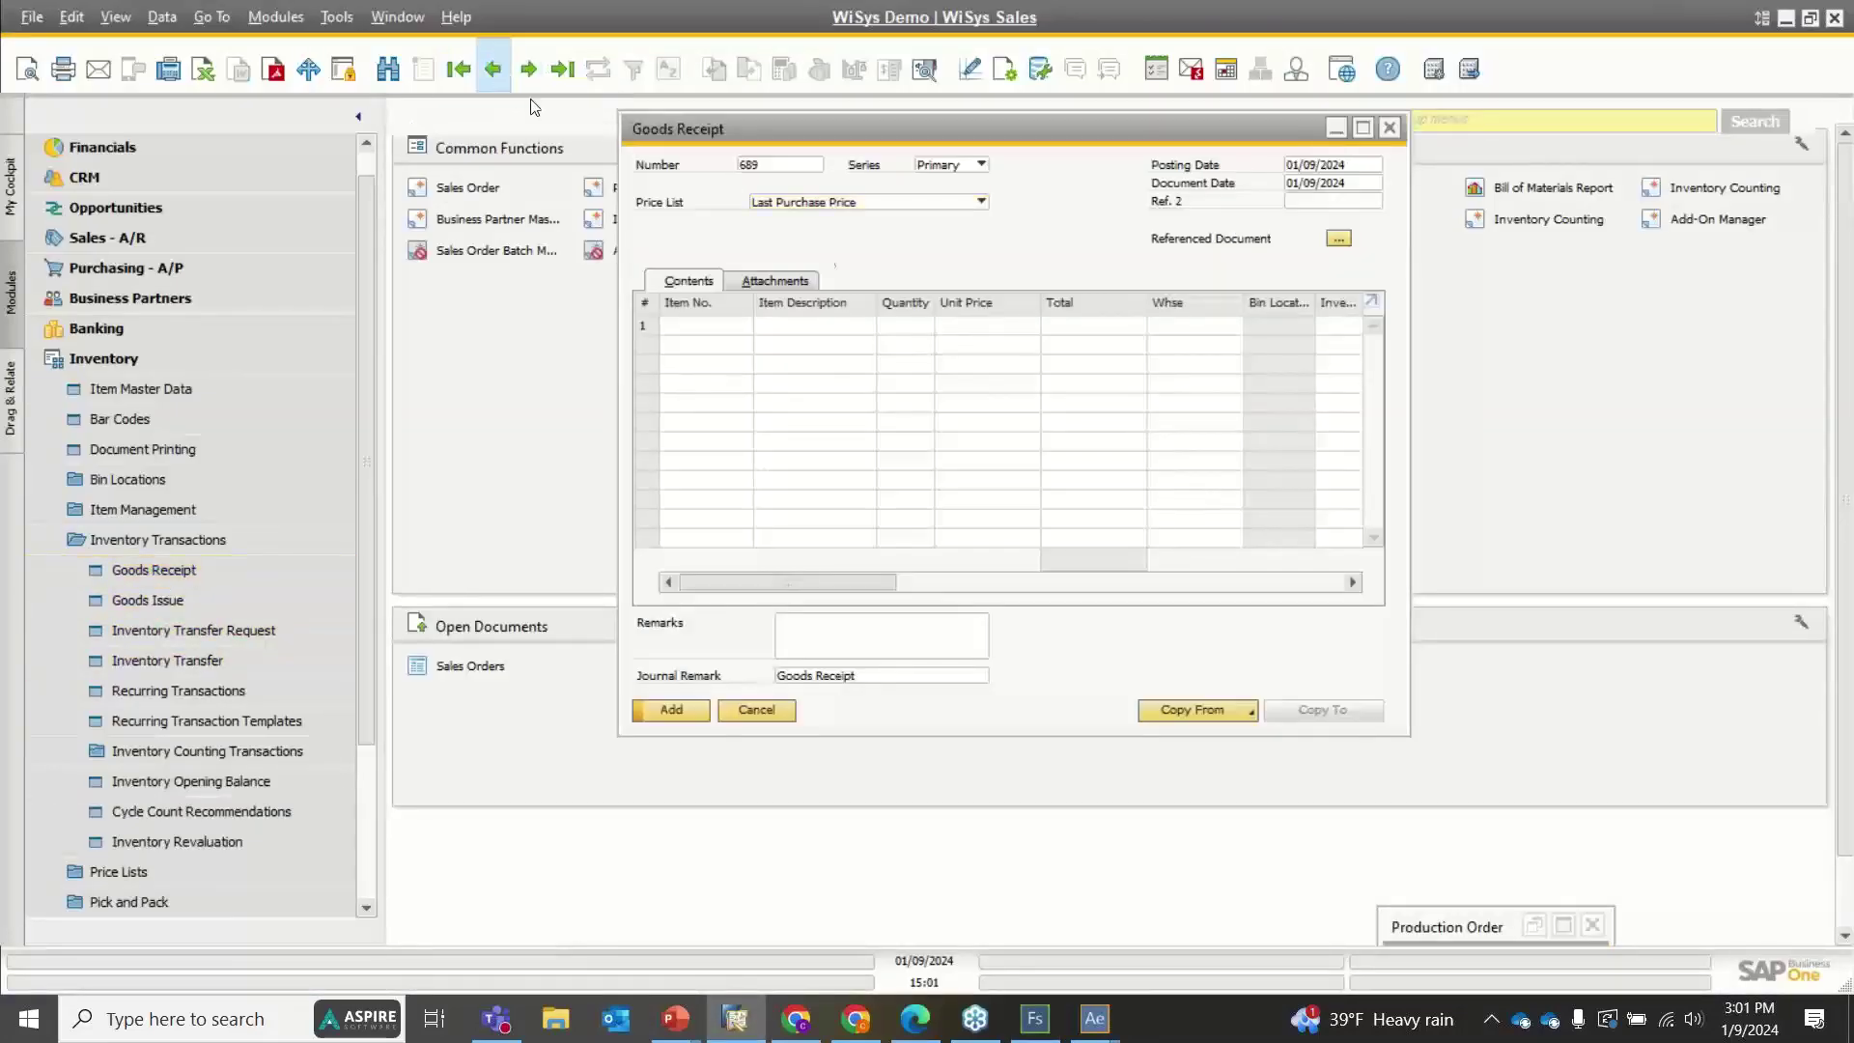
left_click(491, 69)
right_click(880, 248)
left_click(974, 378)
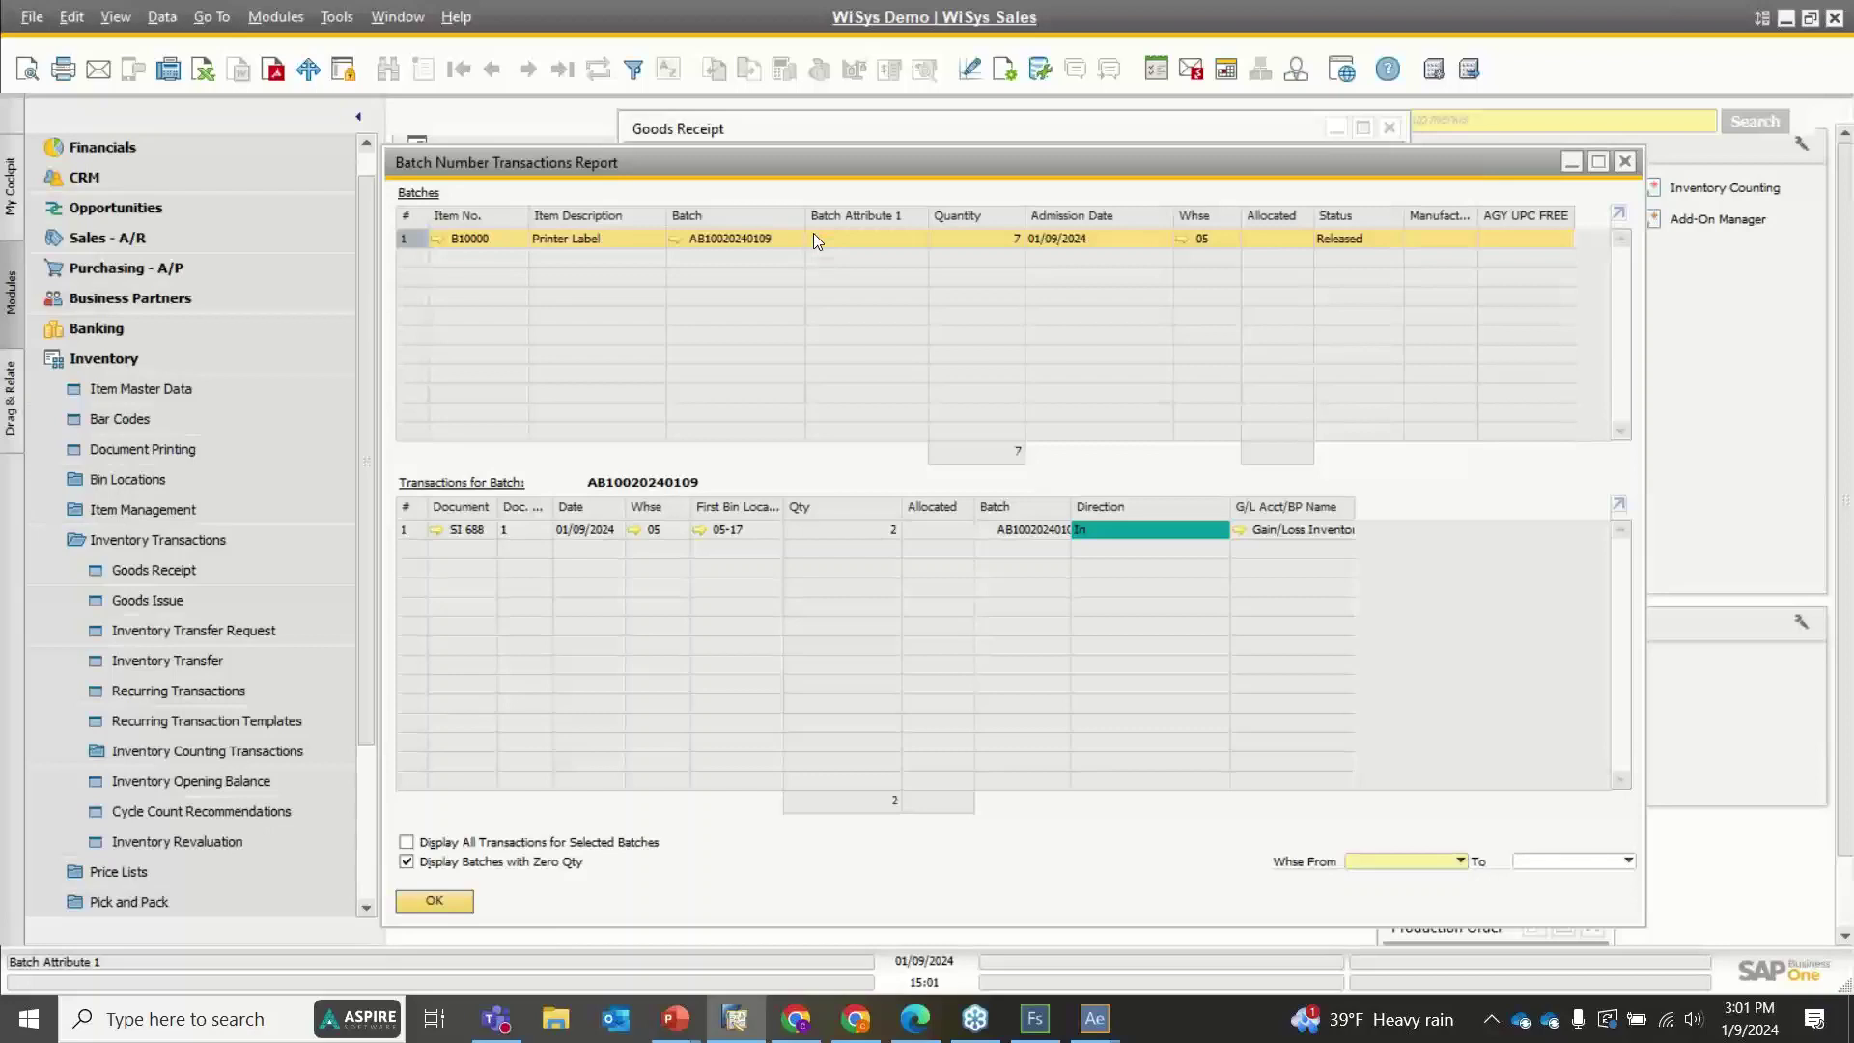
Close the batch report and the Goods Receipt, and restore the minimized Production Order
left_click(1625, 162)
left_click(1389, 129)
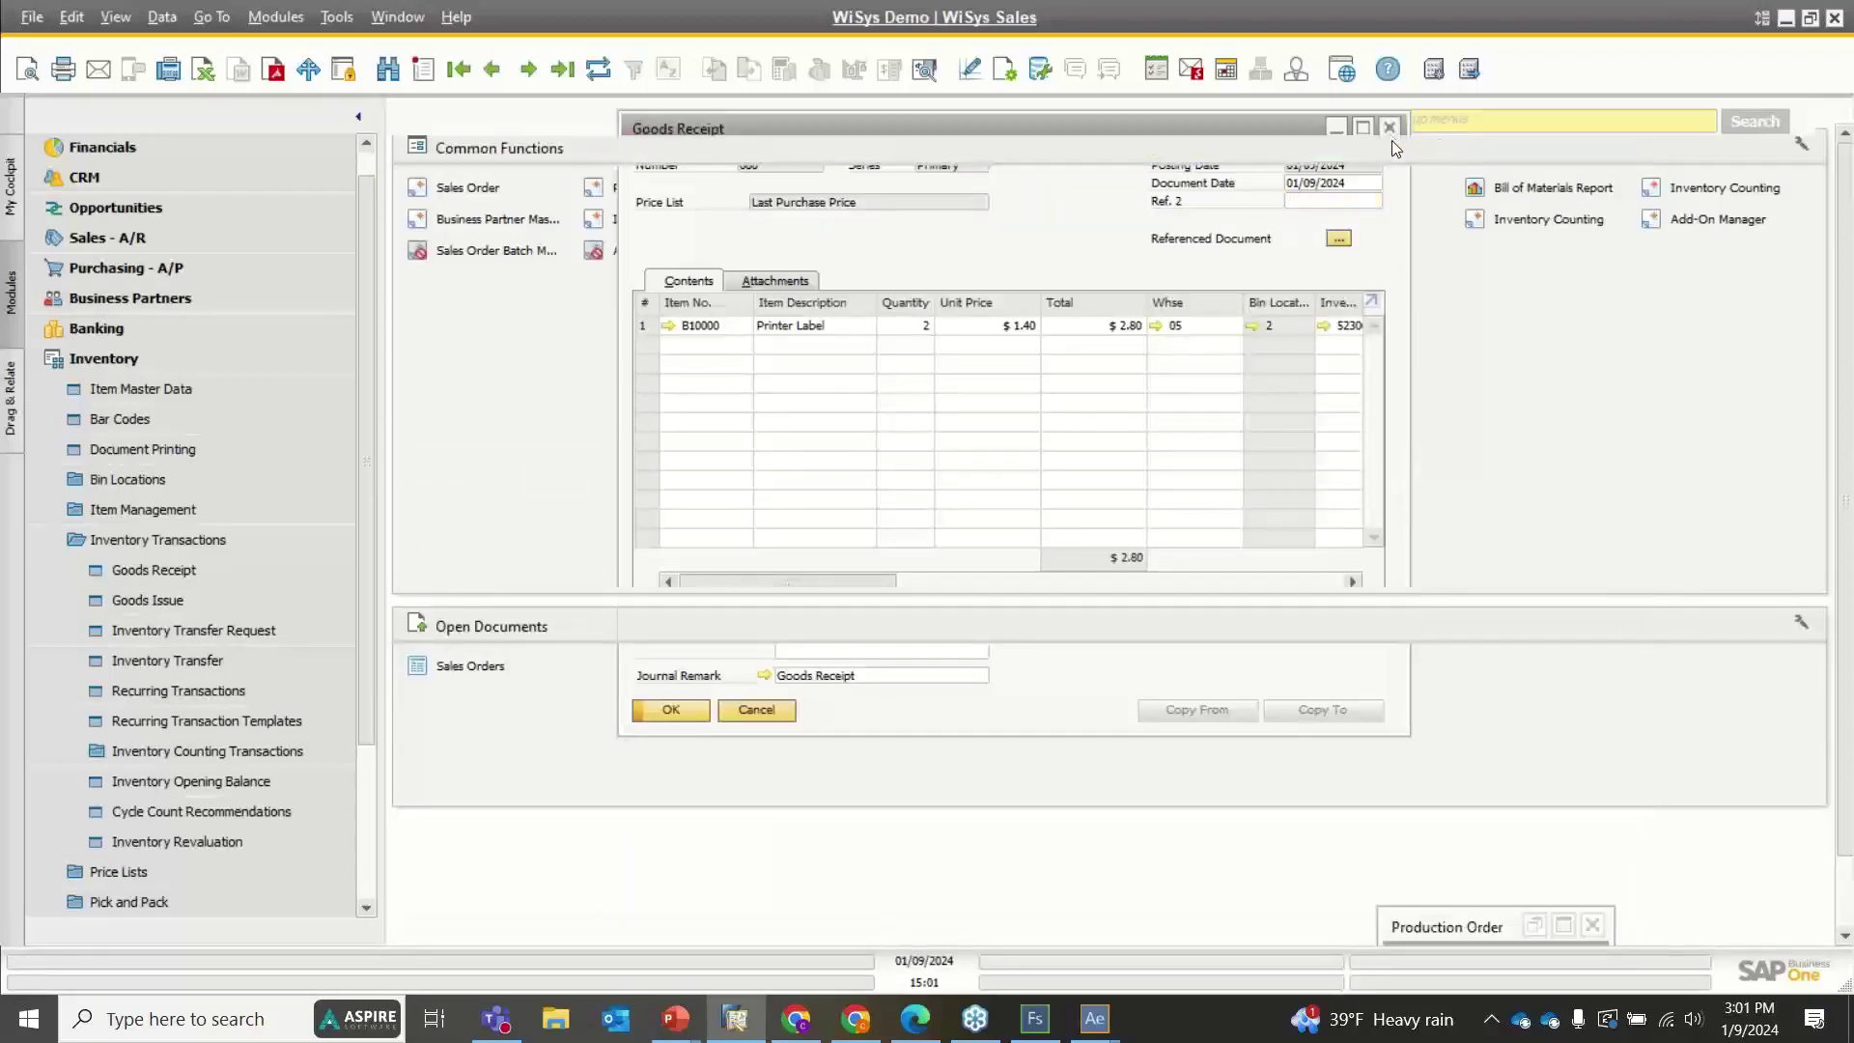
left_click(1561, 932)
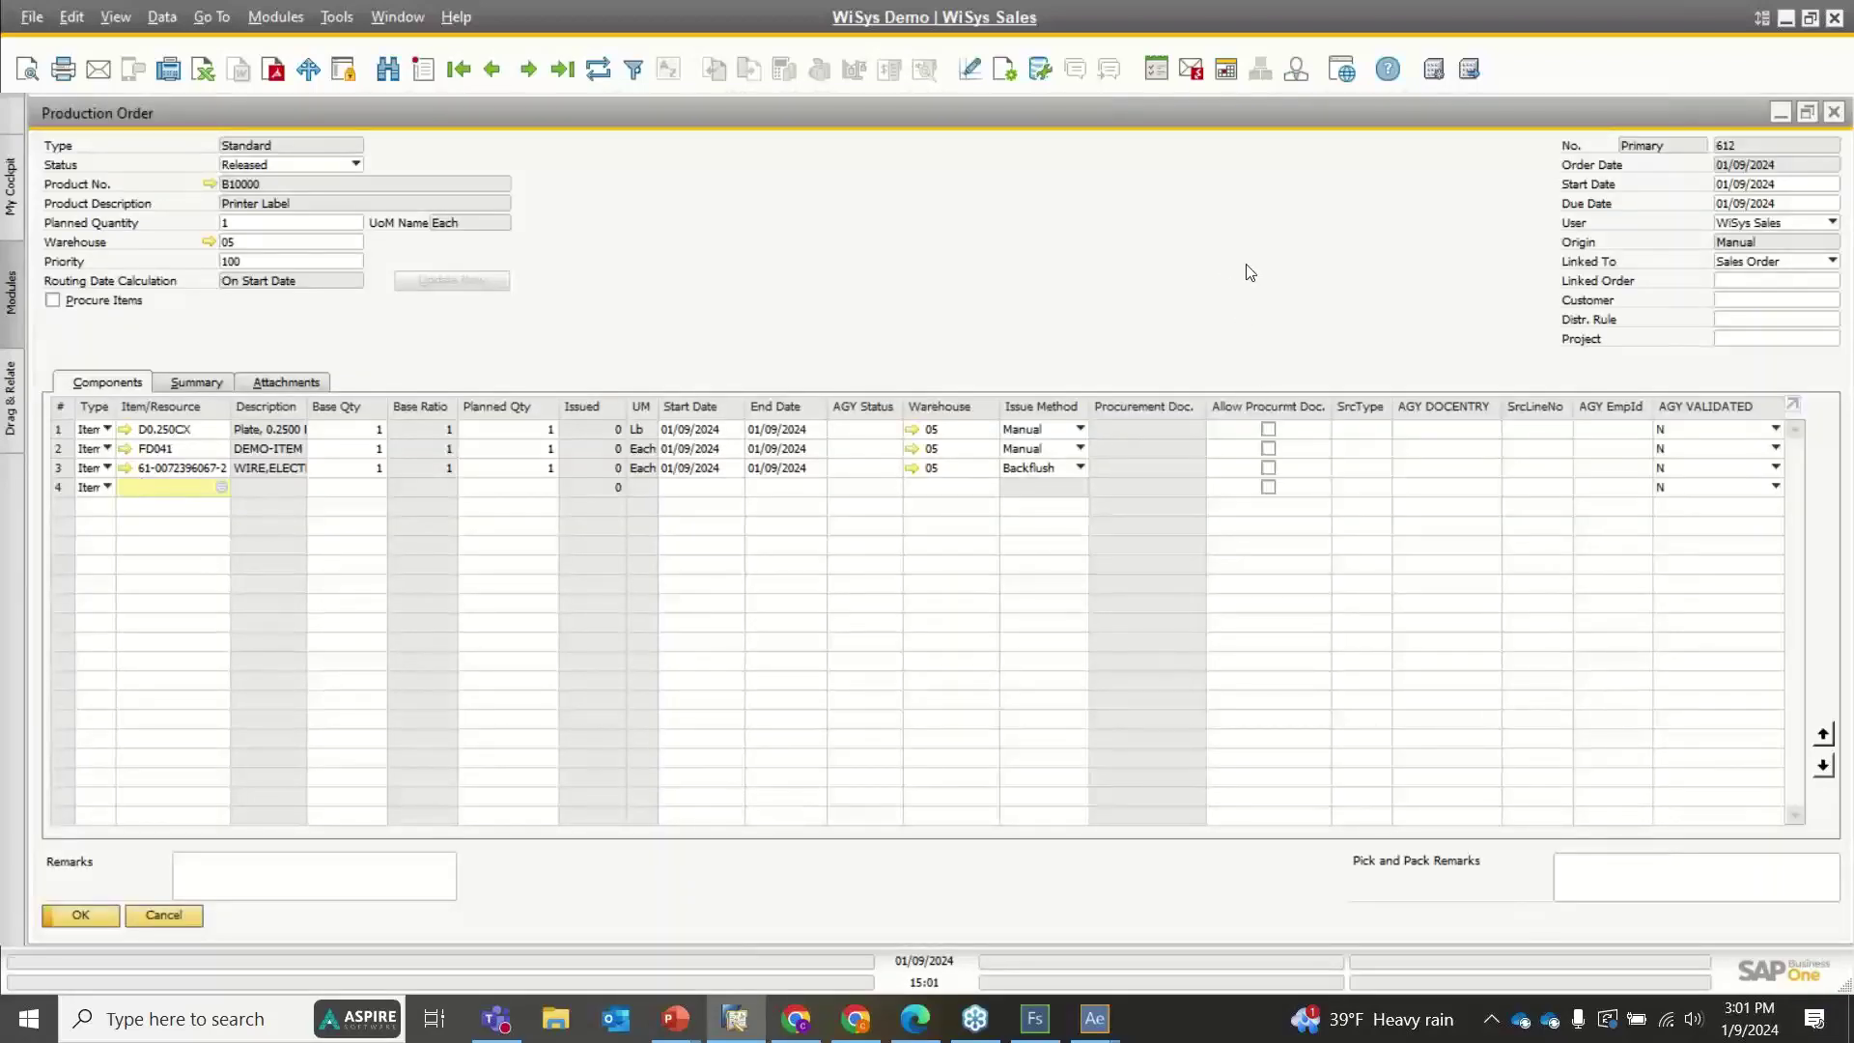
Switch to Visual Form Studio, open the Agility Production FS project and load its Production Receipt form
left_click(1034, 1019)
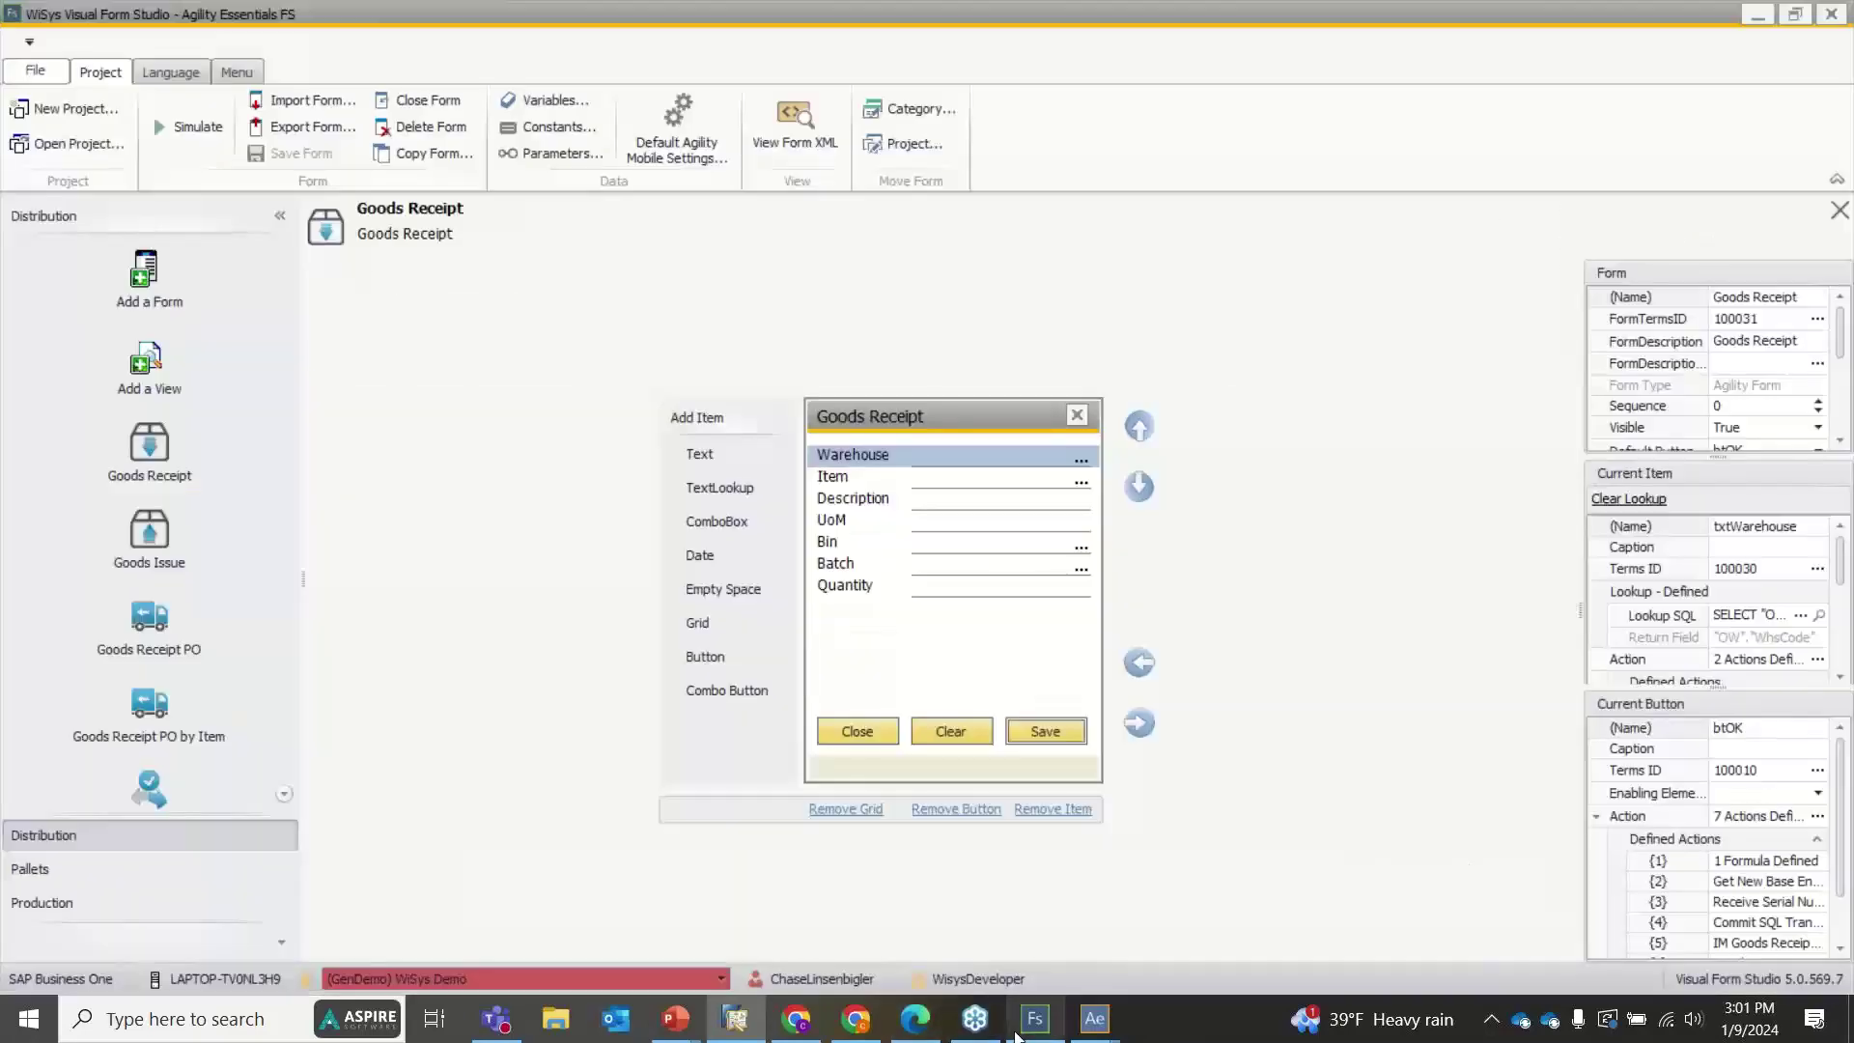
left_click(59, 143)
double_click(646, 489)
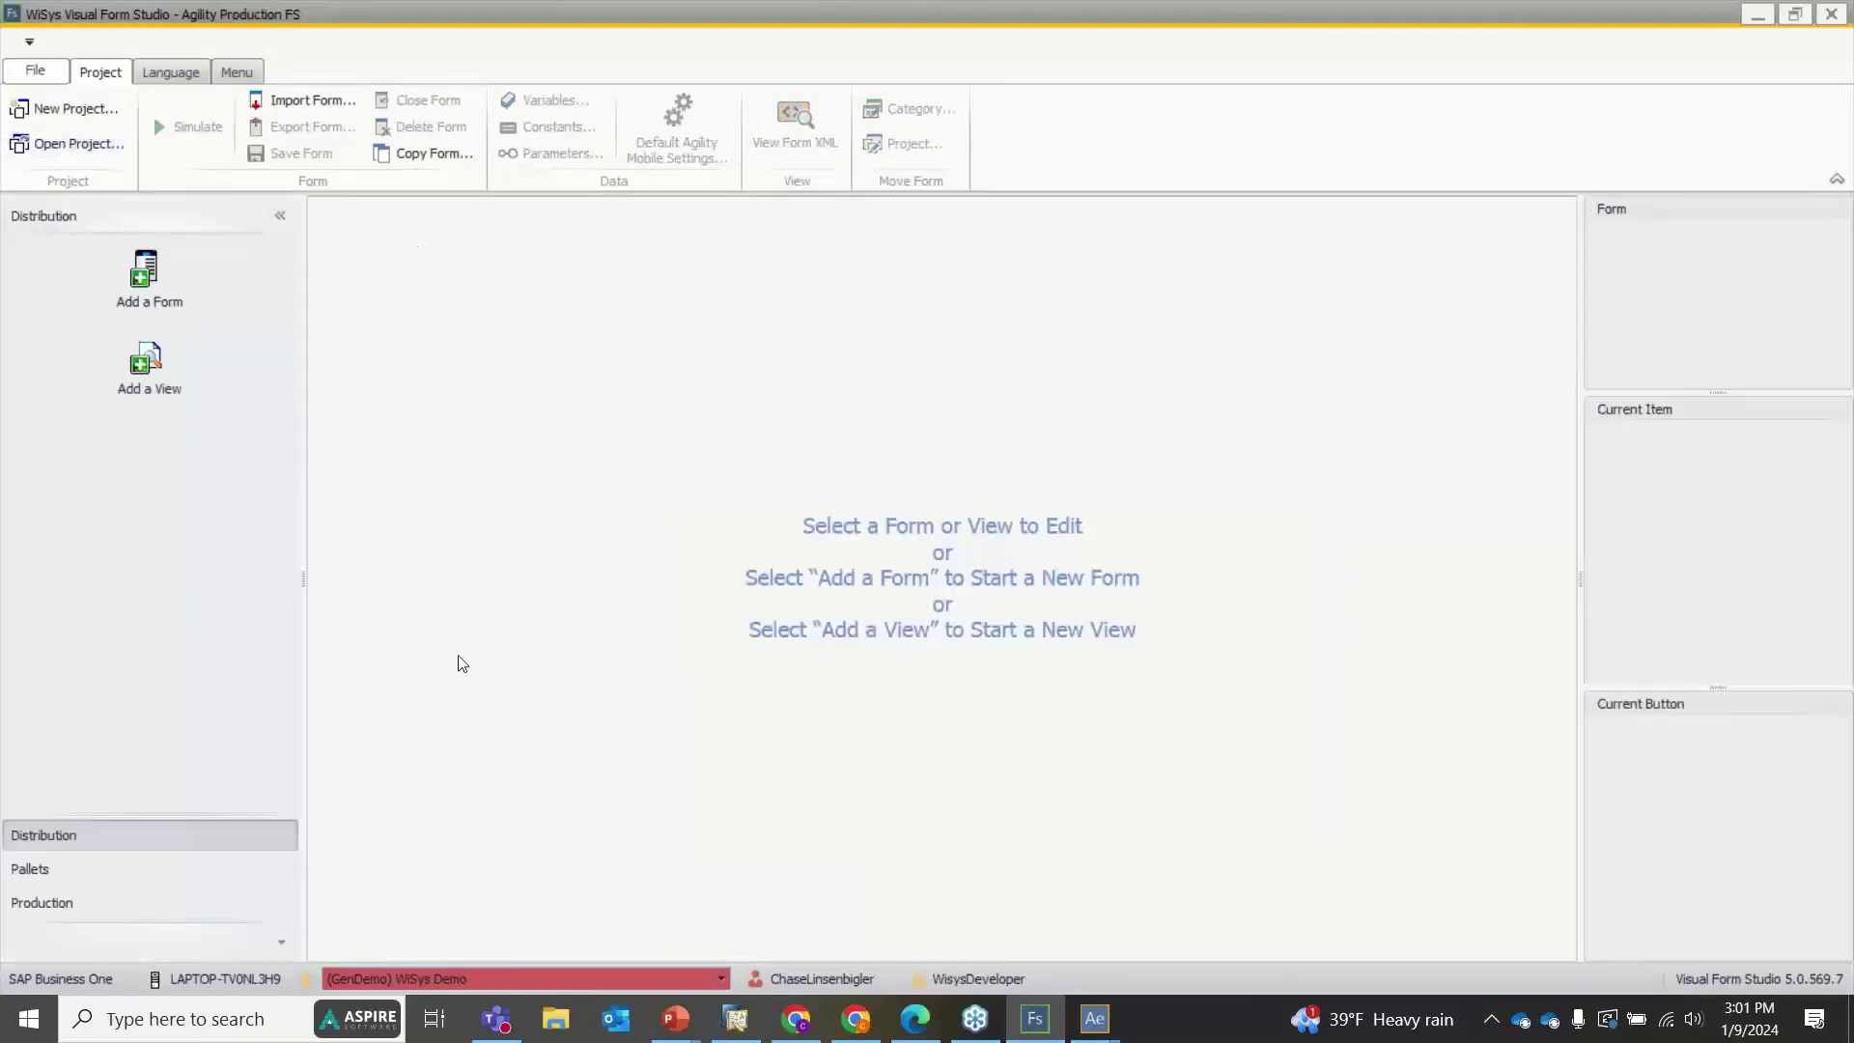
left_click(90, 901)
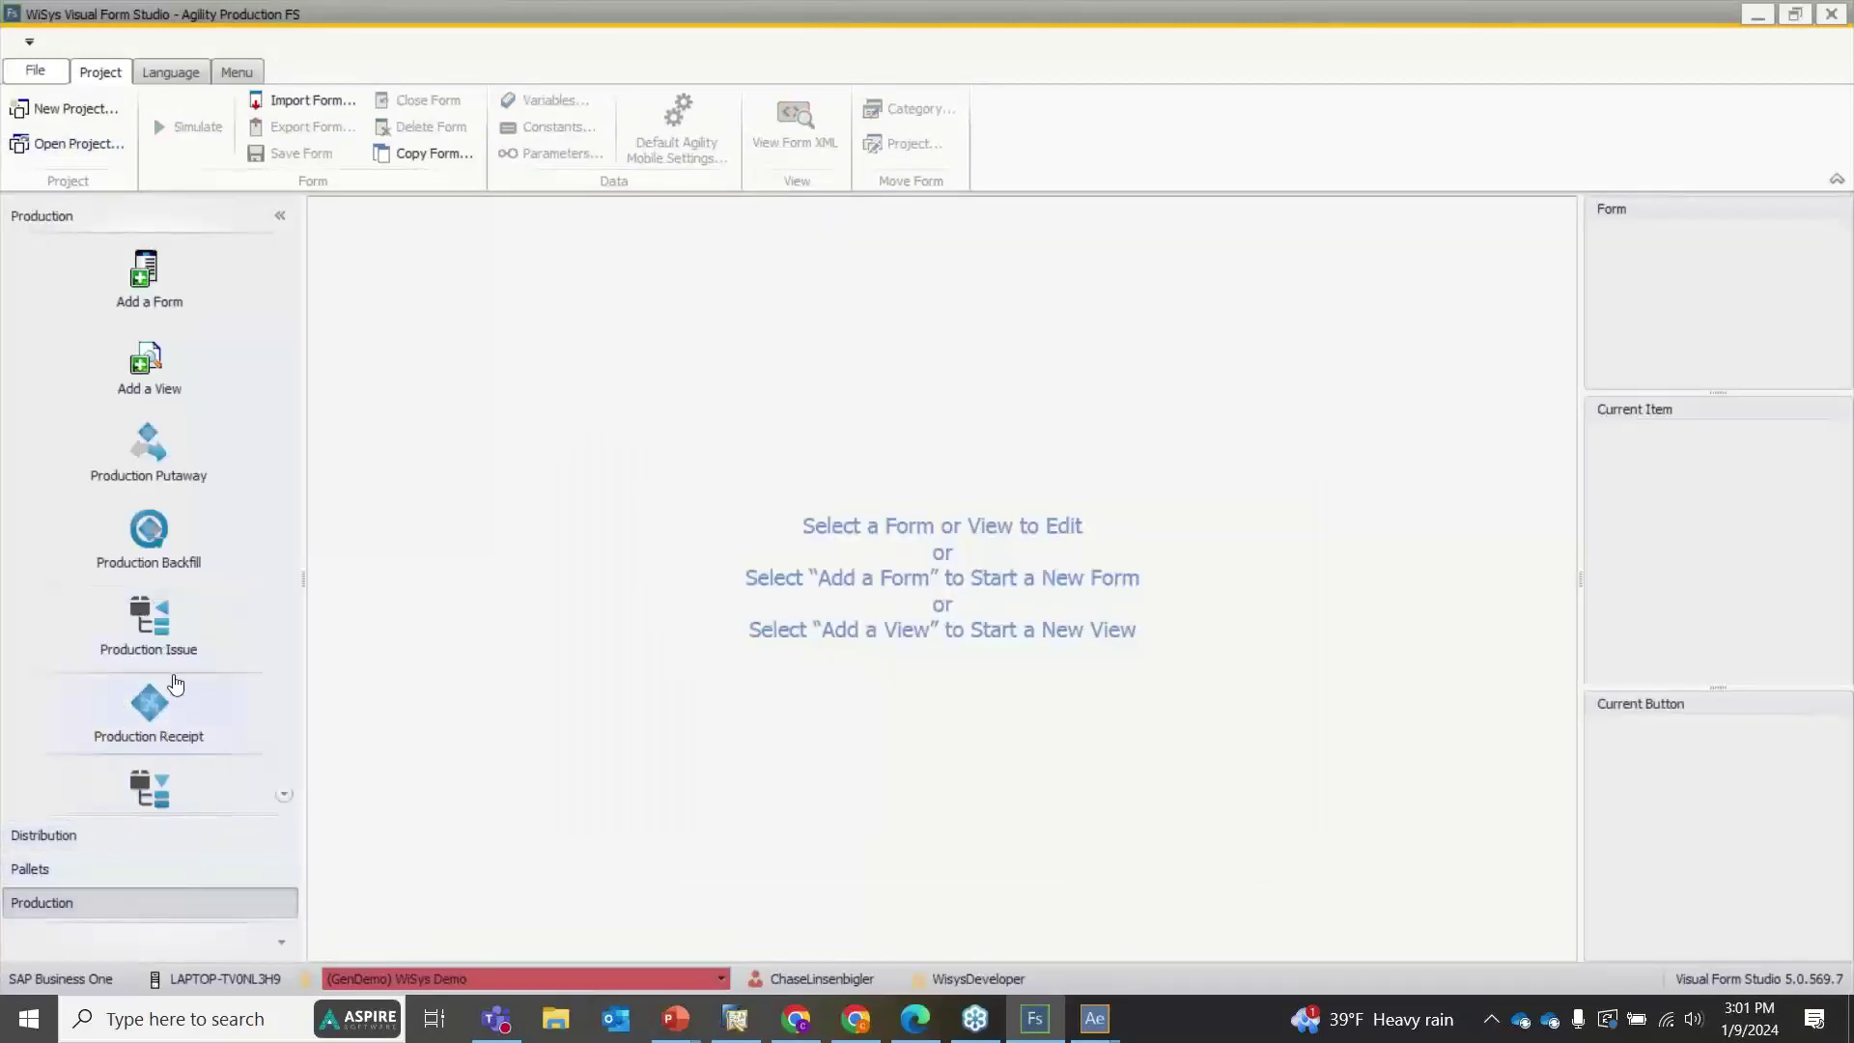
left_click(168, 722)
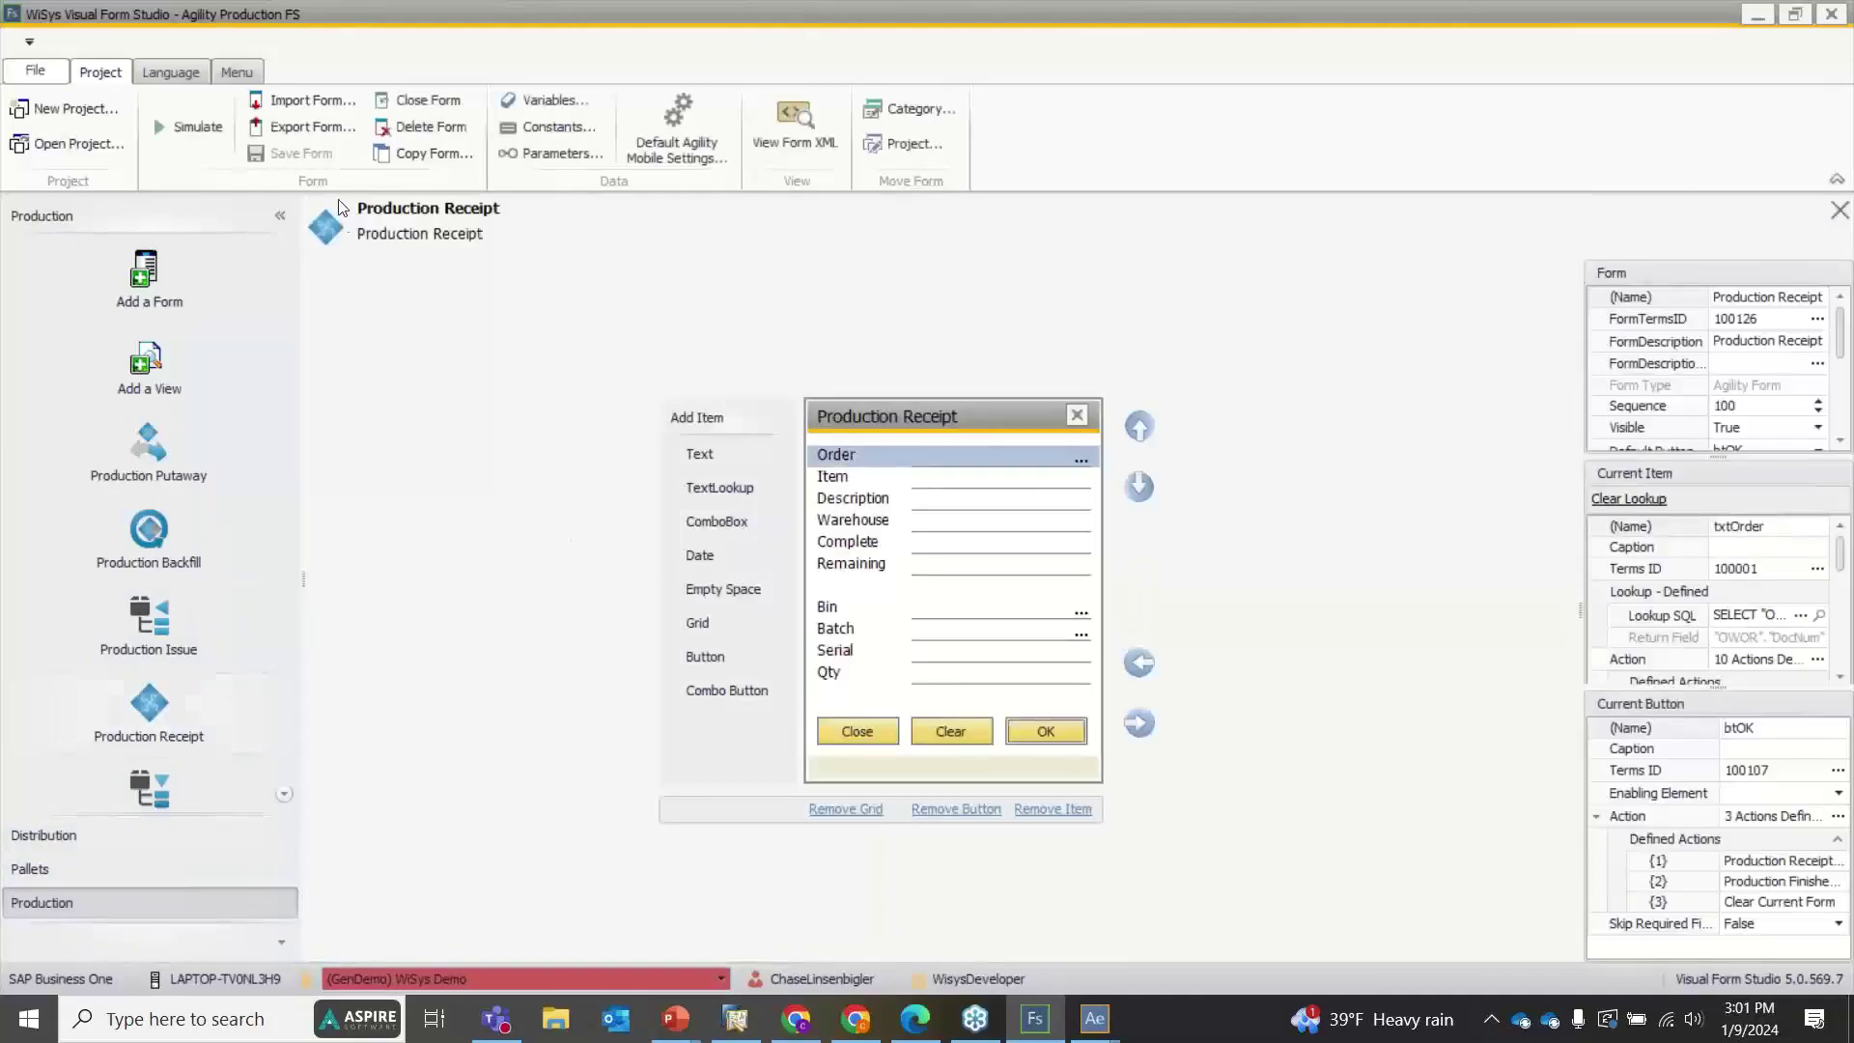
Simulate the Production Receipt form and enter the production order number for item B10000
left_click(198, 127)
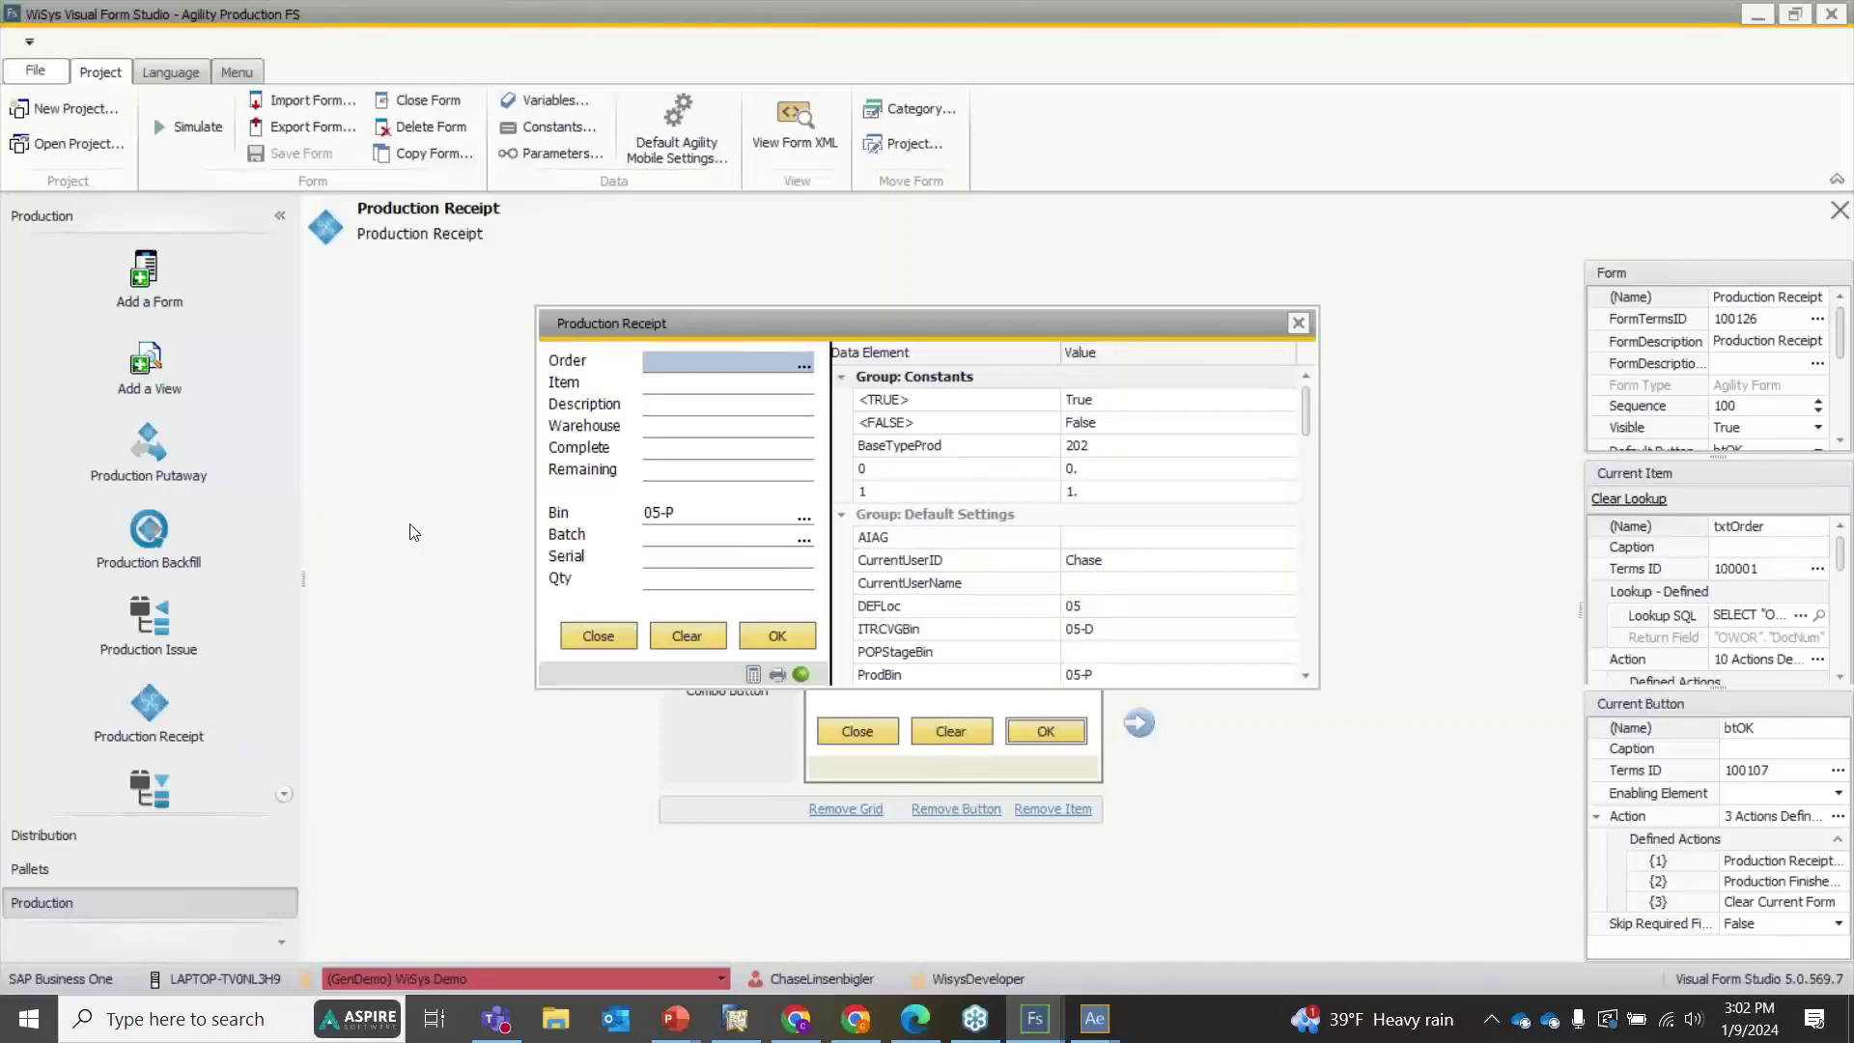
type("612")
key("Return")
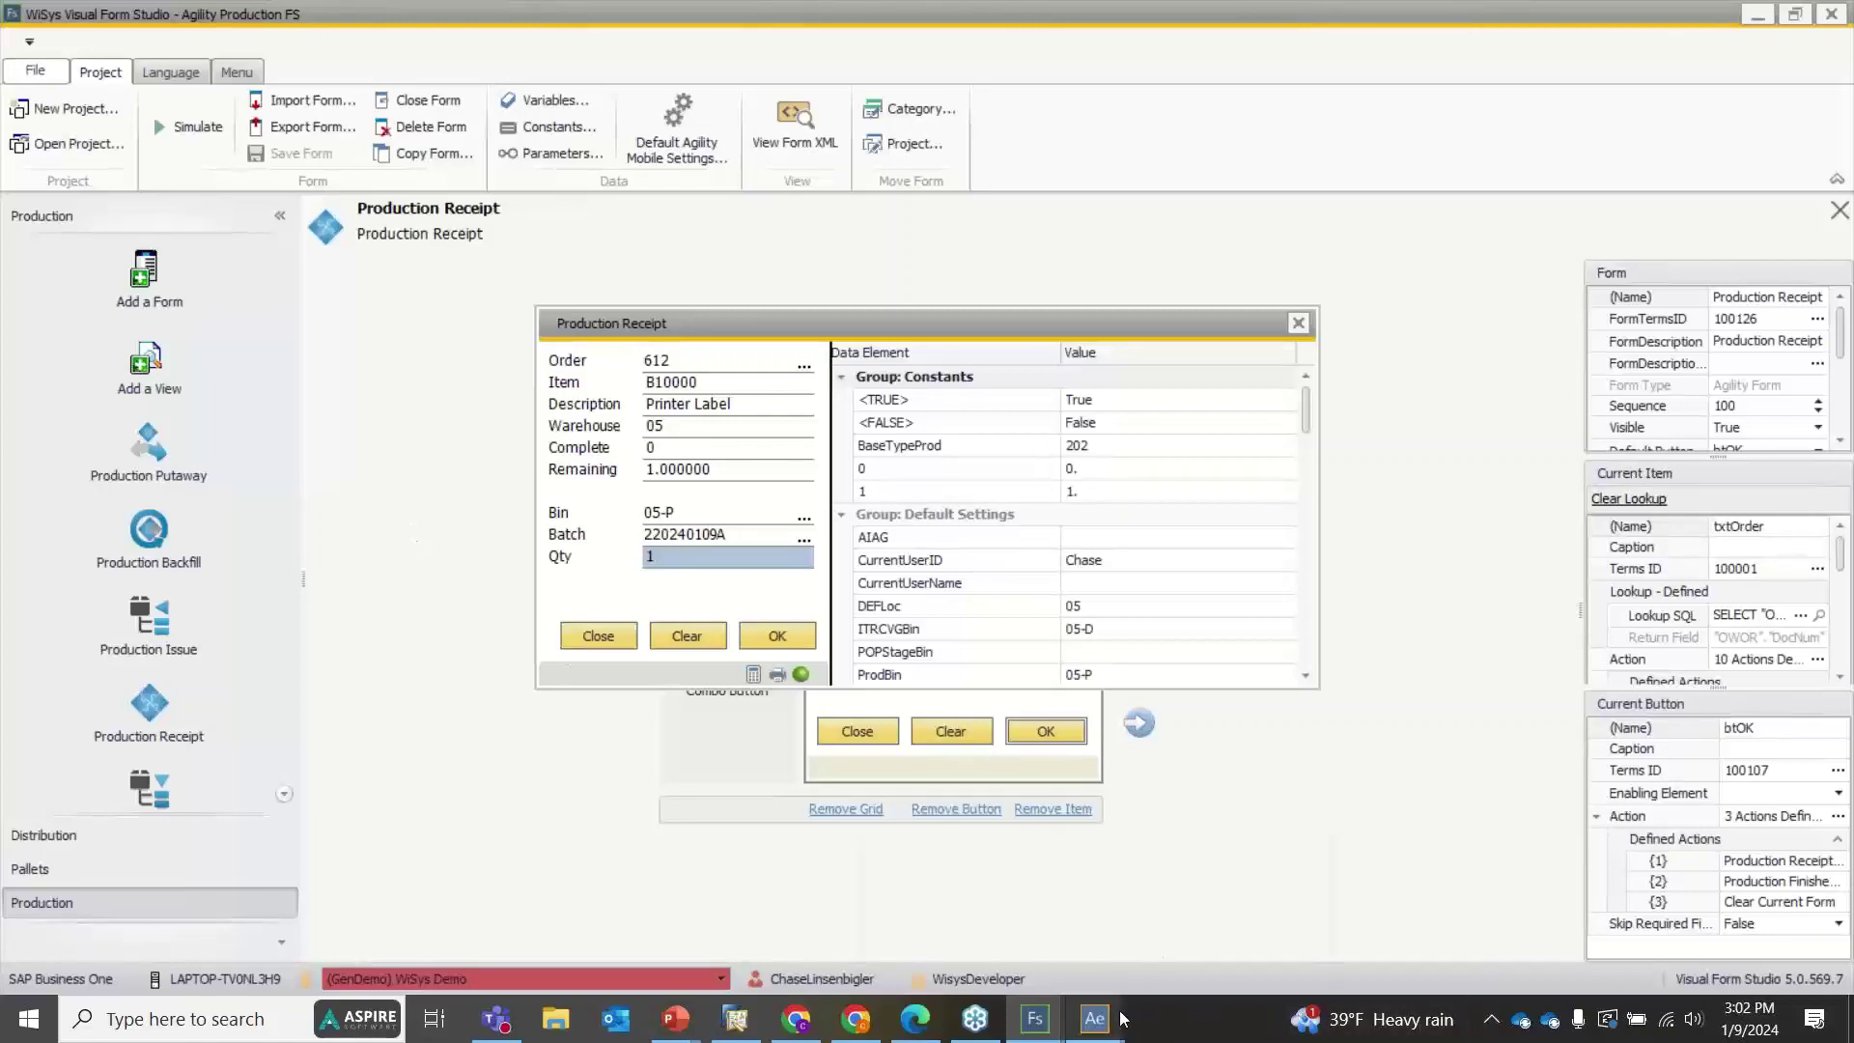
Check the POP batch definition in the Agility Explorer serial/batch options
mouse_move(1125, 1018)
mouse_move(1183, 938)
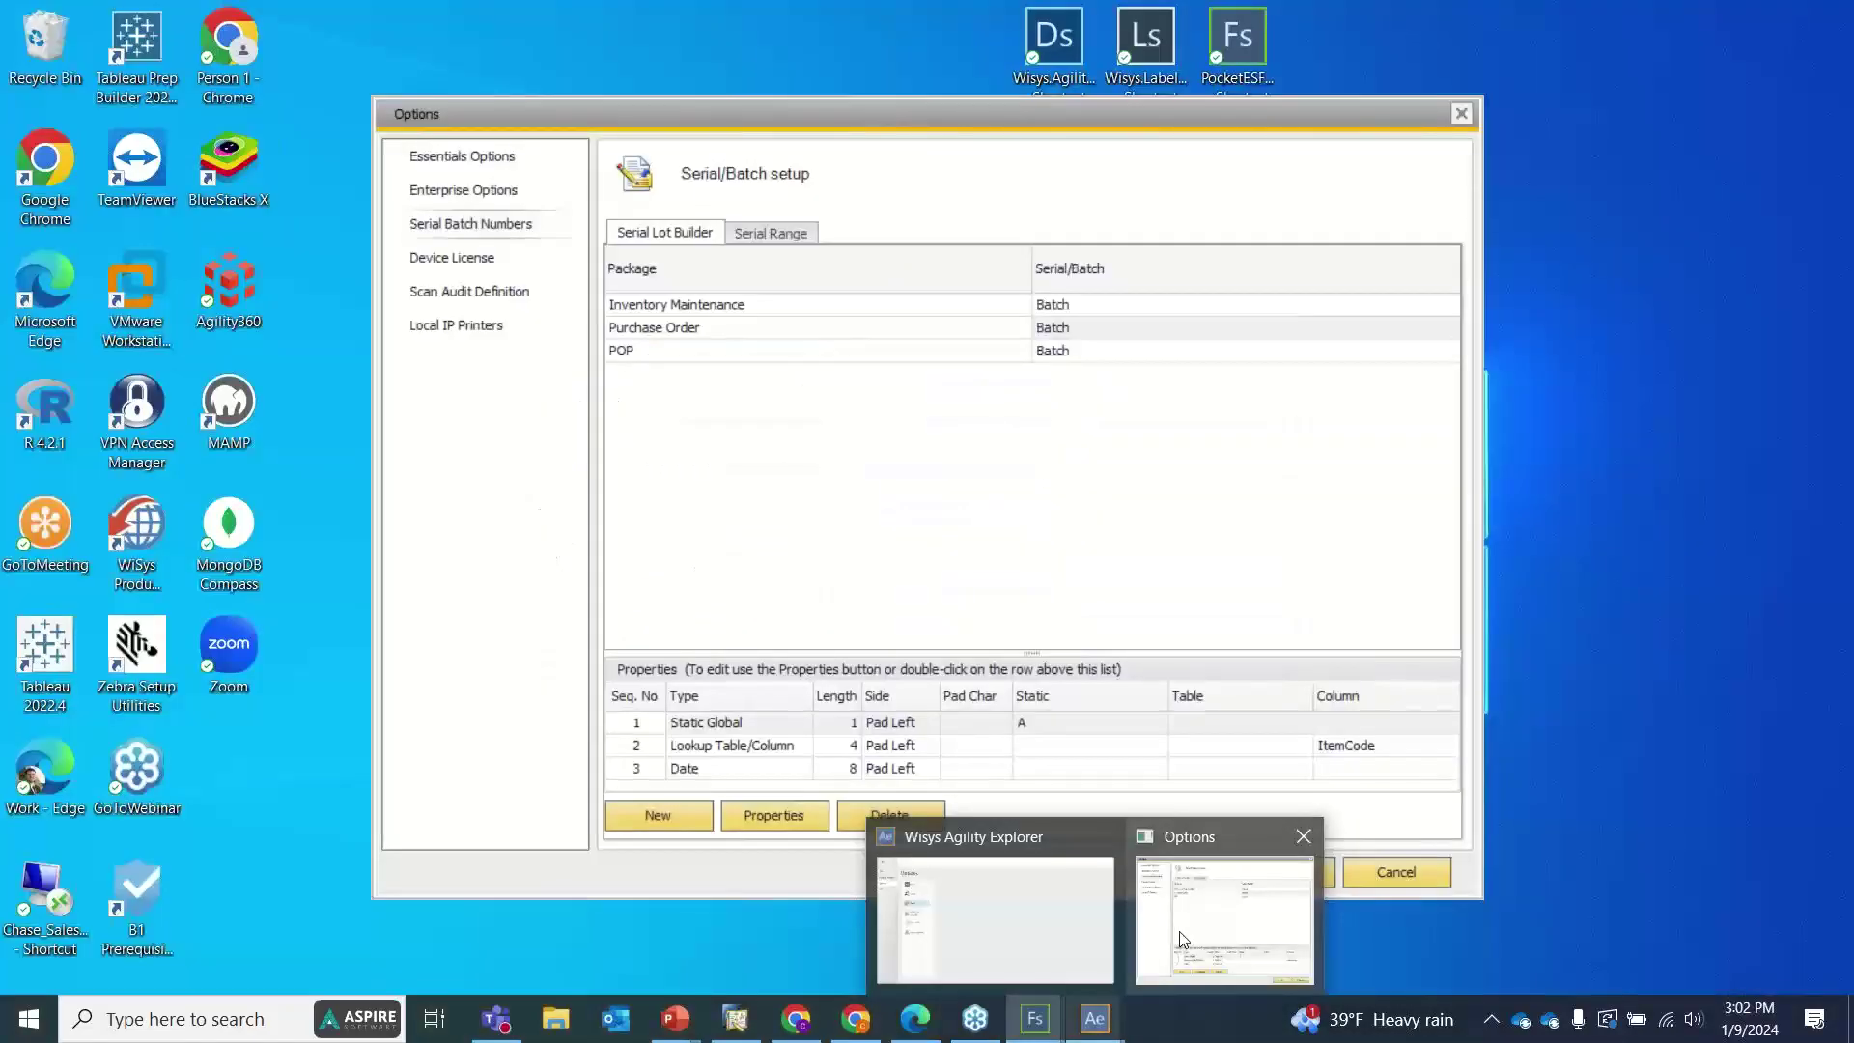
left_click(1183, 938)
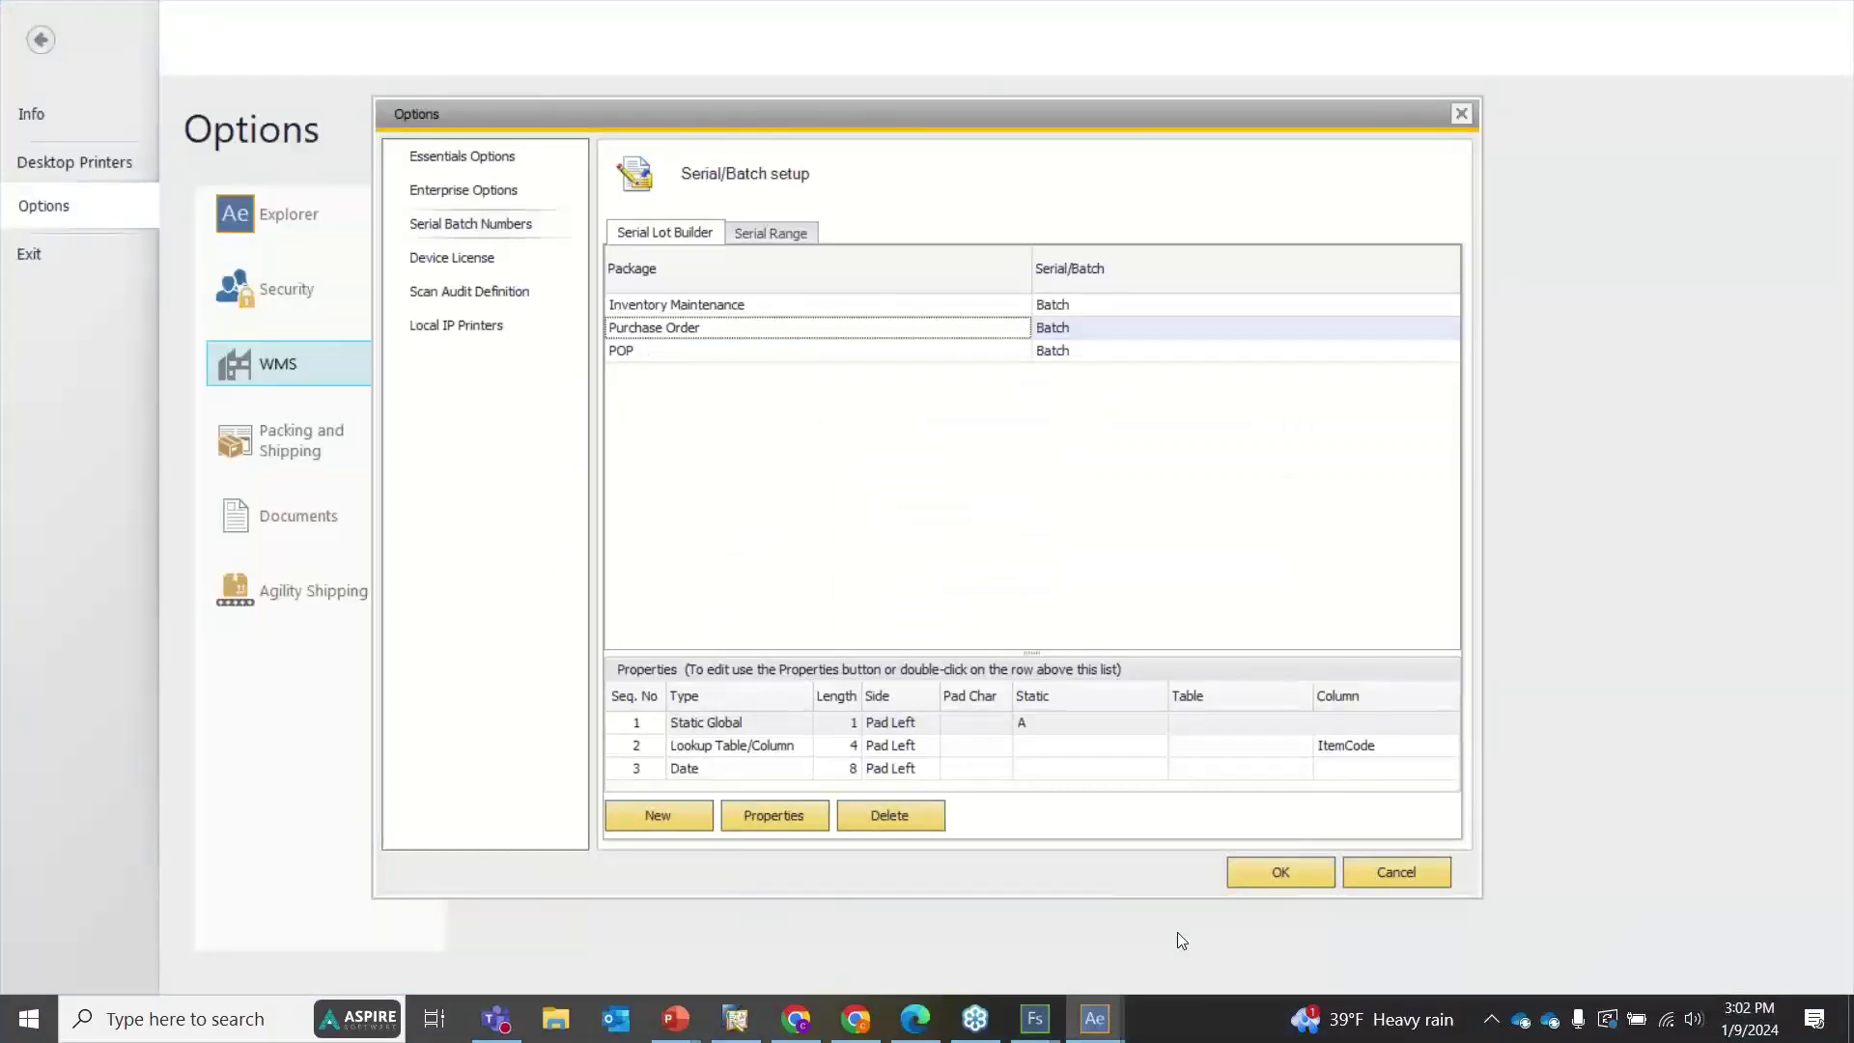
left_click(644, 351)
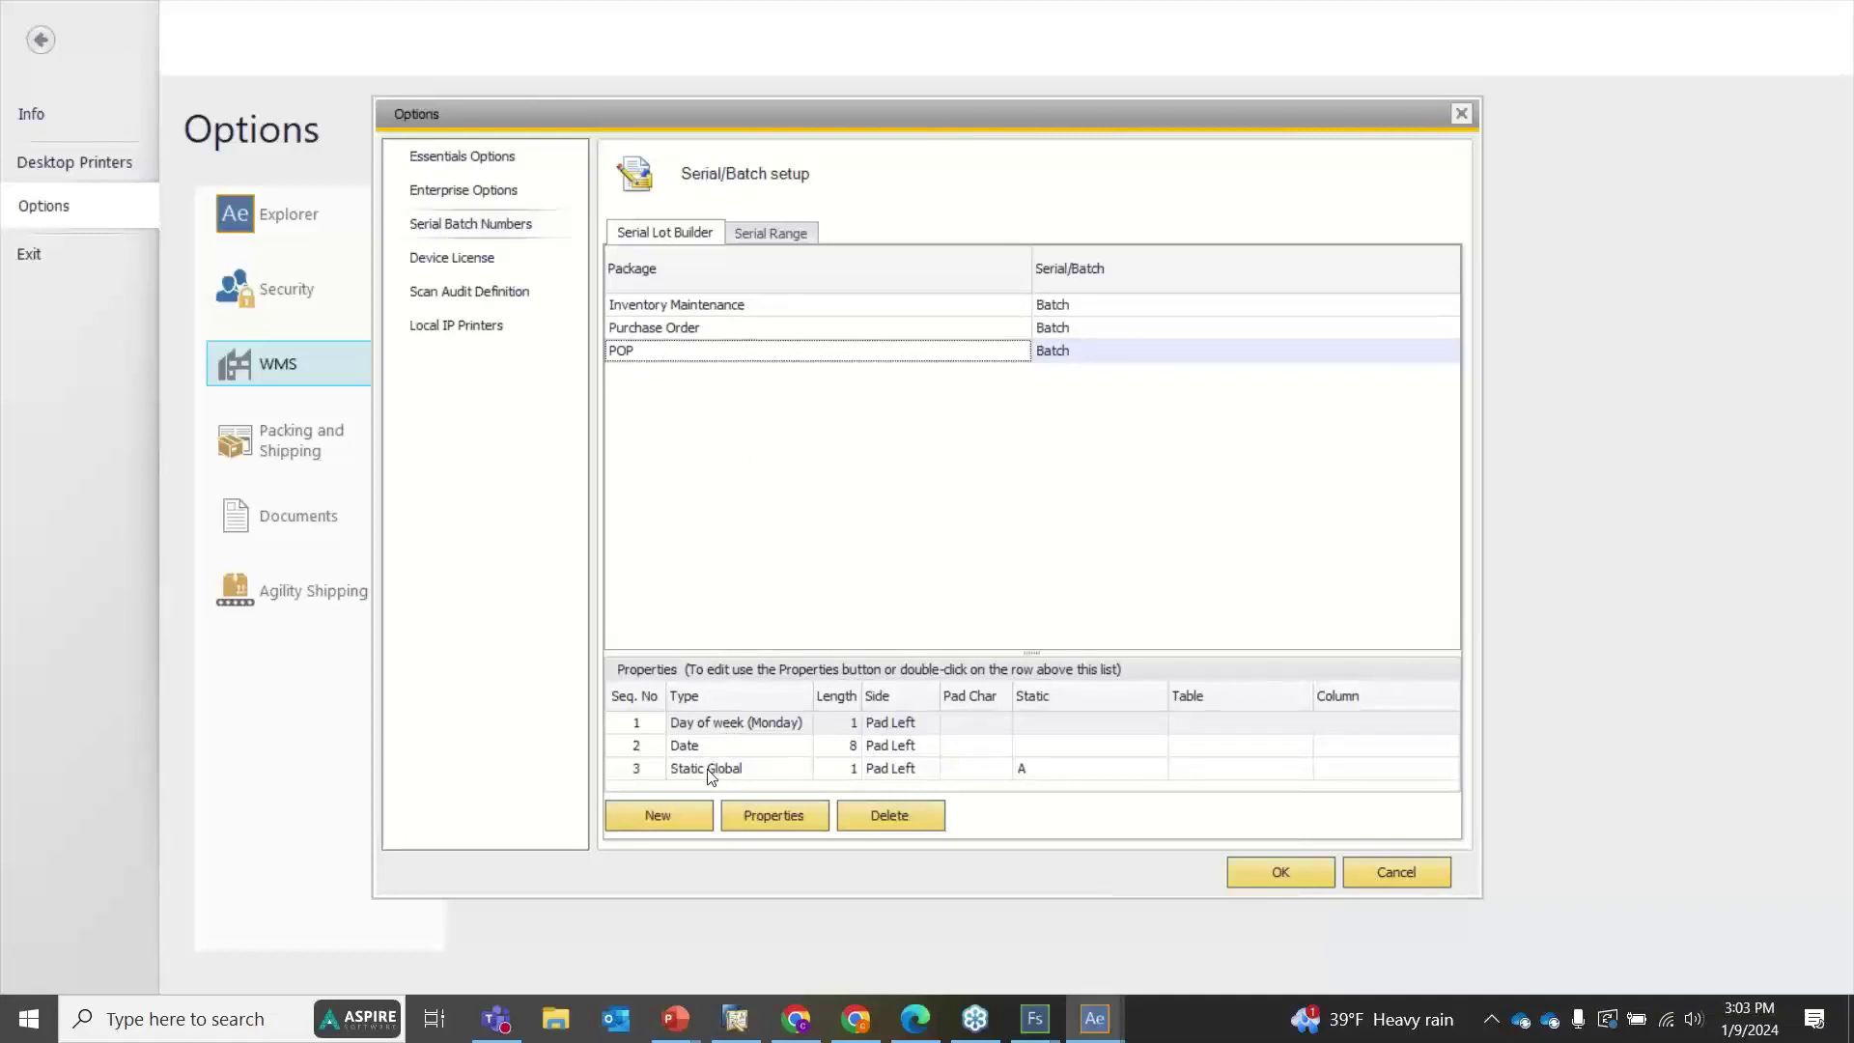
Post the simulated production receipt with quantity 1, preview its label using Print To Screen, and close the preview and form
left_click(1034, 1018)
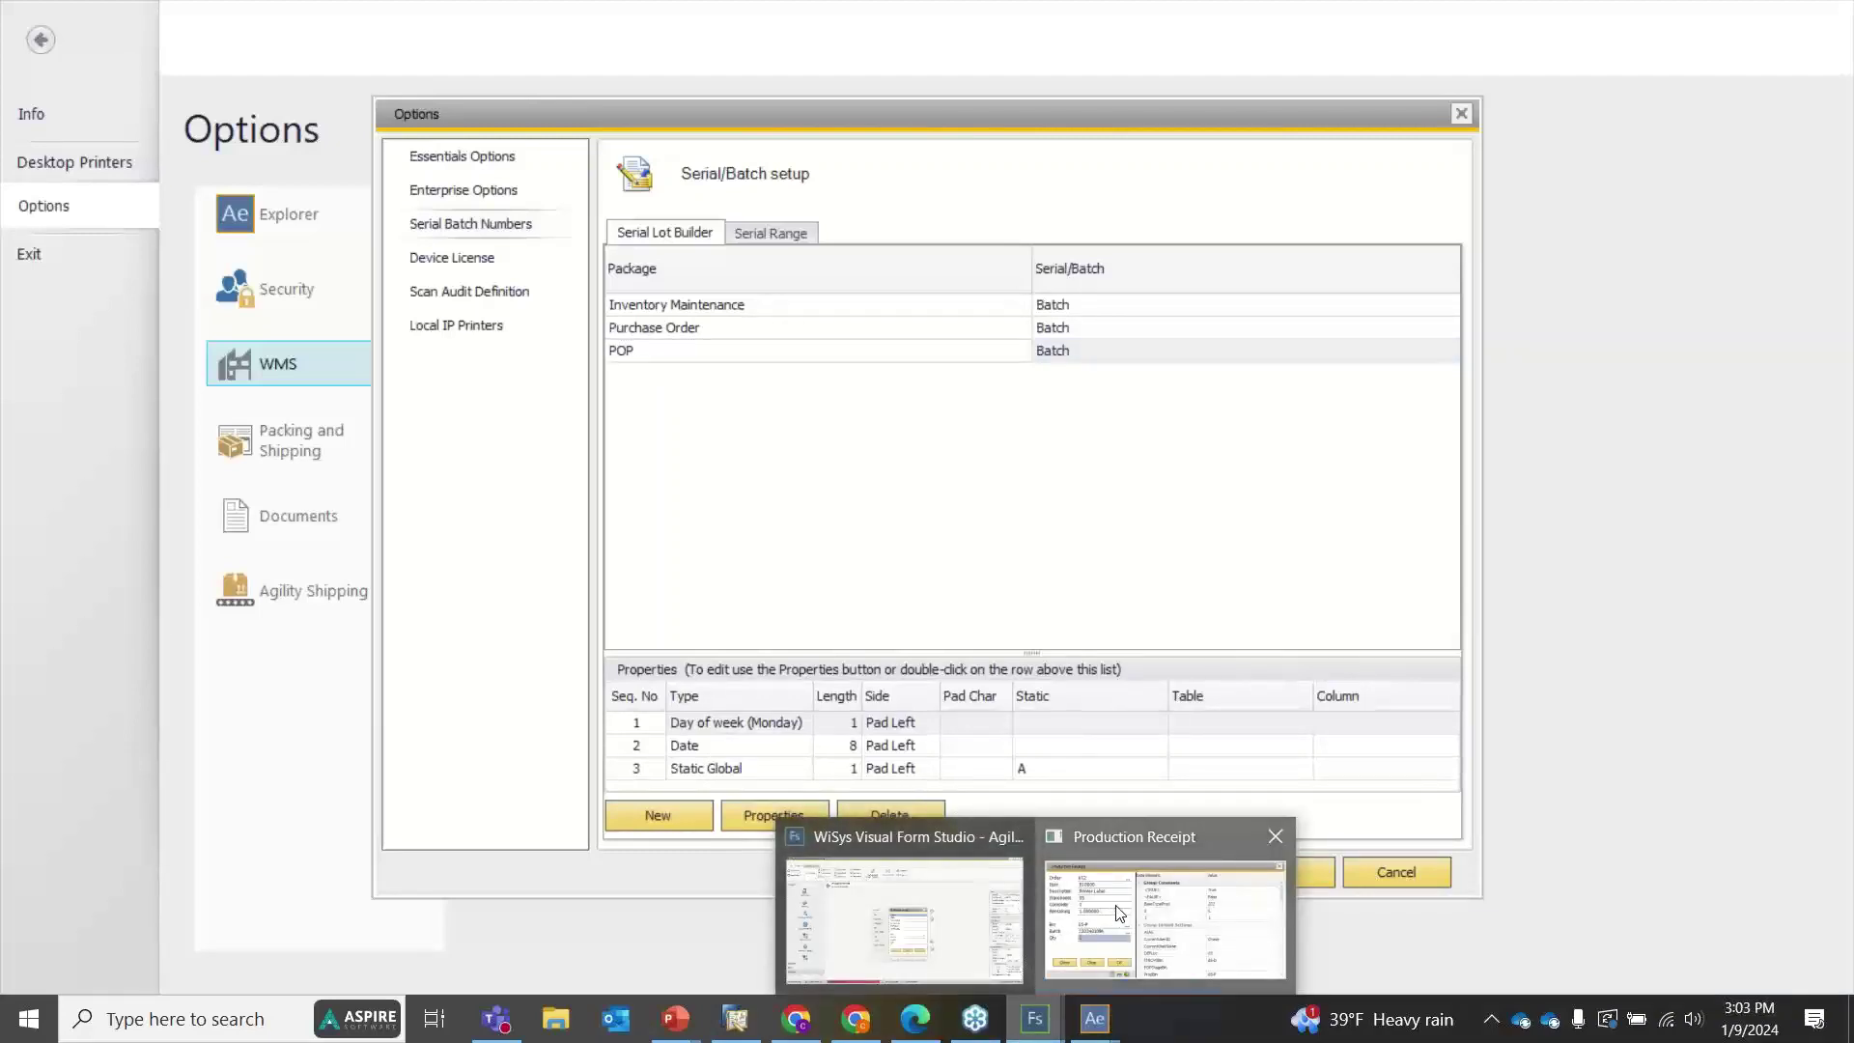
left_click(1118, 912)
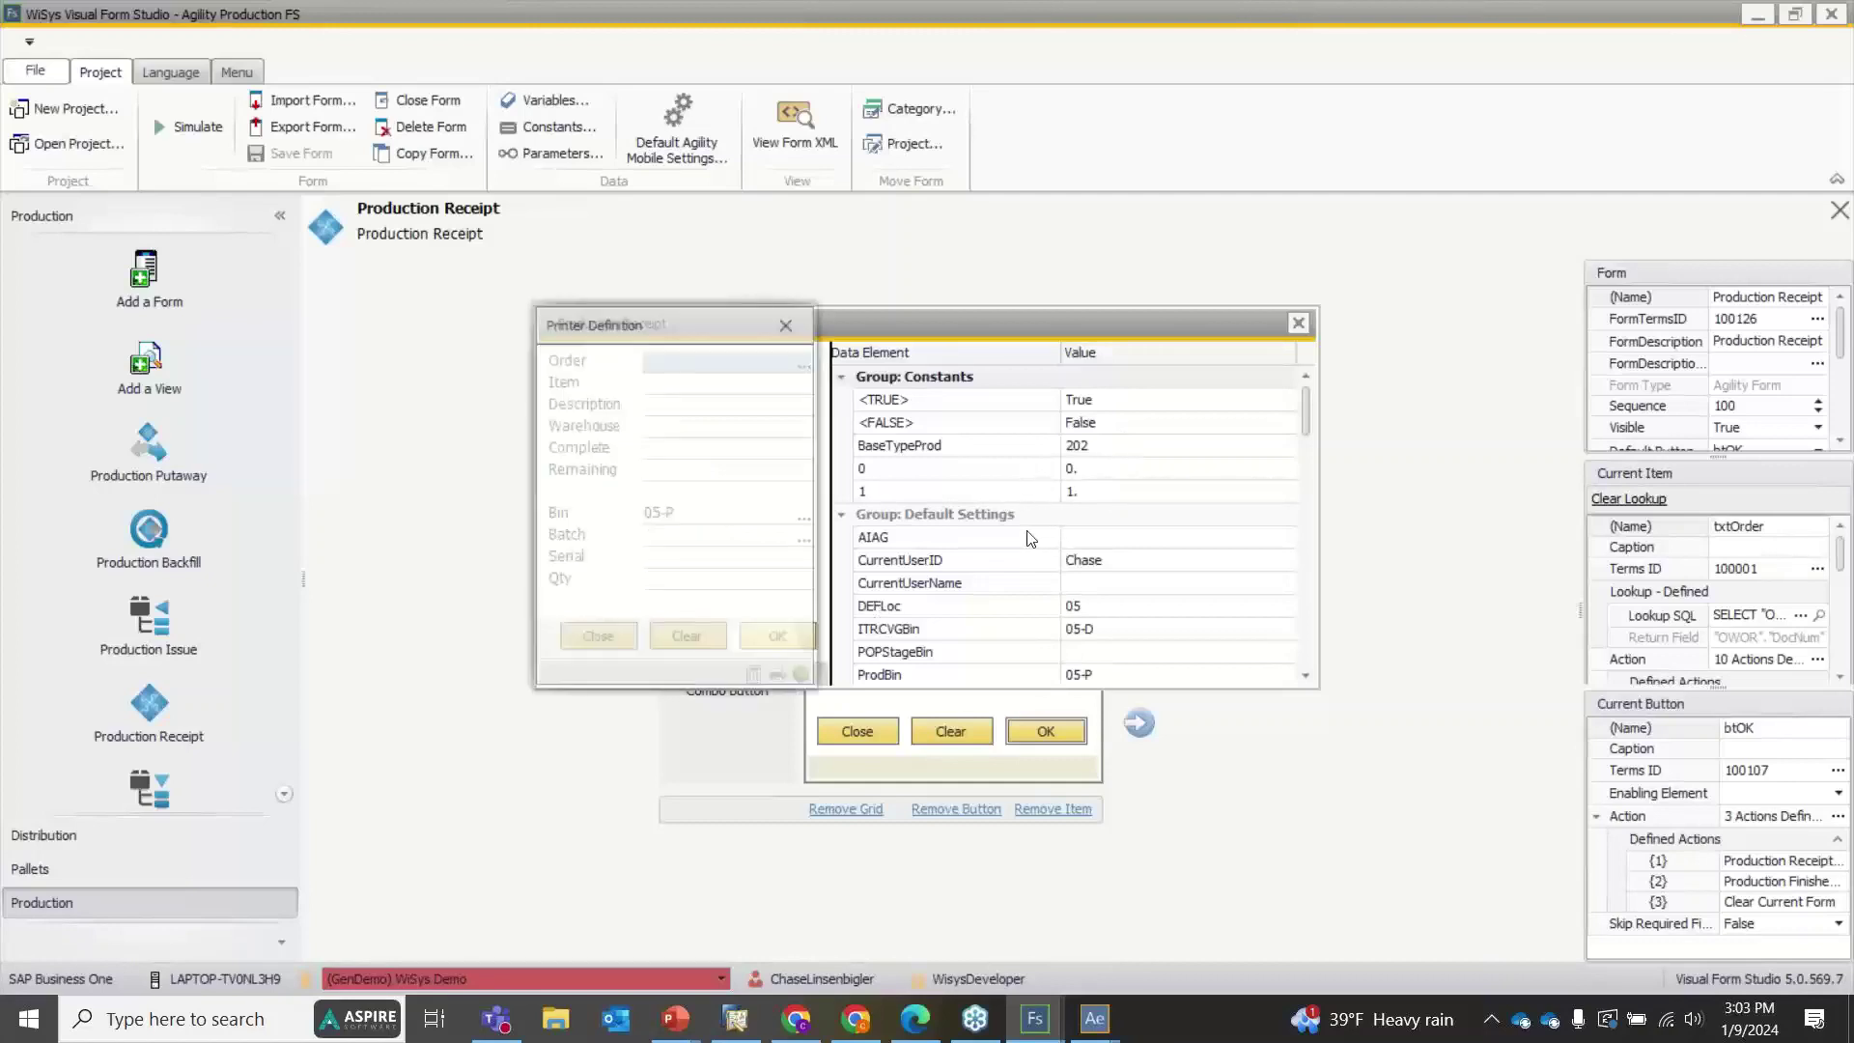
left_click(694, 600)
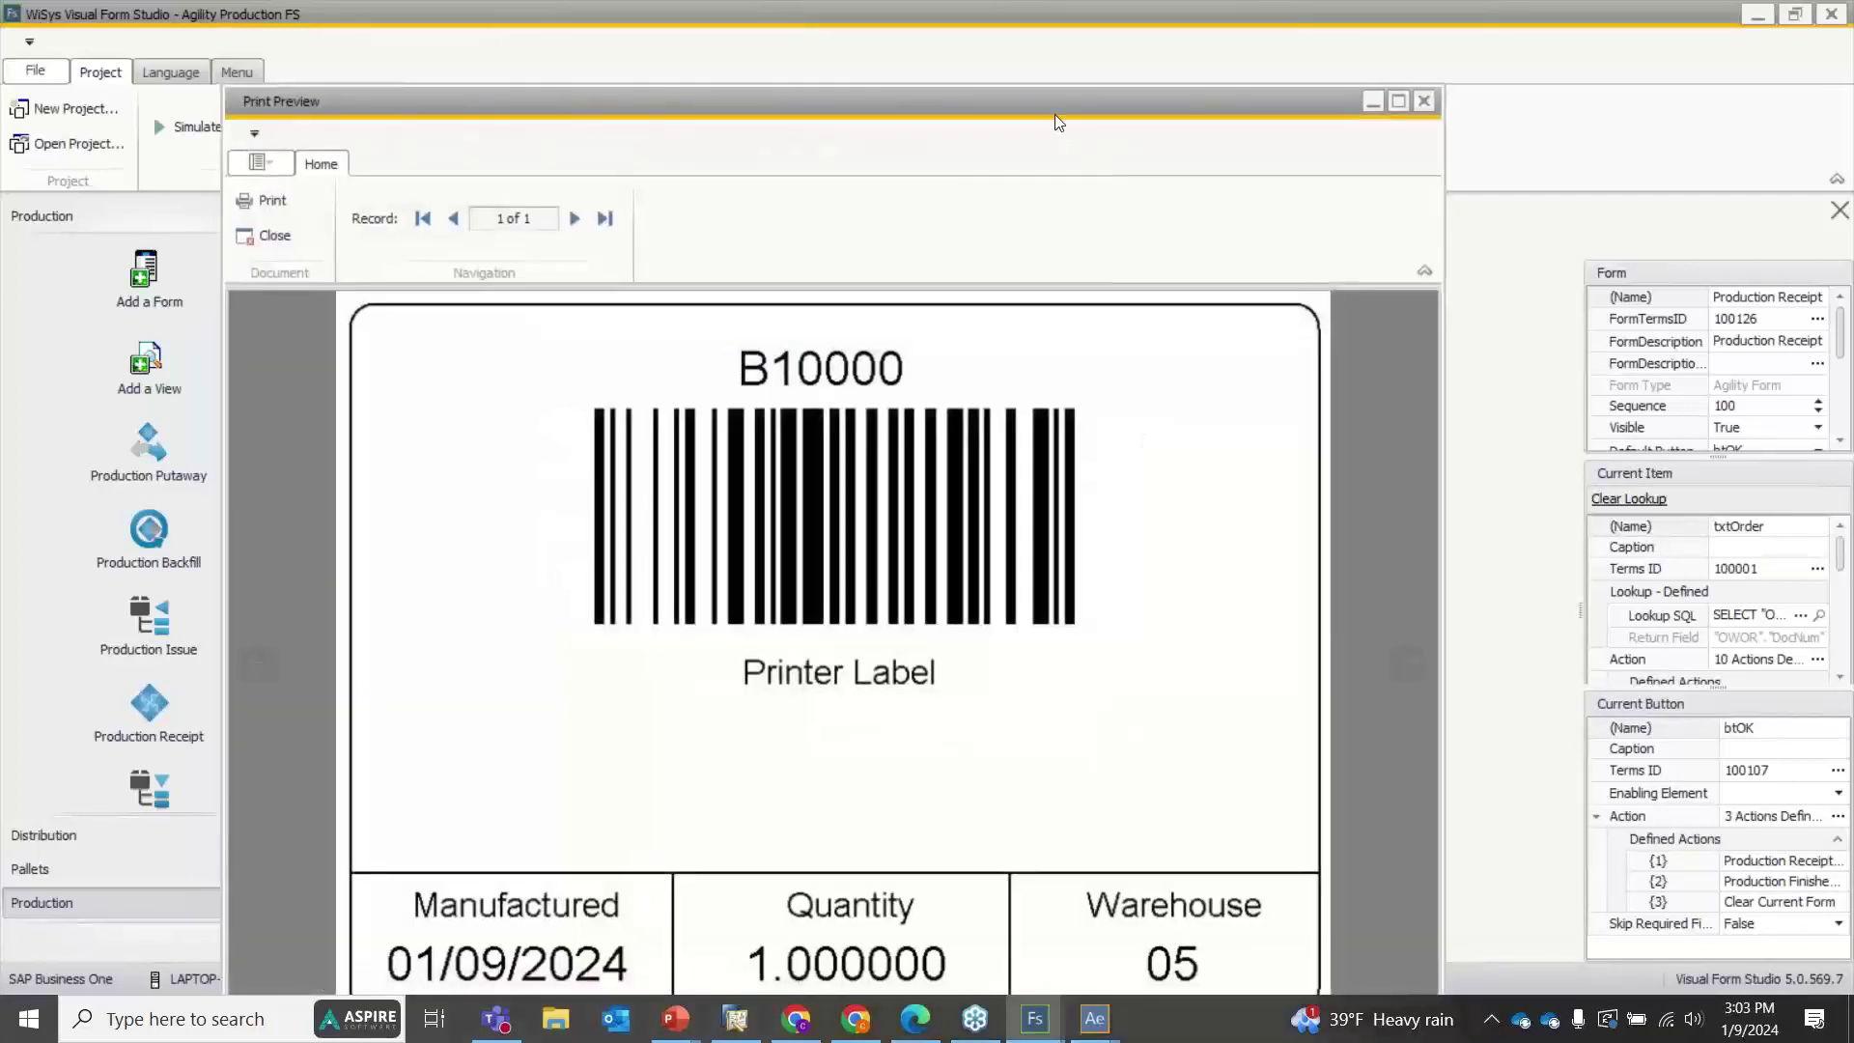
left_click_drag(1055, 112, 1064, 60)
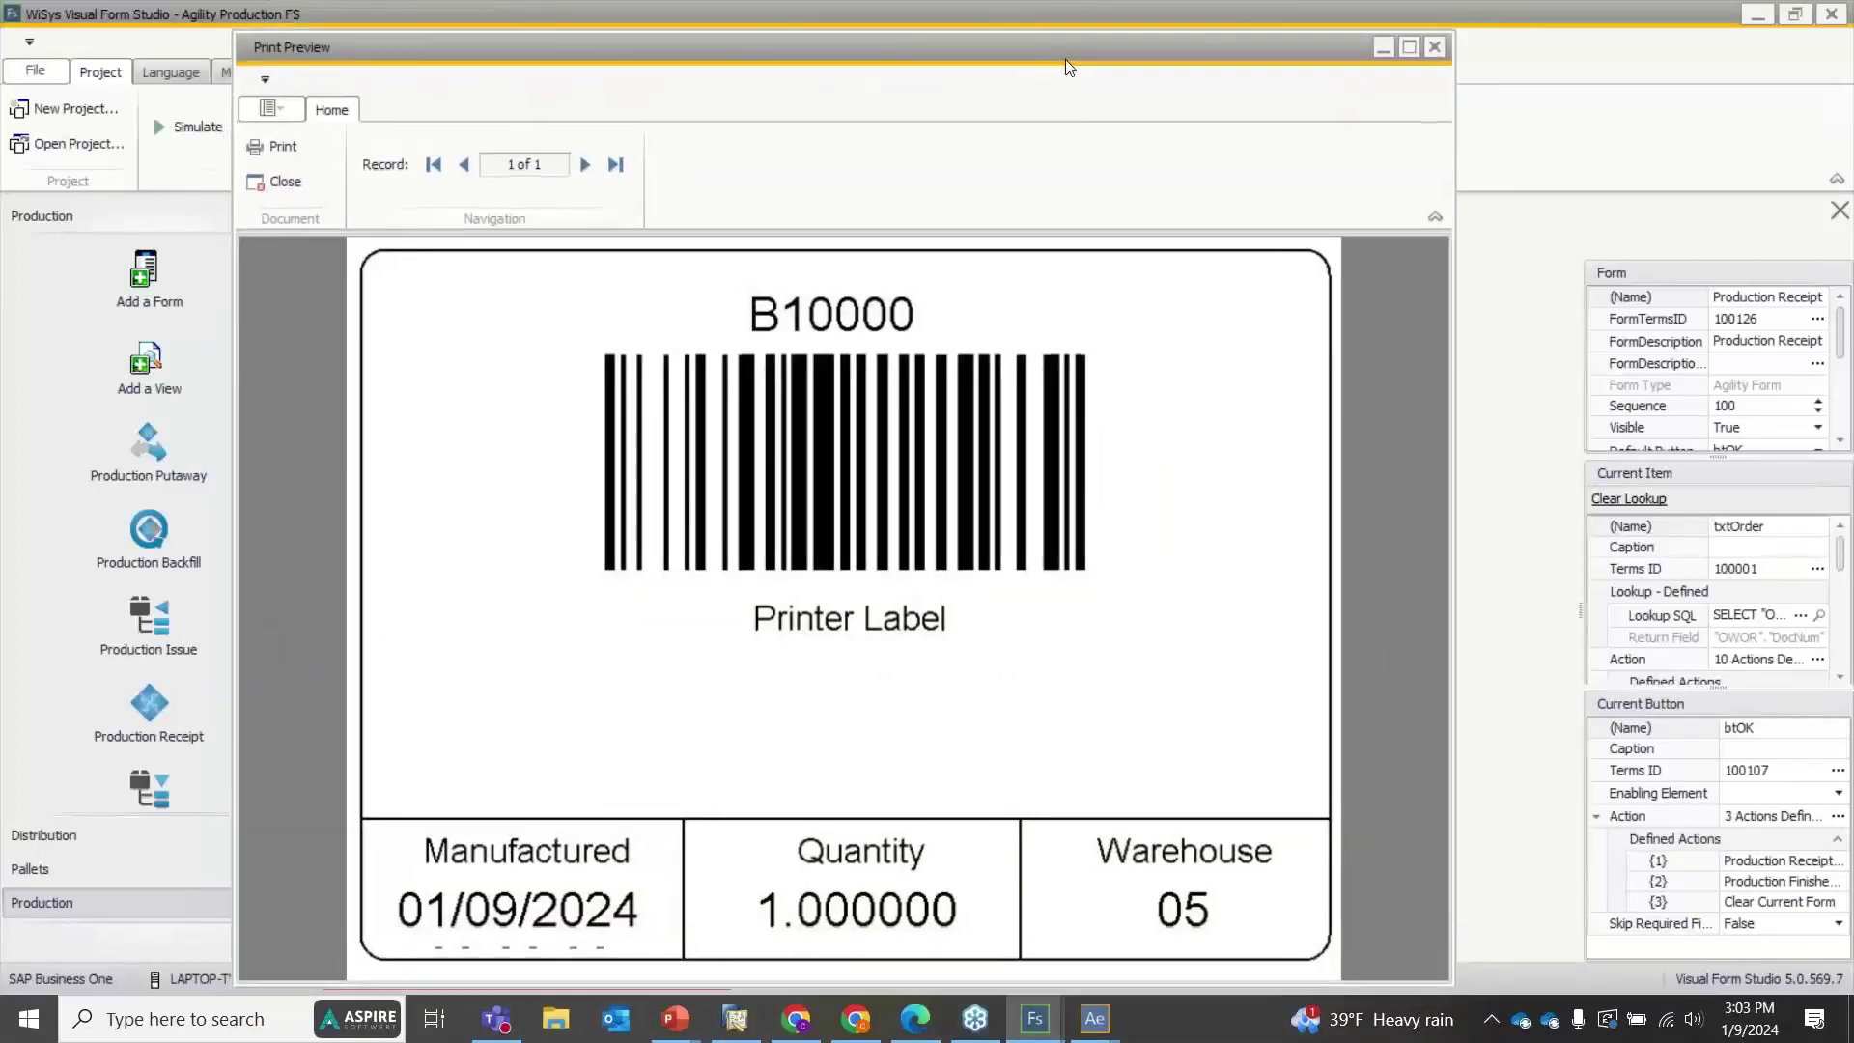
left_click(1436, 38)
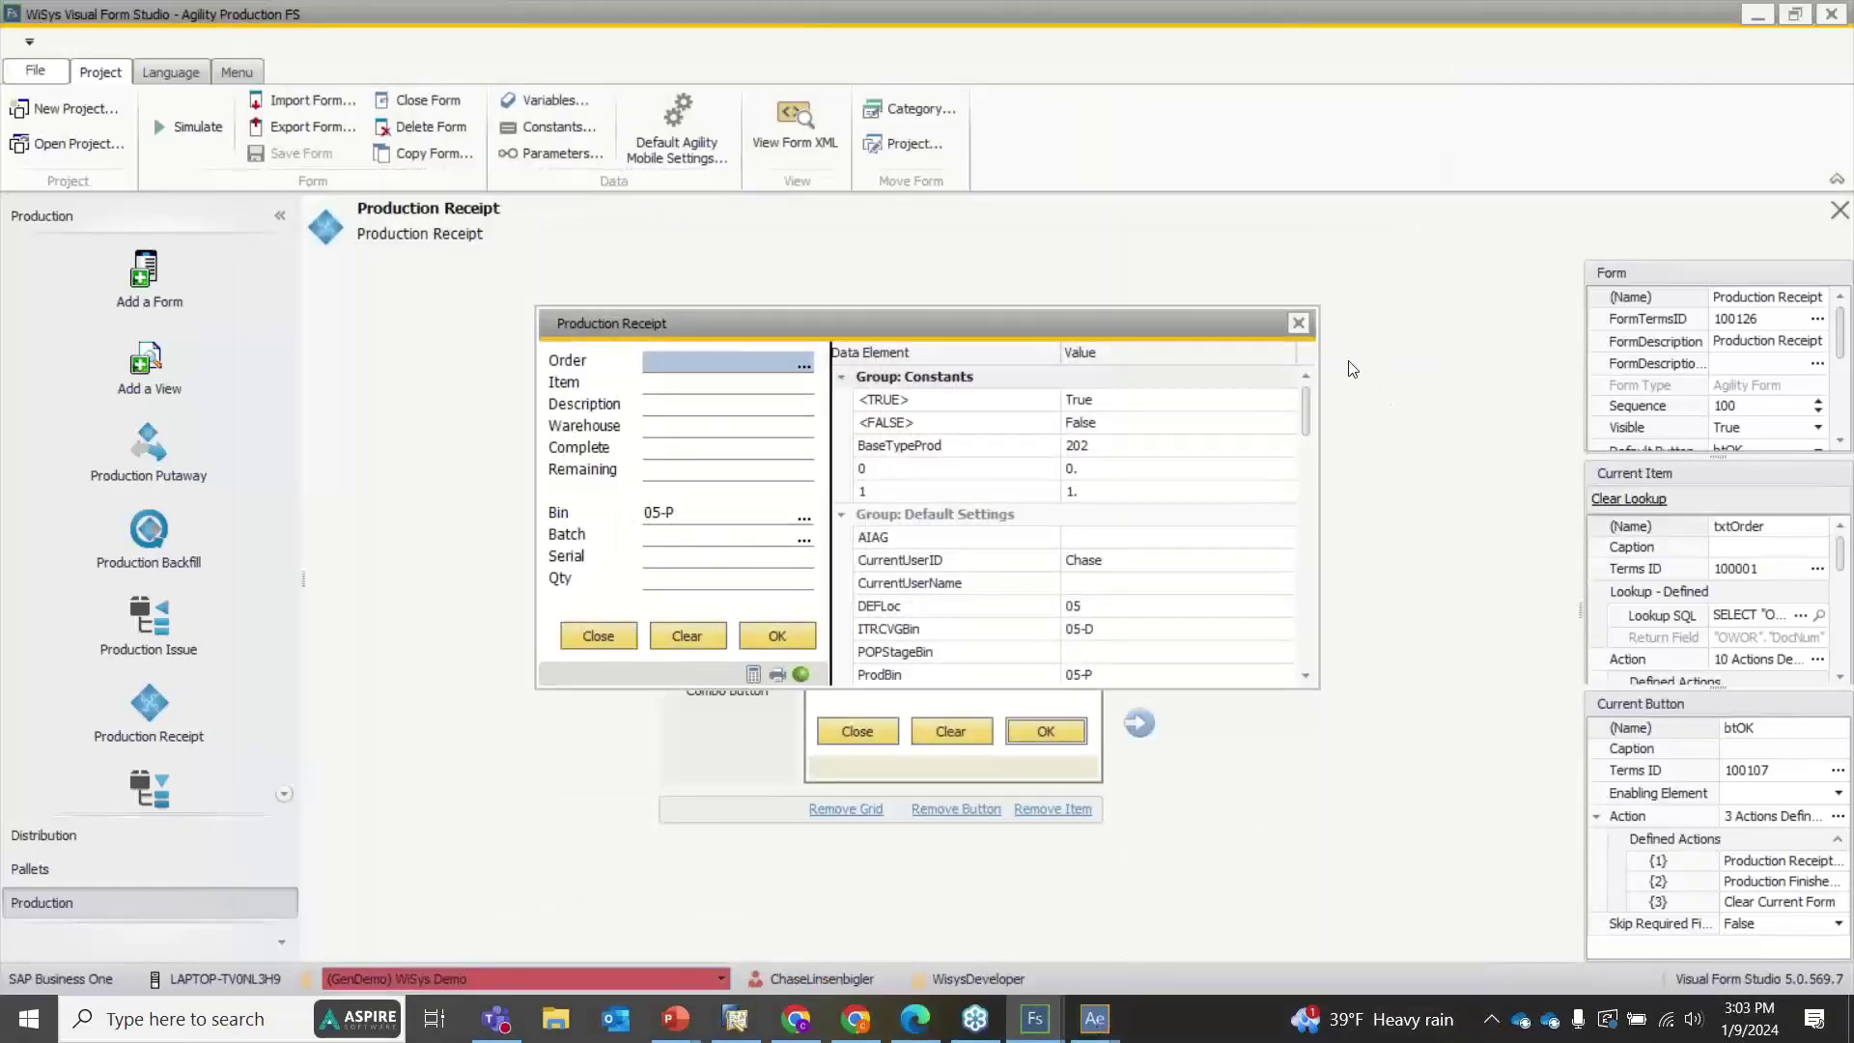
left_click(1297, 323)
Switch to SAP Business One and open the Receipt from Production linked in the relationship map of production order 612
left_click(735, 1018)
right_click(884, 290)
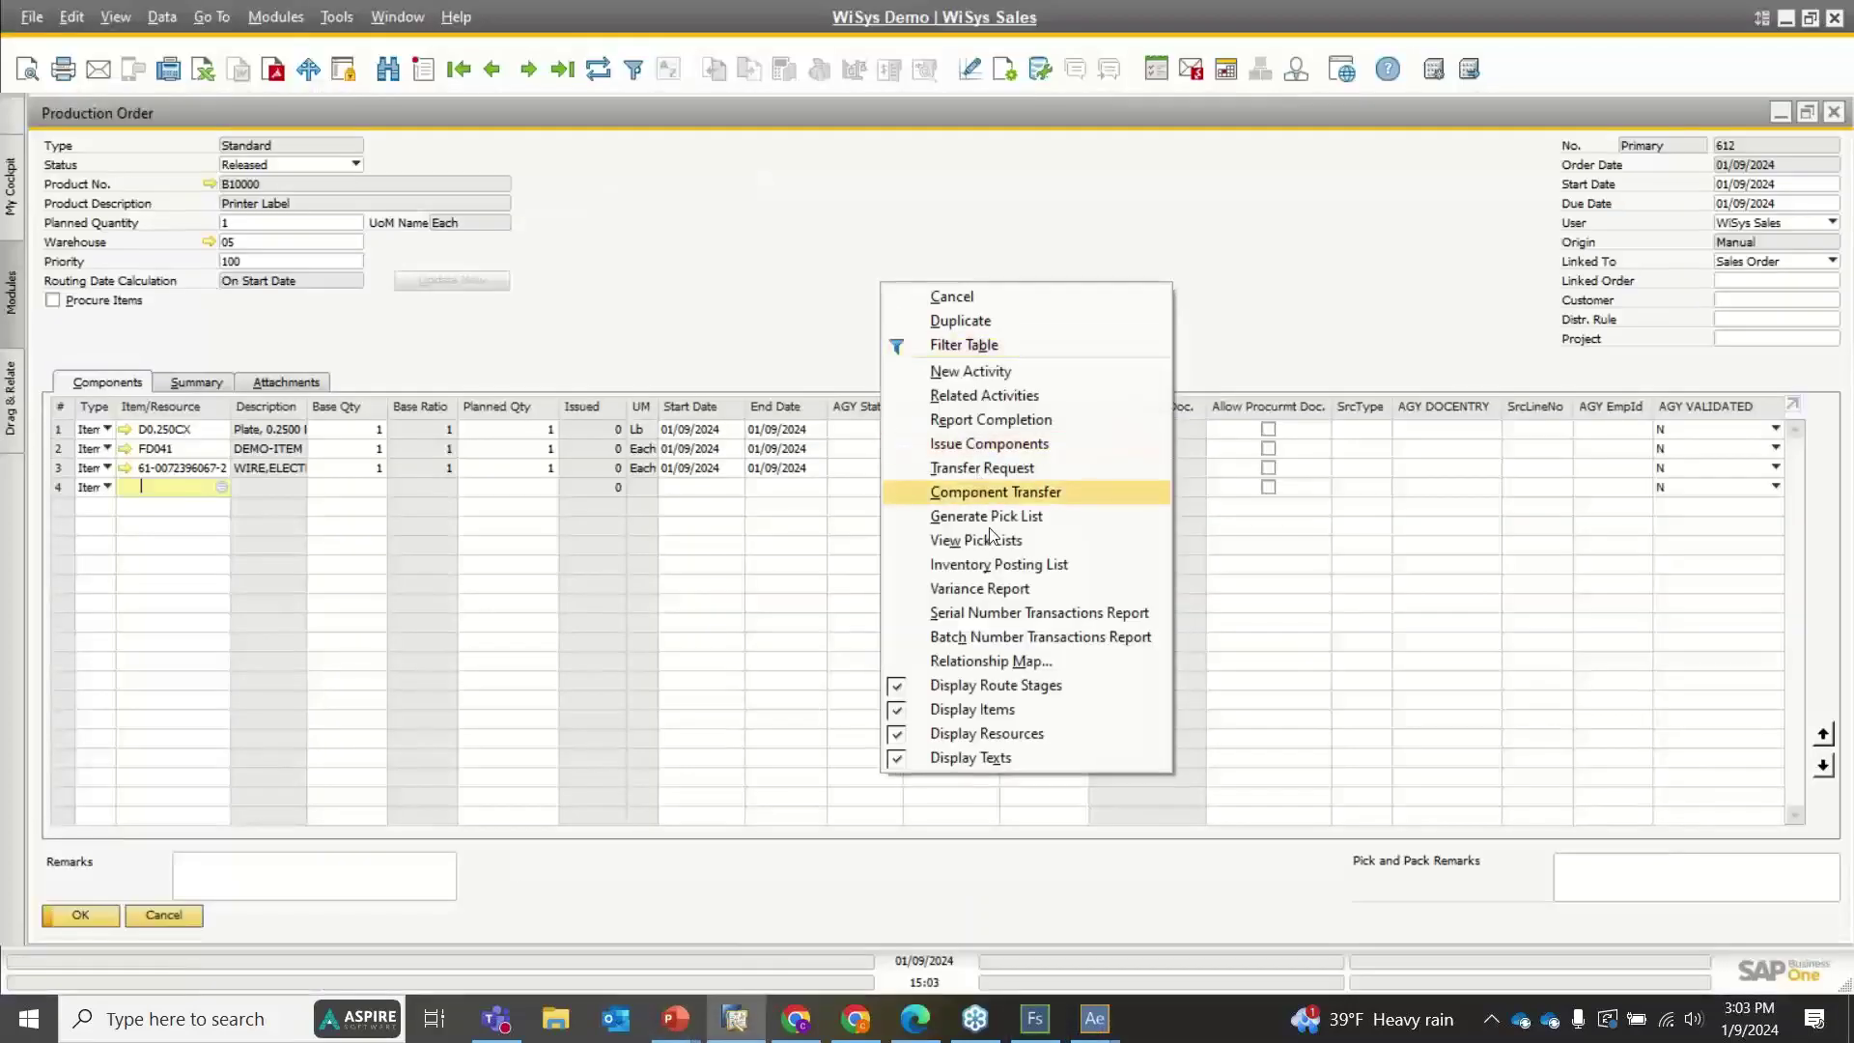
left_click(991, 657)
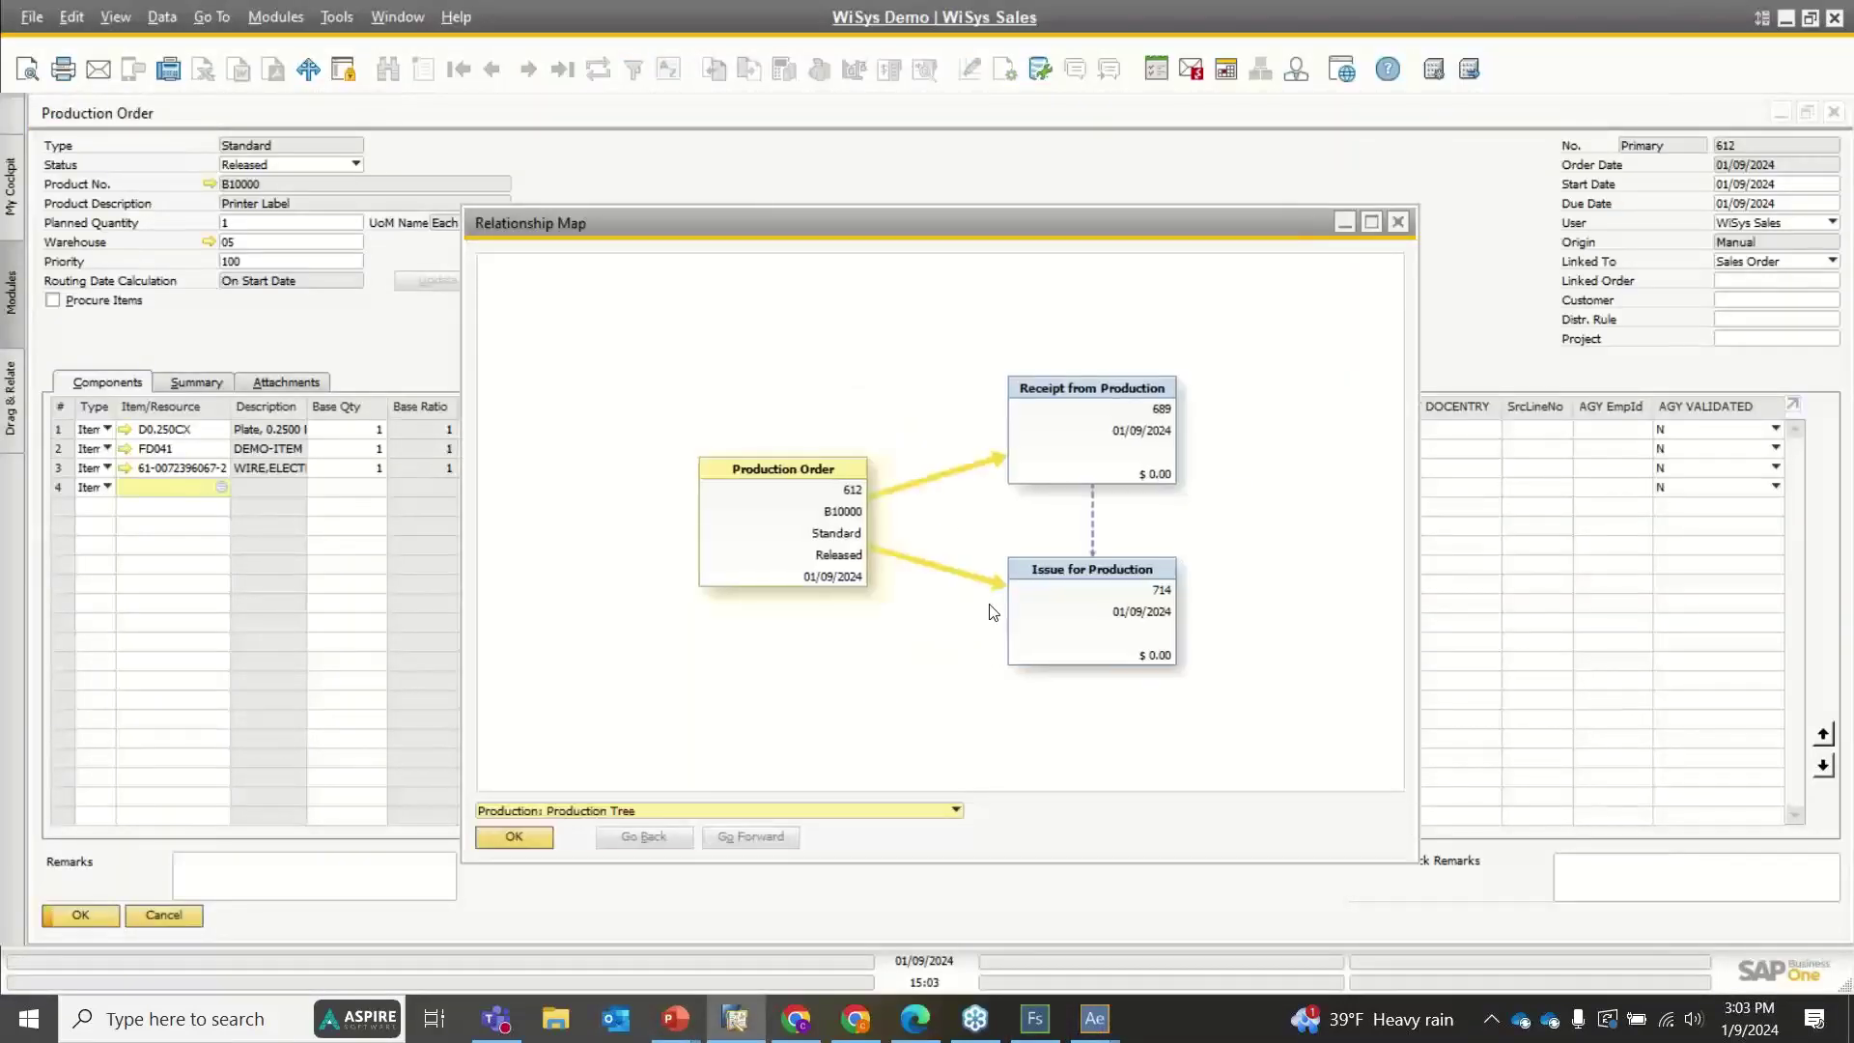
right_click(1068, 435)
left_click(1046, 437)
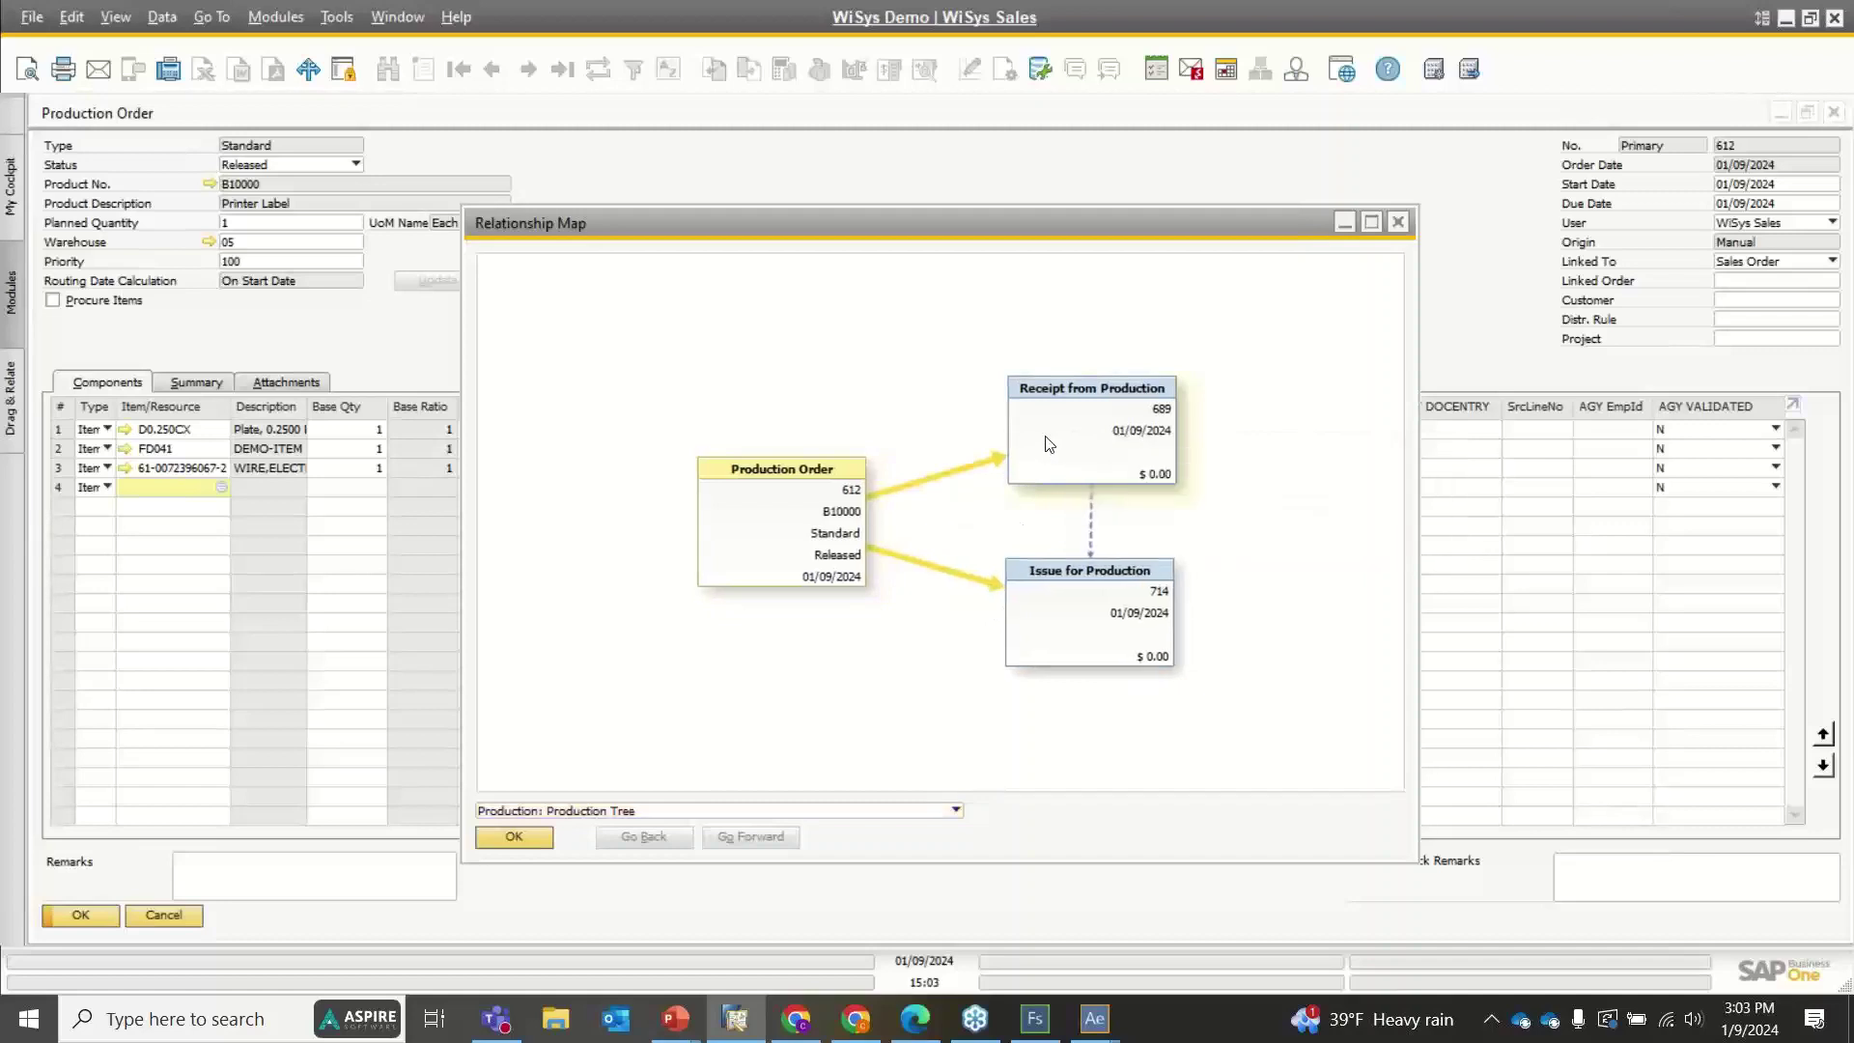
double_click(1049, 443)
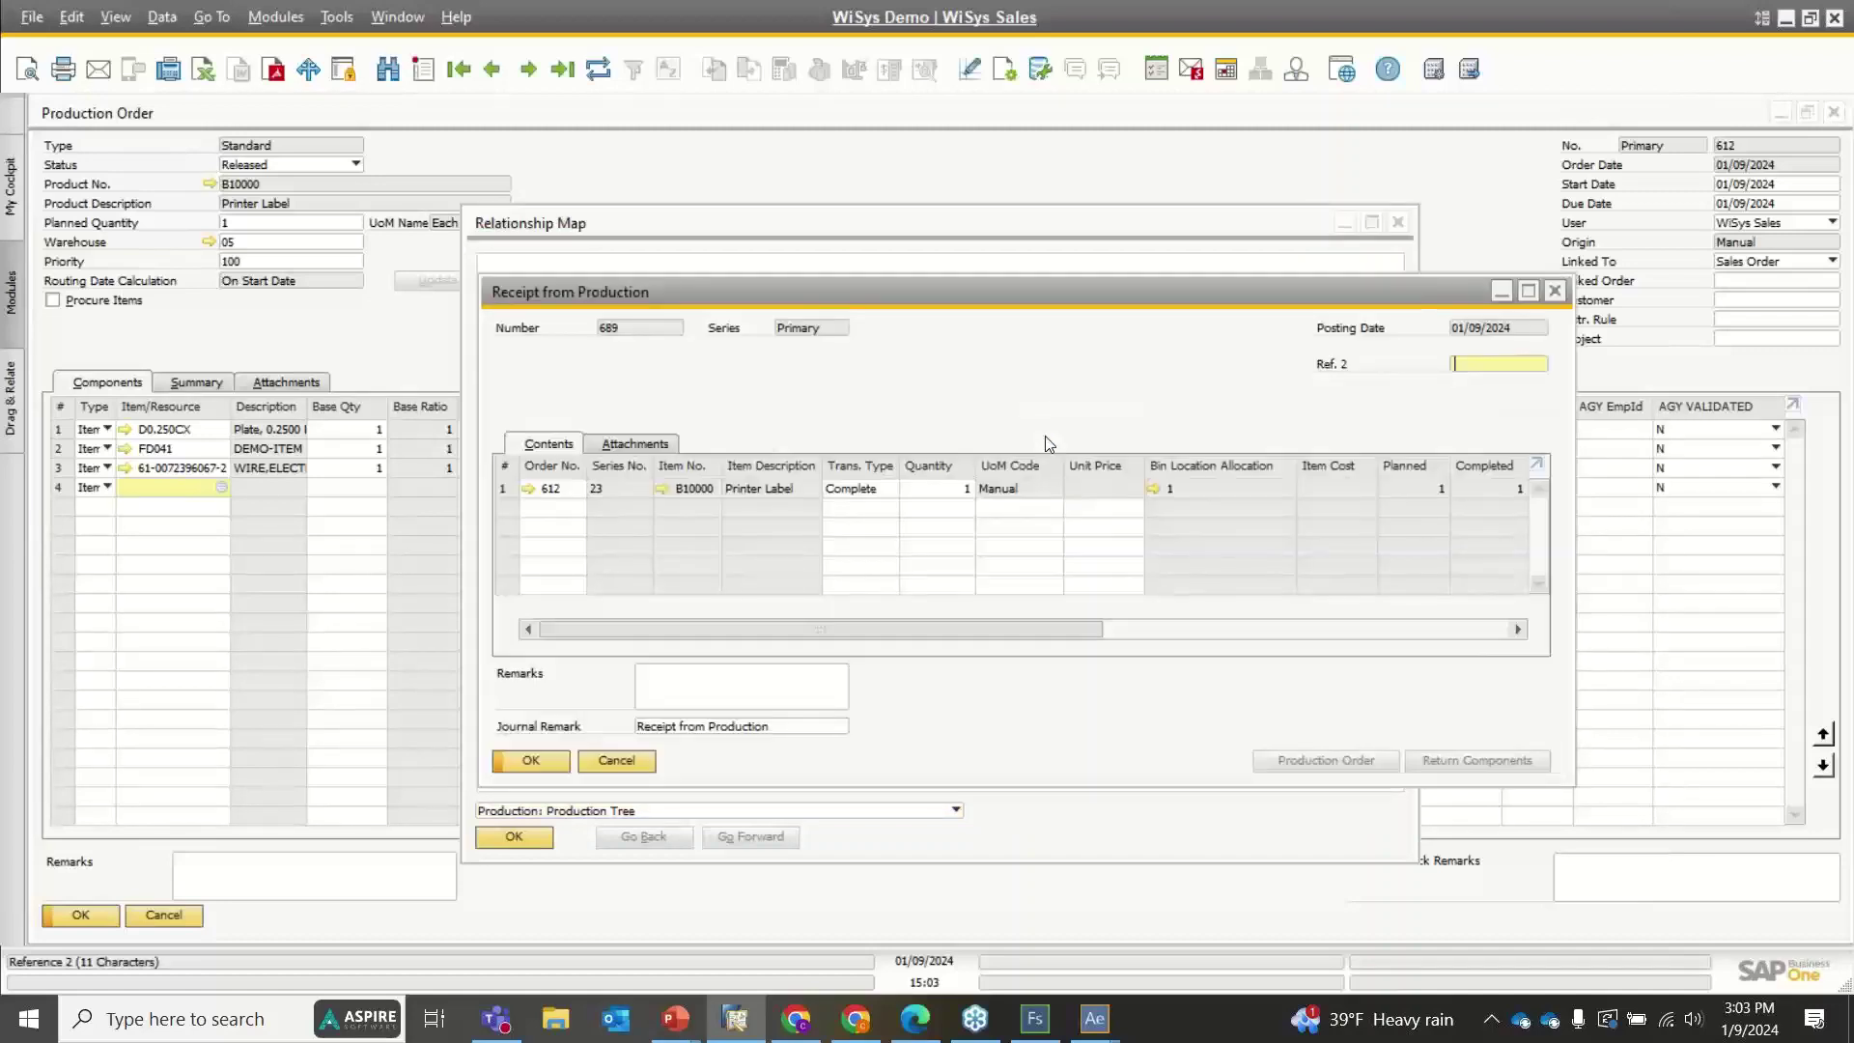
left_click_drag(983, 289, 896, 269)
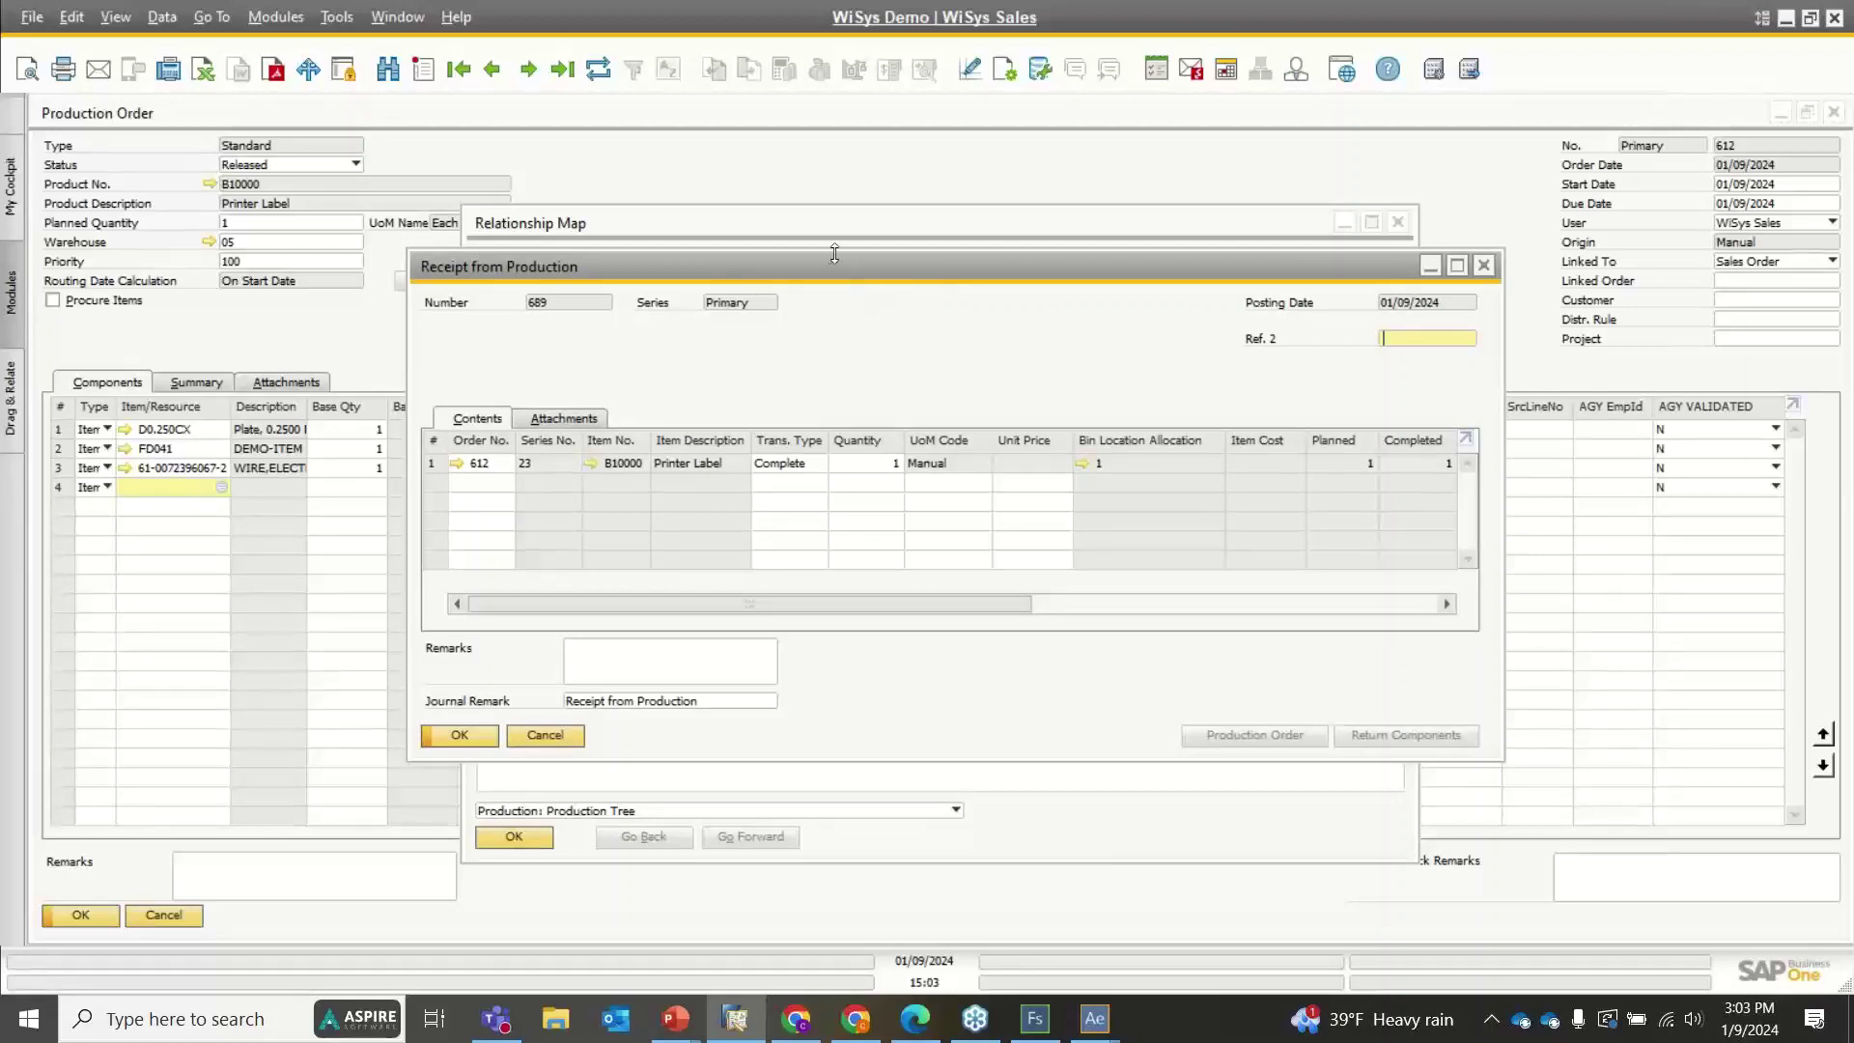
left_click_drag(831, 263, 840, 276)
Check the receipt's Batch Number Transactions Report for item B10000, and close the report, receipt and relationship map
right_click(896, 345)
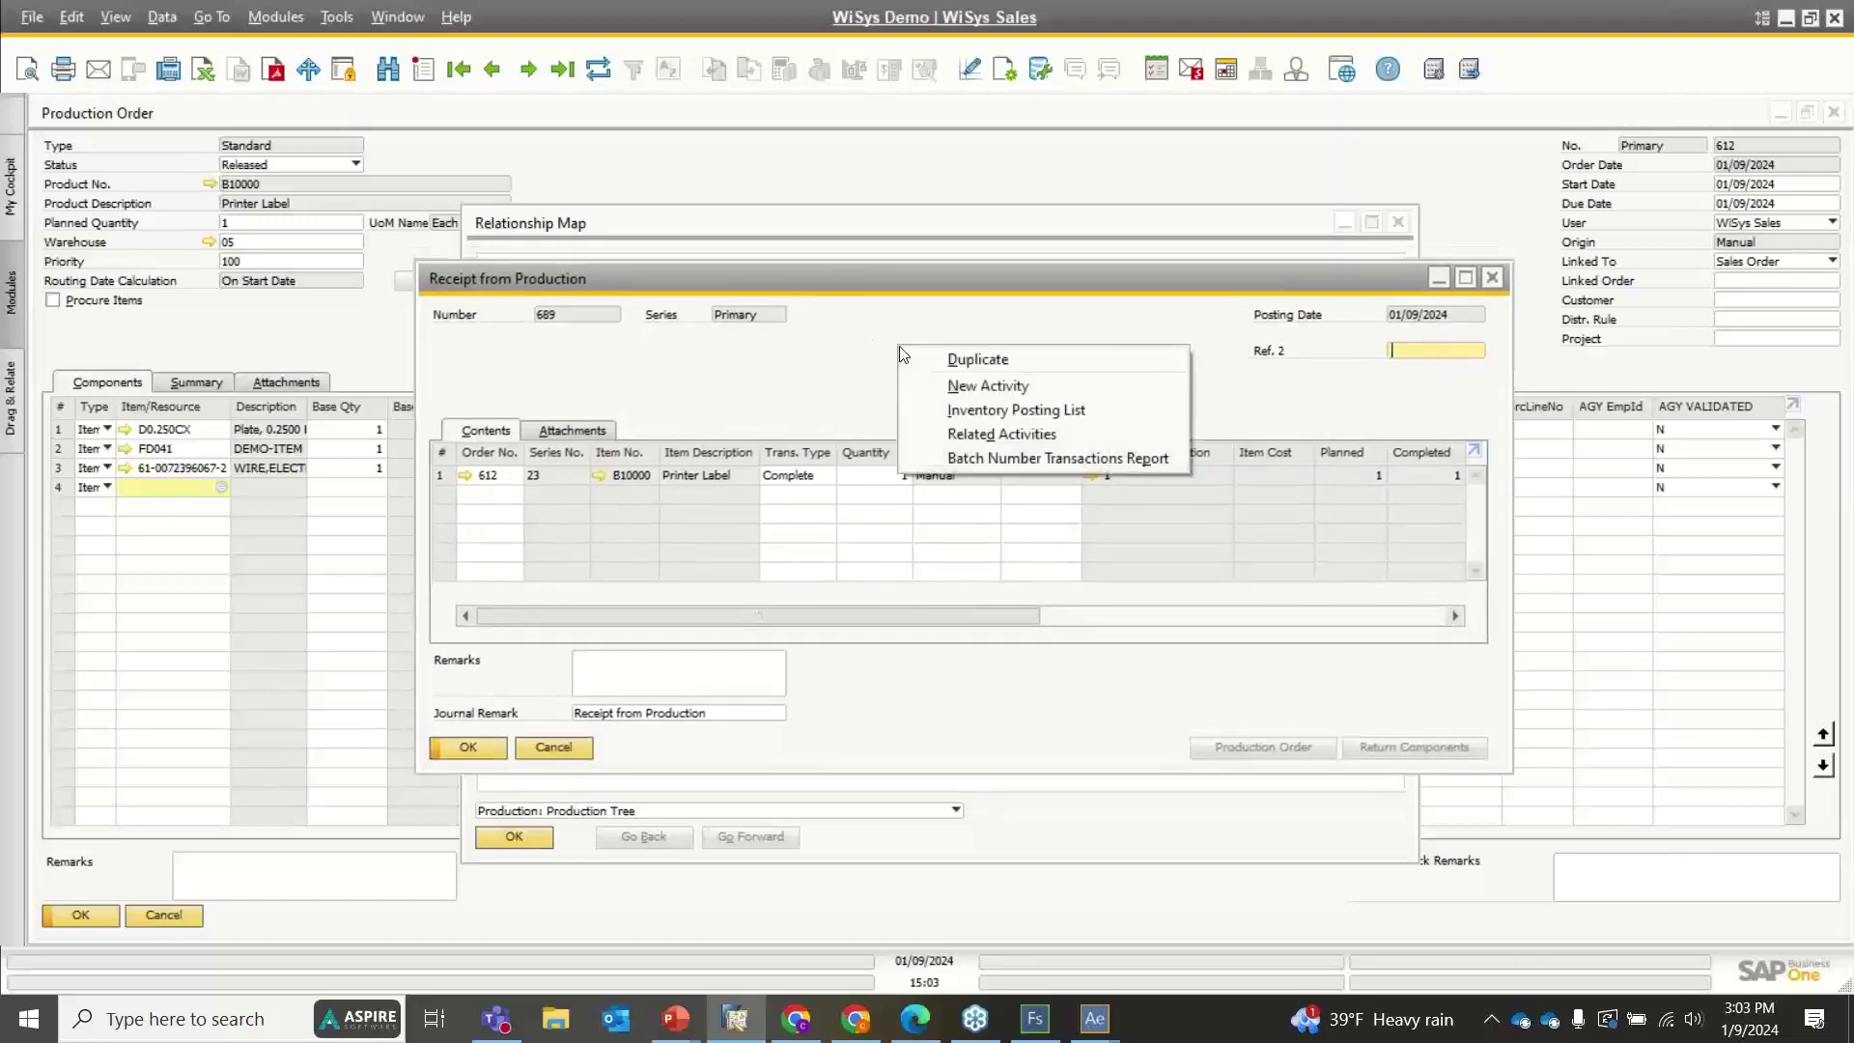
left_click(1004, 458)
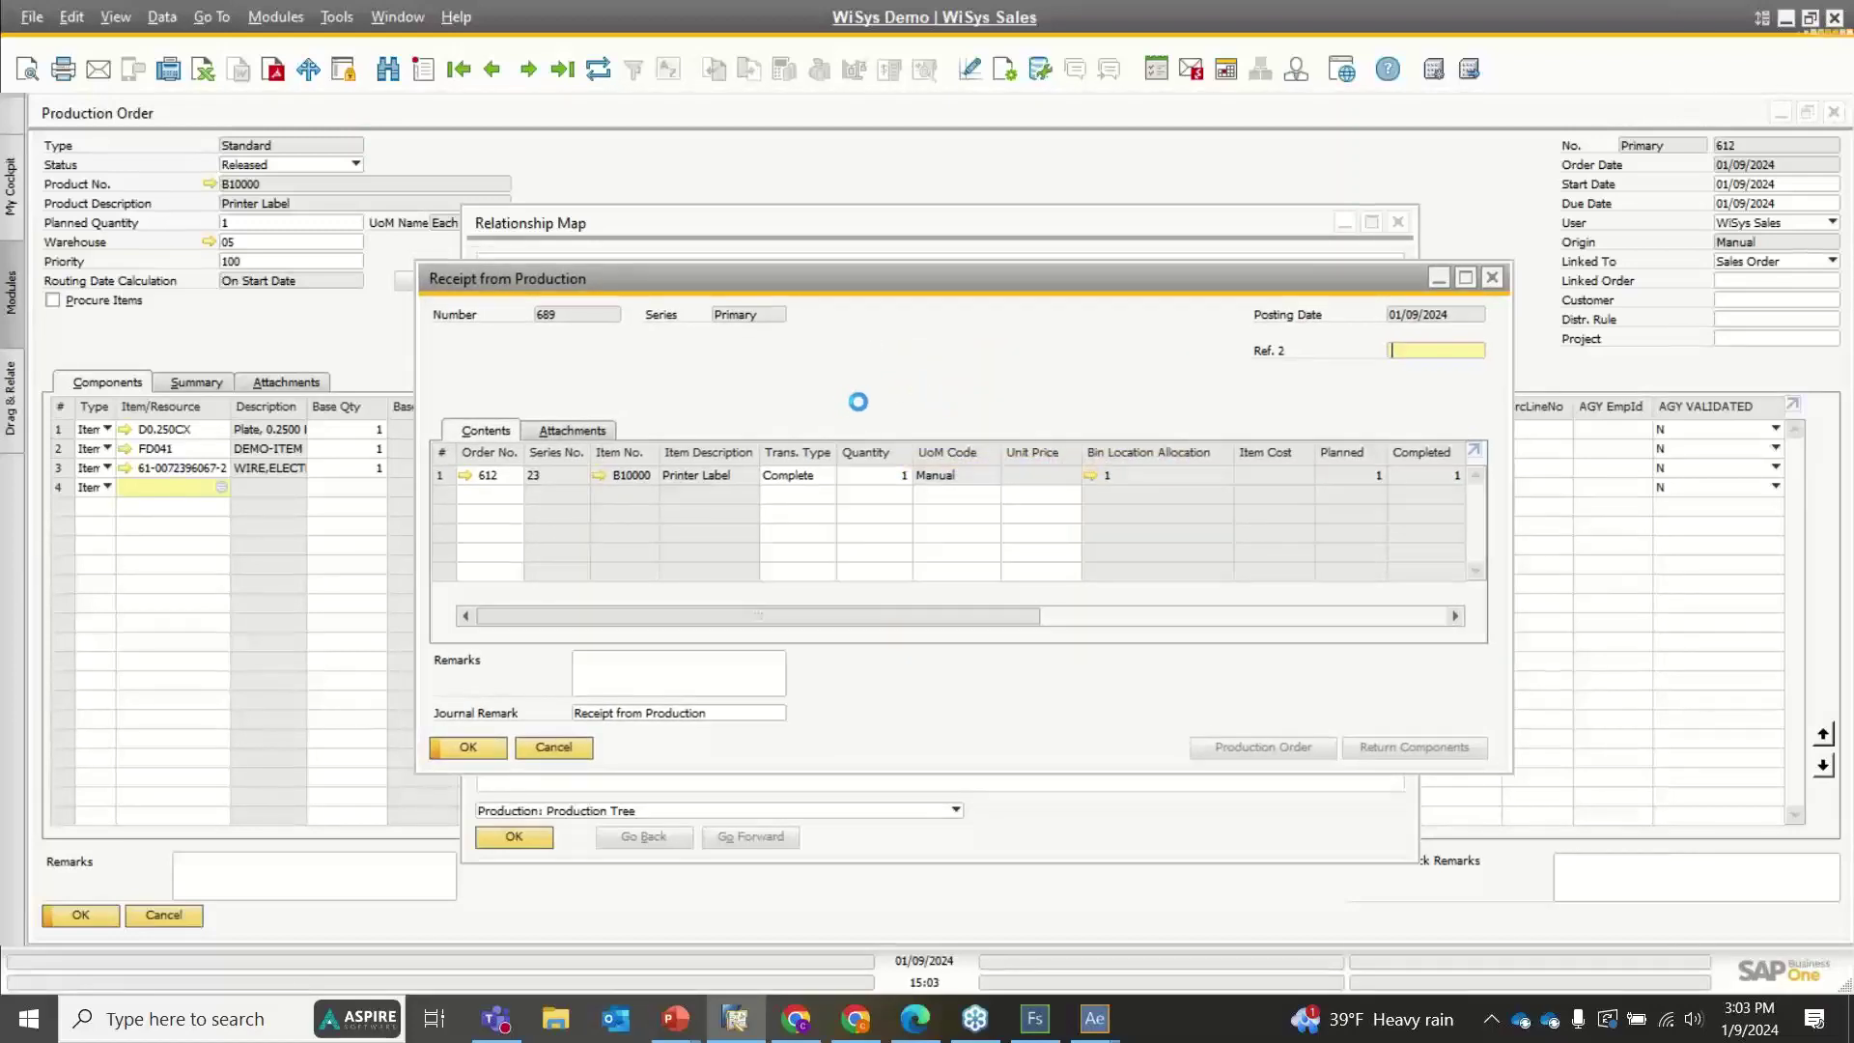
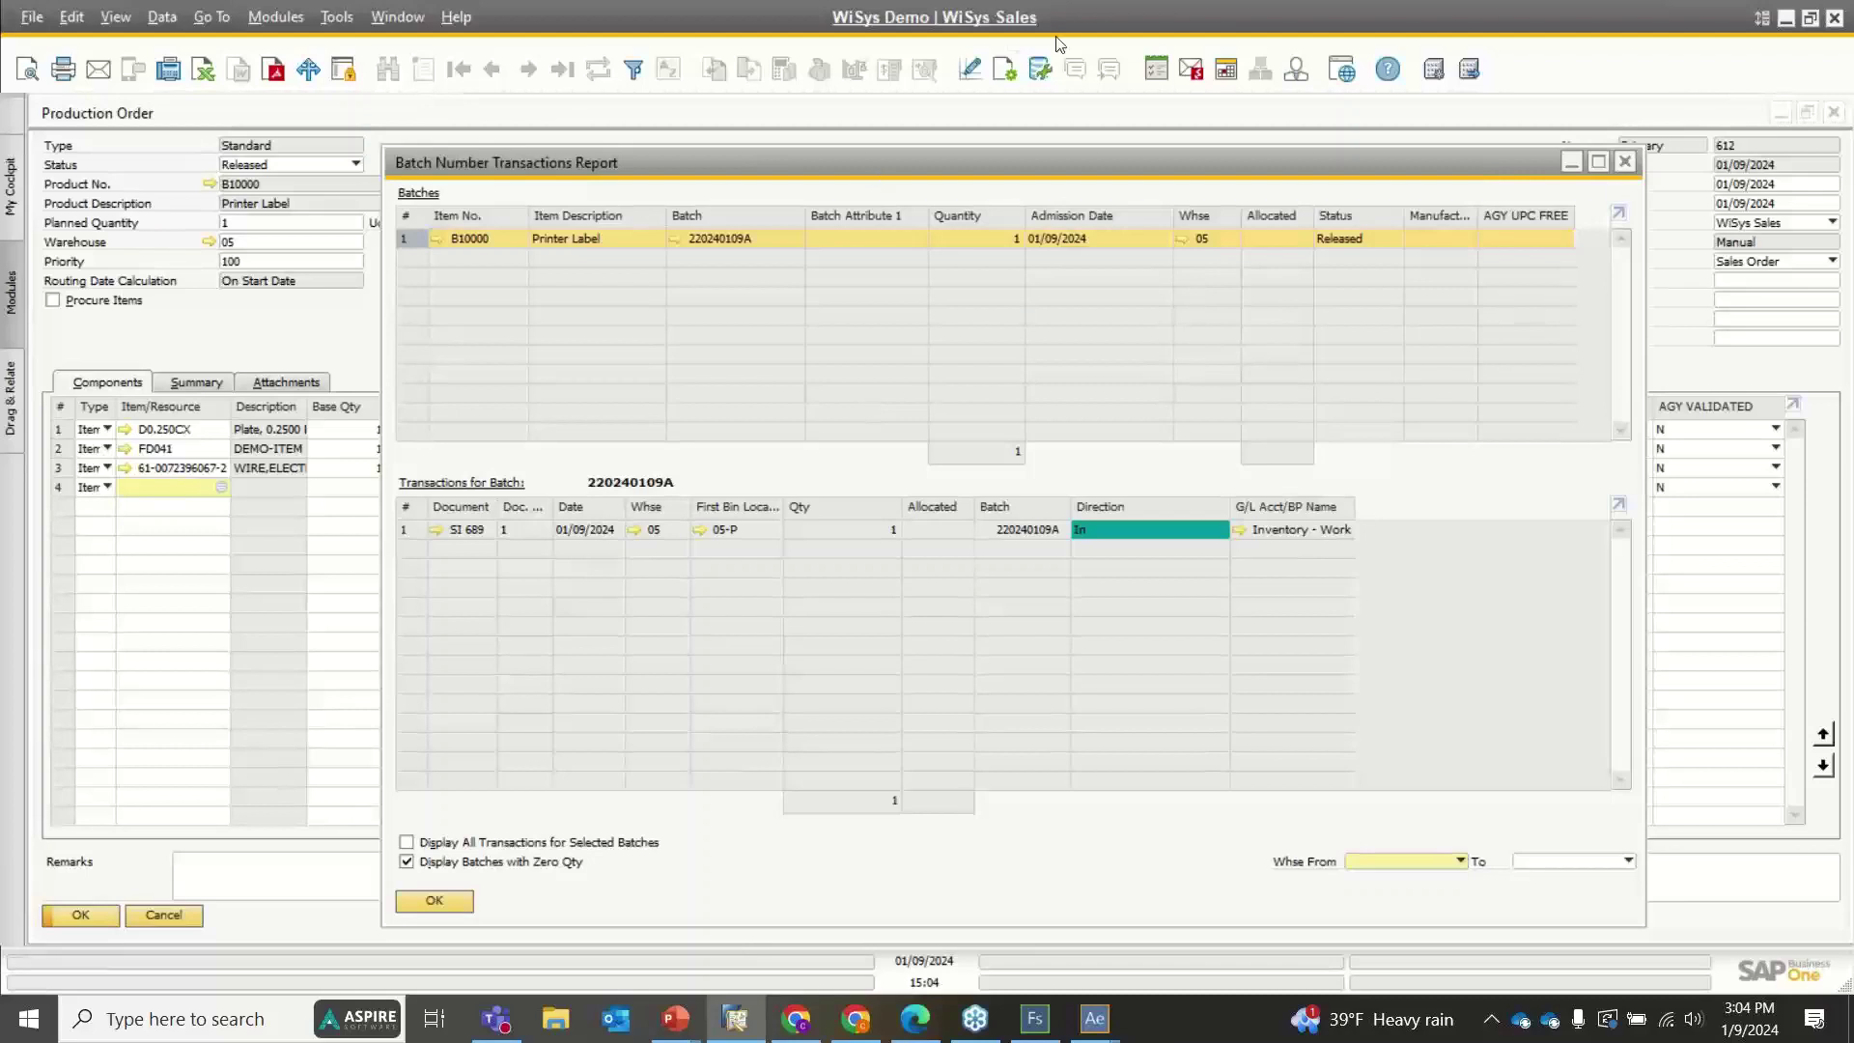
left_click(1625, 162)
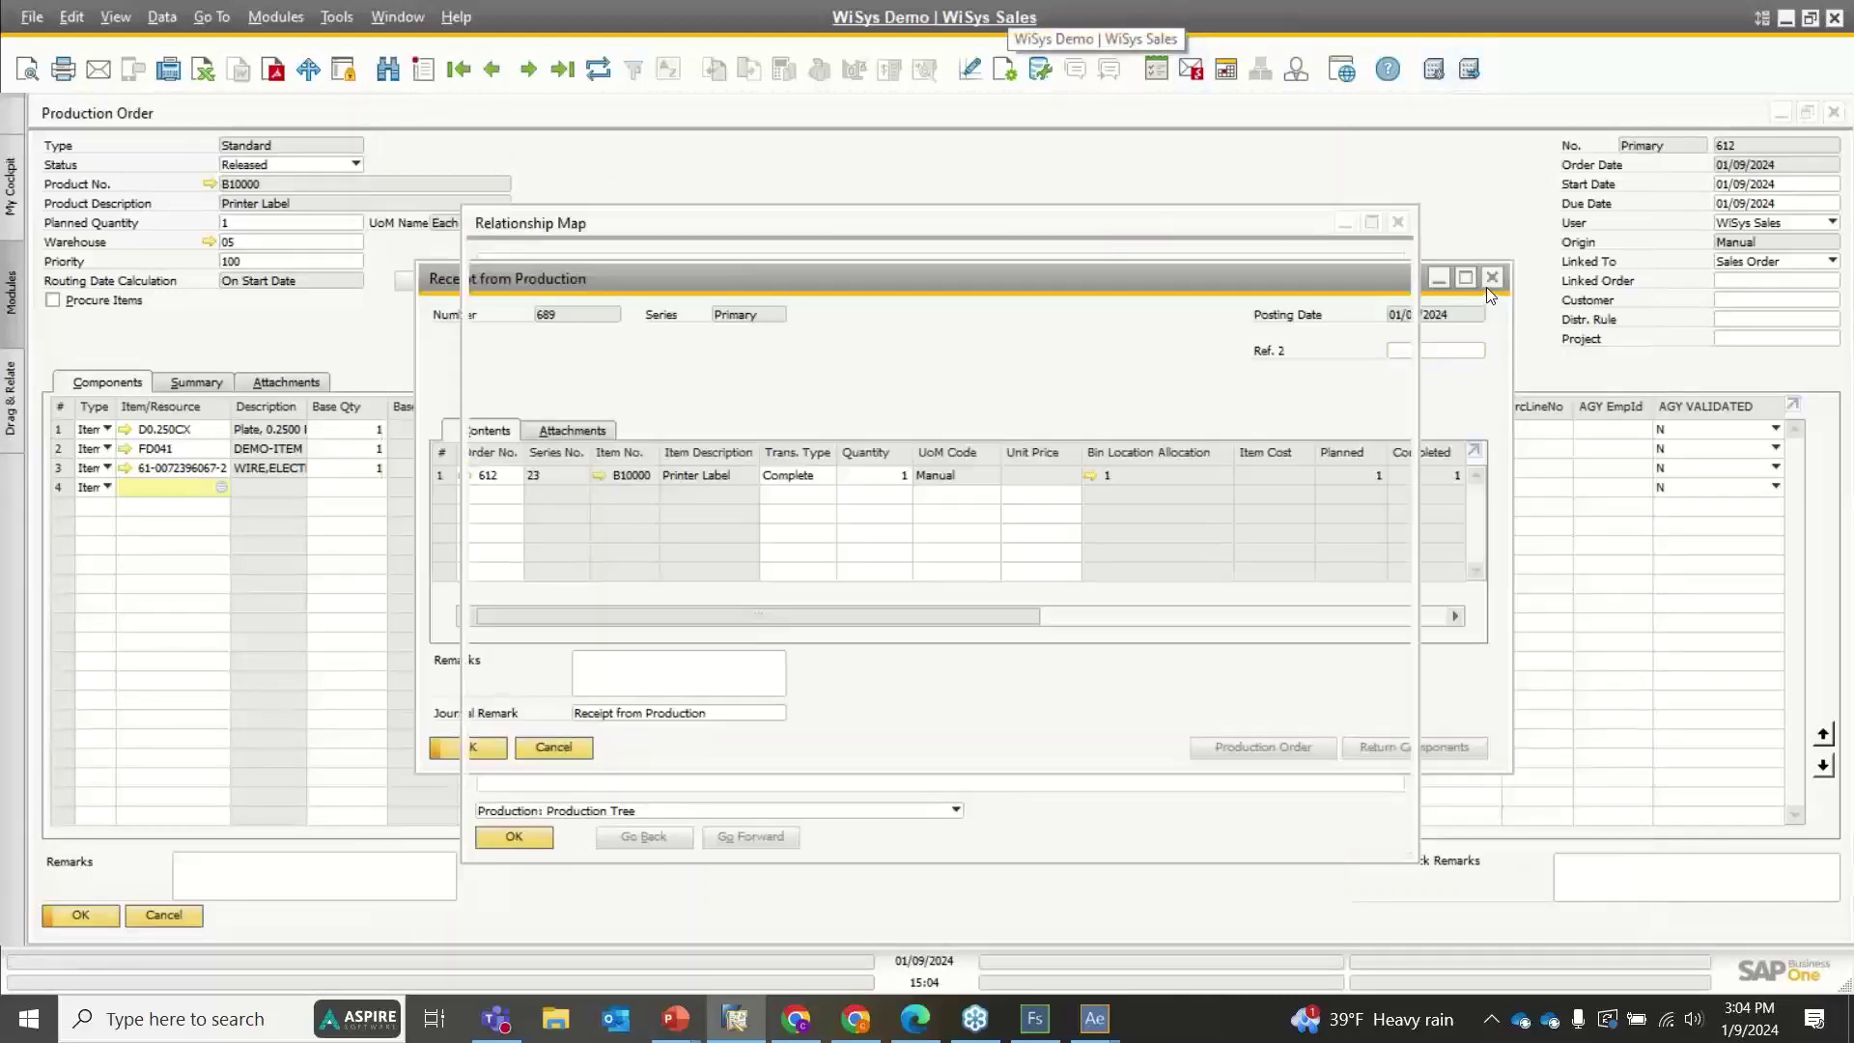
left_click(1490, 281)
left_click(1400, 224)
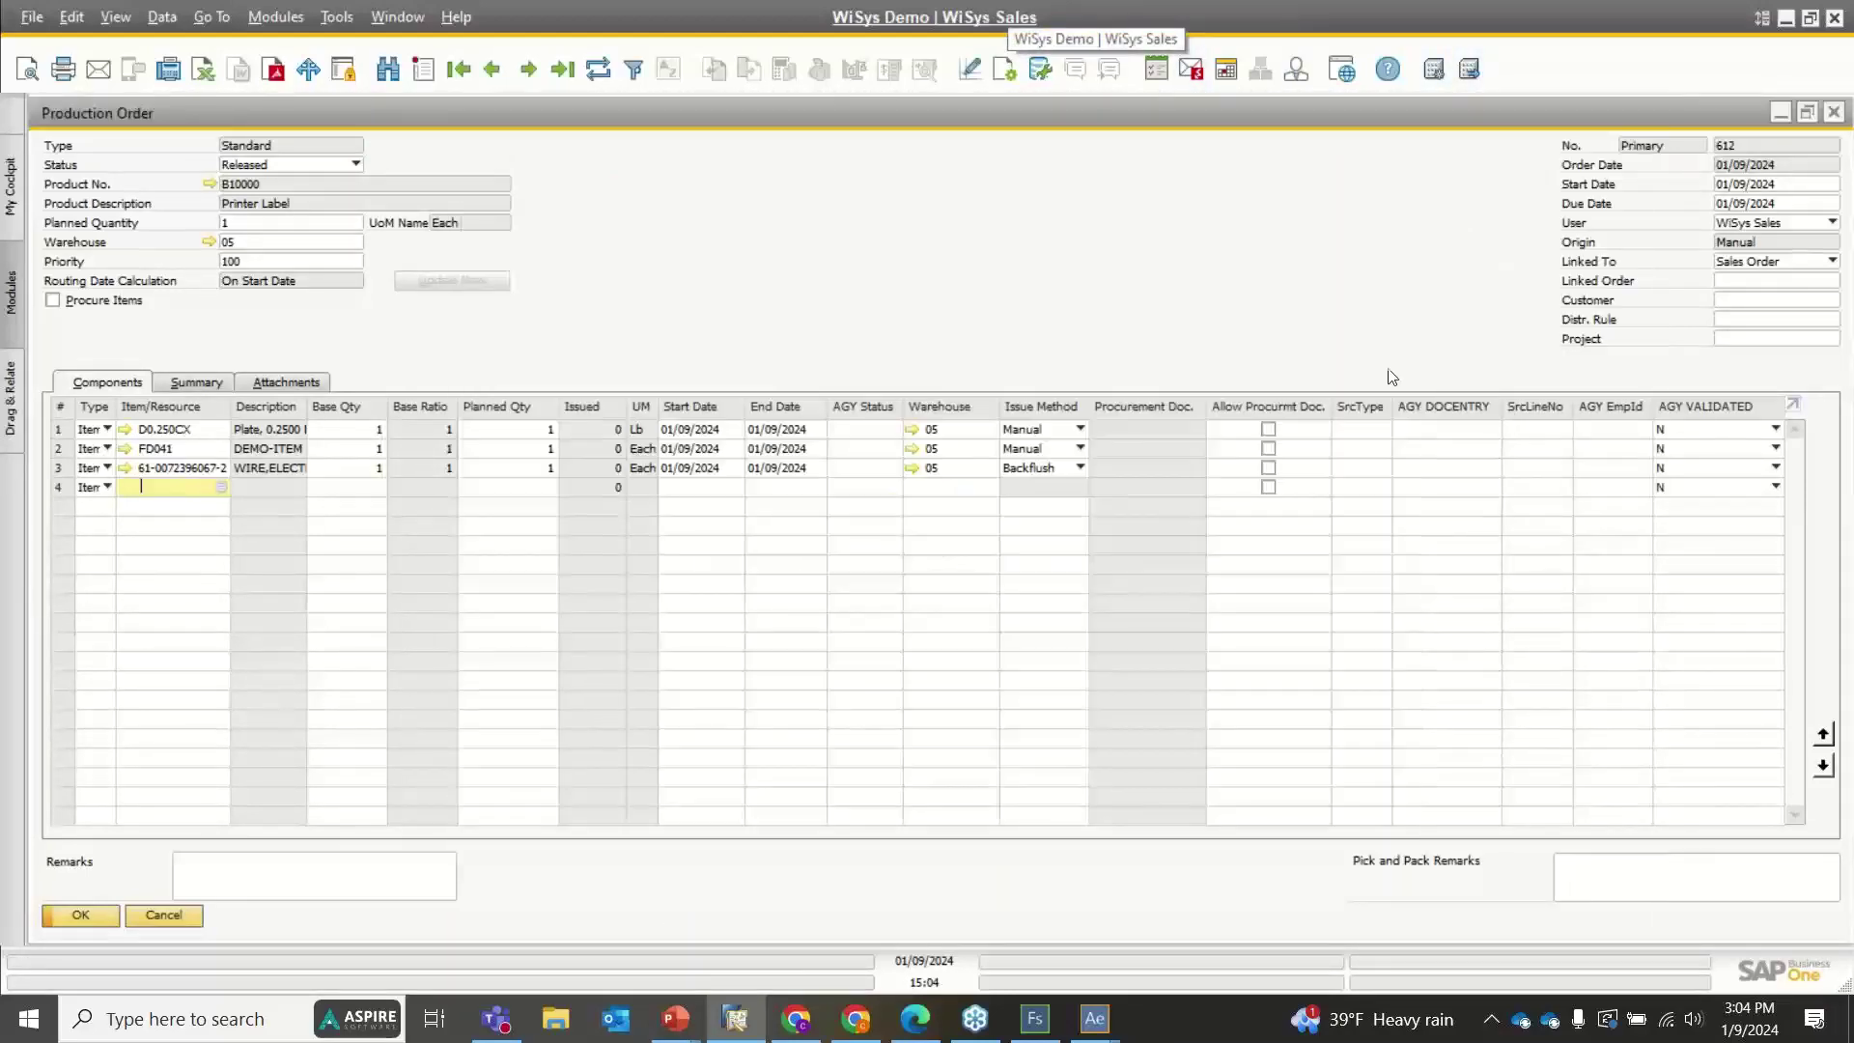
Switch to Visual Form Studio, open the Agility Essentials FS project and load its Goods Receipt PO form from Distribution
left_click(1044, 1016)
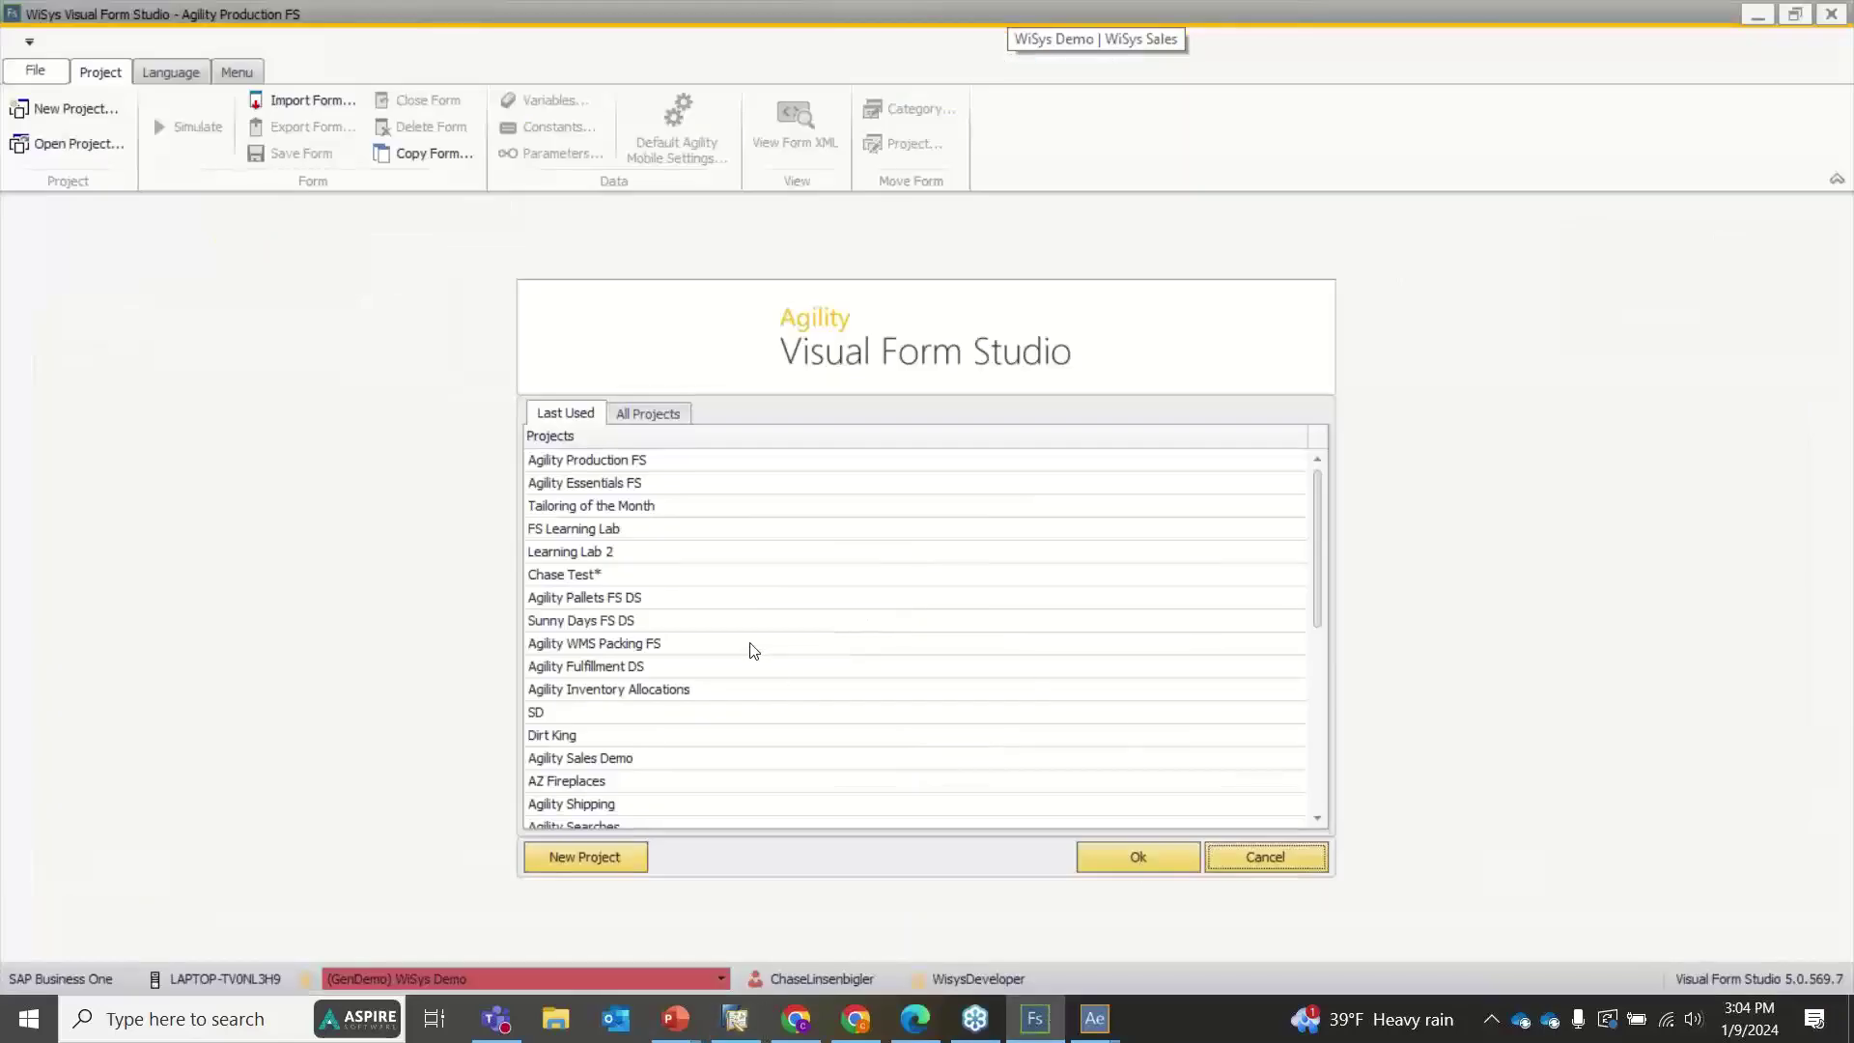
left_click(601, 486)
double_click(600, 486)
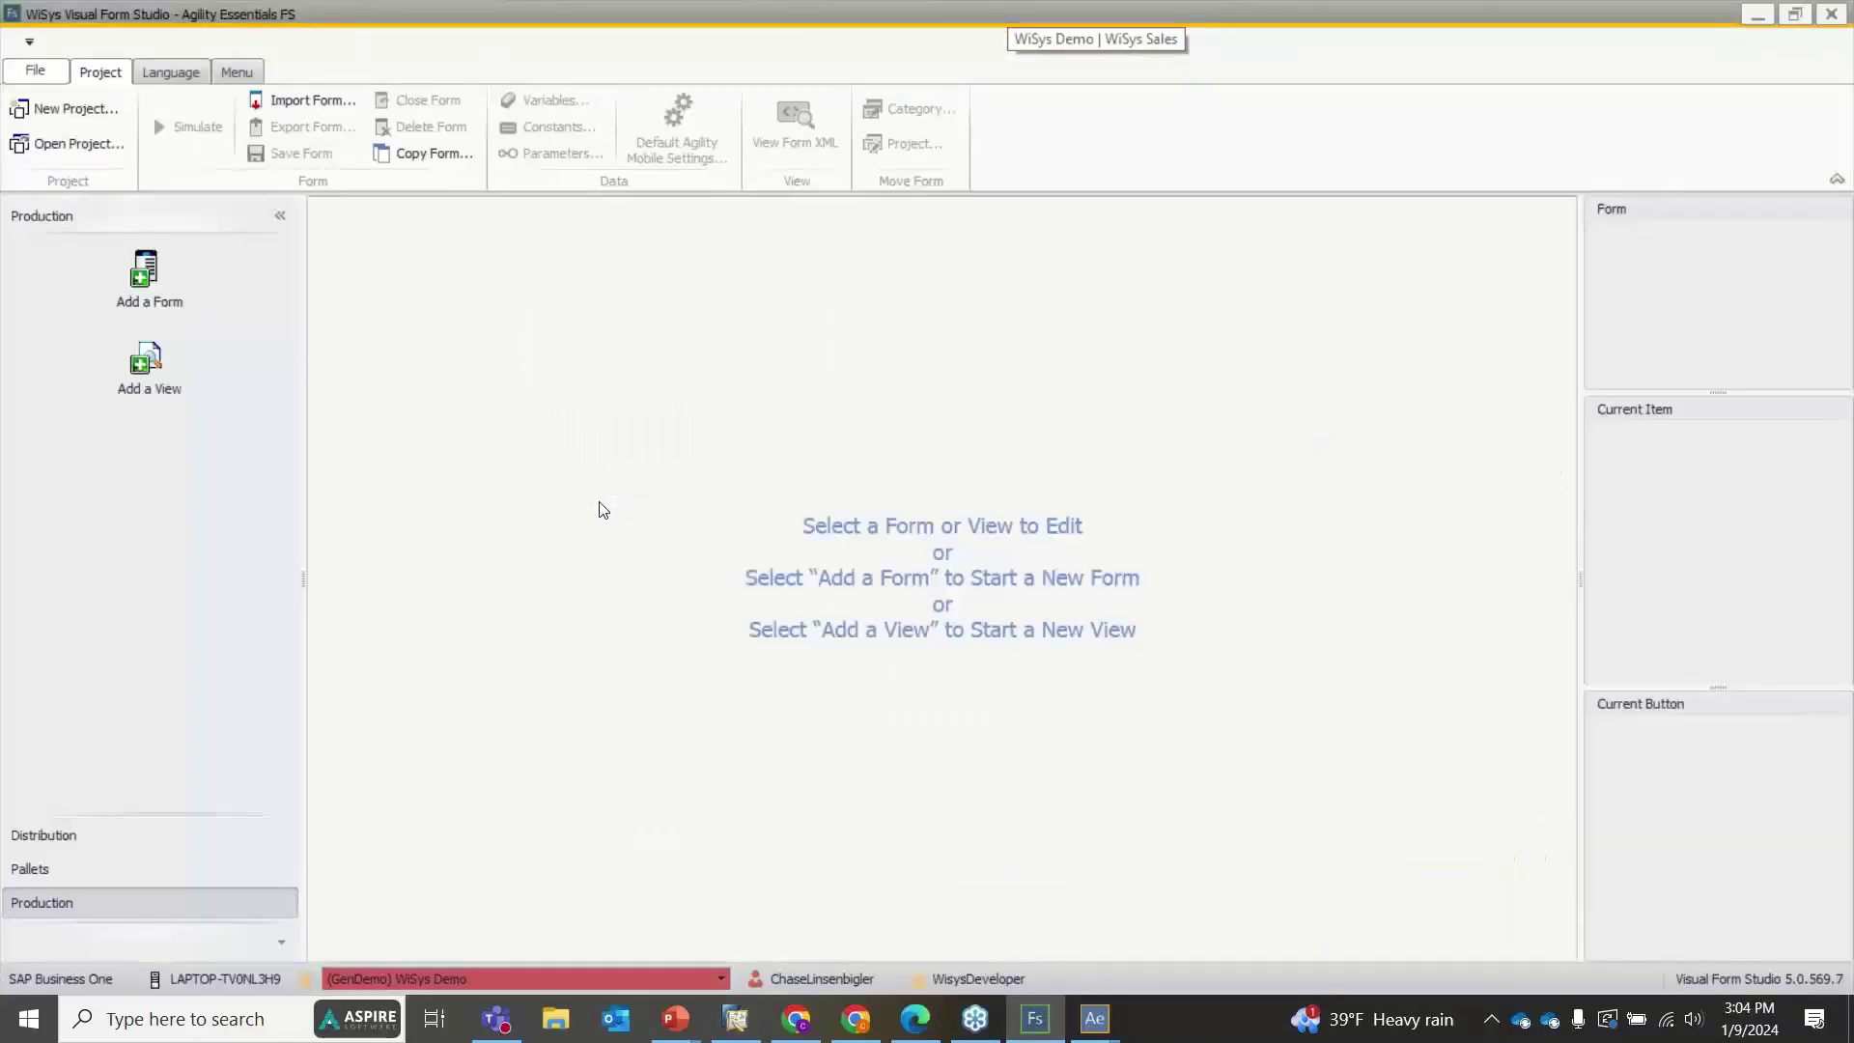
left_click(81, 847)
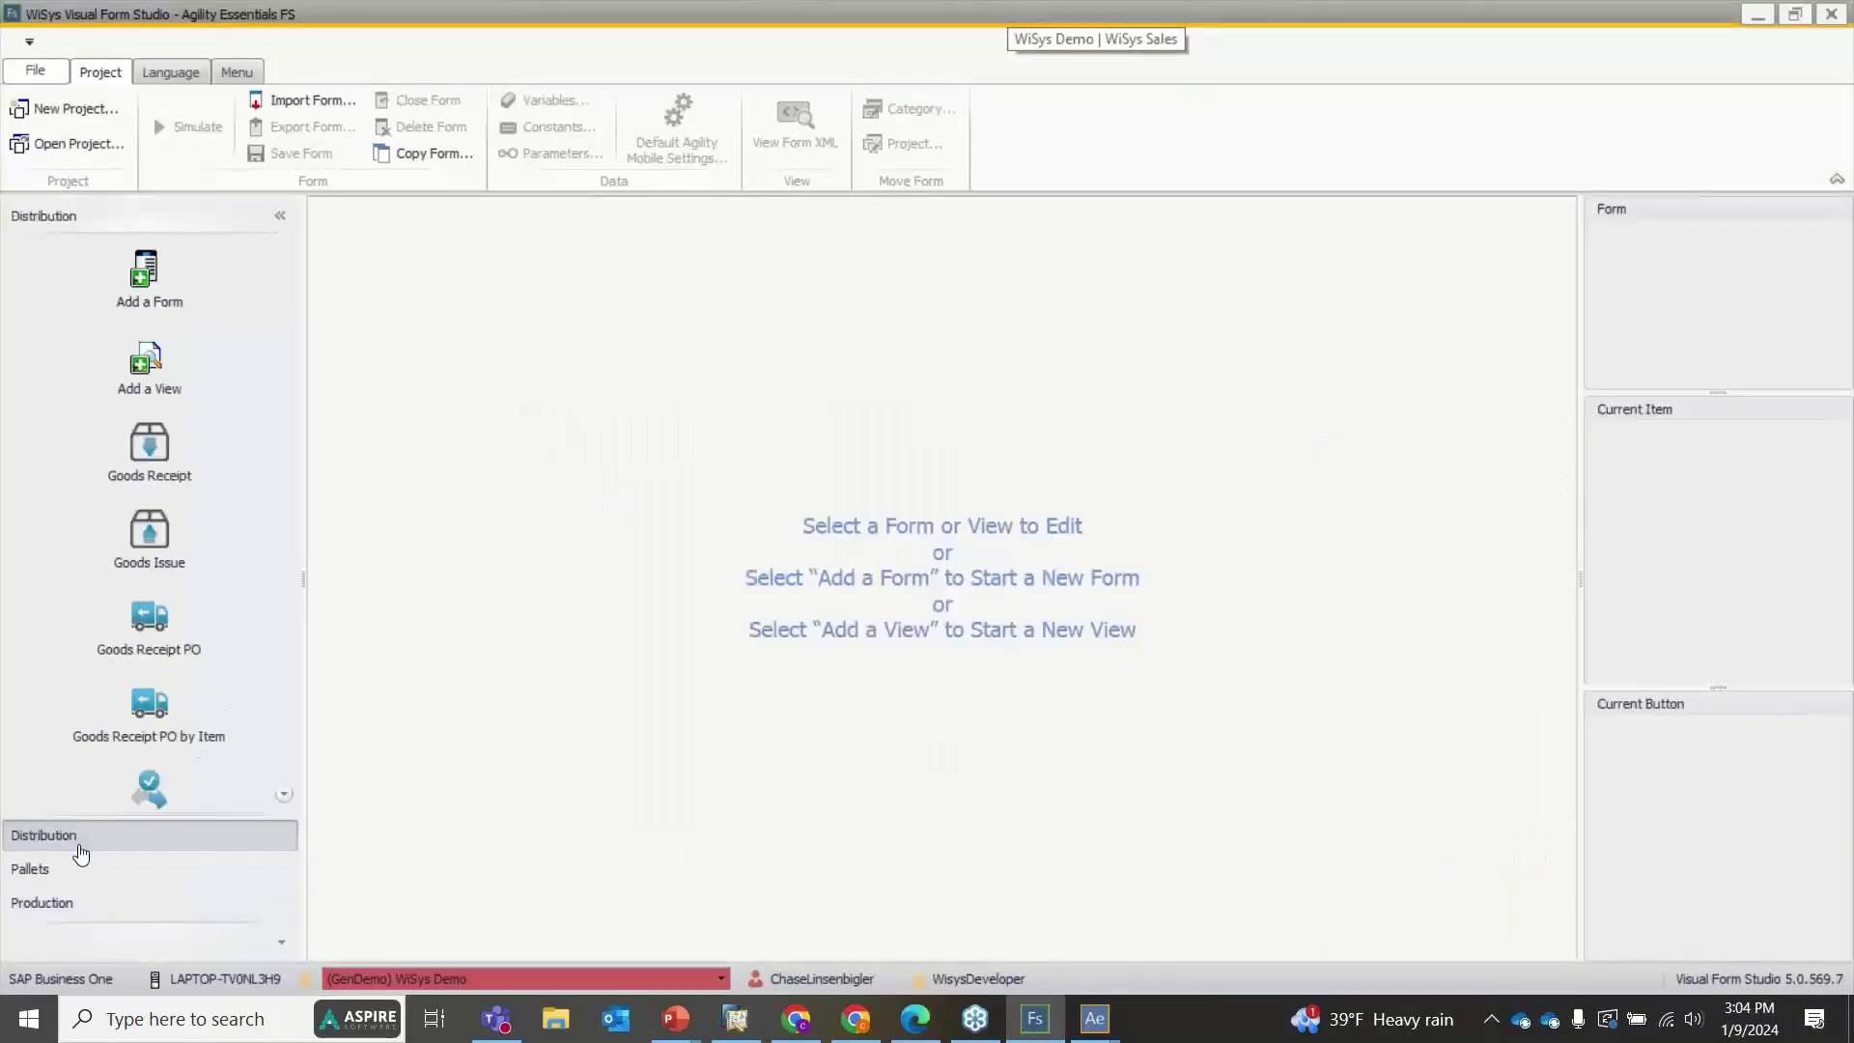
left_click(150, 627)
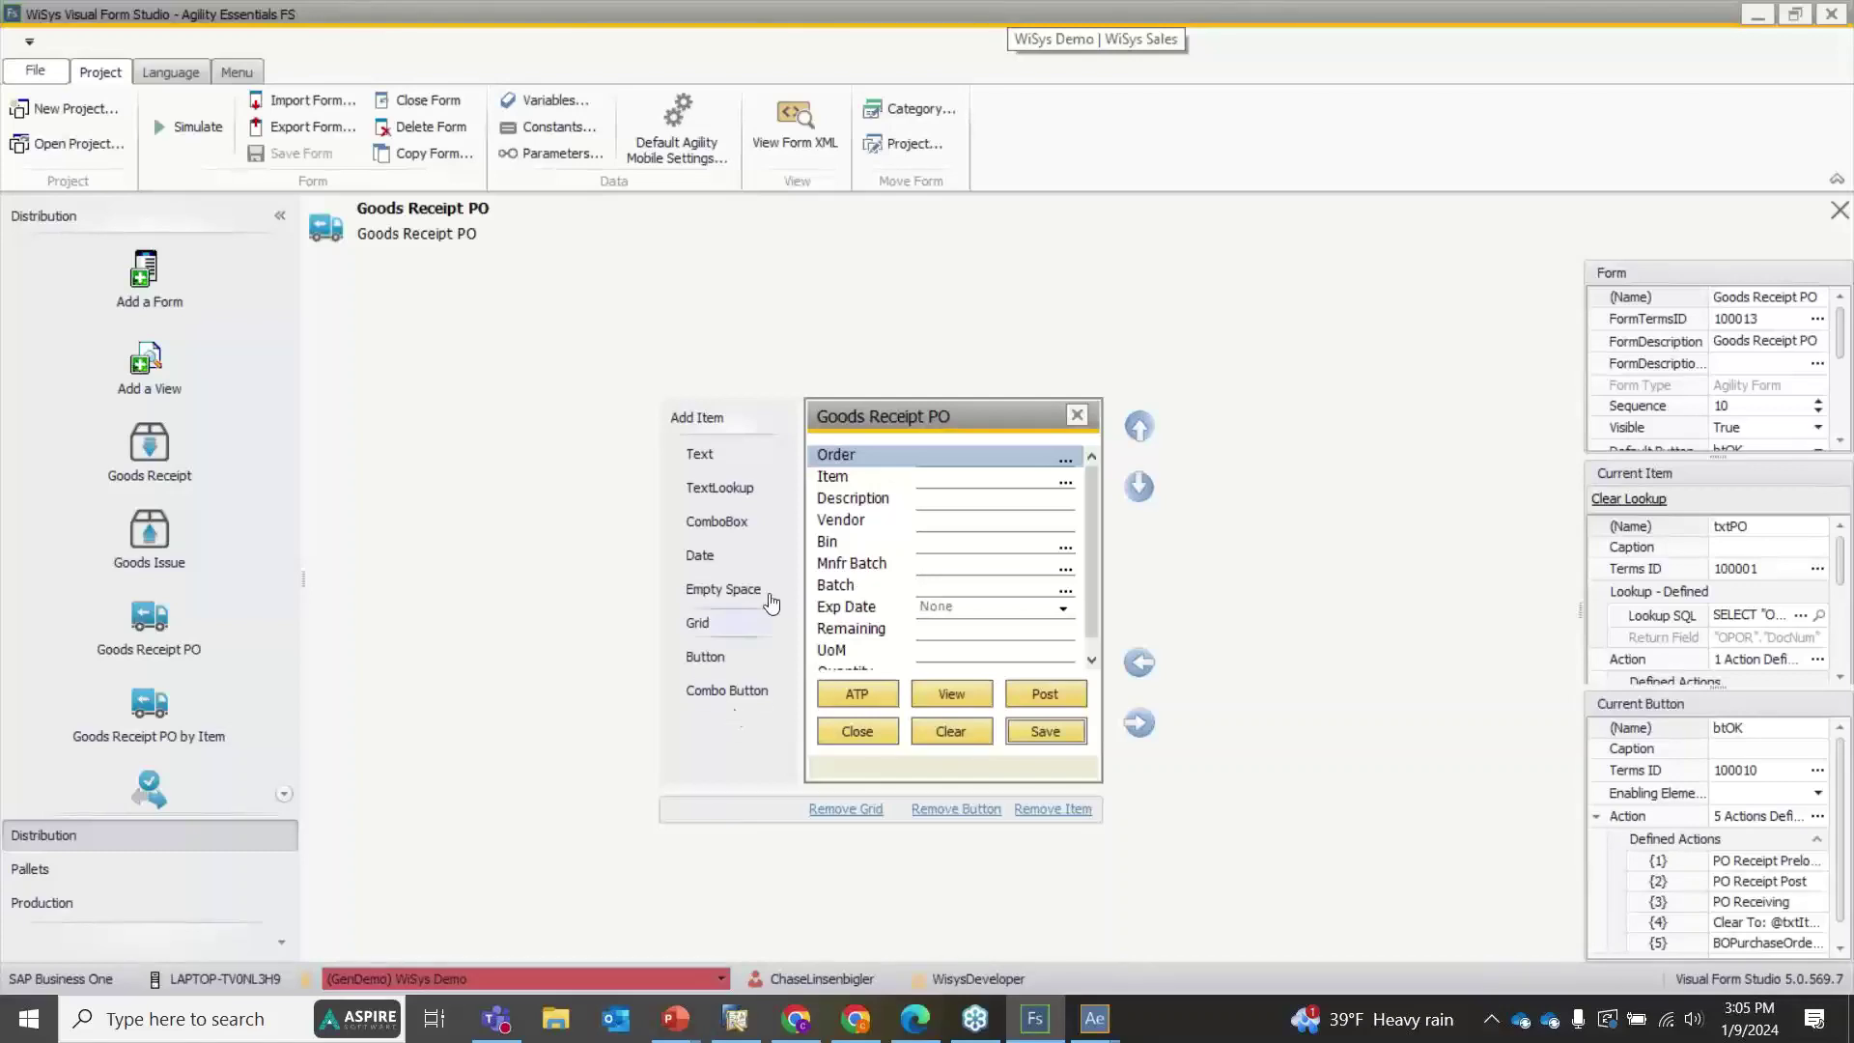
left_click(872, 484)
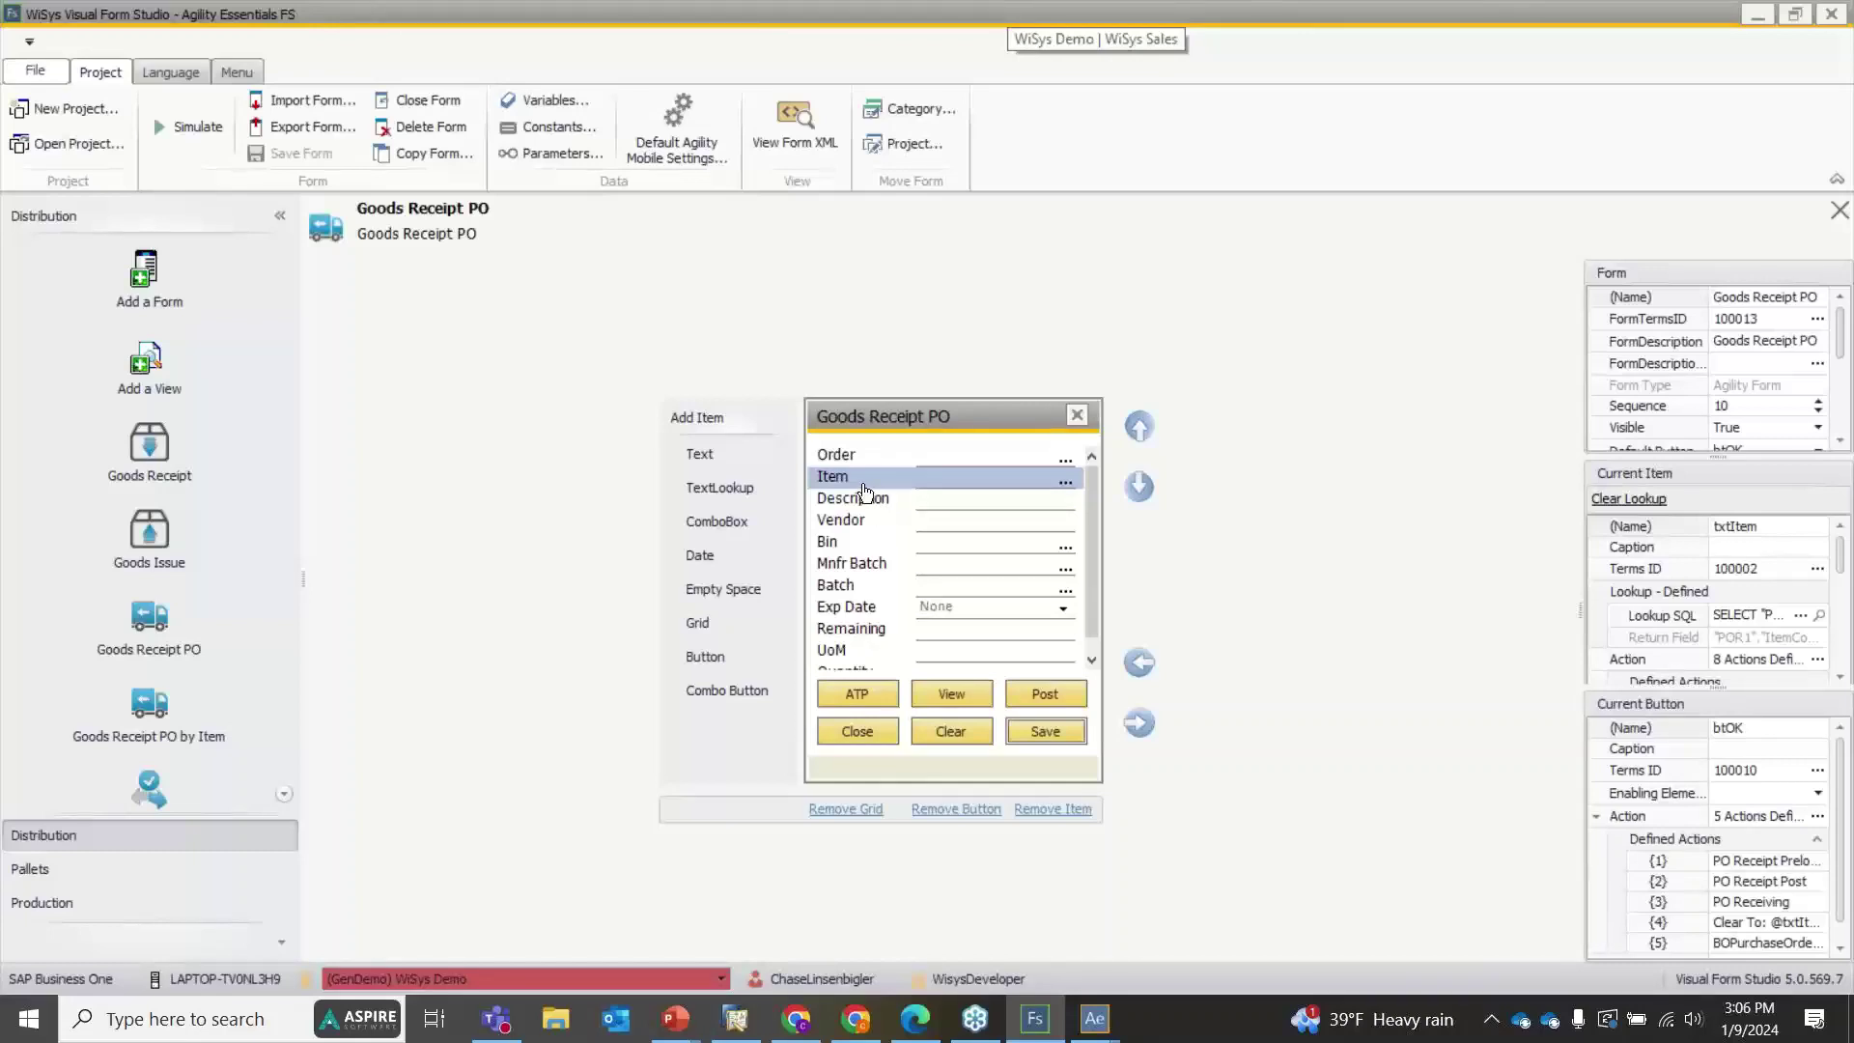
left_click(1818, 660)
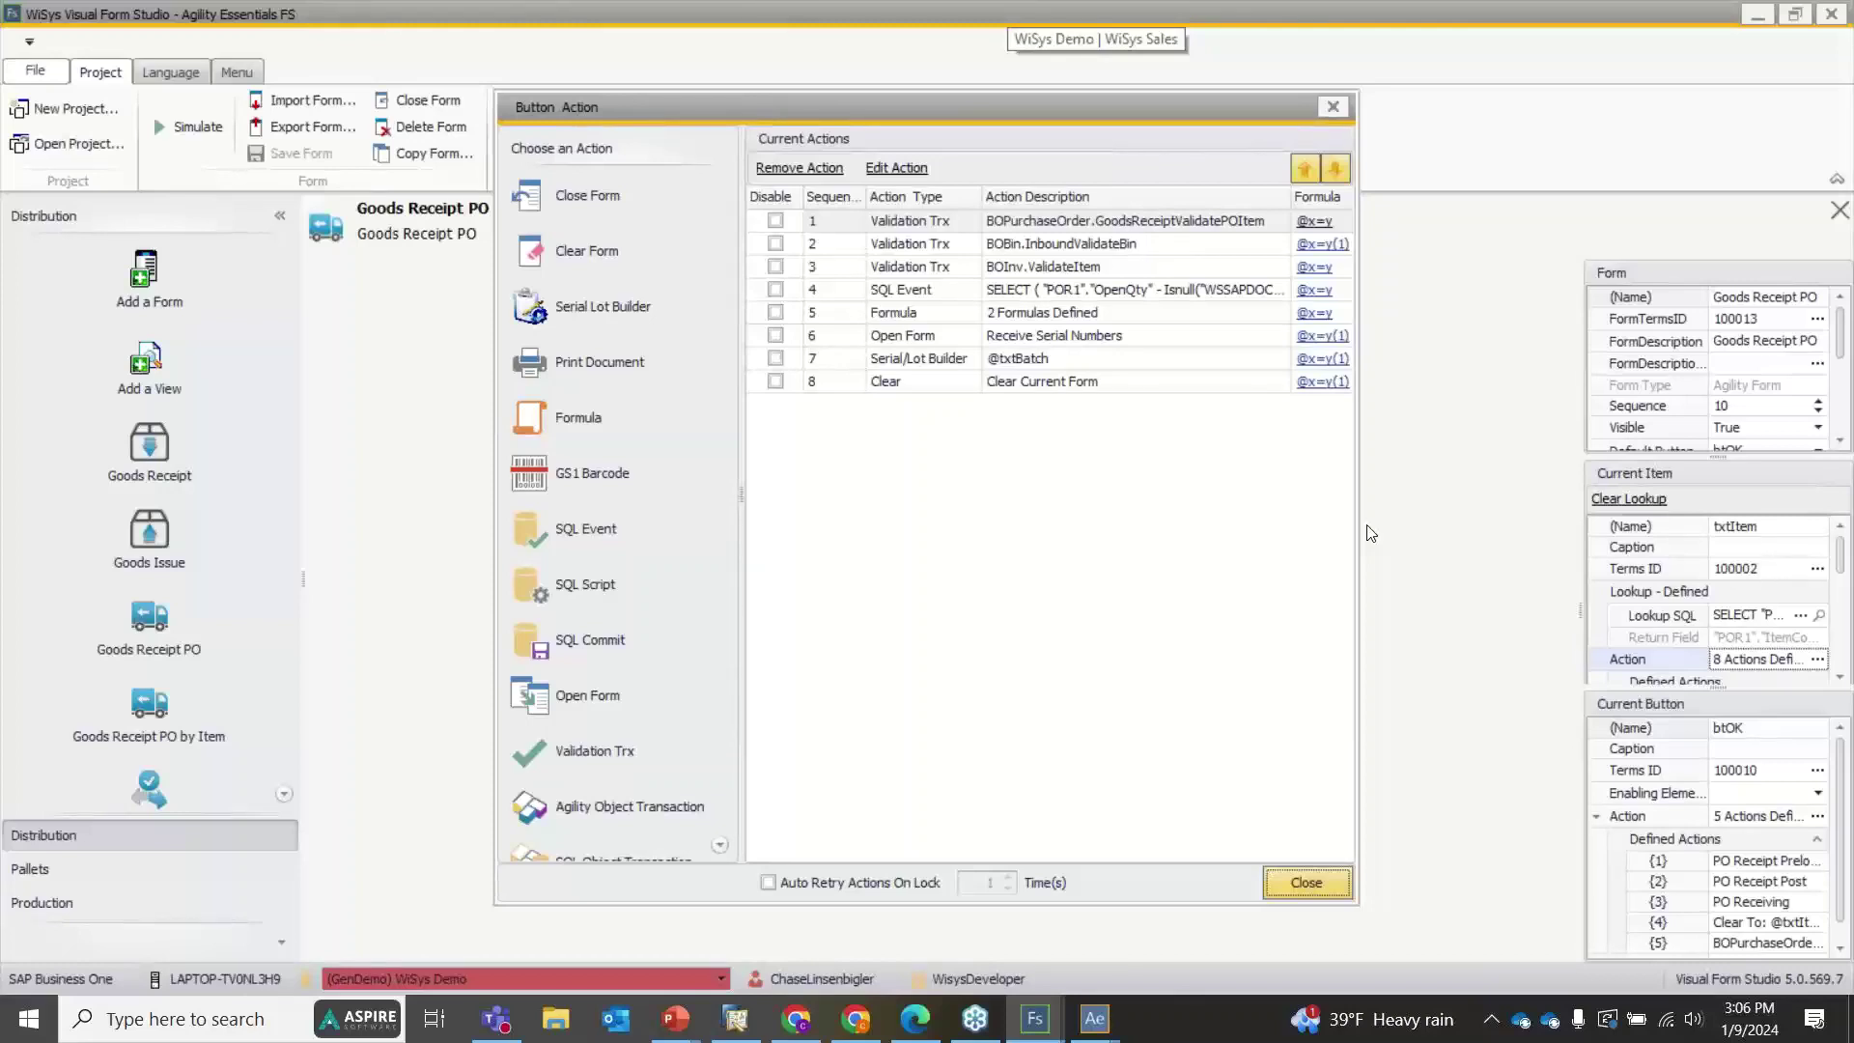
left_click(1103, 366)
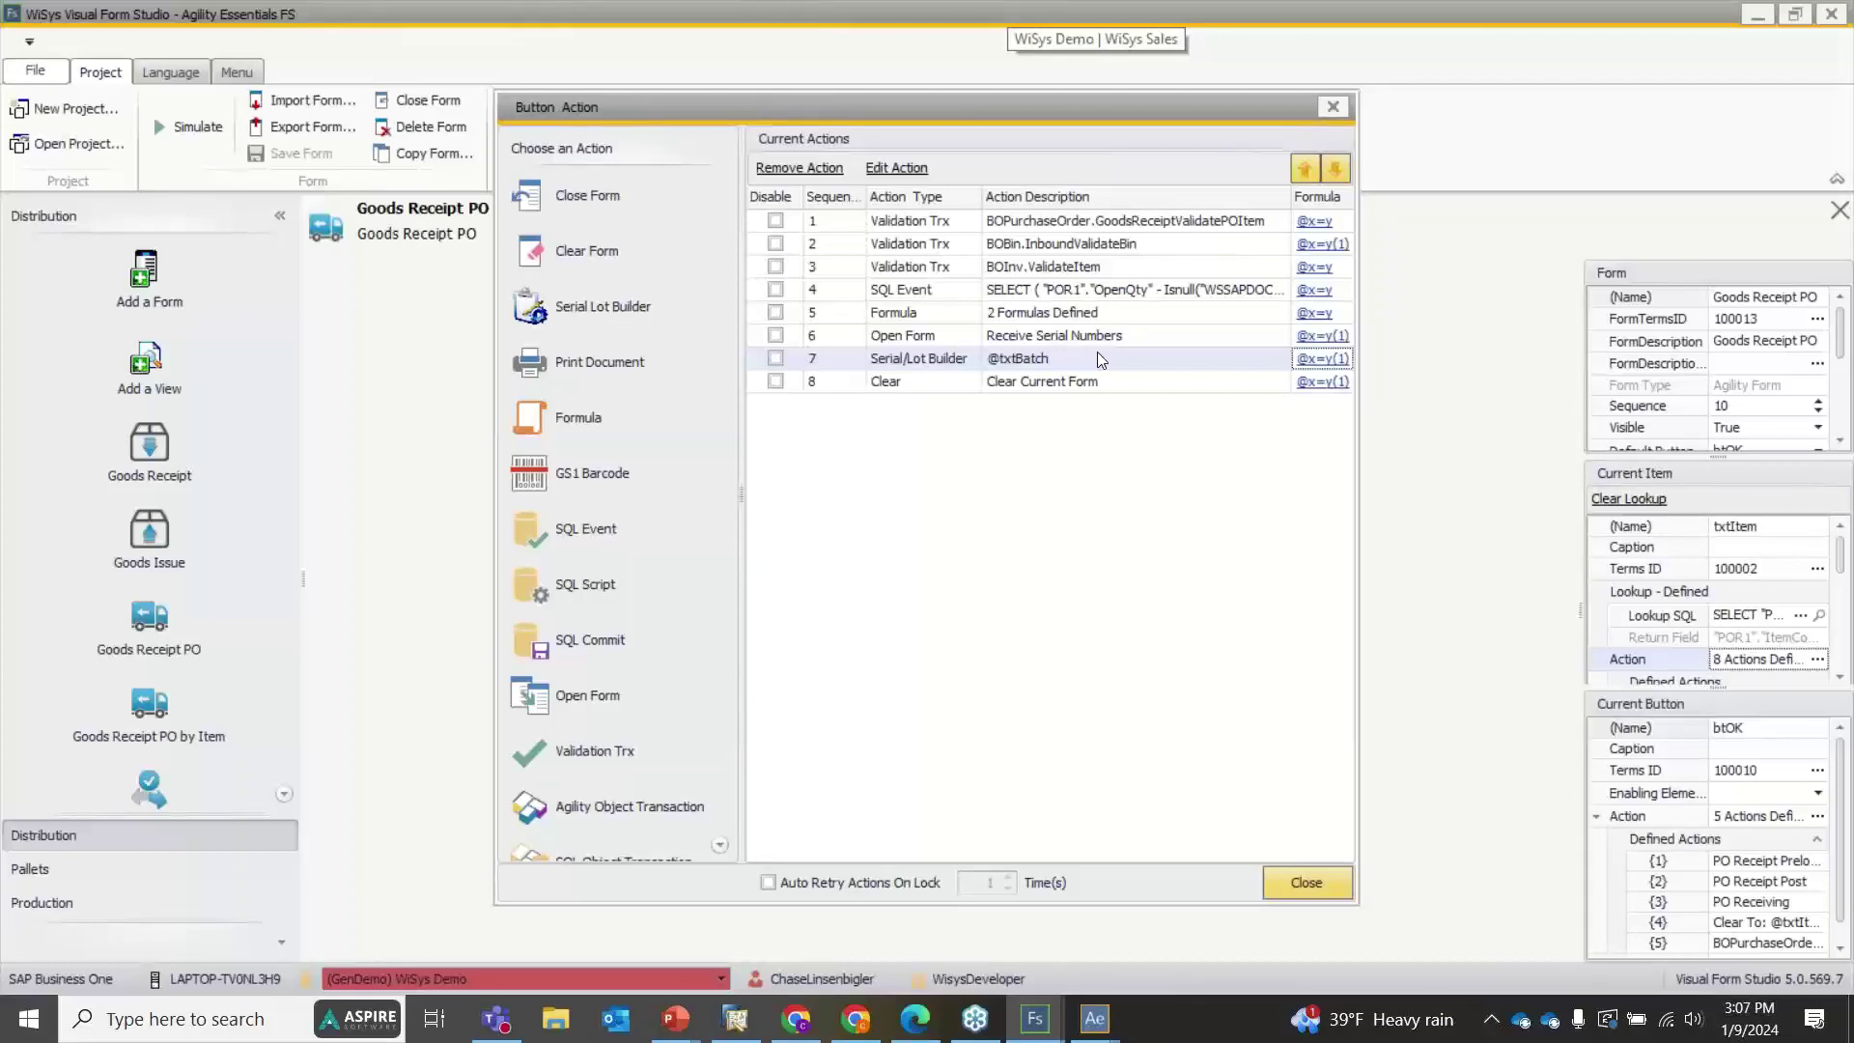
Try to add another Serial Lot Builder action, and open the existing one in the Serial/Lot Builder Wizard
mouse_move(1300, 364)
double_click(603, 307)
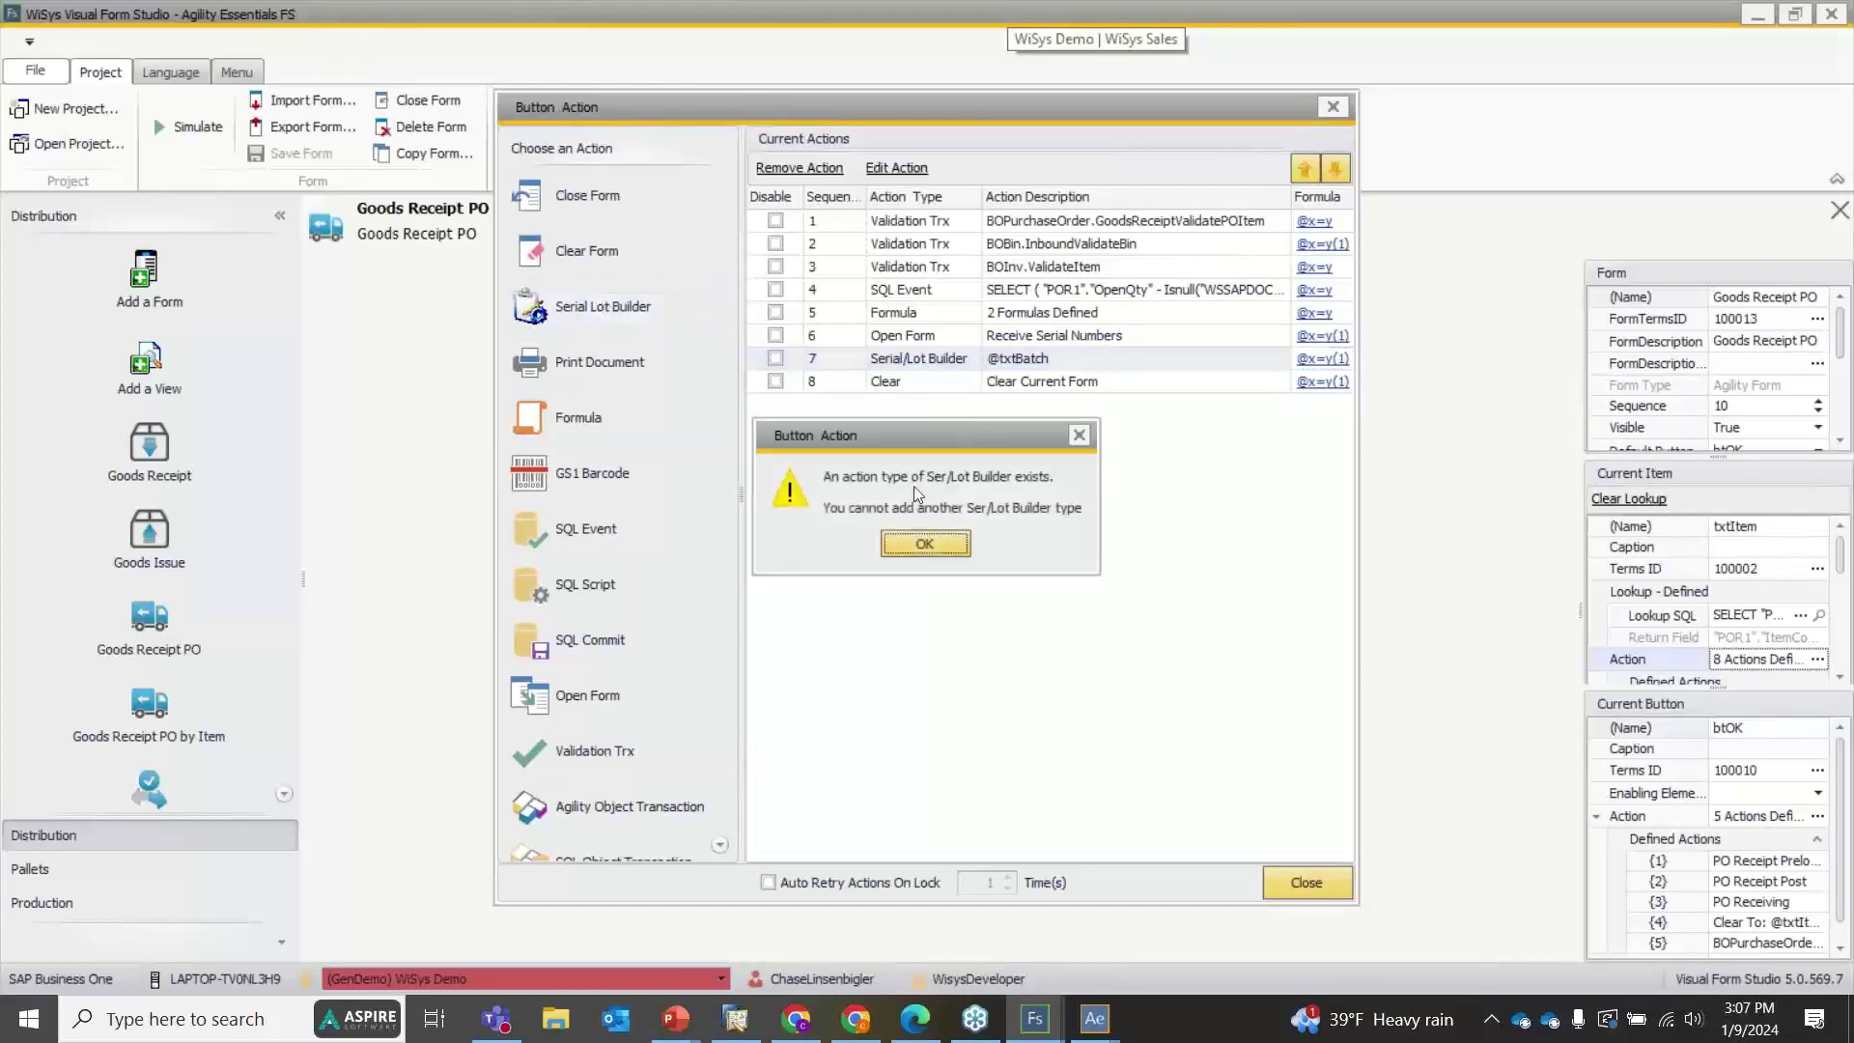
left_click(917, 545)
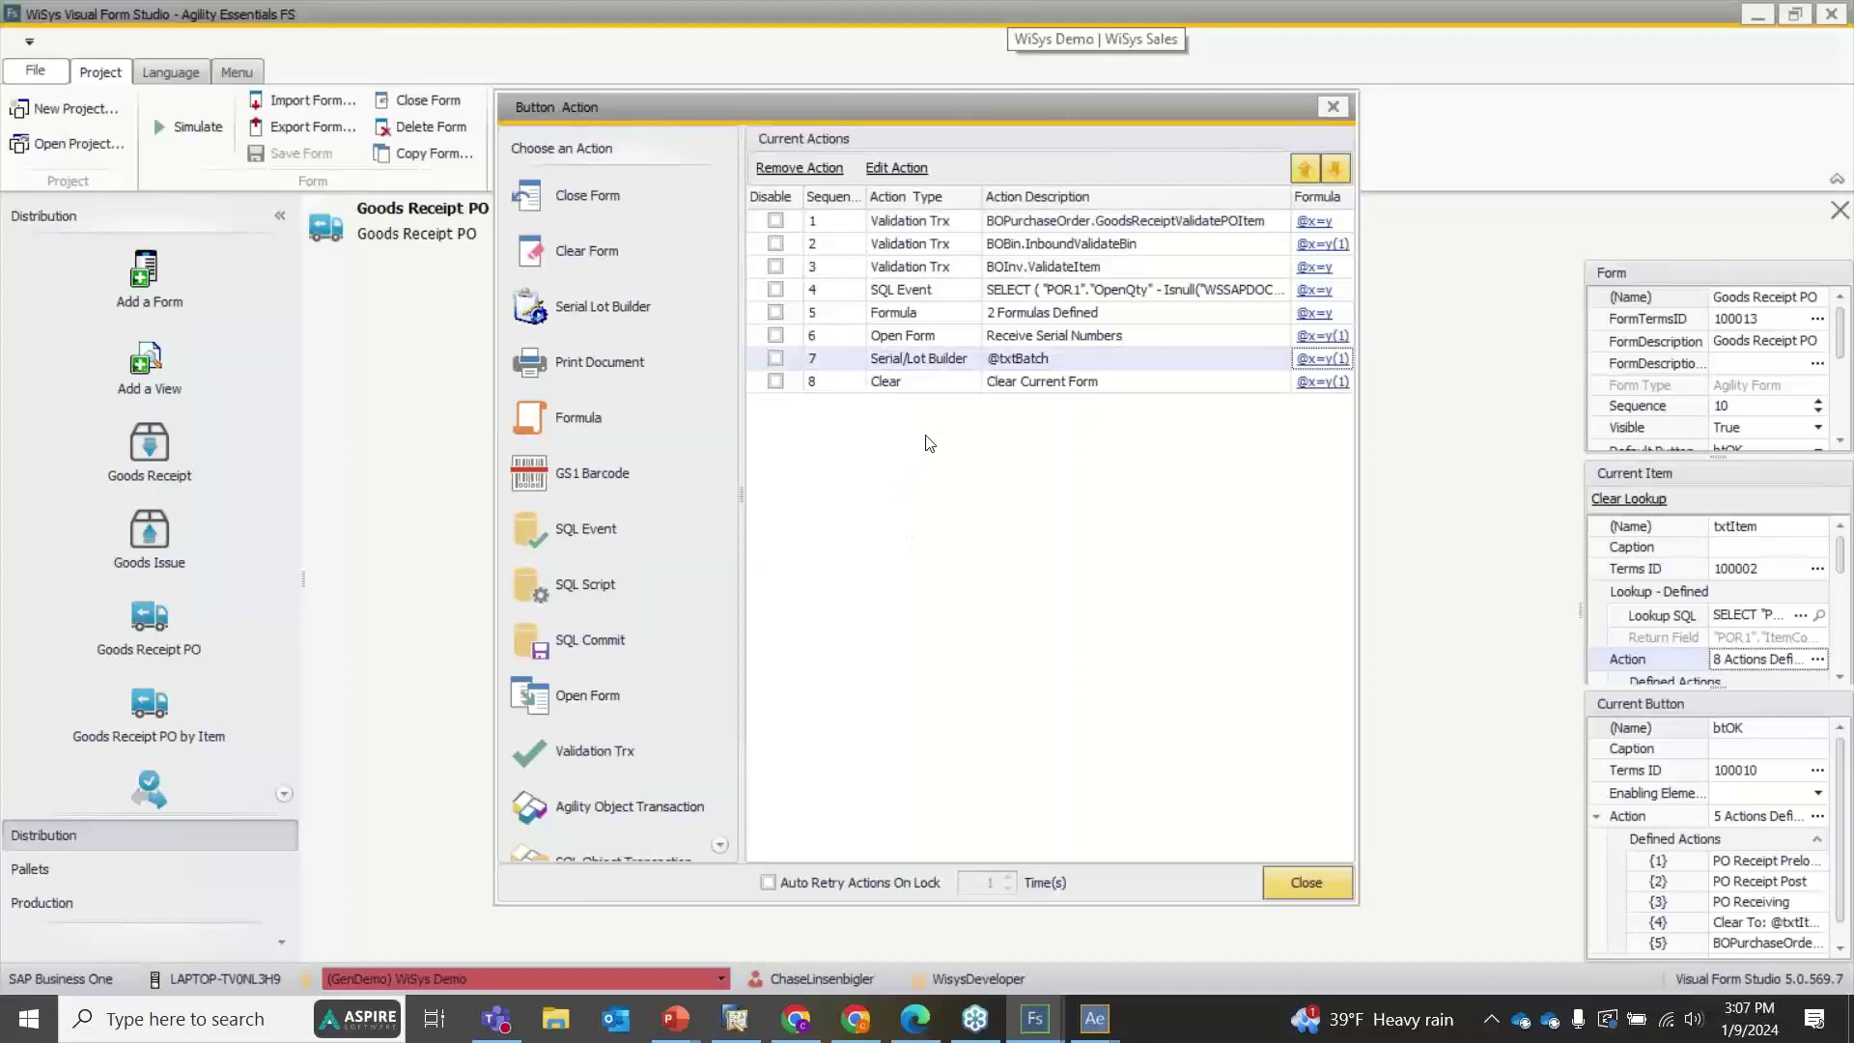
double_click(932, 357)
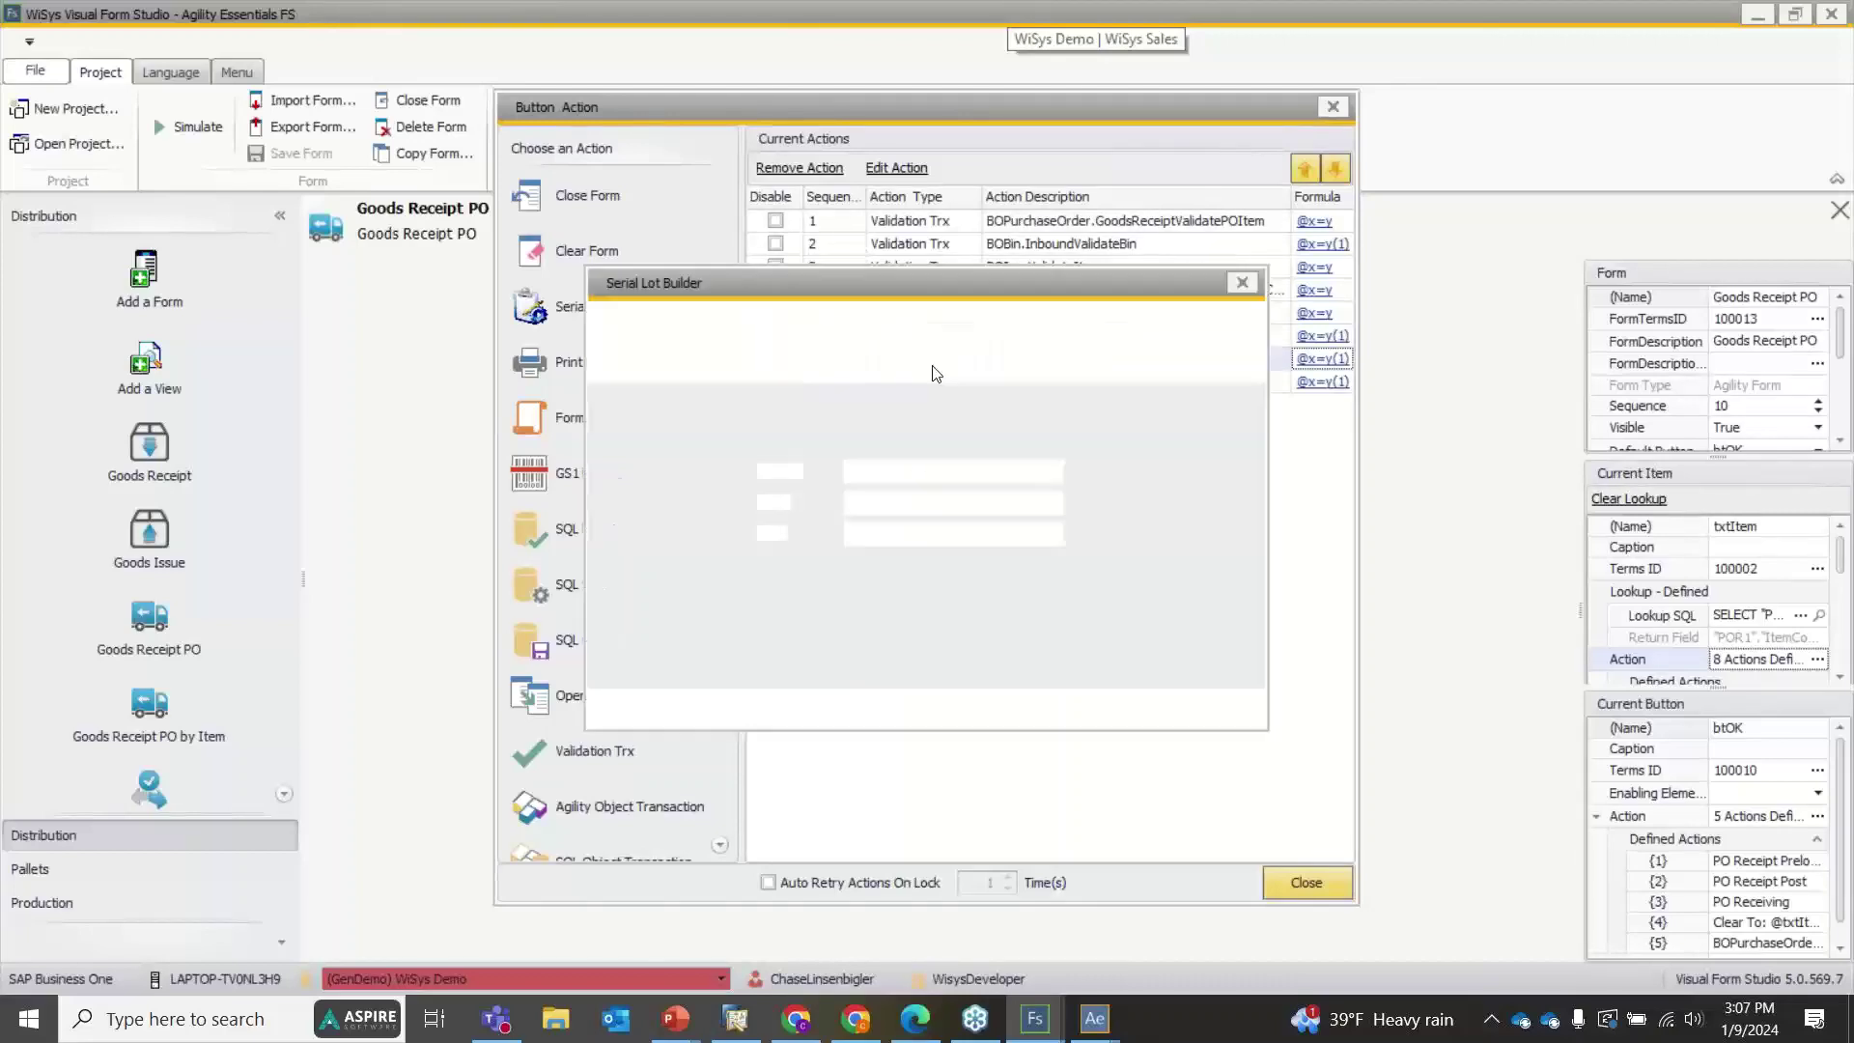
left_click_drag(856, 287, 979, 281)
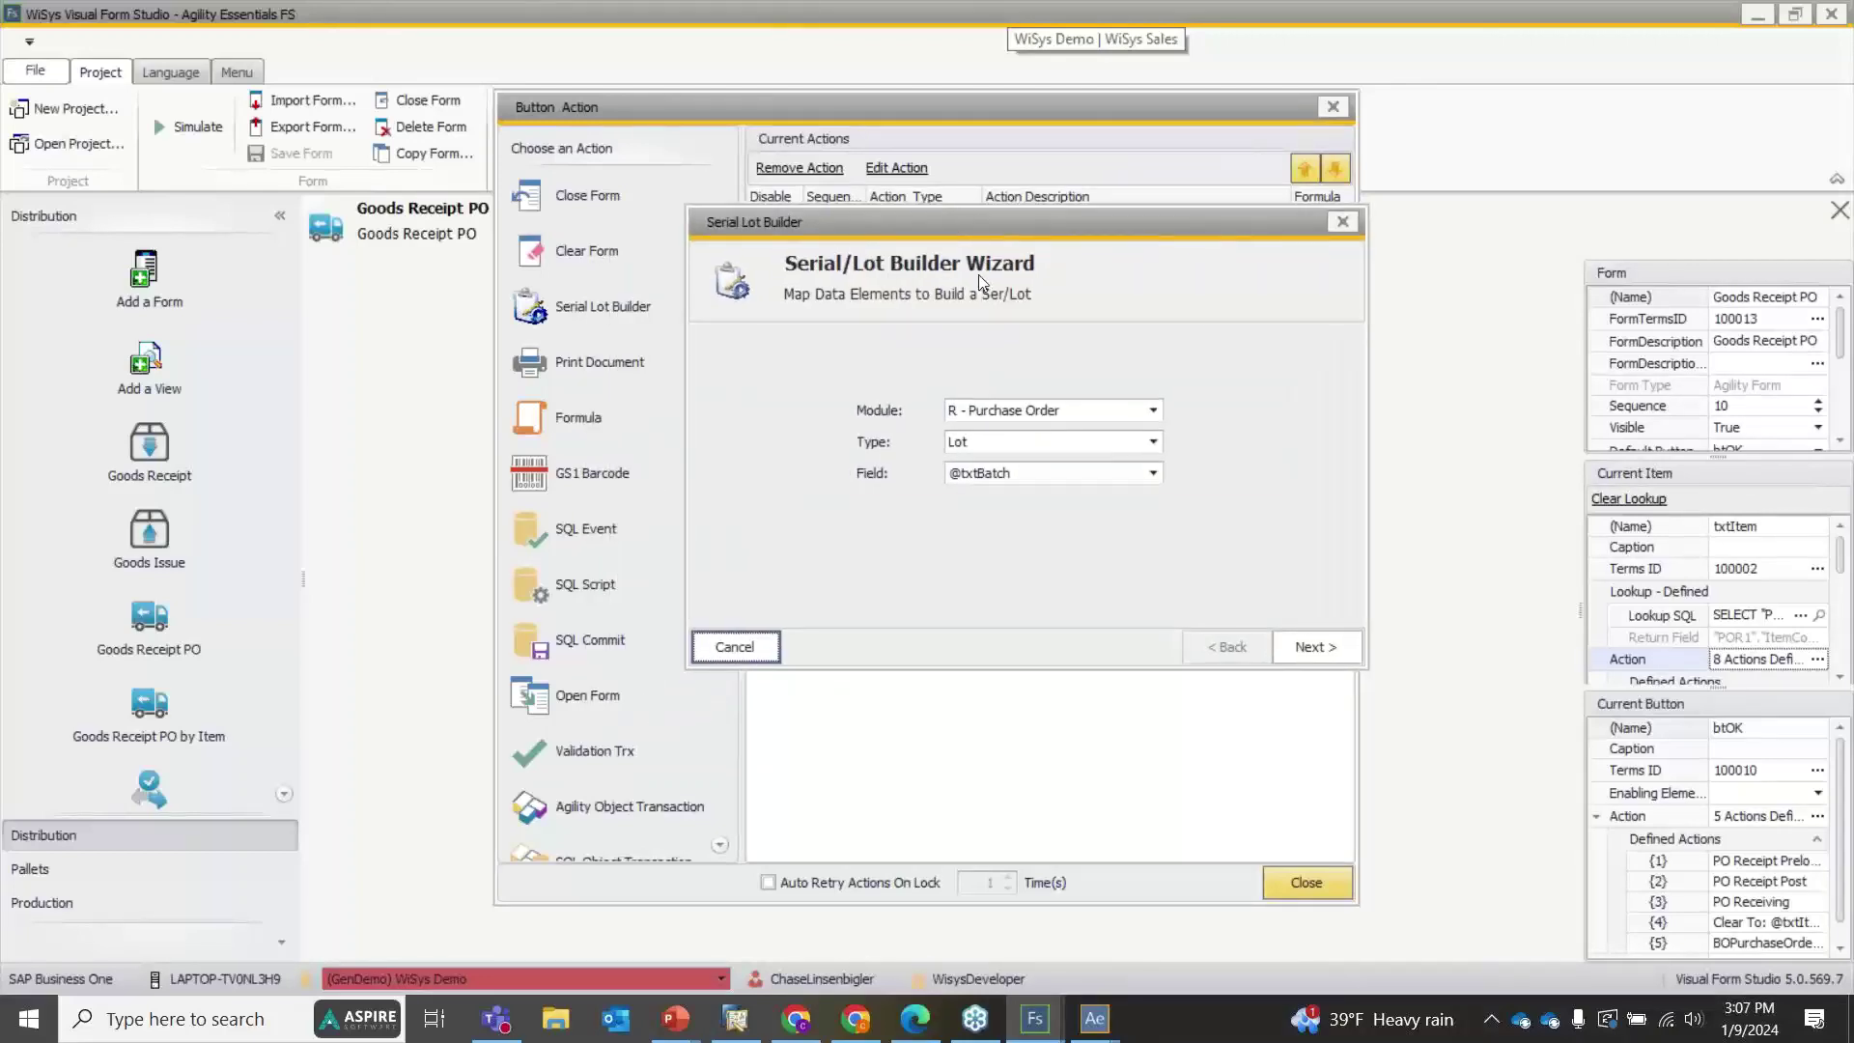
Try Production Order as the builder's module, and set it back to Purchase Order
left_click(1015, 414)
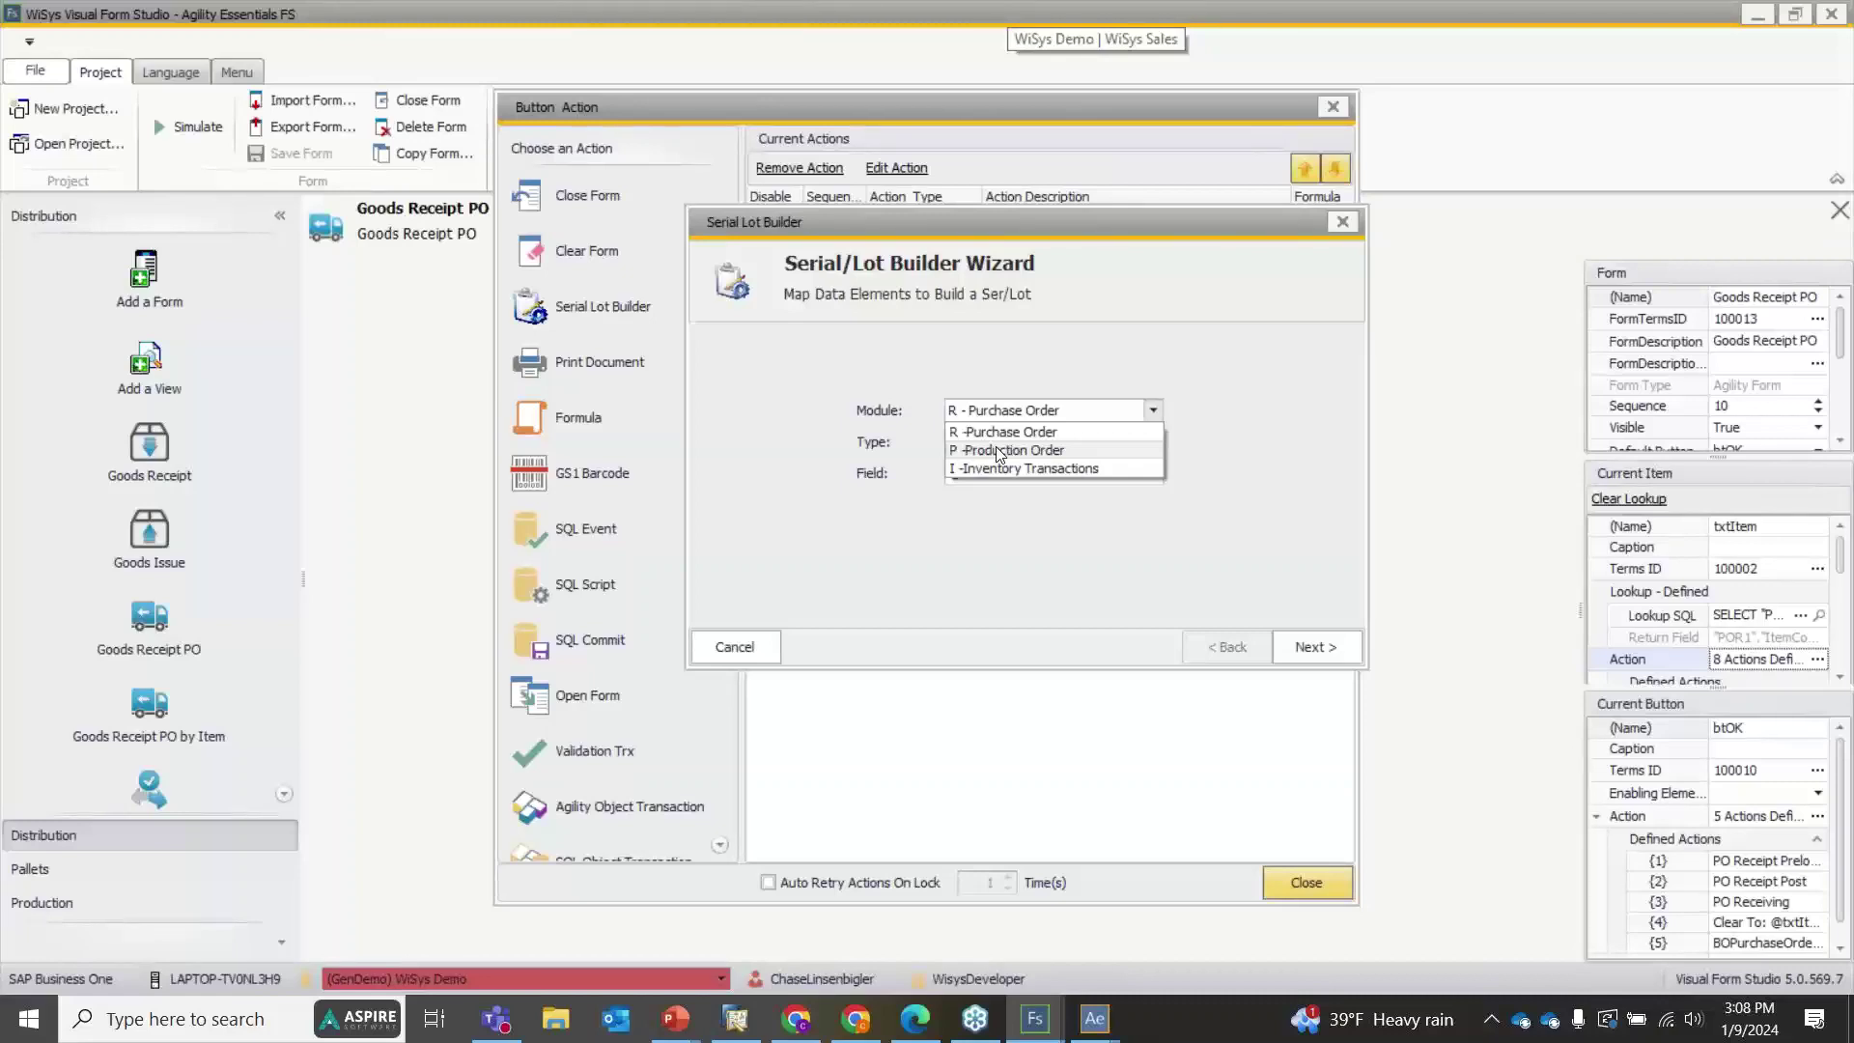
left_click(999, 452)
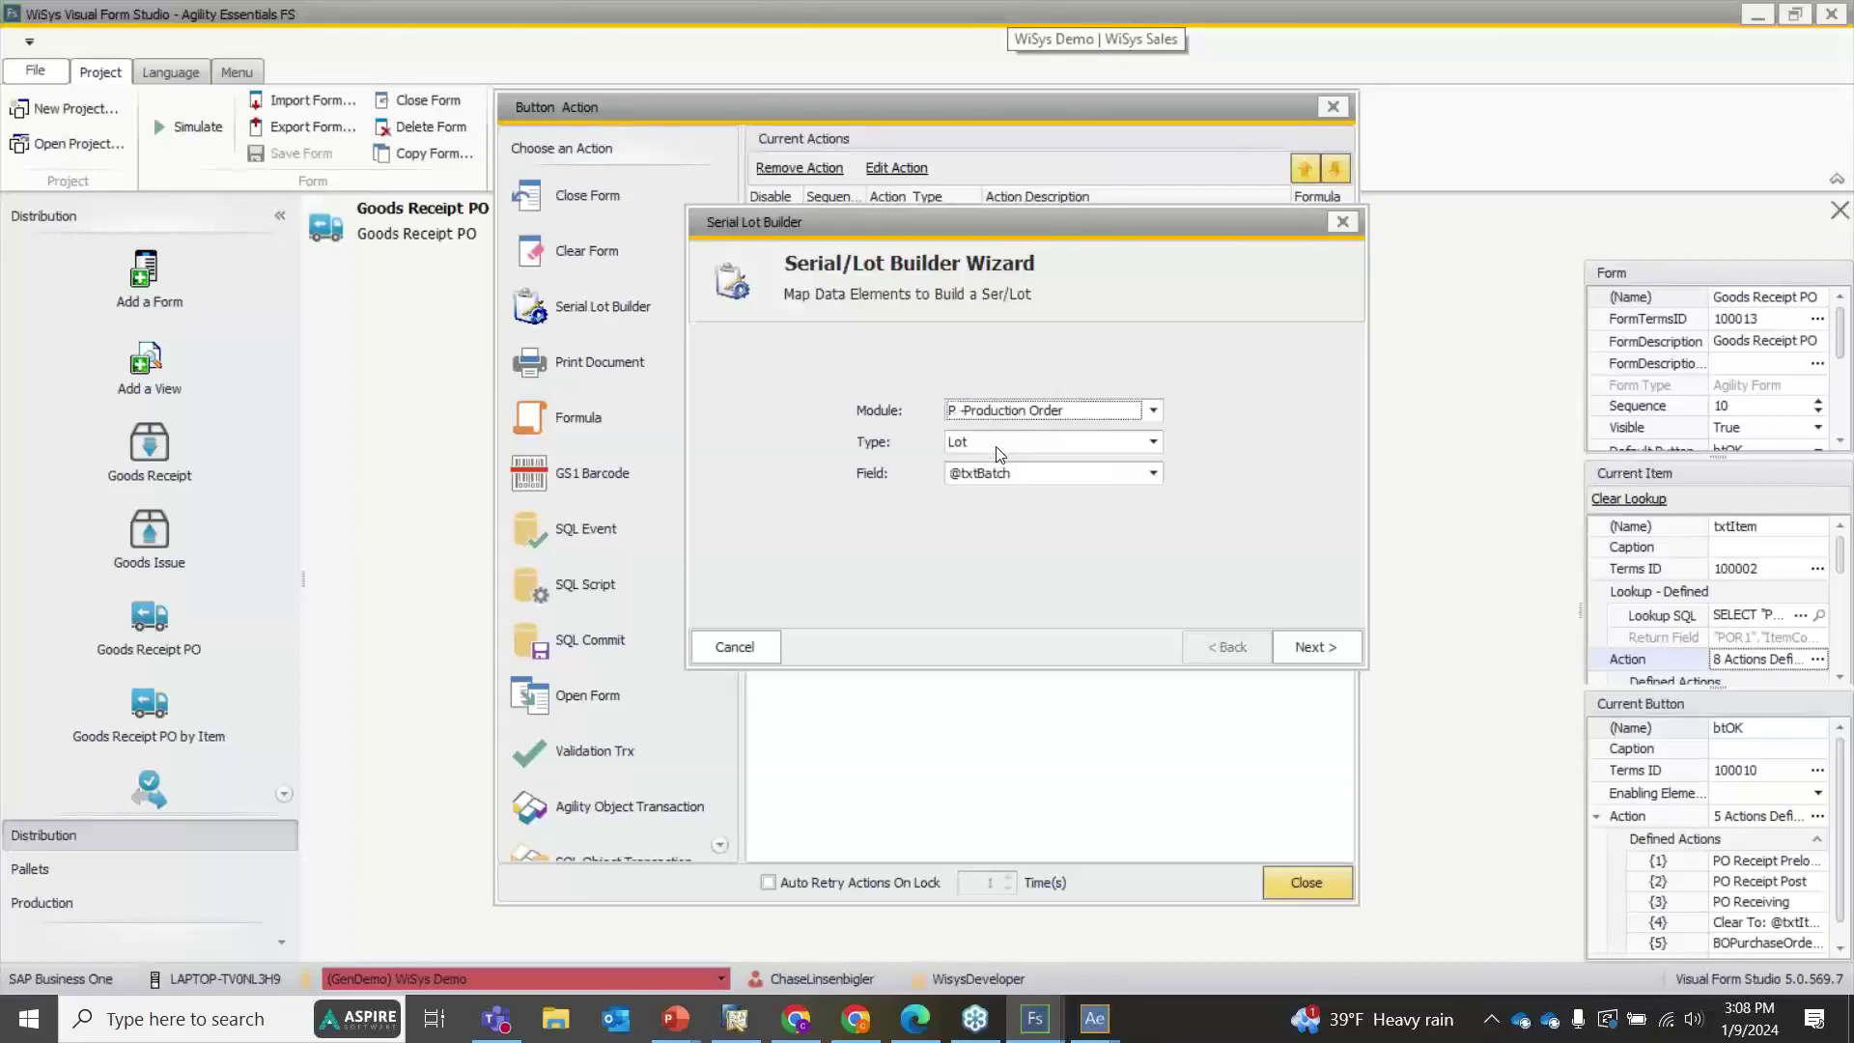
left_click(994, 413)
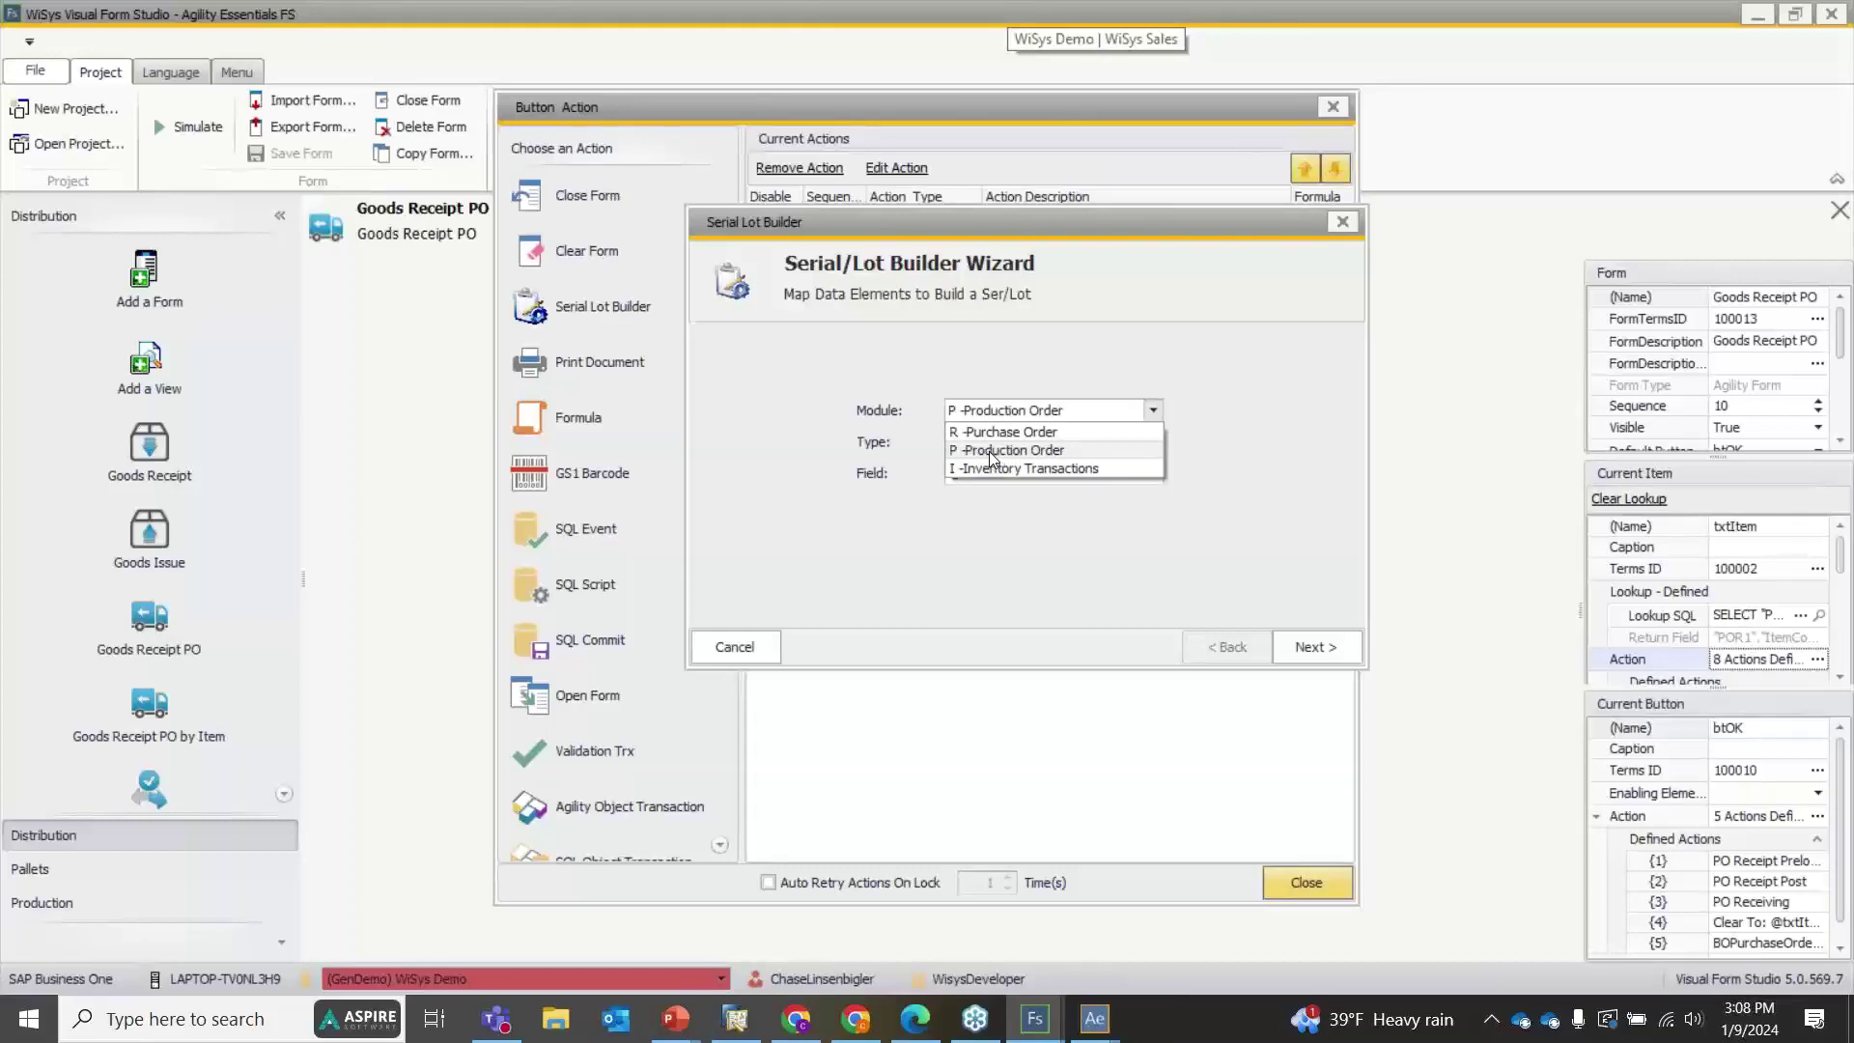
left_click(988, 449)
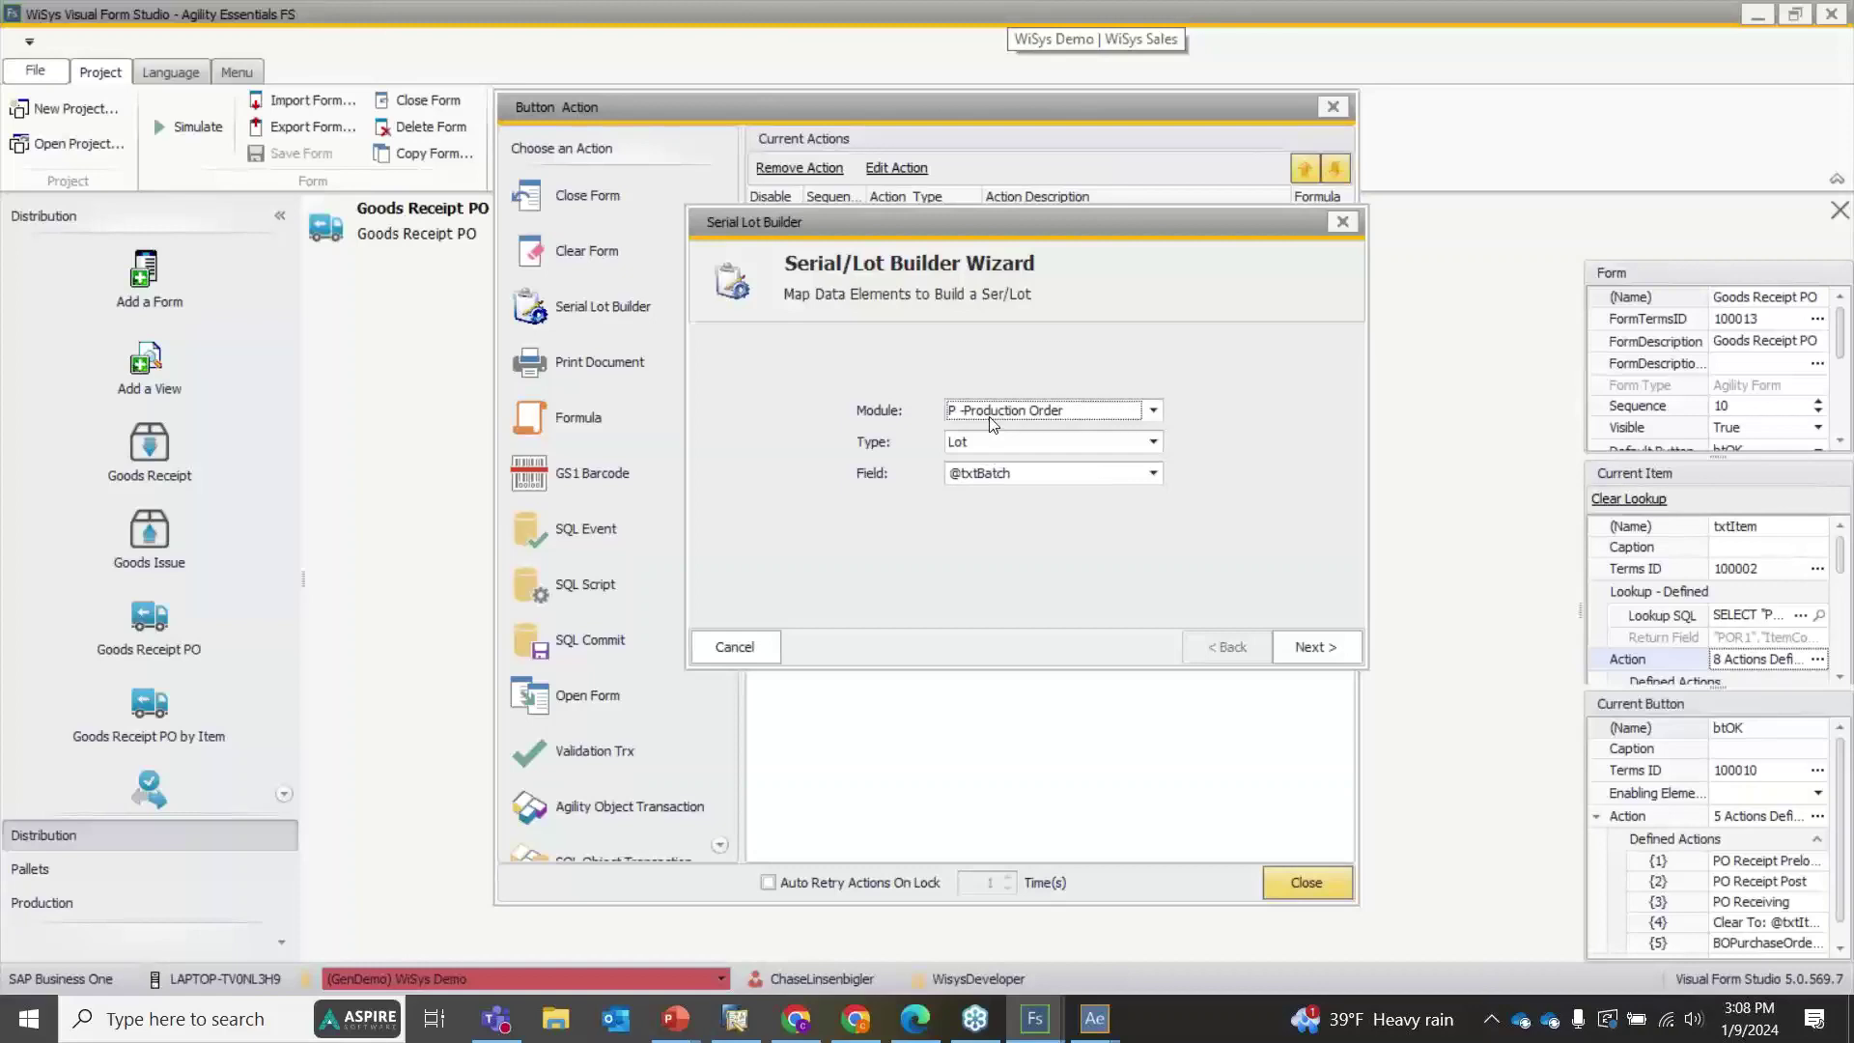
left_click(991, 422)
left_click(1048, 432)
left_click(965, 446)
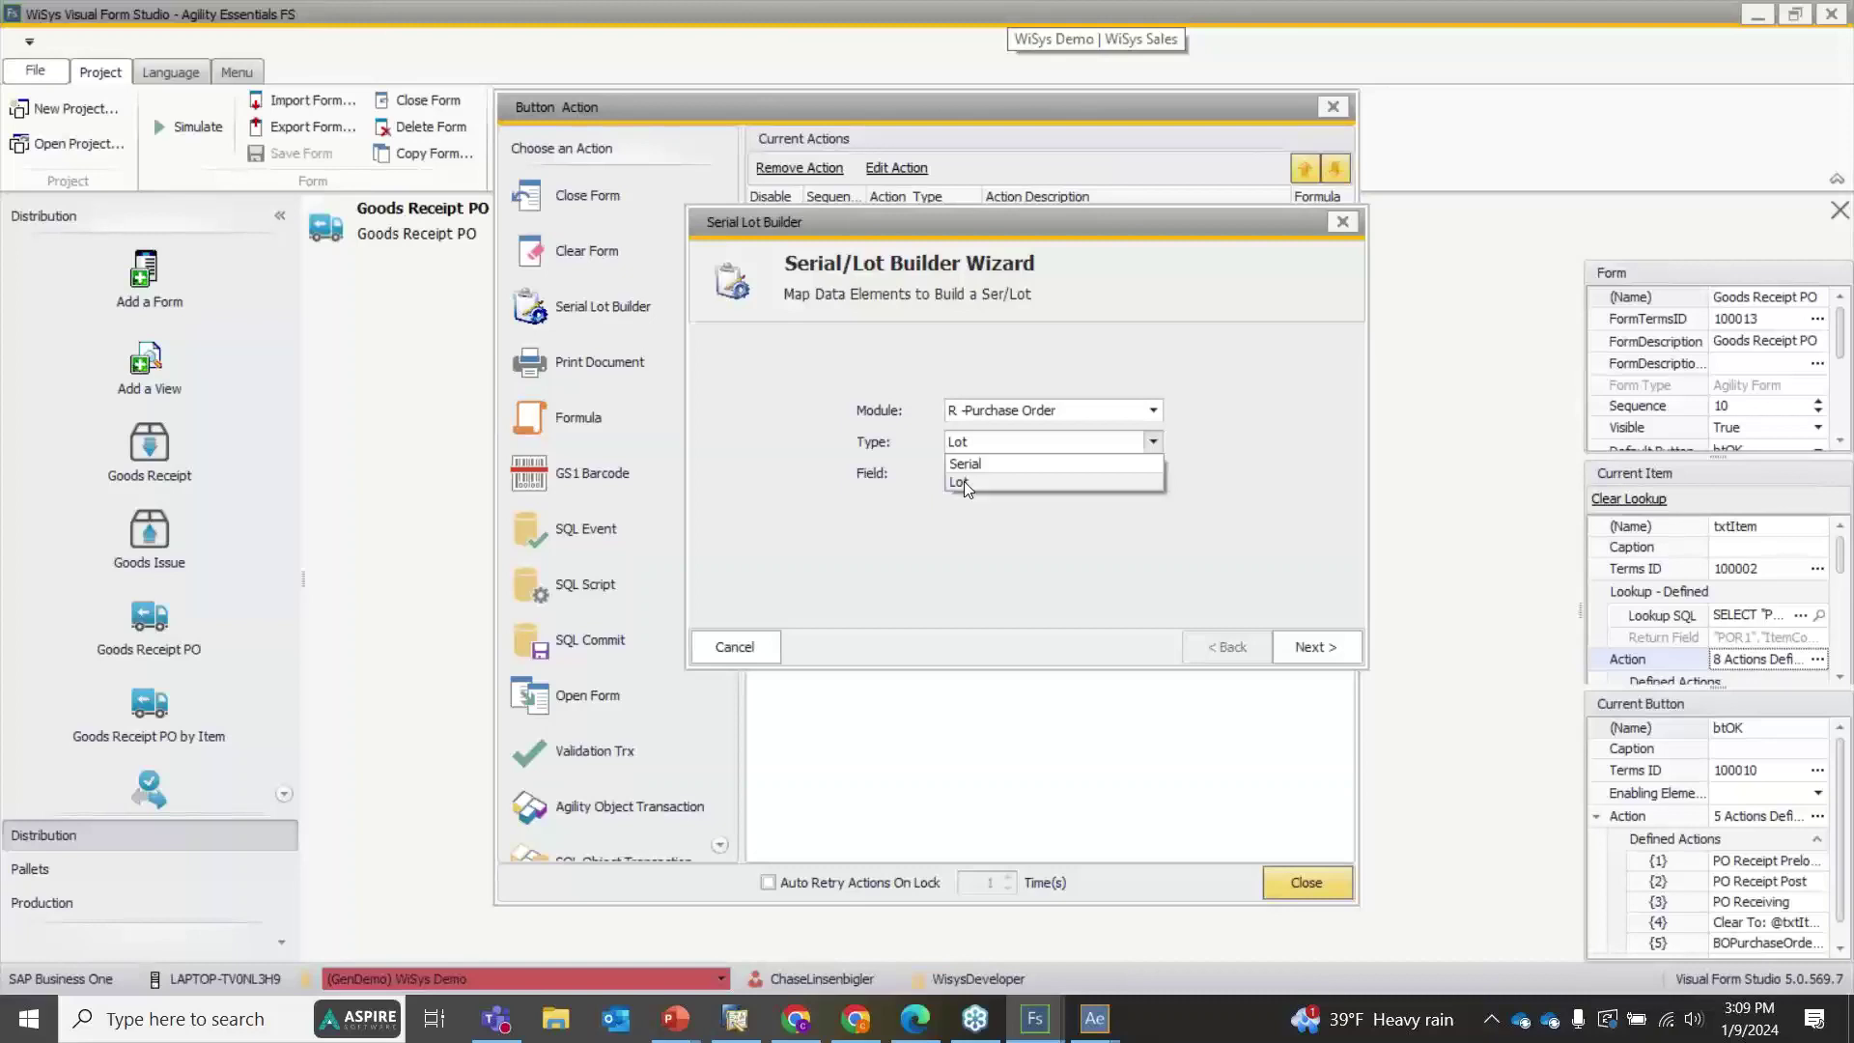
left_click(963, 481)
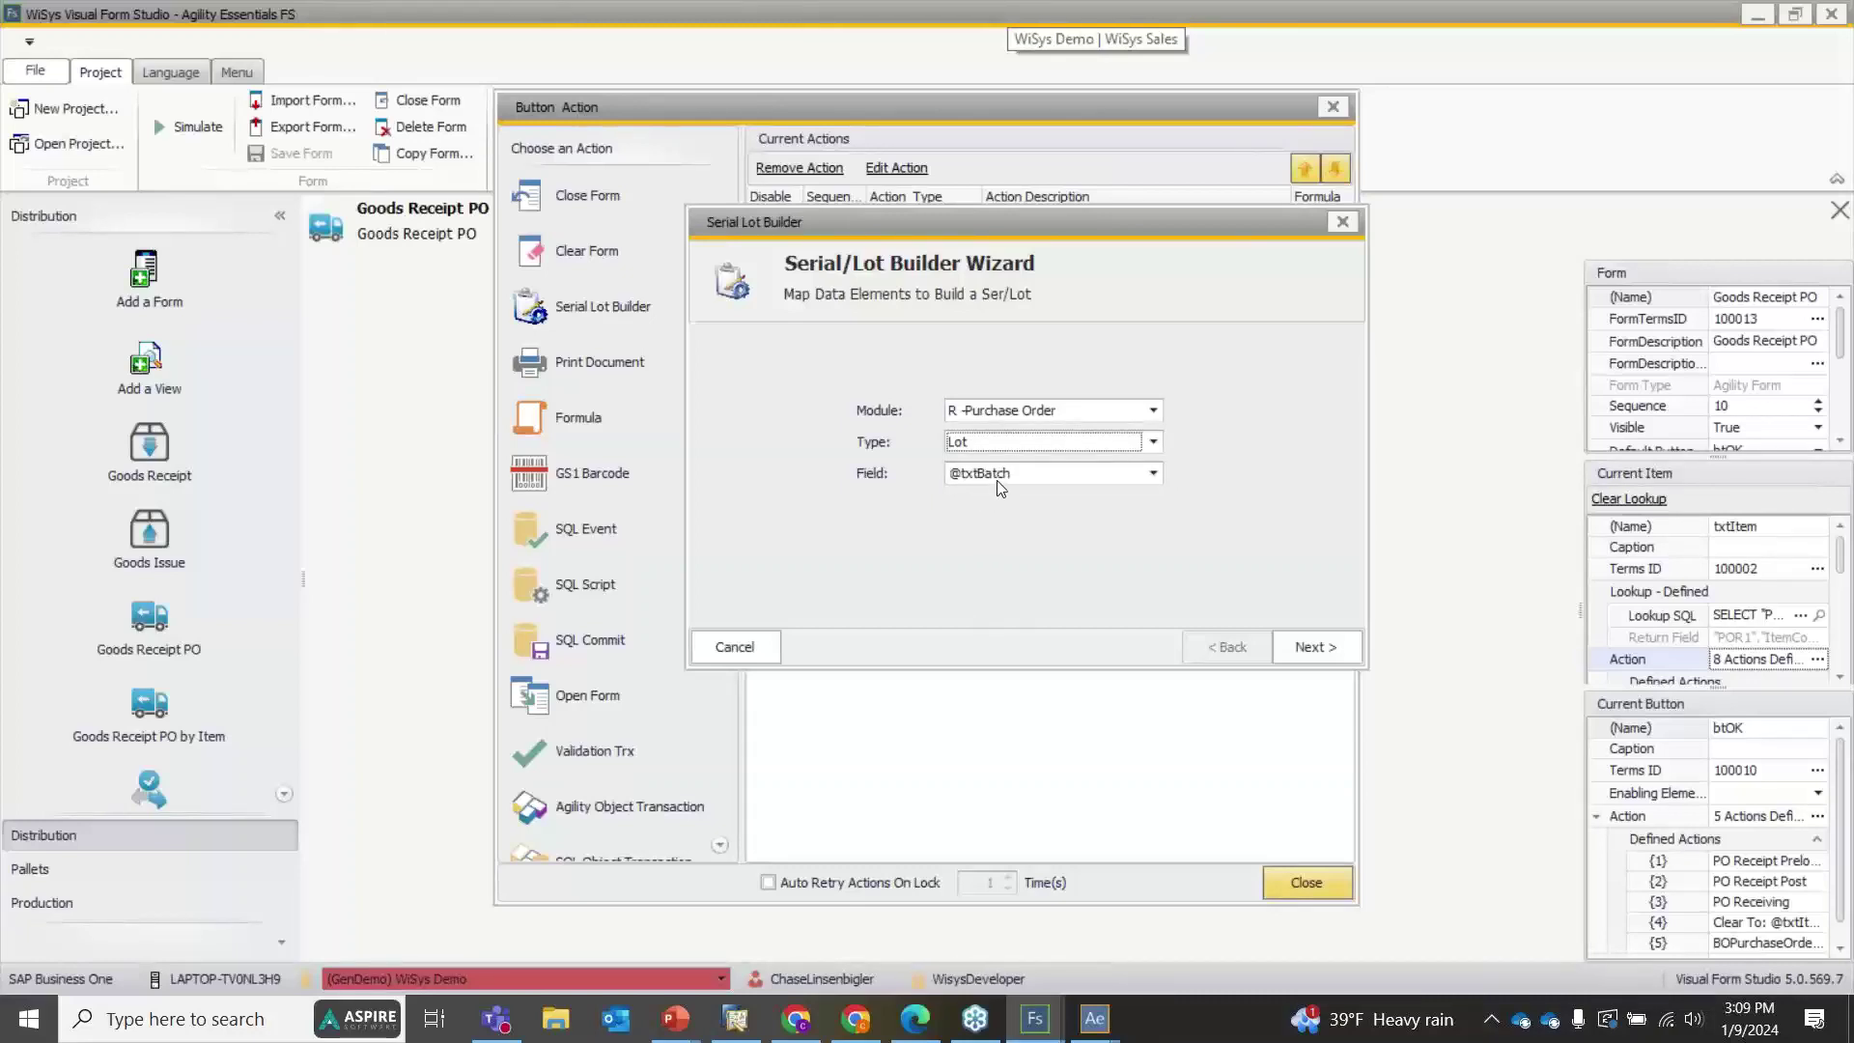
left_click(998, 480)
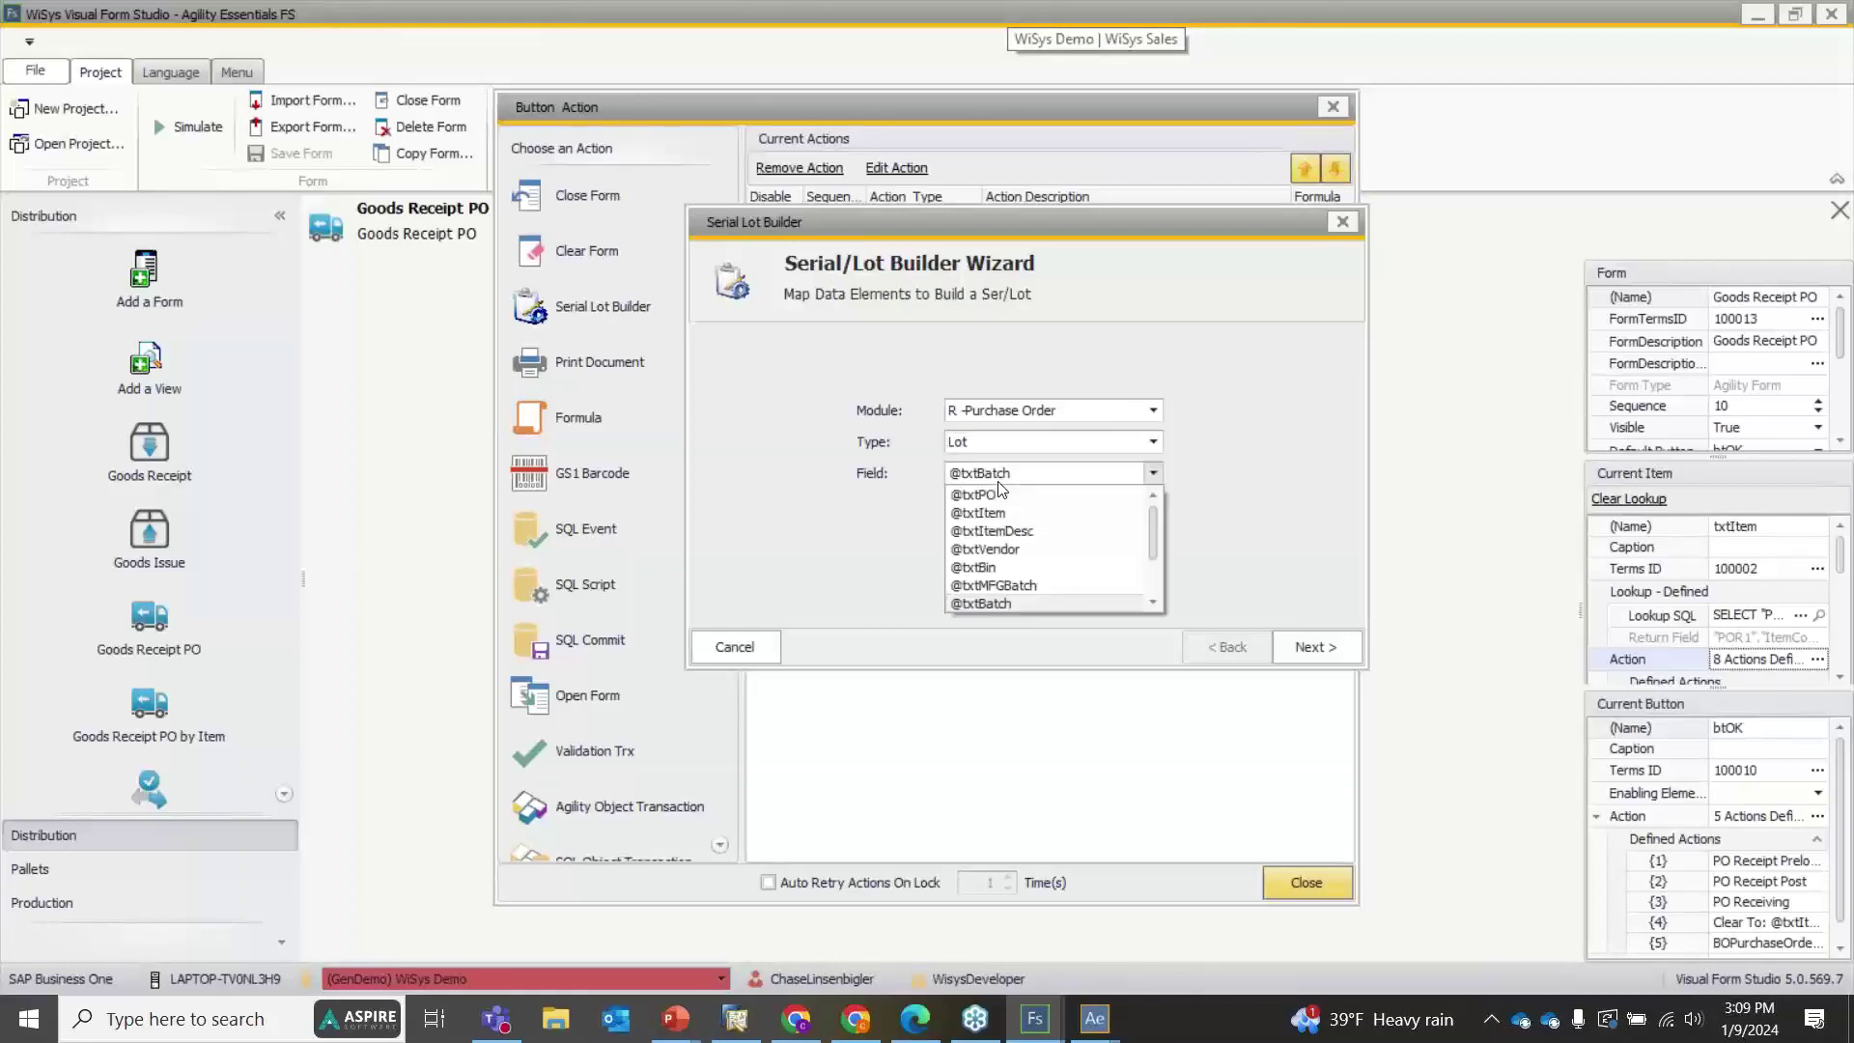
left_click(1010, 585)
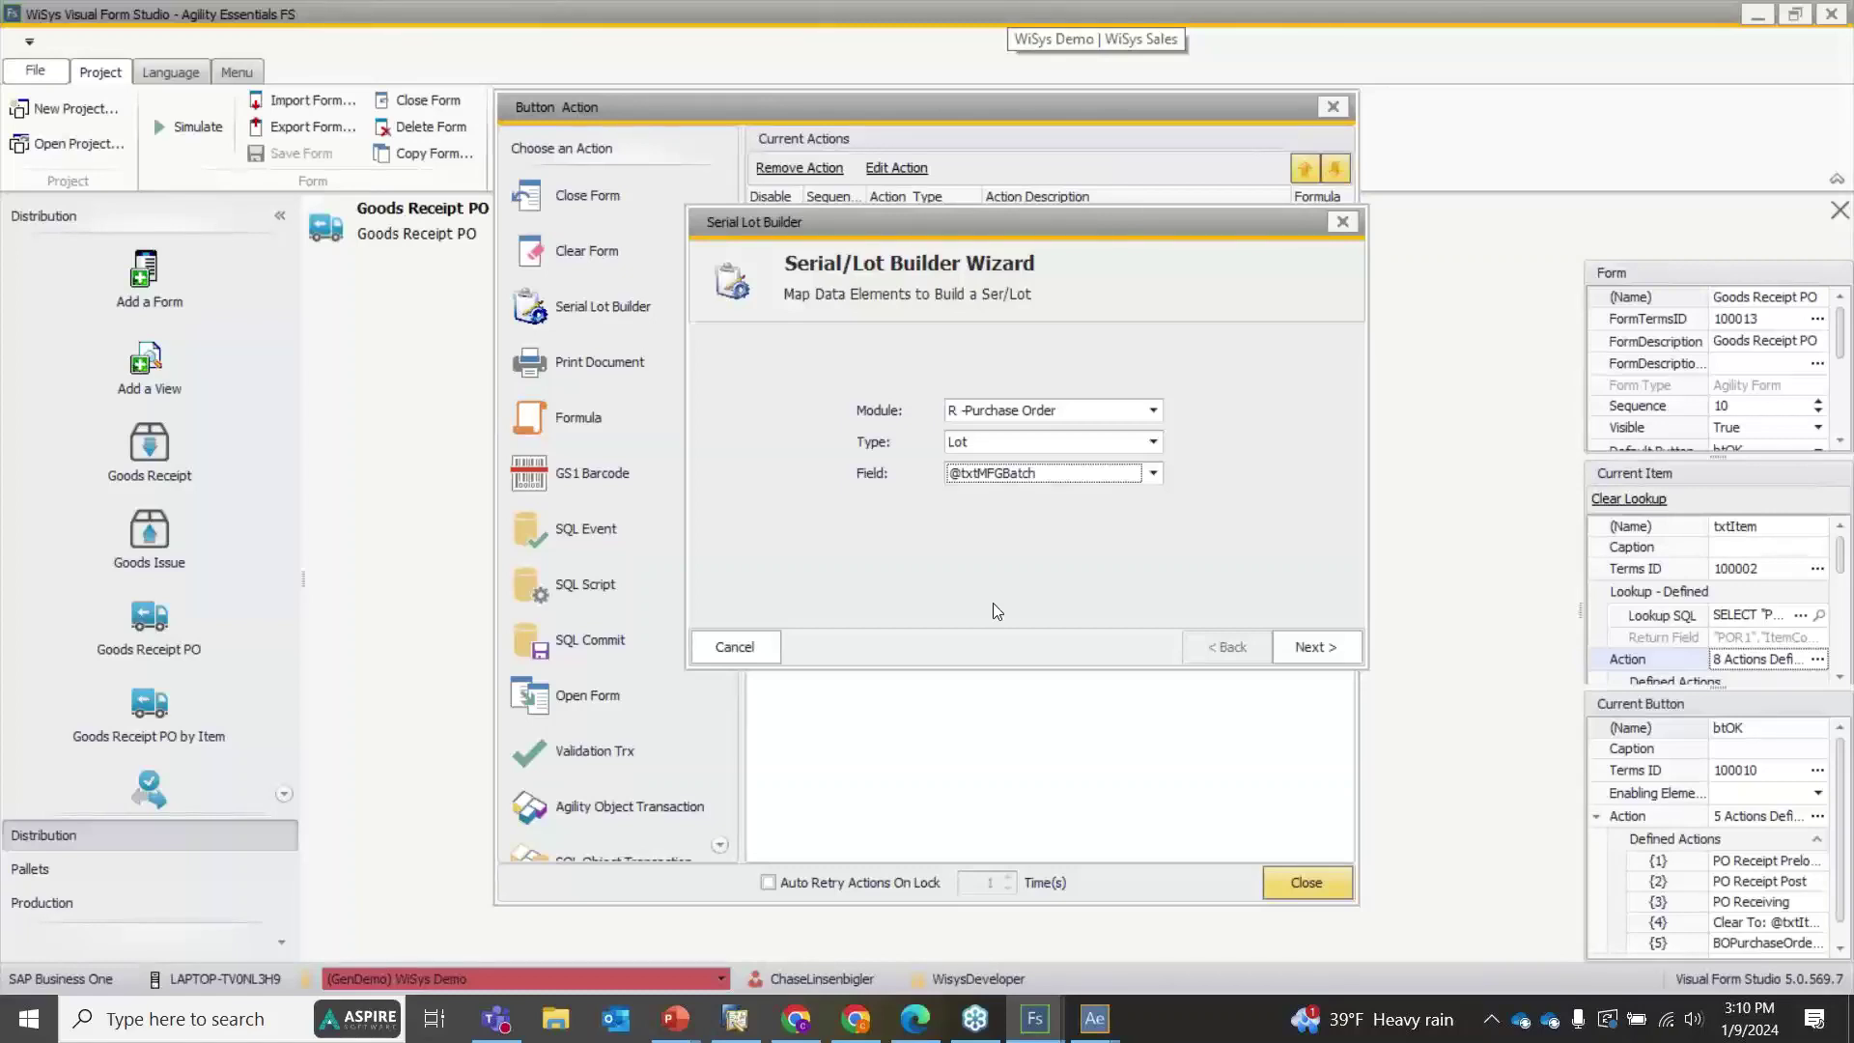
left_click(995, 474)
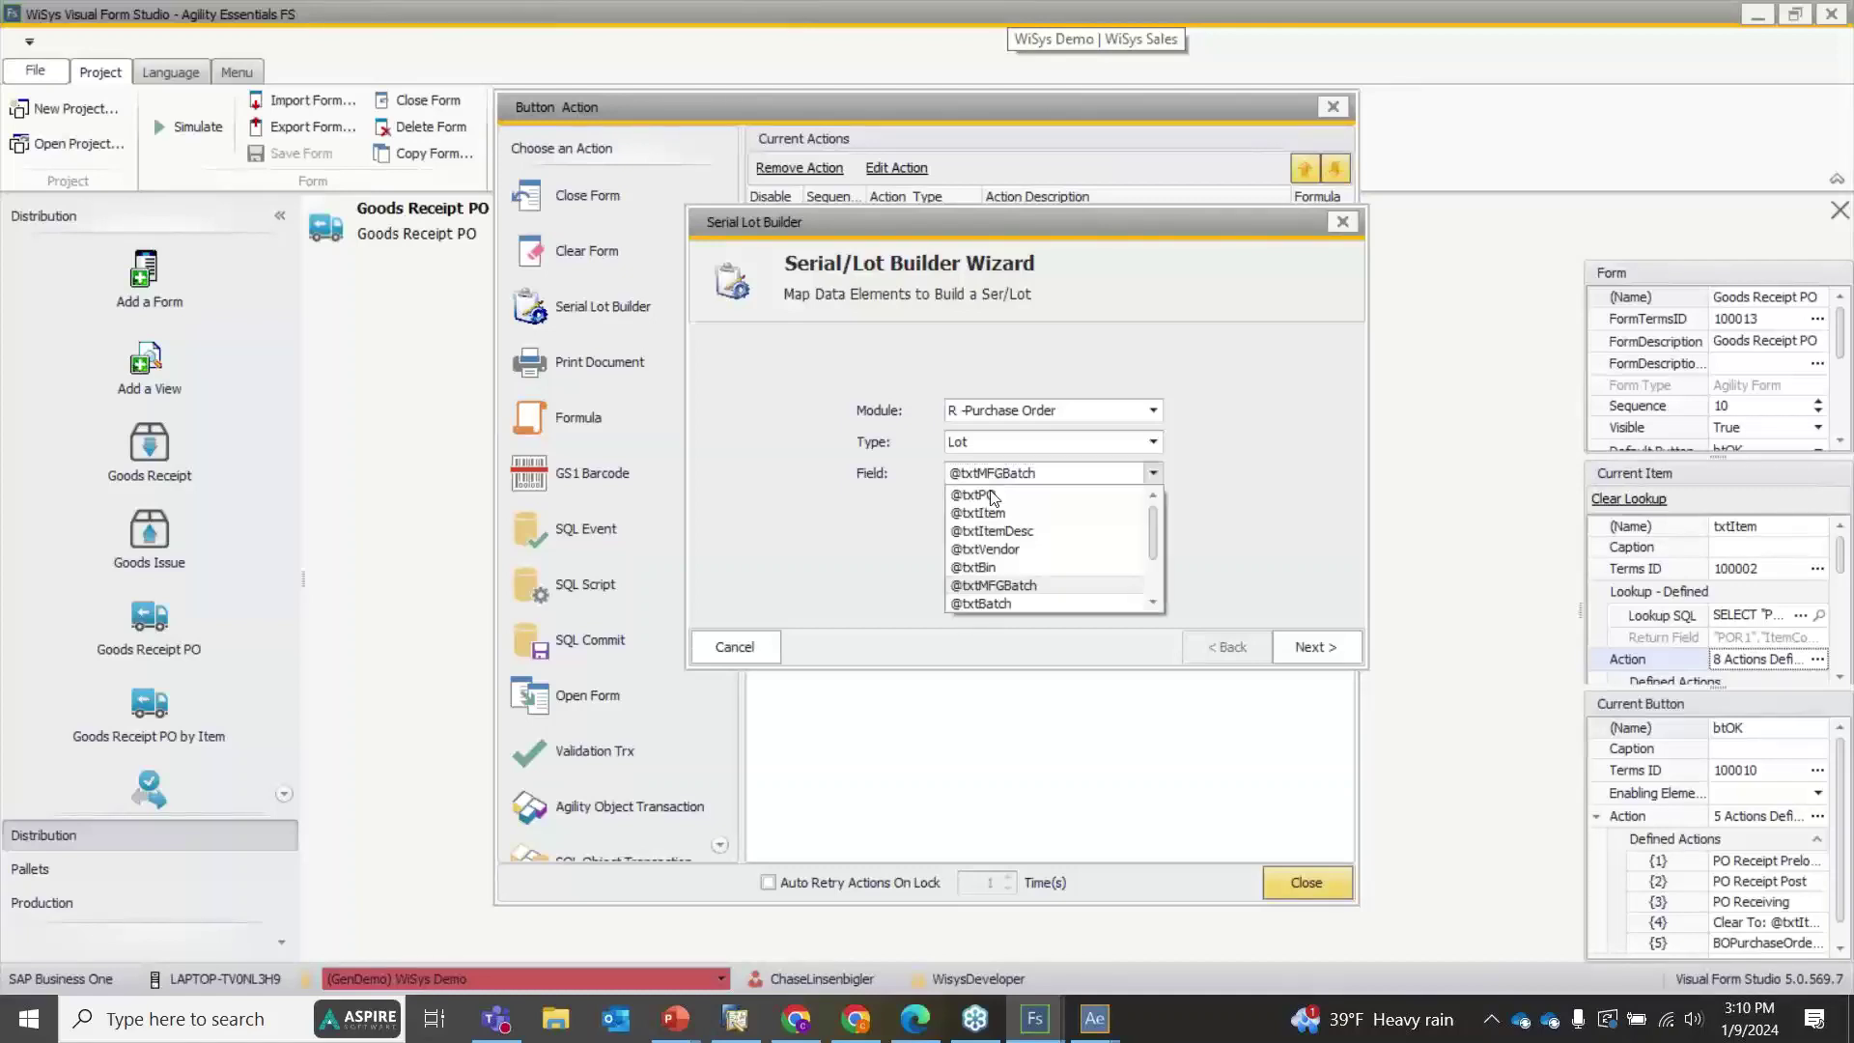
left_click(989, 603)
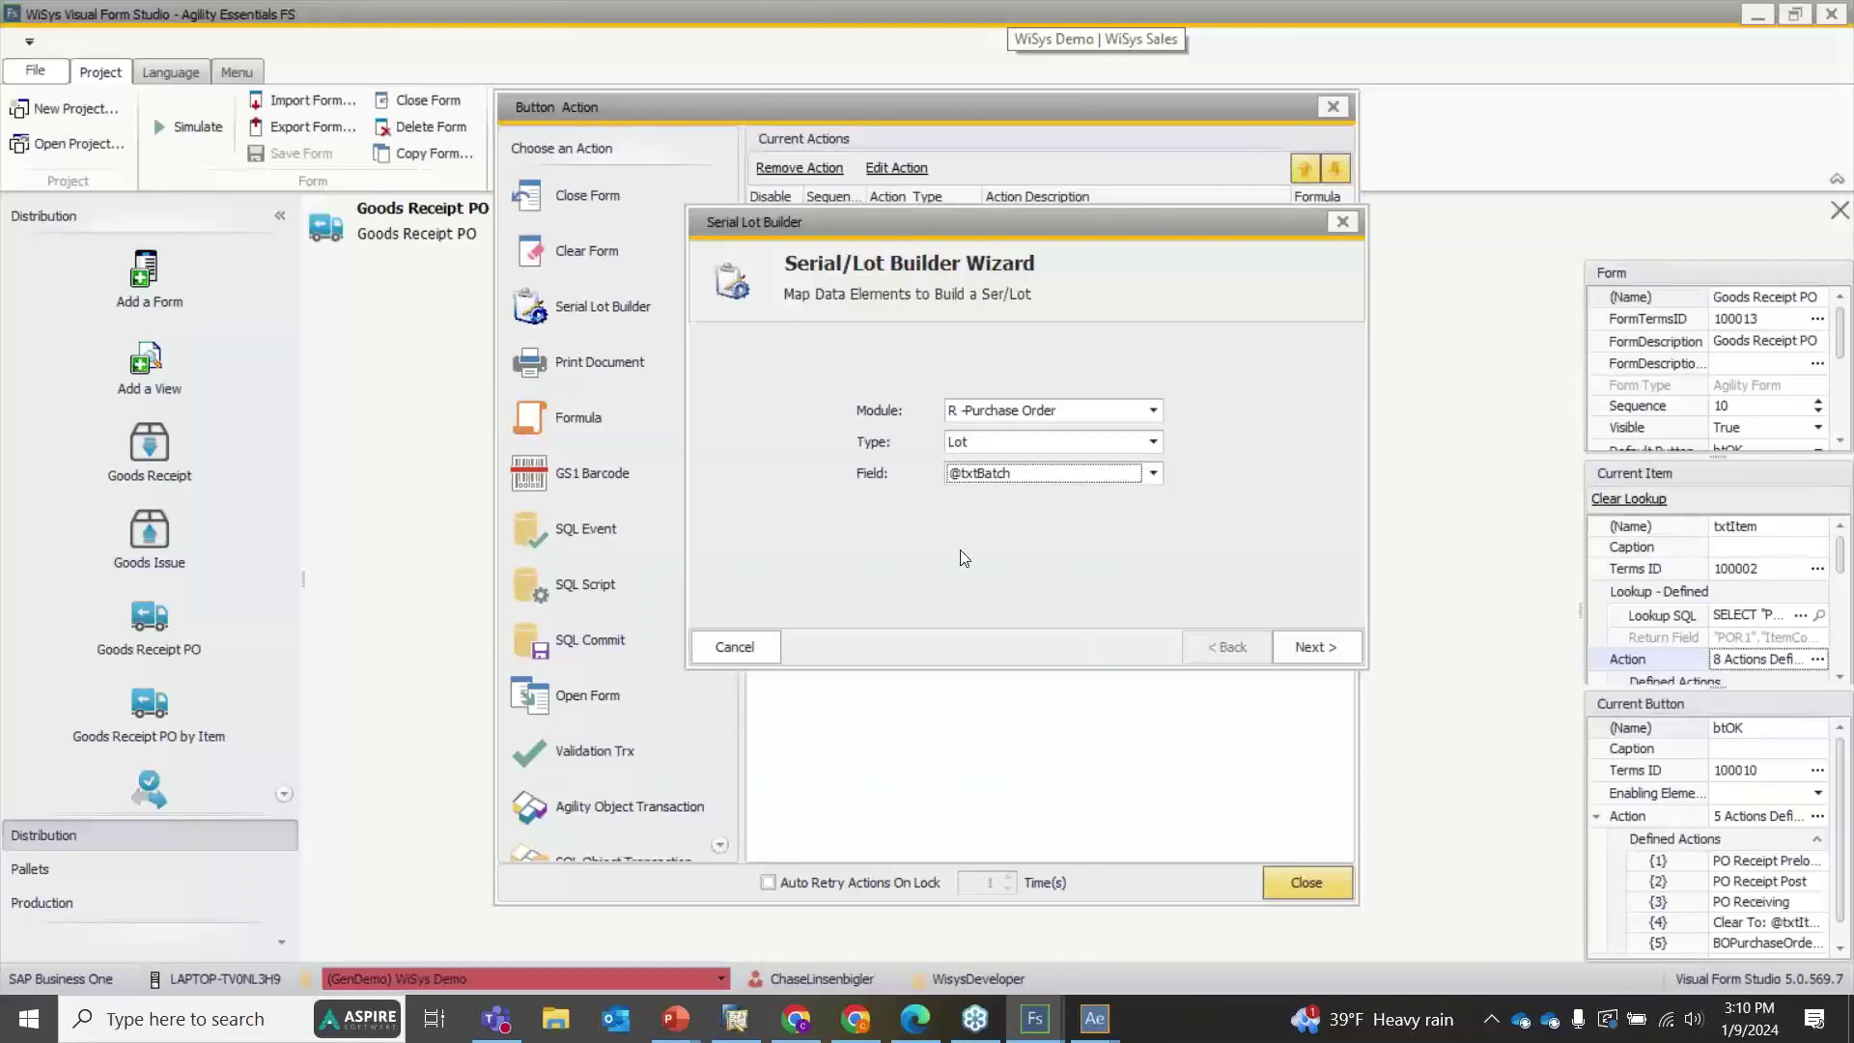
Proceed to the builder's parameter mapping and map DocEntry to $BaseEntry
left_click(1319, 646)
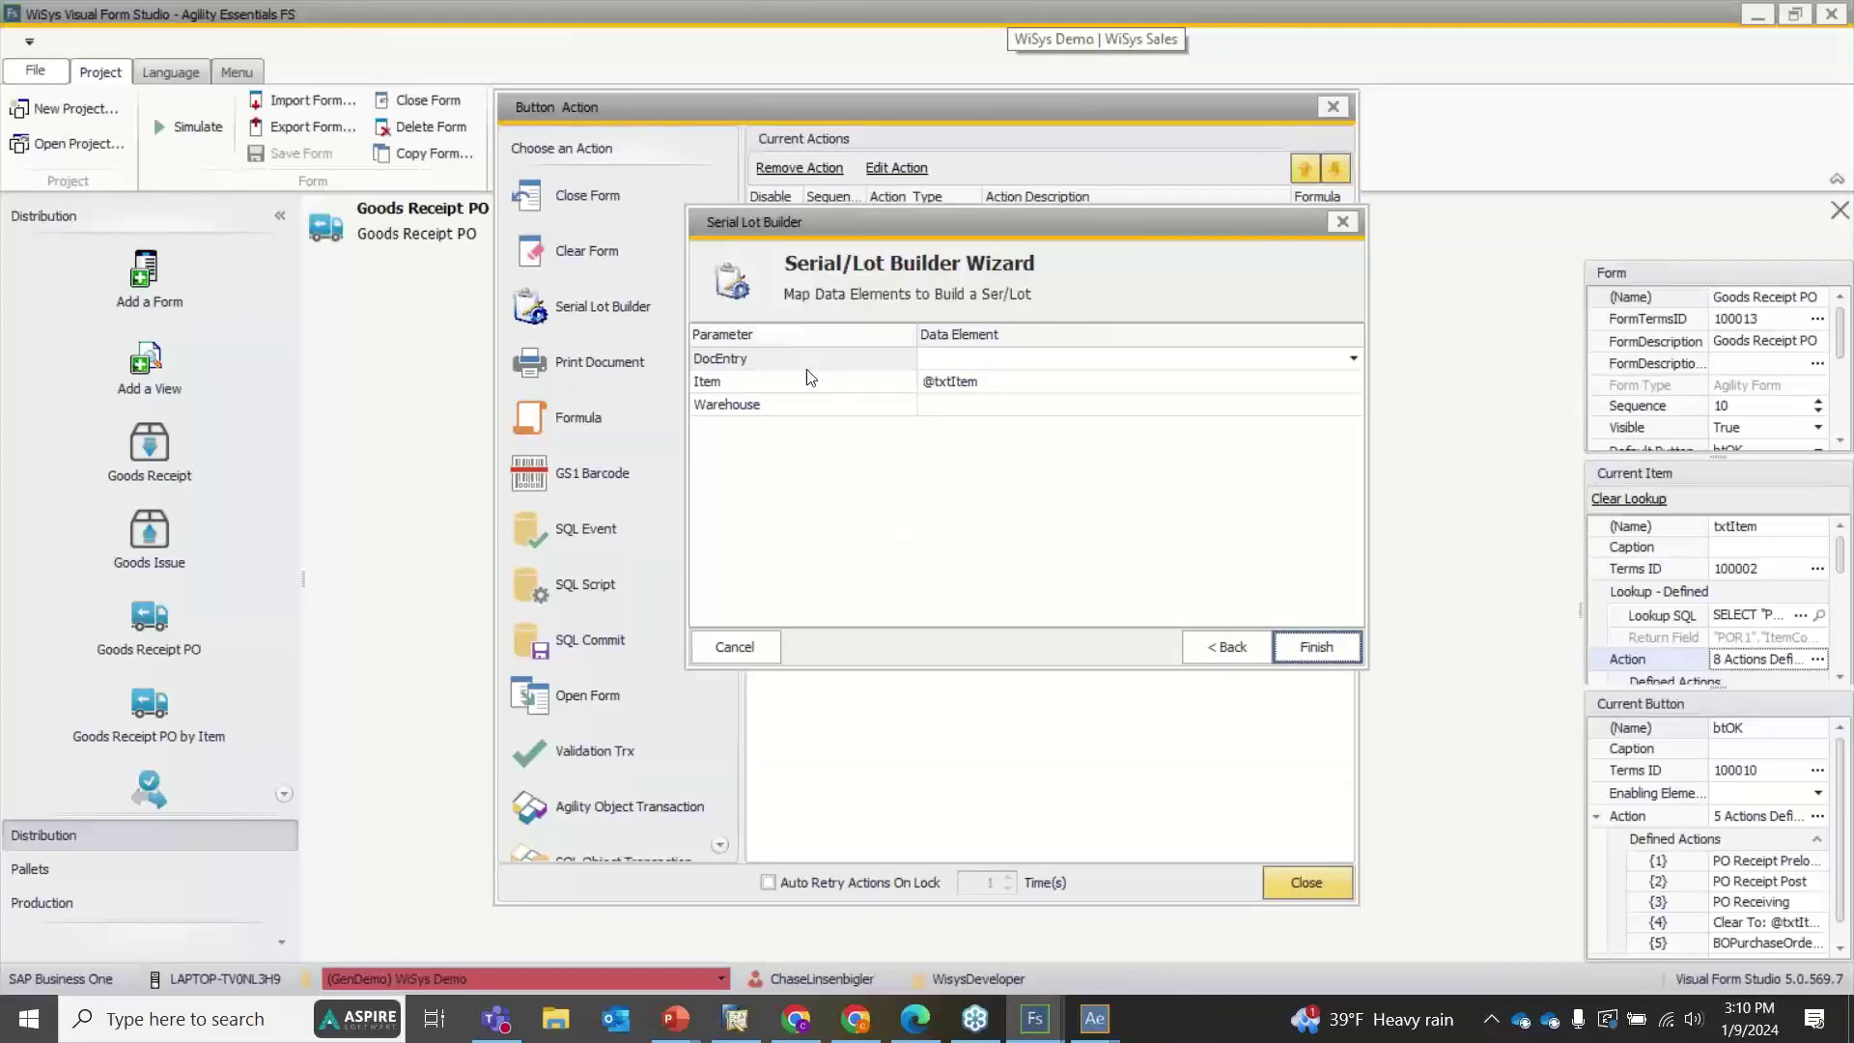
left_click_drag(894, 217, 919, 243)
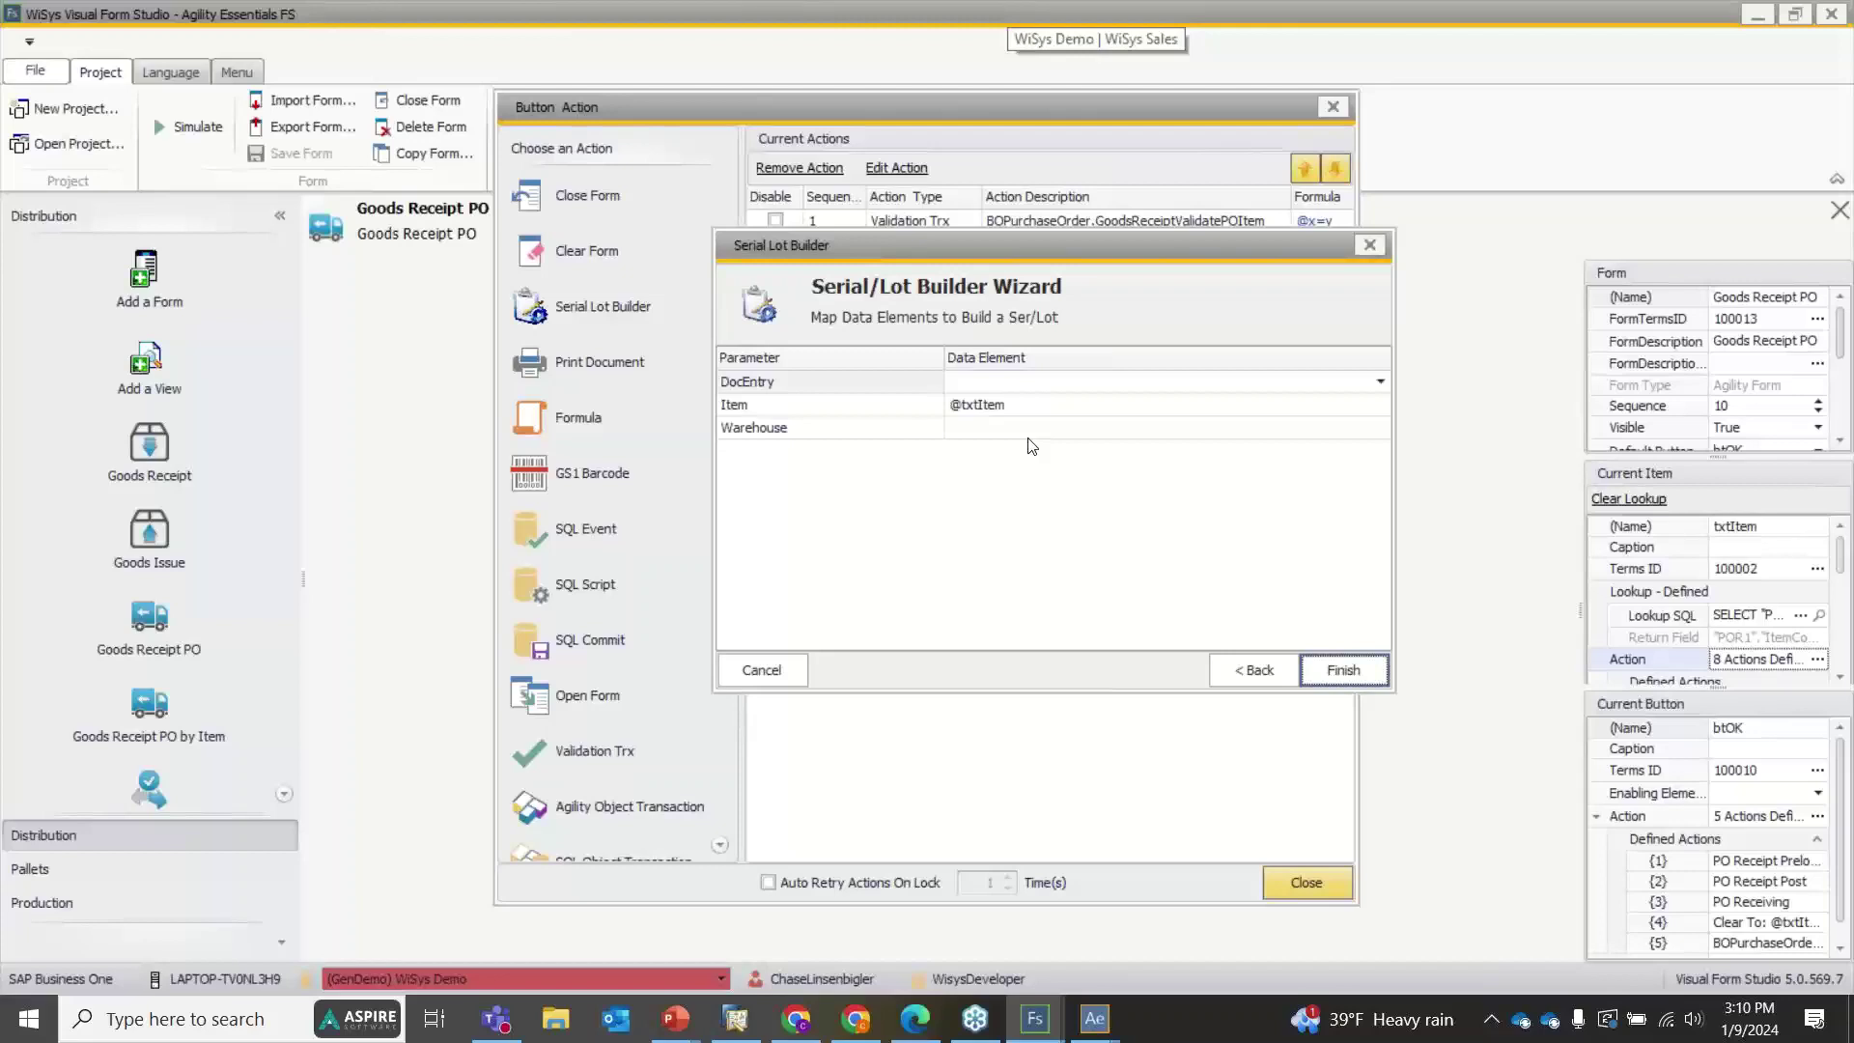
left_click(1384, 381)
scroll(1383, 519, "down", 10)
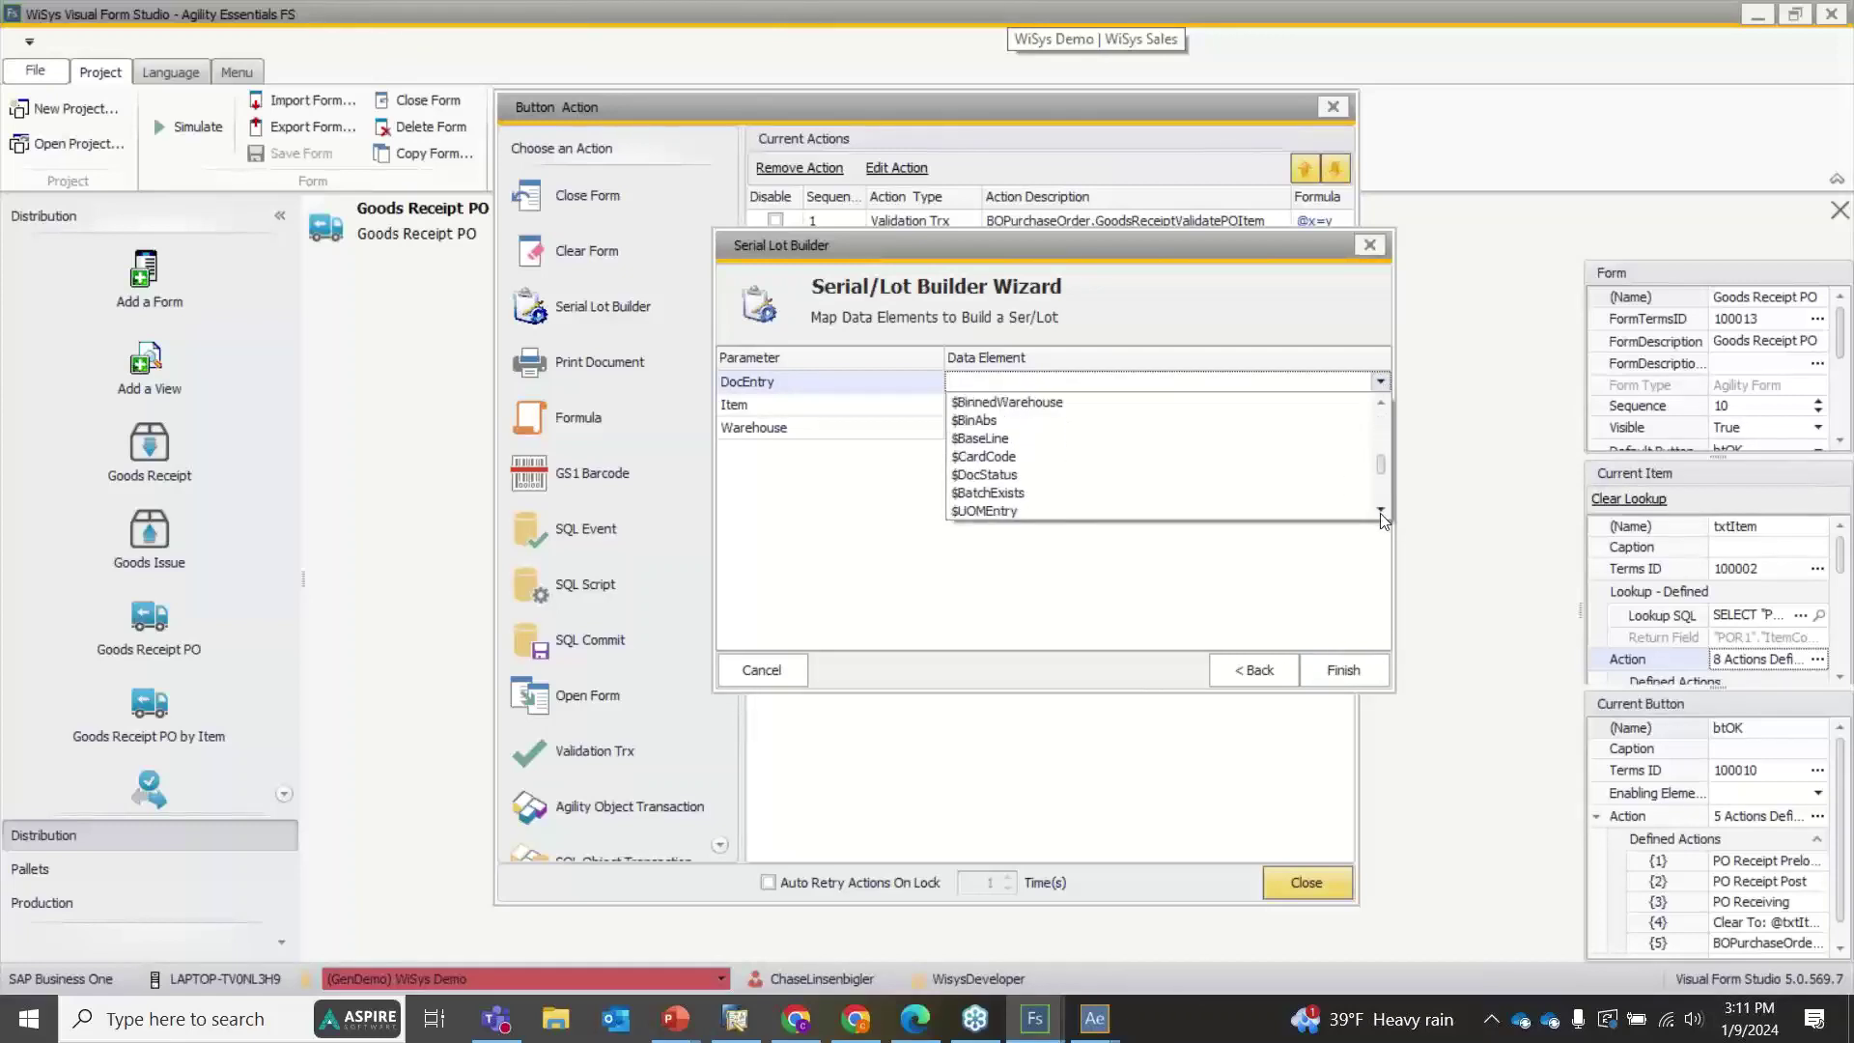
scroll(1383, 519, "down", 1)
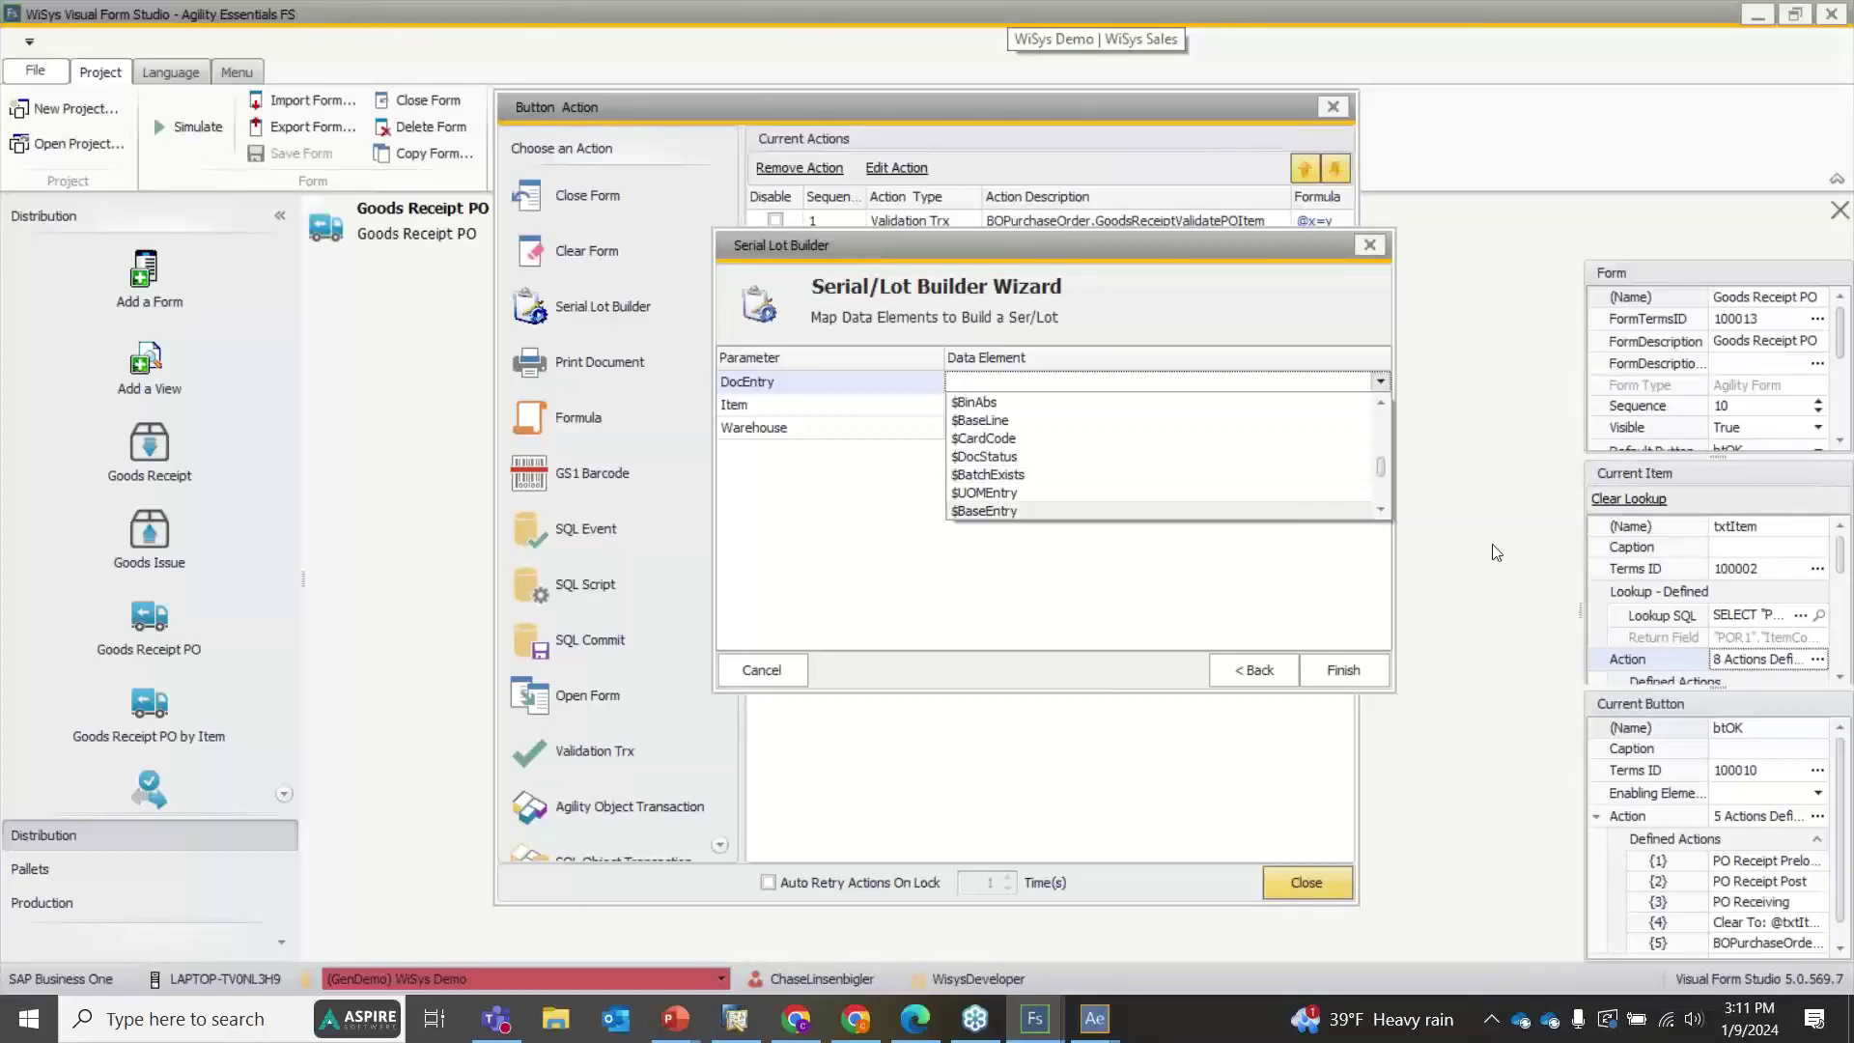
left_click(1233, 508)
Map the builder's Warehouse parameter to the $Warehouse data element
left_click(1104, 427)
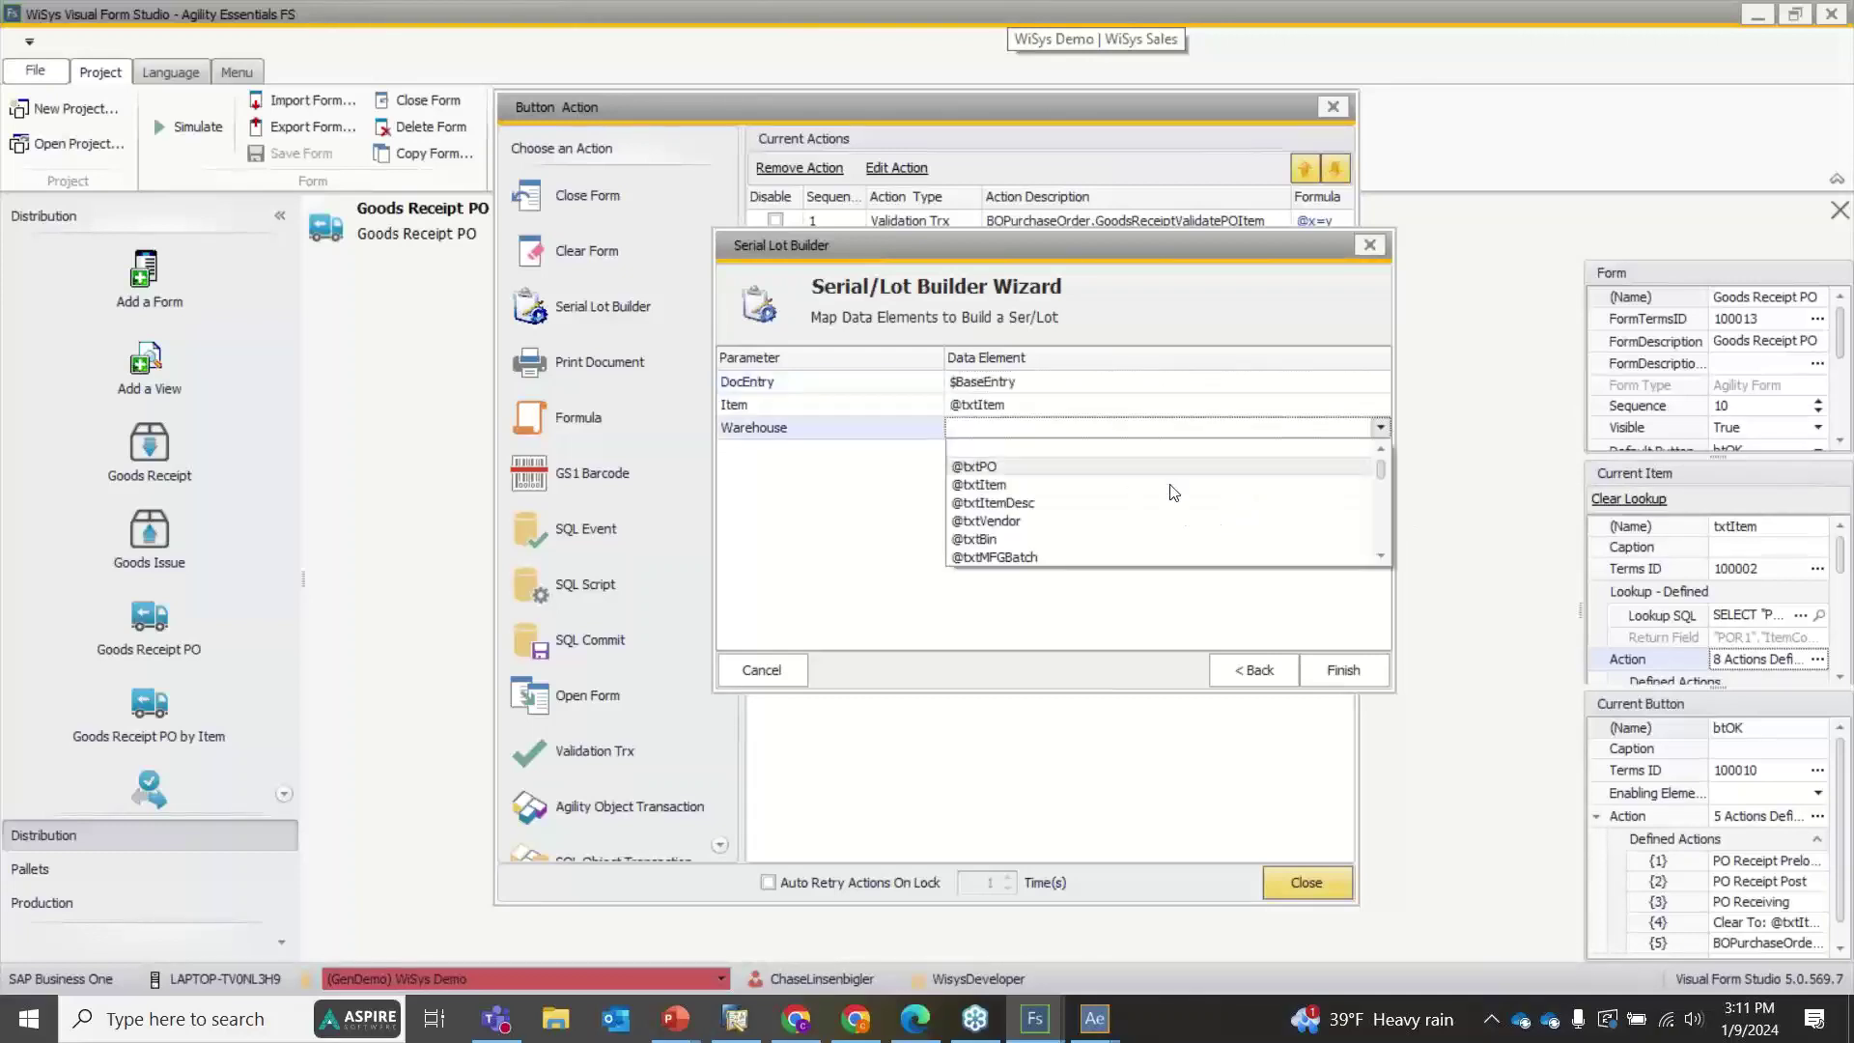
scroll(1048, 487, "down", 5)
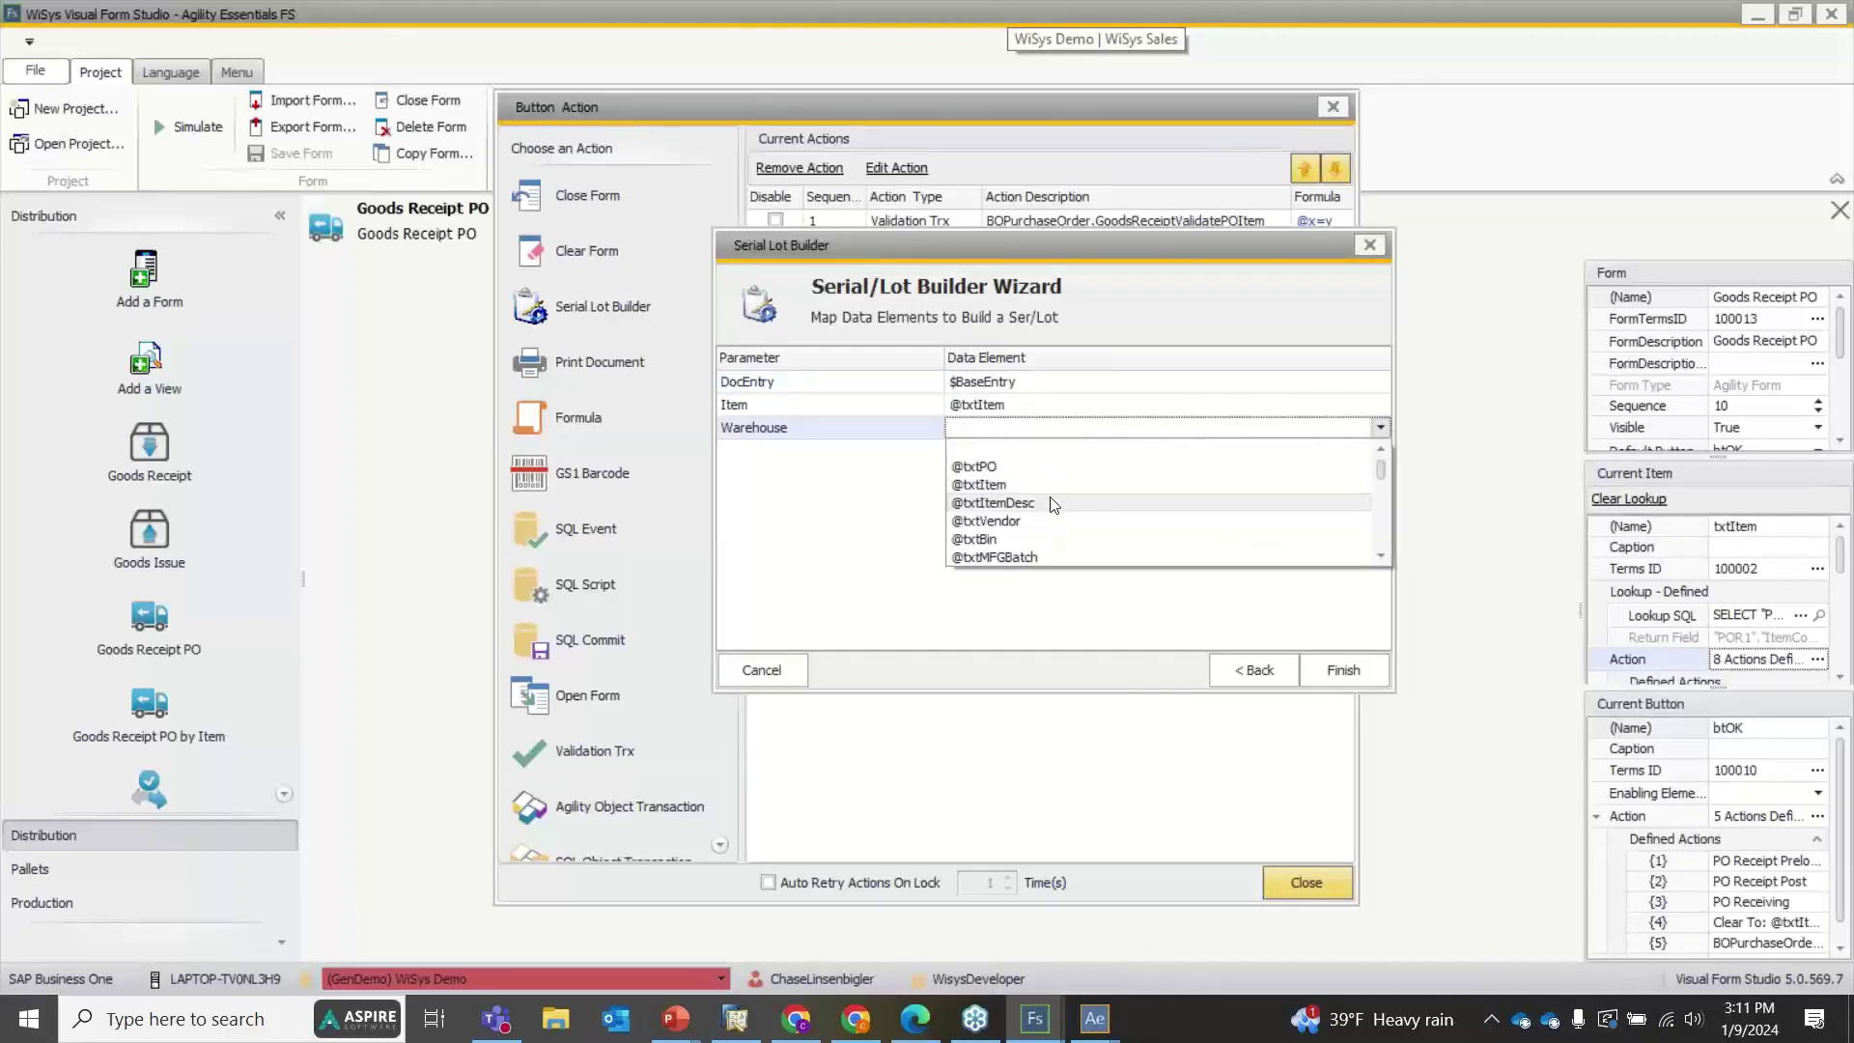
scroll(1052, 492, "down", 6)
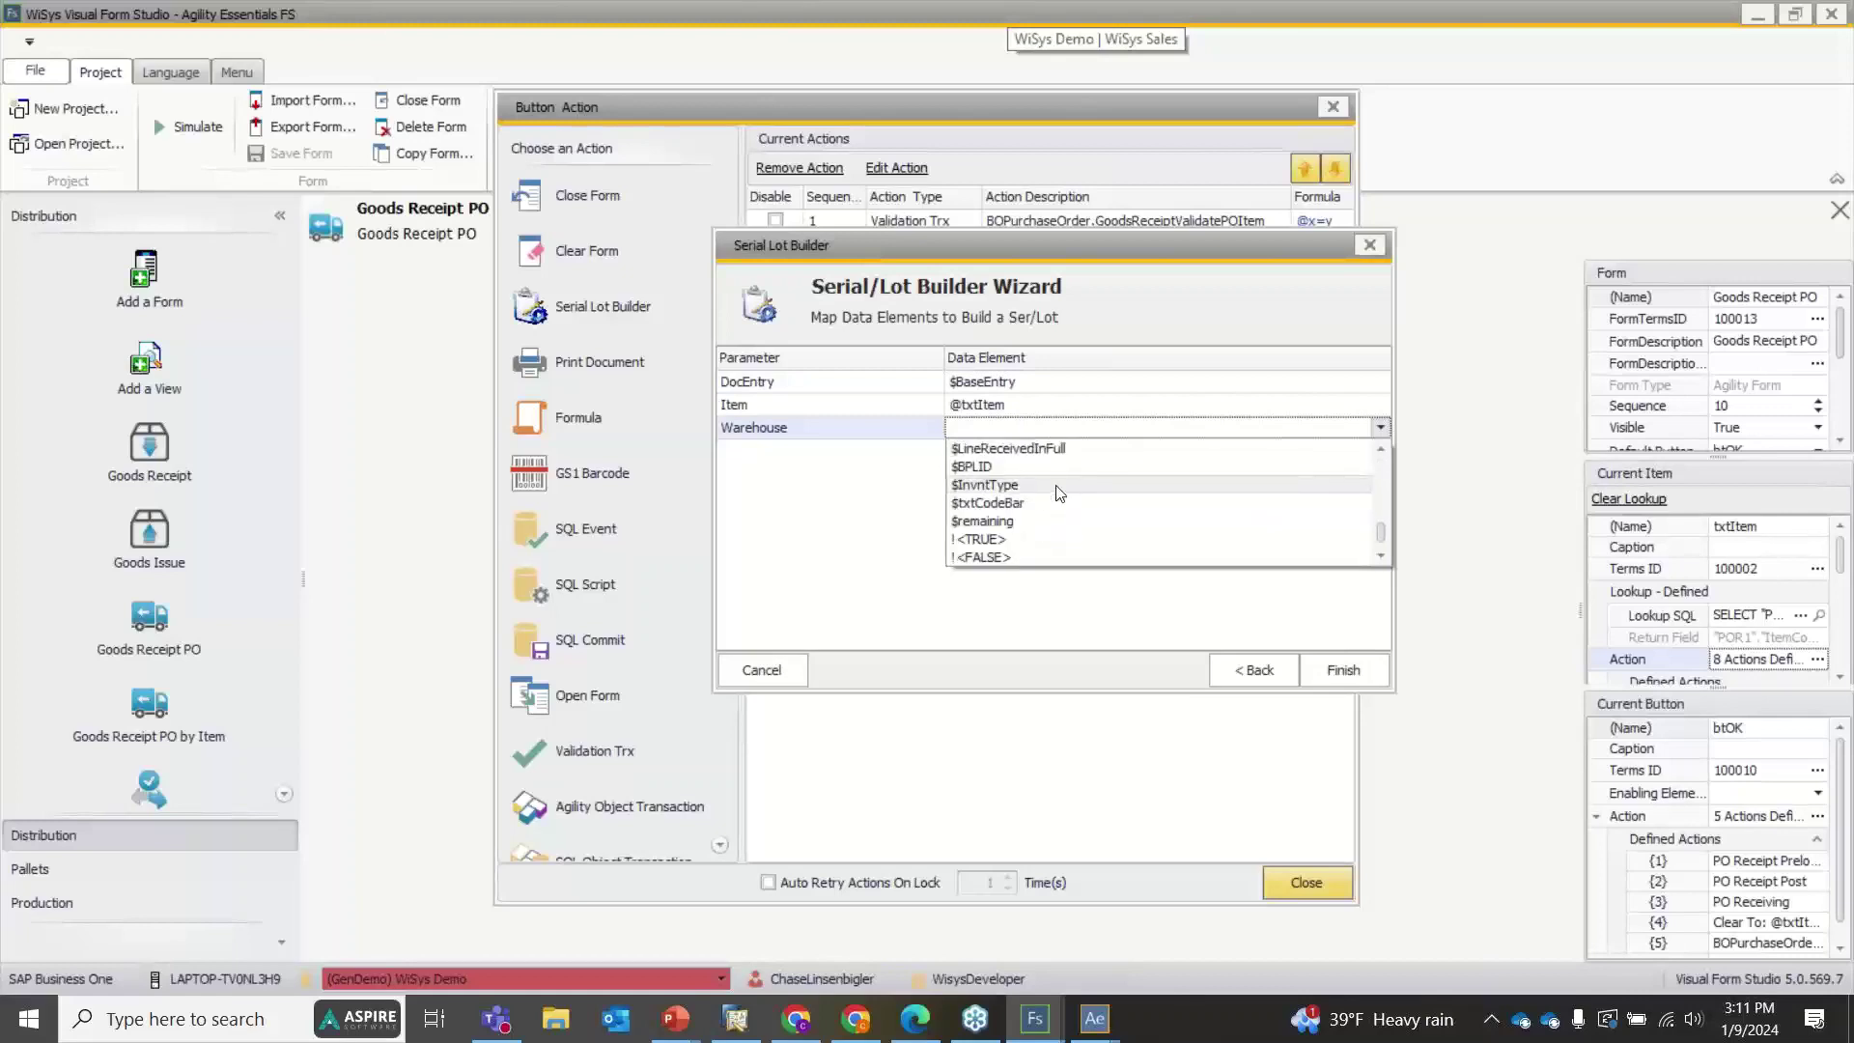
scroll(1059, 507, "up", 3)
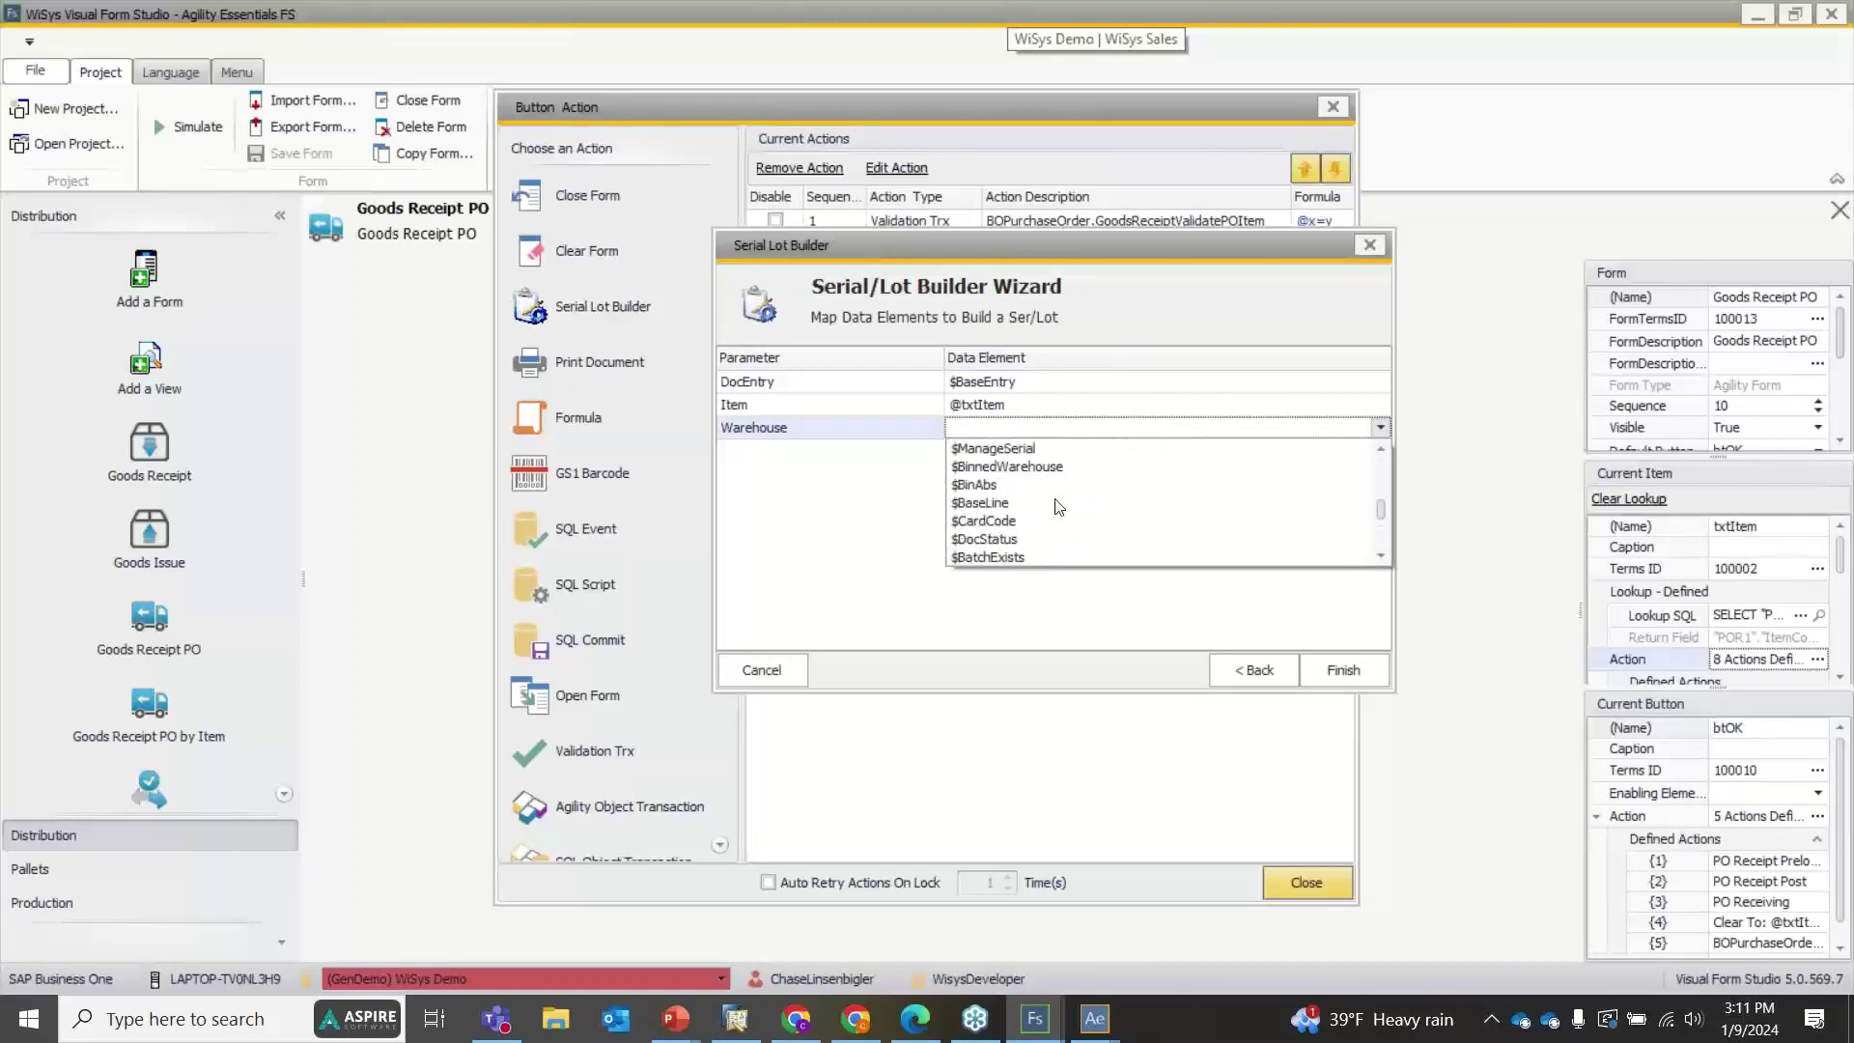
scroll(1059, 507, "up", 2)
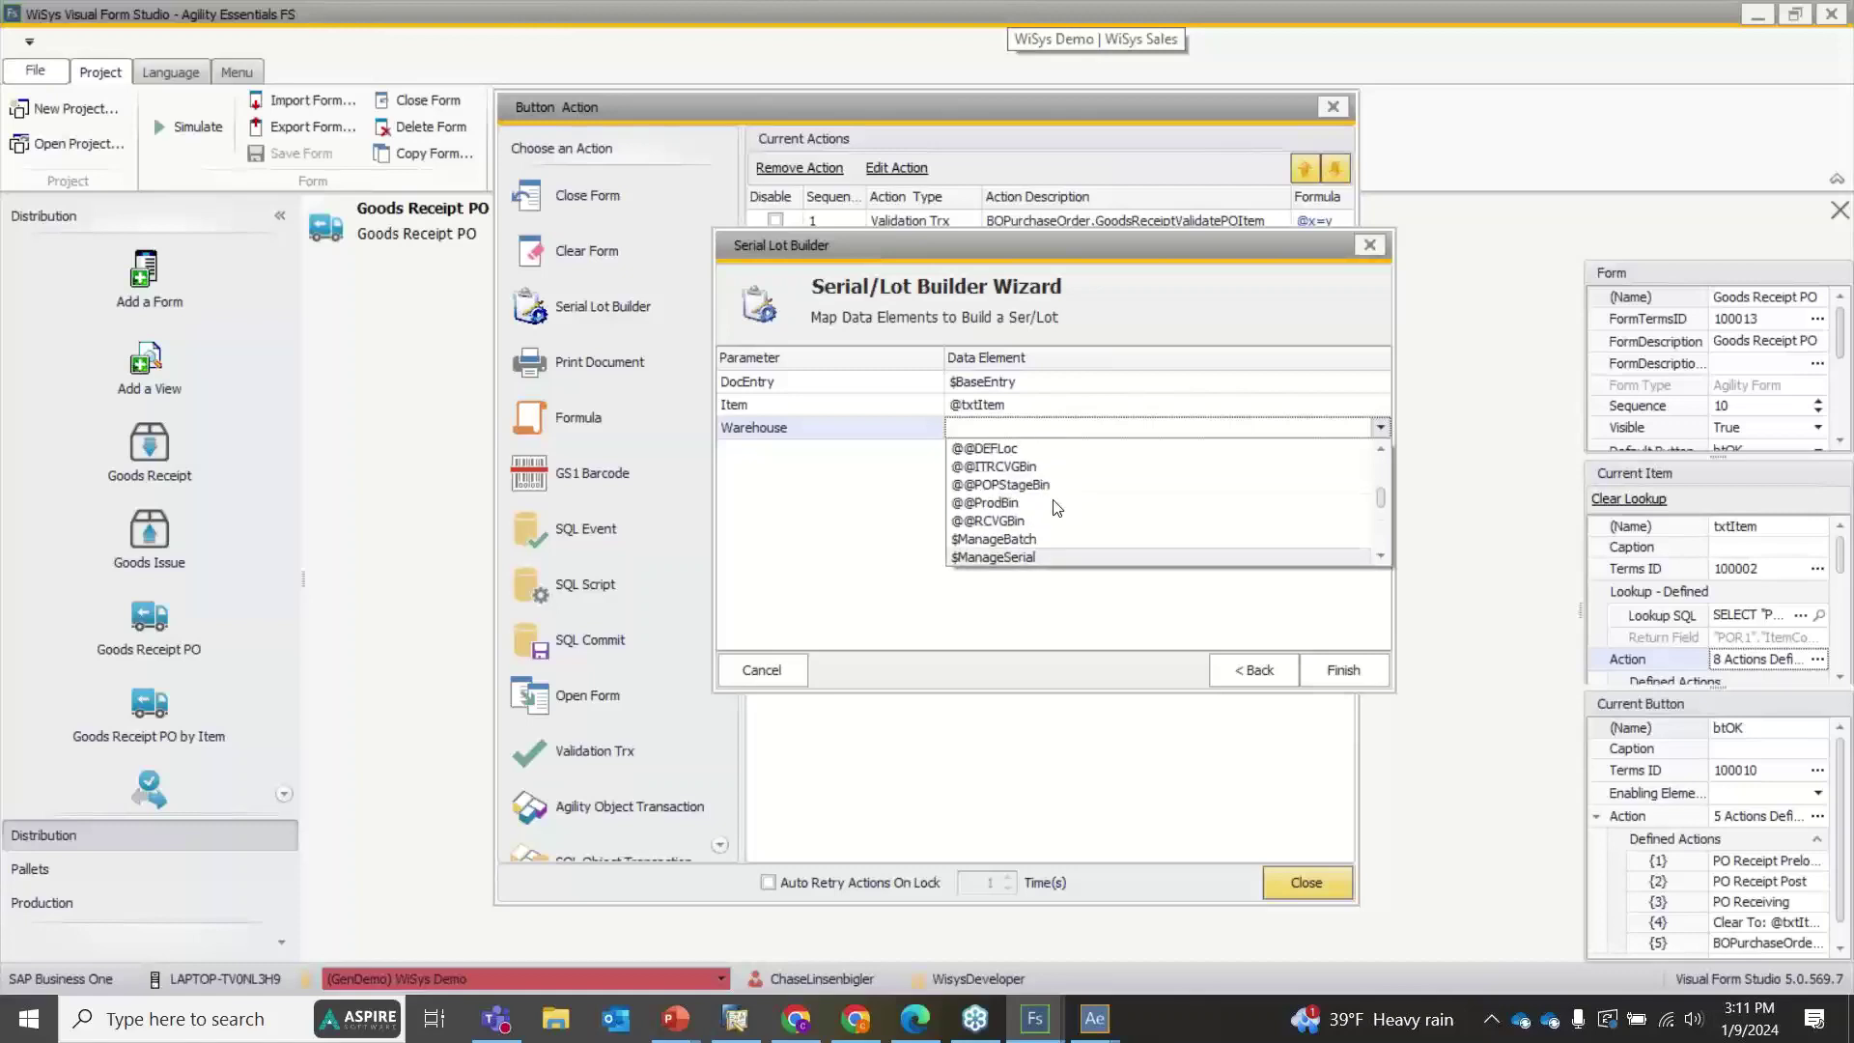
scroll(1055, 504, "down", 4)
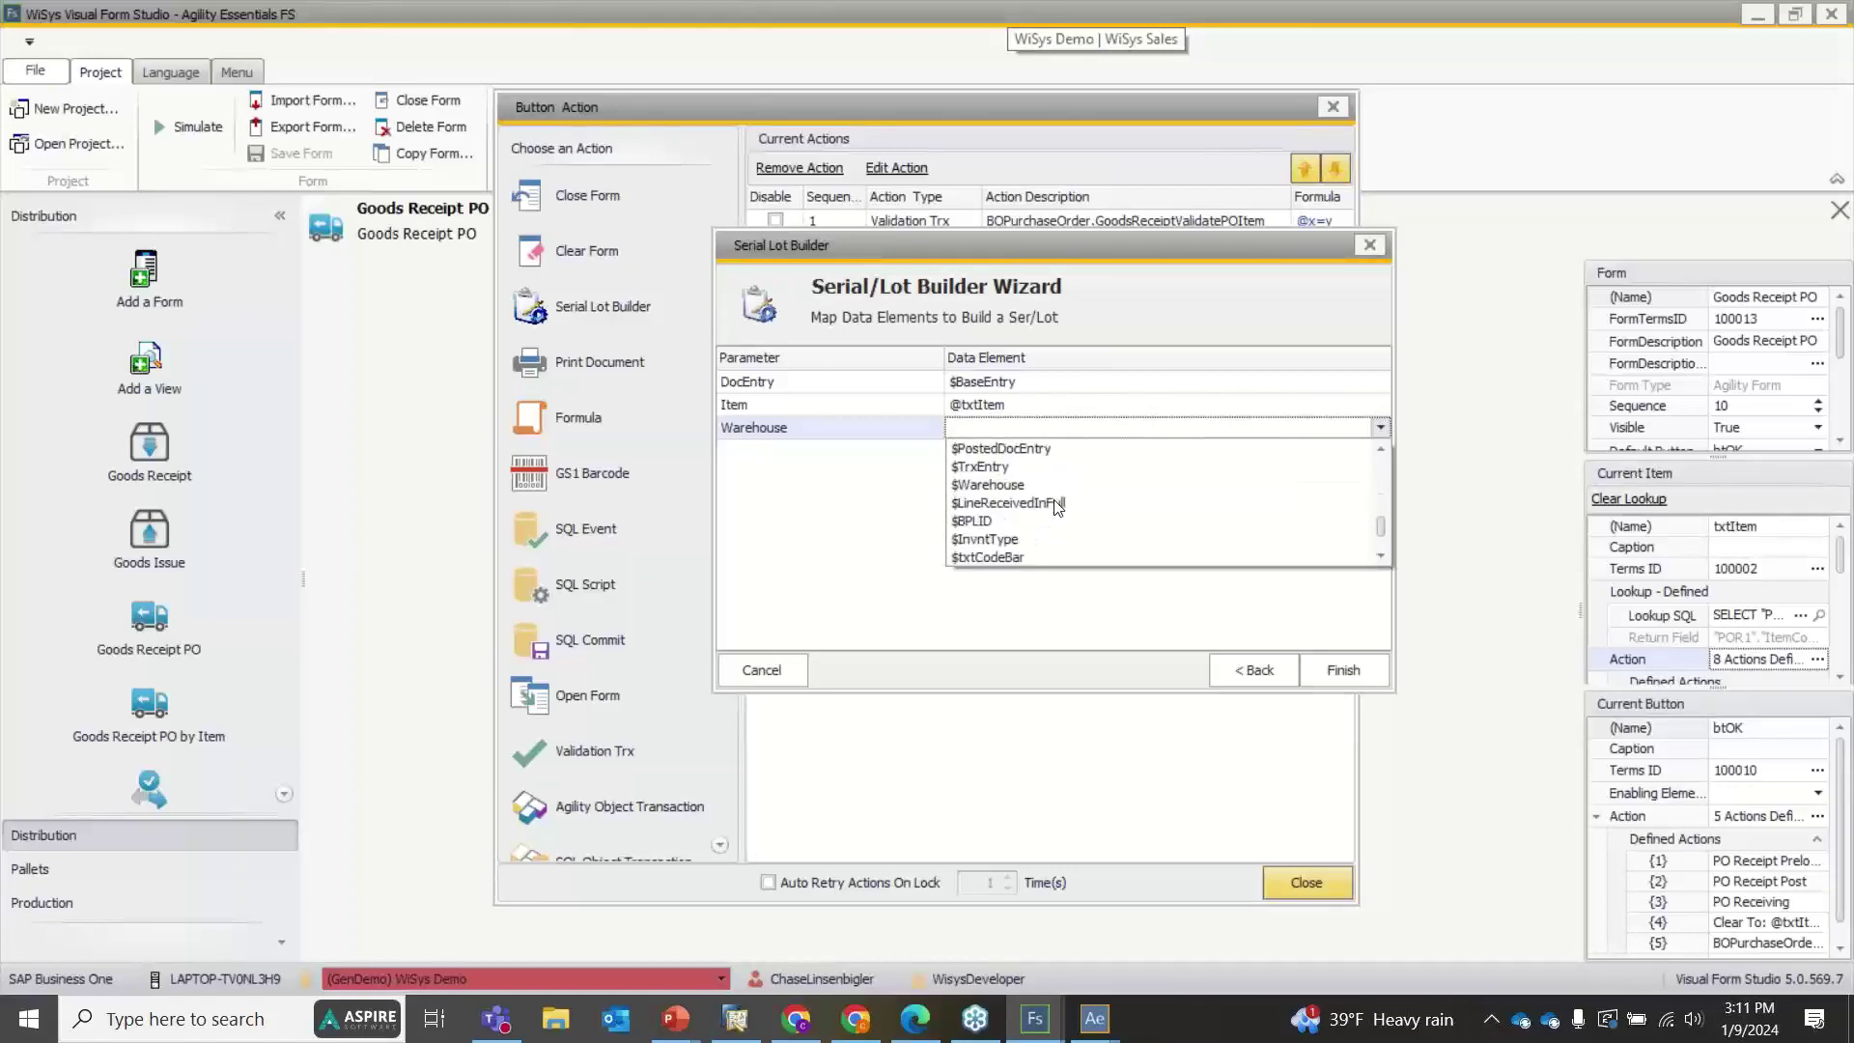
left_click(1056, 486)
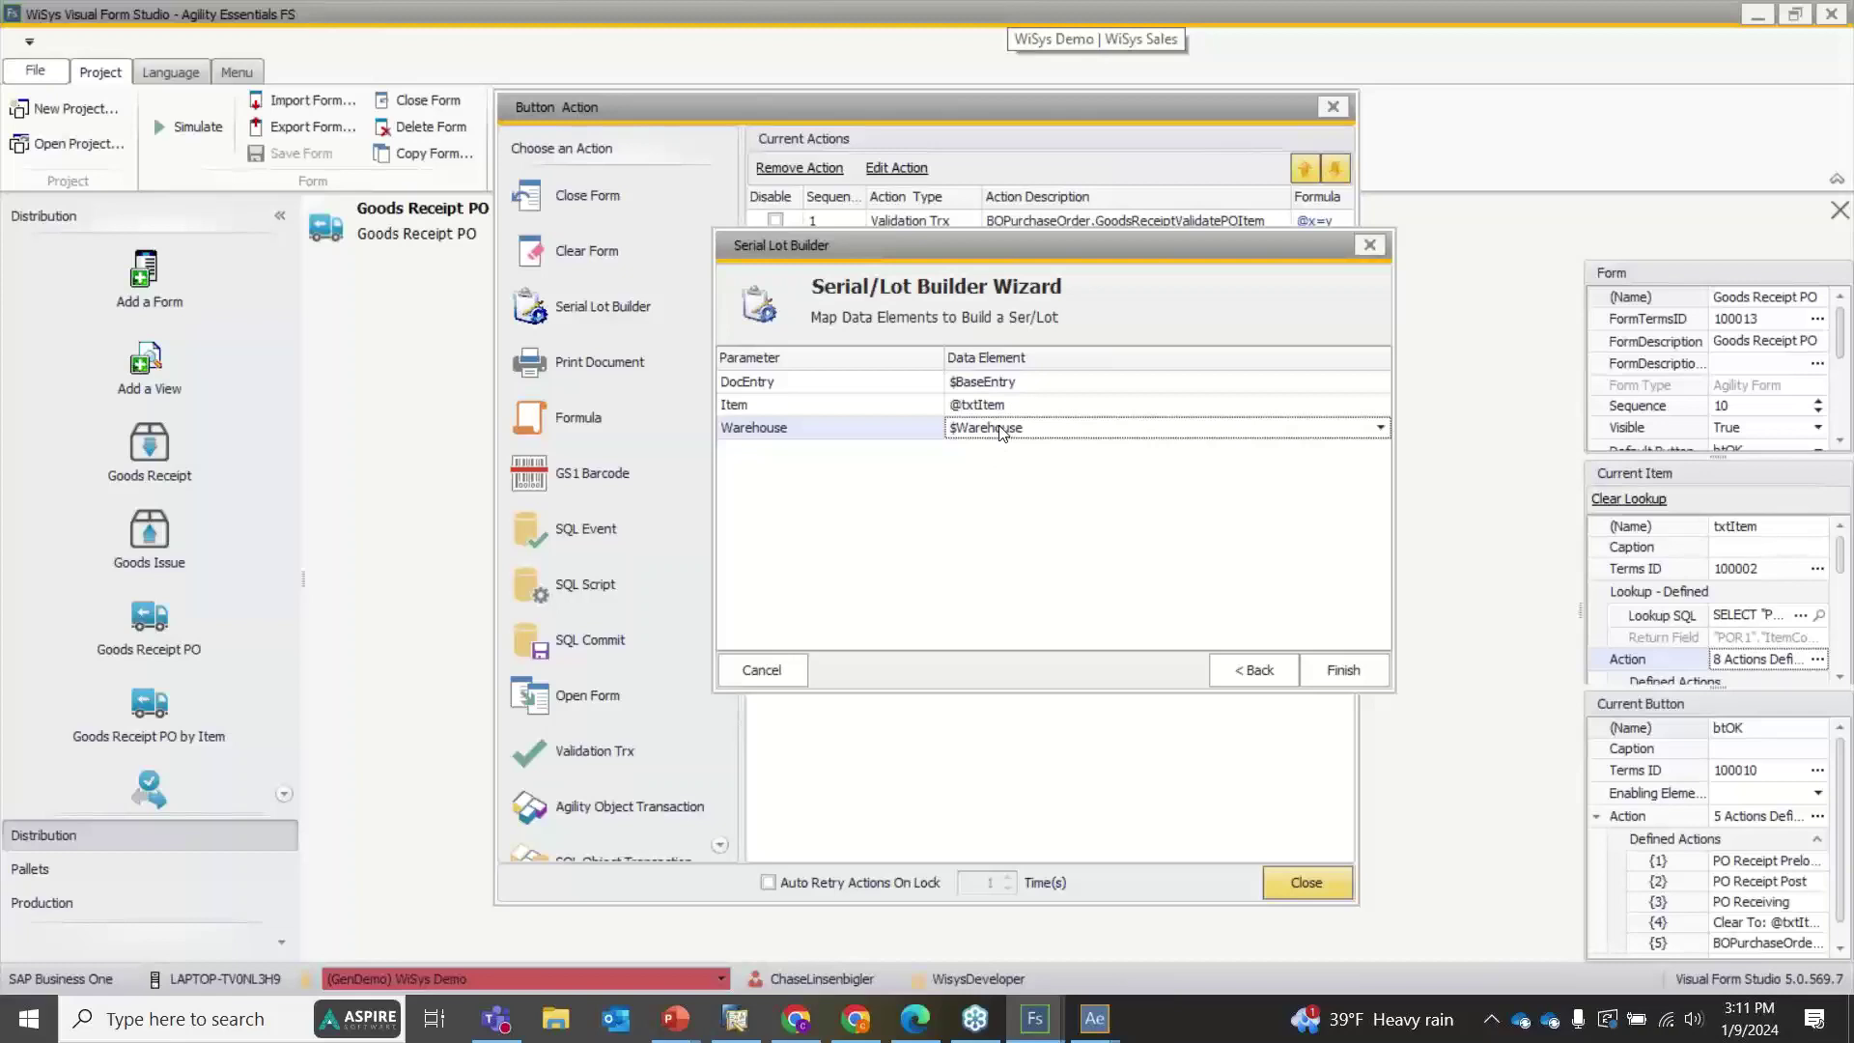
left_click(973, 406)
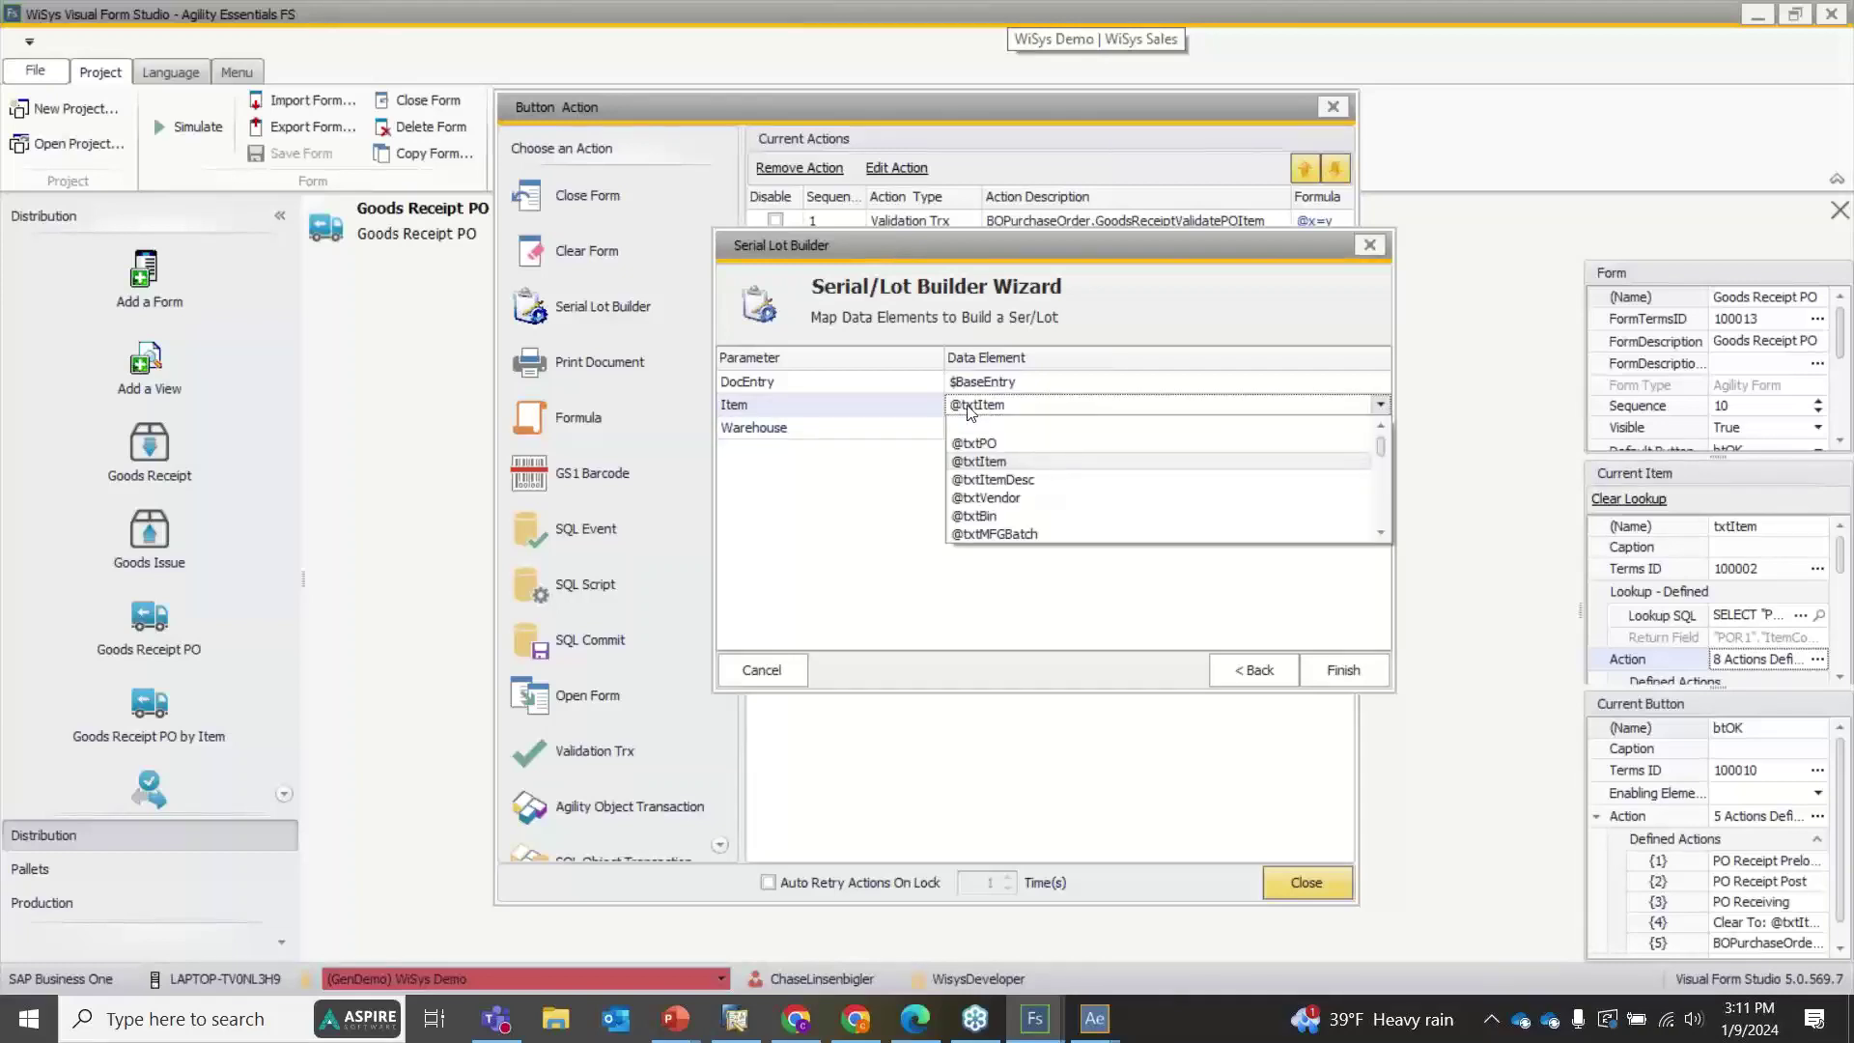
left_click(975, 464)
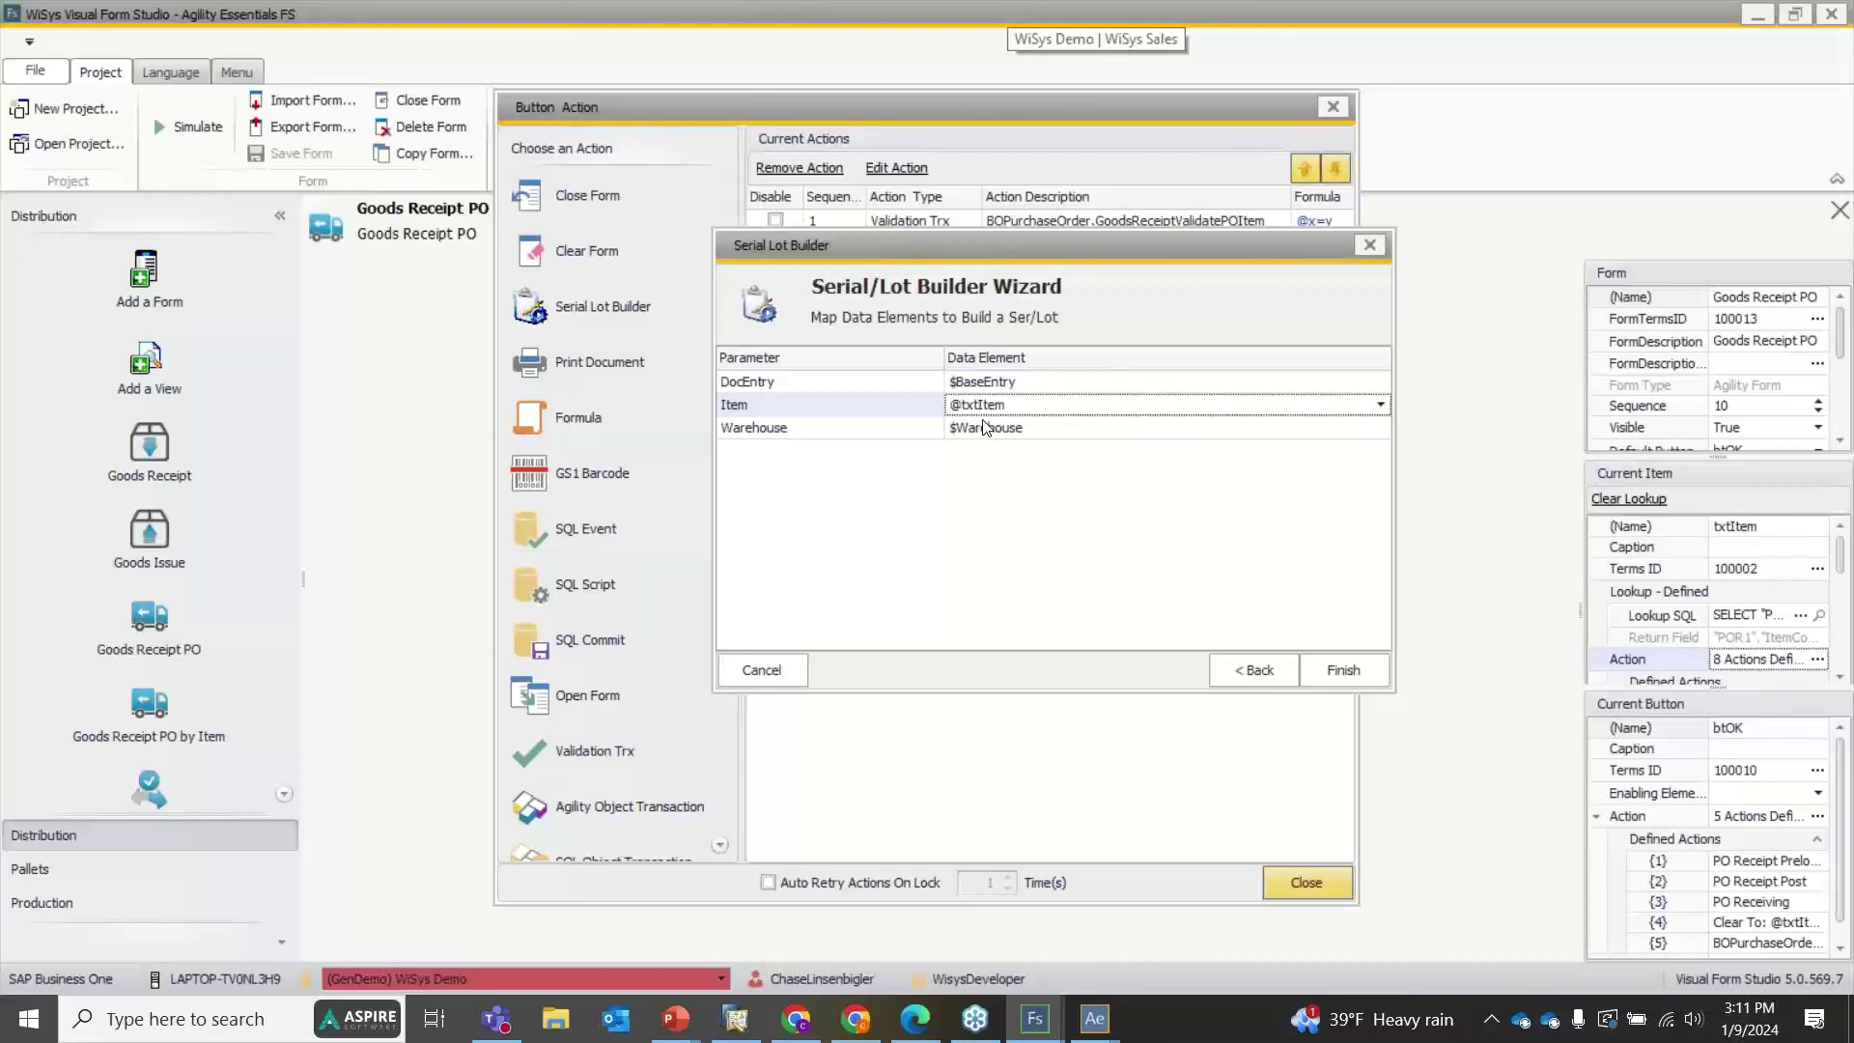
left_click(1381, 661)
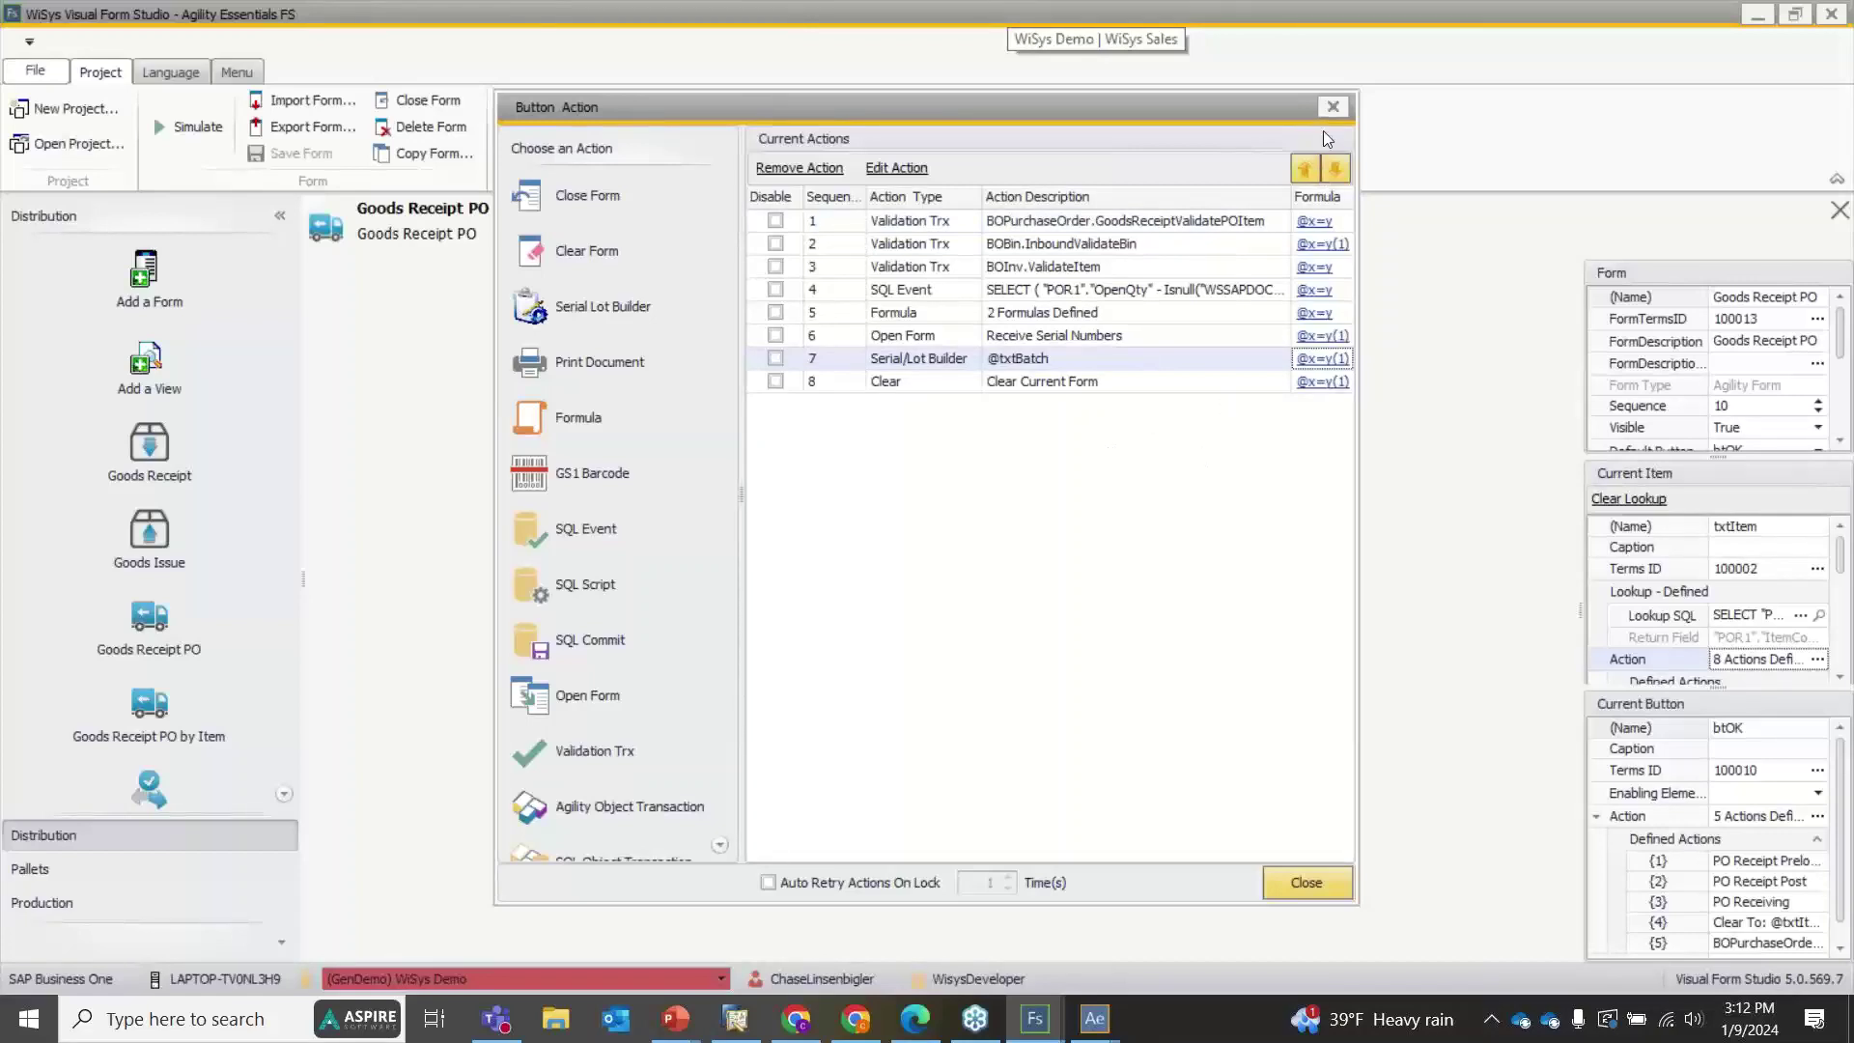
left_click(1333, 107)
Open the actions defined for the Bin field and start adding a Serial Lot Builder action
left_click(874, 545)
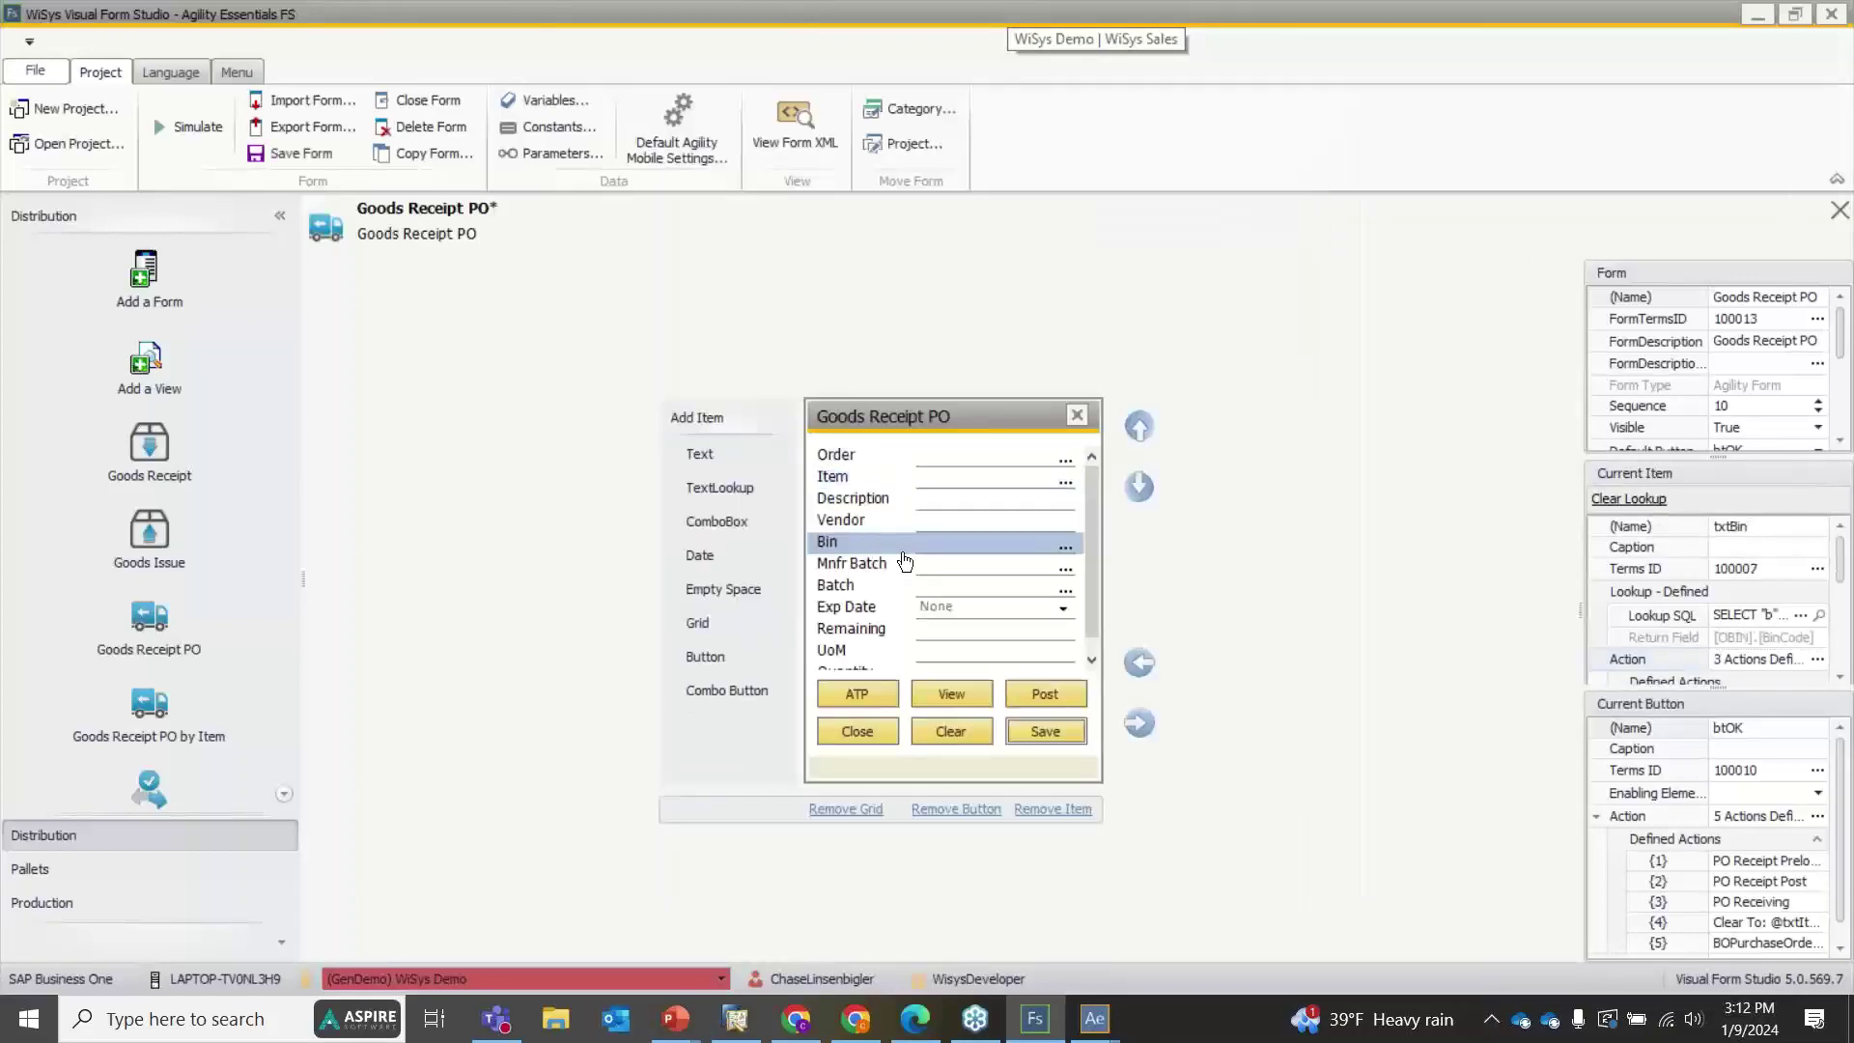
left_click(1817, 659)
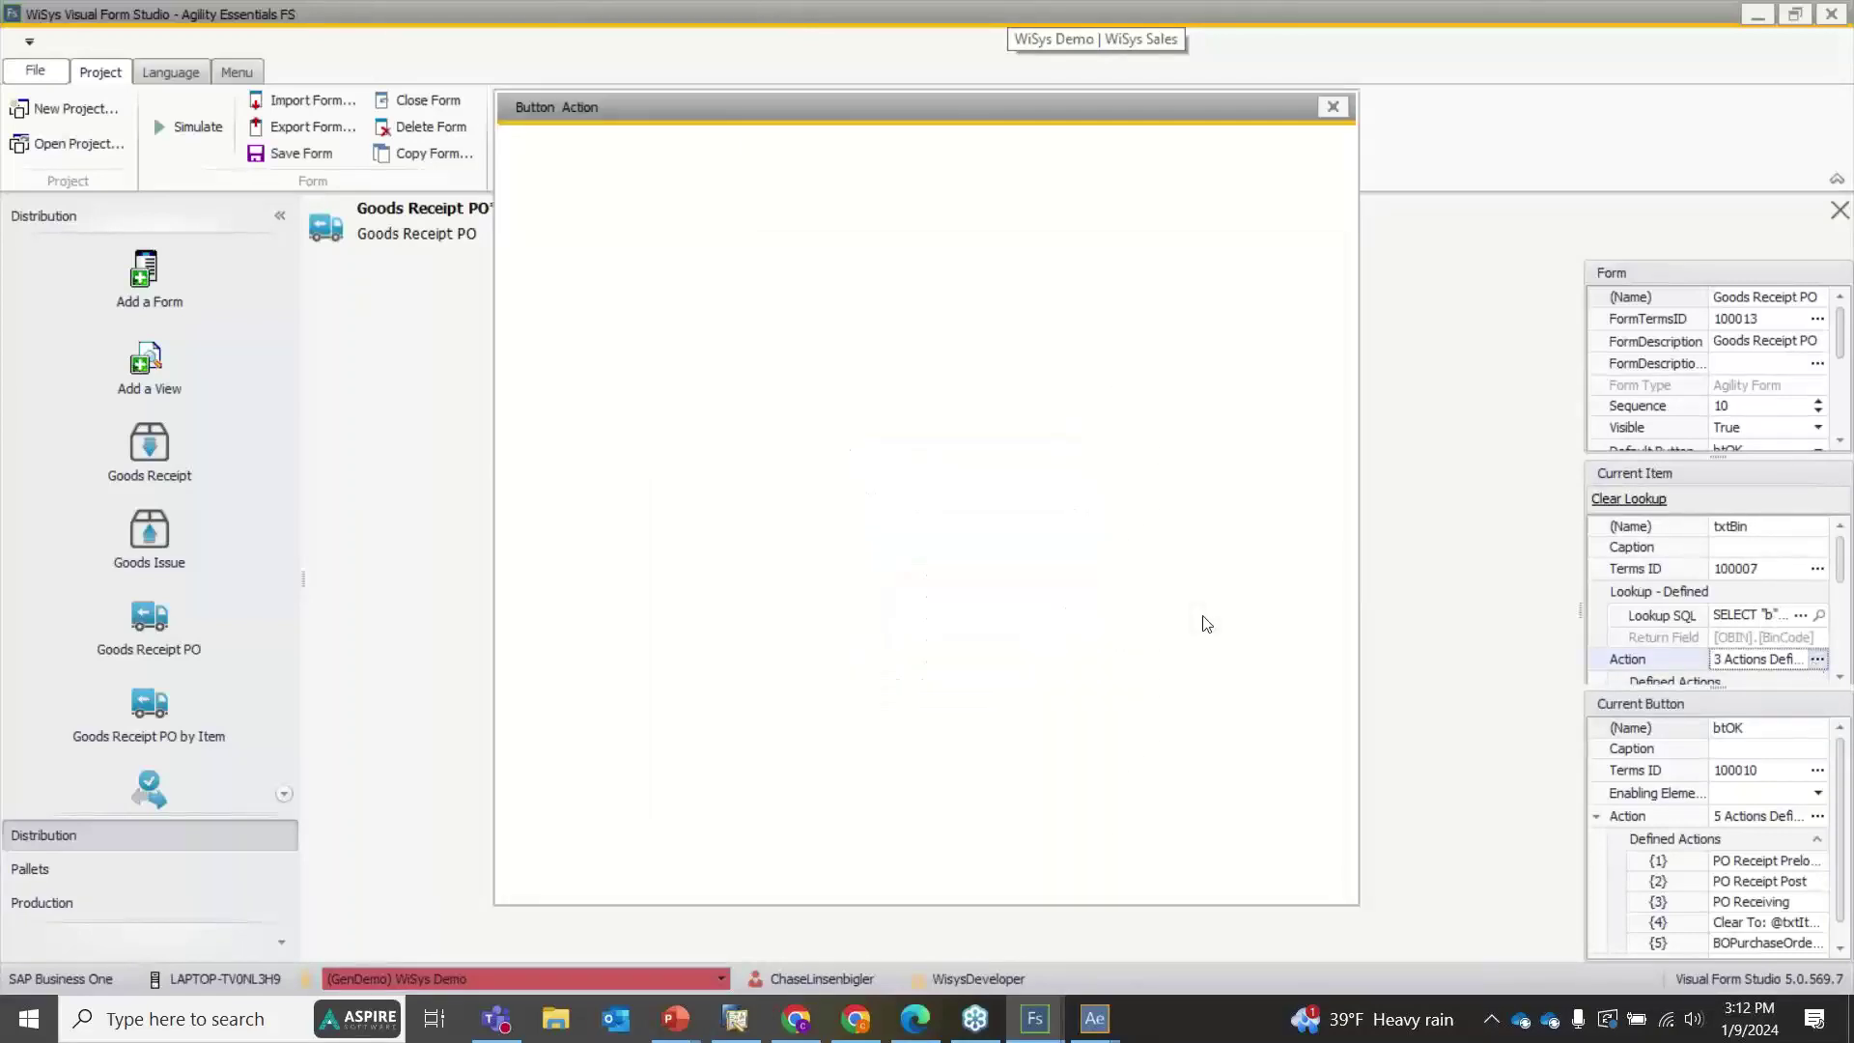
left_click(579, 307)
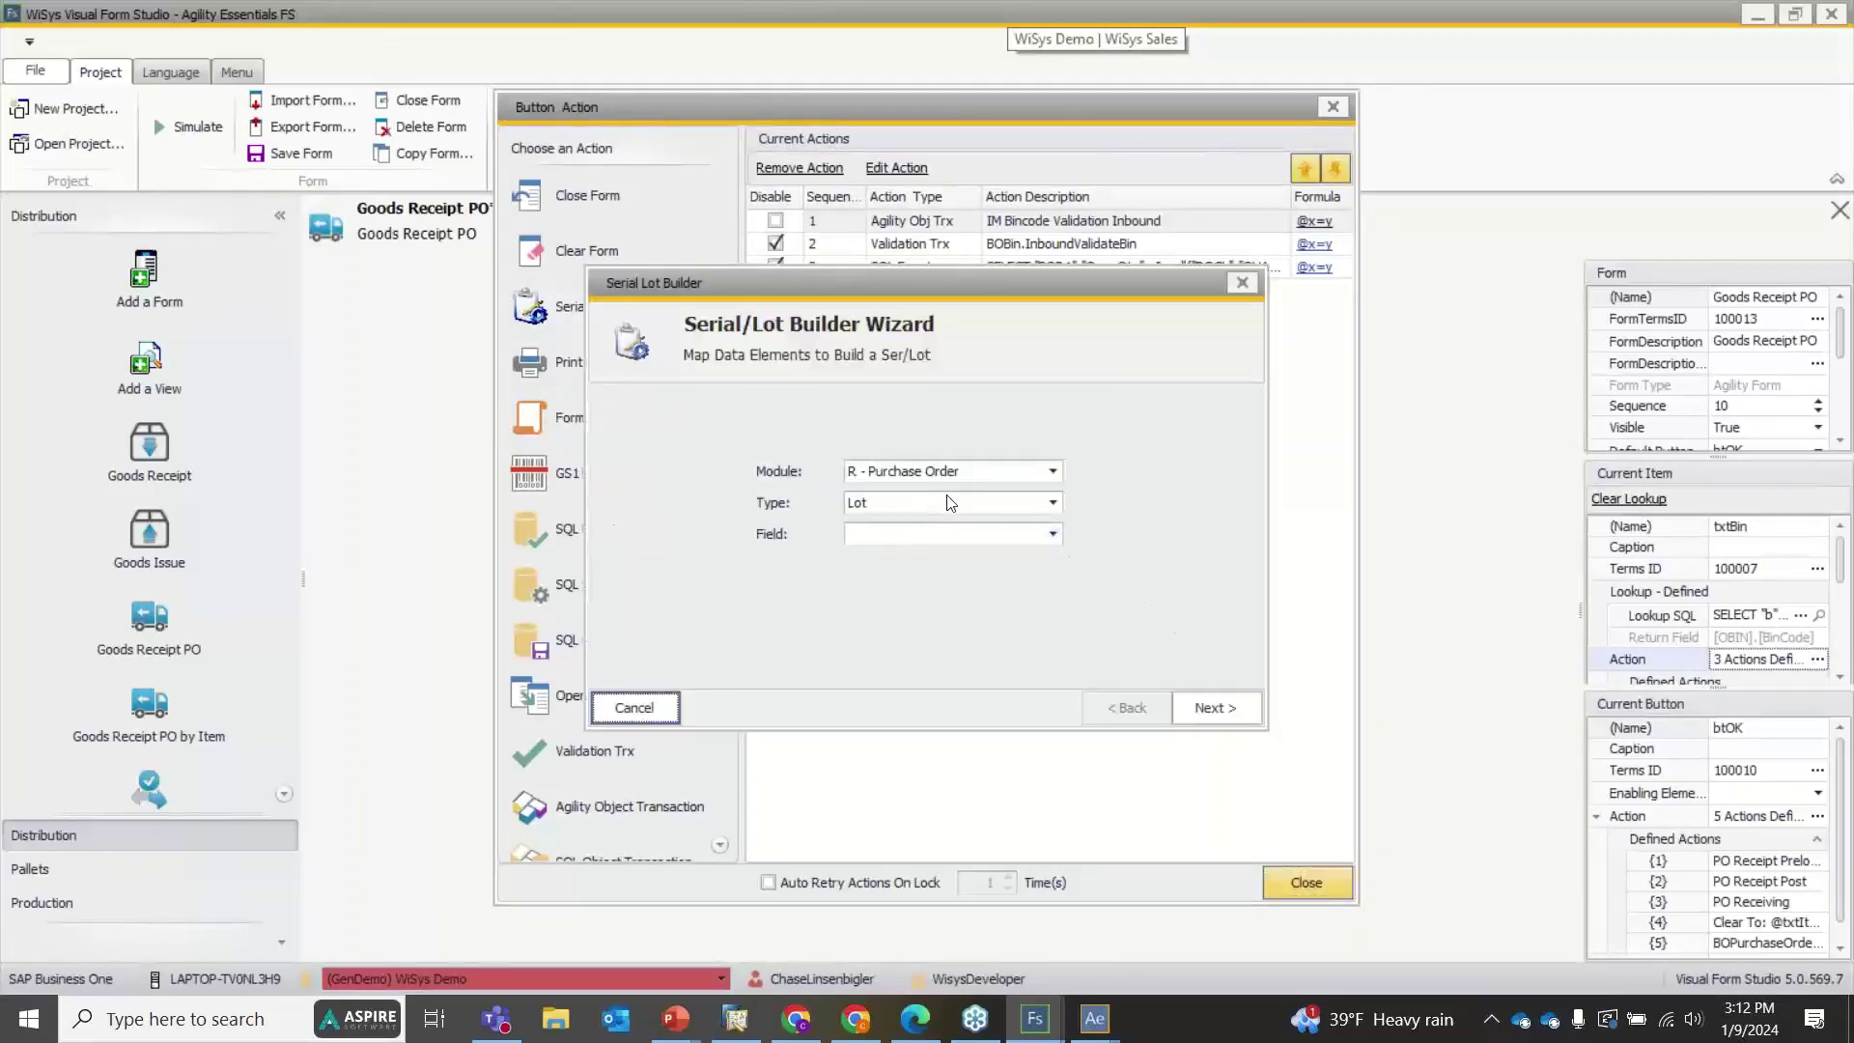
left_click(962, 471)
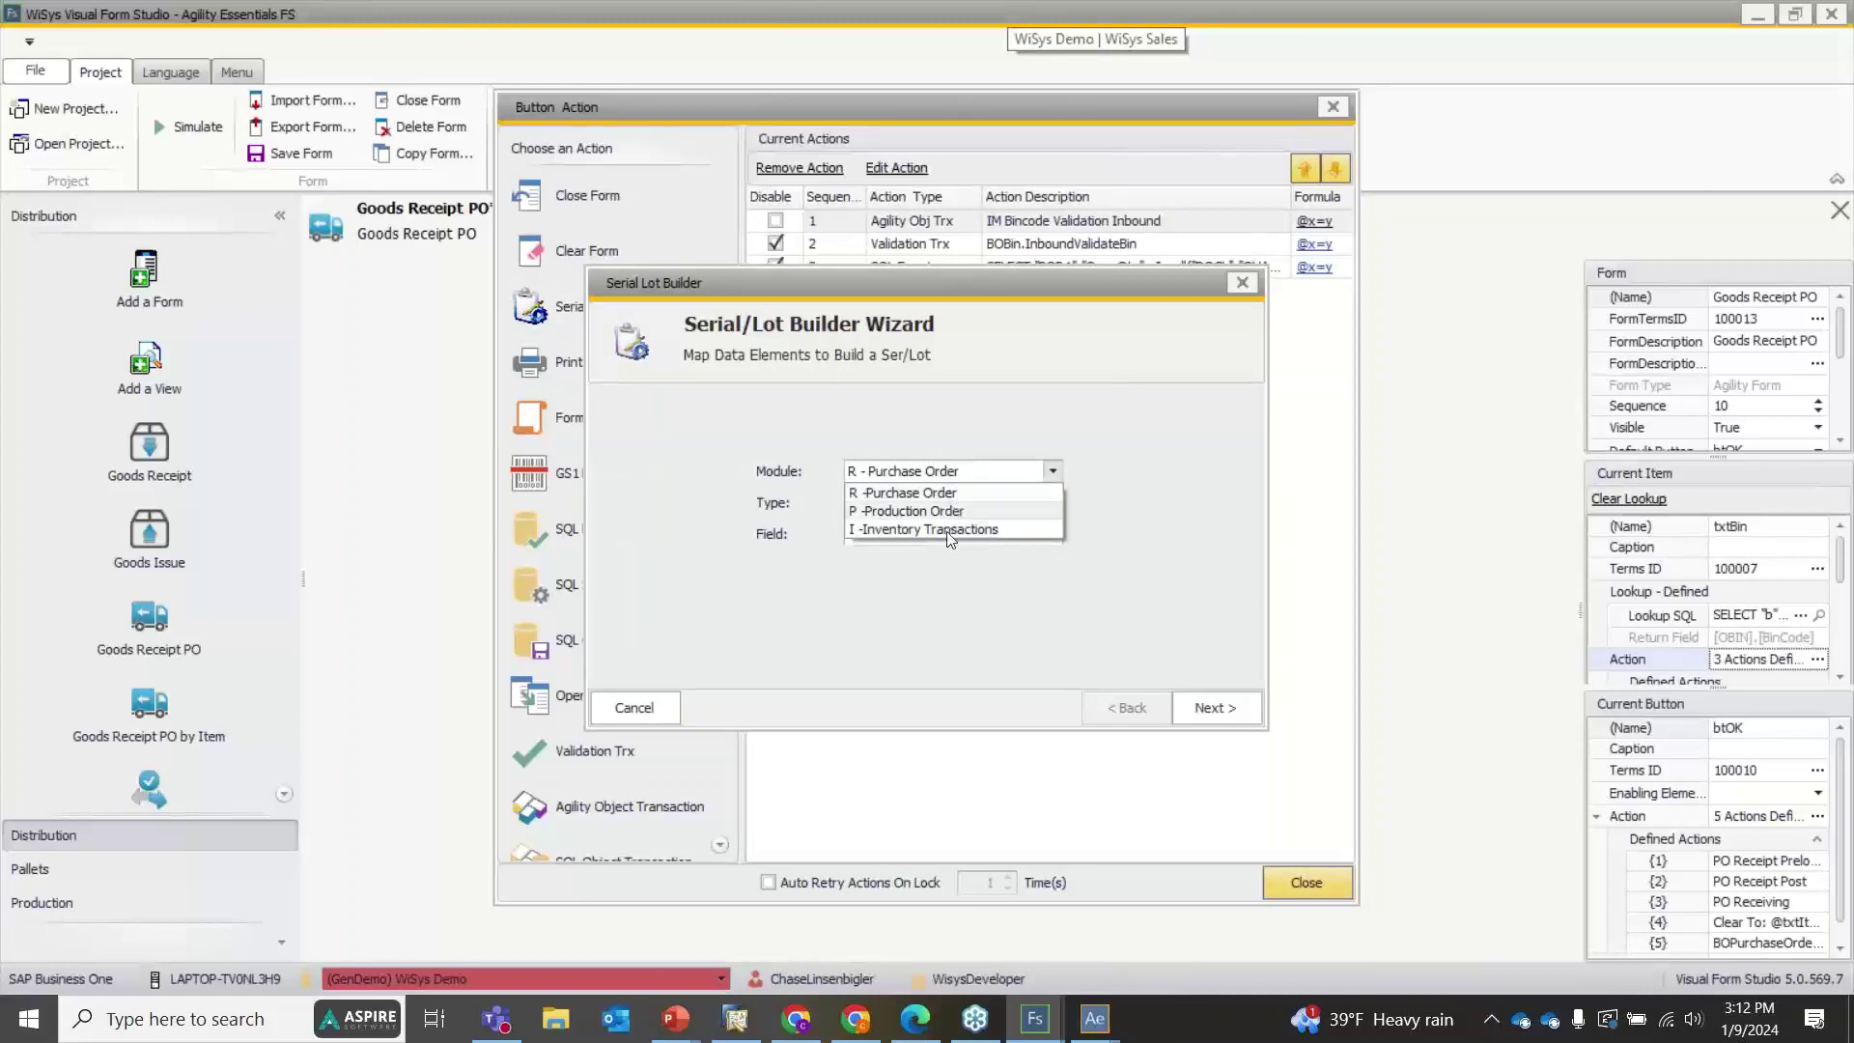
left_click(947, 494)
left_click(944, 502)
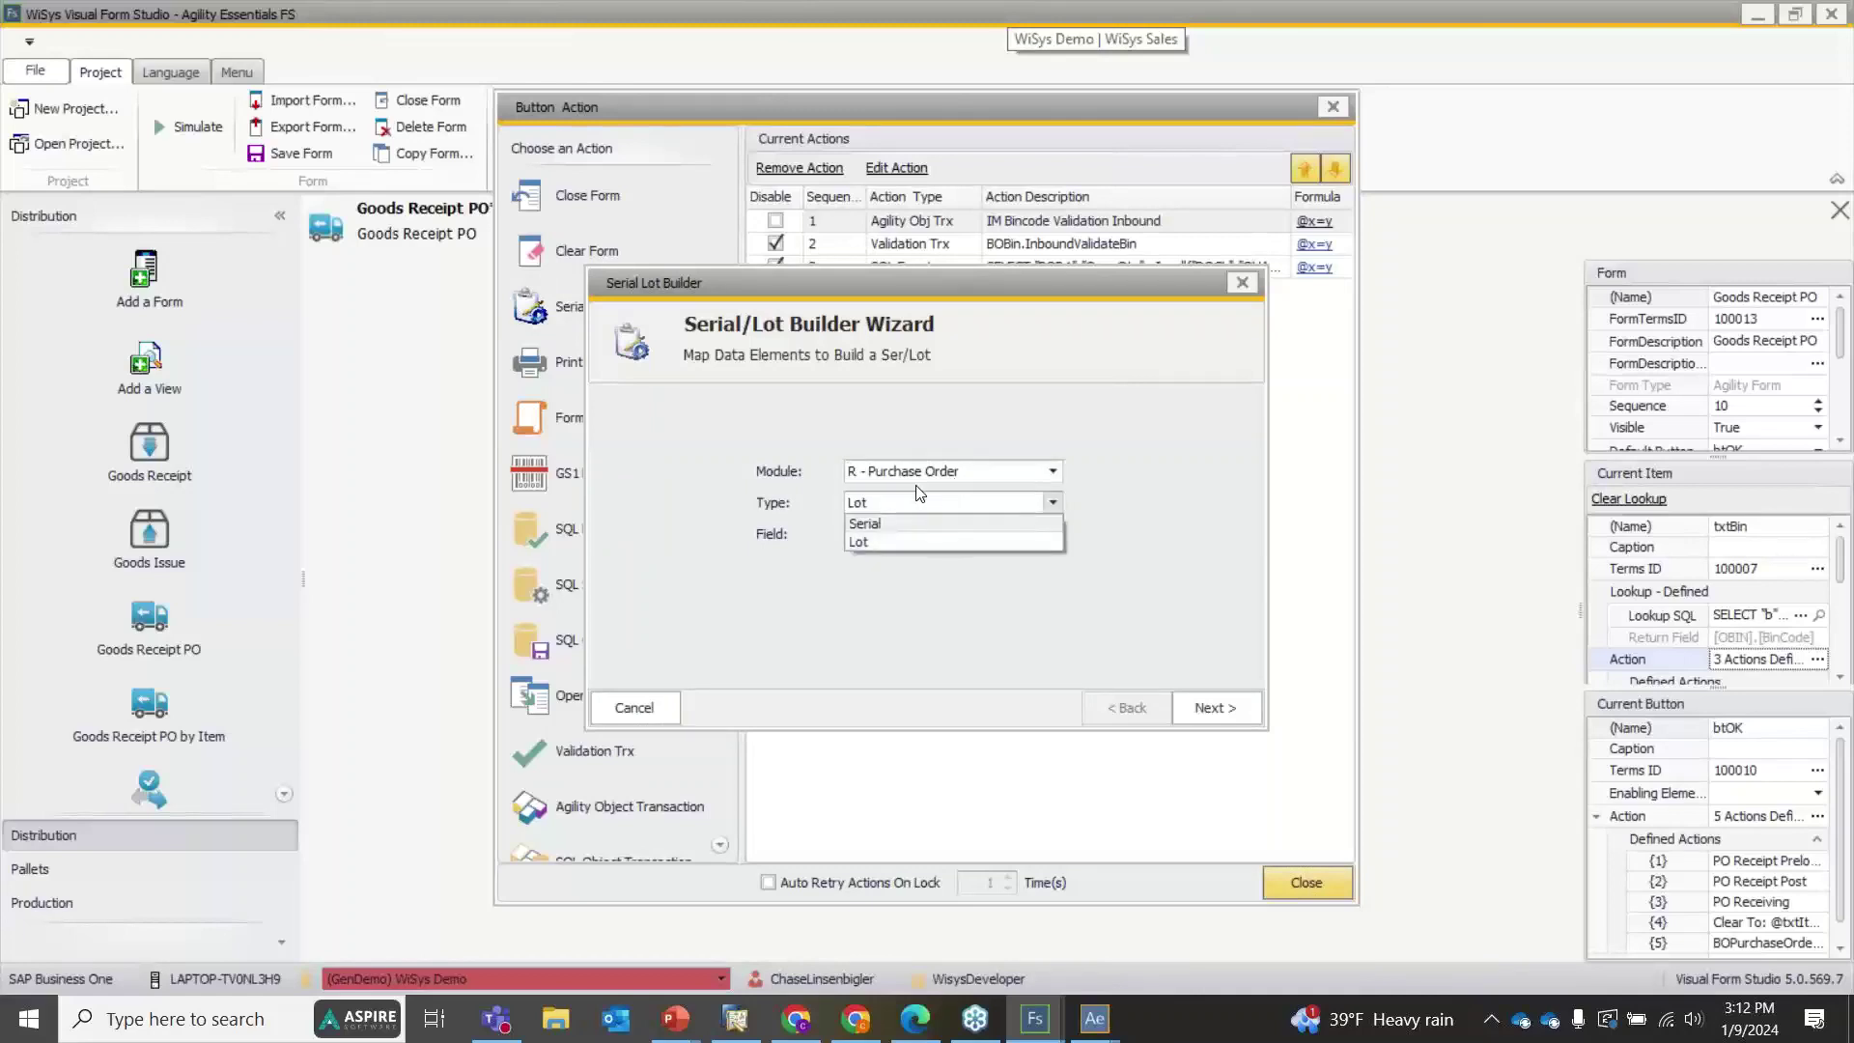
left_click(921, 472)
left_click(920, 473)
left_click(913, 534)
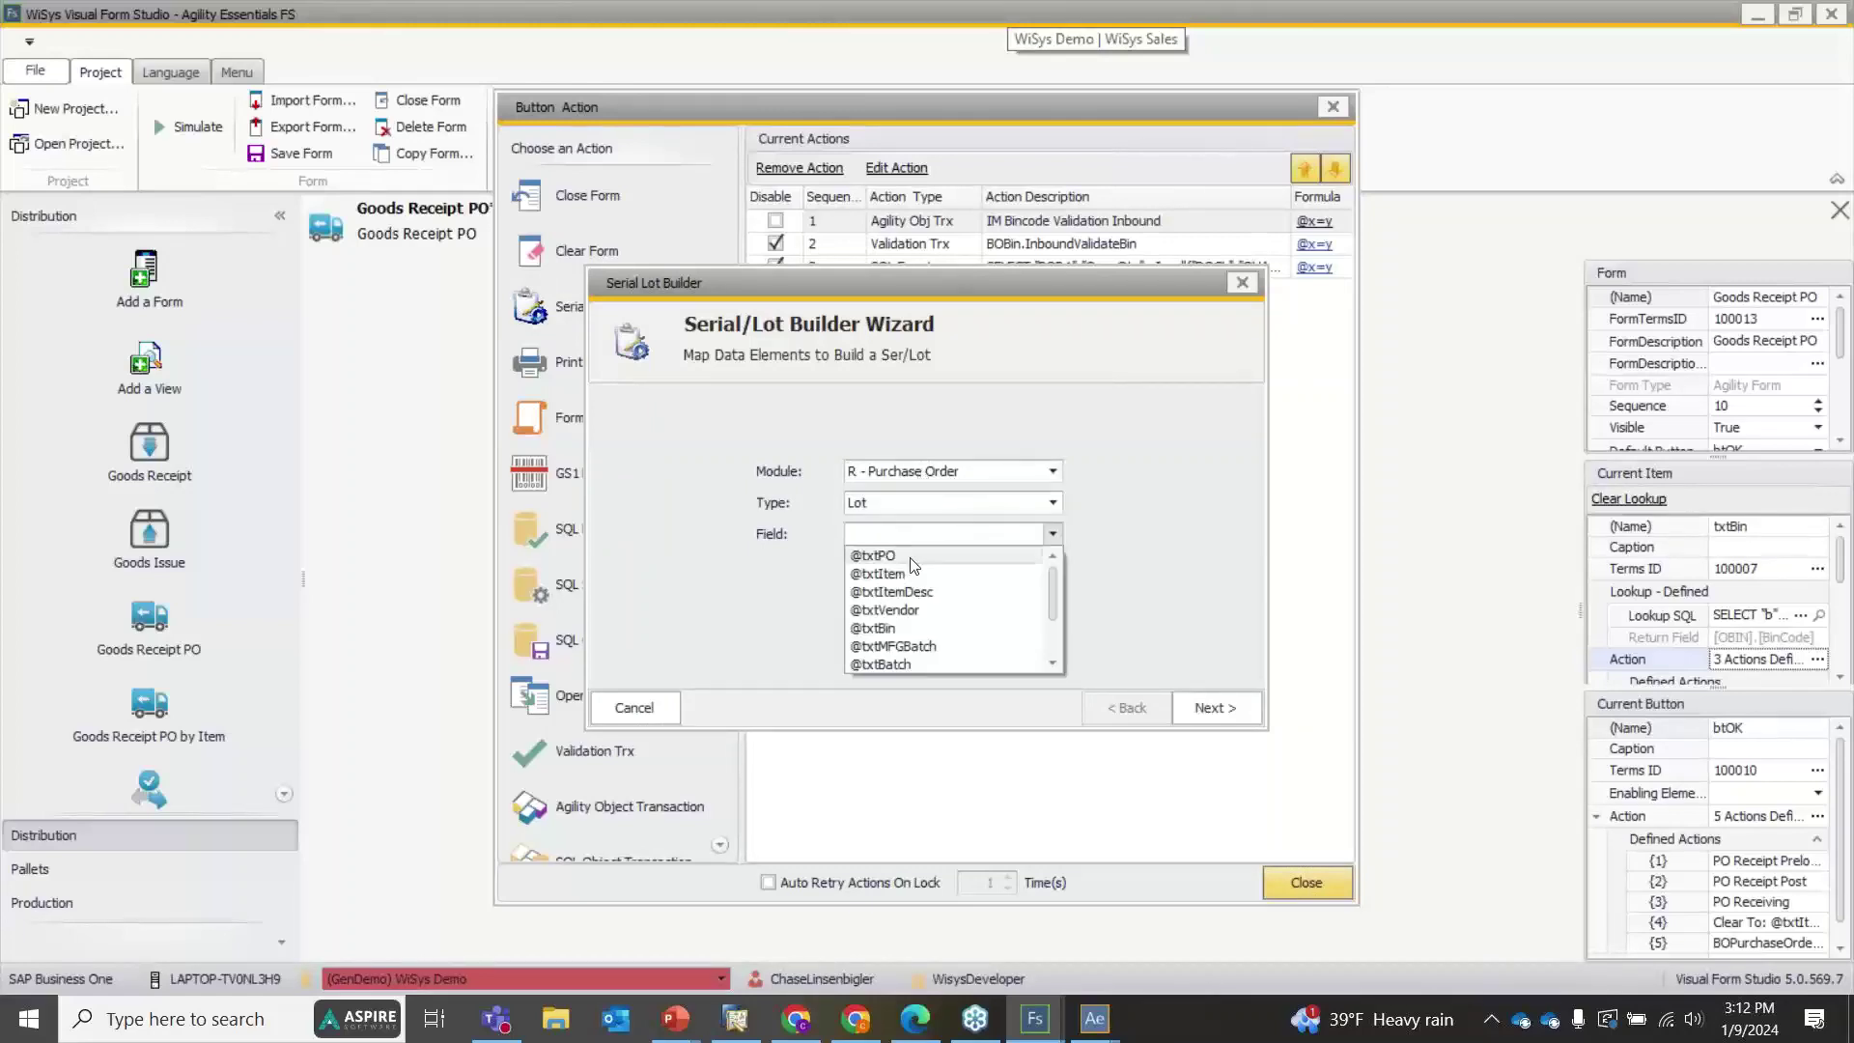
left_click(922, 610)
View the new builder's parameters and the DocEntry data element choices, and discard the builder and close the Bin field's actions
left_click(1213, 707)
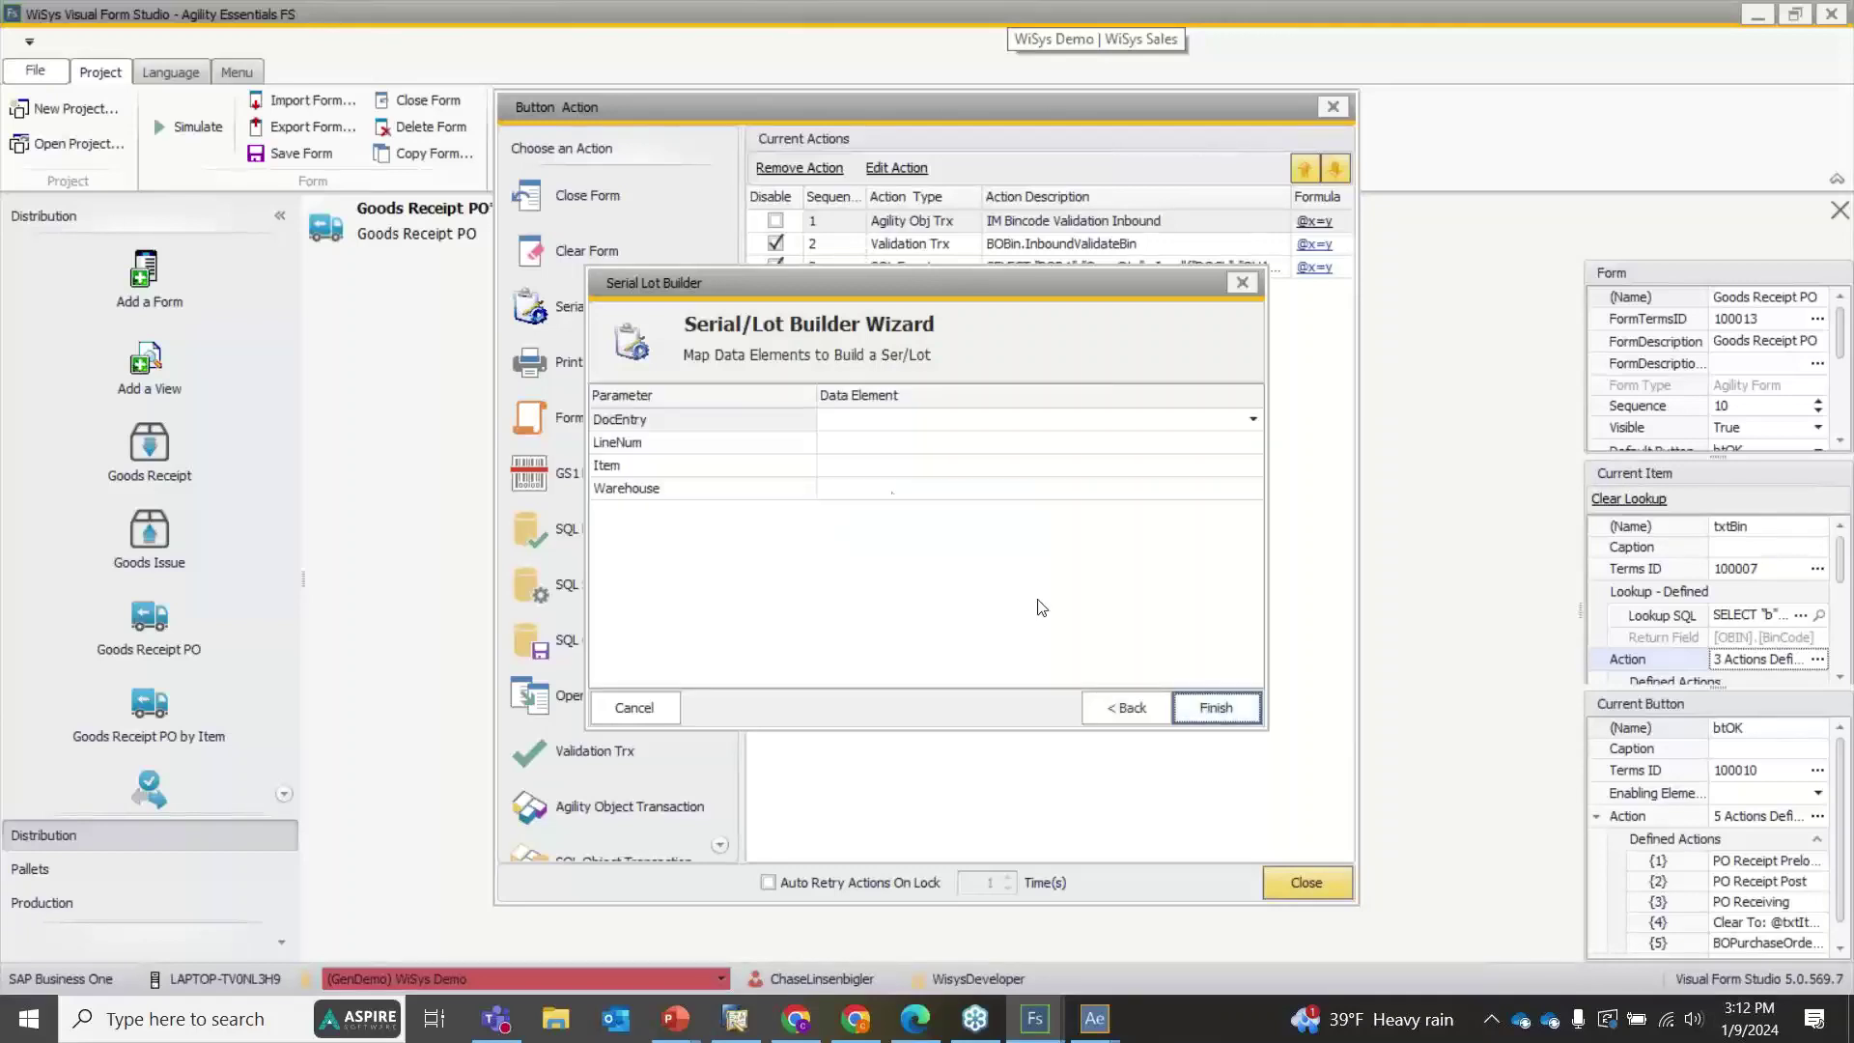
left_click(910, 419)
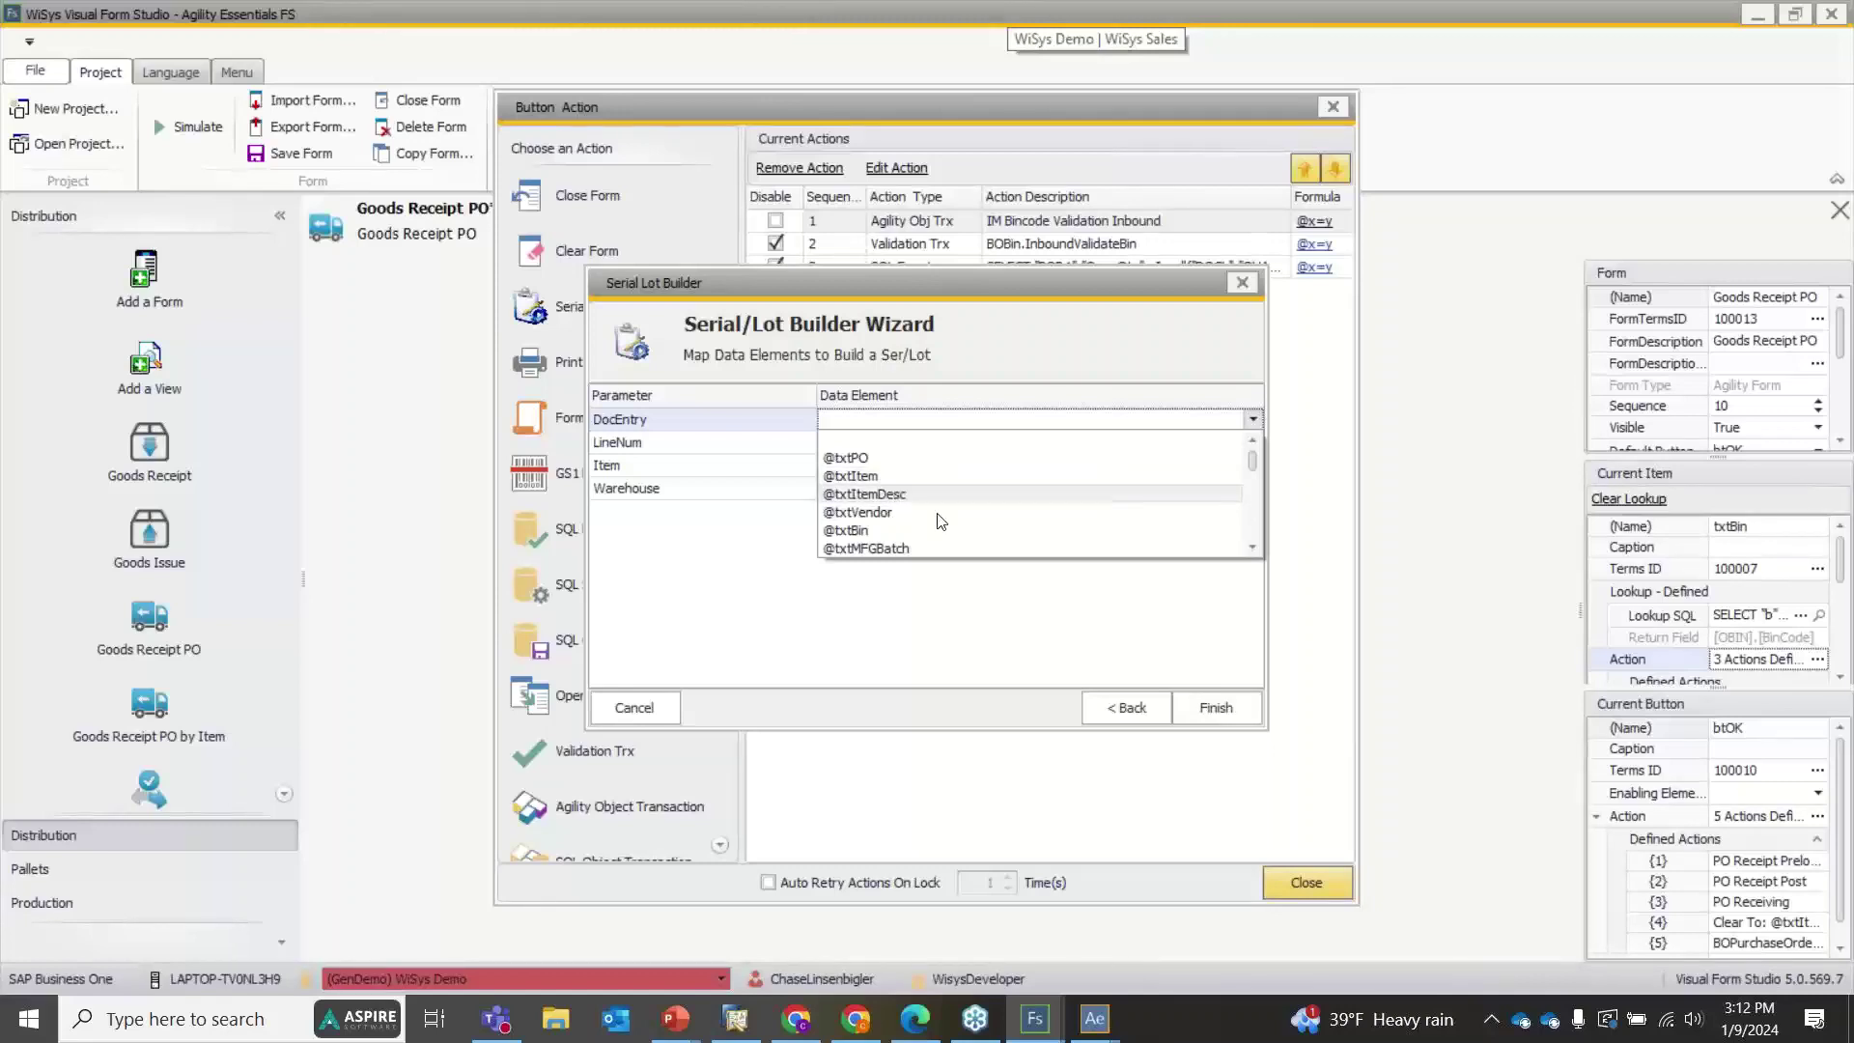
left_click(1190, 594)
left_click(1143, 695)
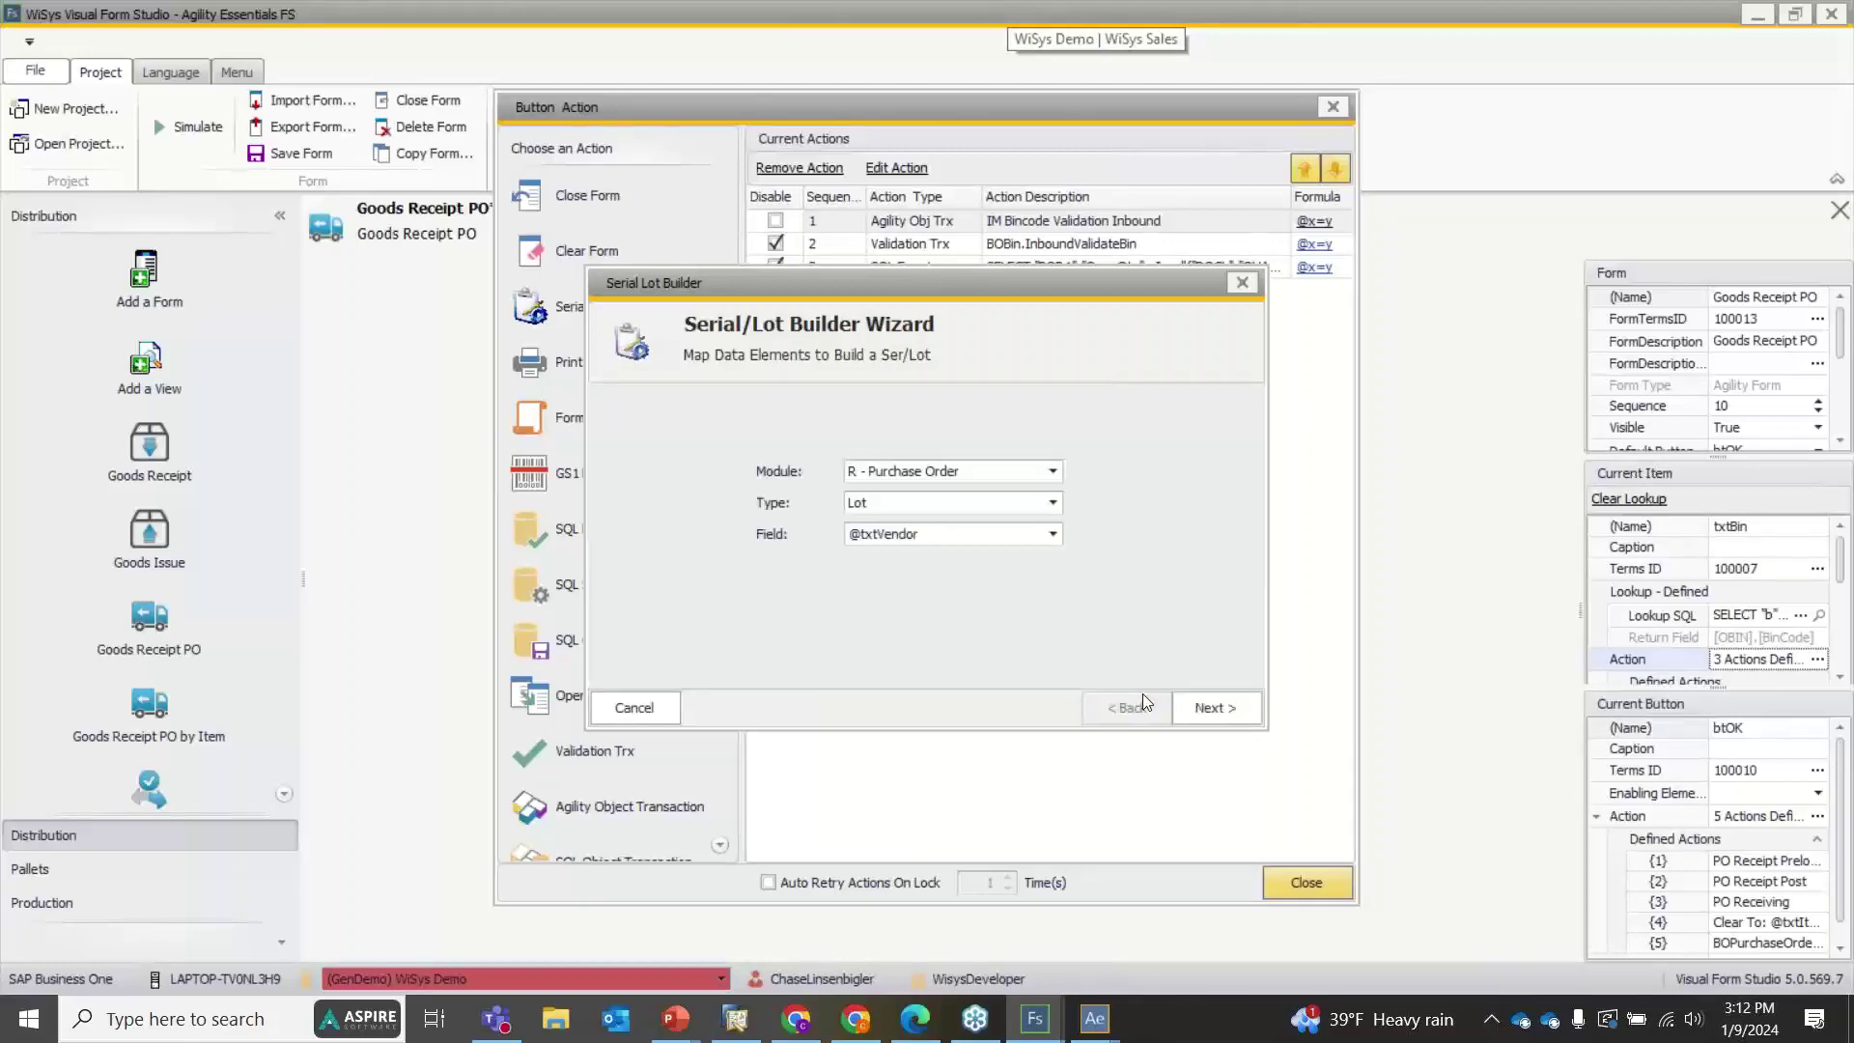
left_click(1243, 282)
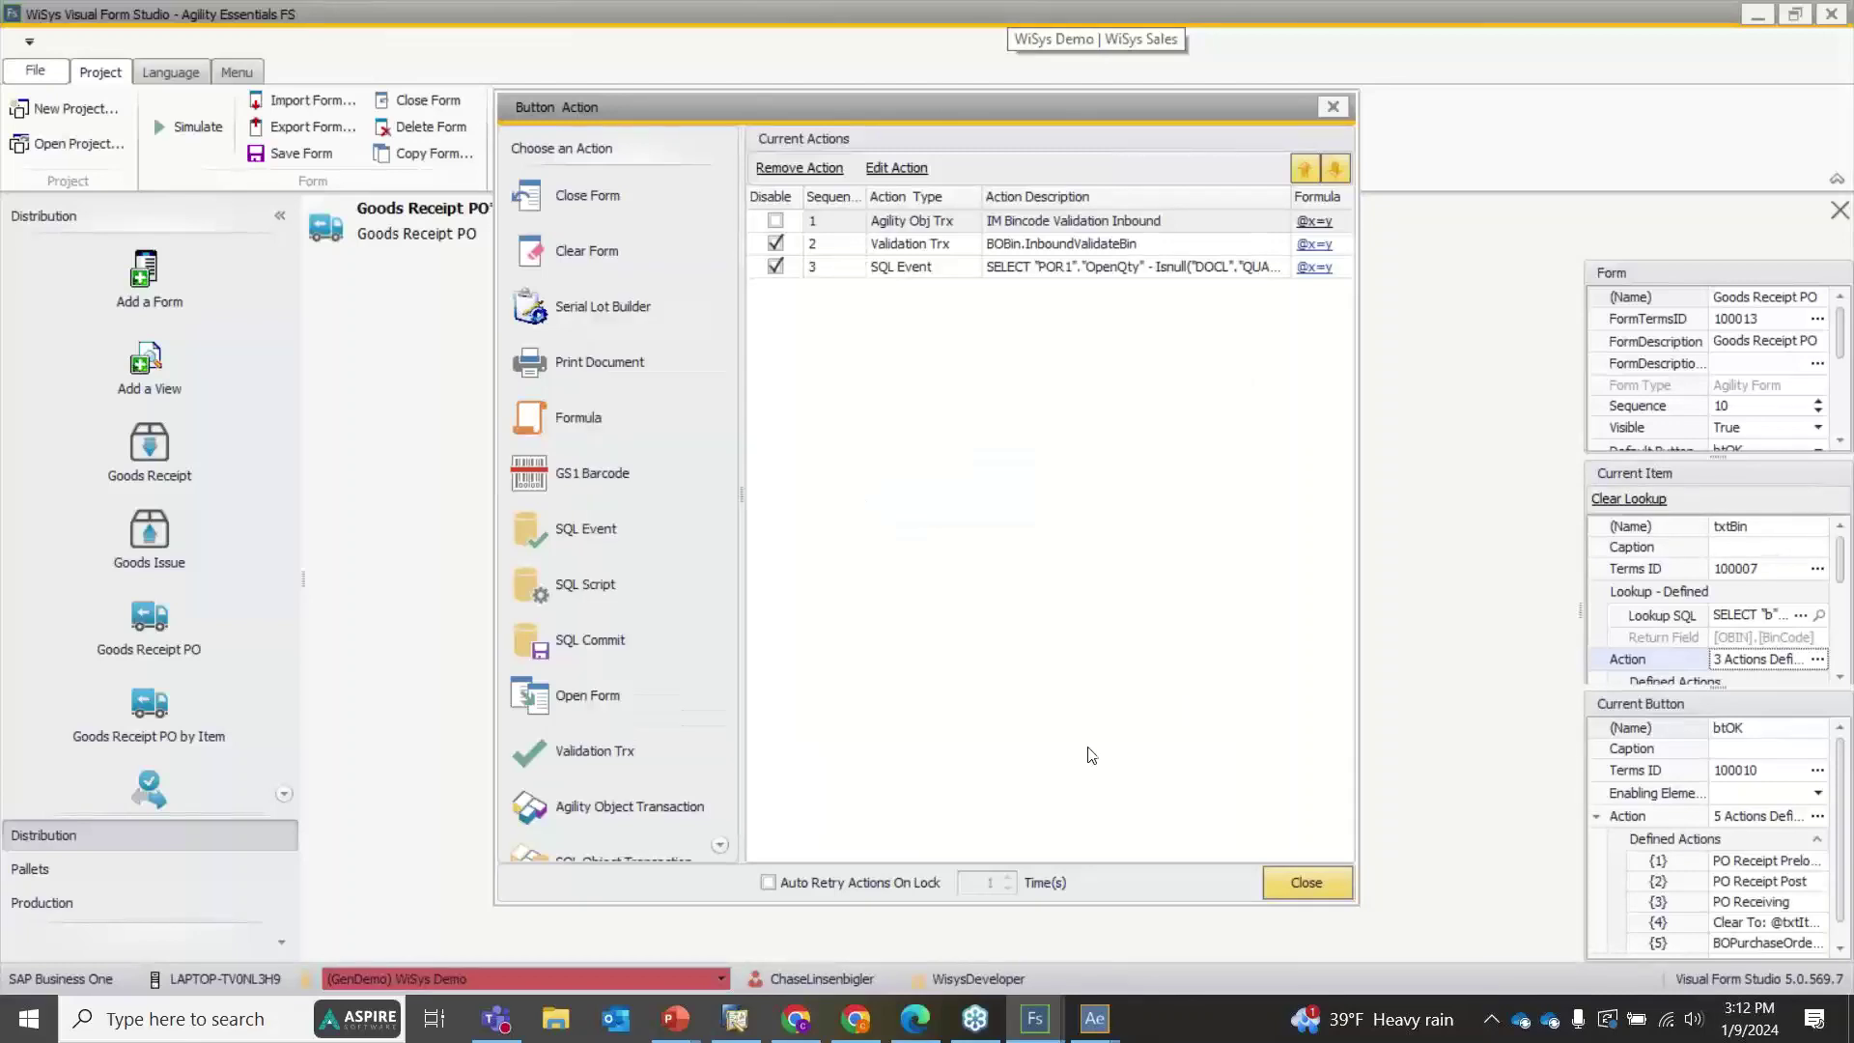
left_click(1333, 106)
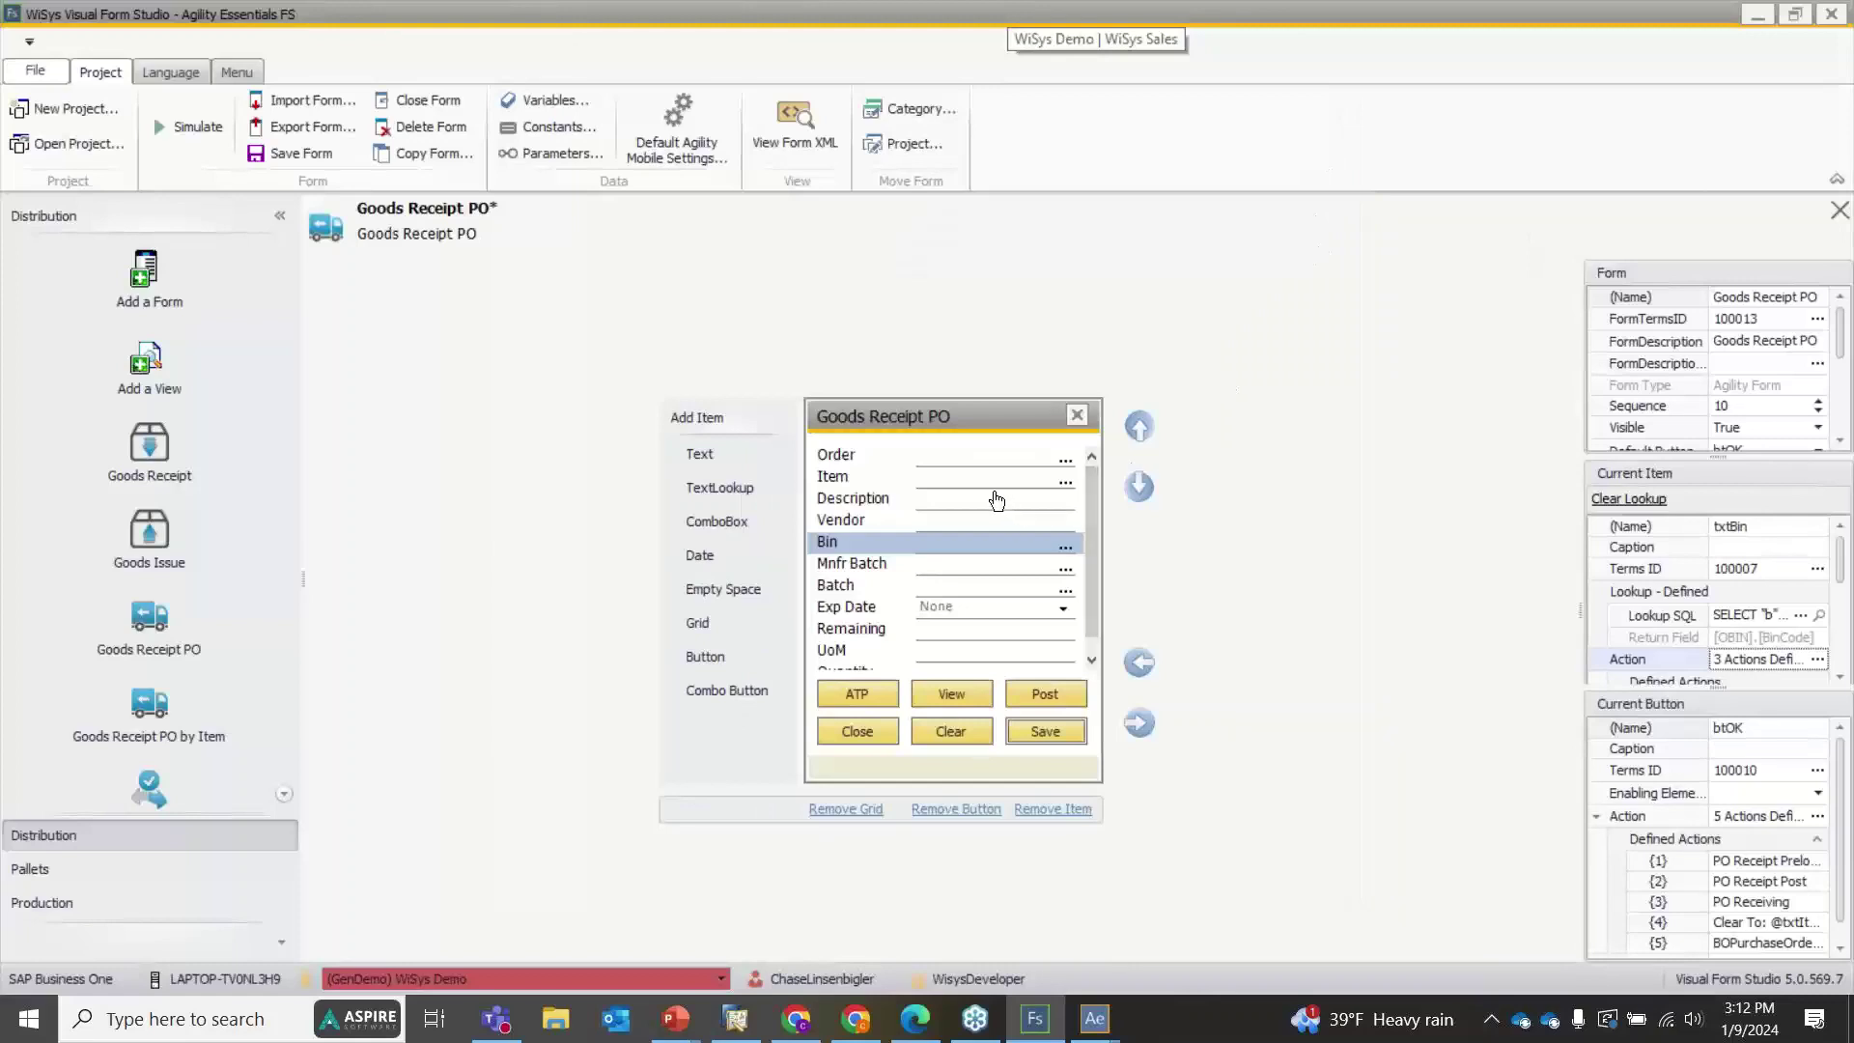
Reopen the Item field's actions, examine the criteria for executing the Serial/Lot Builder action, and close the actions
left_click(995, 484)
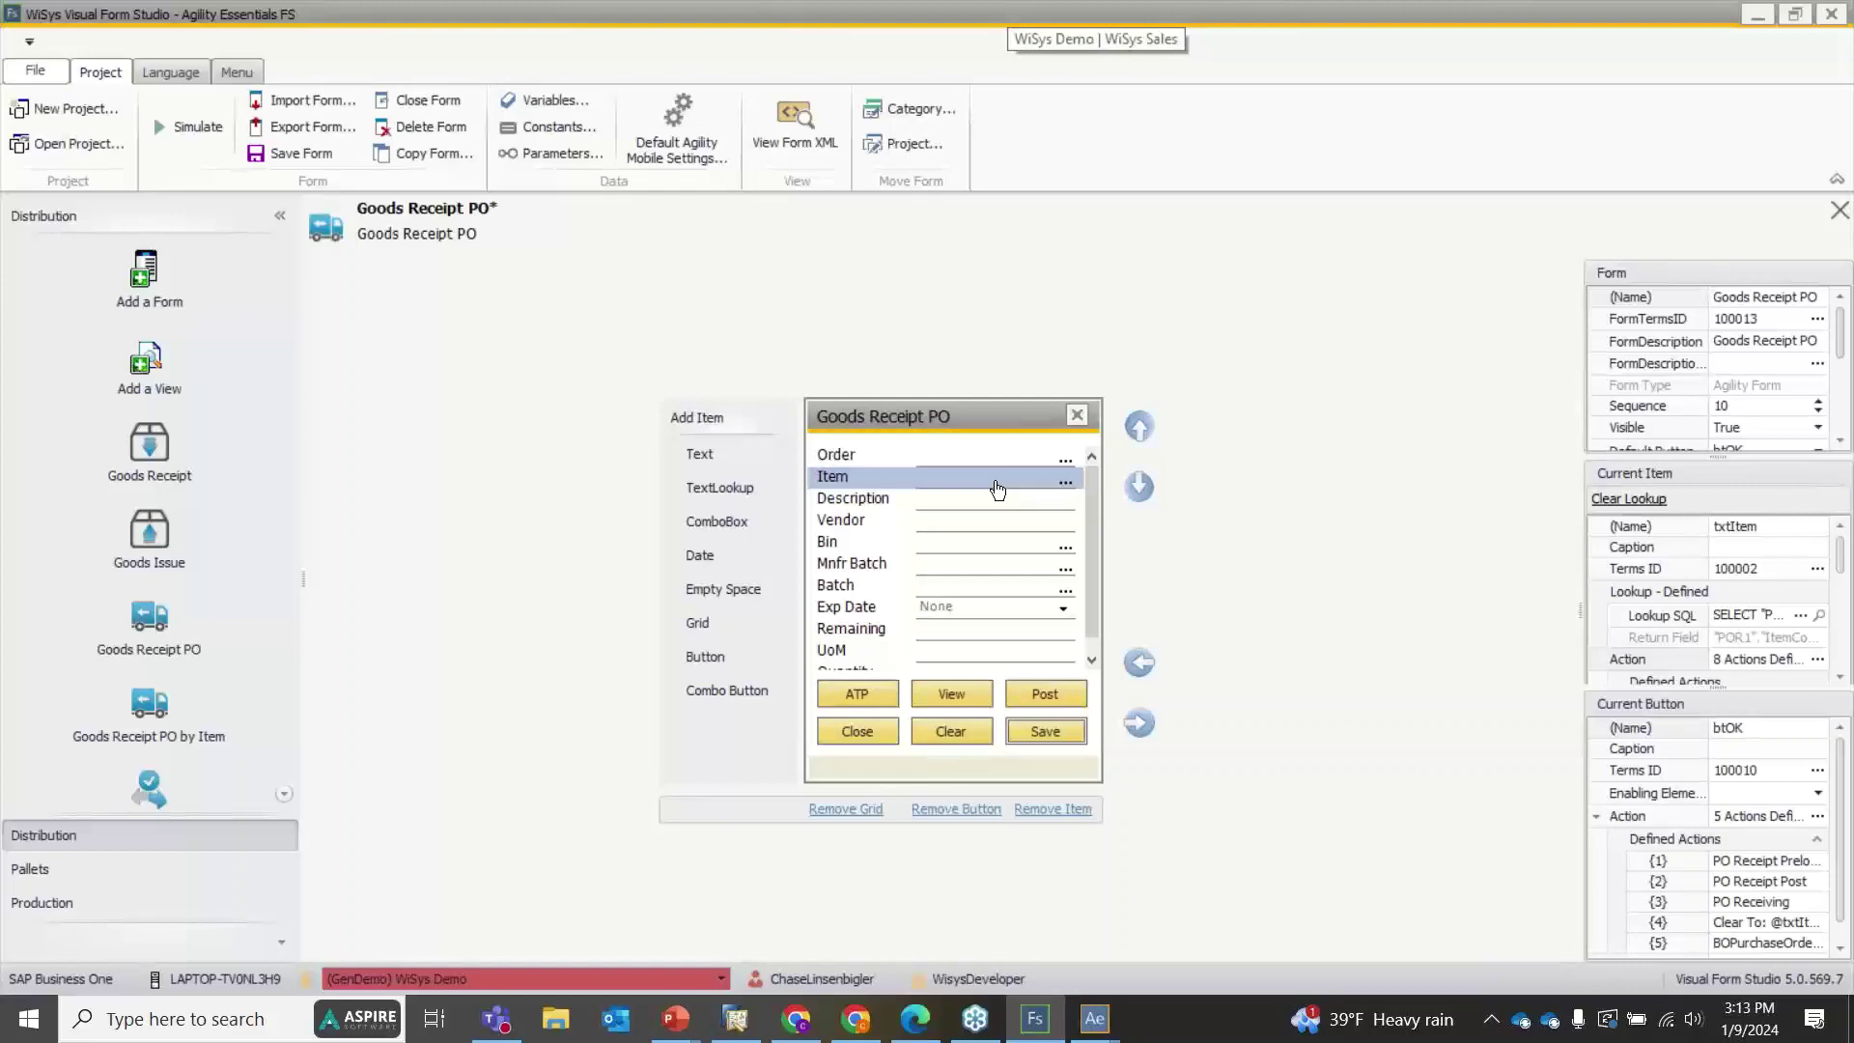
left_click(1816, 659)
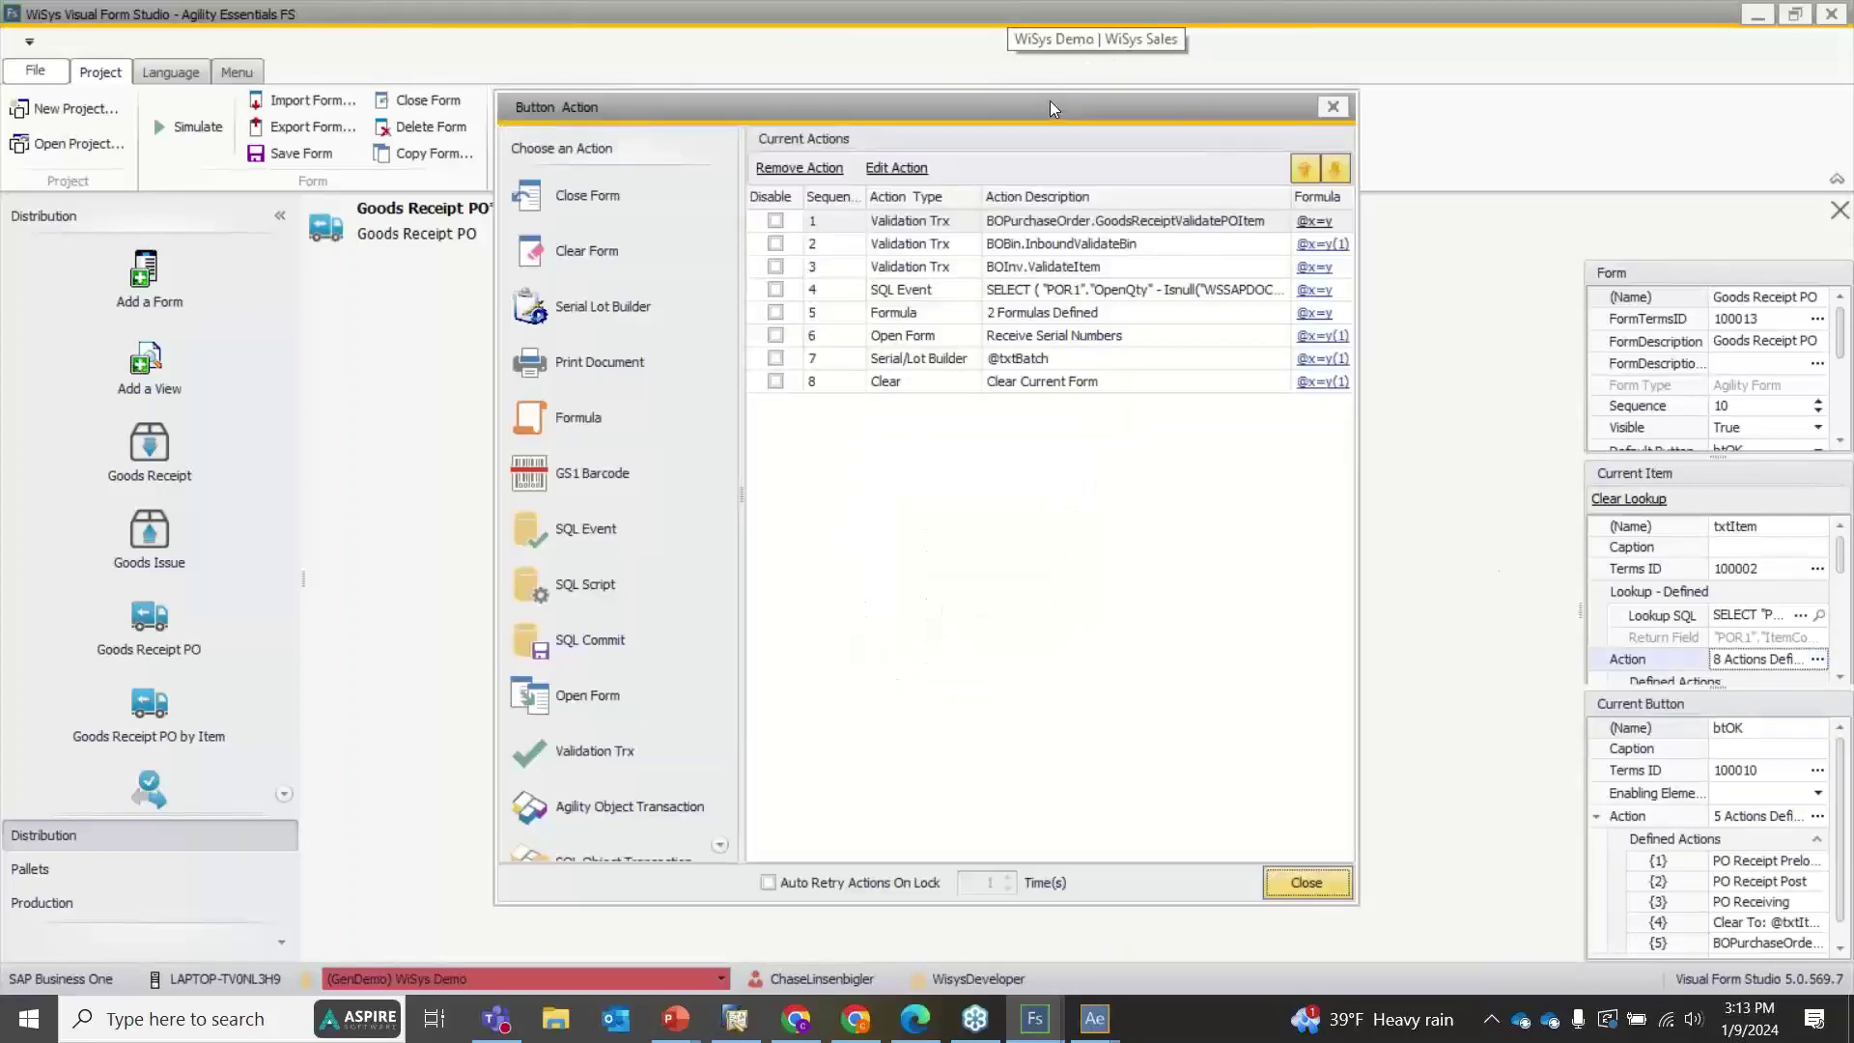
left_click(948, 343)
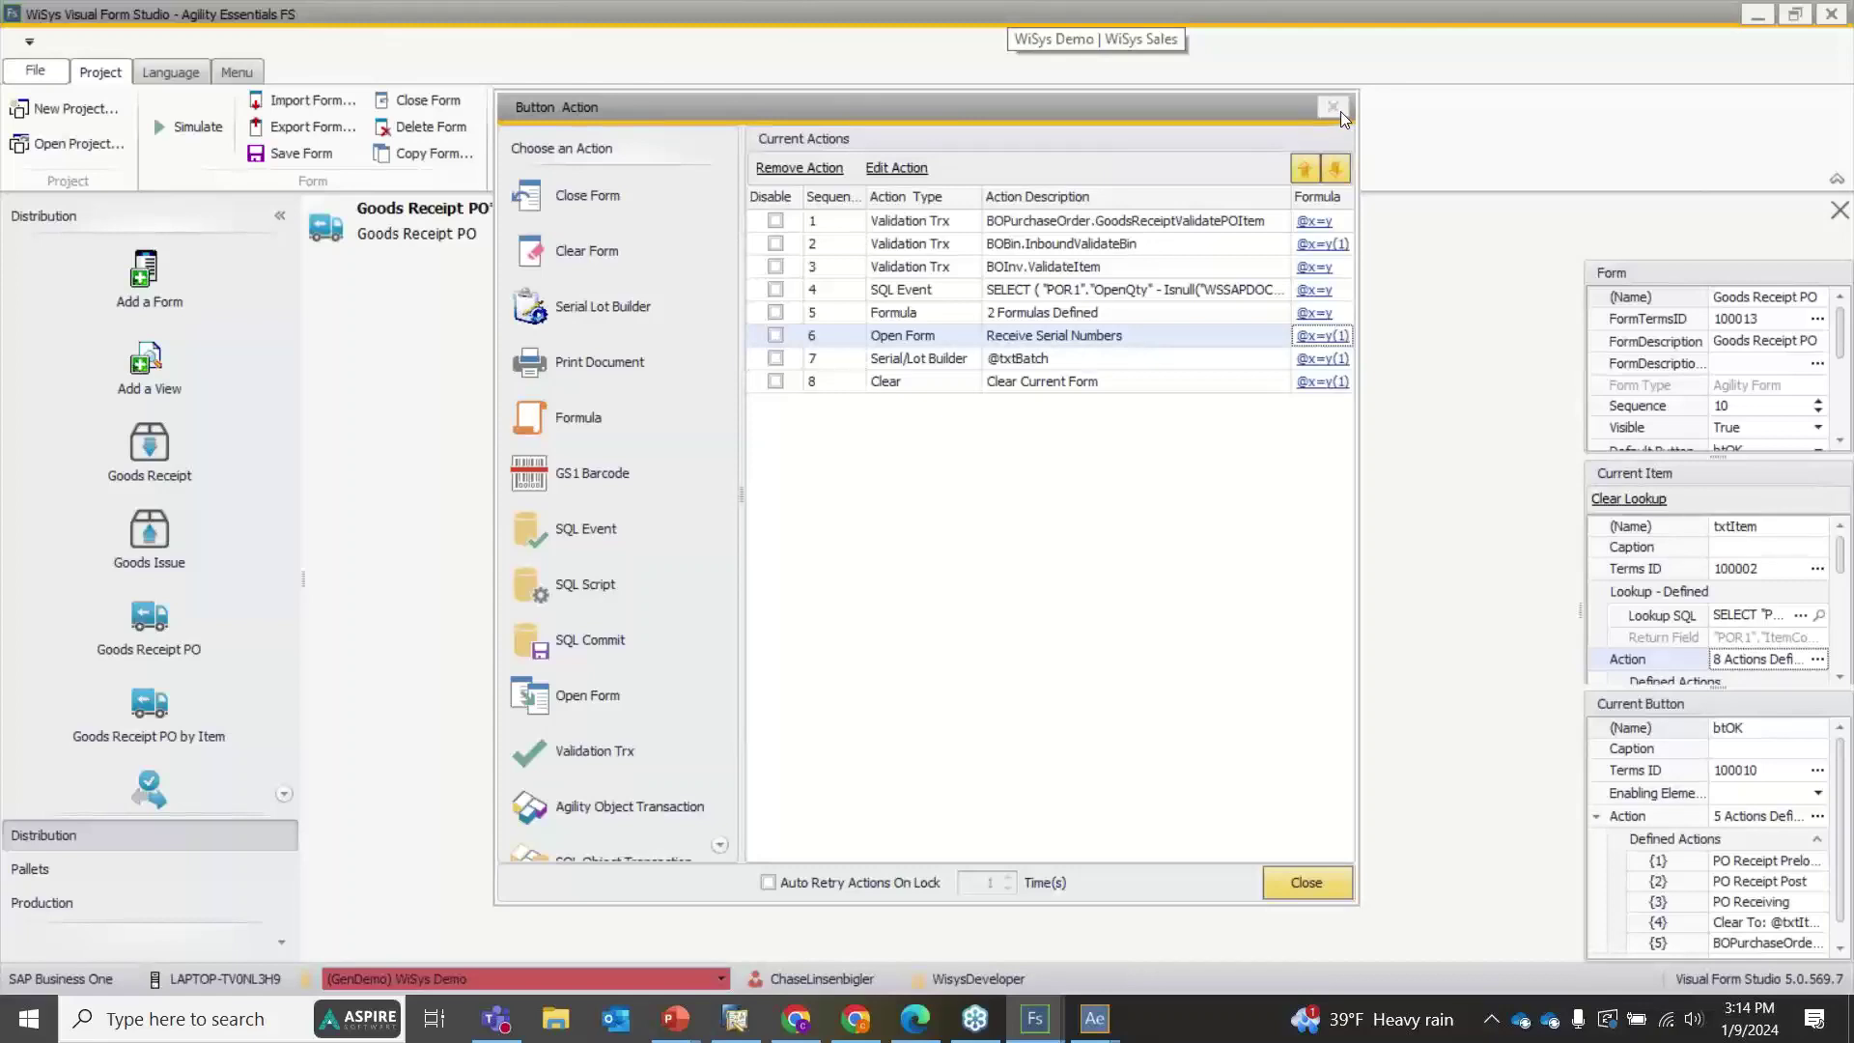
mouse_move(1315, 391)
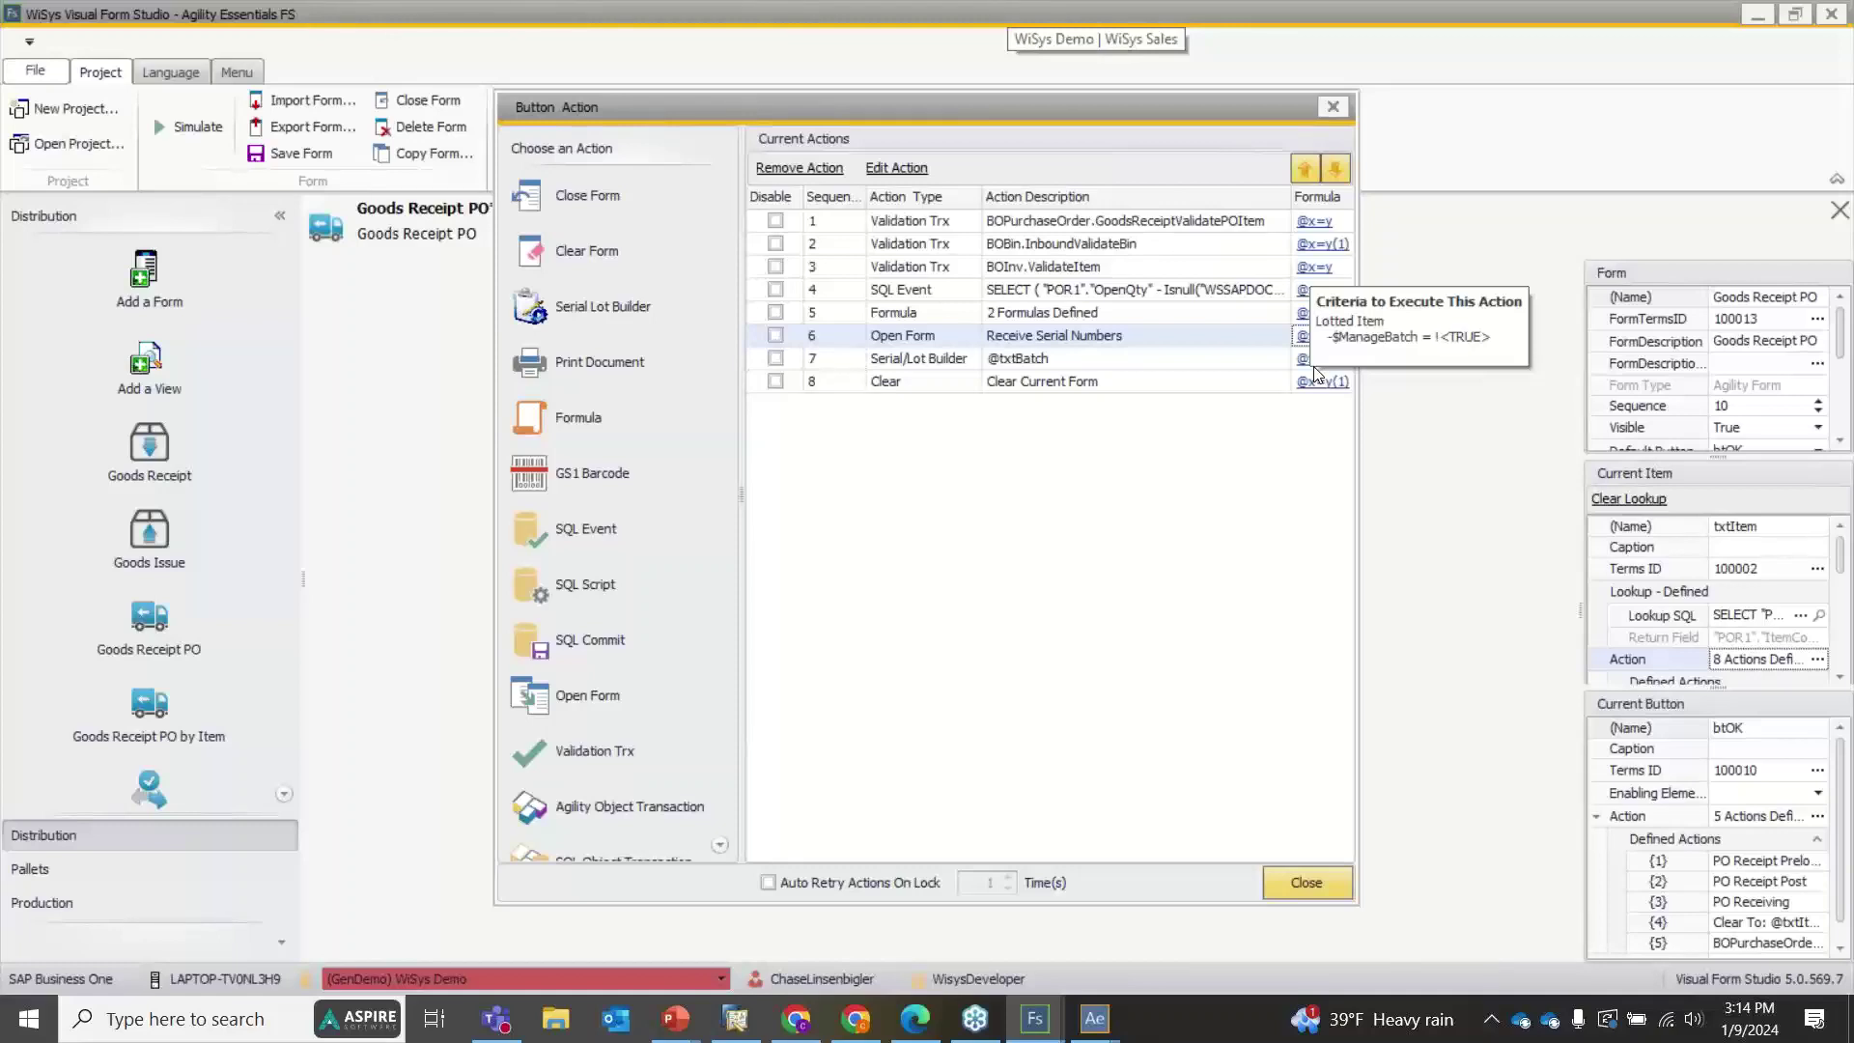
left_click(1333, 107)
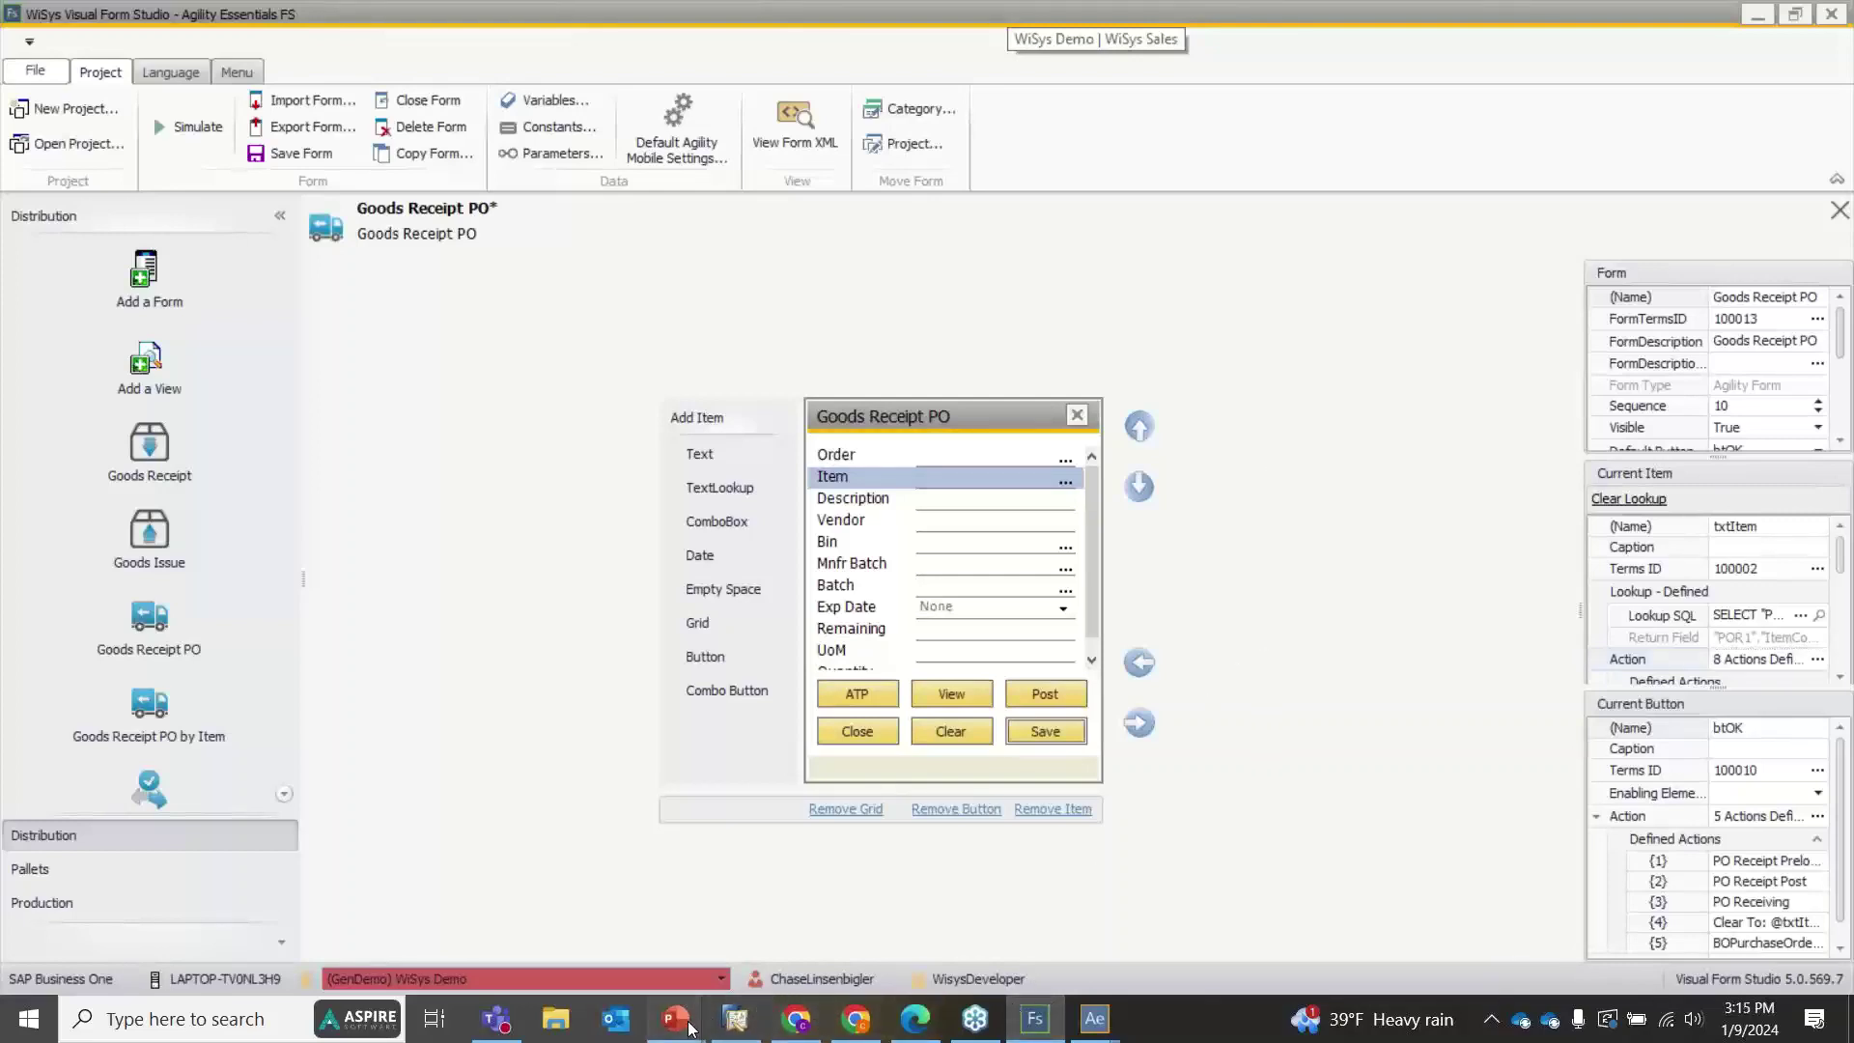
Switch to the PowerPoint slide show and display the "What We Covered" slide
mouse_move(676, 1019)
left_click(756, 959)
left_click(1005, 637)
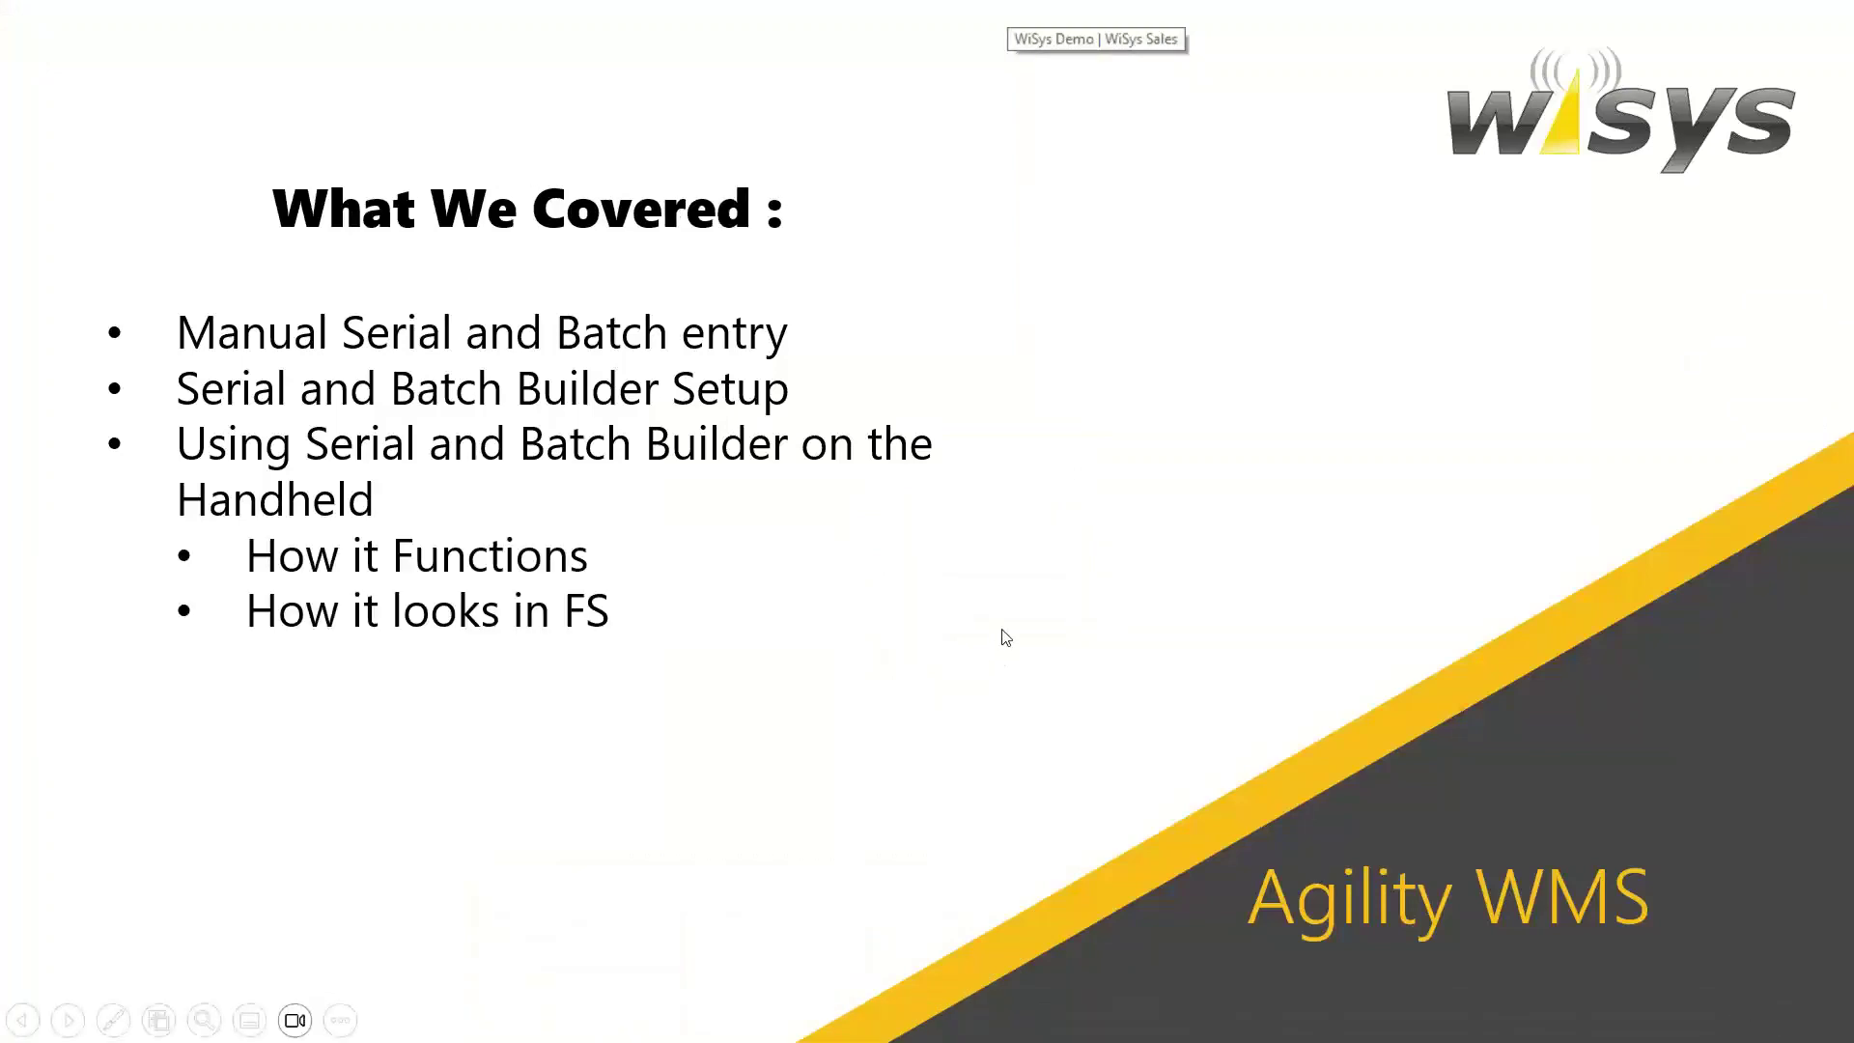